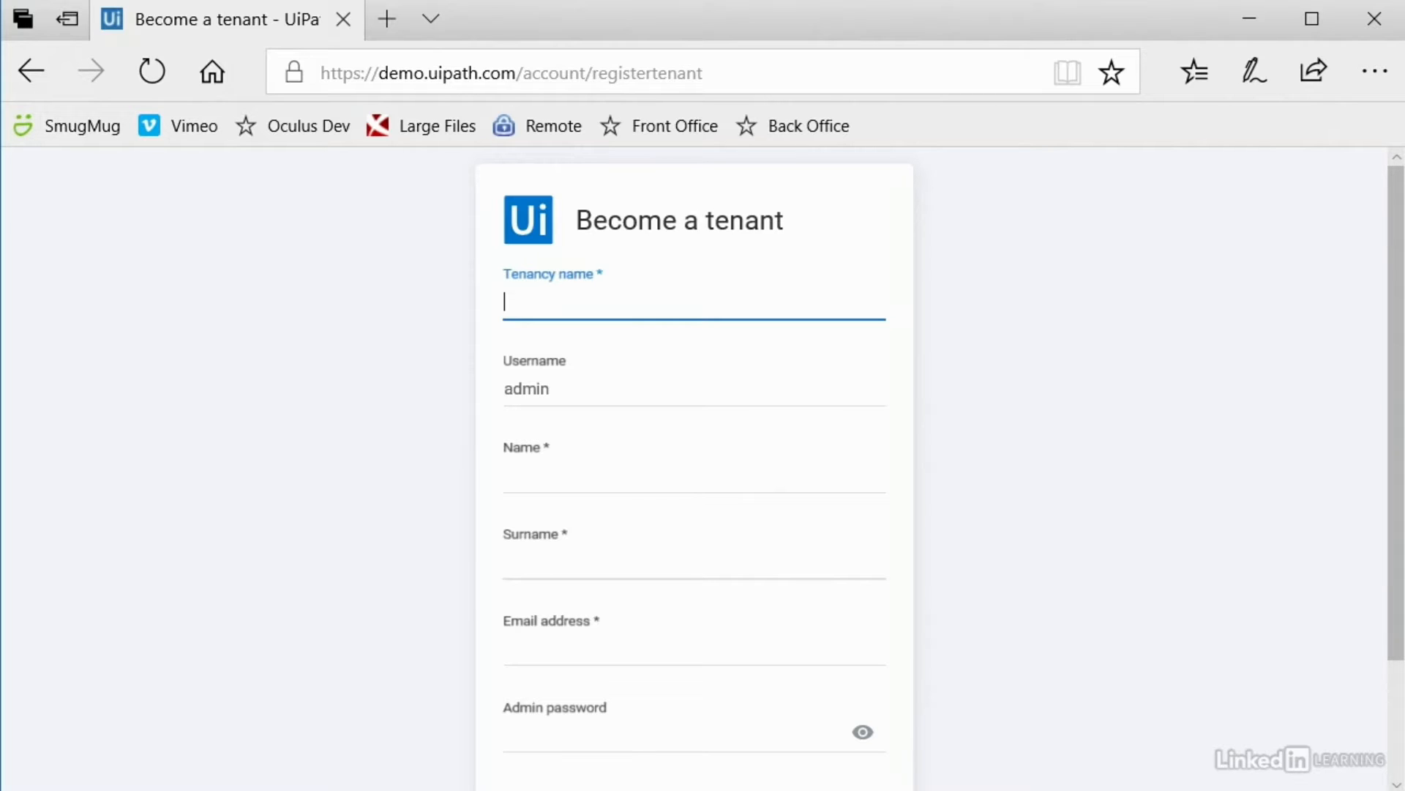
Step: Enter tenancy name 'whatisrpa' and the admin's first name and surname
text(whatisrpa)
click(1082, 421)
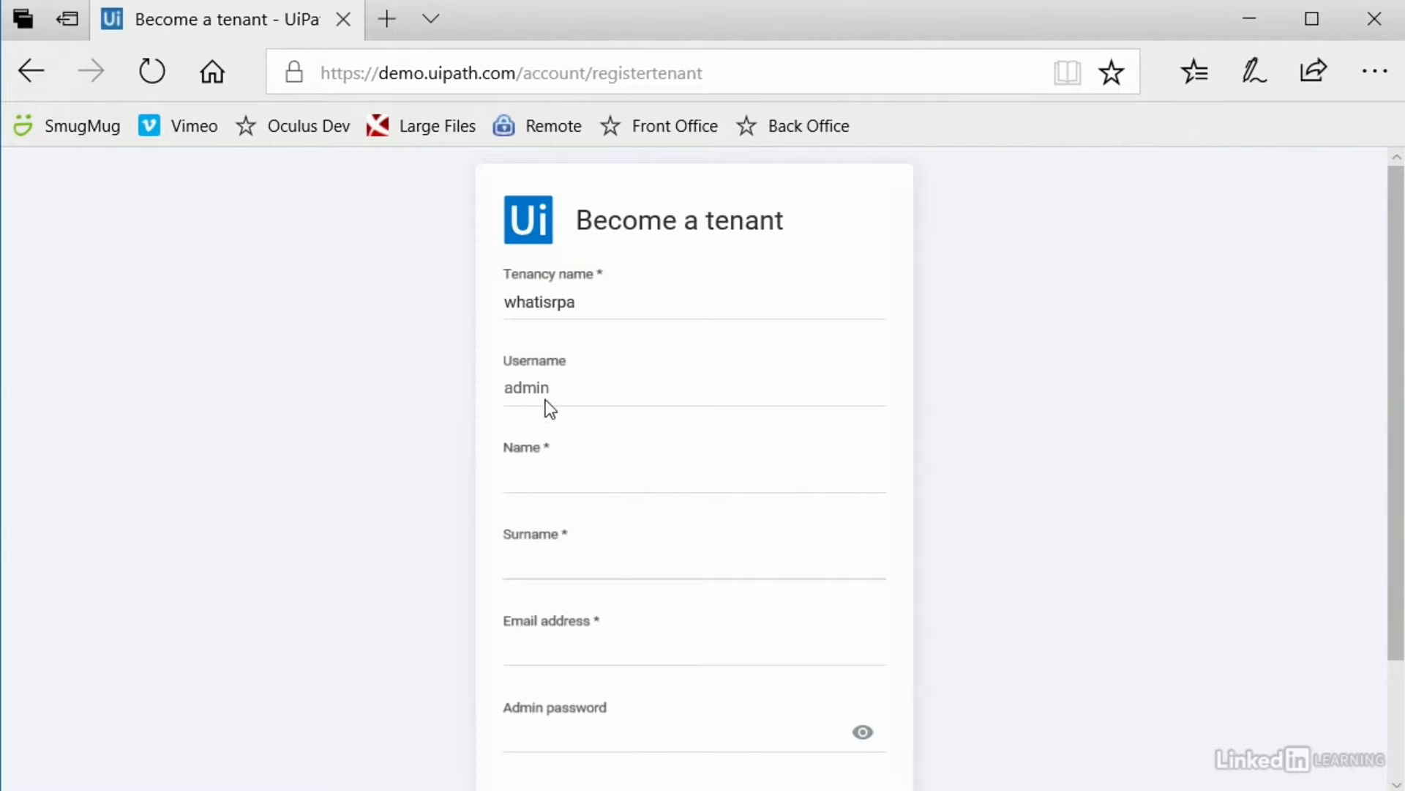
key(Tab)
text(Bryan)
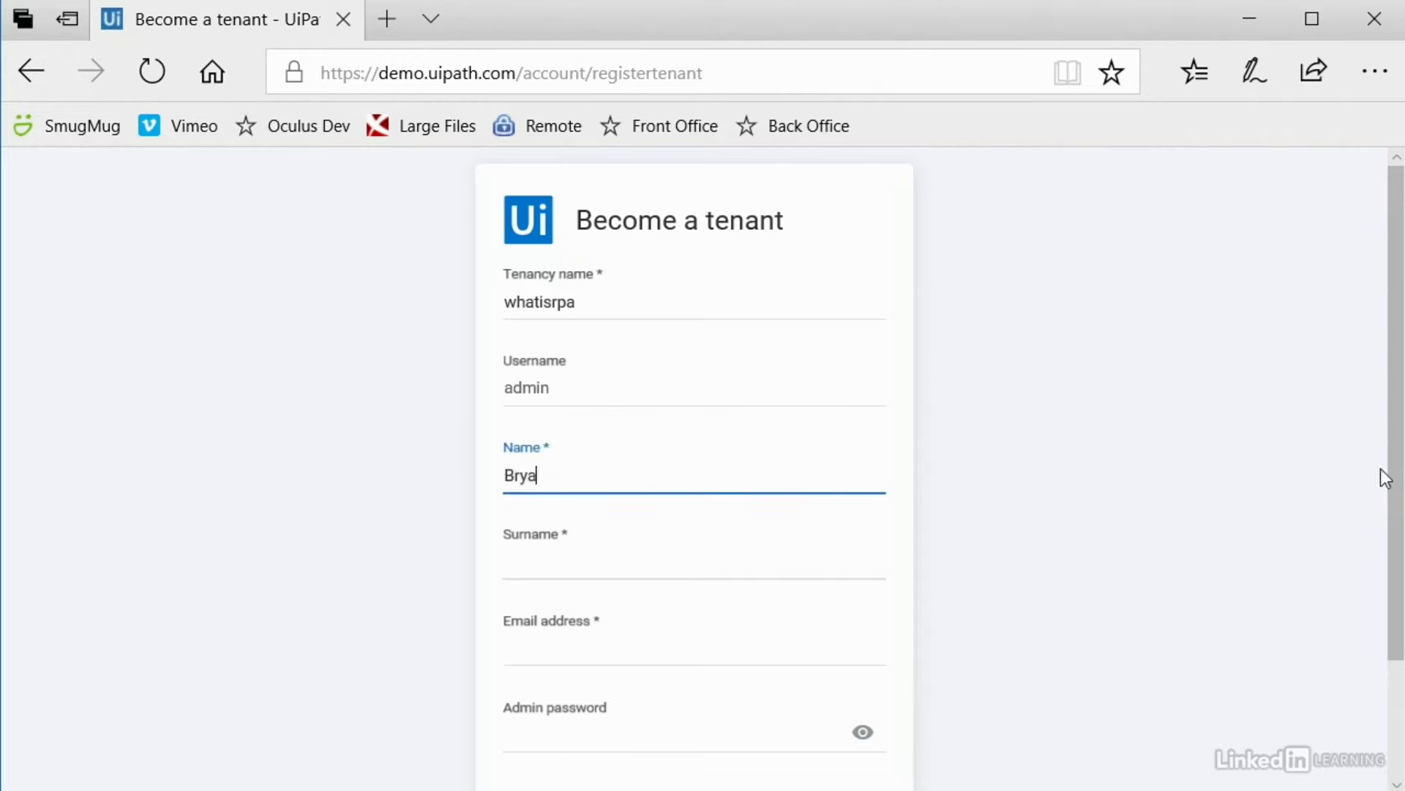
key(Tab)
text(Lamb)
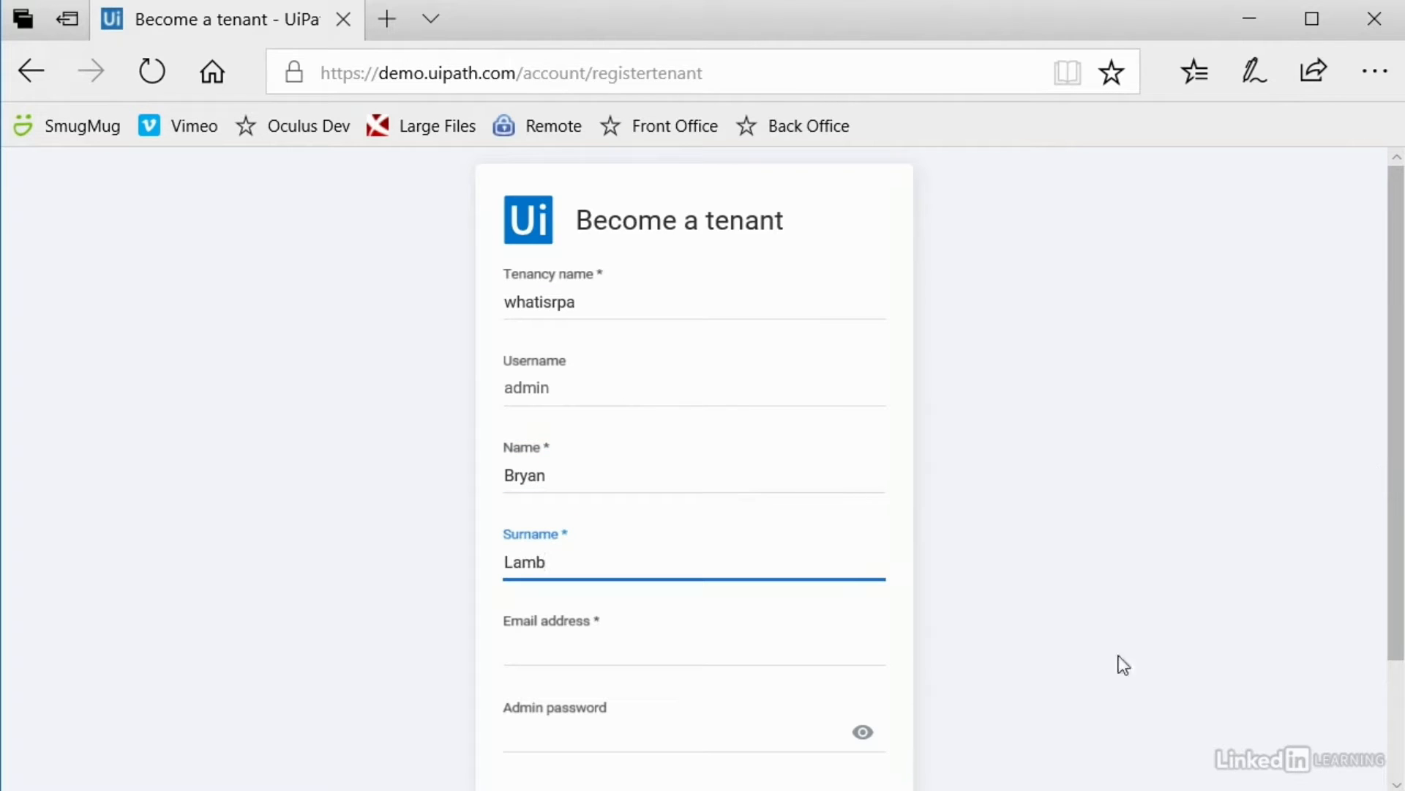
Step: Enter the admin's e-mail address and password, then accept the Terms and Conditions
click(628, 653)
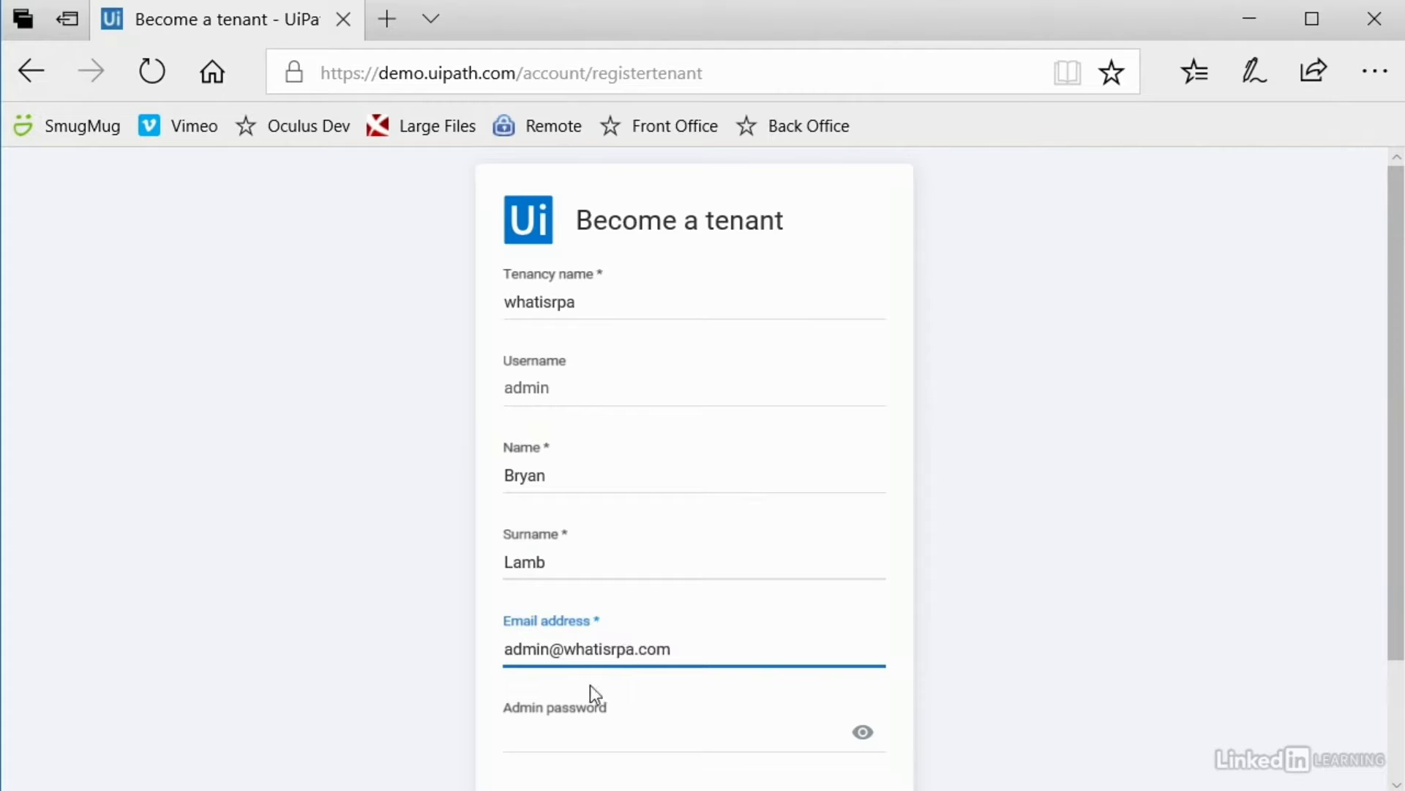
click(581, 742)
text(password1)
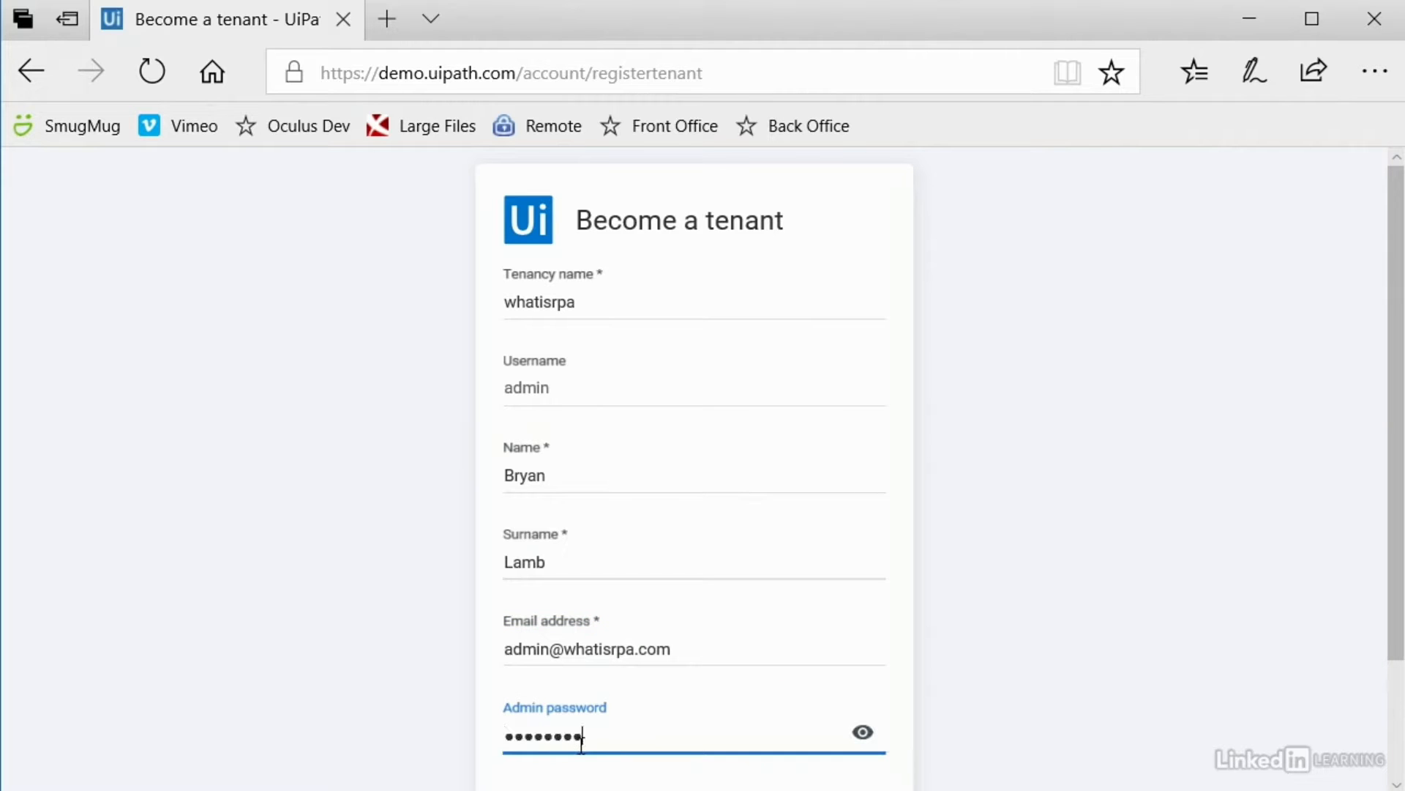
scroll(1042, 434, down, 2)
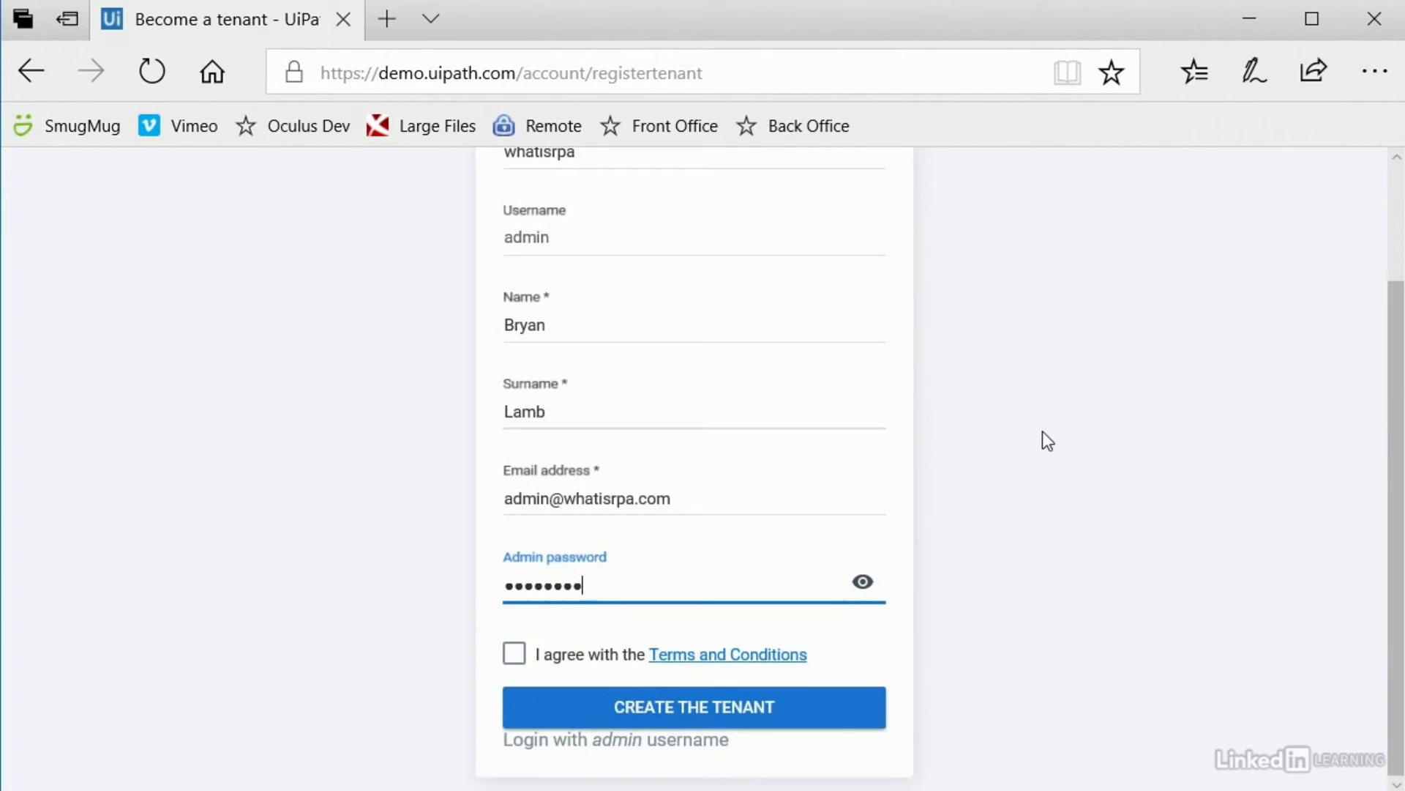
click(516, 658)
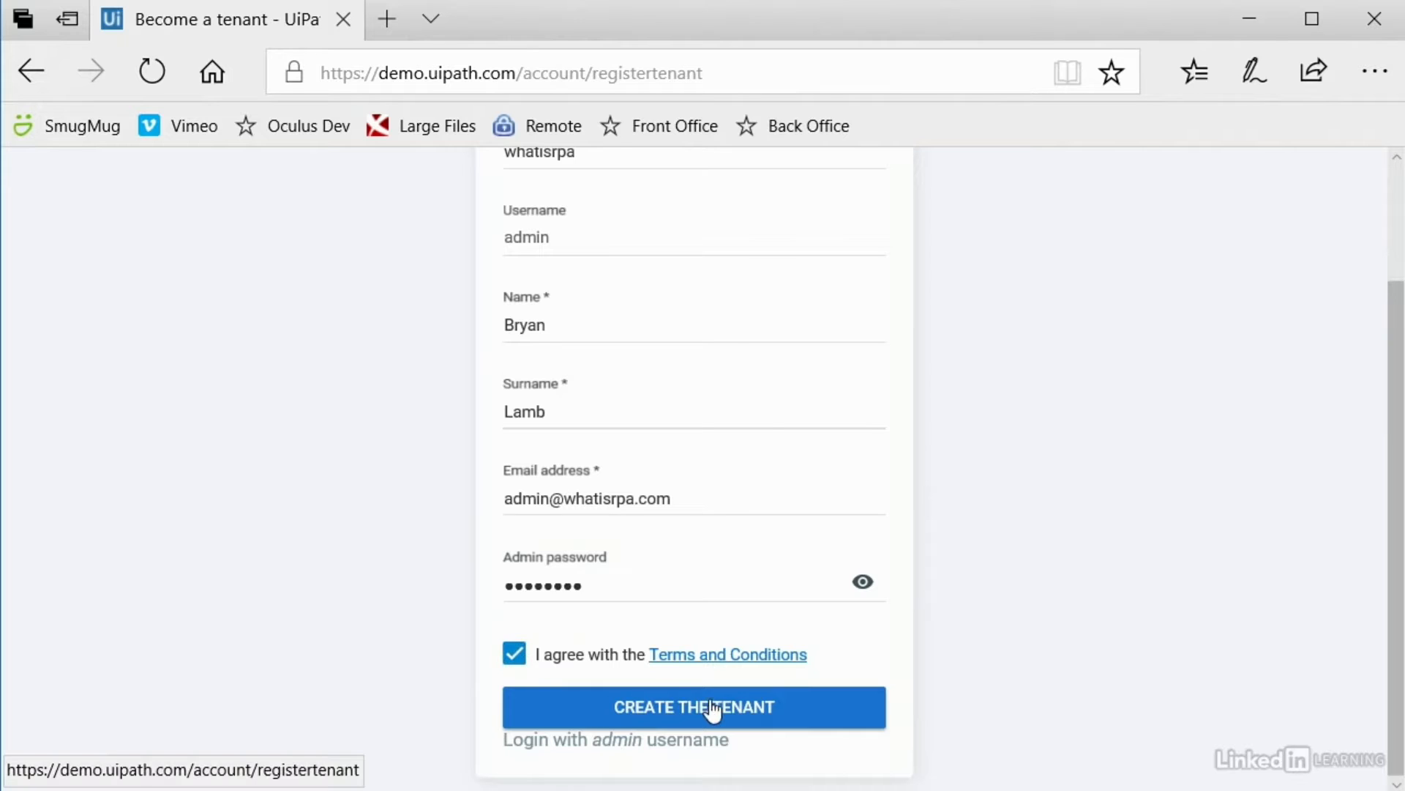
Step: Create the 'whatisrpa' tenant, then log out from the user account menu
click(756, 719)
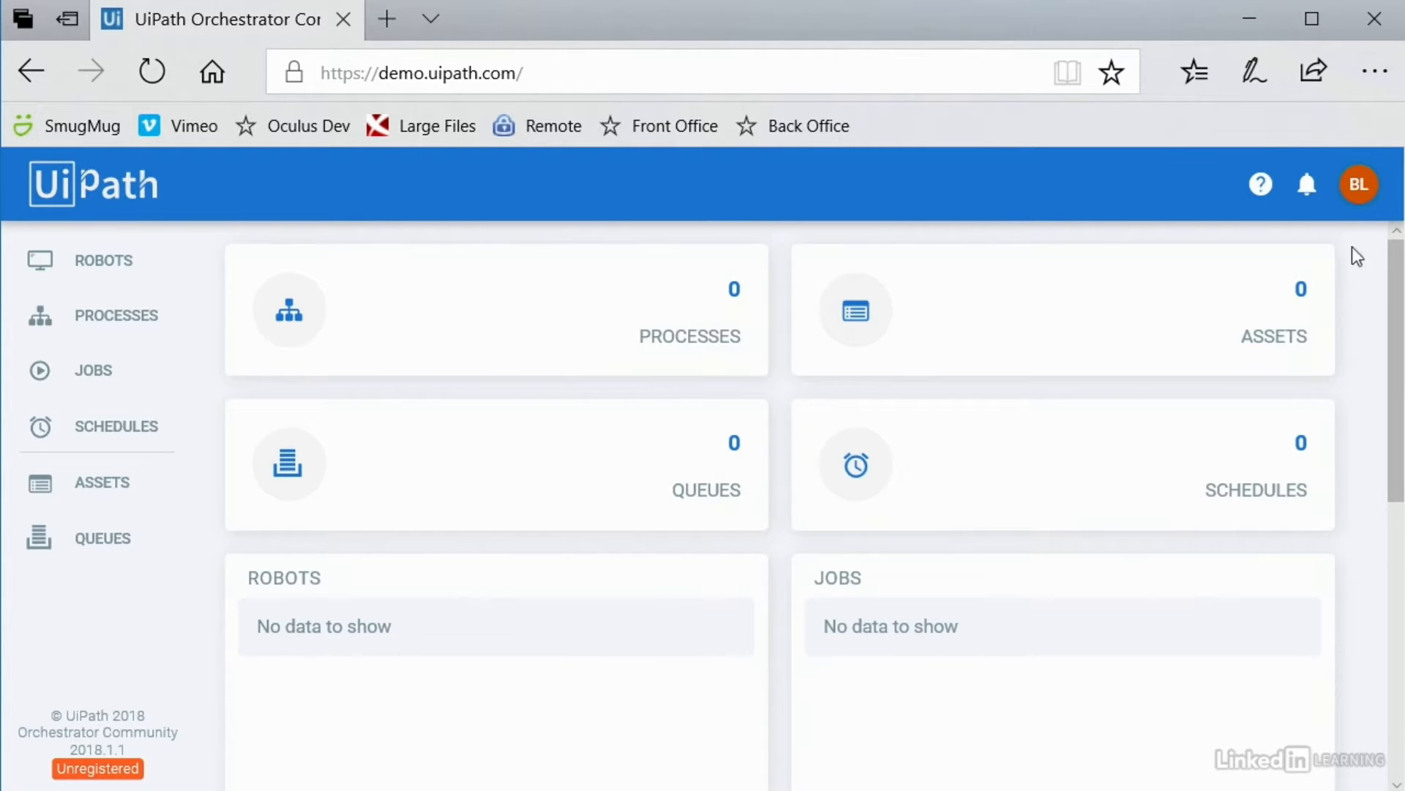
click(1360, 191)
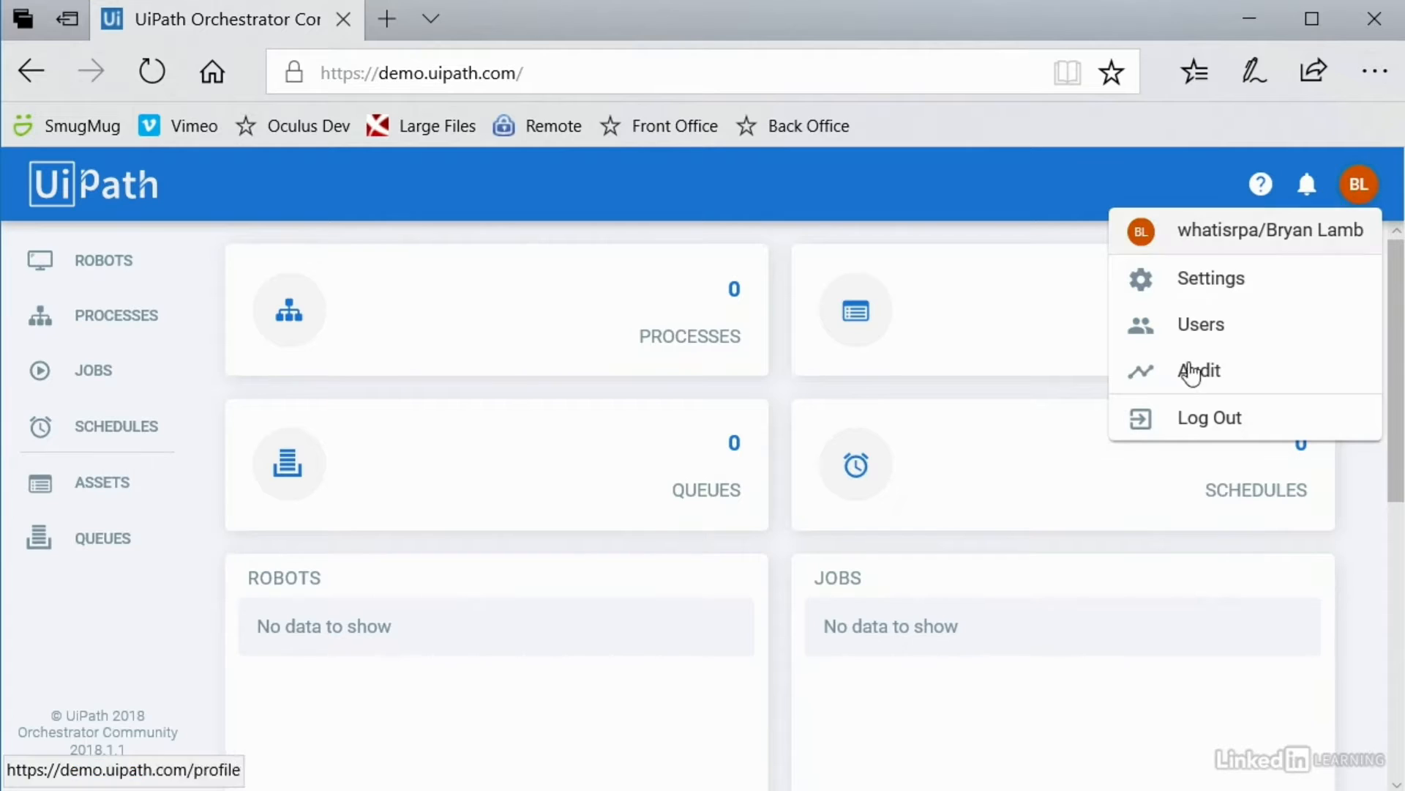
click(1205, 425)
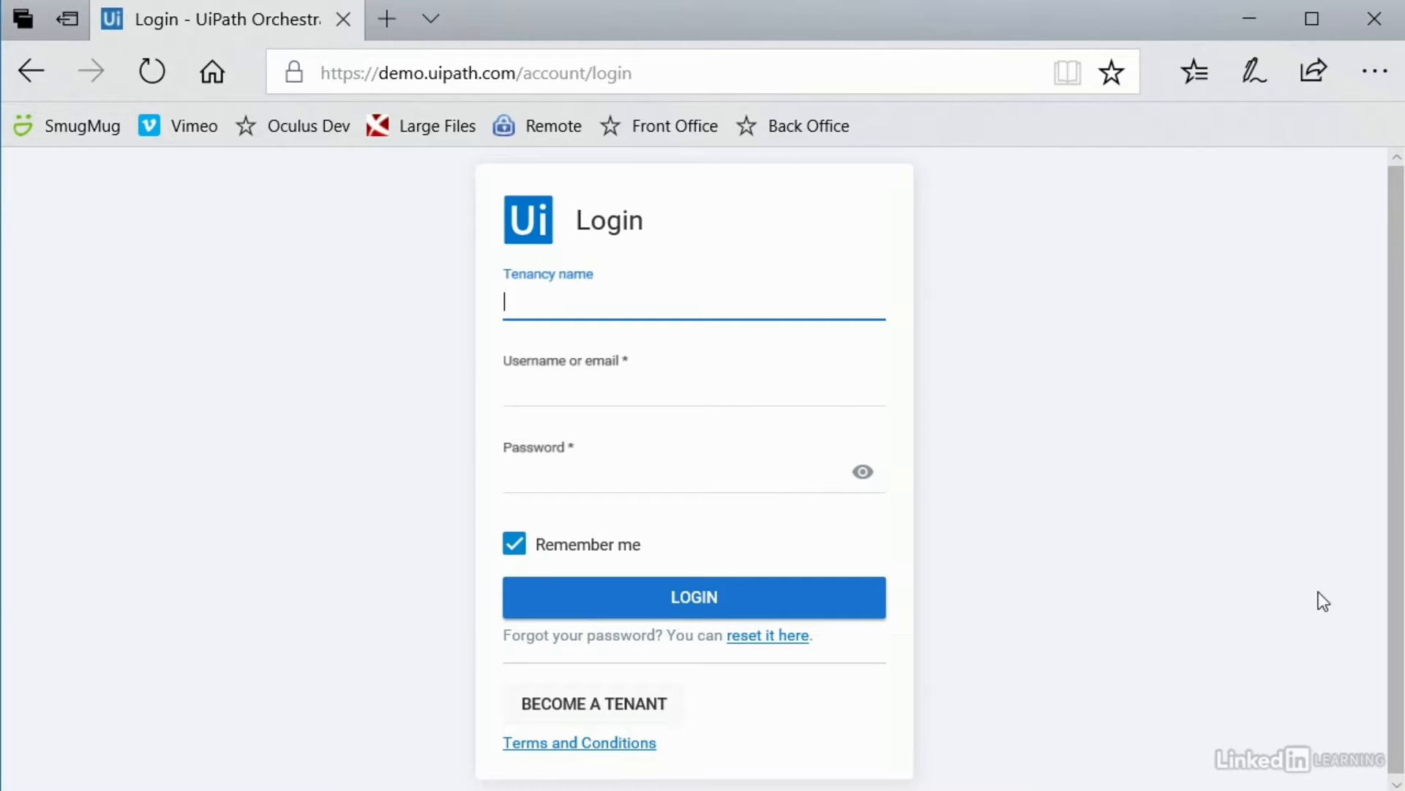
Step: Log in to tenant 'whatisrpa' with the admin e-mail and password, then open the user menu
text(whatisrpa)
key(Tab)
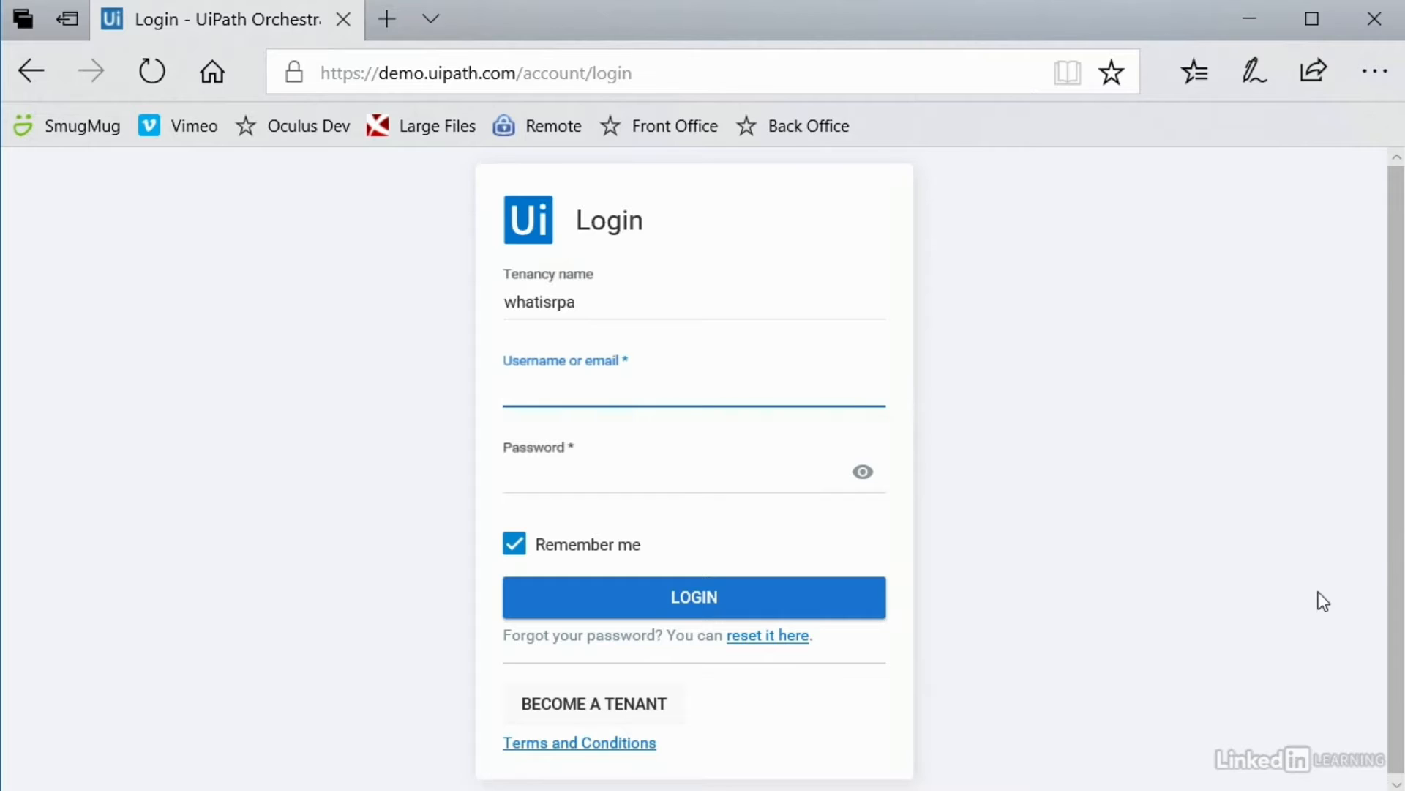
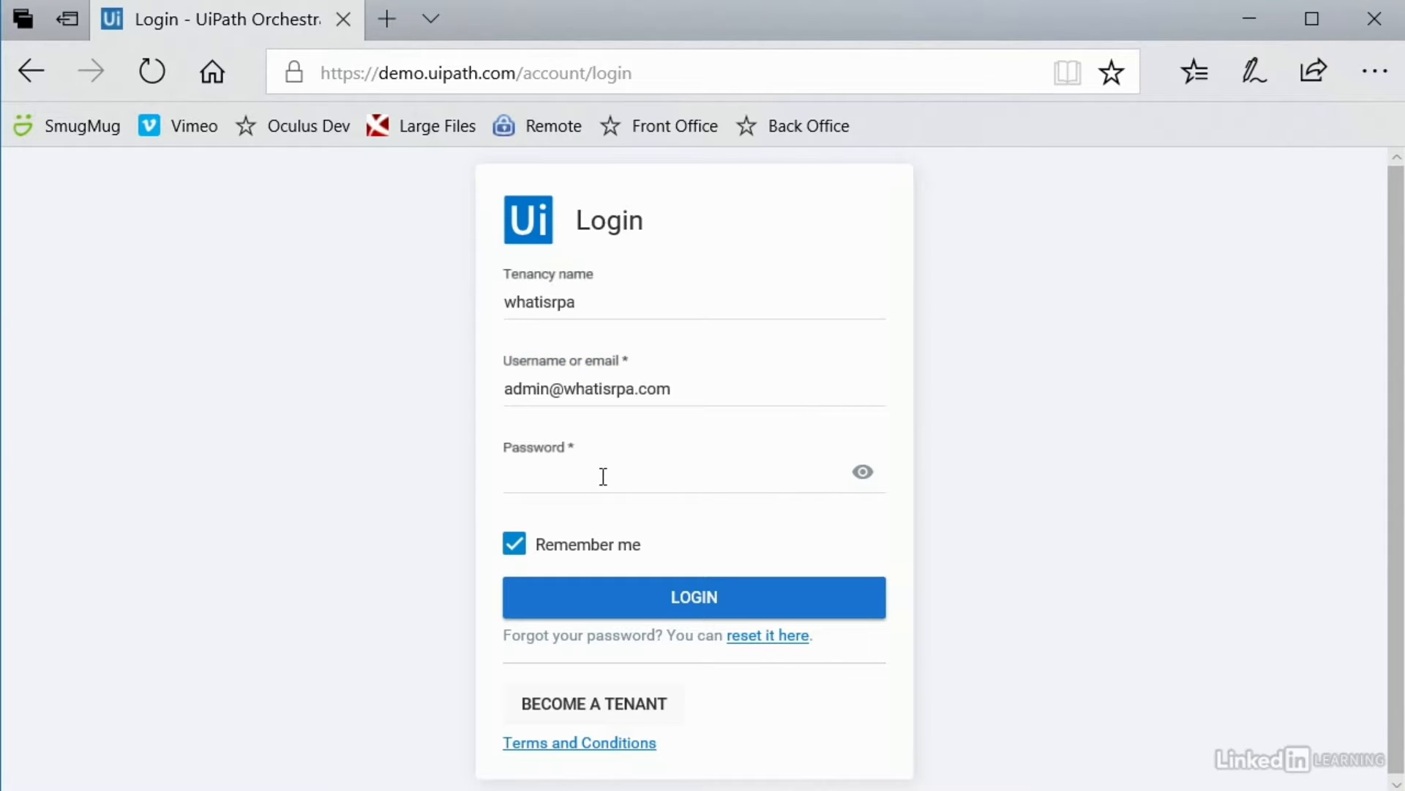
click(603, 477)
text(••••••••)
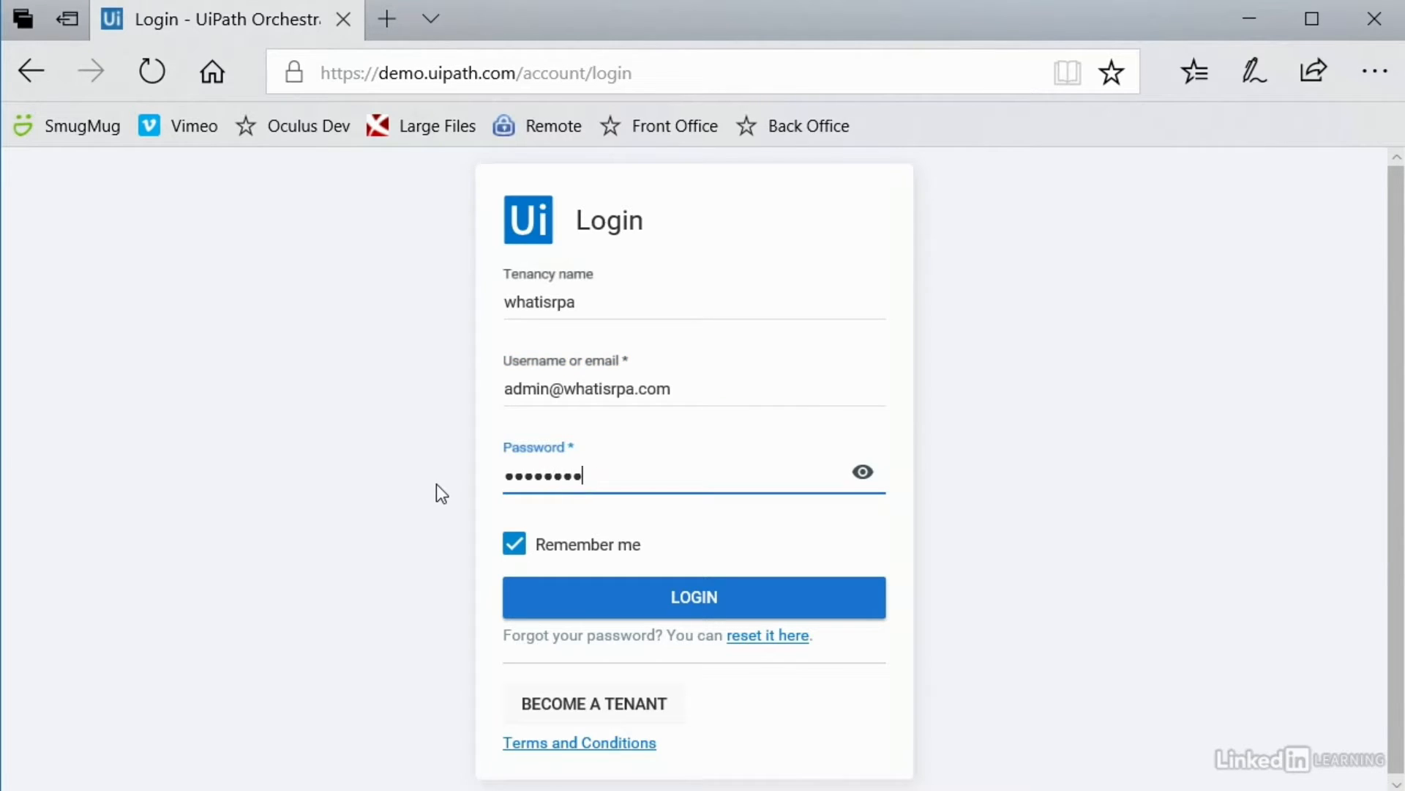
click(676, 610)
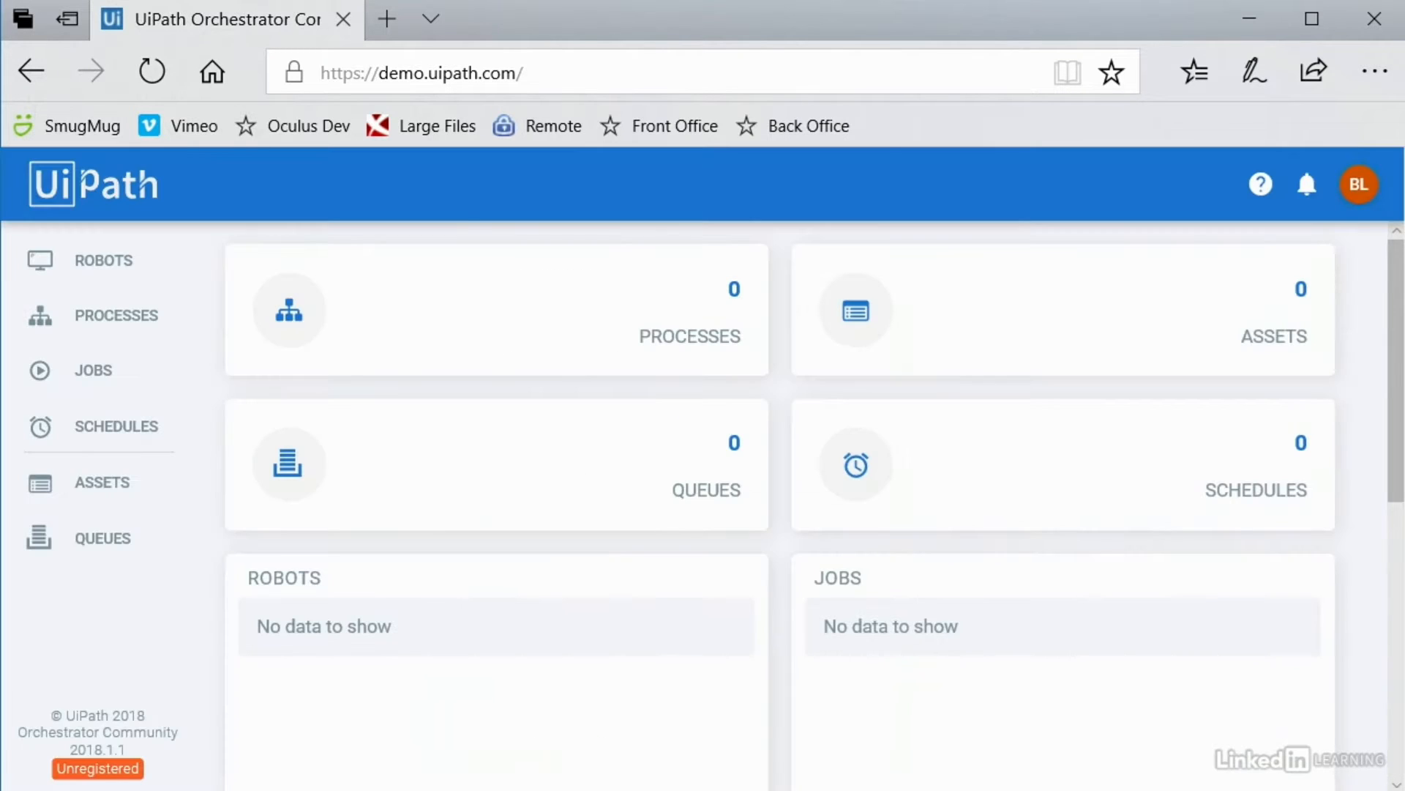
click(1355, 194)
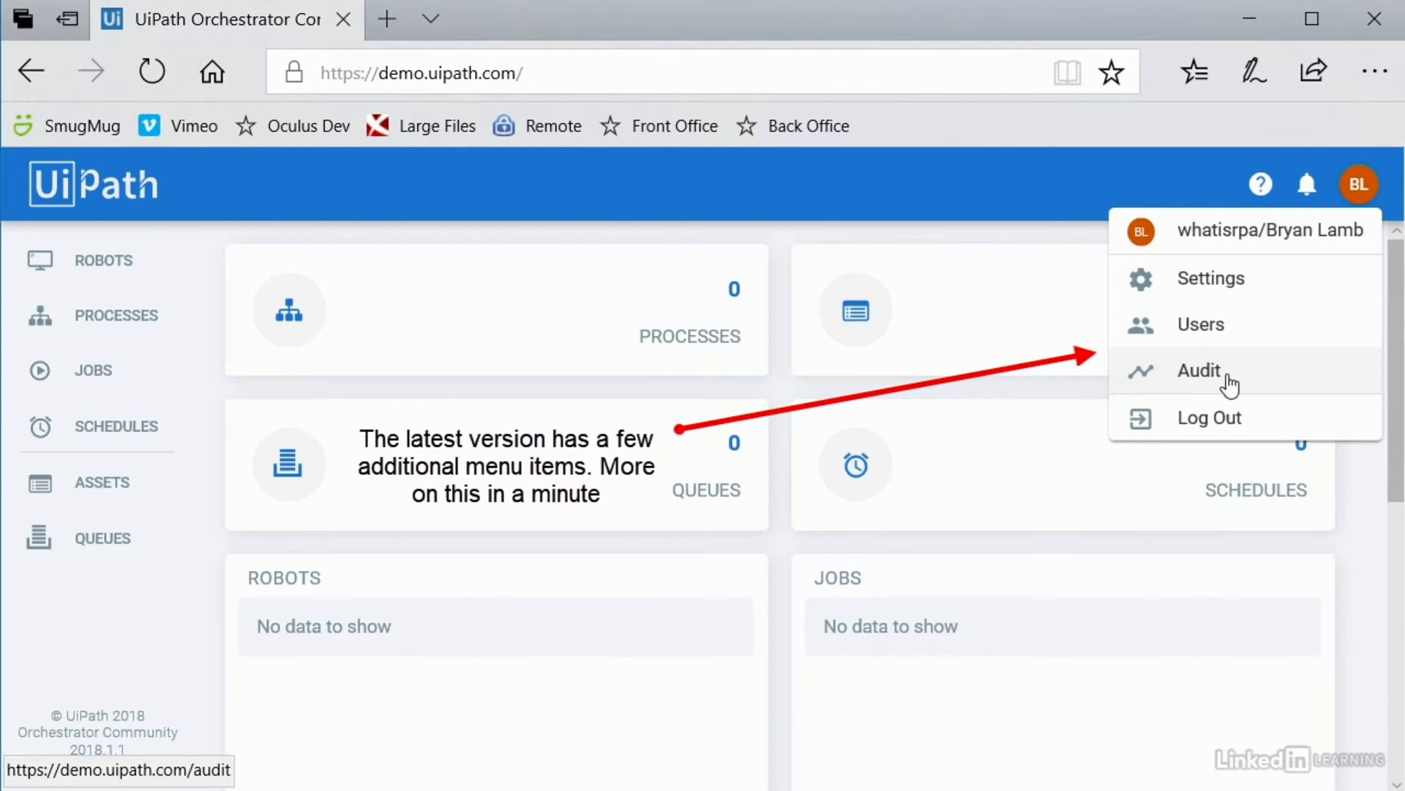
Step: In Settings, change the time zone to (UTC-08:00) Pacific Time (US & Canada) and save
click(1222, 287)
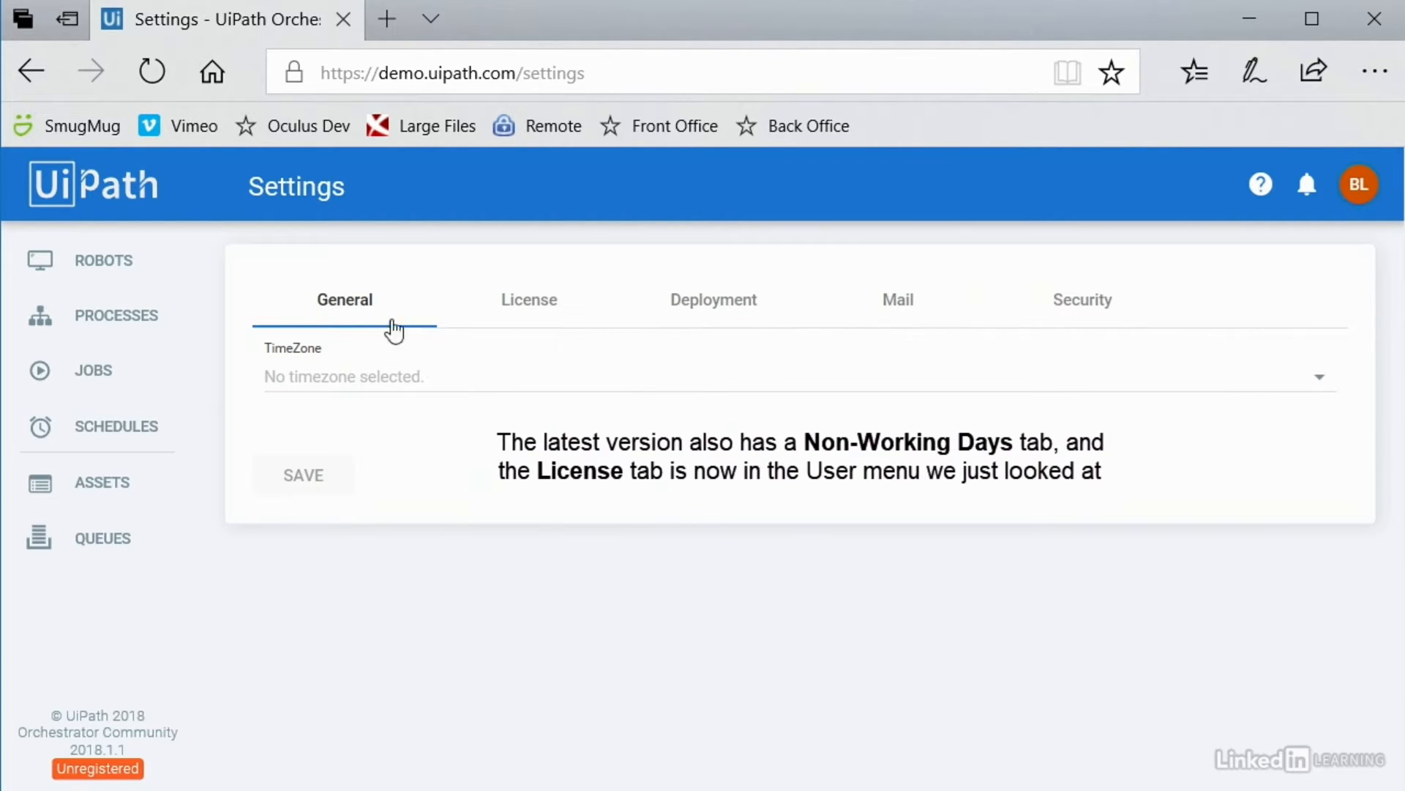
click(347, 388)
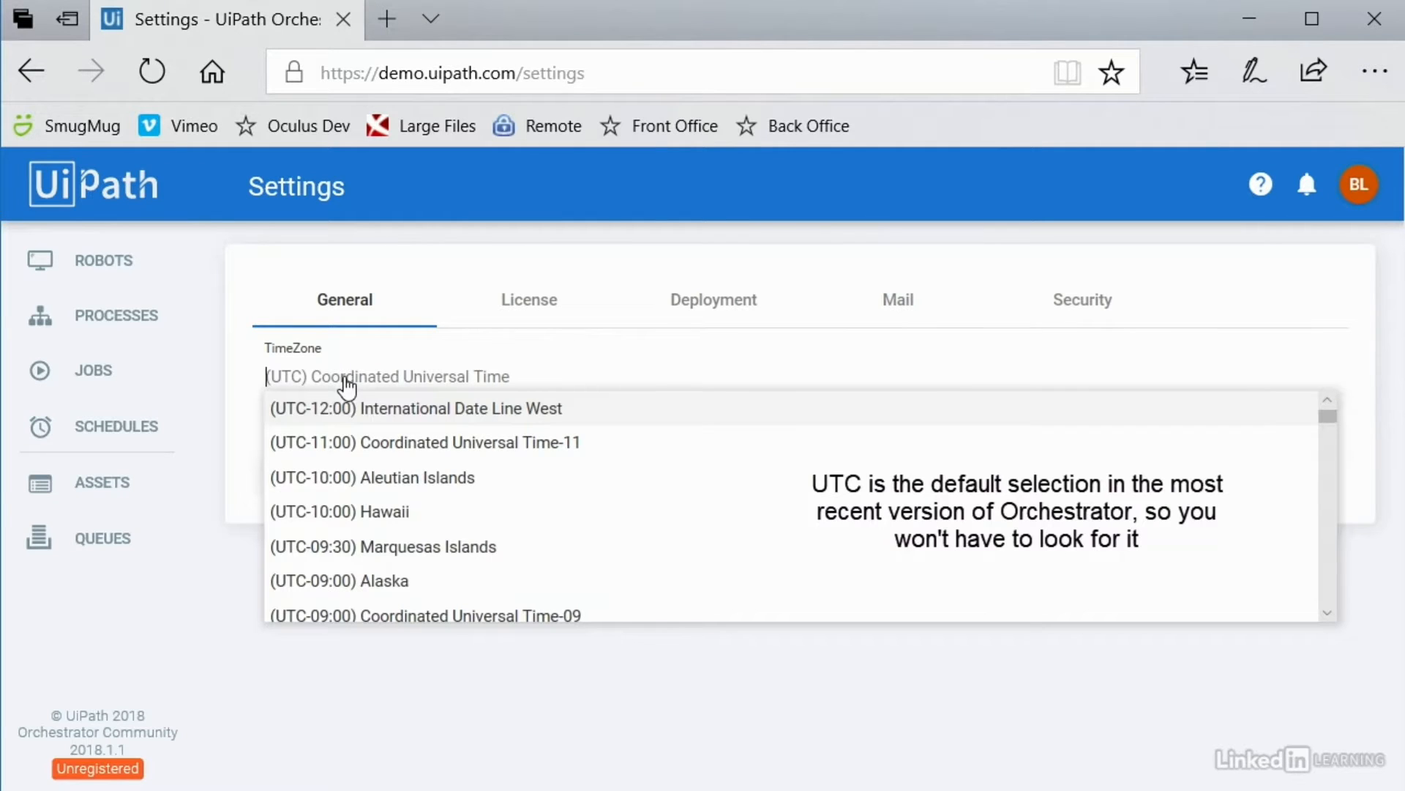
scroll(486, 461, down, 8)
scroll(492, 465, down, 3)
scroll(359, 480, down, 5)
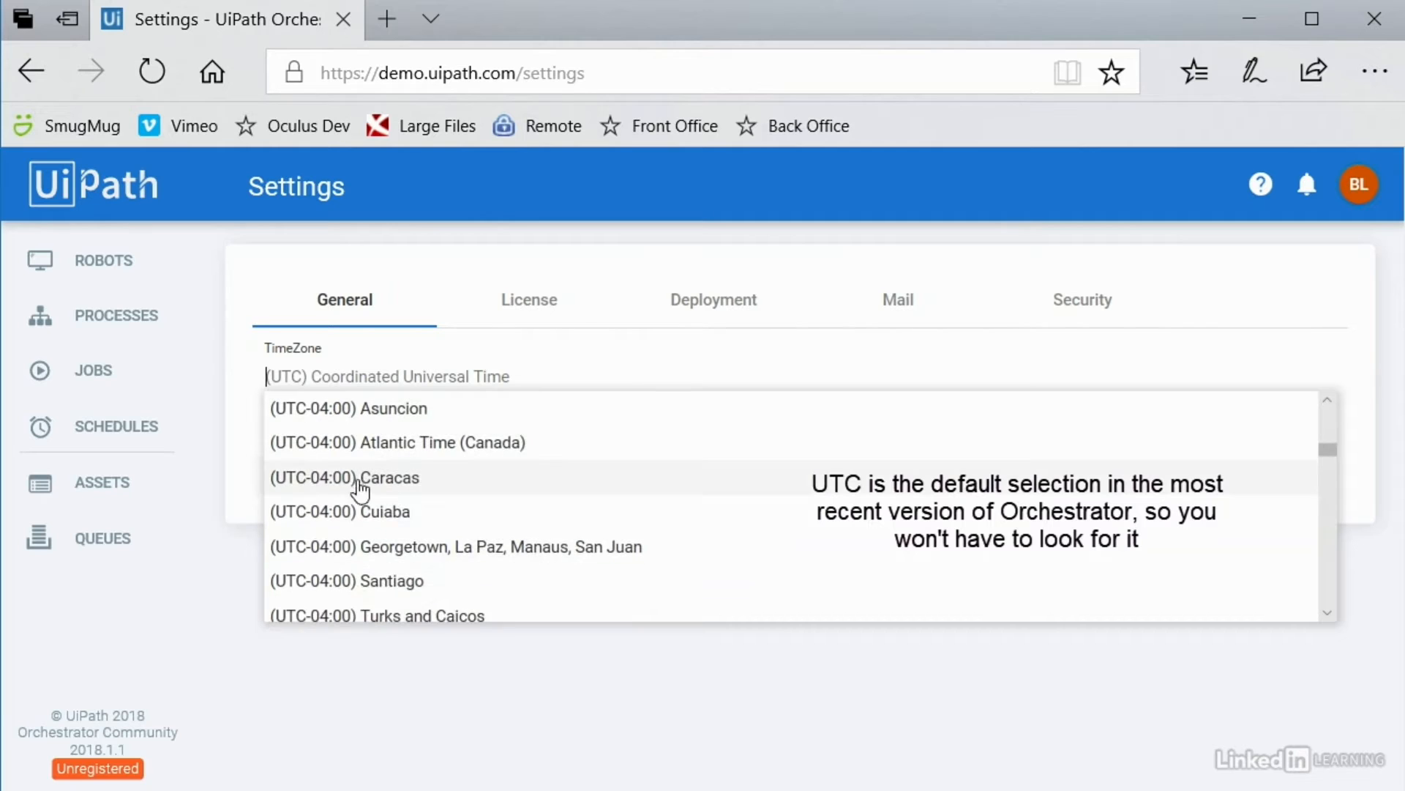
scroll(356, 472, down, 3)
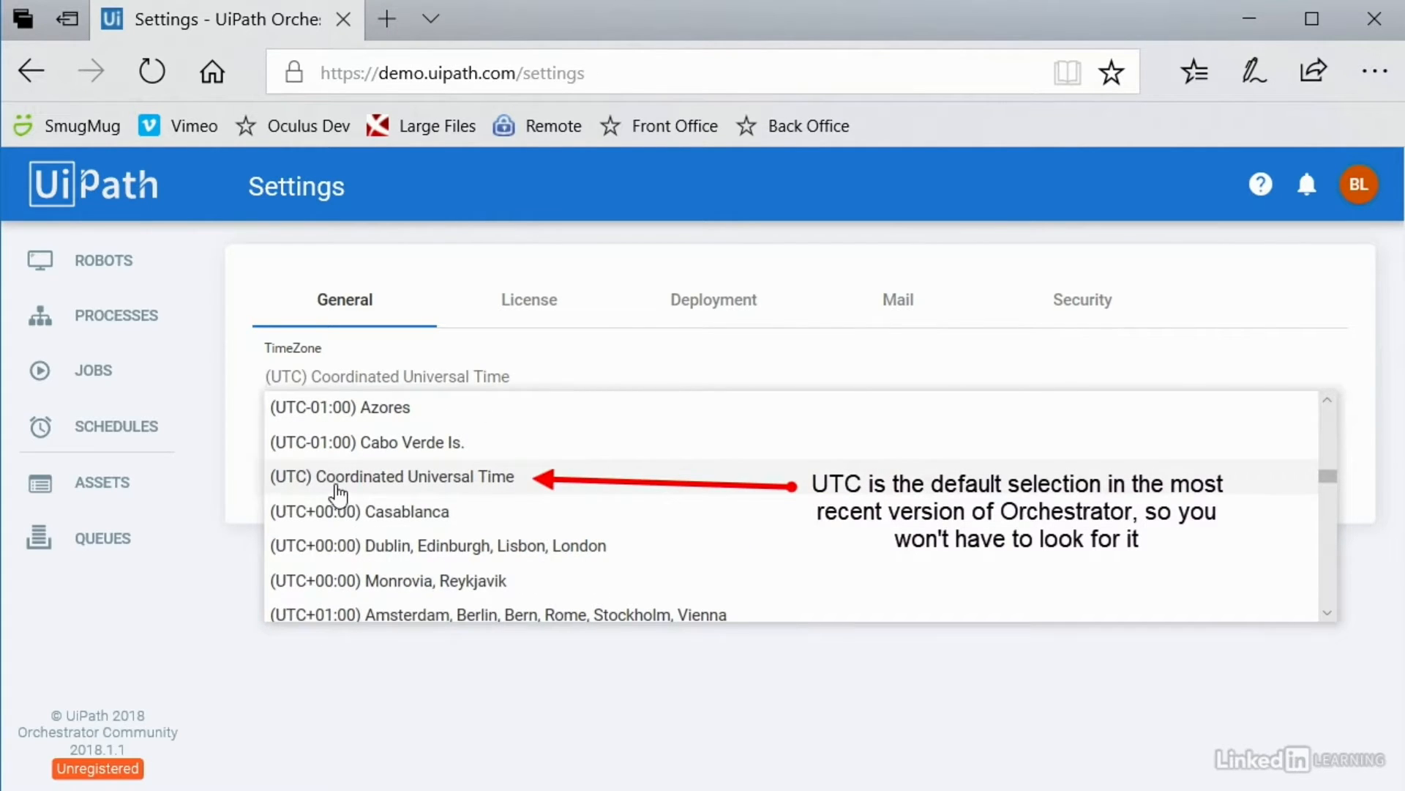
click(471, 483)
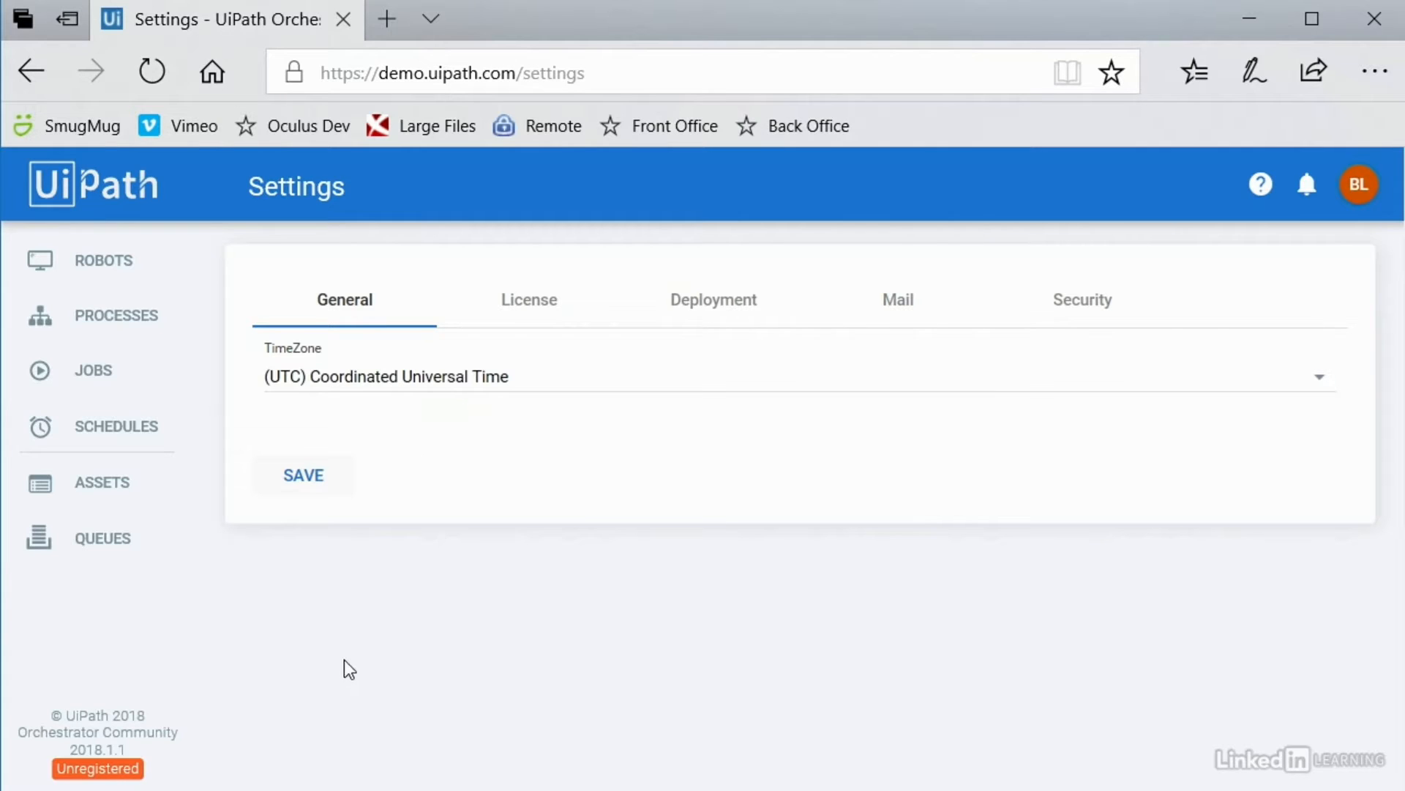
click(380, 380)
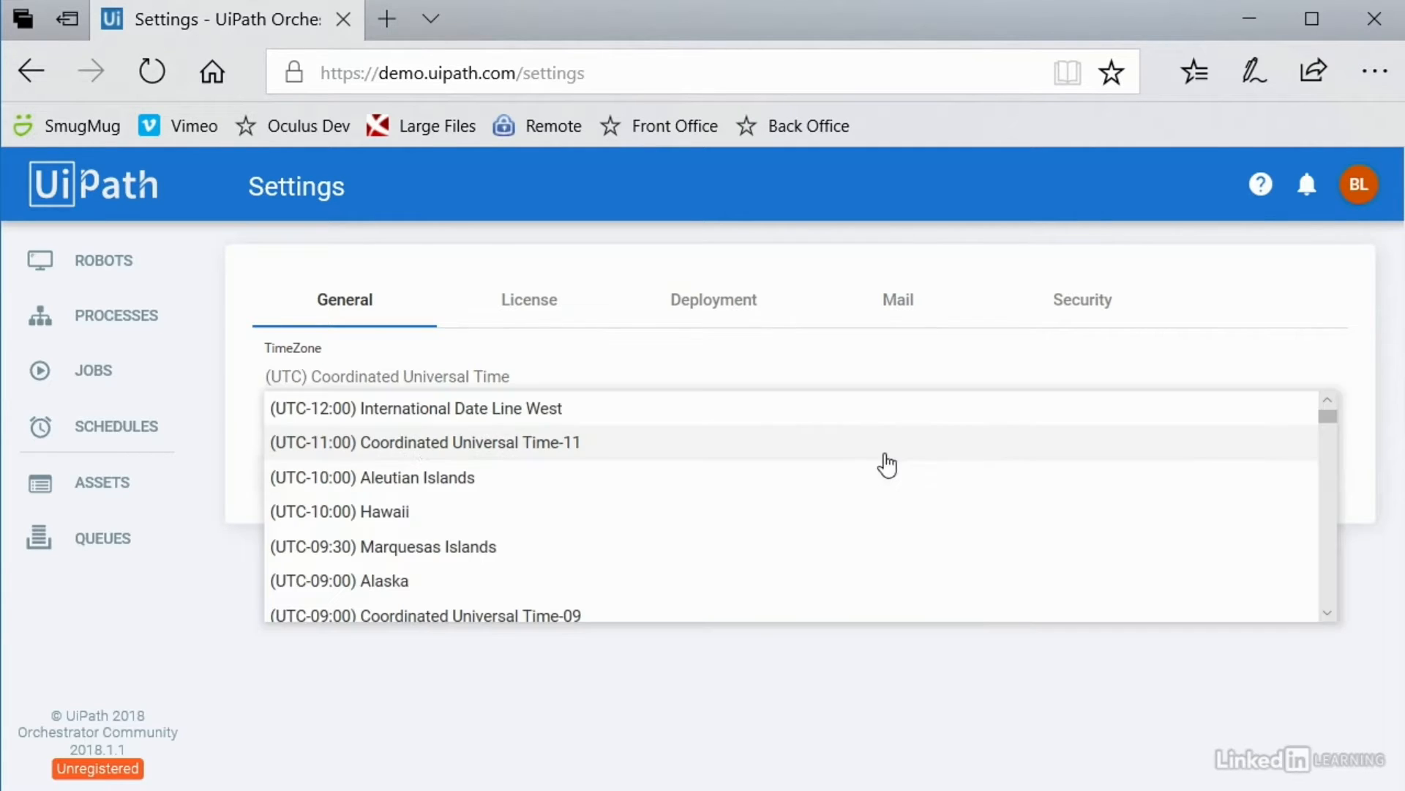
scroll(533, 481, down, 2)
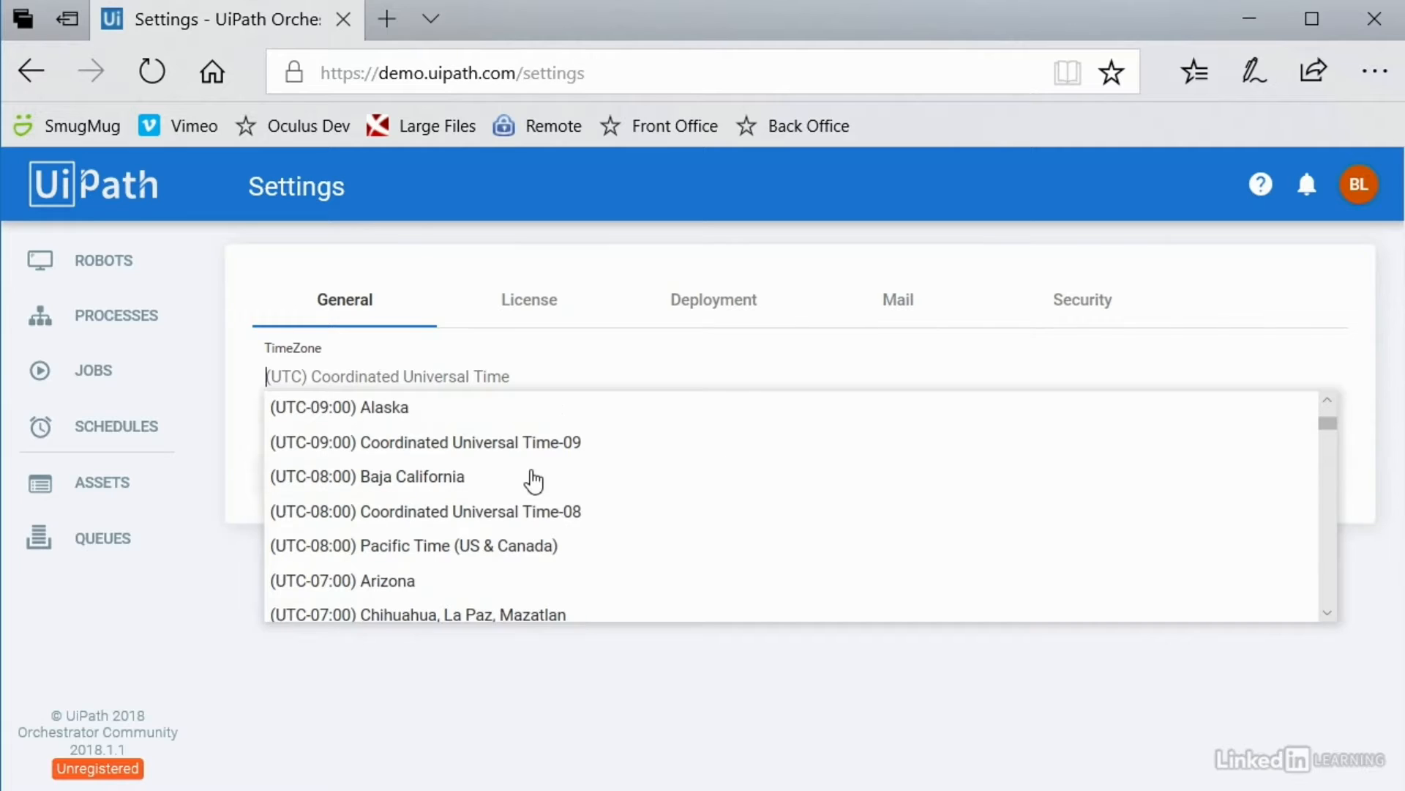
click(393, 549)
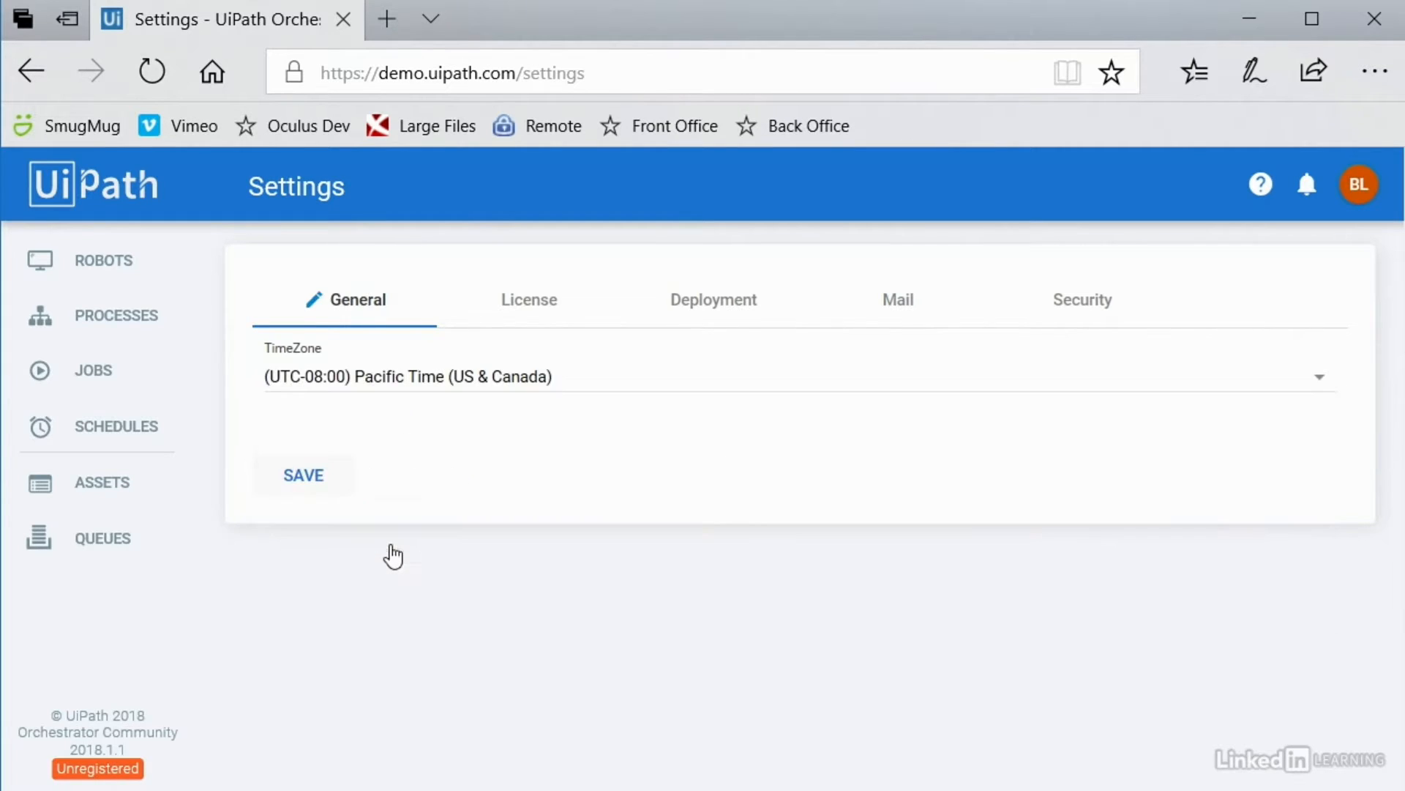
click(304, 477)
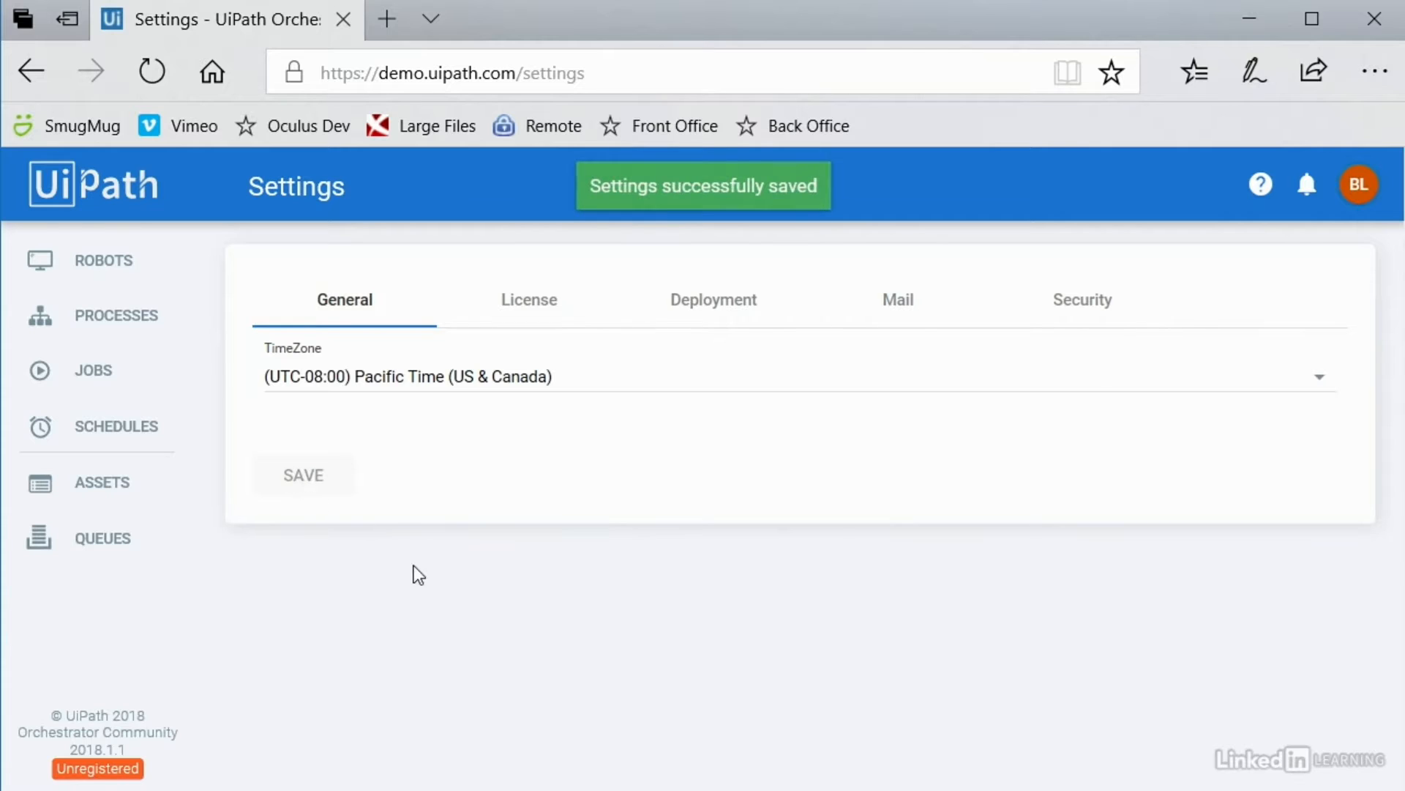
click(532, 311)
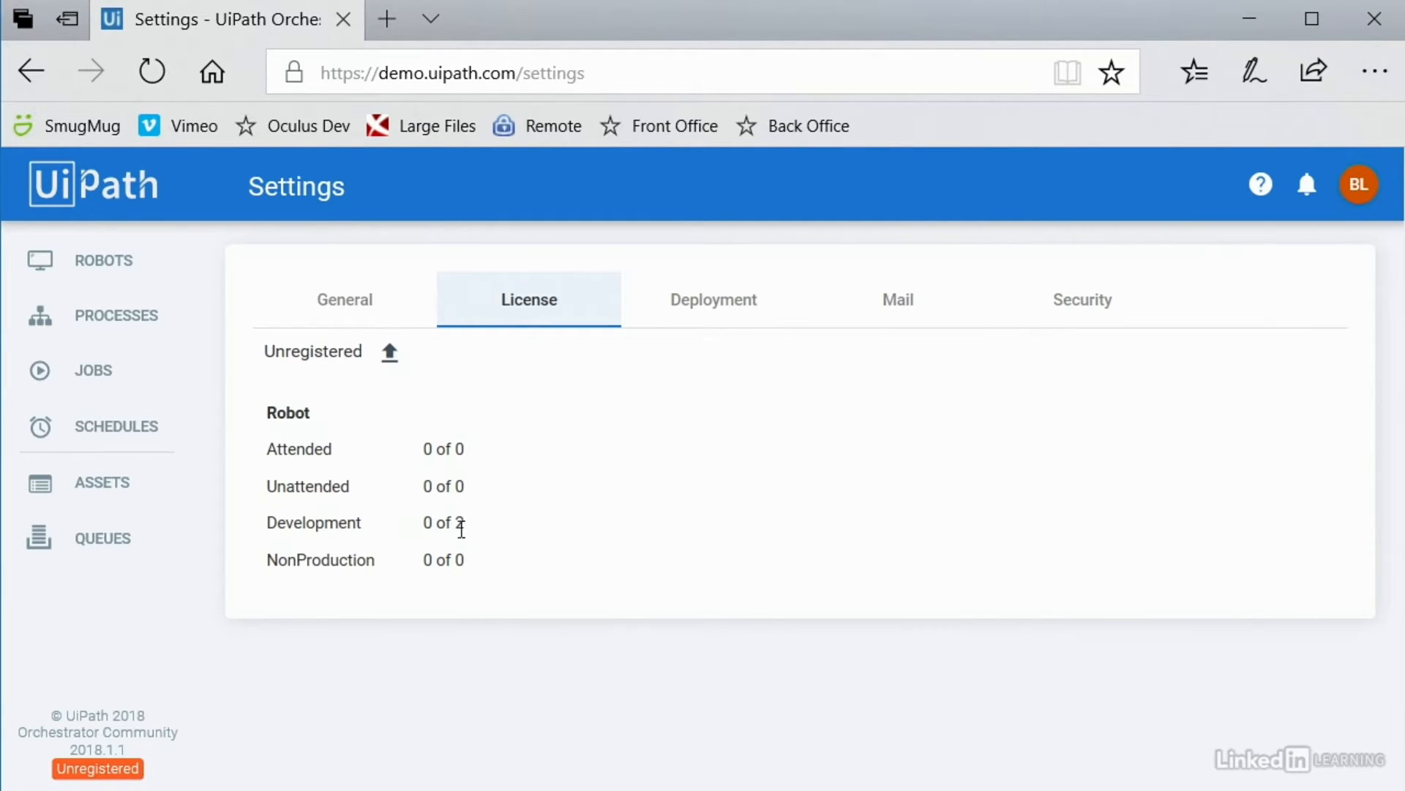
Step: Look through the Deployment, Mail and Security settings tabs
click(712, 301)
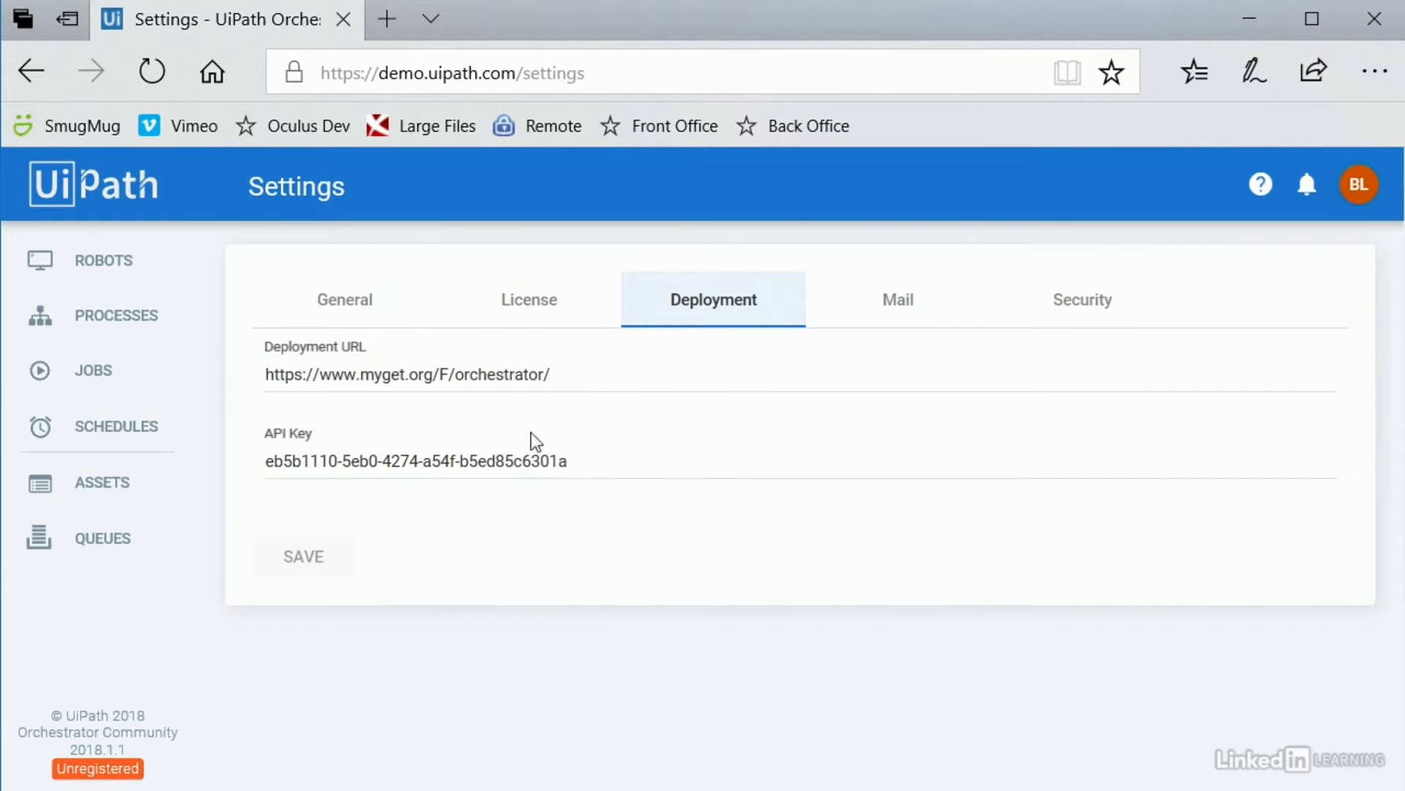
click(904, 314)
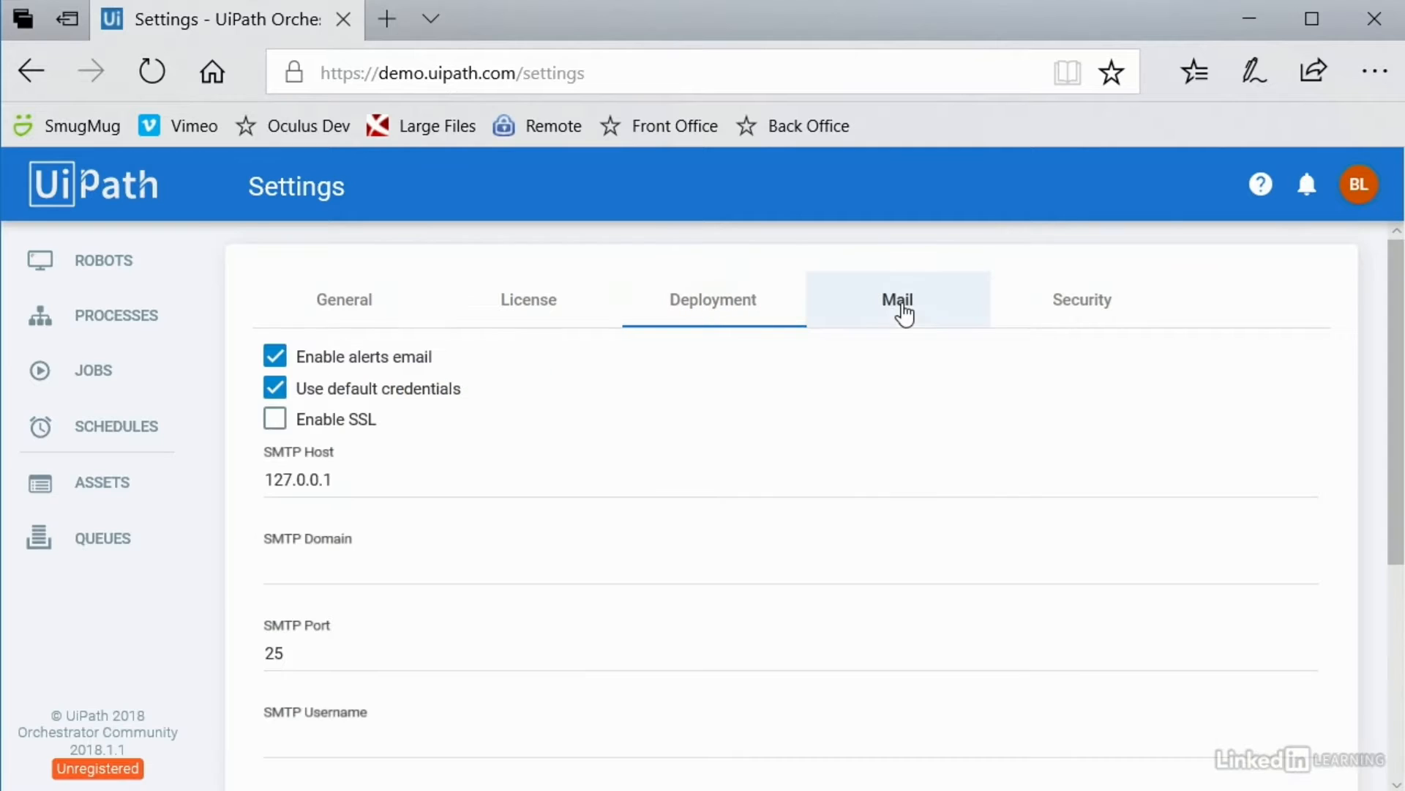
scroll(568, 441, down, 5)
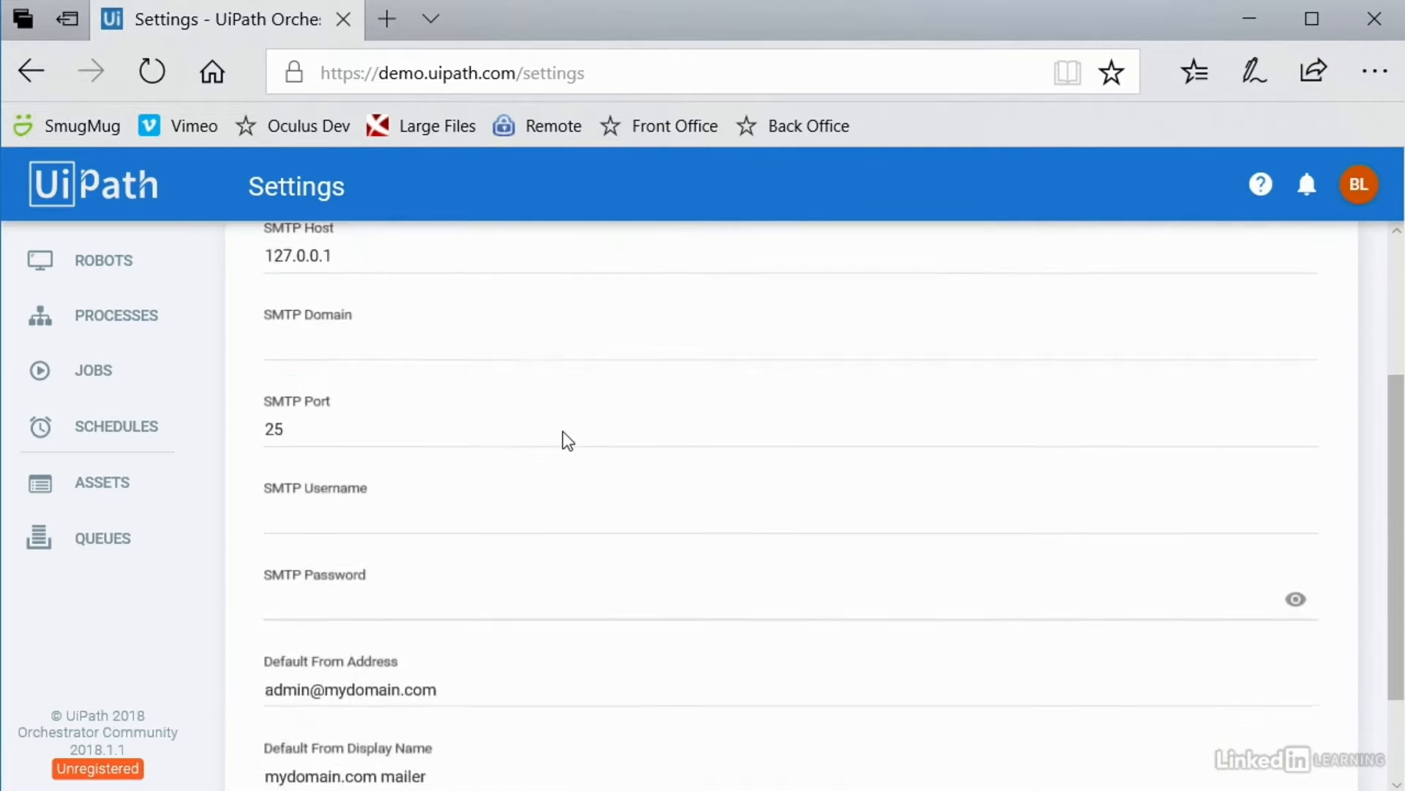
scroll(572, 442, up, 5)
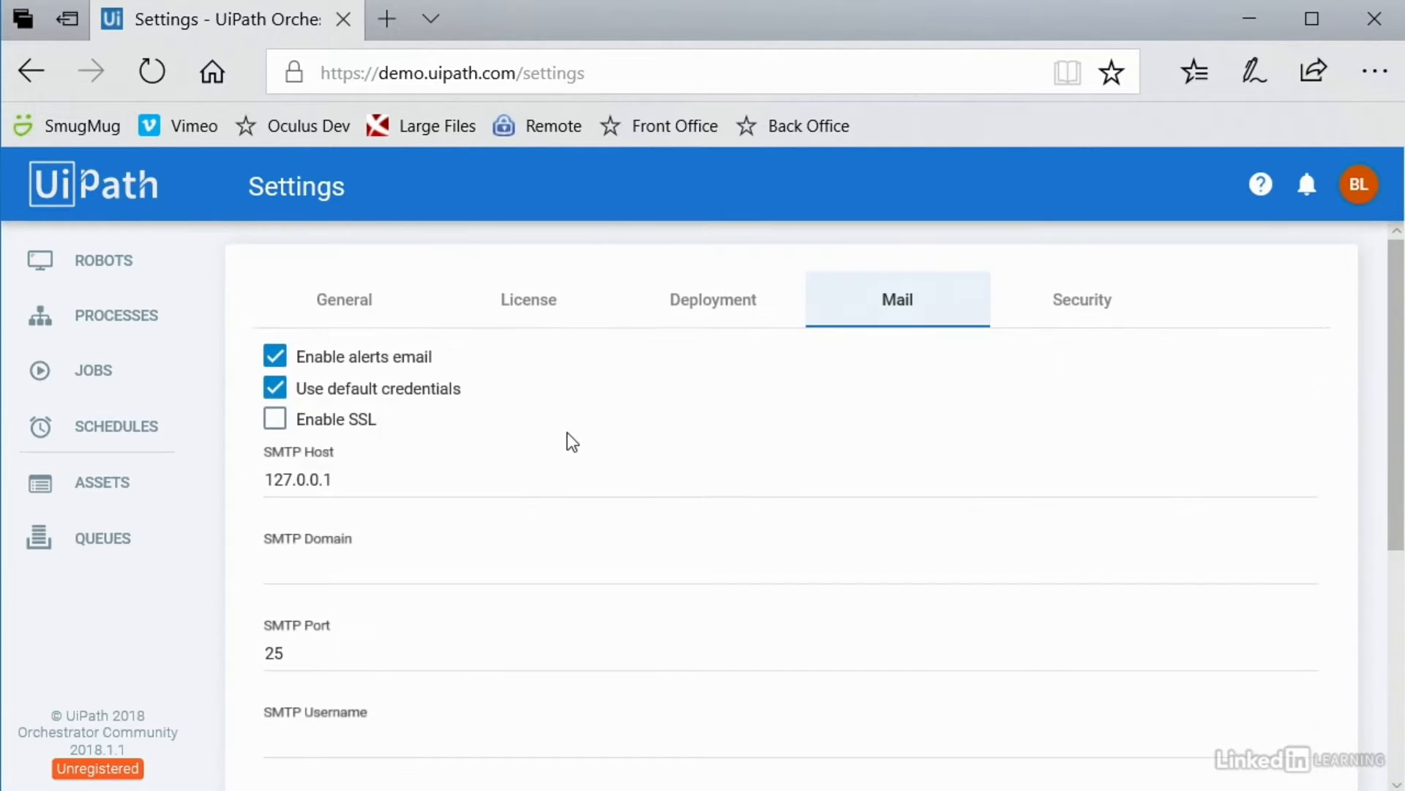
click(1074, 314)
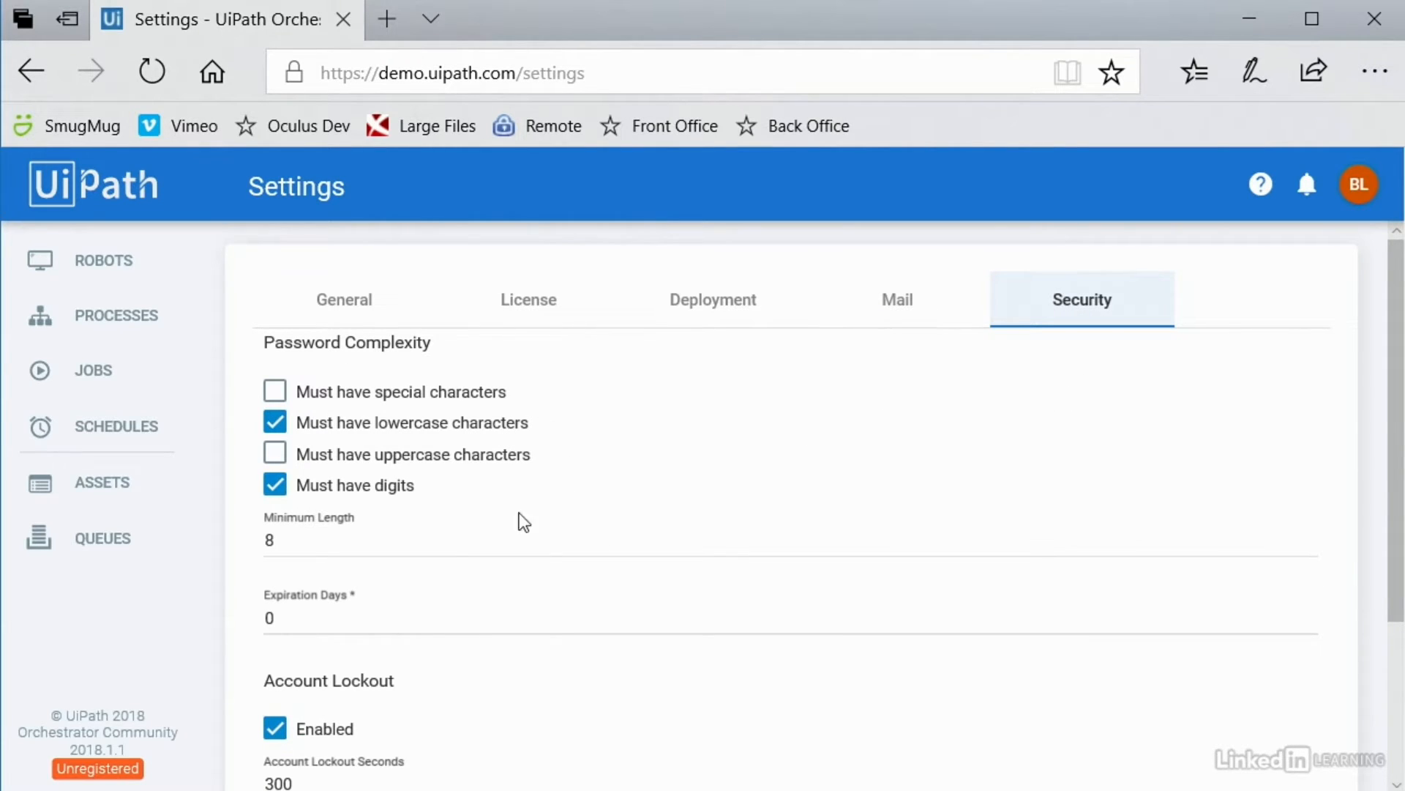
Step: Switch between the Robots and Environments lists, then go to the Processes page
click(112, 272)
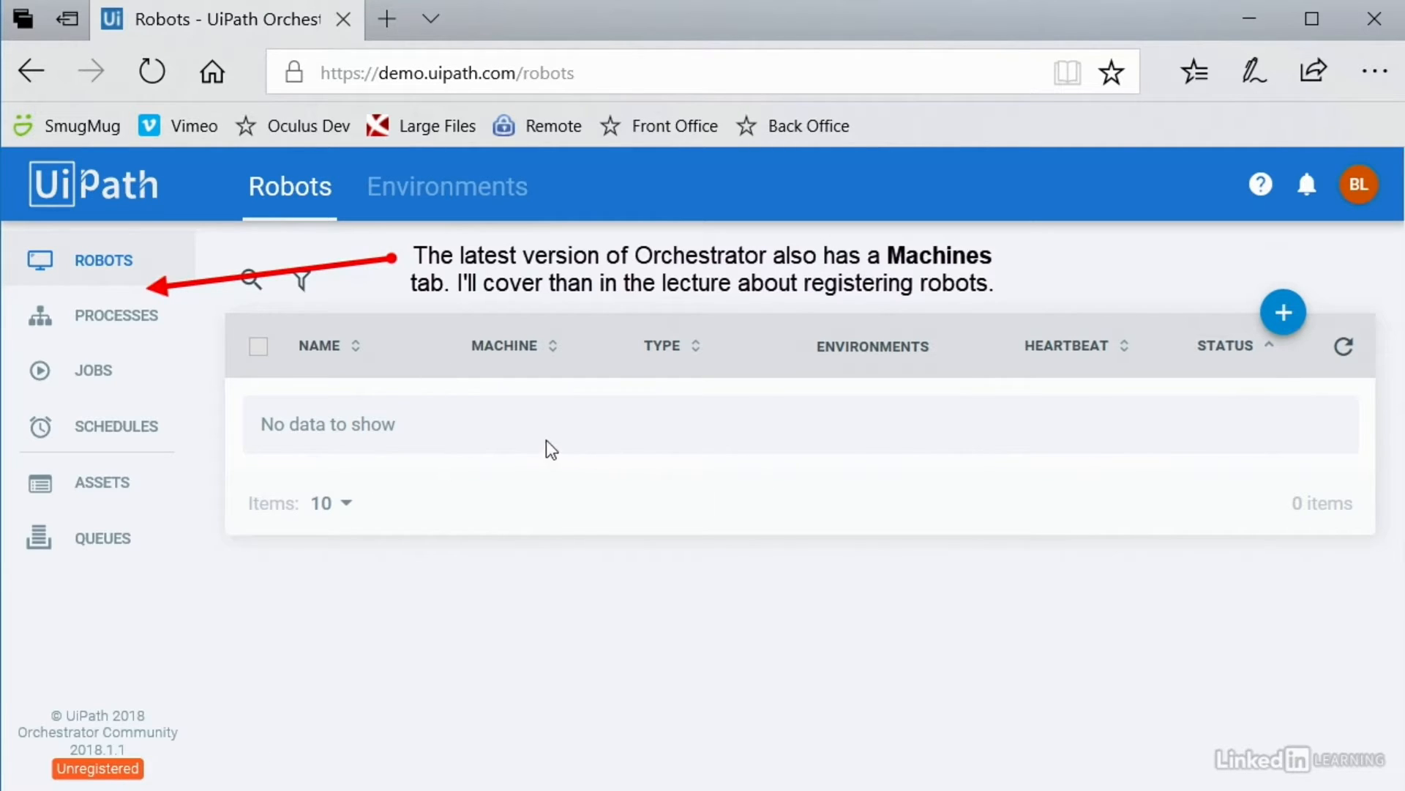
click(475, 200)
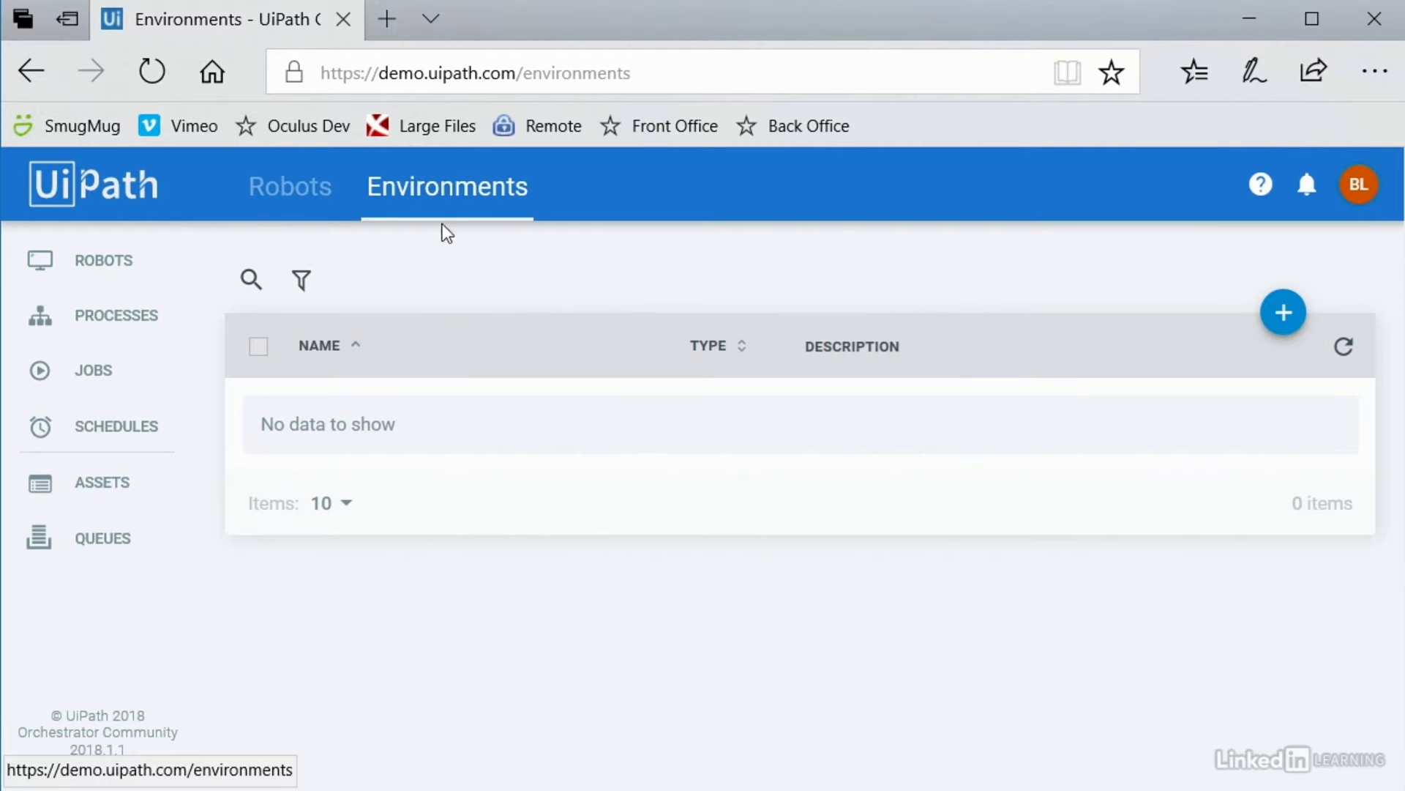
click(315, 194)
click(431, 195)
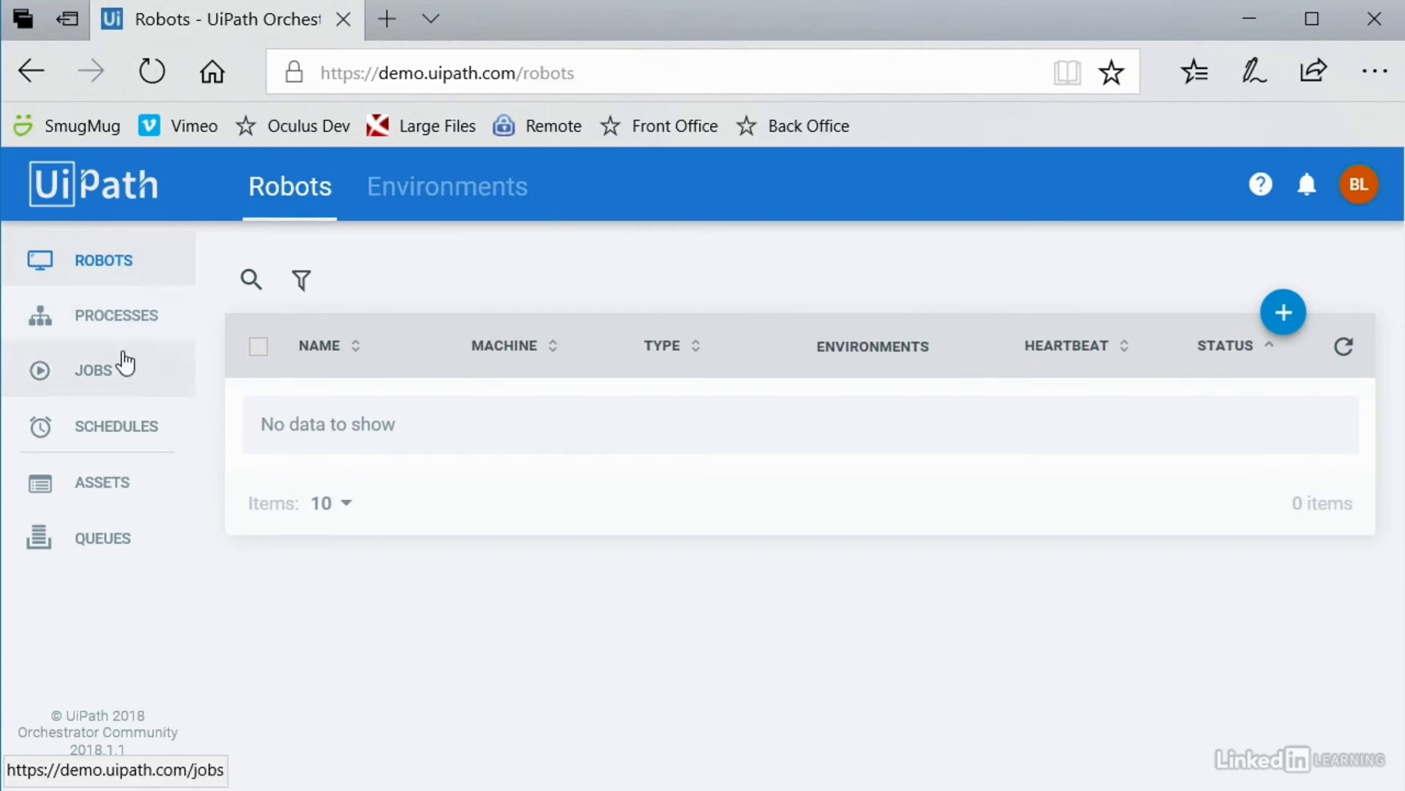
click(132, 320)
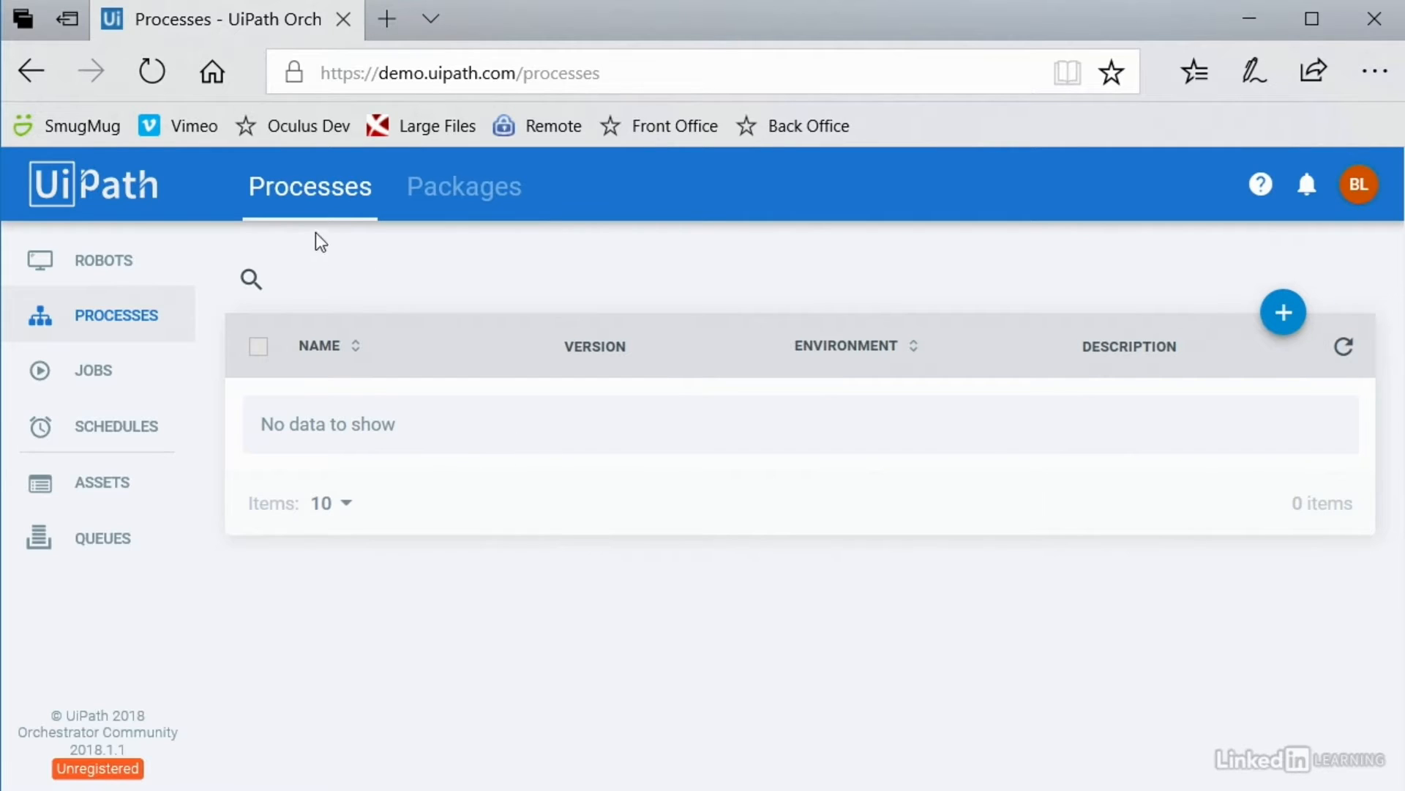
Step: Search the Packages tab for 'email', return to Processes, then go to Jobs
click(485, 203)
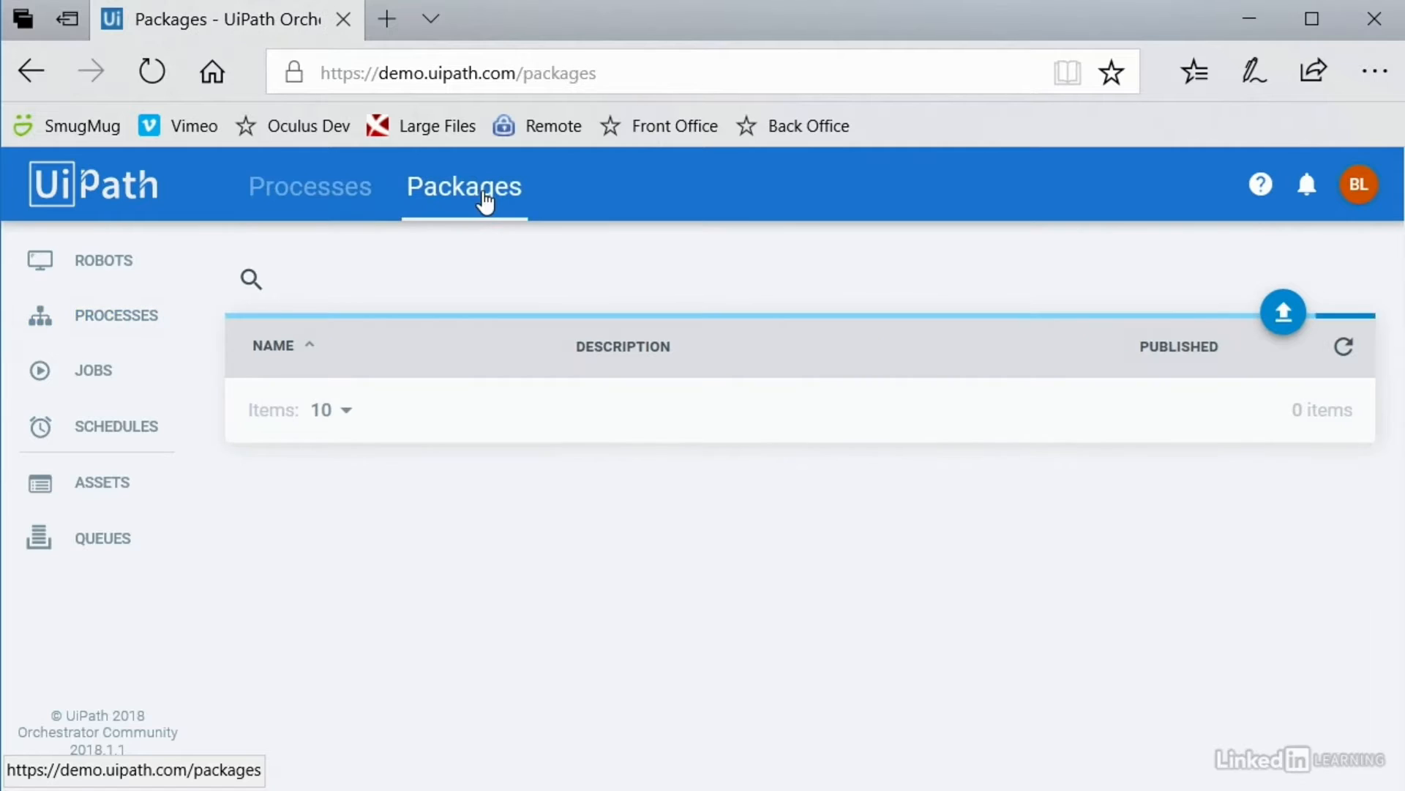
text(email)
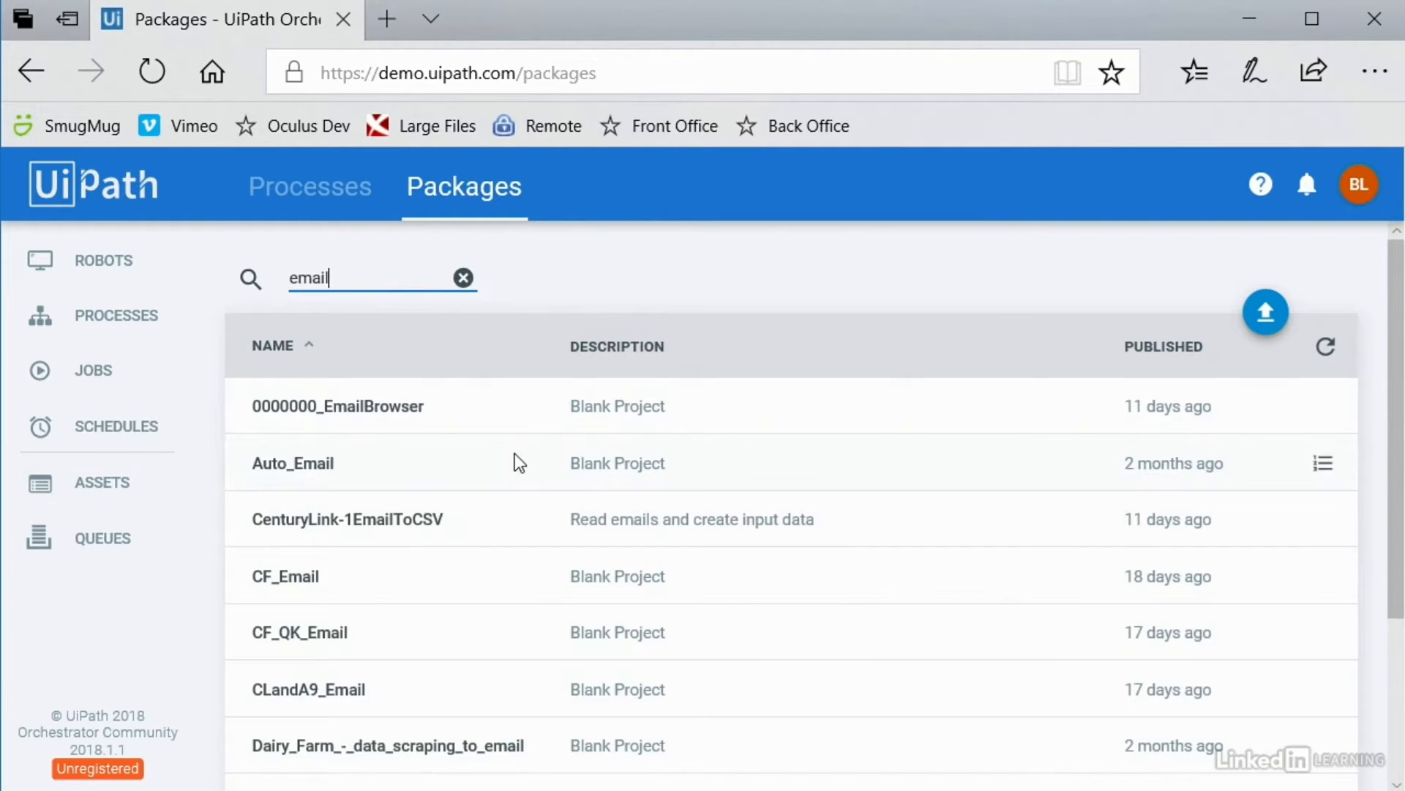
click(349, 193)
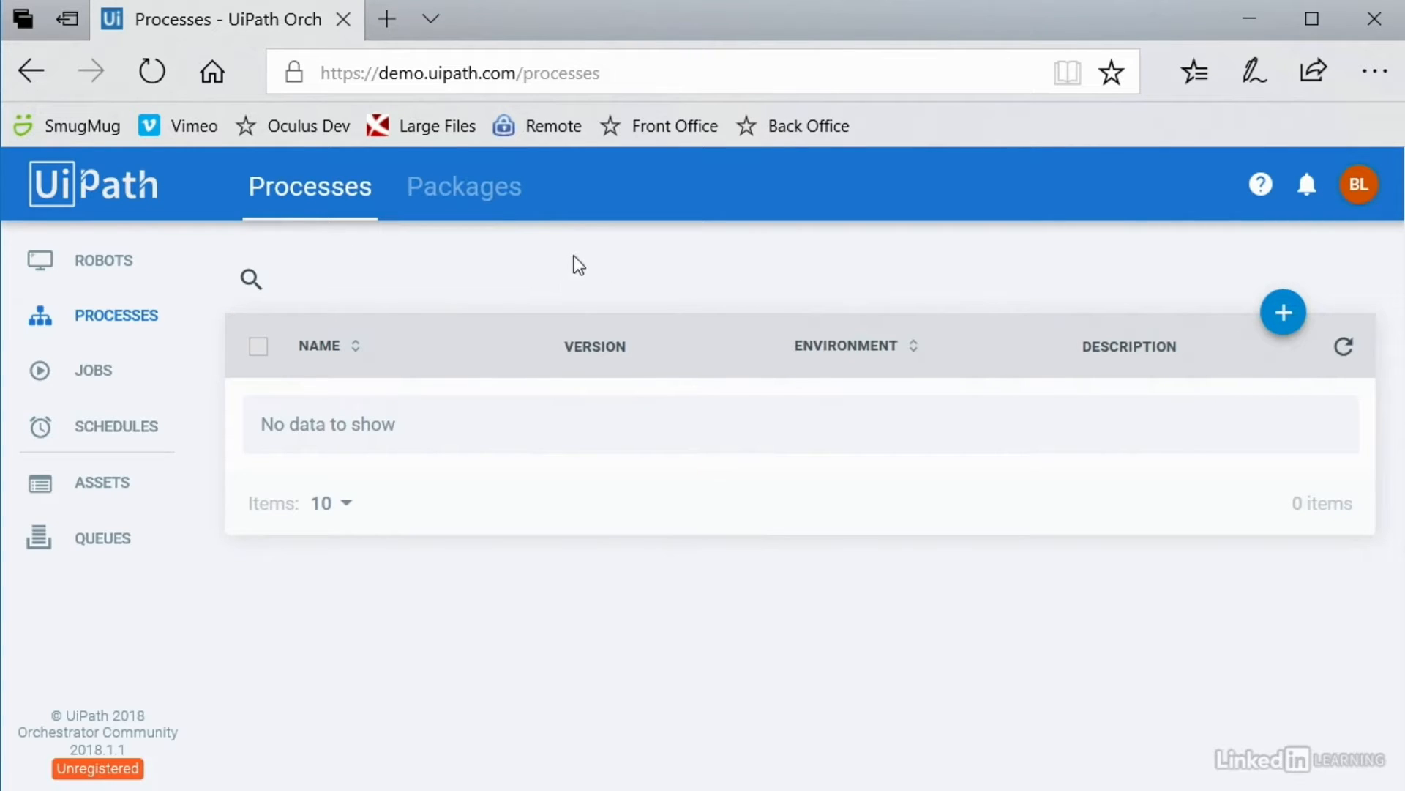
click(91, 385)
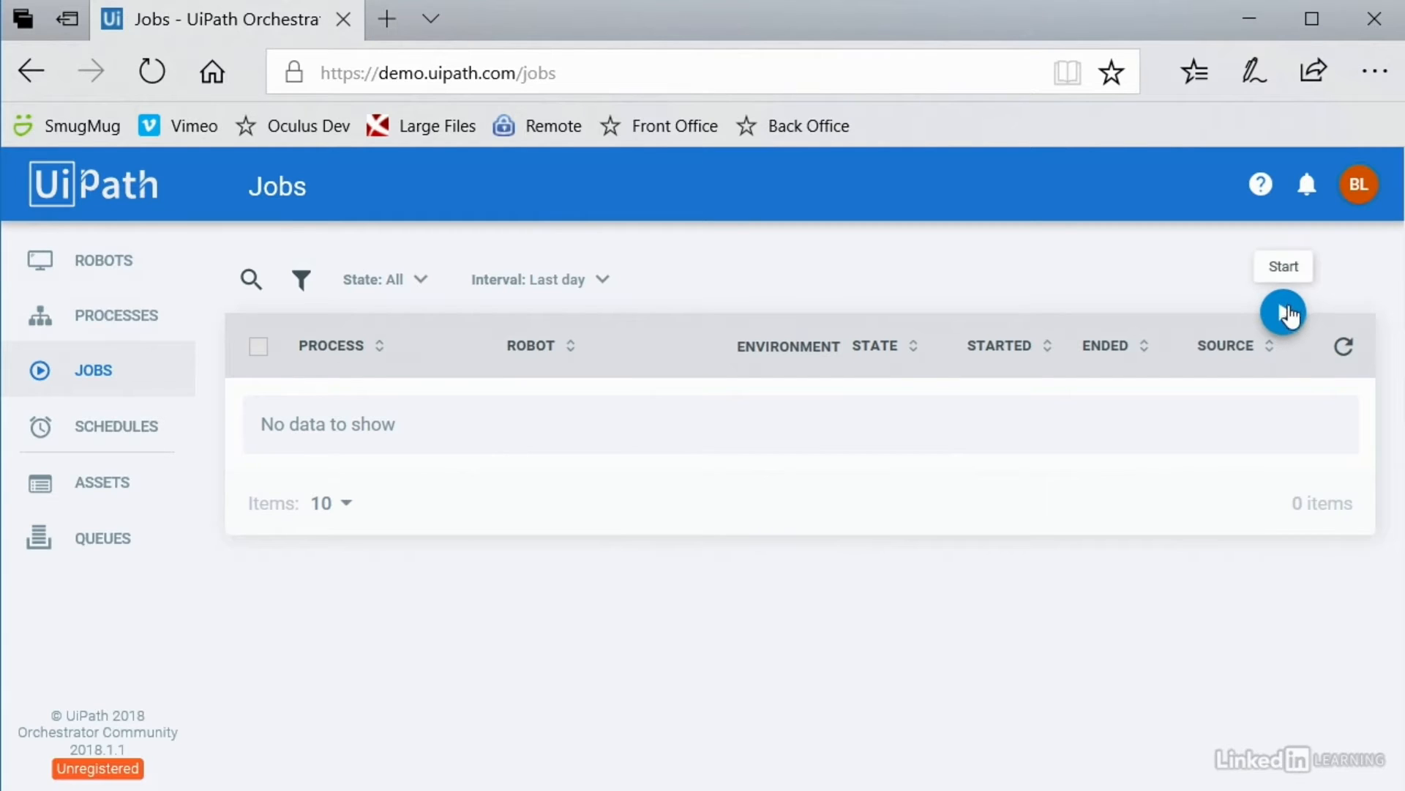
Step: Check the empty Schedules list, then go to Assets and start a new asset
click(121, 430)
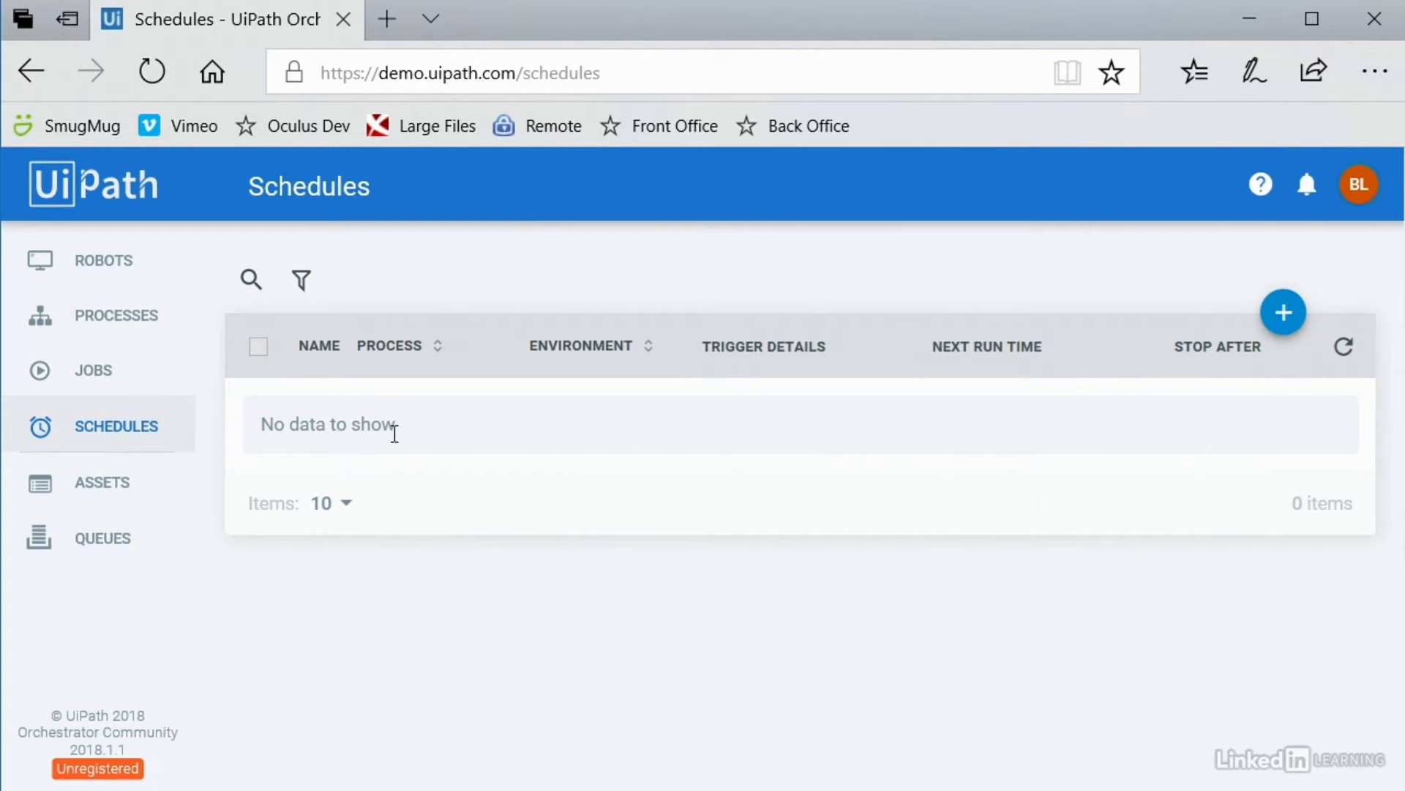
click(101, 486)
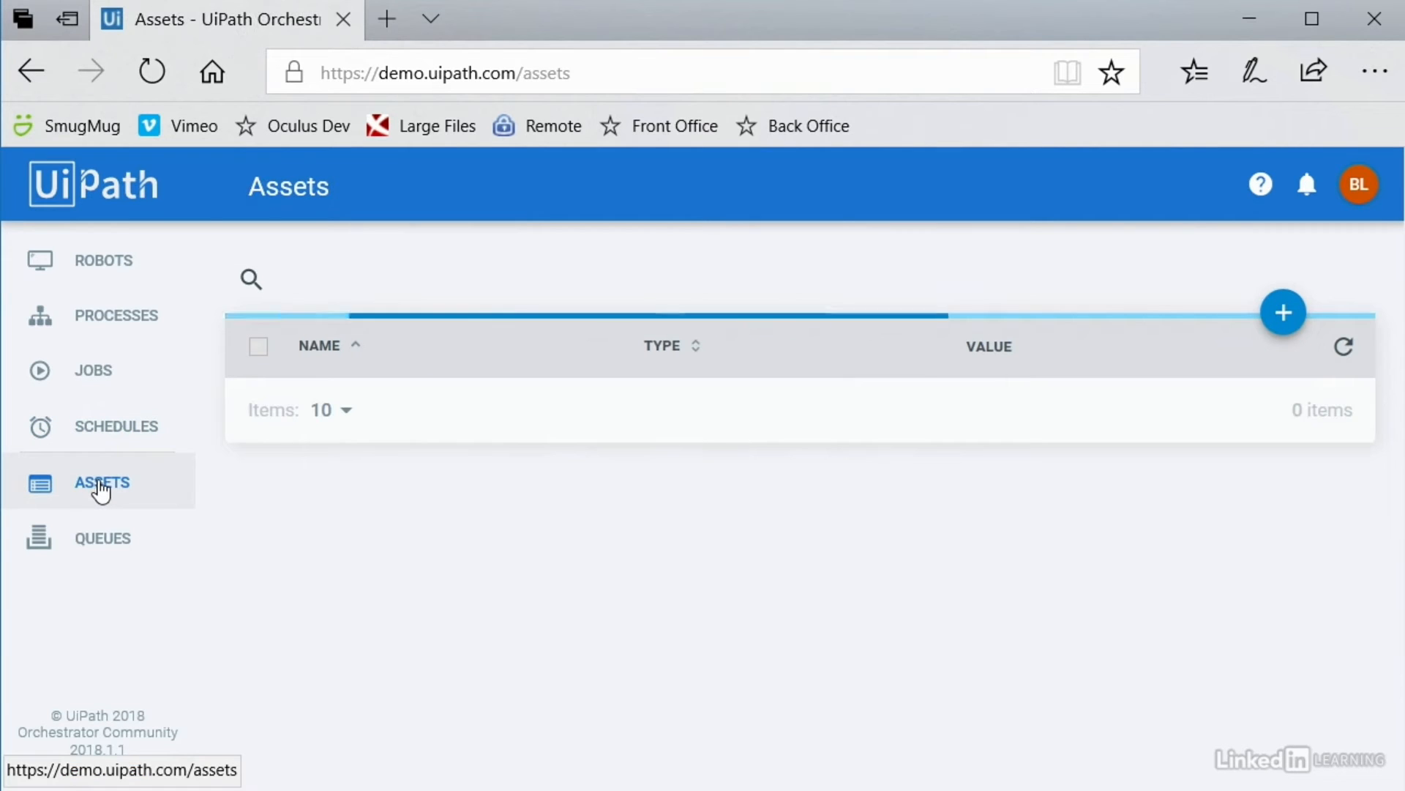
click(1283, 314)
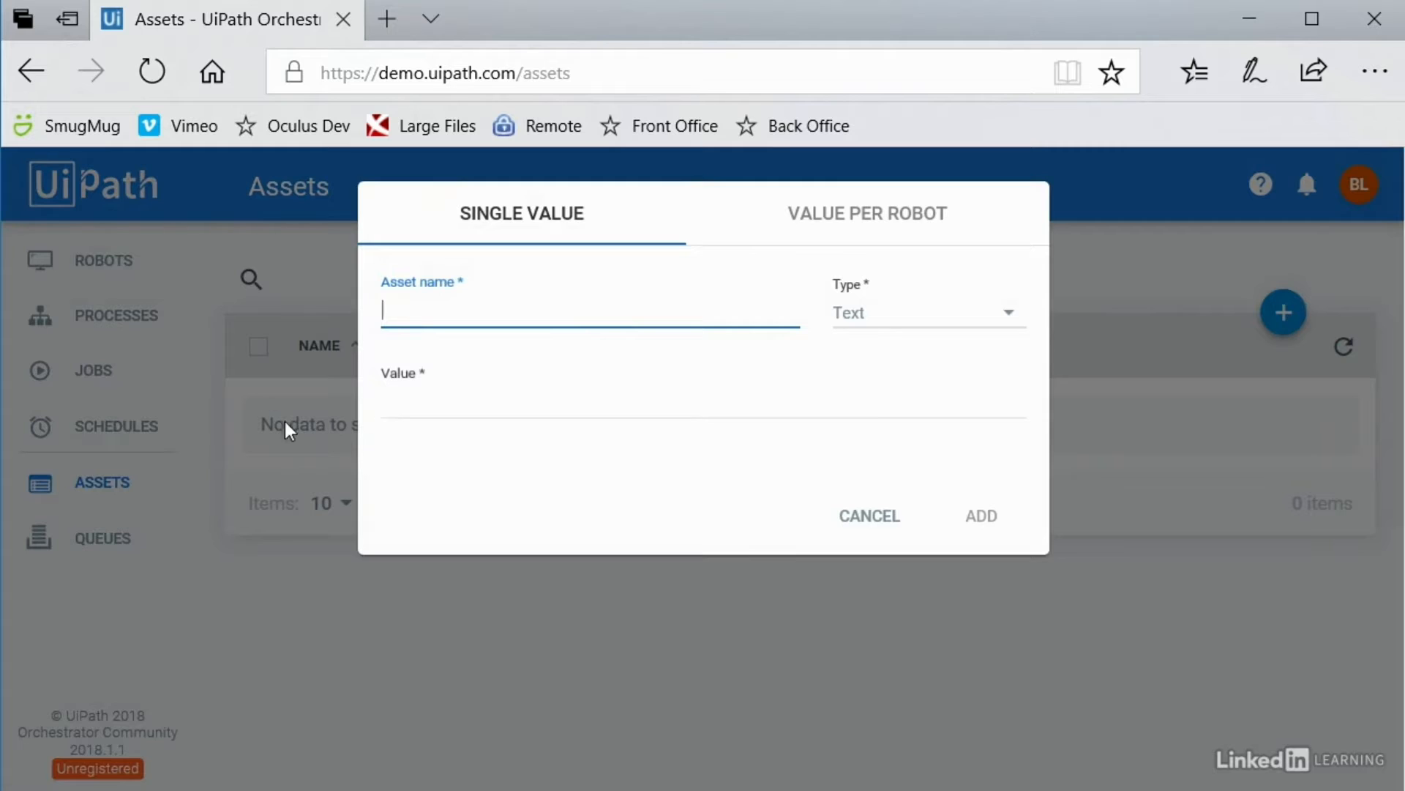
click(862, 316)
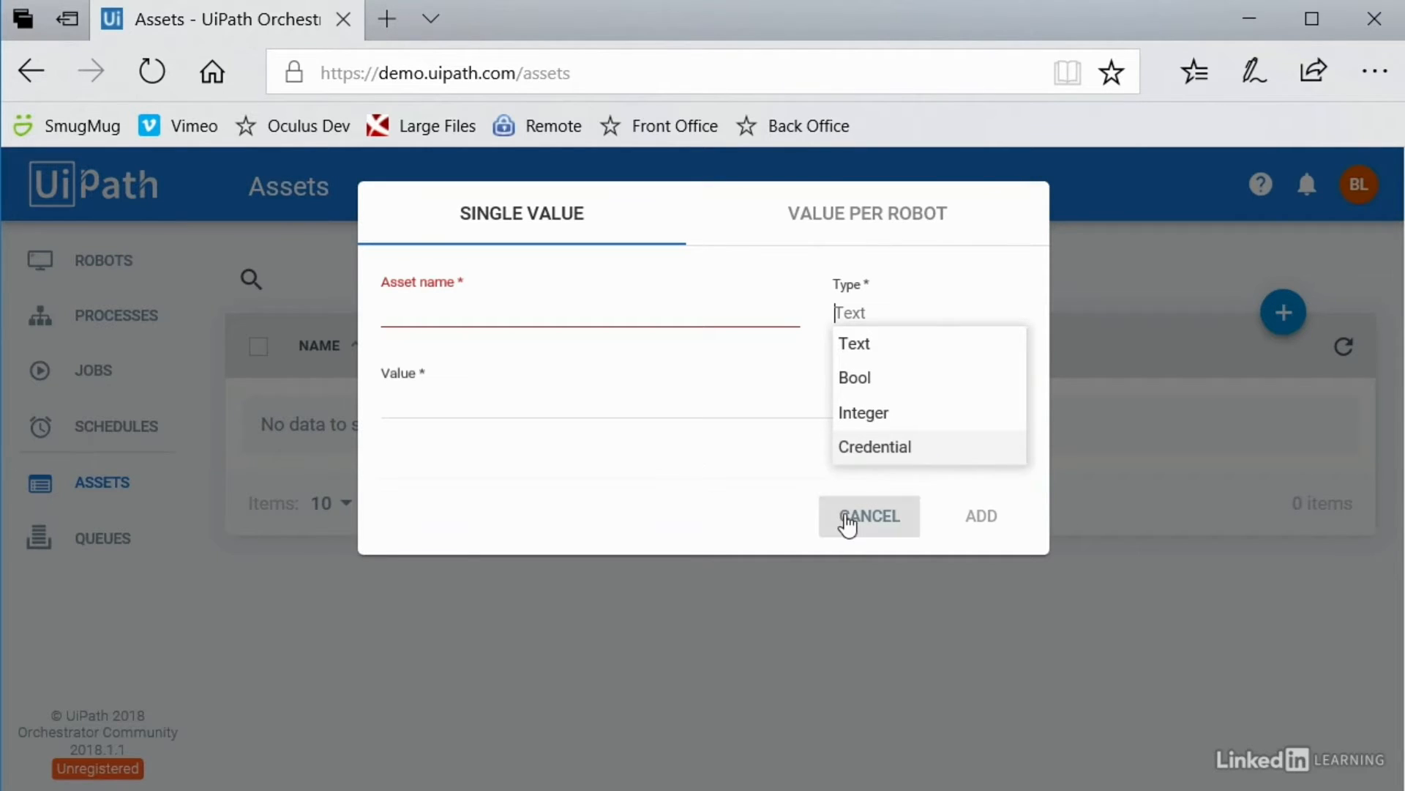
click(880, 521)
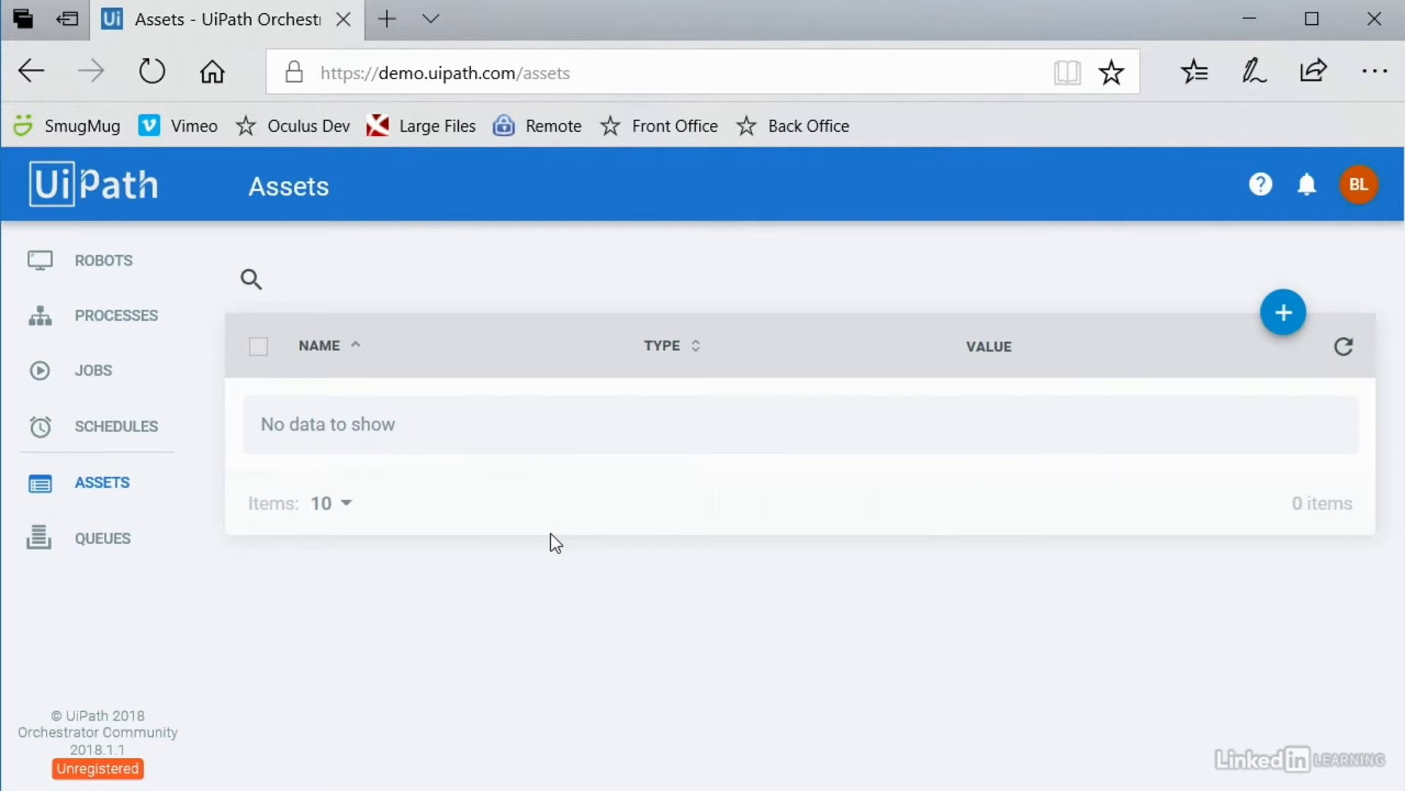
Step: View the empty Queues list, then return to the Robots page
click(96, 545)
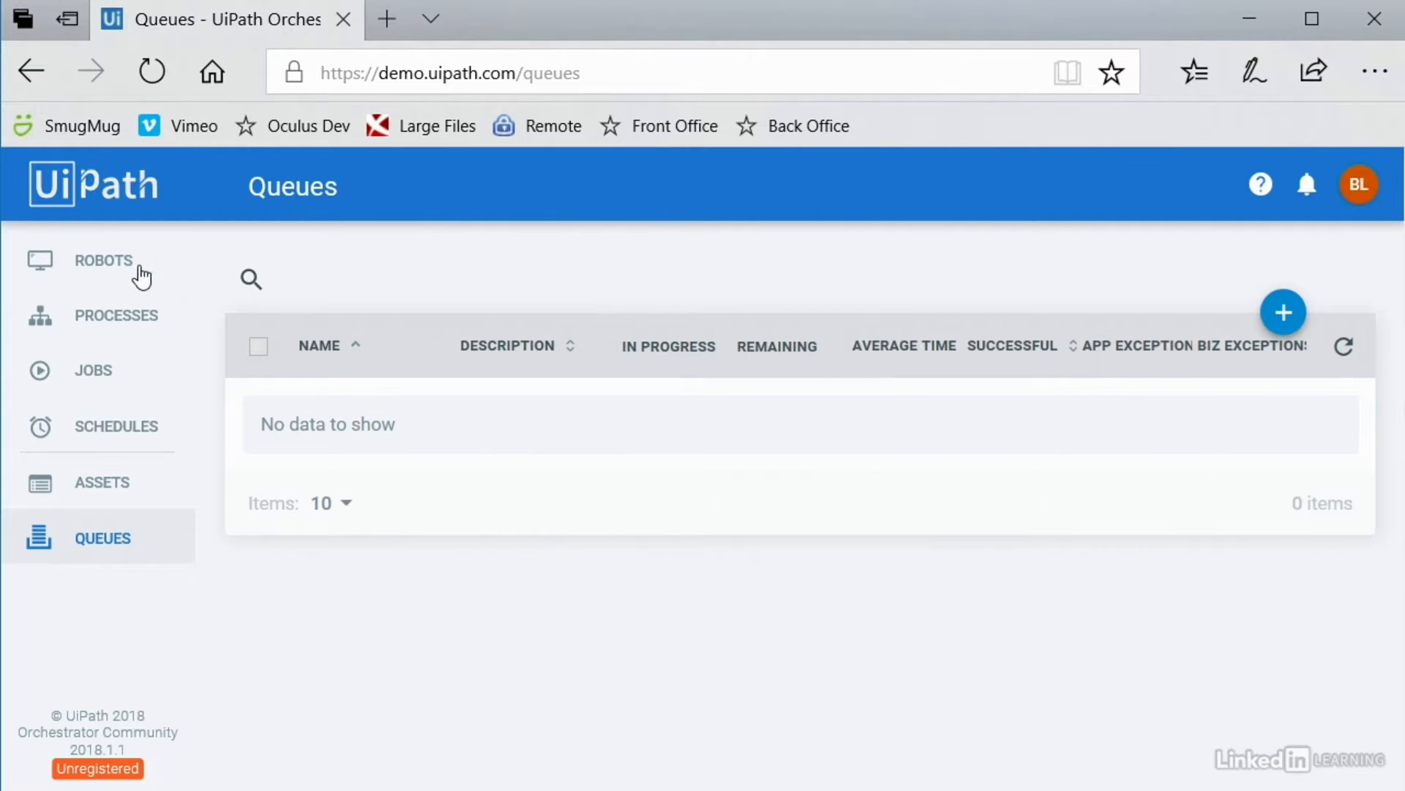
click(82, 272)
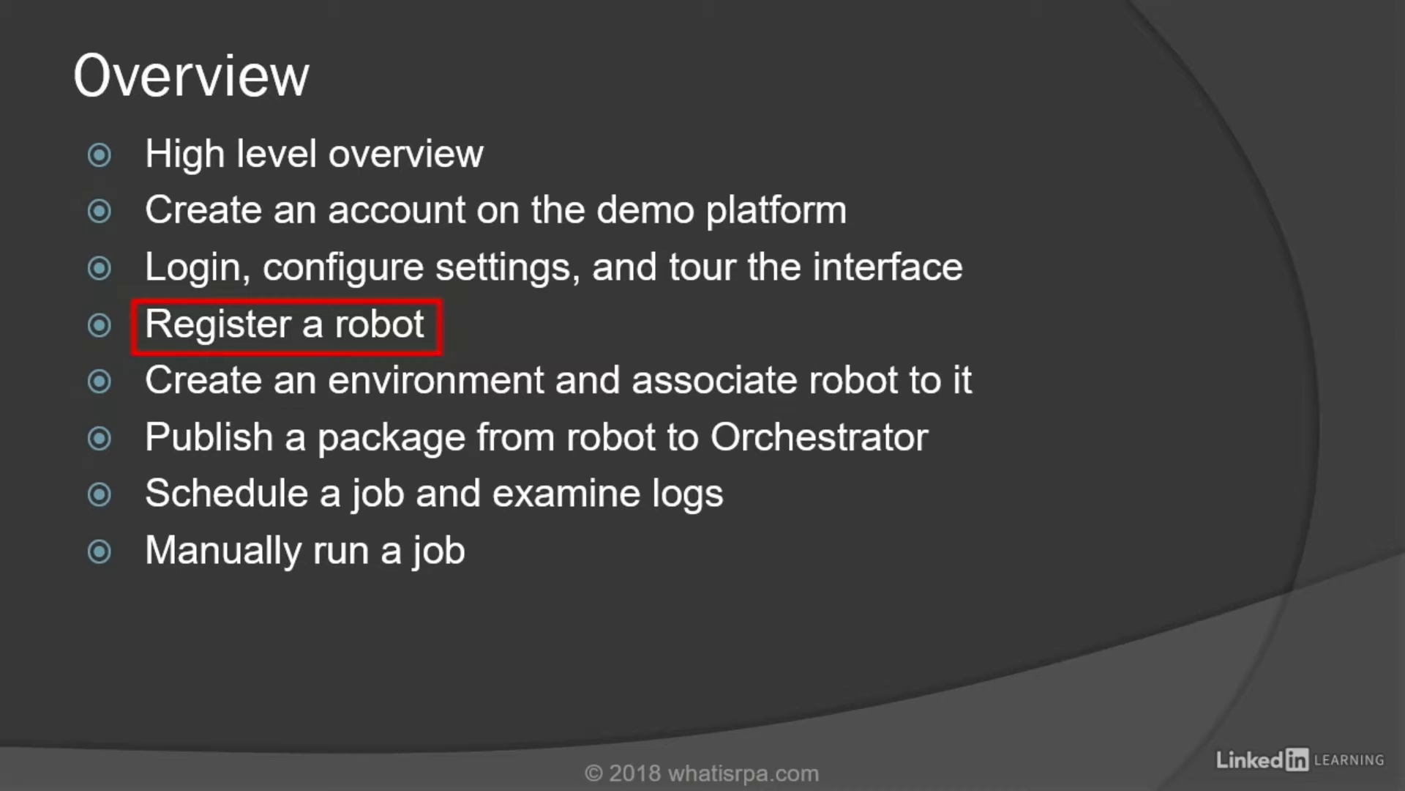
Step: Advance the presentation from the Overview slide to the Orchestrator diagram slide
key(Right)
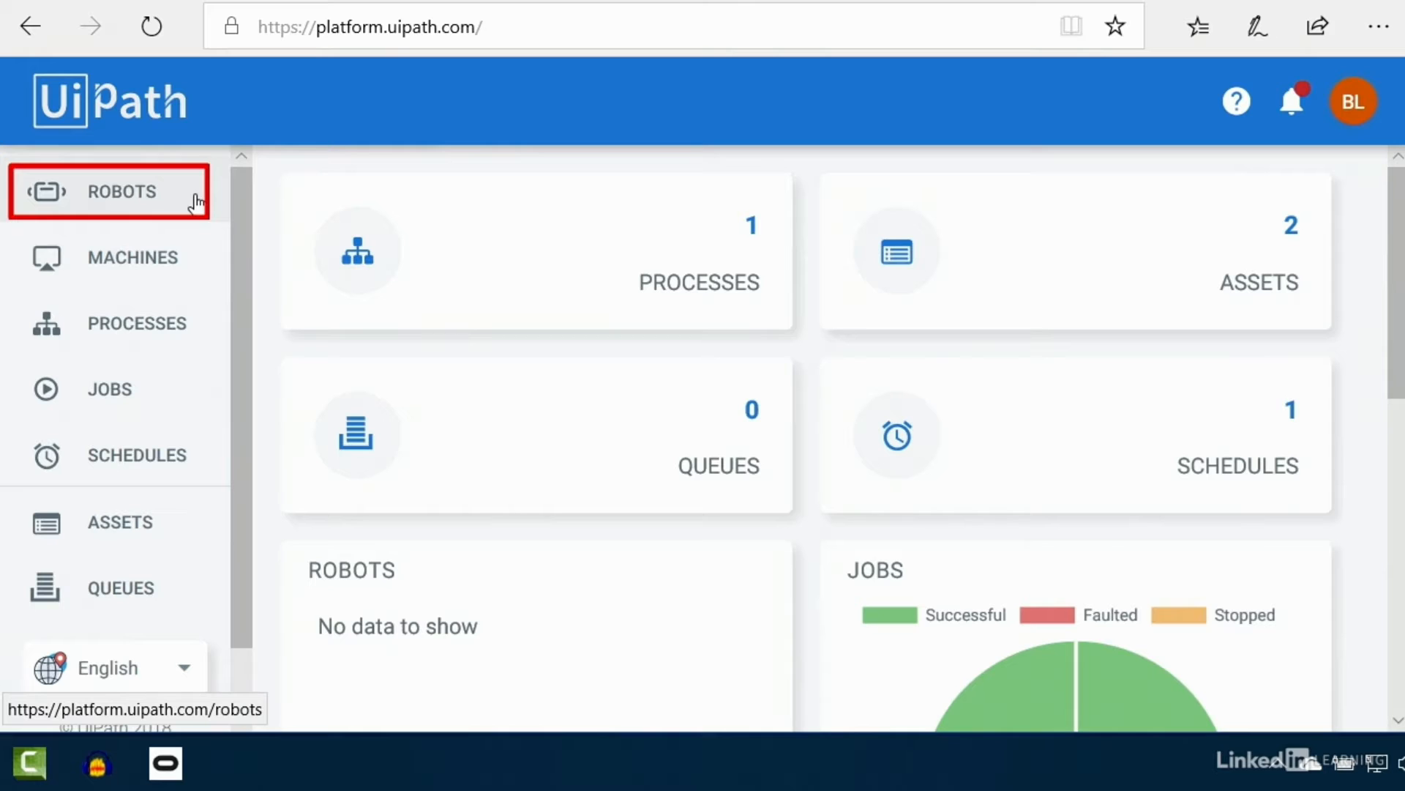
Step: From the Machines page, open the Provision A Standard Machine form
click(146, 260)
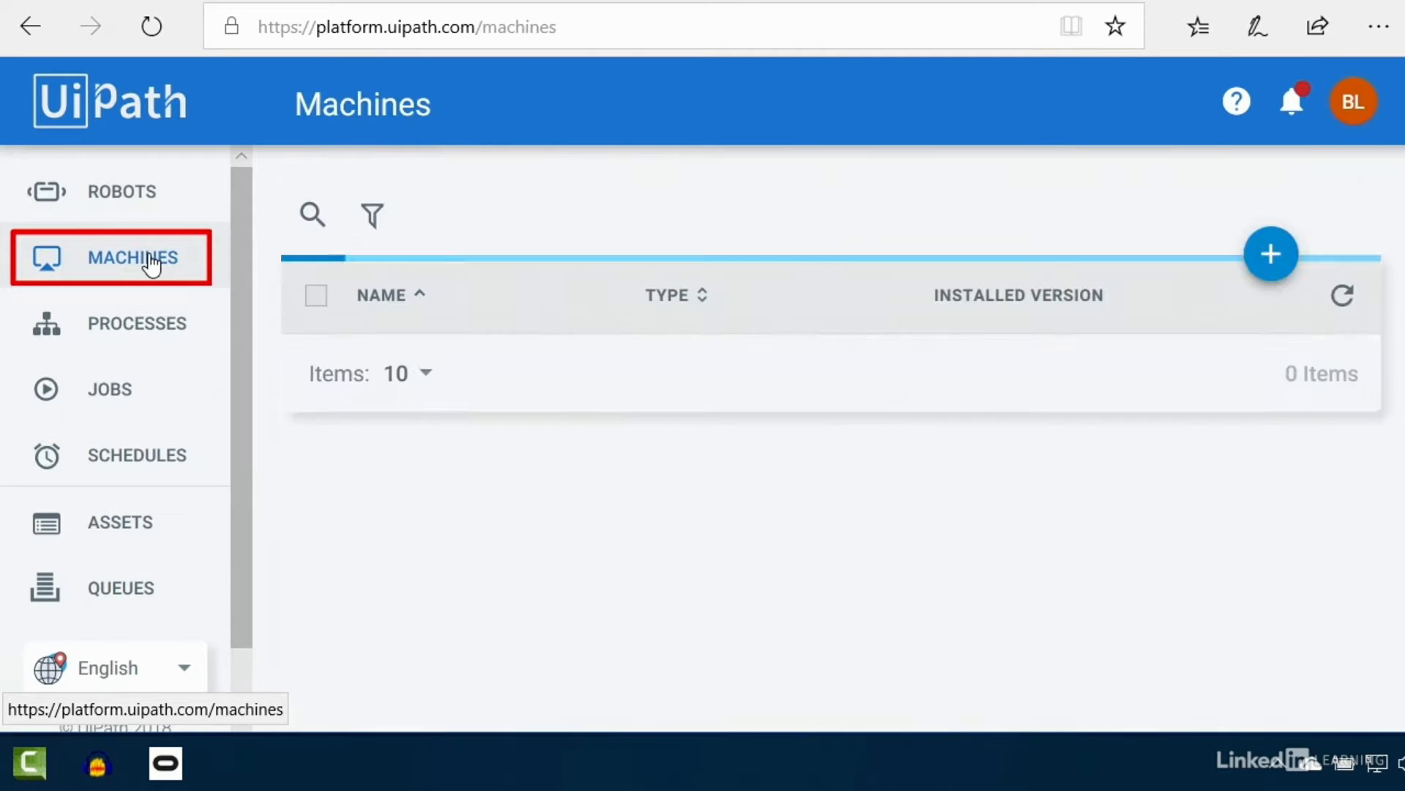
click(1270, 256)
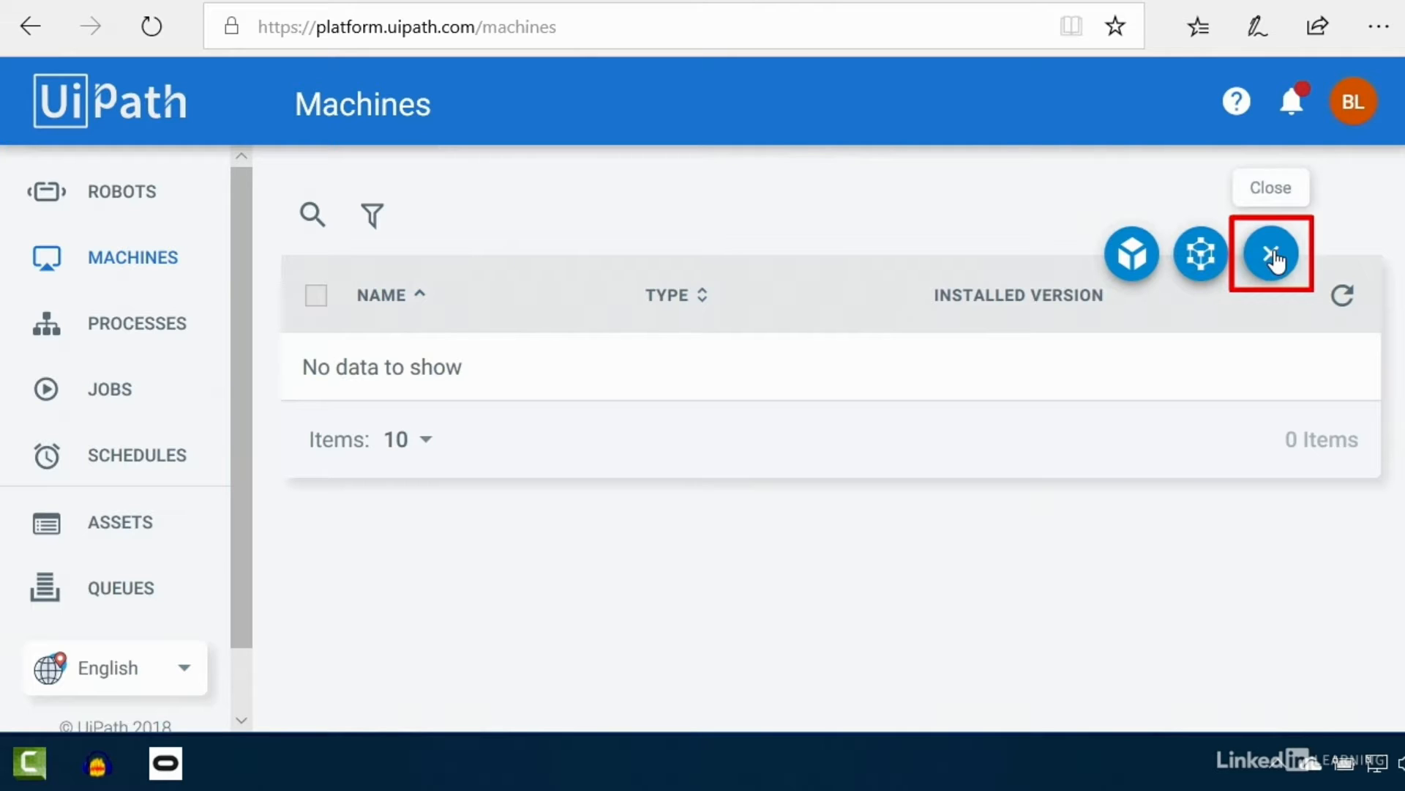
click(1131, 265)
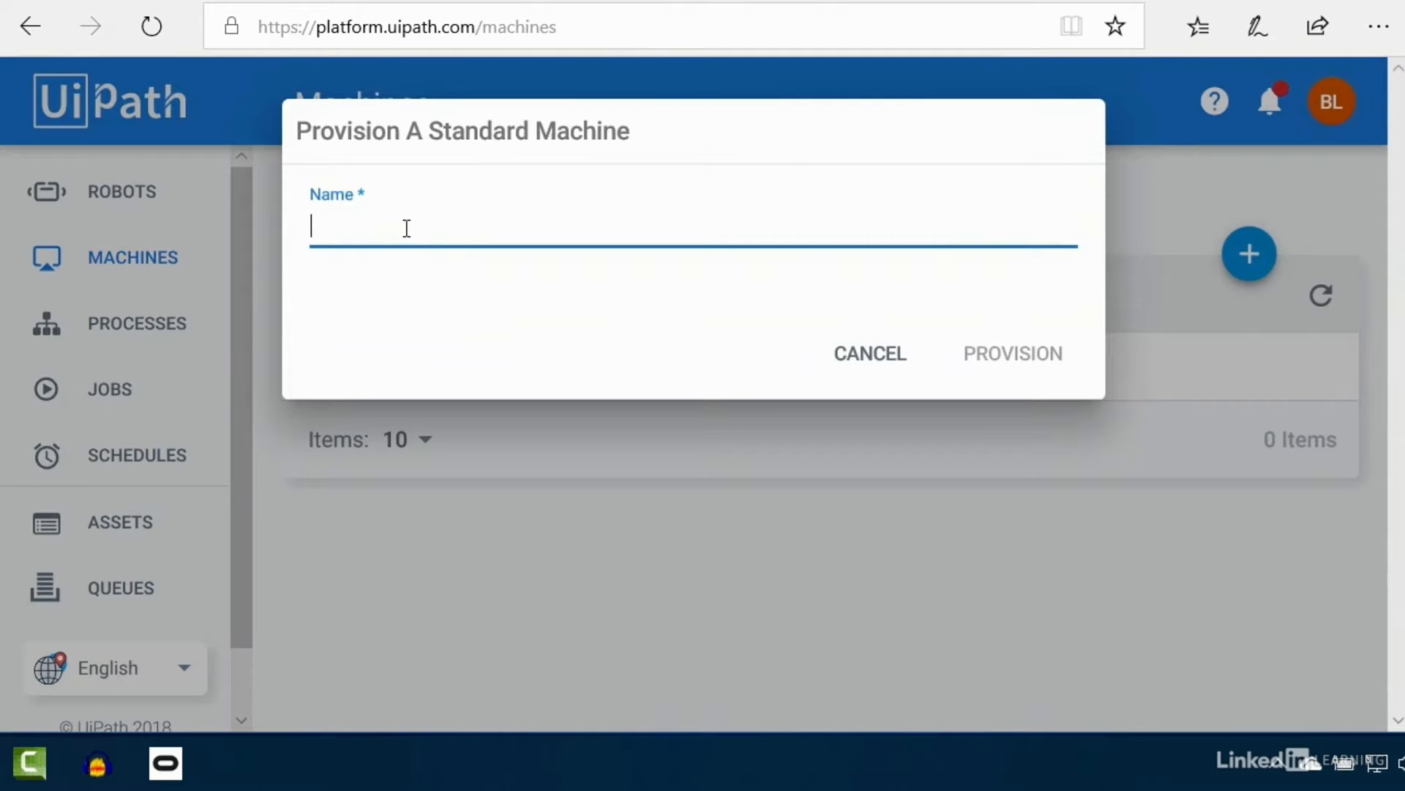
key(super)
click(376, 669)
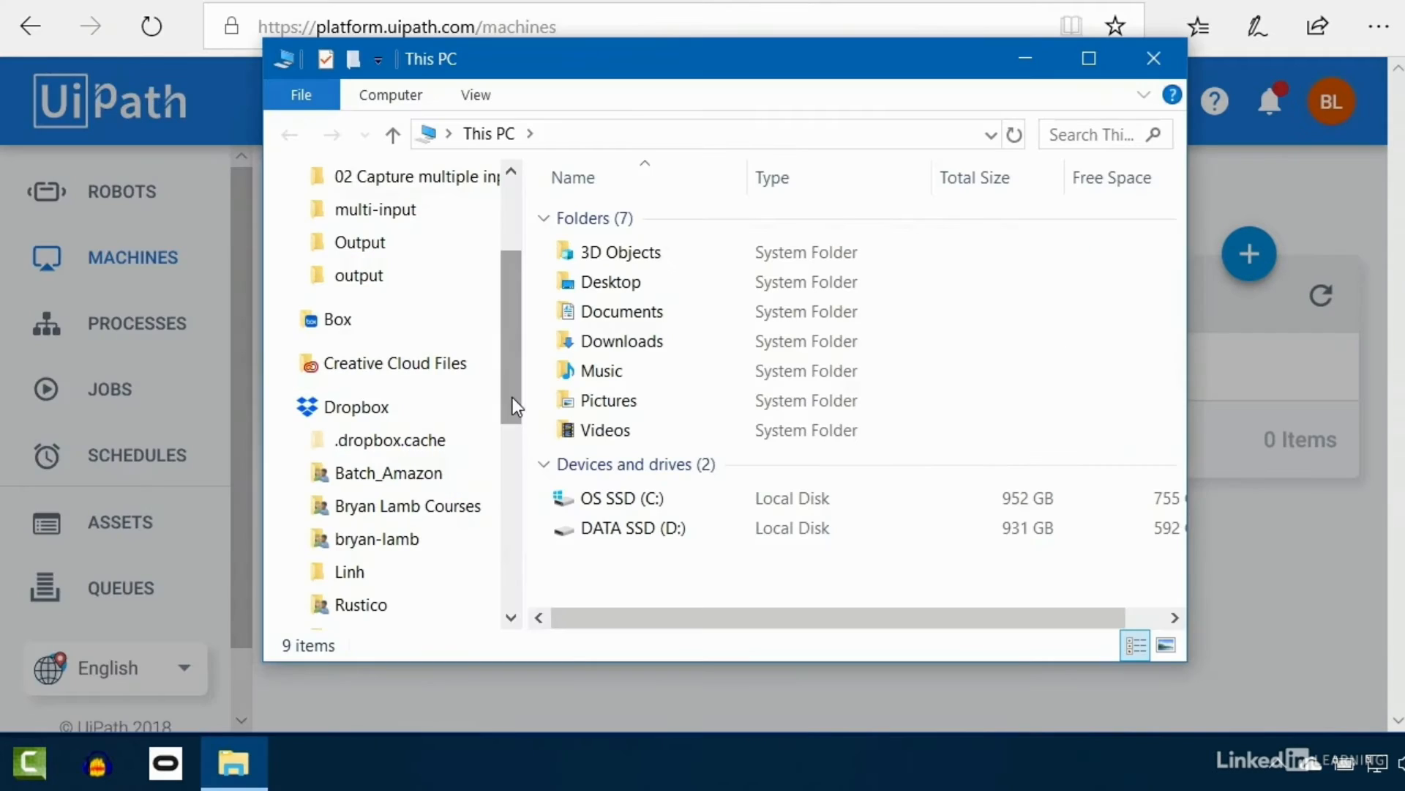
scroll(461, 379, up, 3)
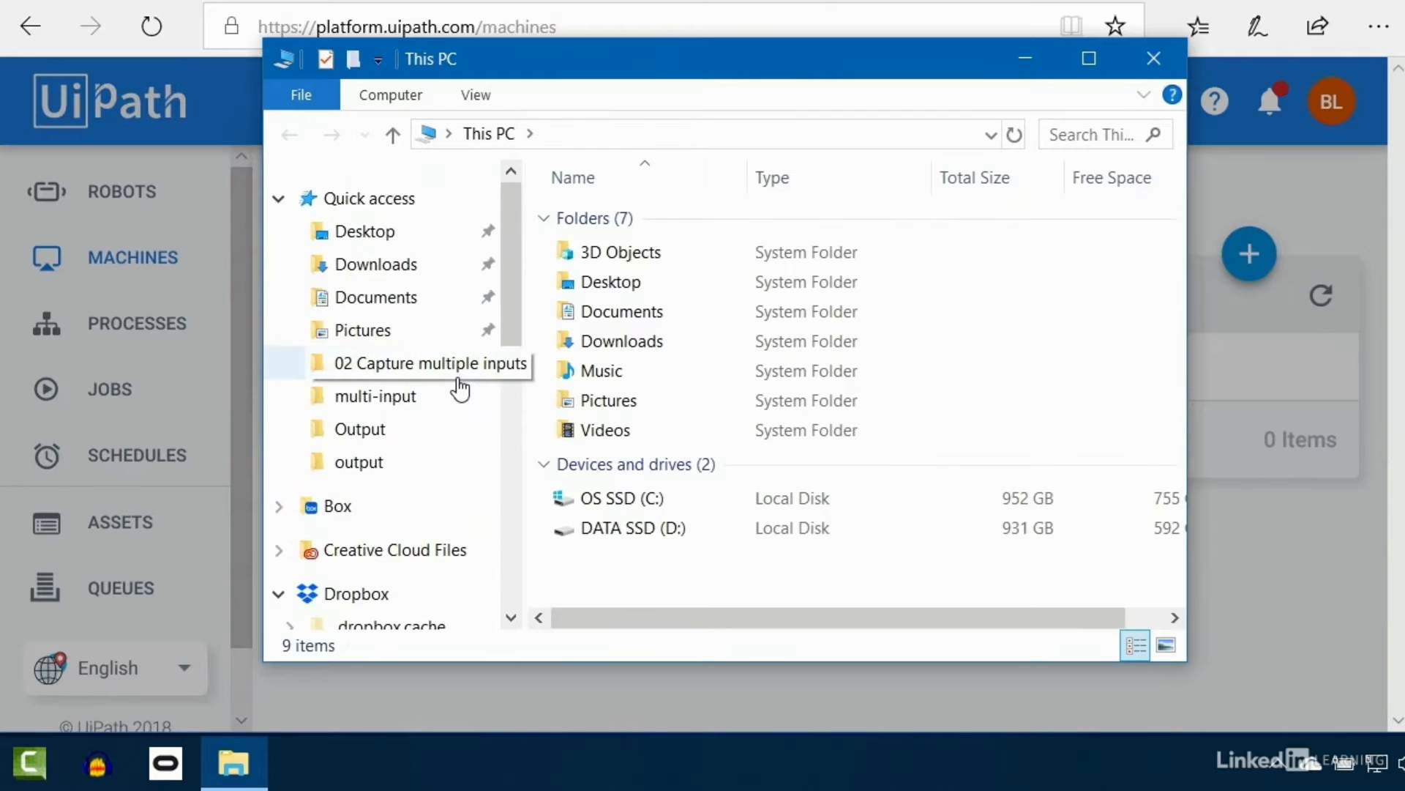
scroll(458, 381, down, 6)
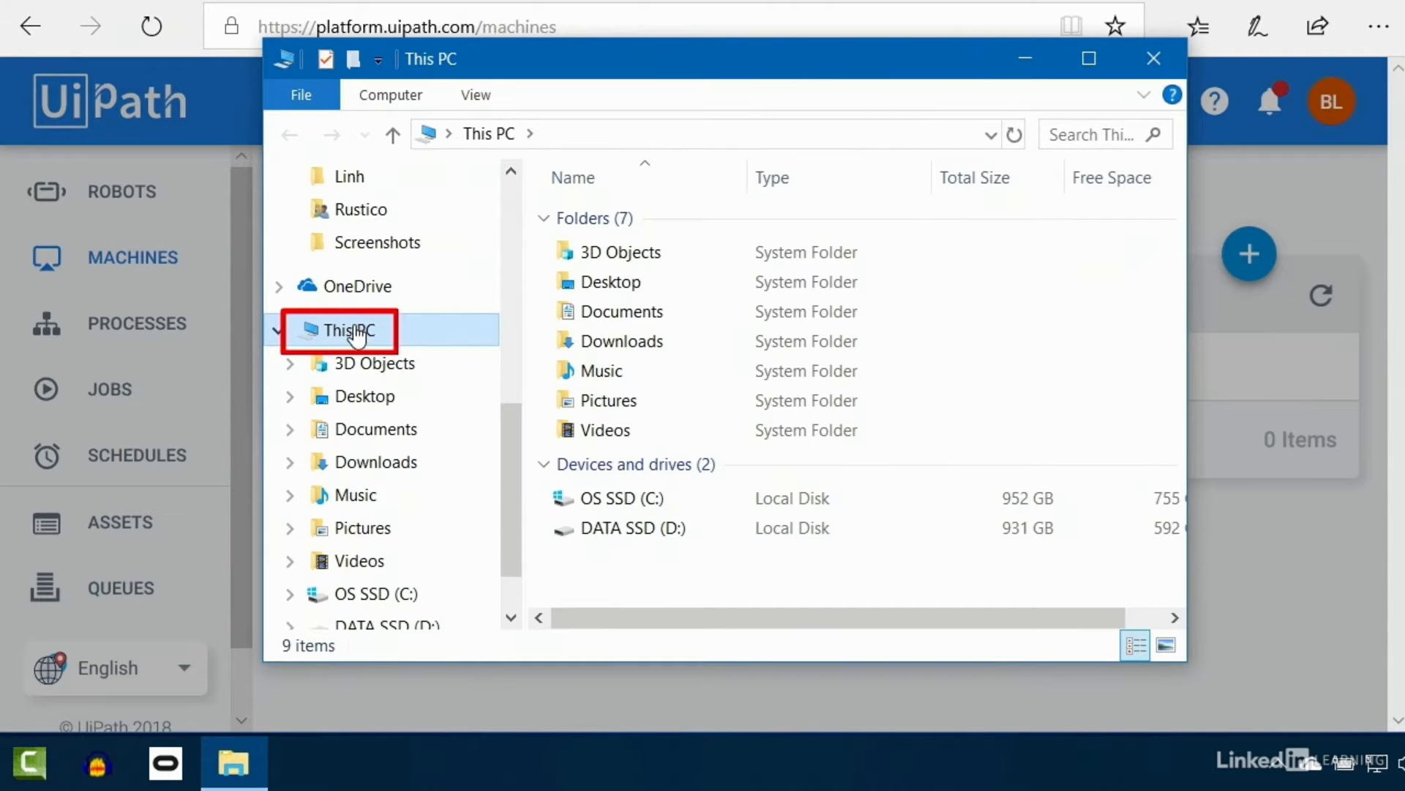
right_click(356, 336)
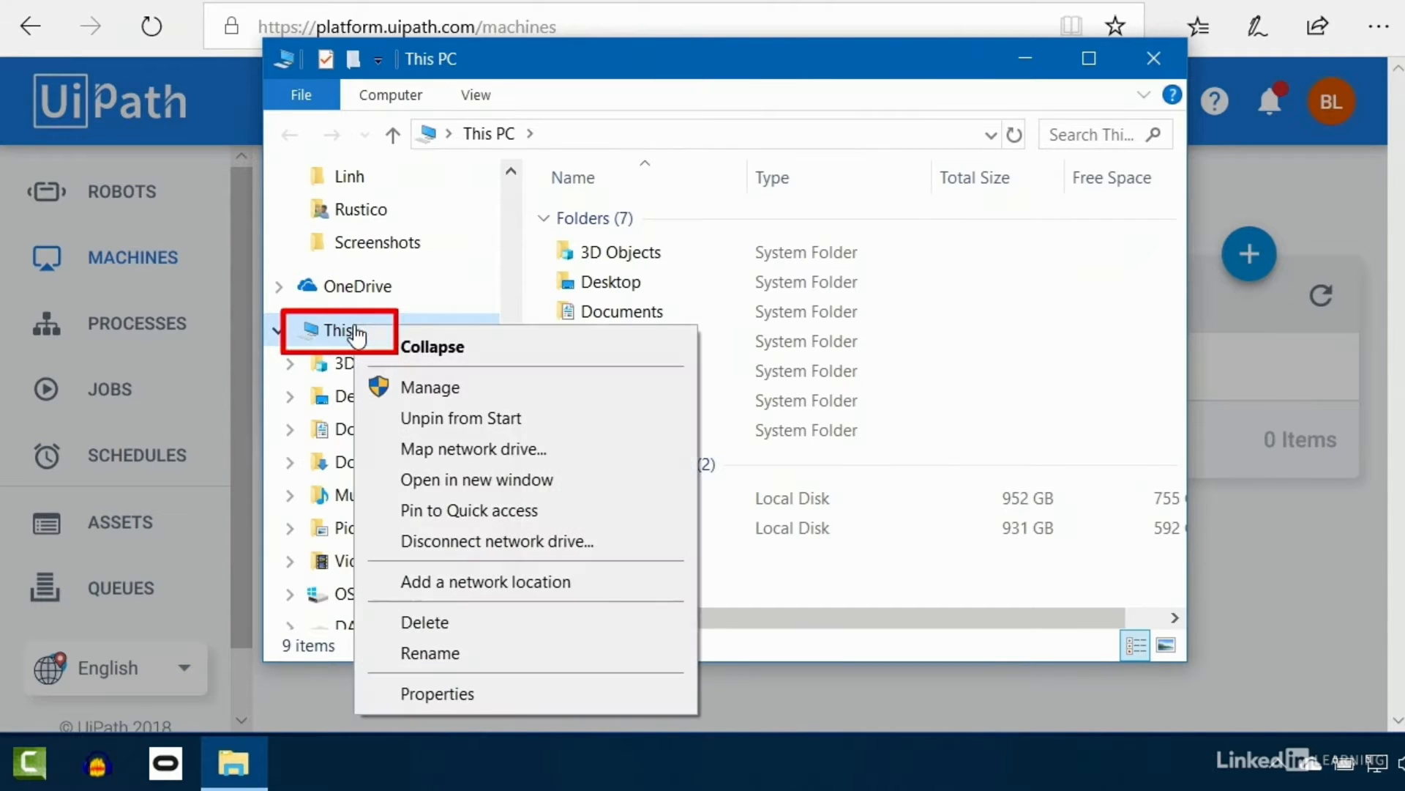
click(472, 693)
scroll(621, 349, down, 2)
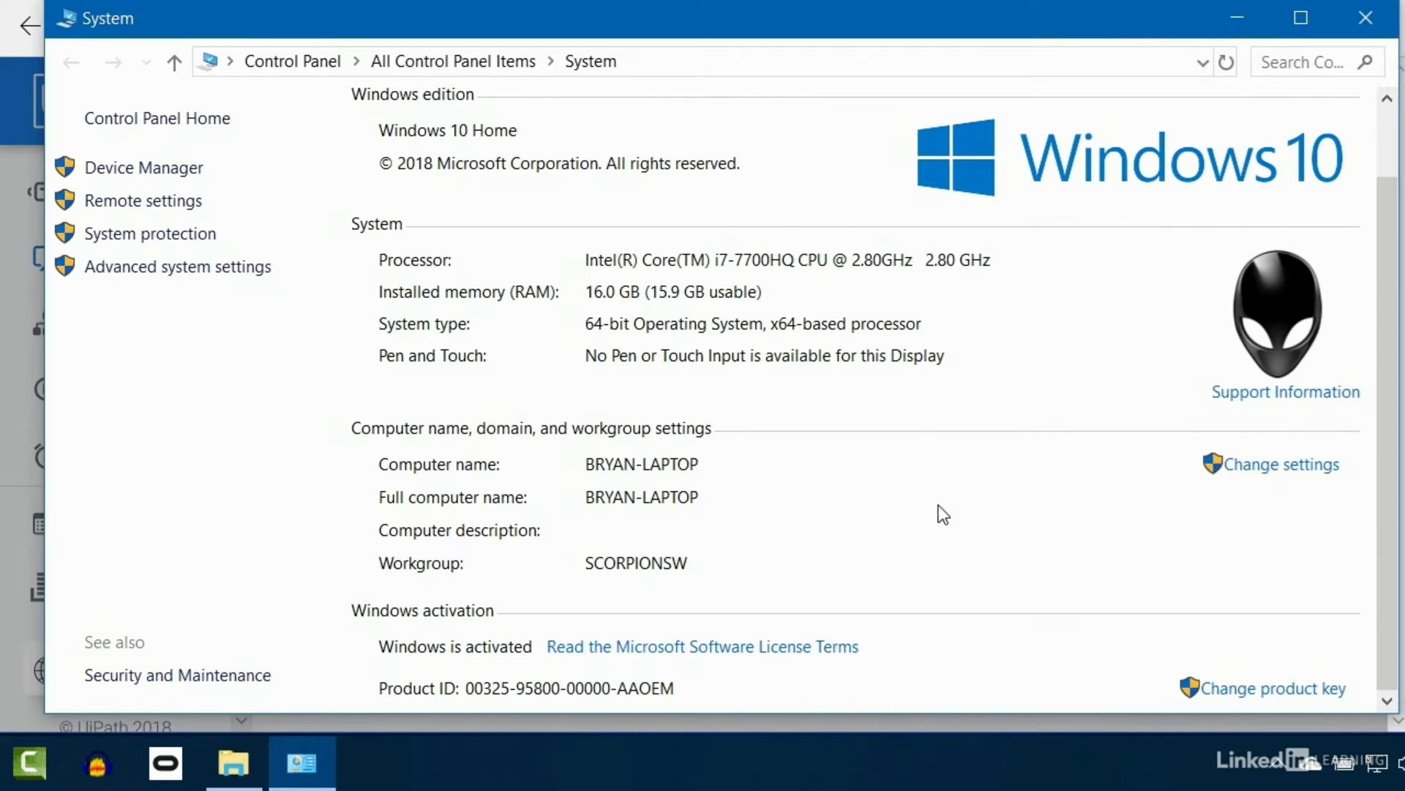
click(1366, 17)
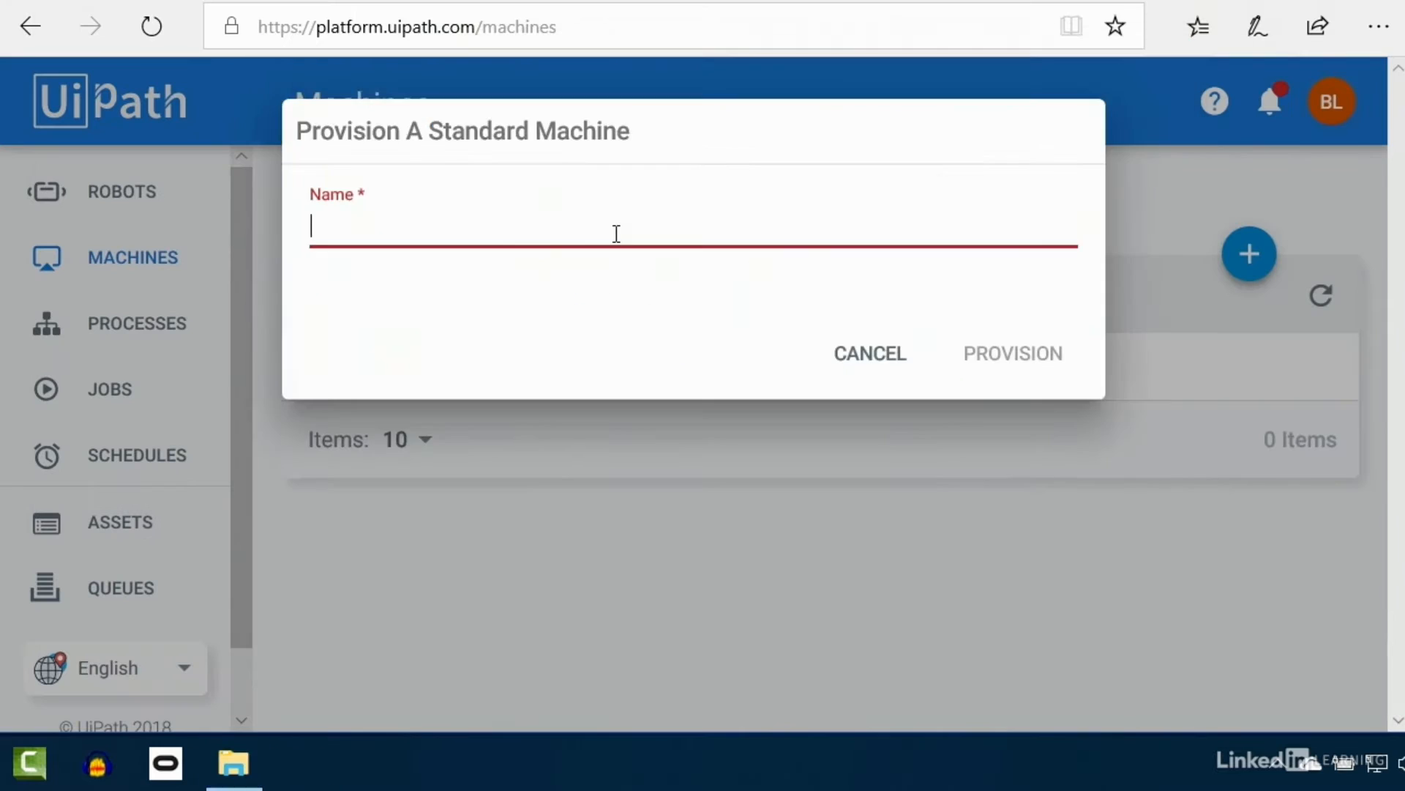
Step: Provision a standard machine named with this PC's computer name and view its machine key
text(bryan)
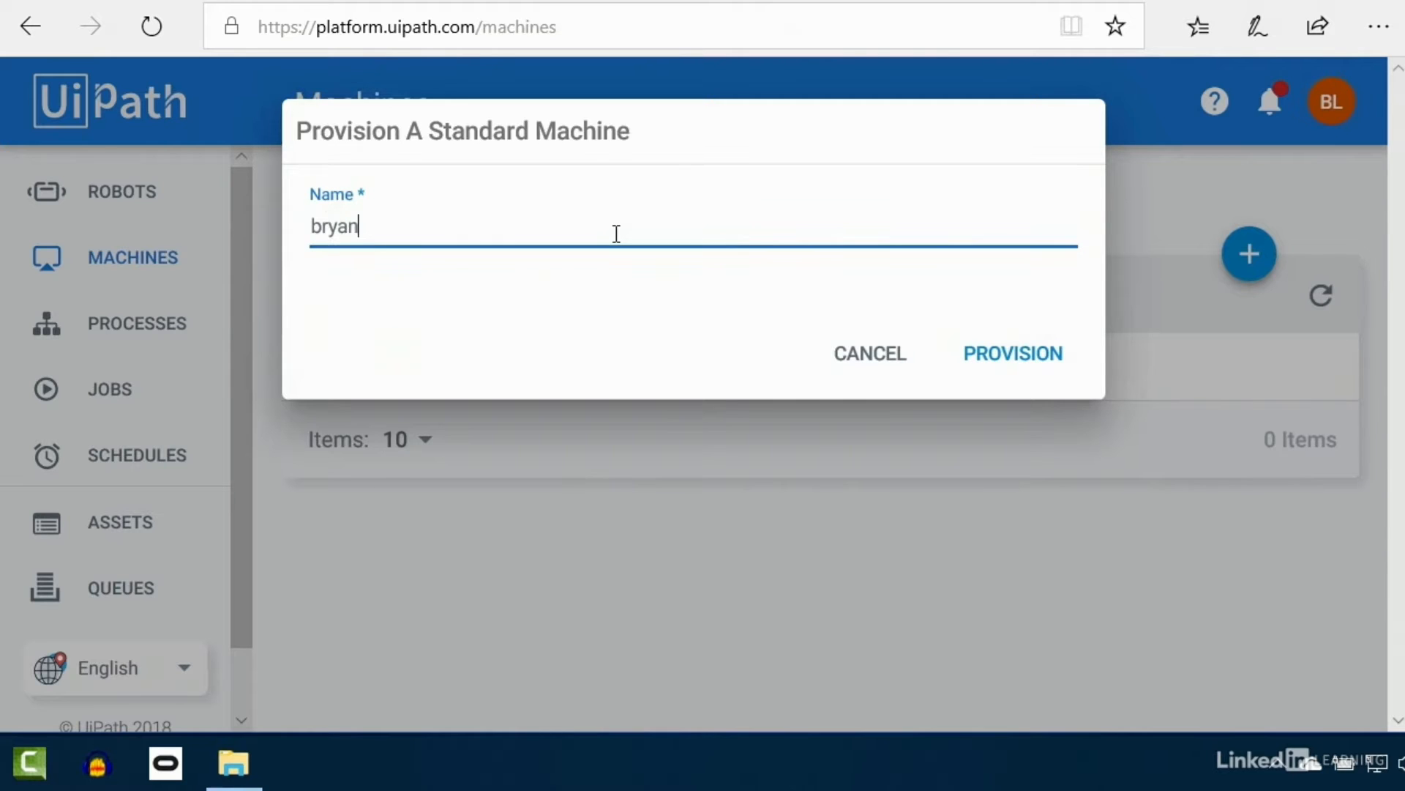
text(-laptop)
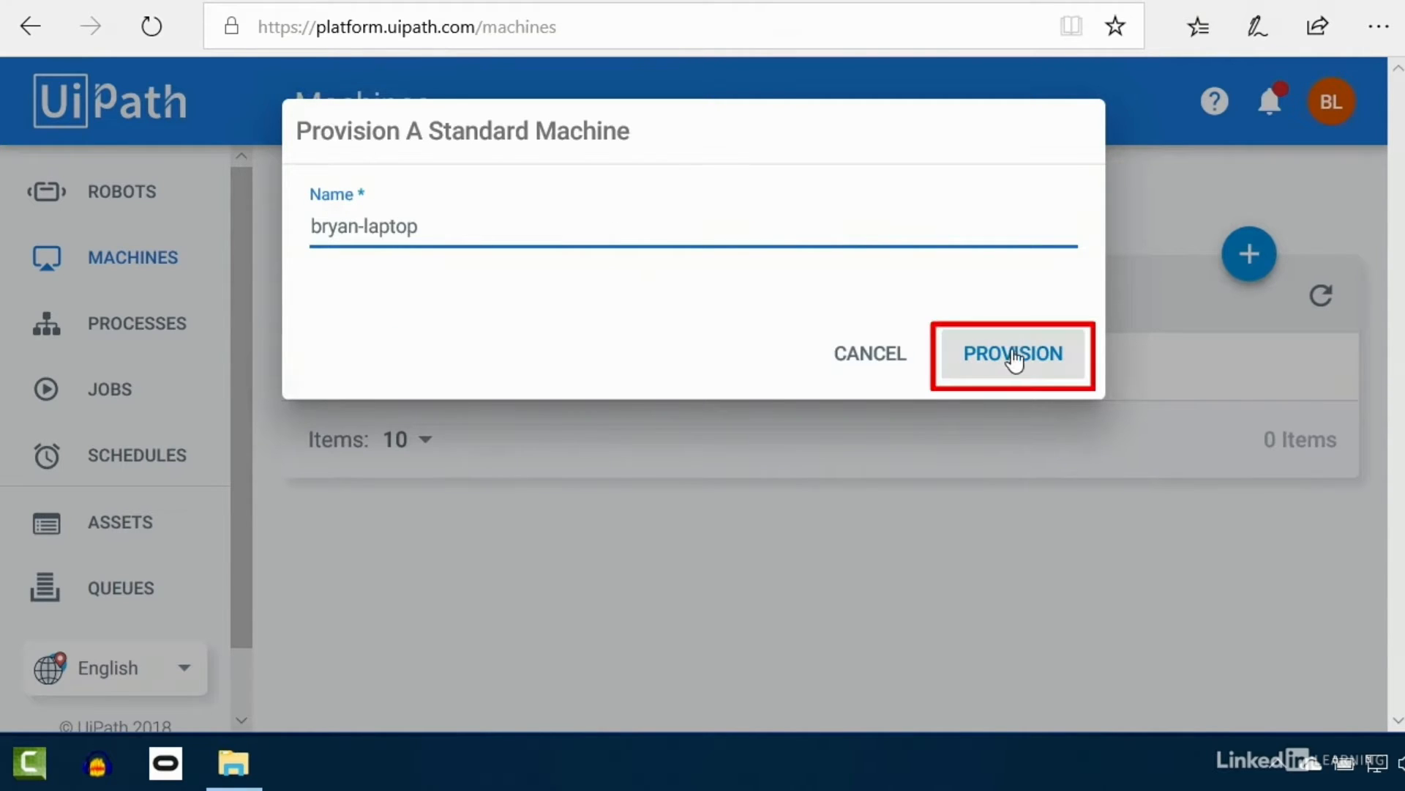
click(1013, 356)
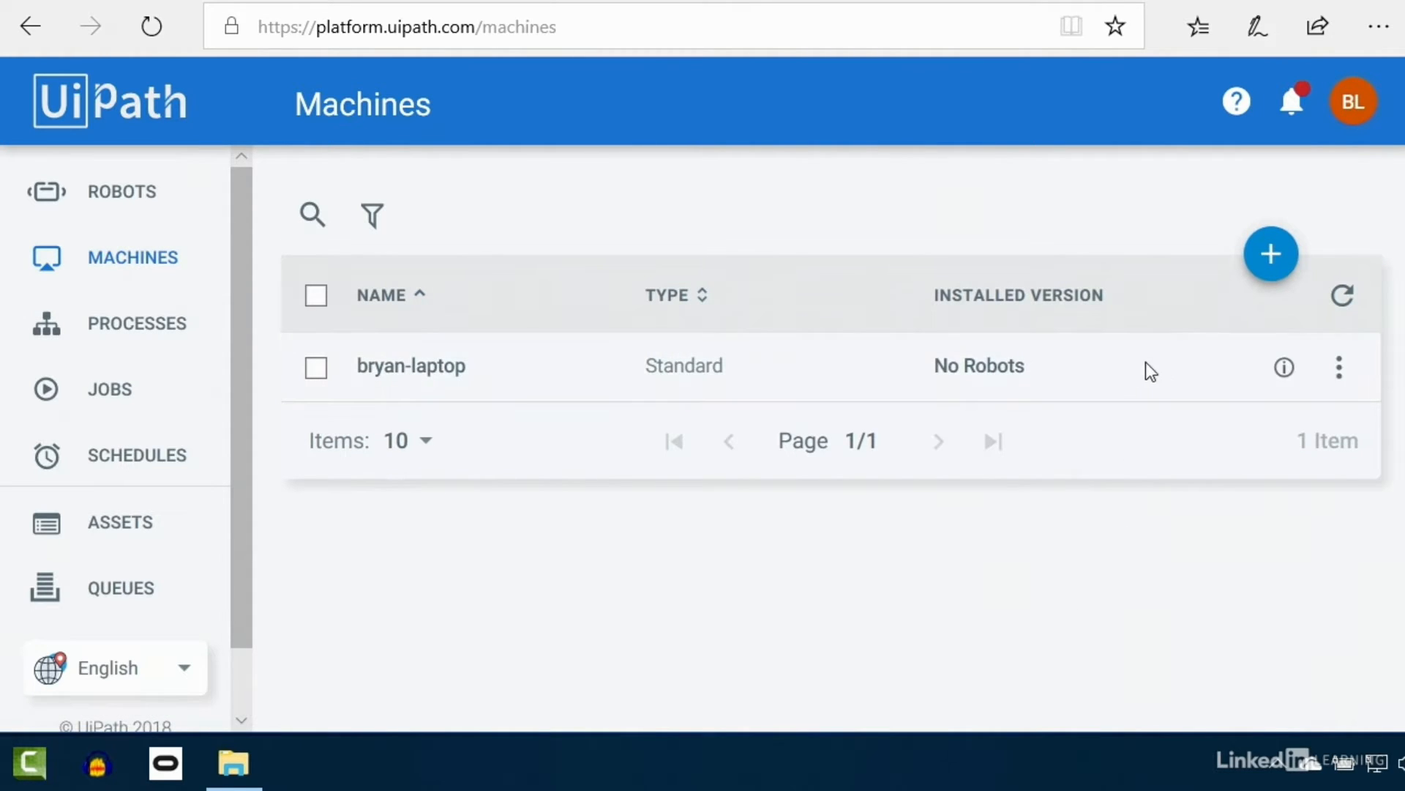
click(1284, 367)
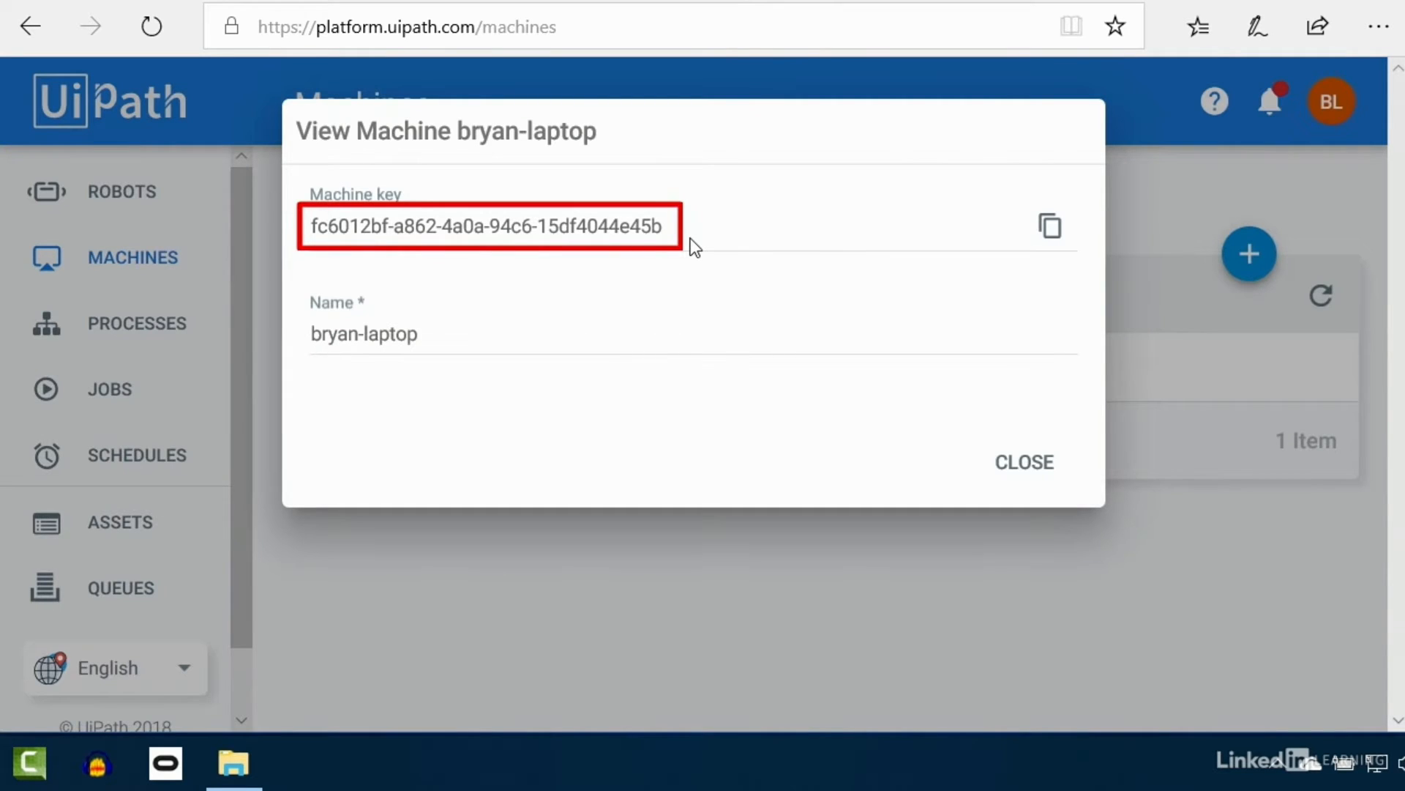
drag(314, 227, 679, 235)
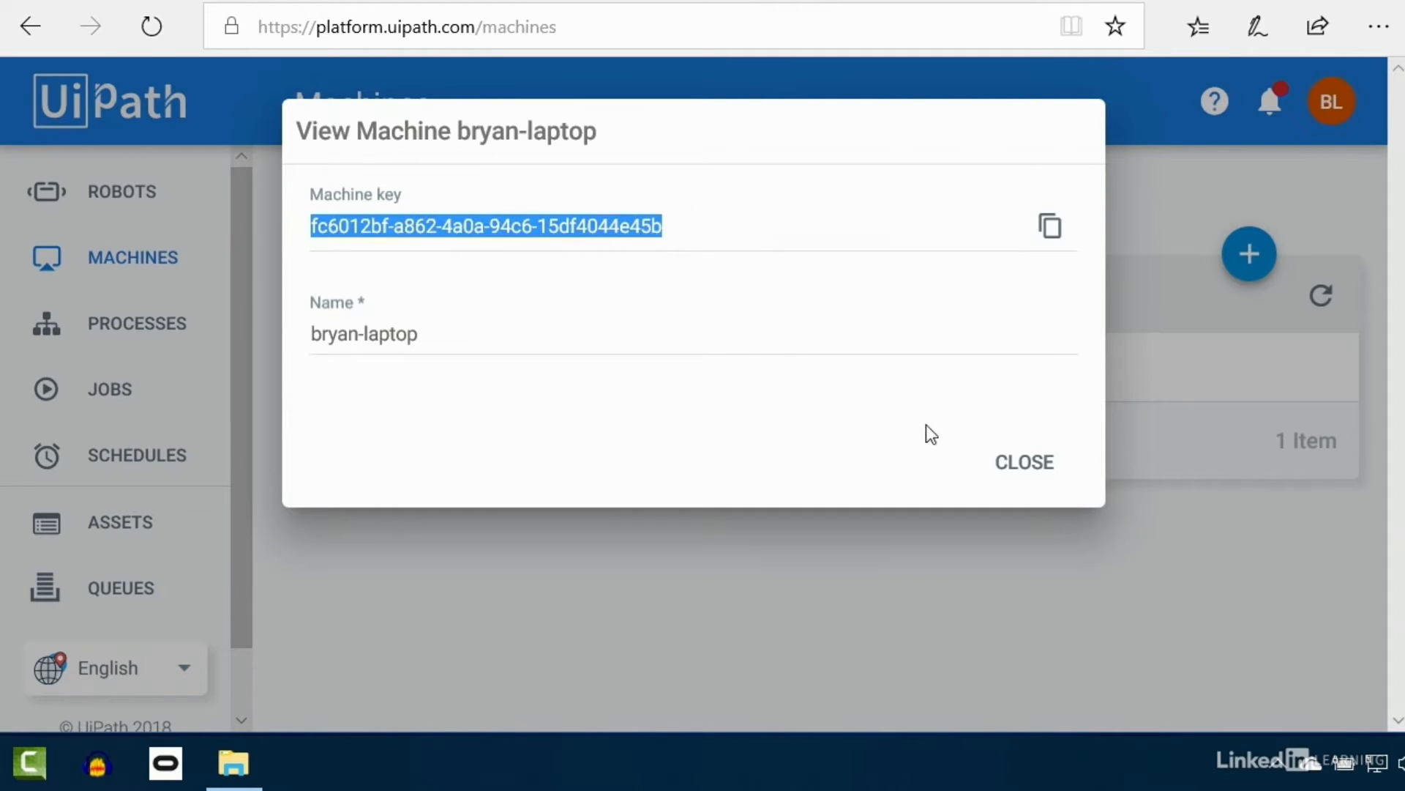
click(1024, 463)
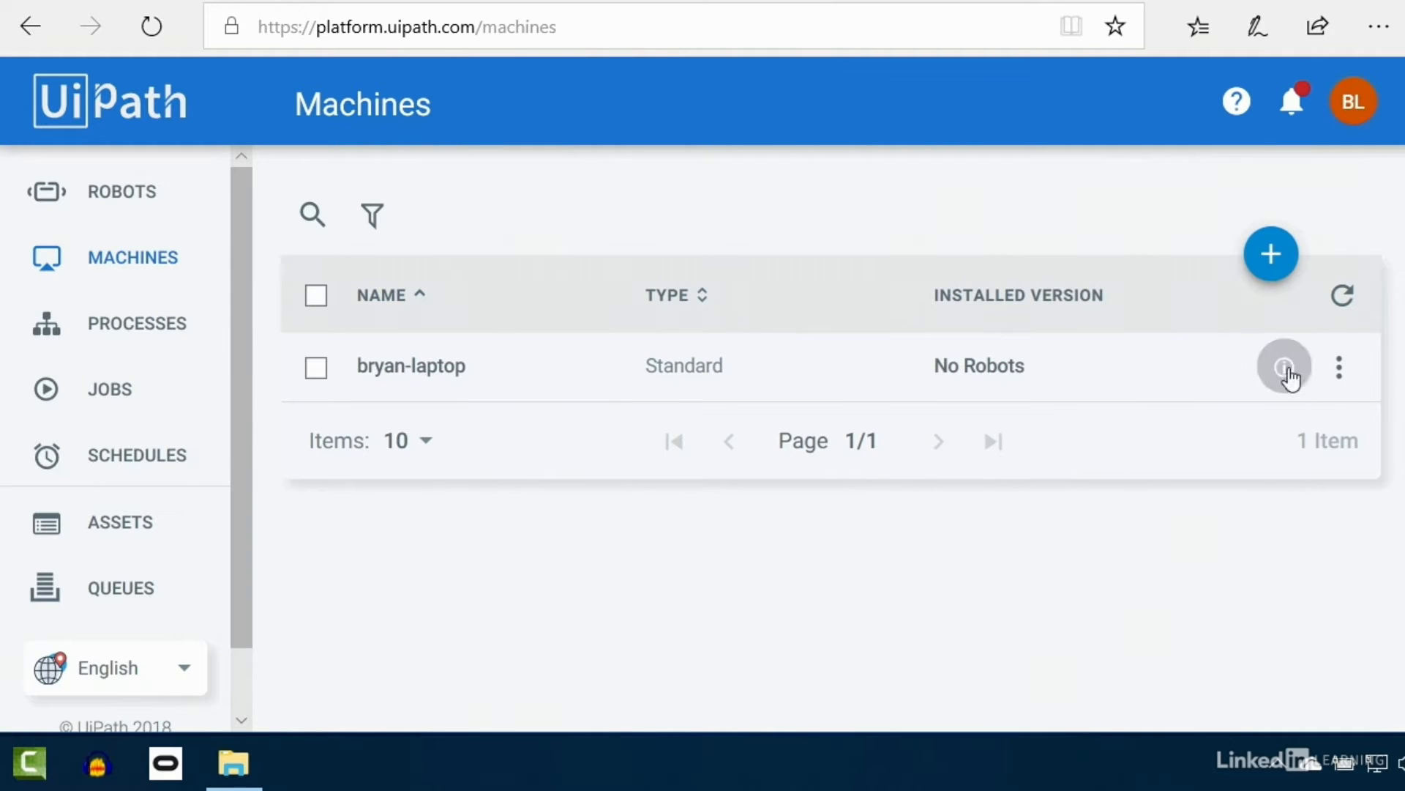
Step: Dismiss the machine's actions menu and show the robot types to add on the Robots page
click(1340, 369)
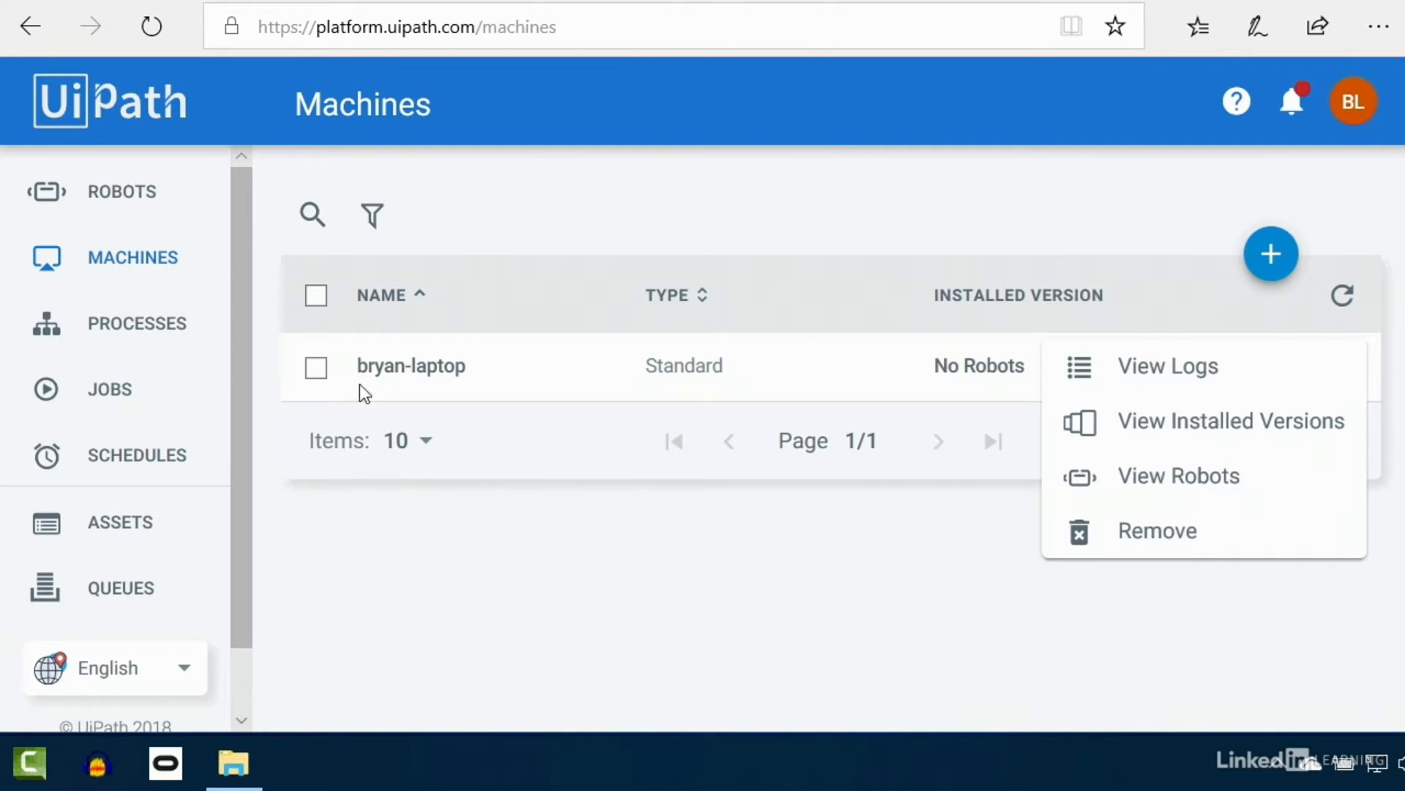
click(534, 568)
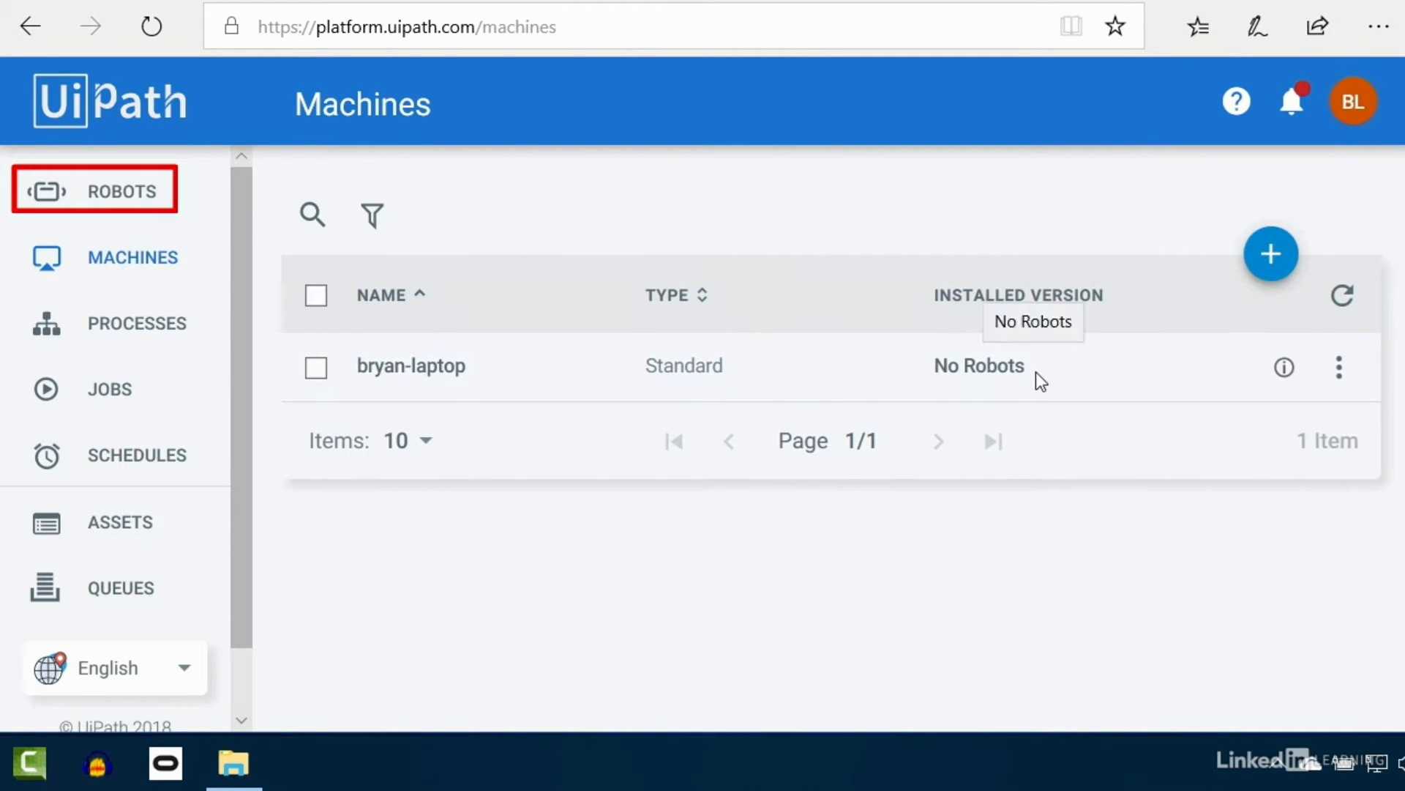
click(148, 199)
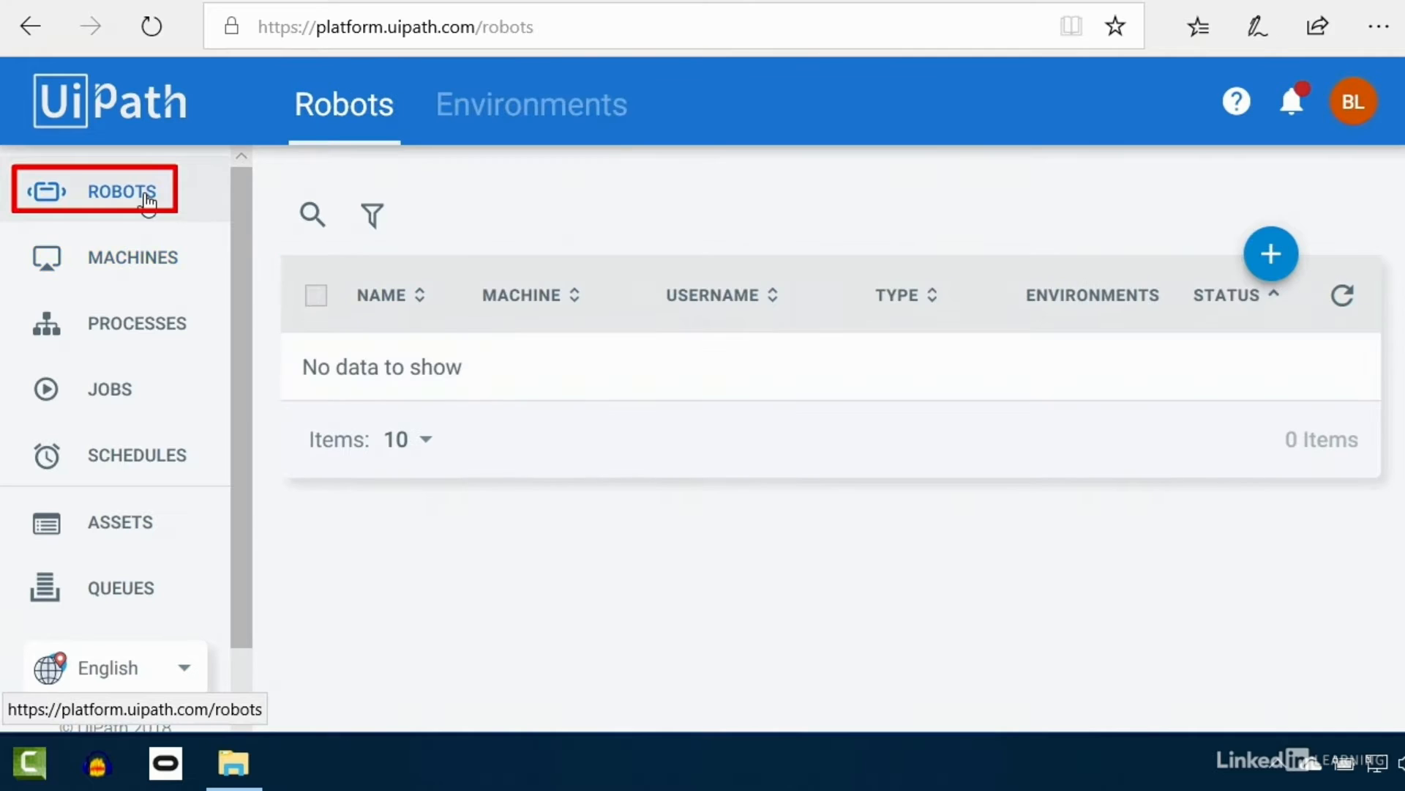
click(1271, 262)
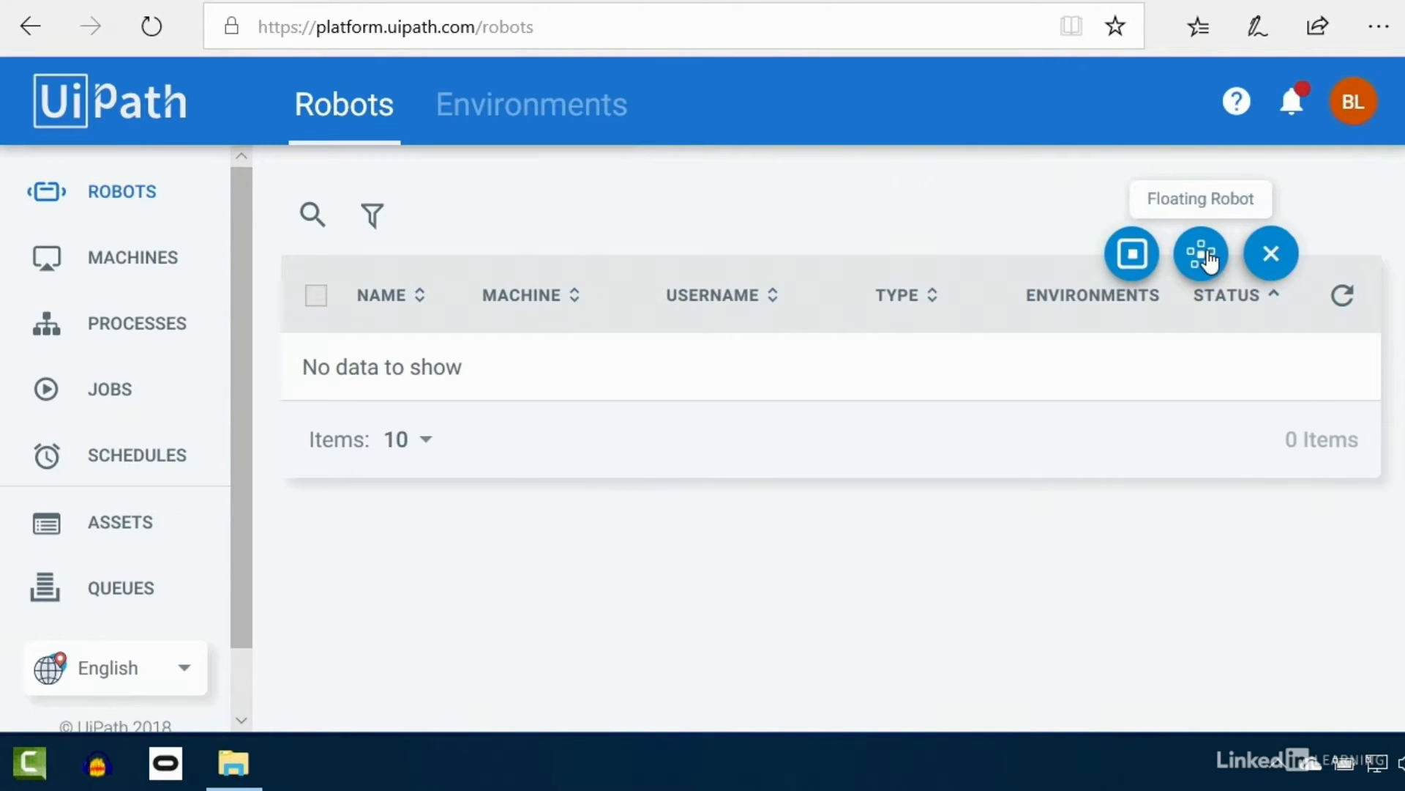
Step: Start a Standard Robot on the laptop machine and enter the robot's name
click(1132, 256)
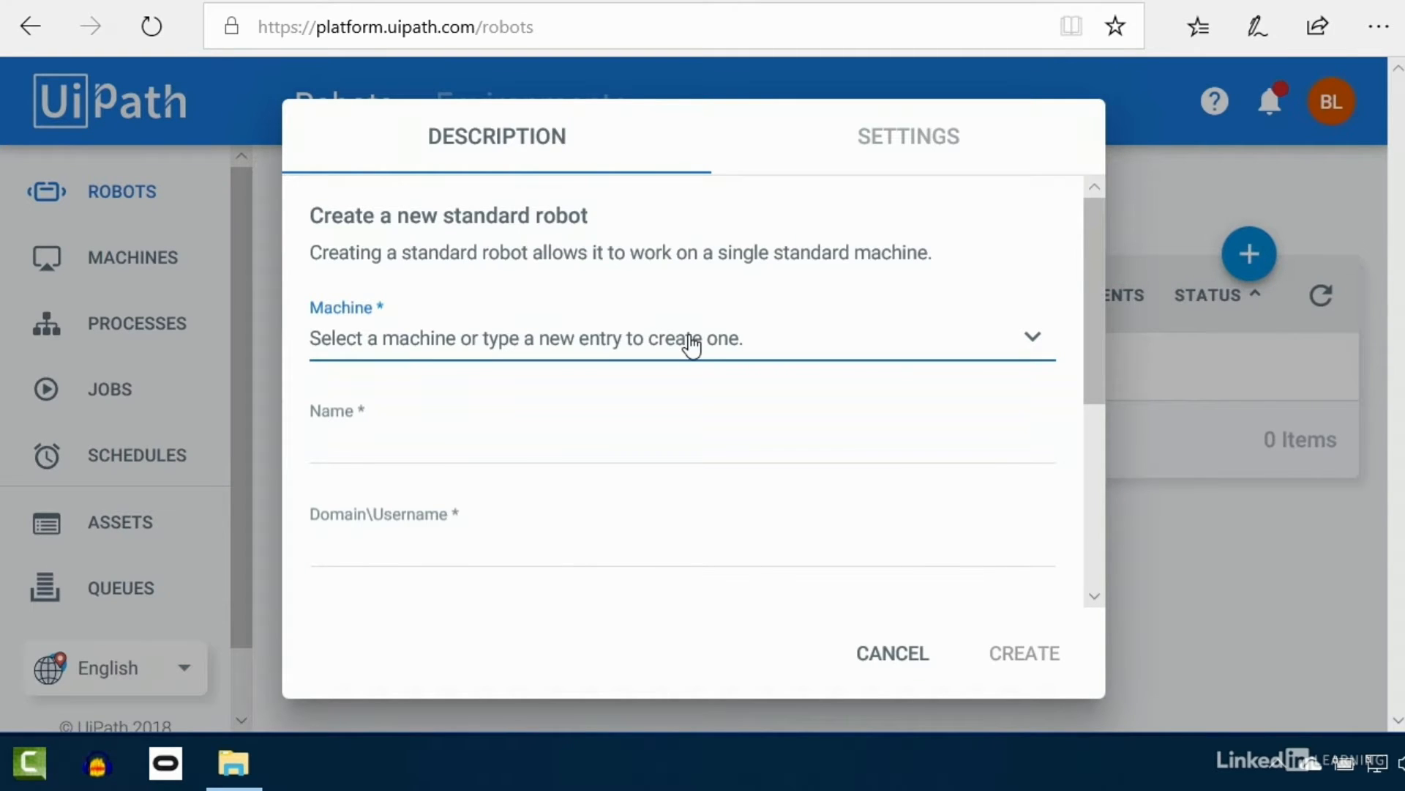
click(612, 346)
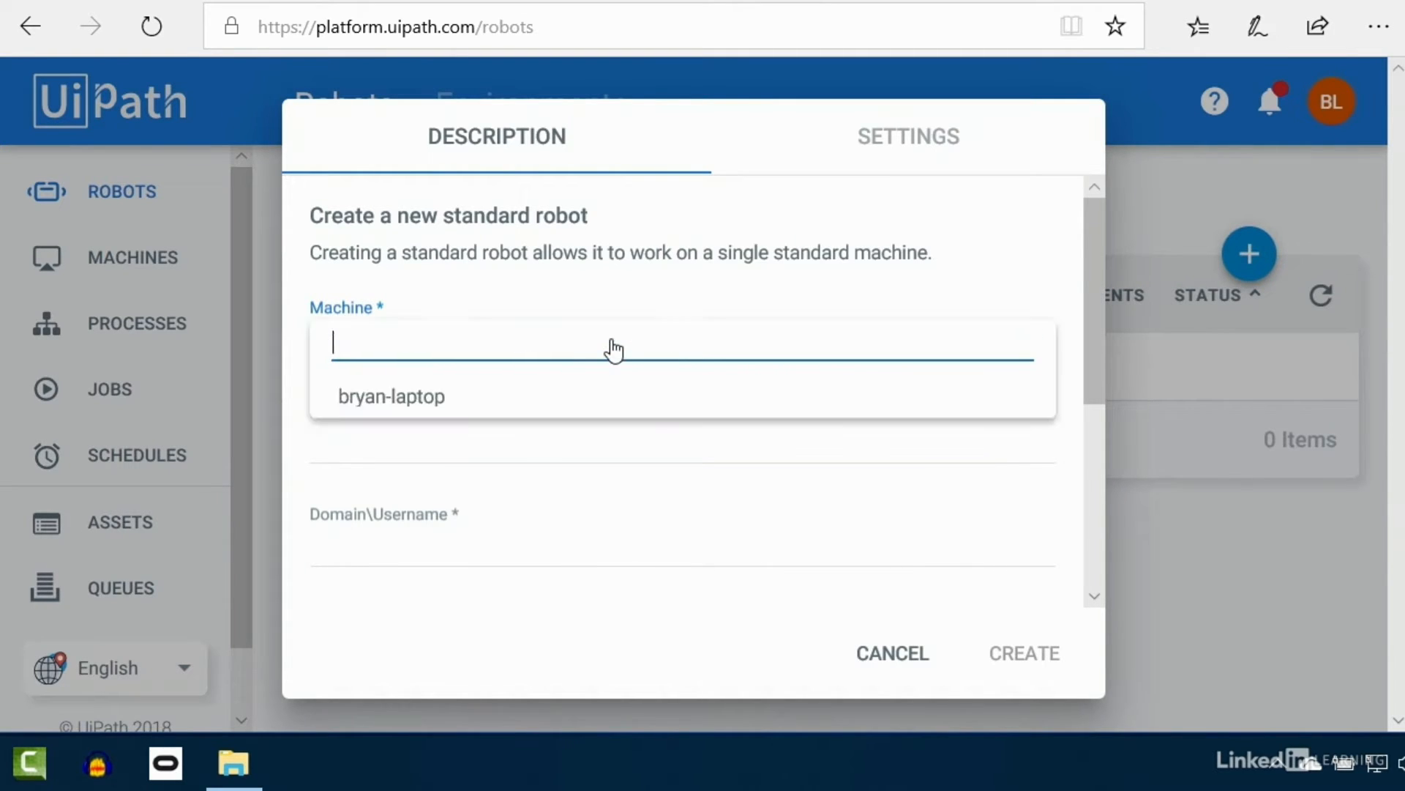
click(419, 402)
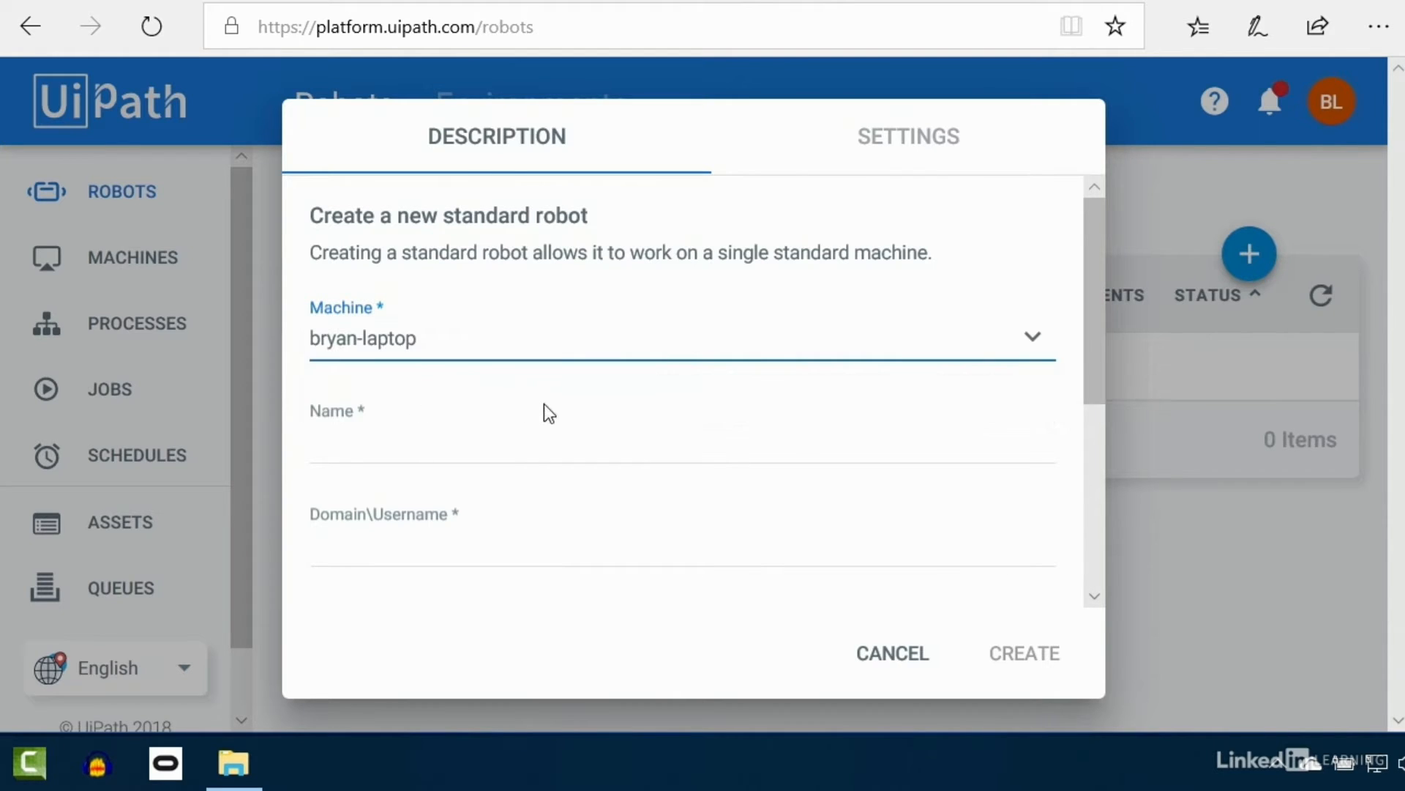
click(459, 448)
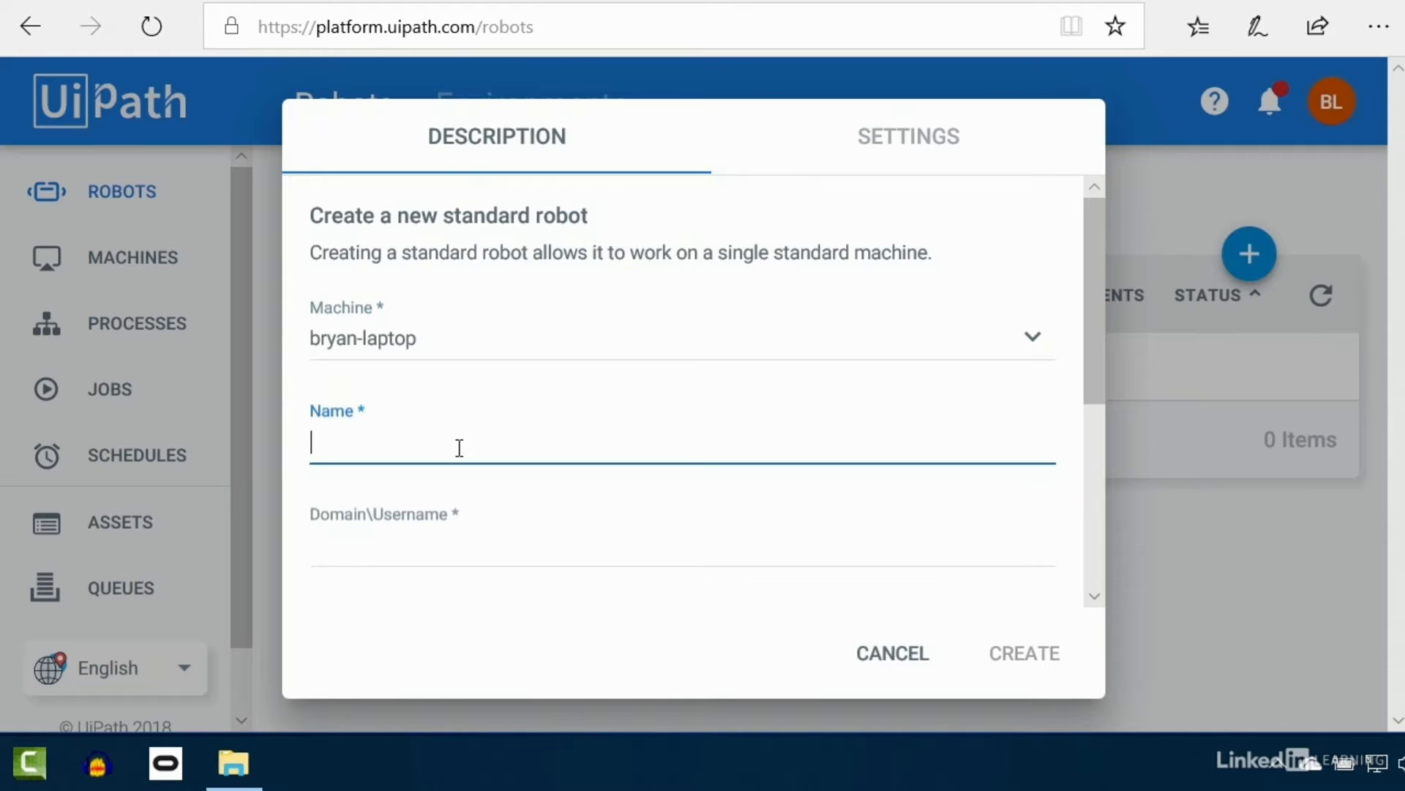
text(Bryan's Robot)
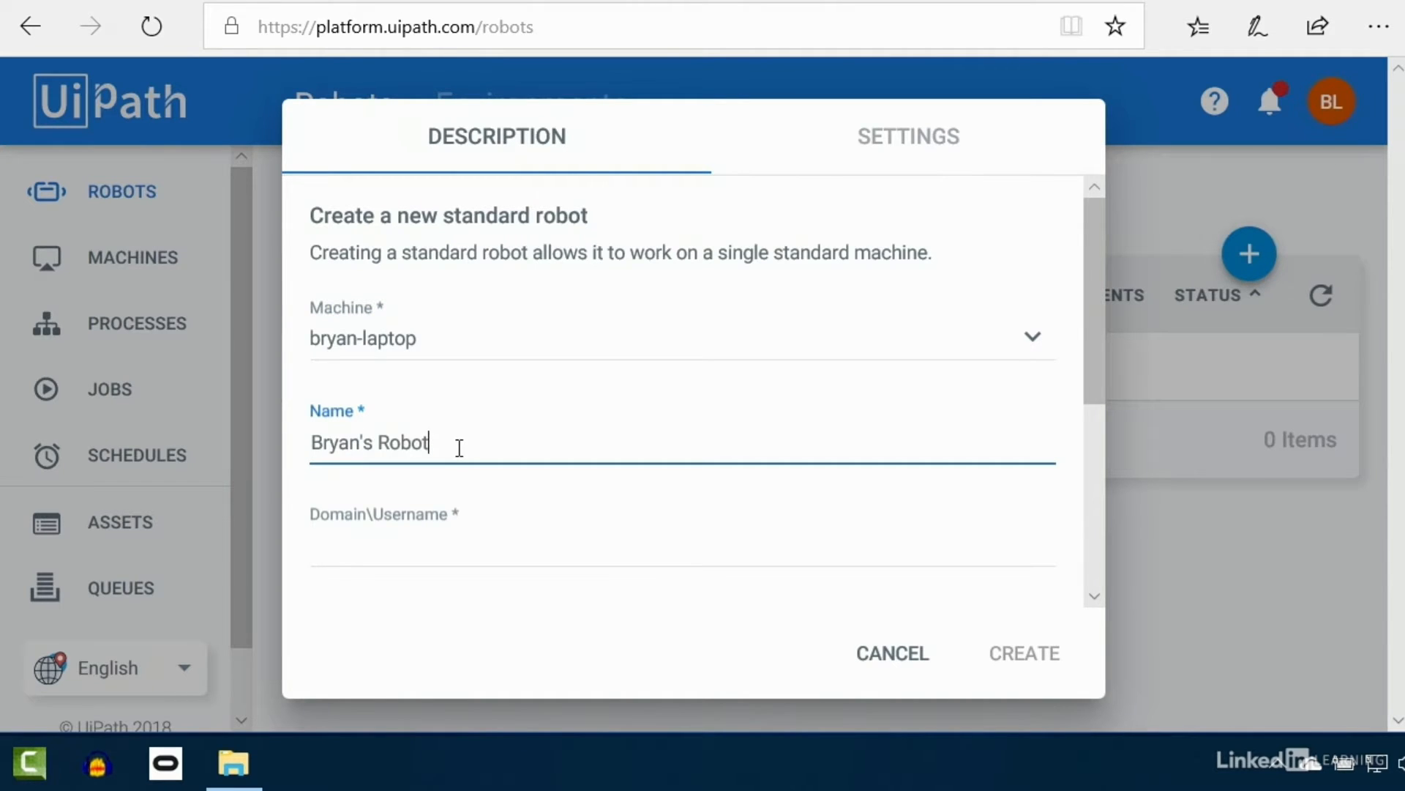
Step: Enter the robot's Windows username without a domain prefix and paste the account password
scroll(459, 448, down, 2)
click(424, 420)
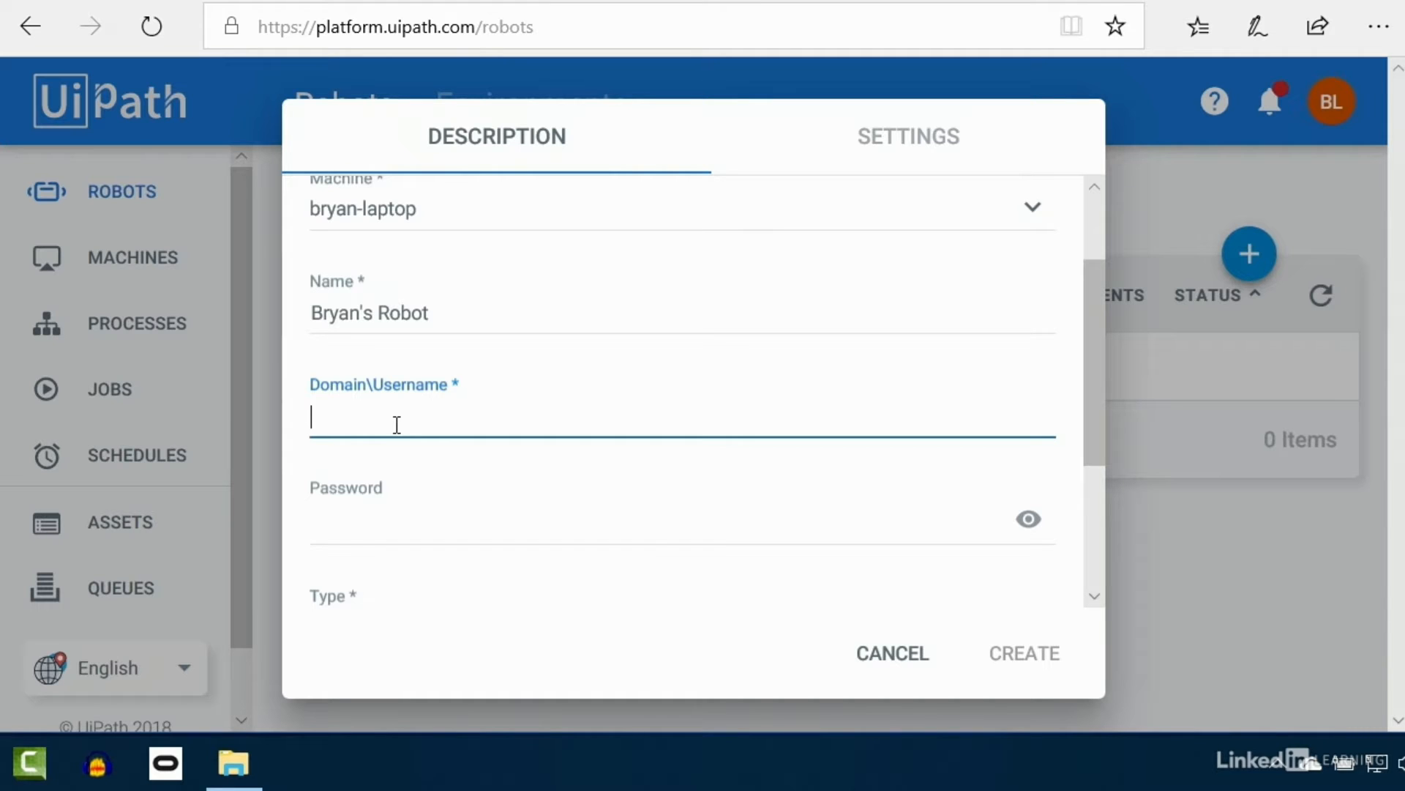
text(blamb)
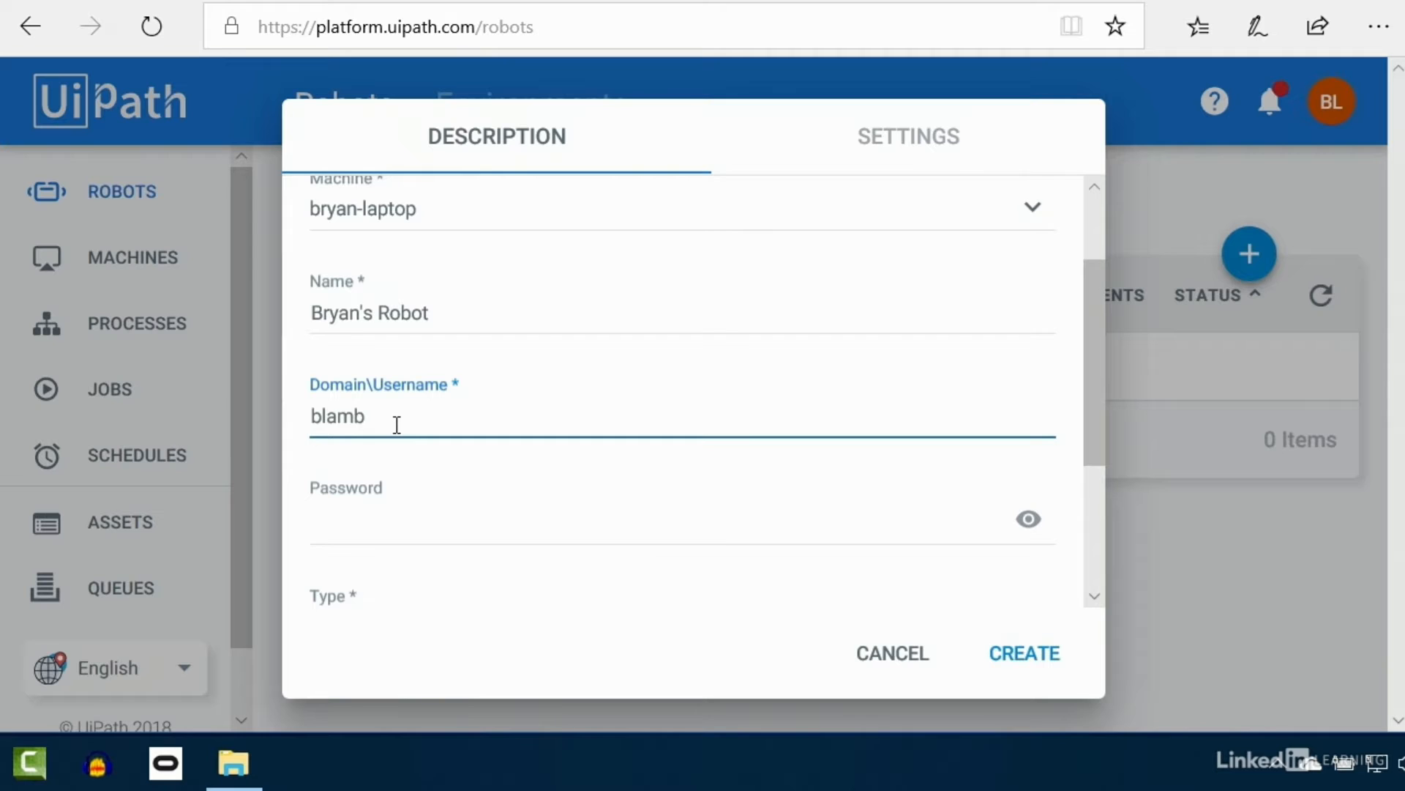
click(313, 416)
text(domain\)
key(shift+Home)
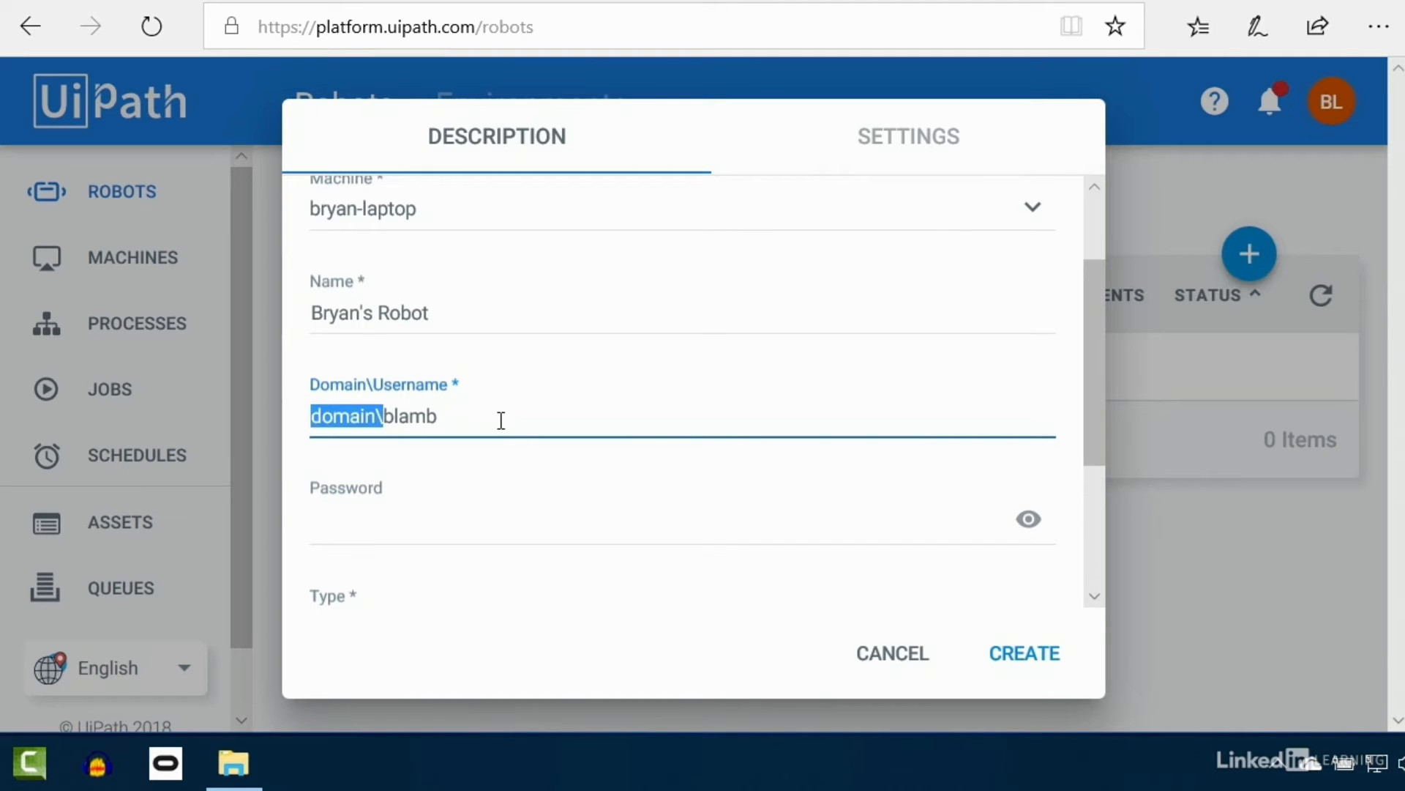
key(BackSpace)
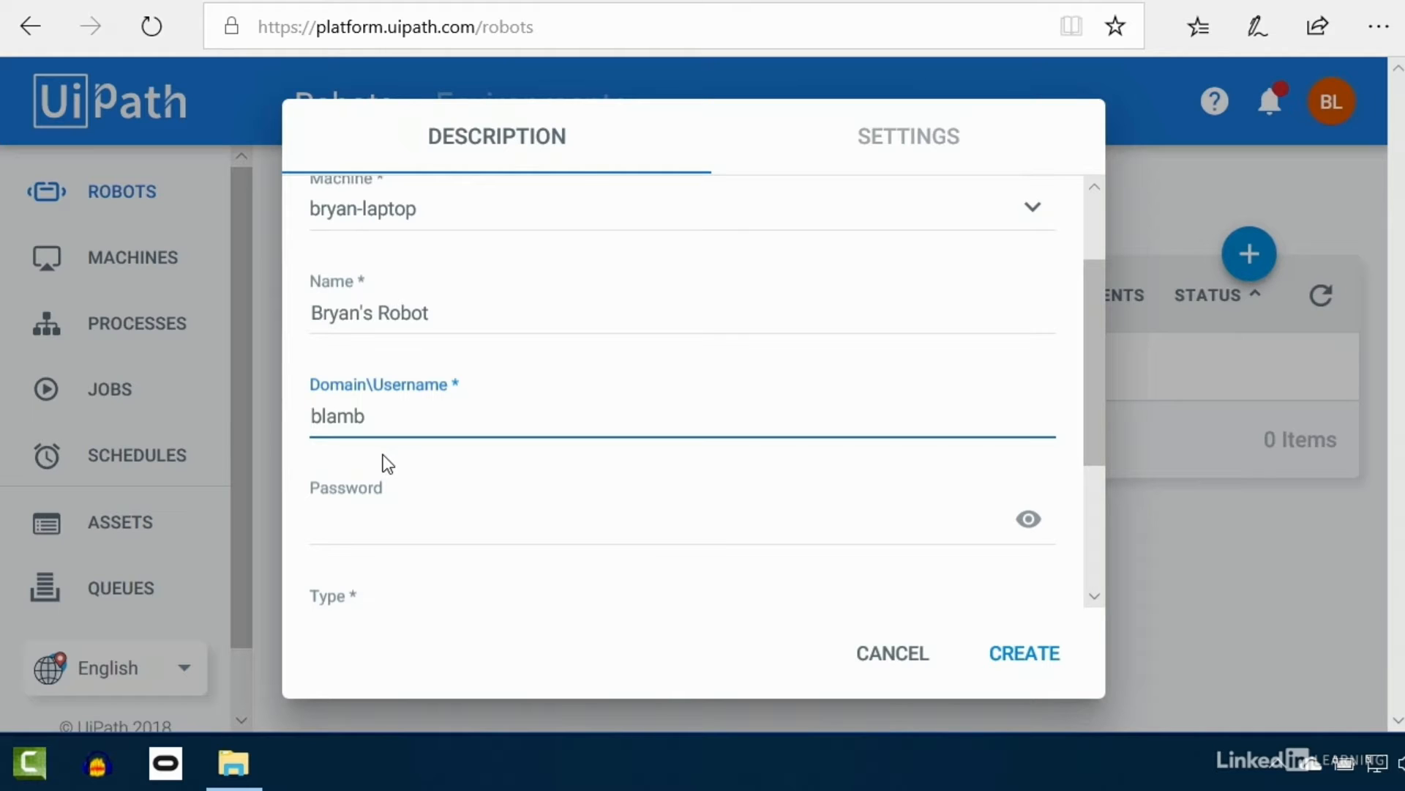
click(389, 543)
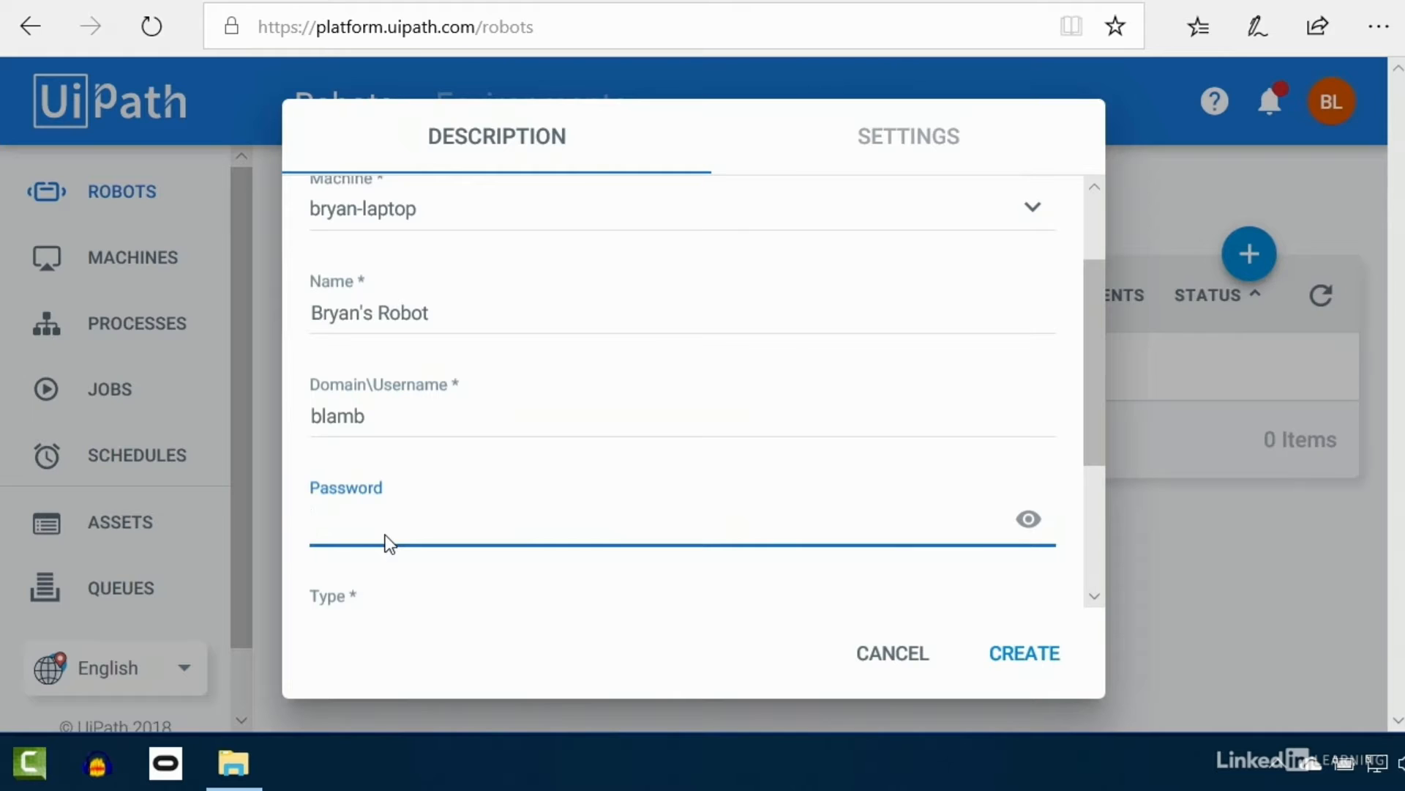
key(ctrl+v)
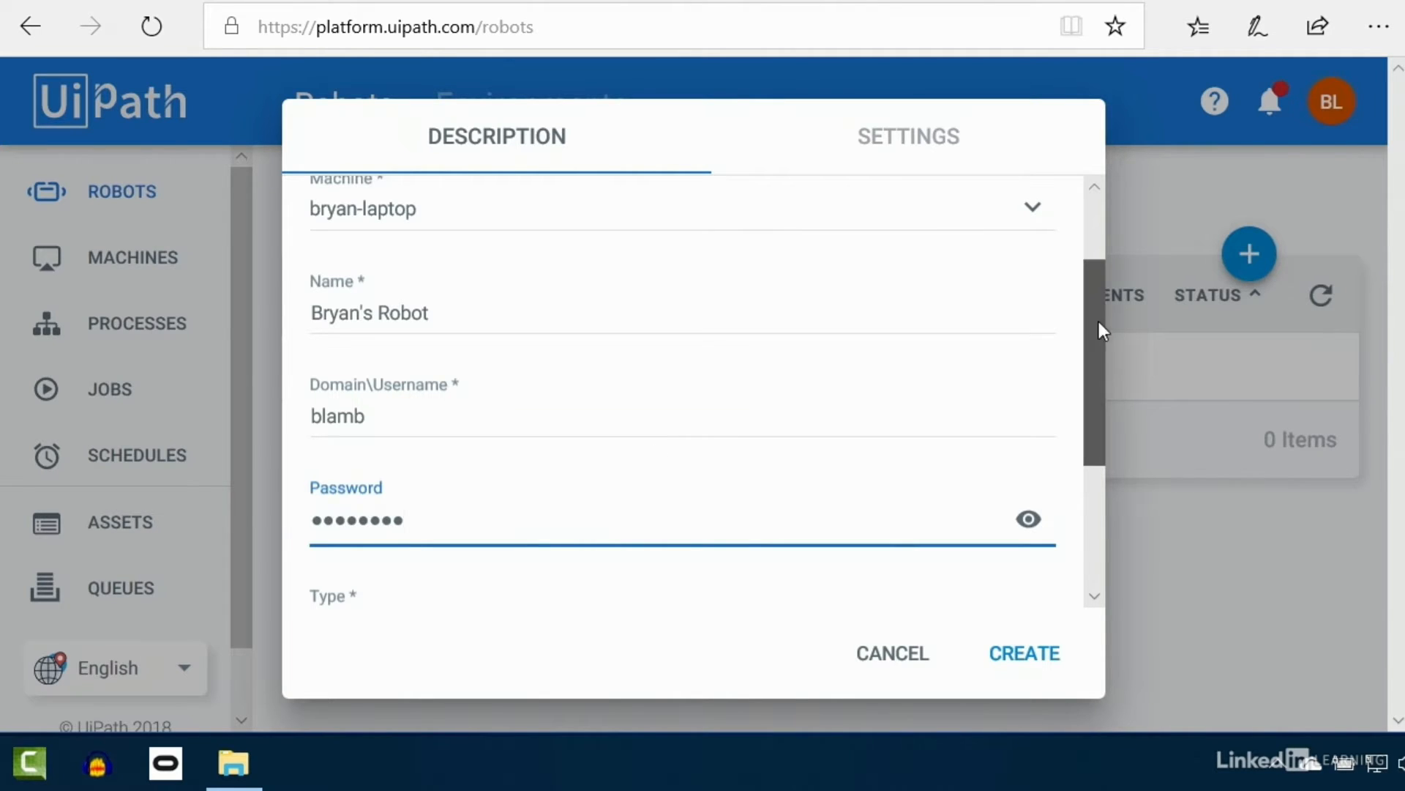
drag(1100, 322, 1109, 425)
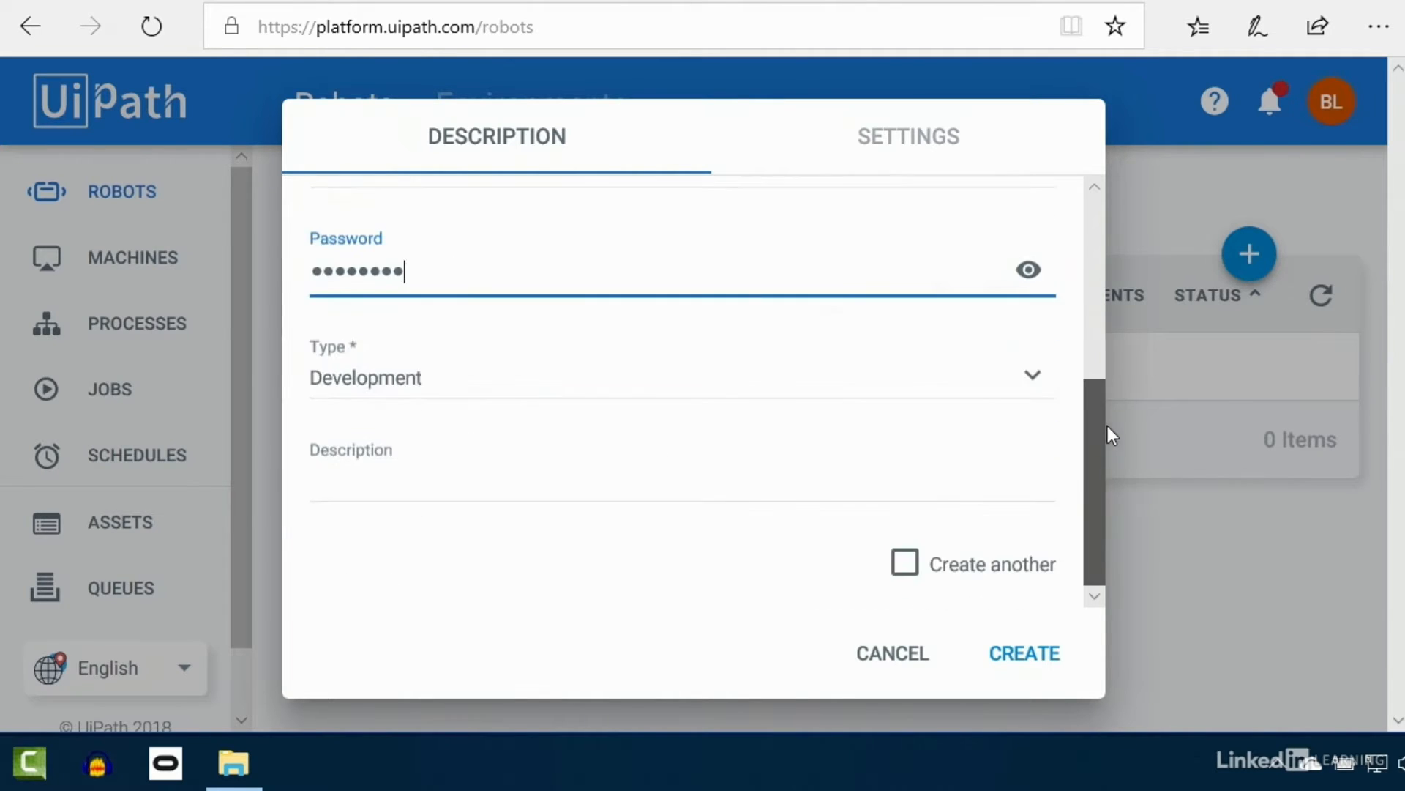
Step: Keep the robot type as Development and add the description 'My first robot'
click(376, 388)
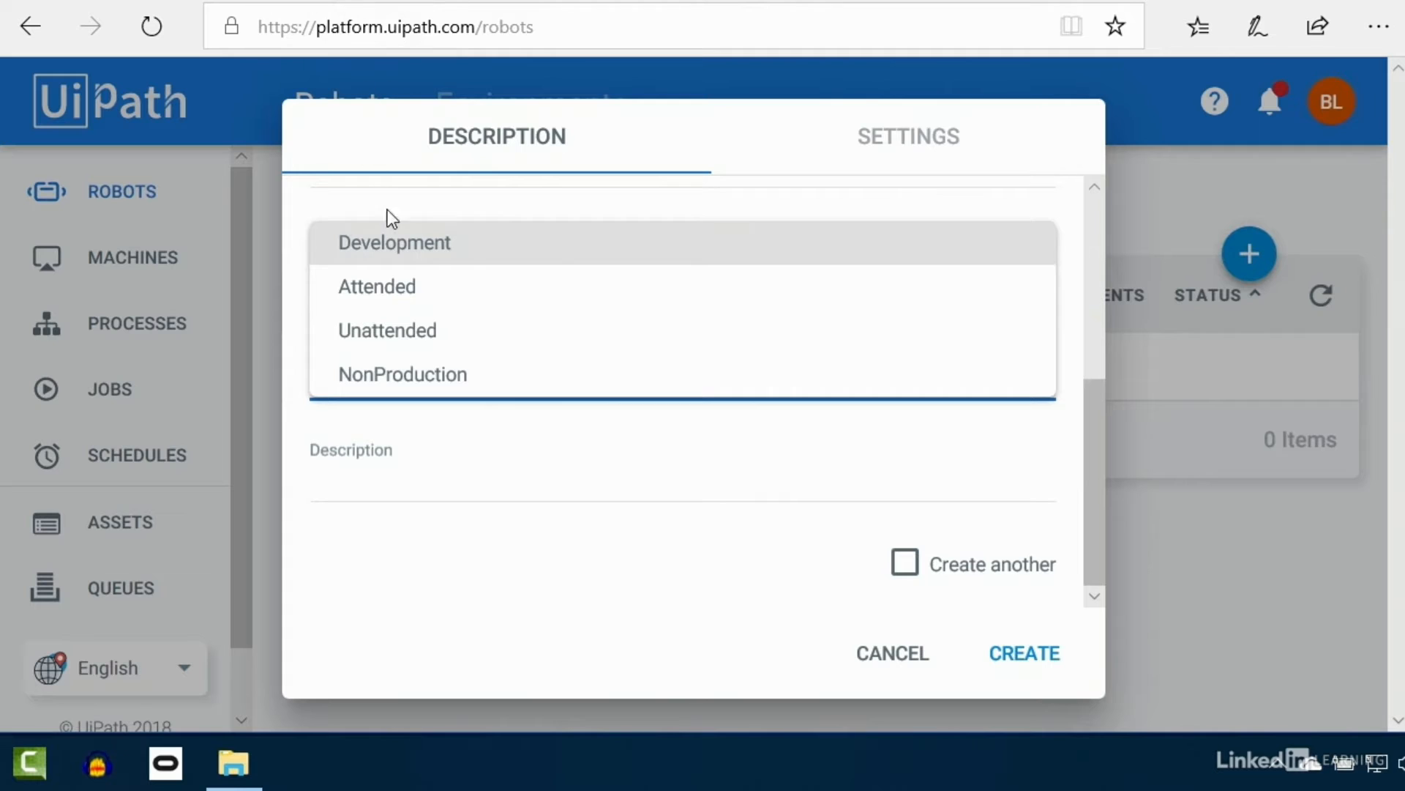
click(438, 249)
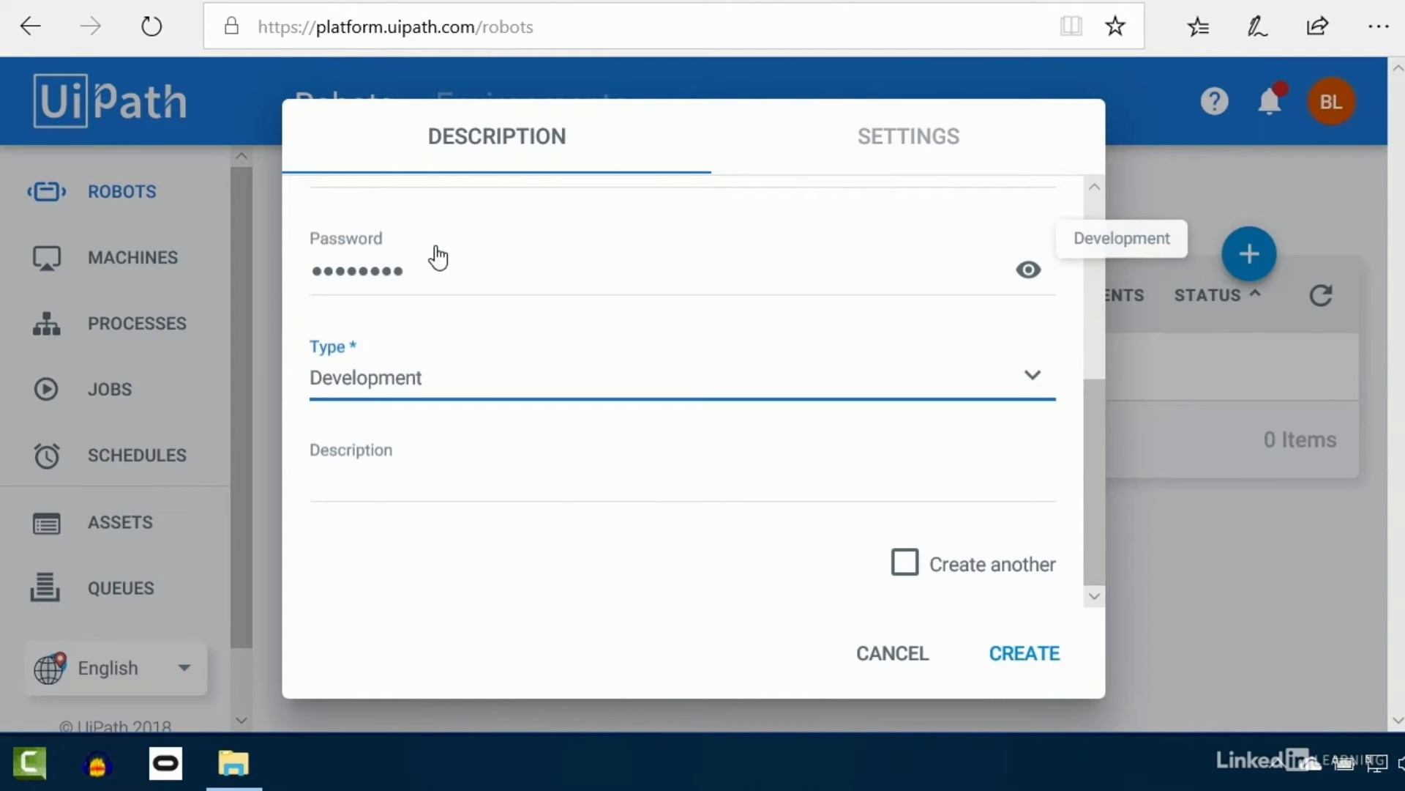
click(371, 484)
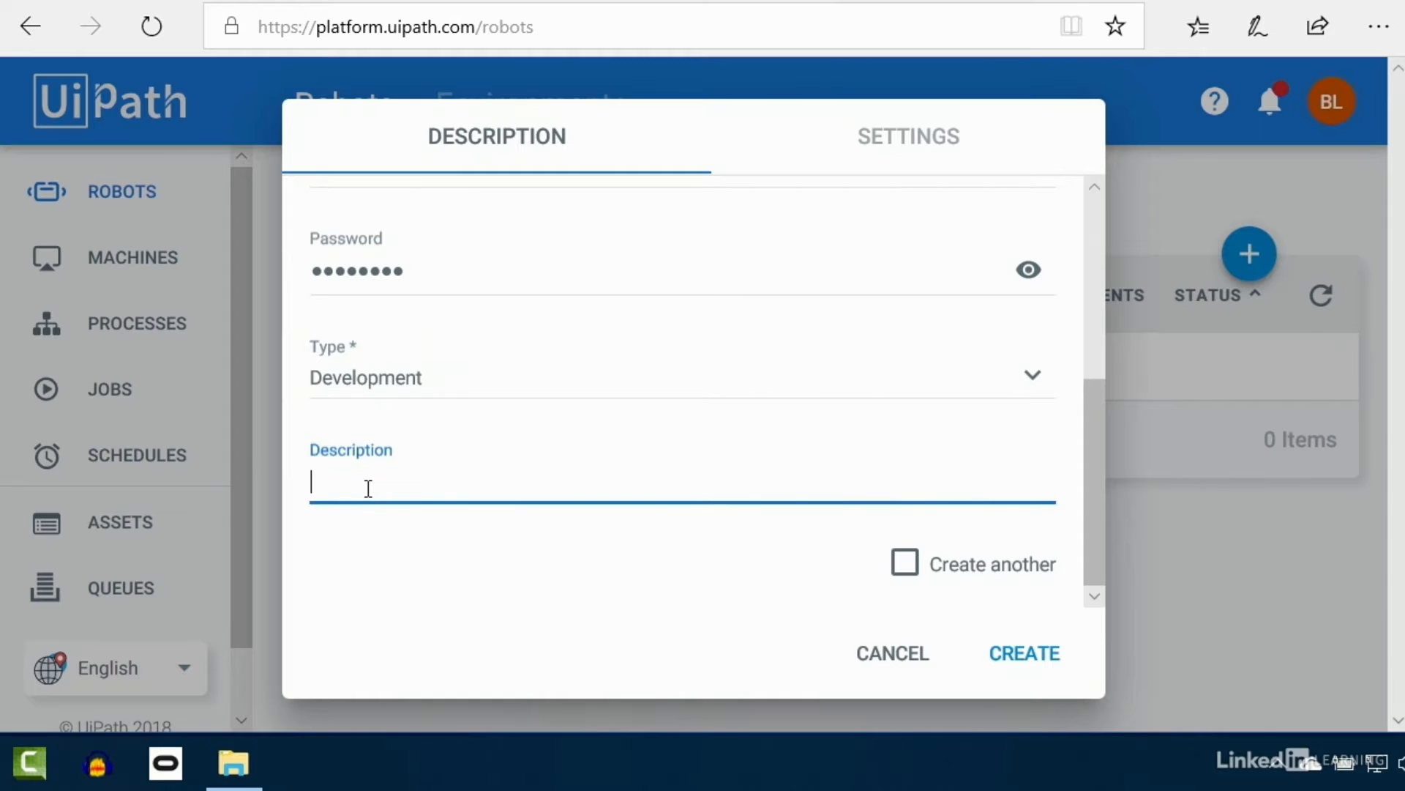
text(My first robot)
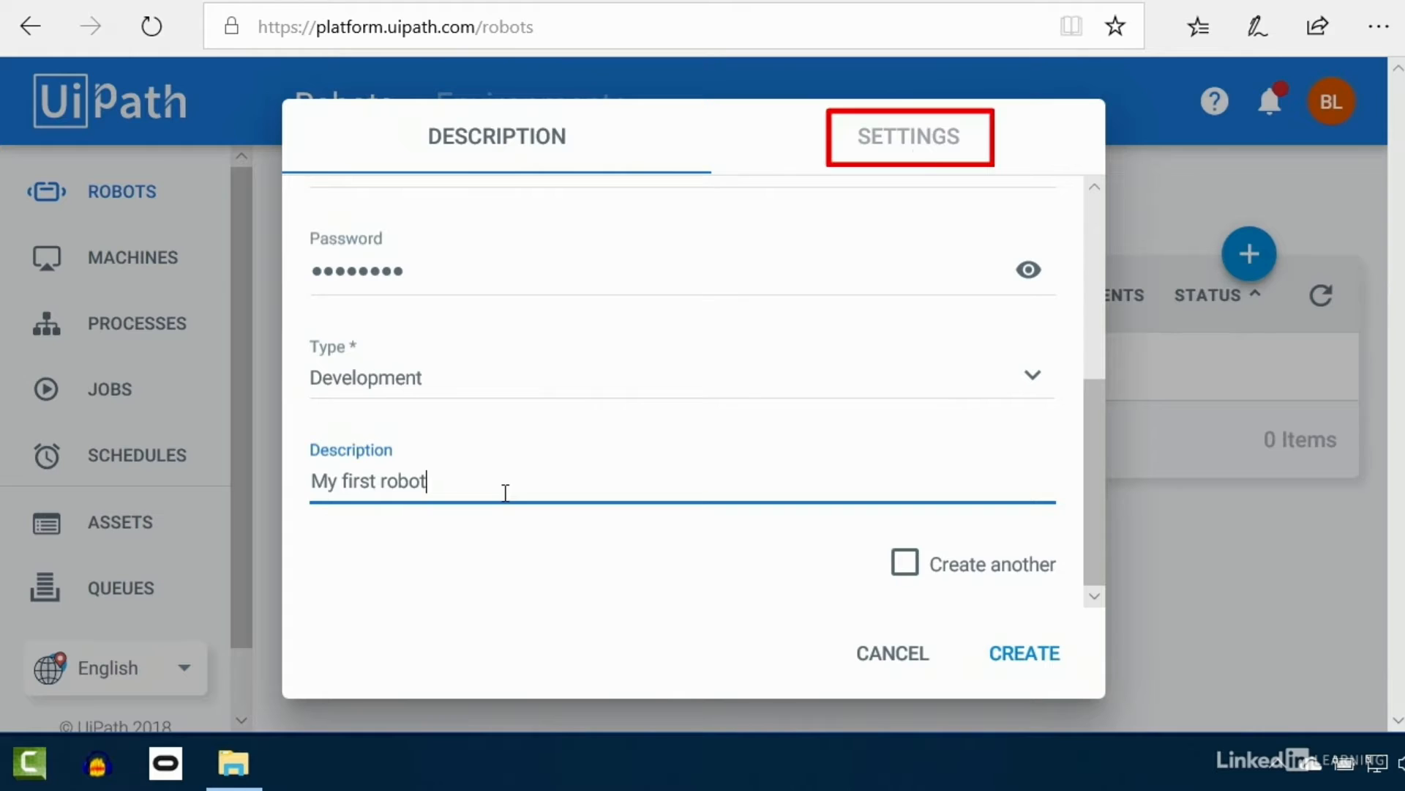
Step: Review the robot's Settings tab, then return to the Description tab
click(923, 145)
drag(1097, 380, 1092, 307)
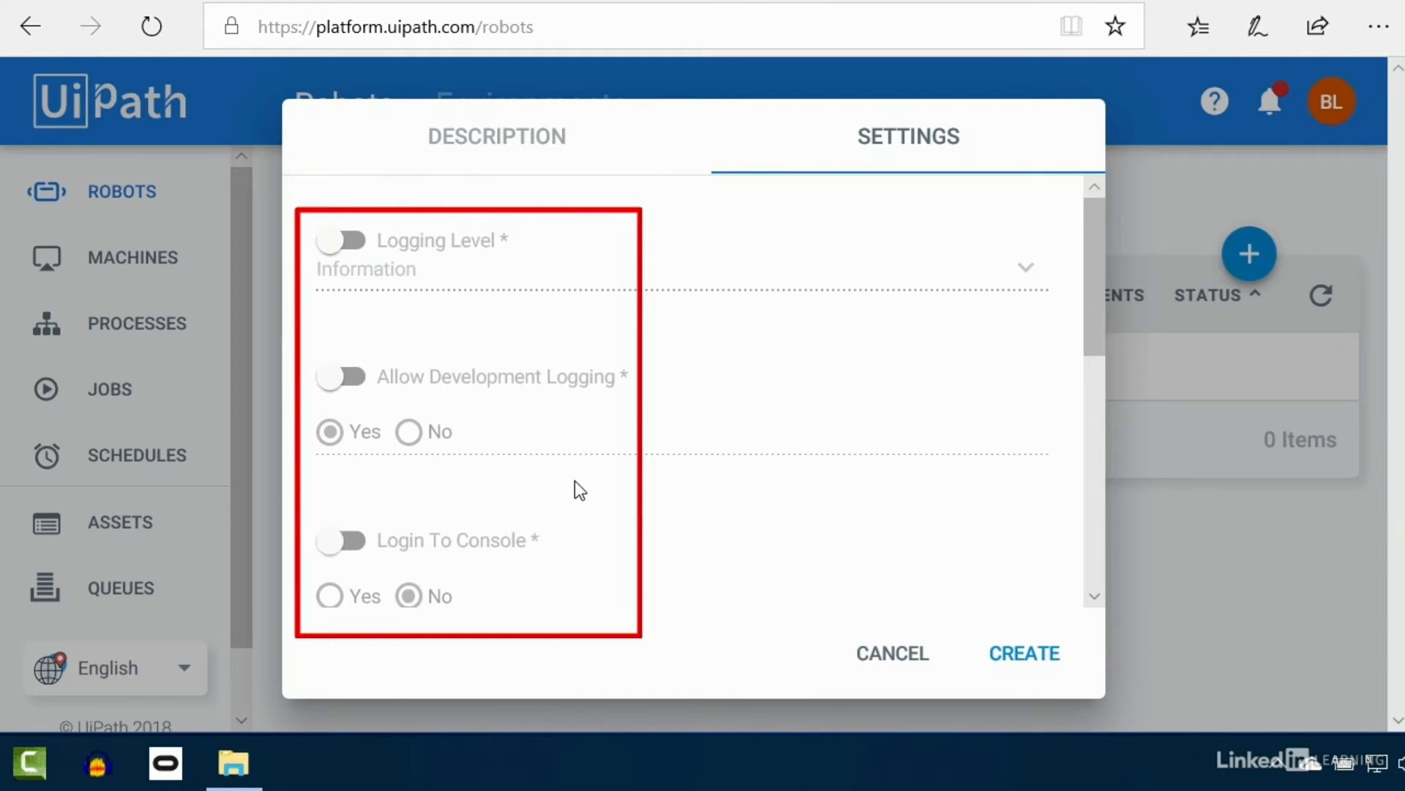
mouse_move(1093, 319)
mouse_down()
mouse_move(1097, 463)
mouse_move(1089, 247)
mouse_move(1102, 506)
mouse_up()
click(539, 140)
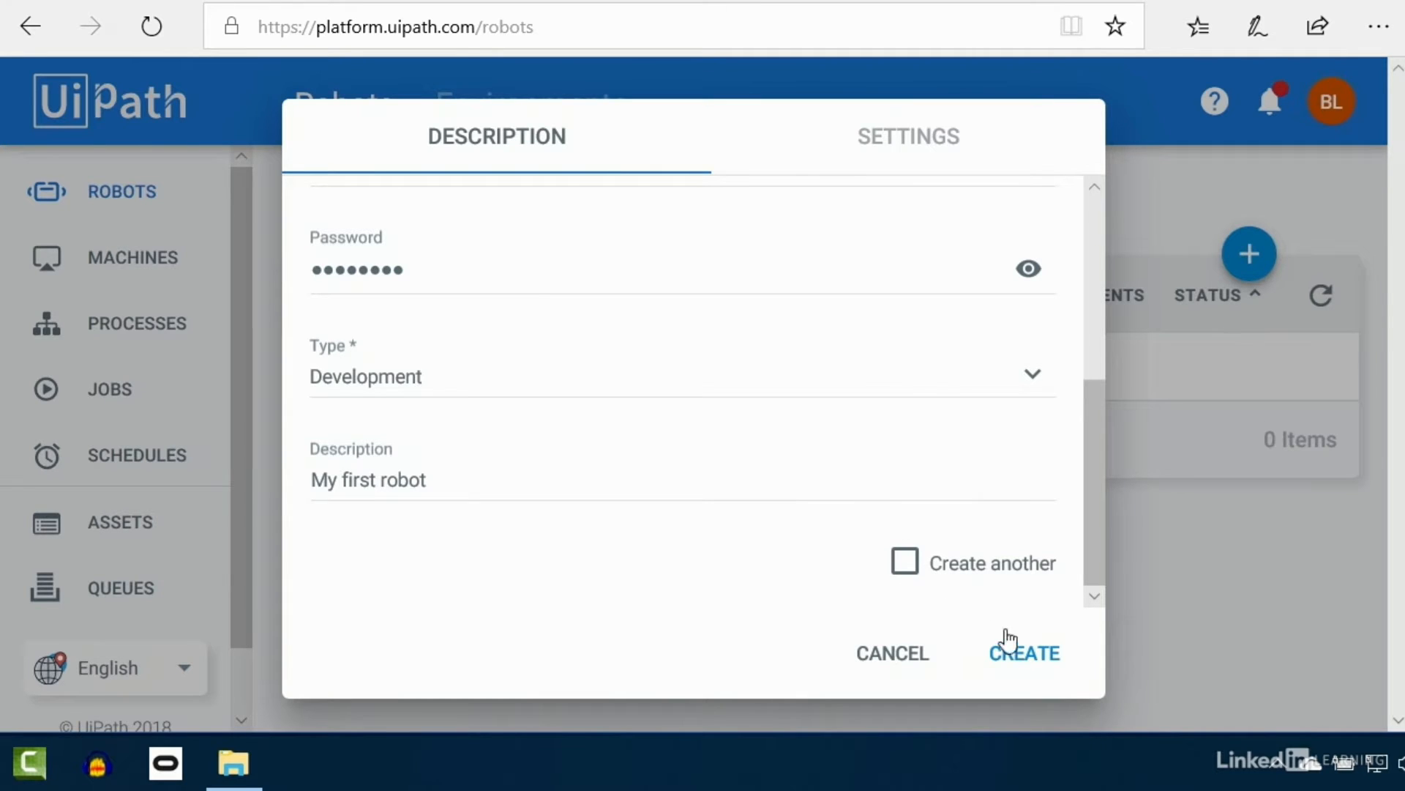
Step: Create the robot, then open UiPath Robot from the system tray and show its options menu
click(1010, 661)
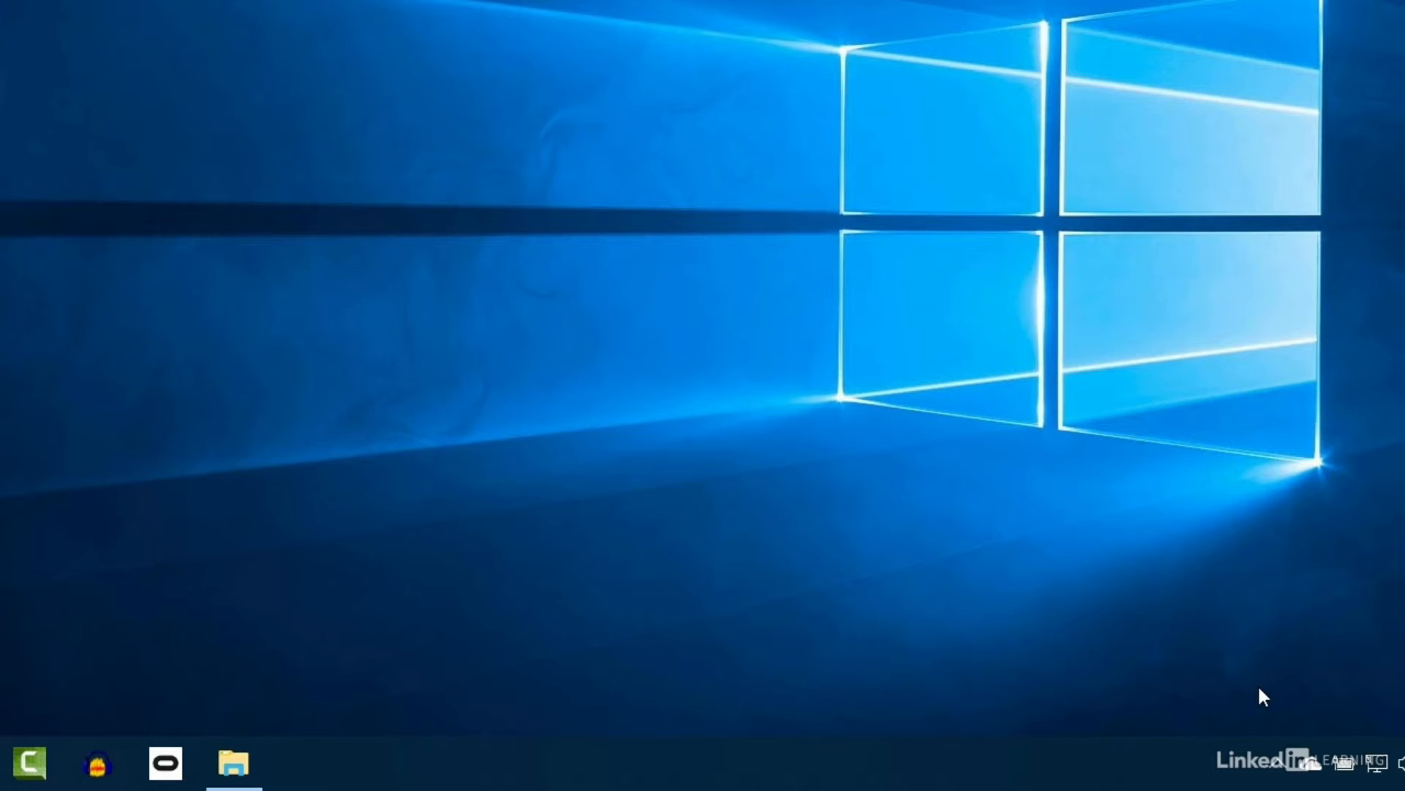
click(1275, 762)
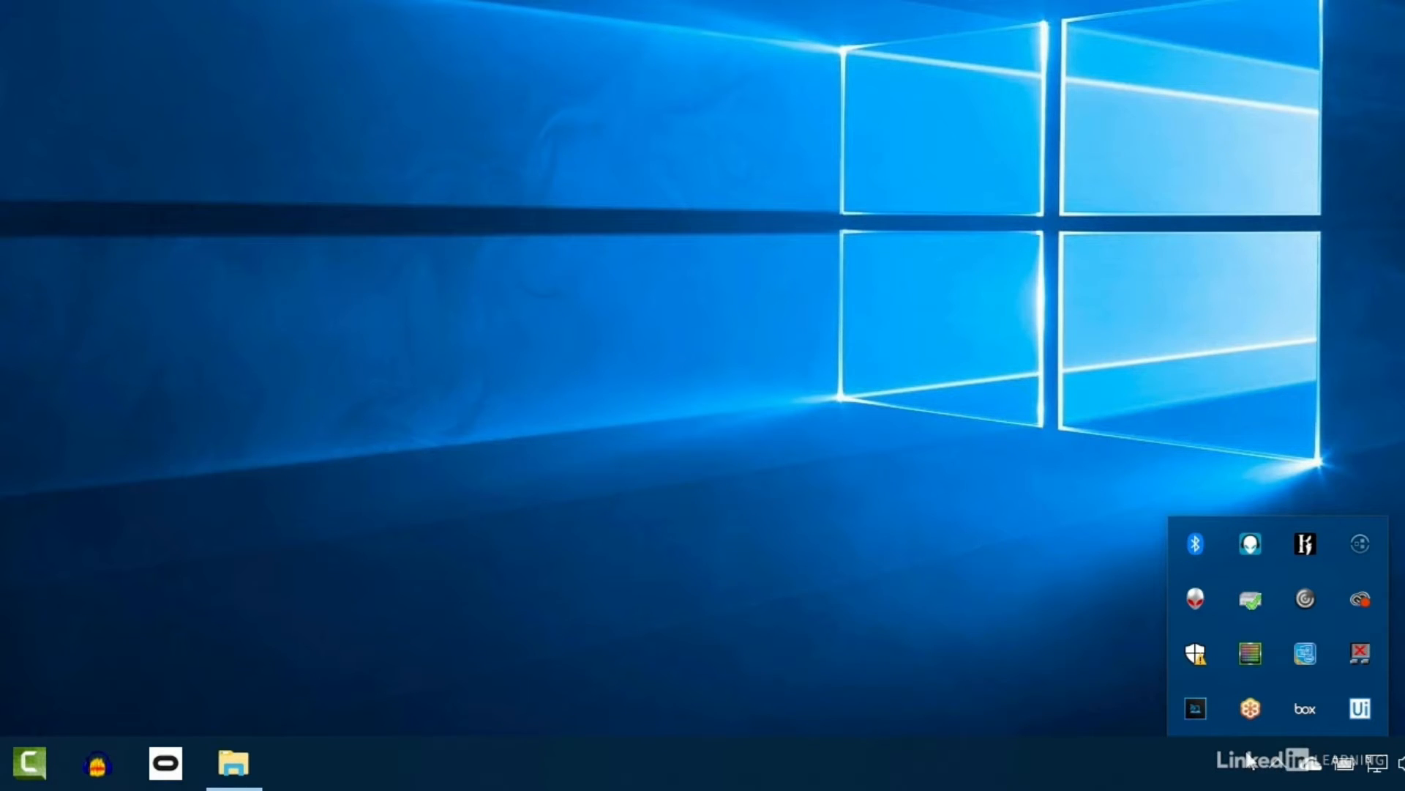
click(1356, 713)
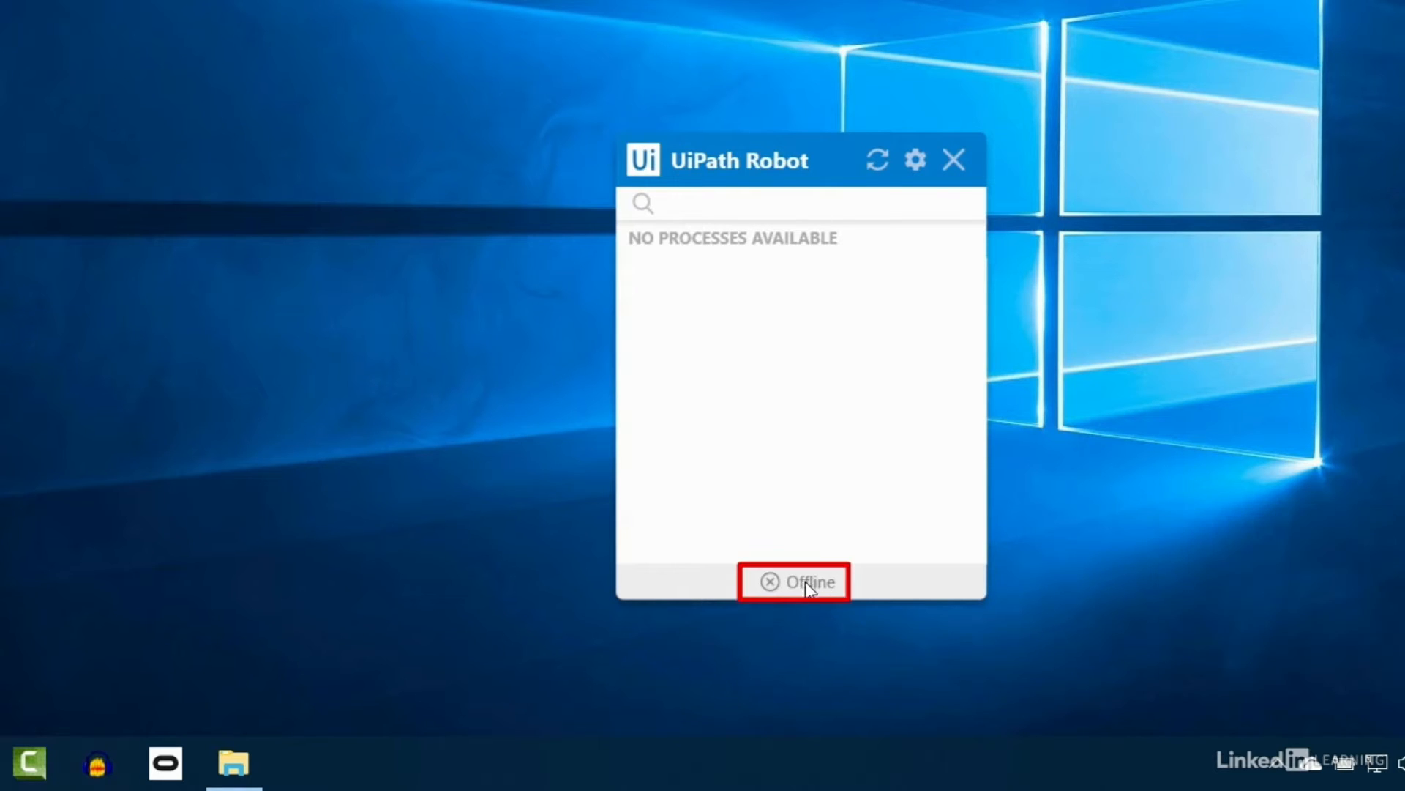
mouse_move(811, 587)
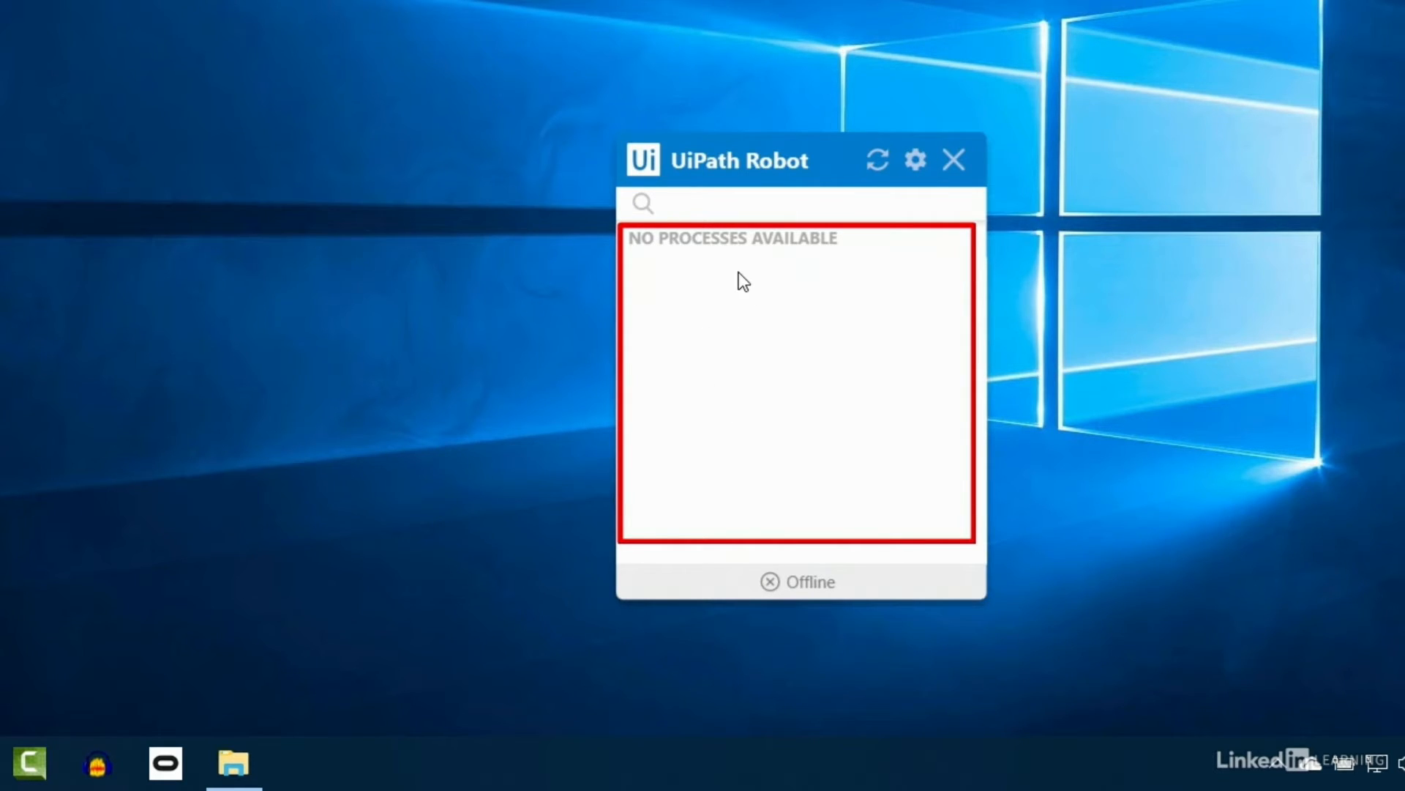
click(912, 160)
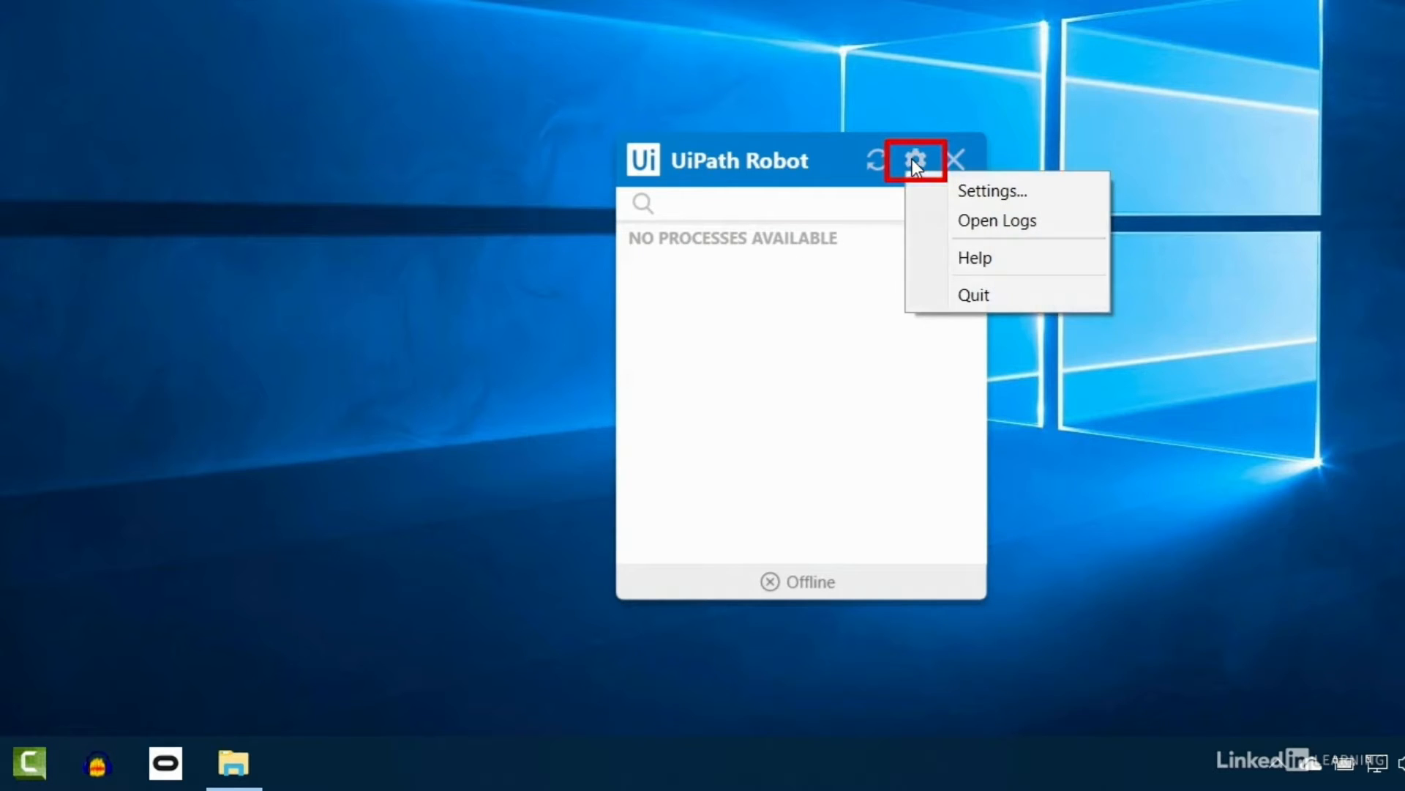
click(994, 195)
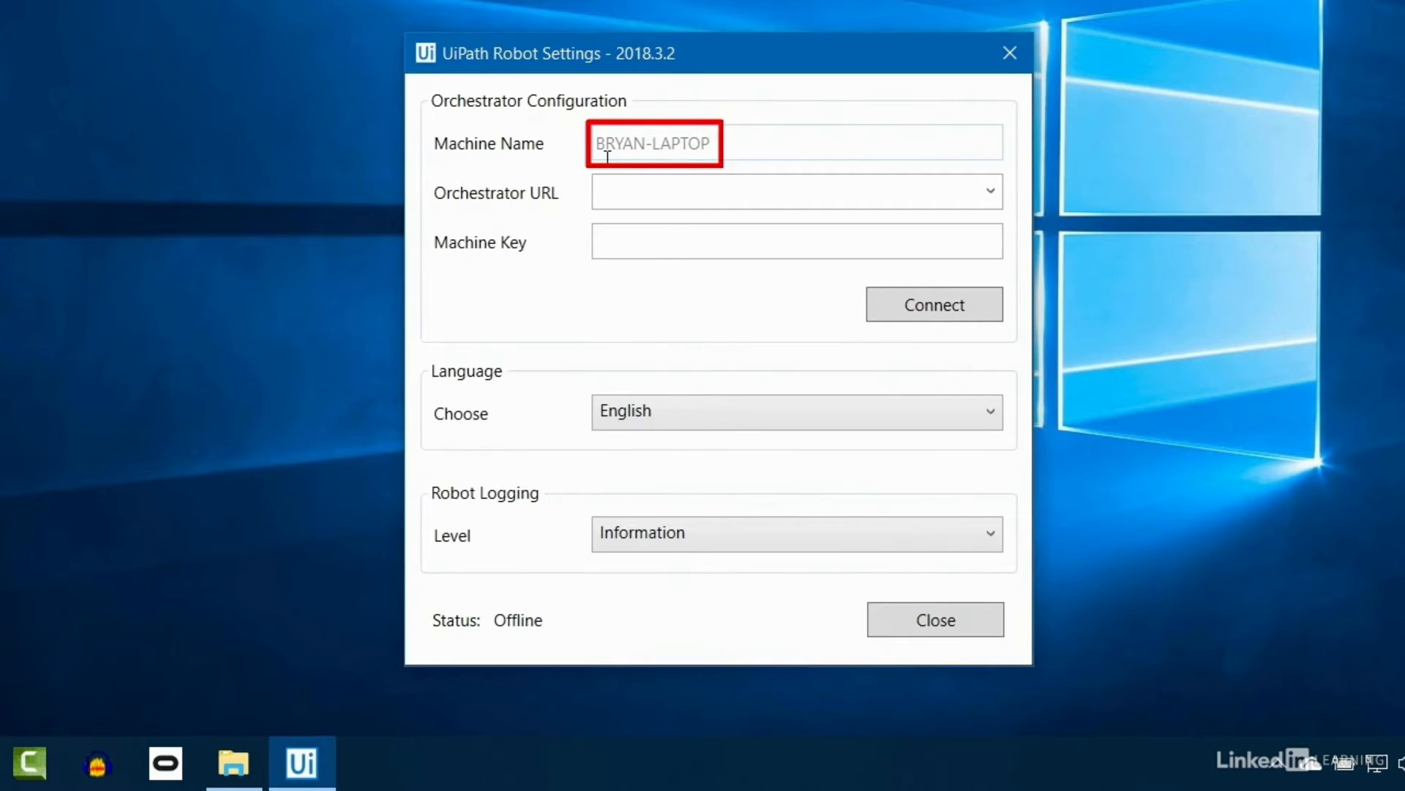
click(660, 250)
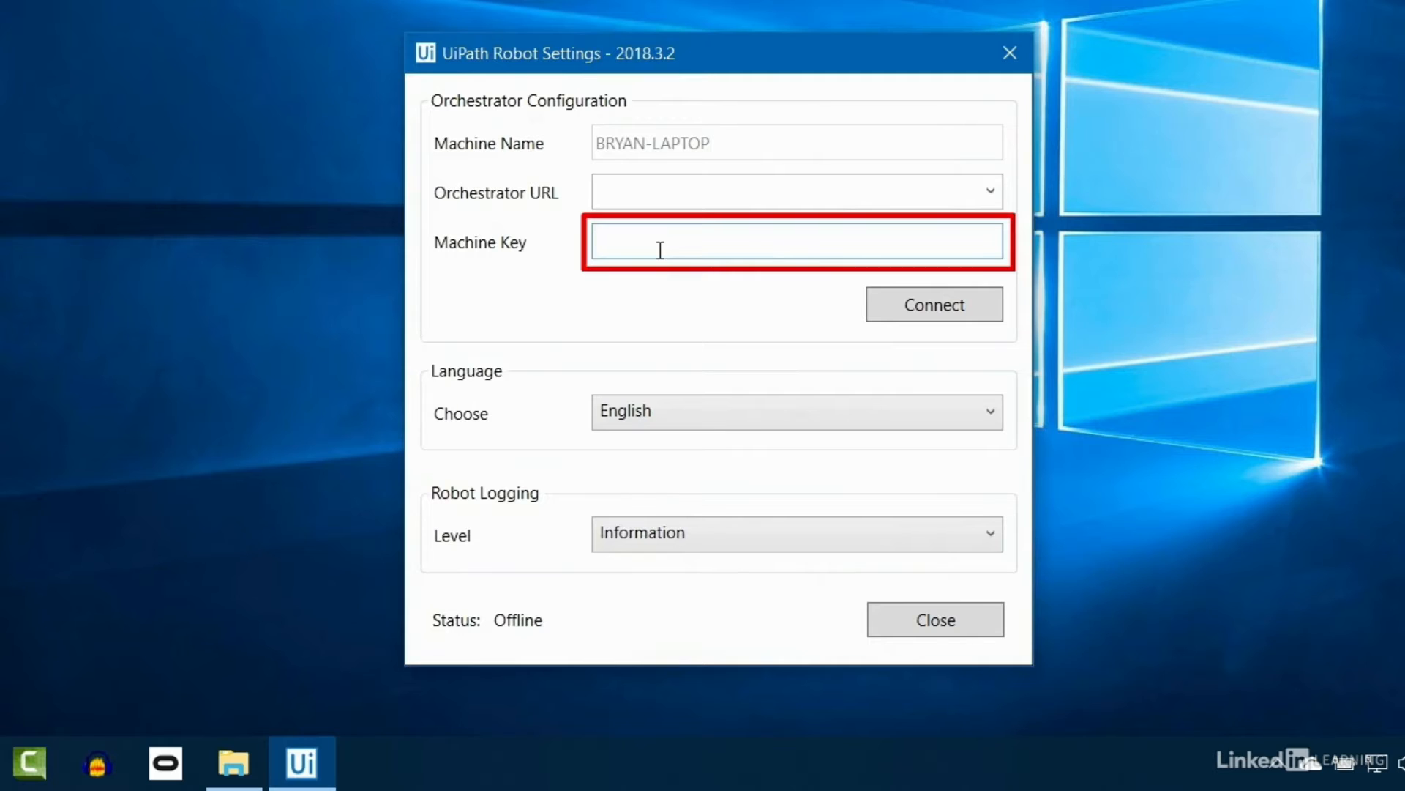
text(fc6012bf-a862-4a0a-94c6-15df4044e45b)
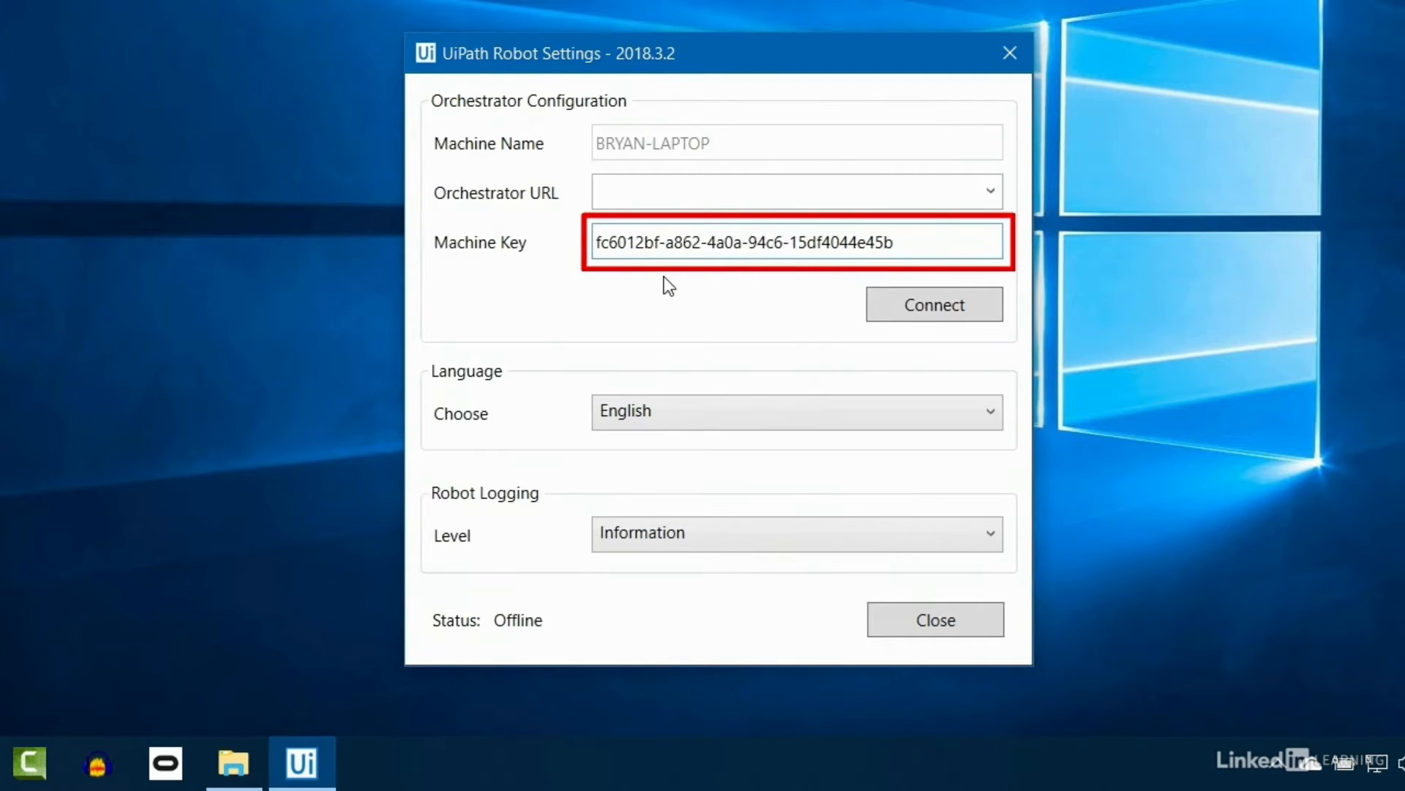
click(664, 192)
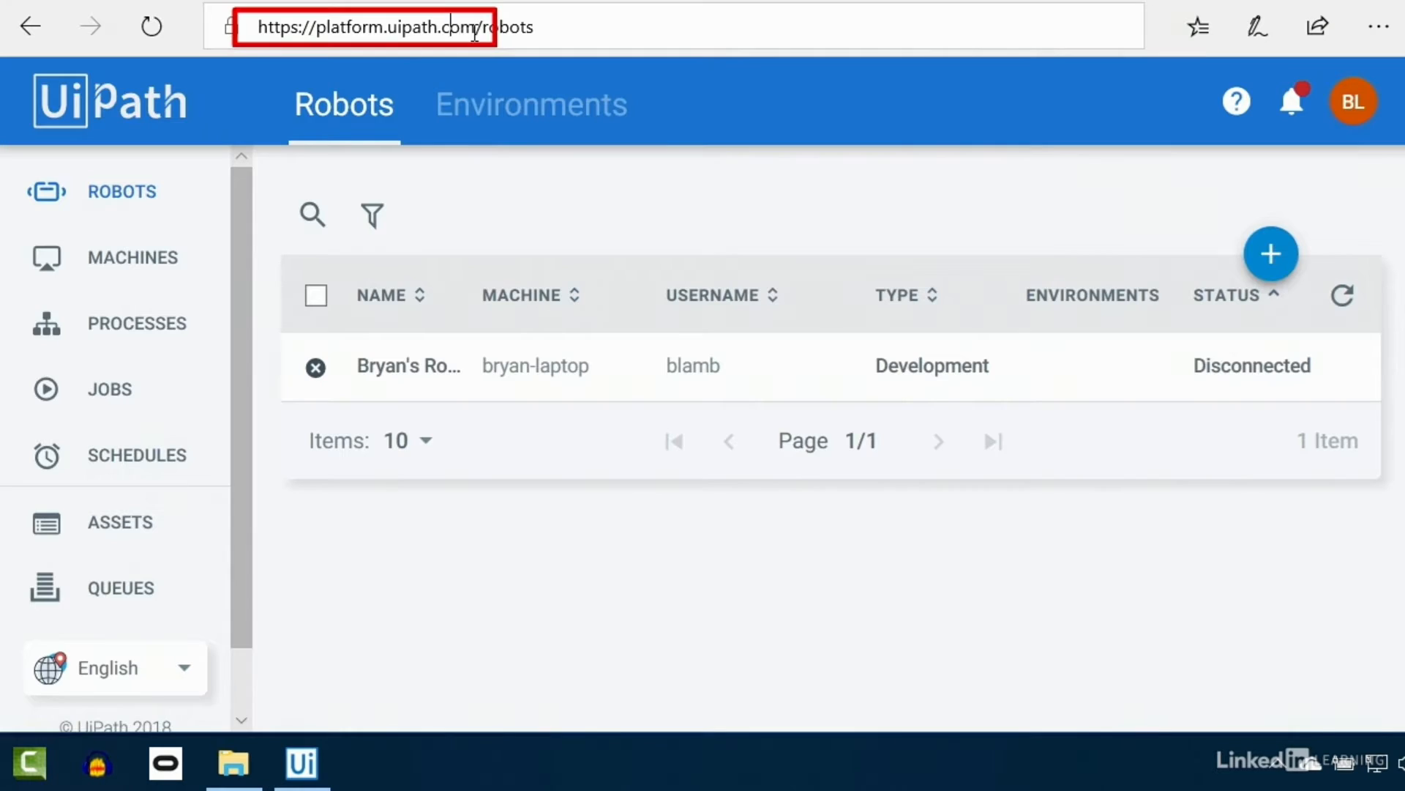
drag(477, 30, 230, 28)
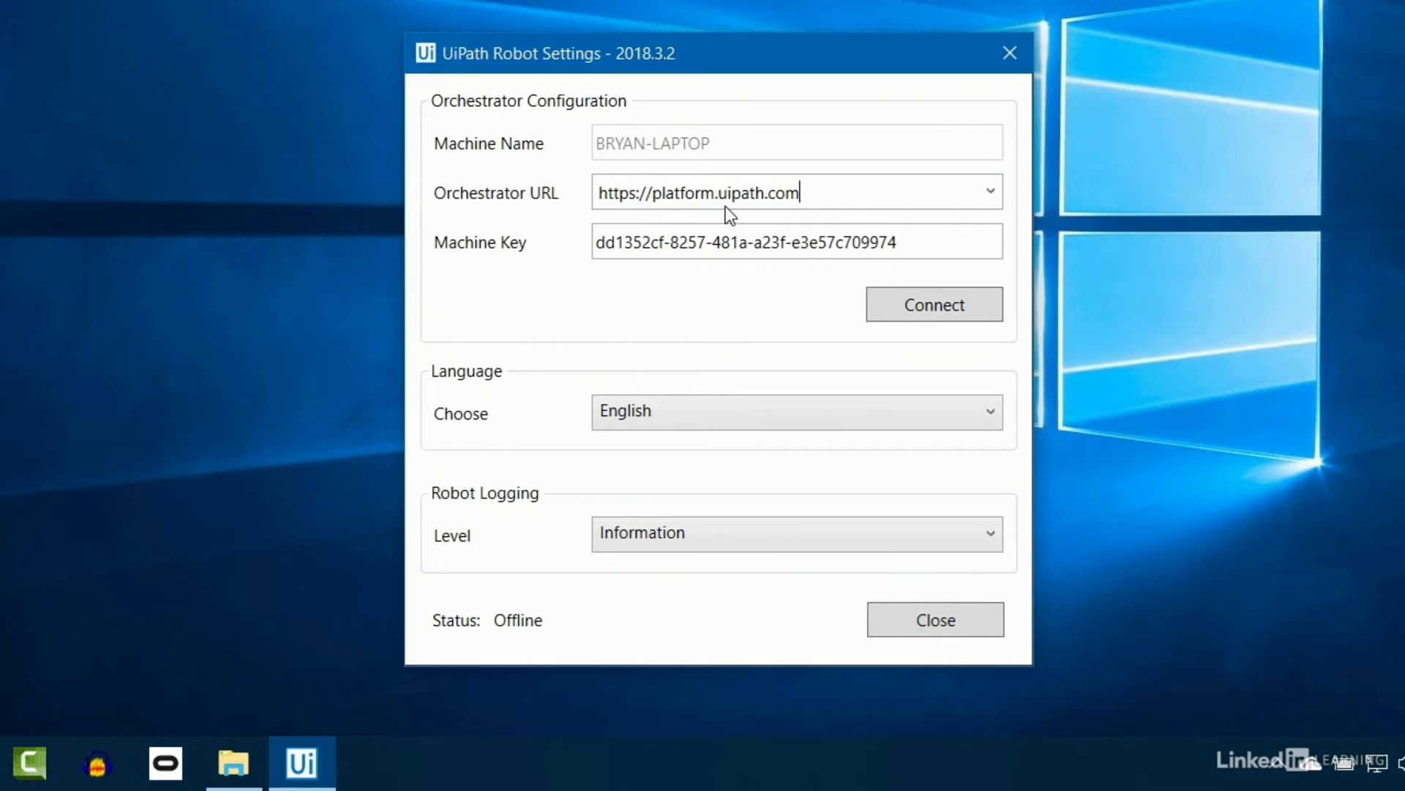
click(721, 539)
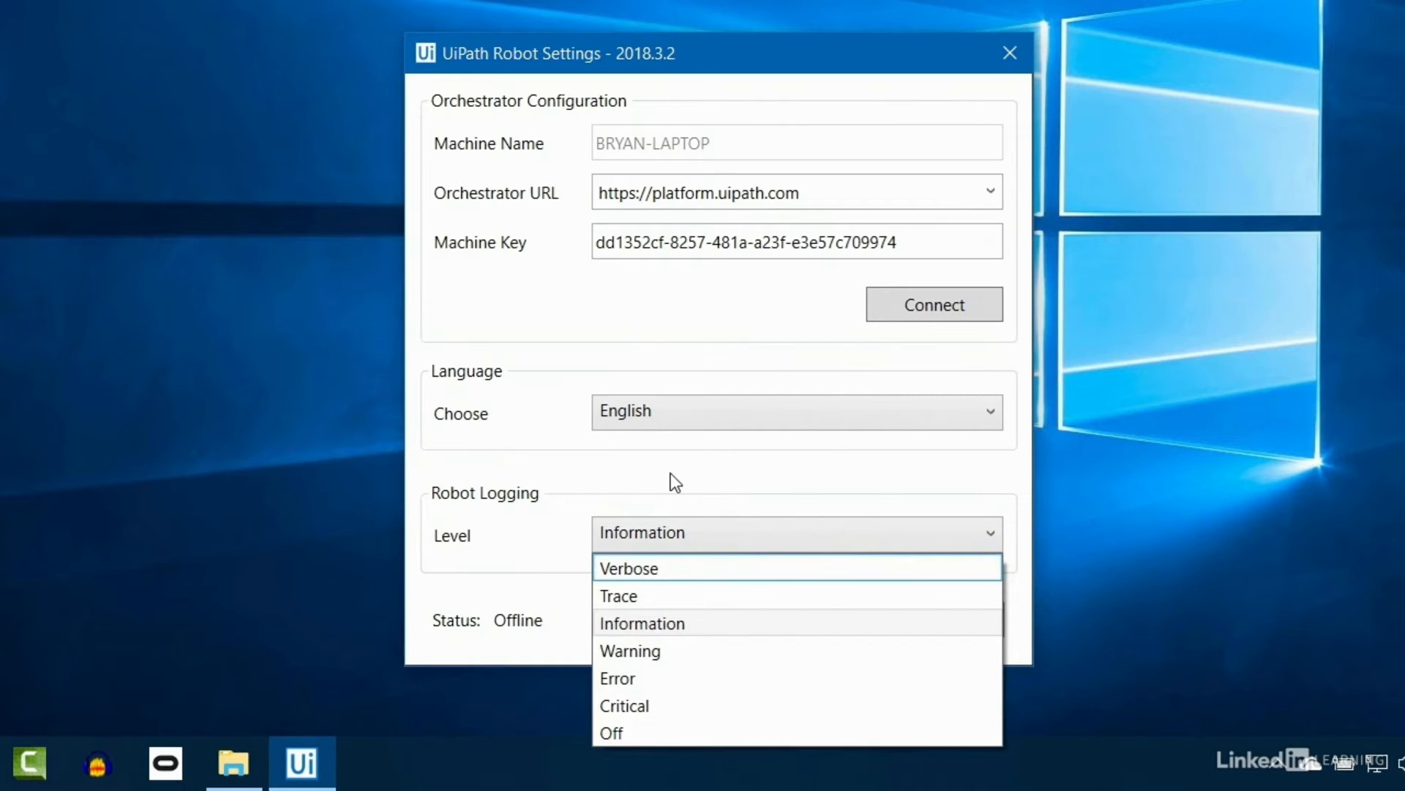
click(657, 596)
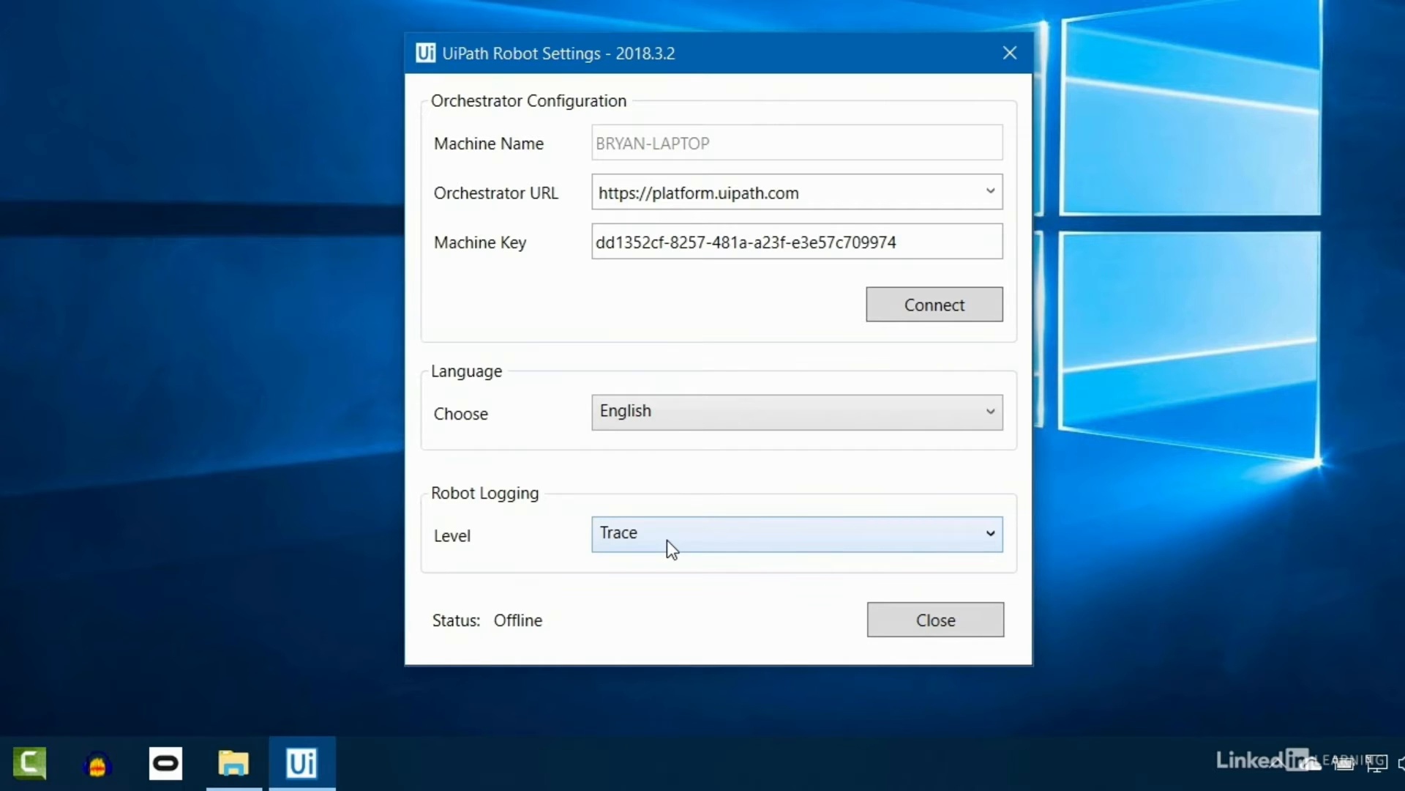
click(925, 543)
click(671, 623)
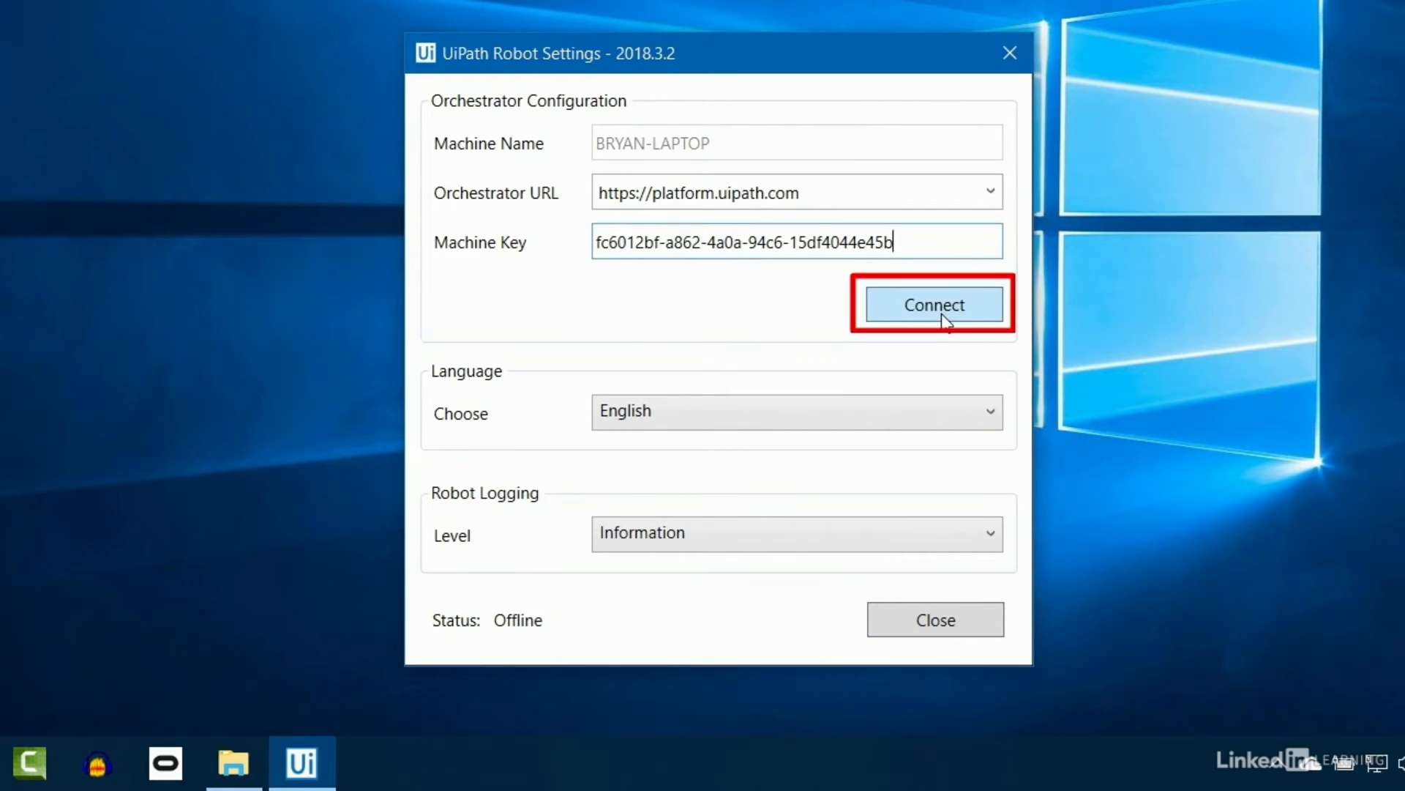
Step: Connect UiPath Robot to Orchestrator and inspect the new robot's edit dialog and actions on the Robots list
click(942, 316)
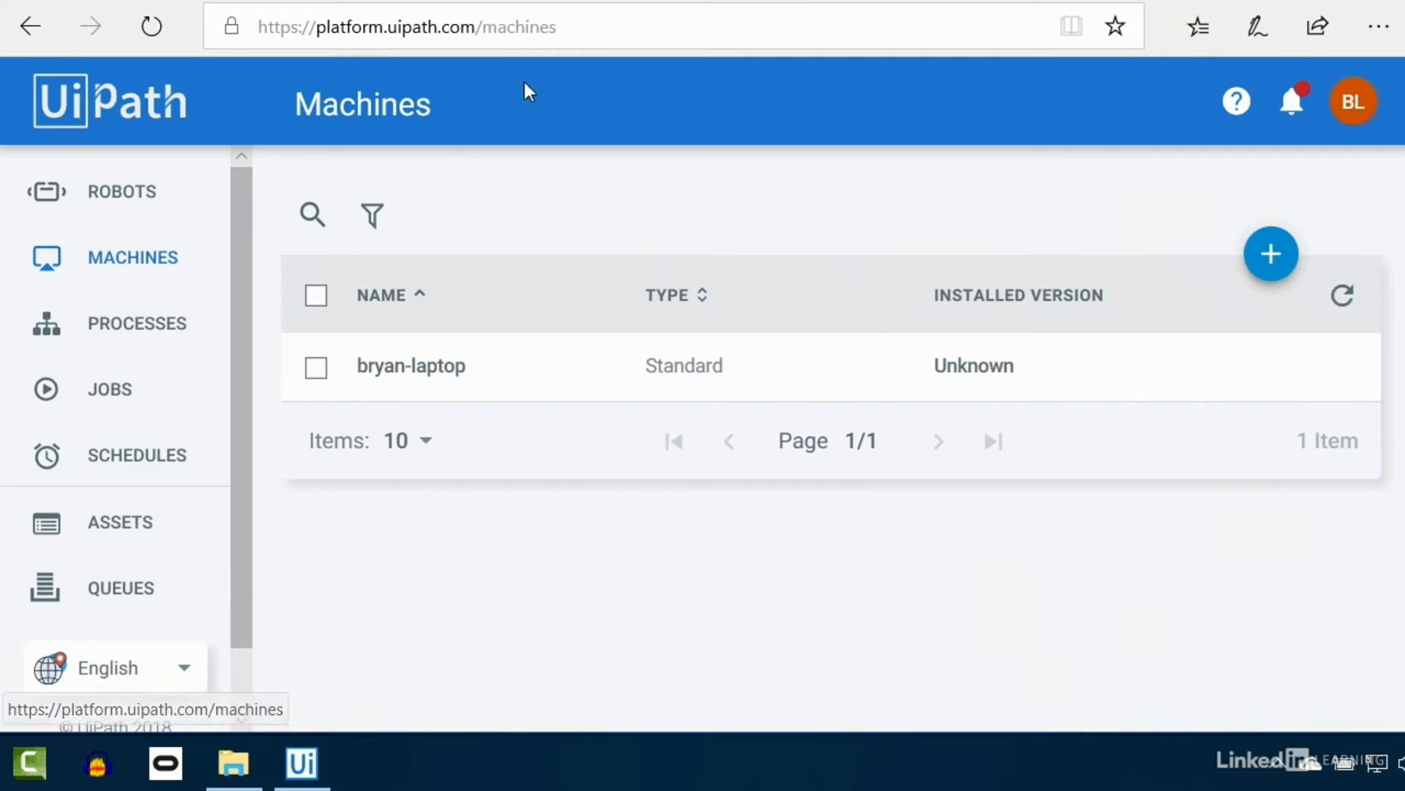
click(102, 193)
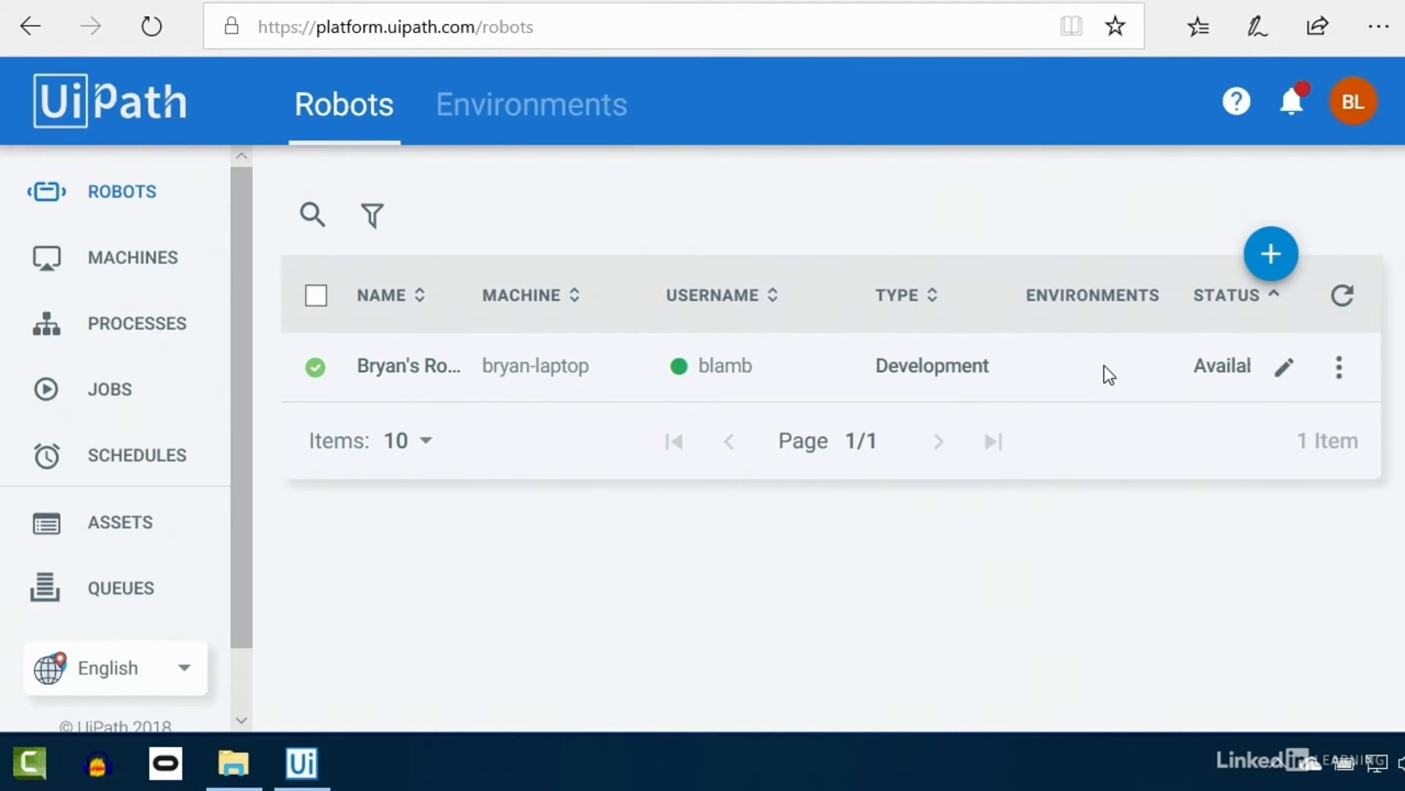
click(1288, 372)
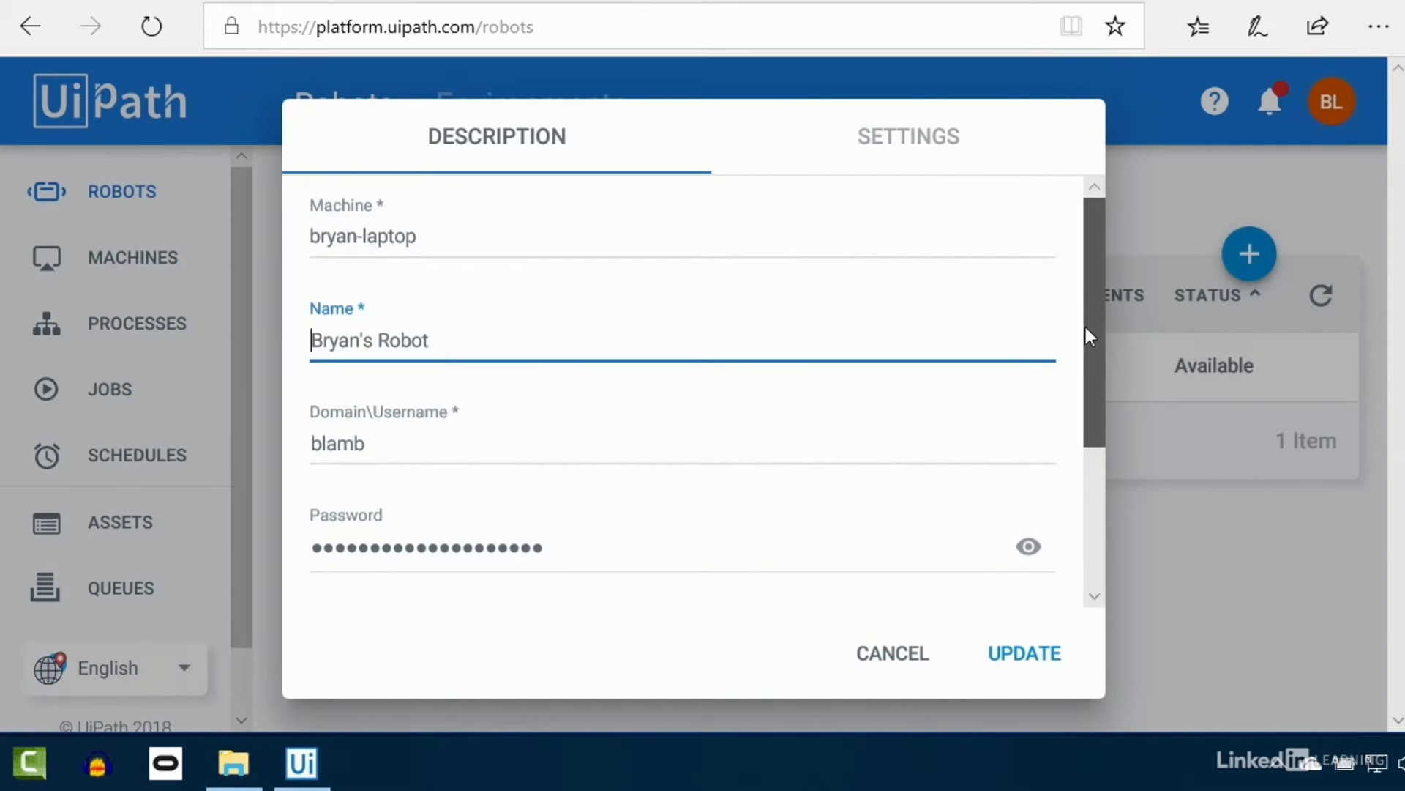
mouse_move(1086, 327)
mouse_down()
mouse_move(1086, 471)
mouse_move(1083, 199)
mouse_up()
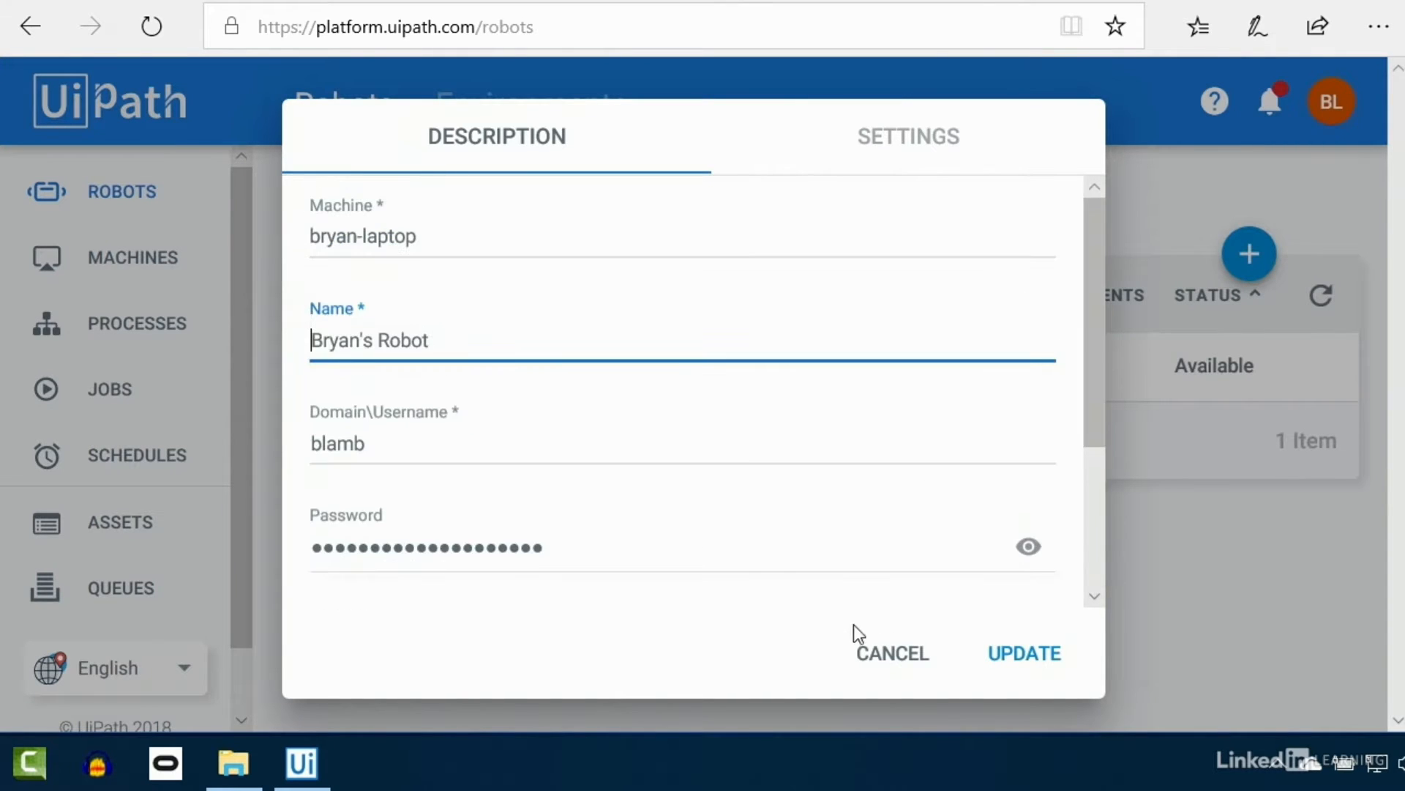
click(883, 664)
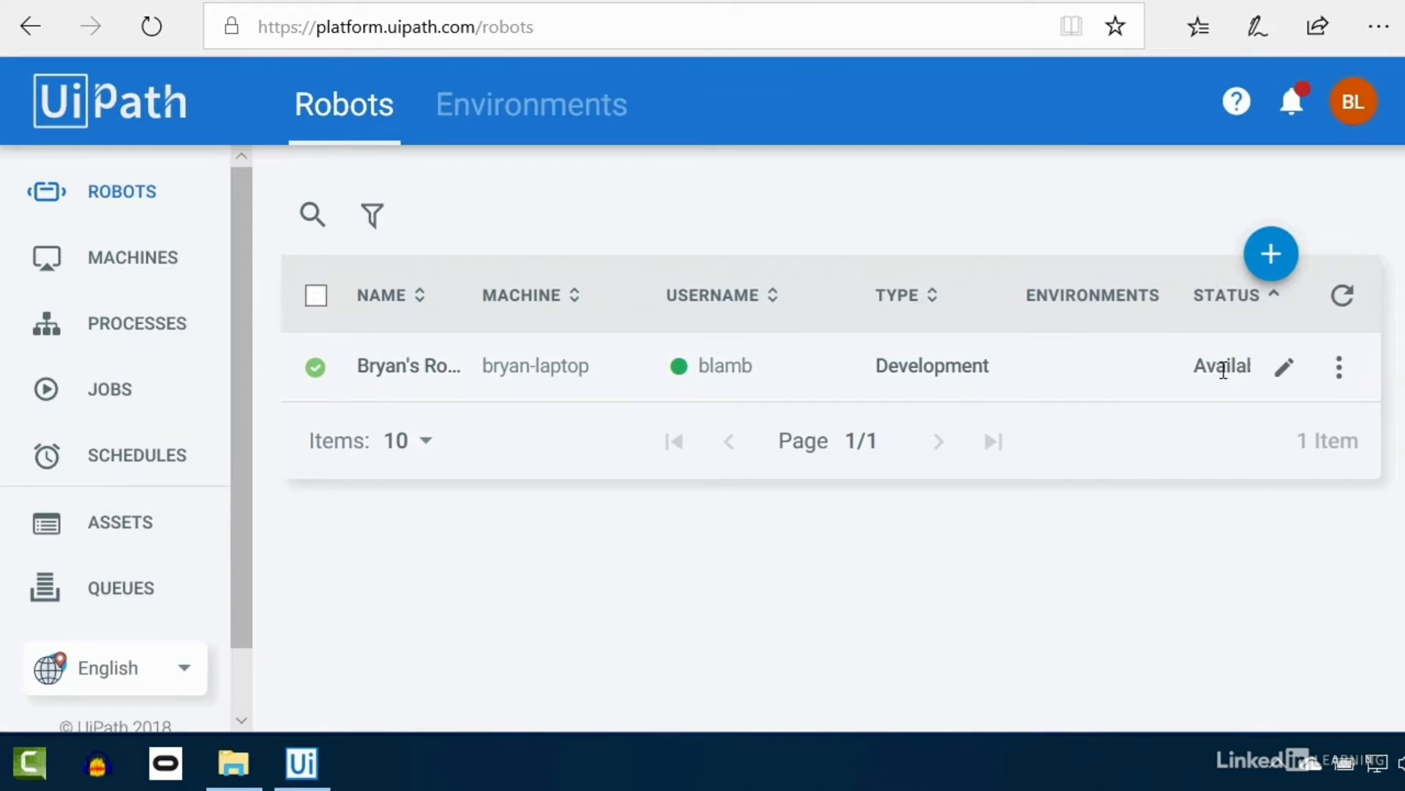
click(1340, 384)
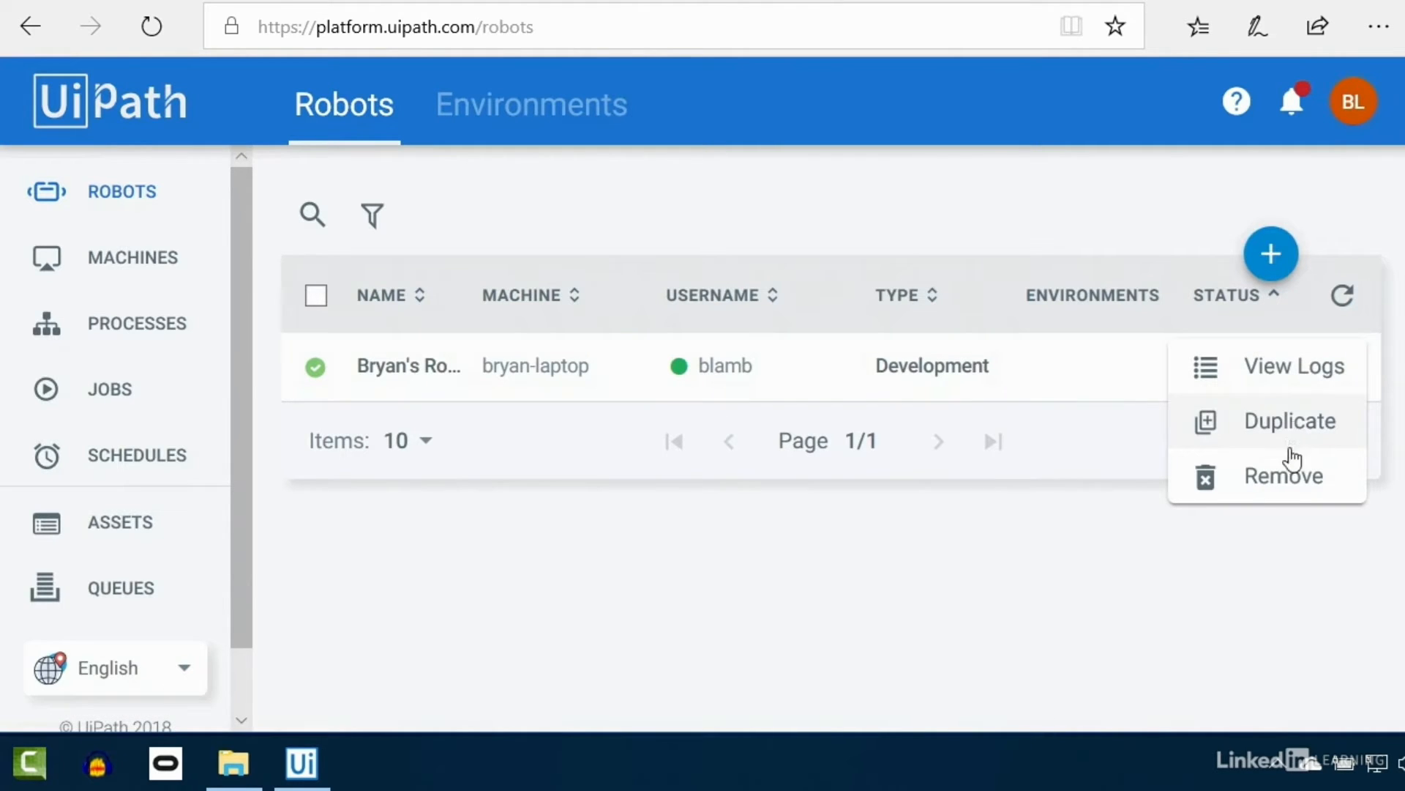
click(1149, 553)
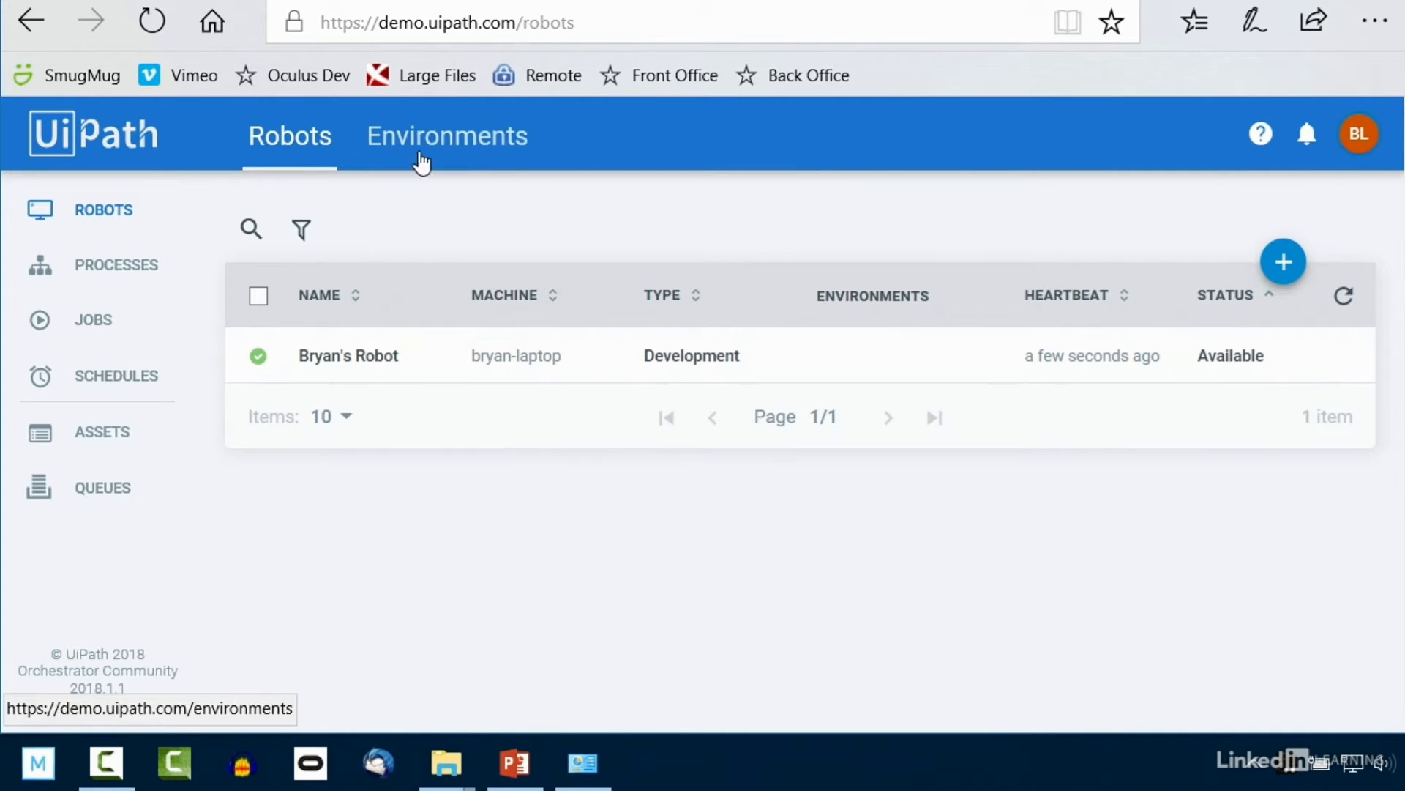
Step: Create a Dev environment described as 'A development environment'
click(454, 146)
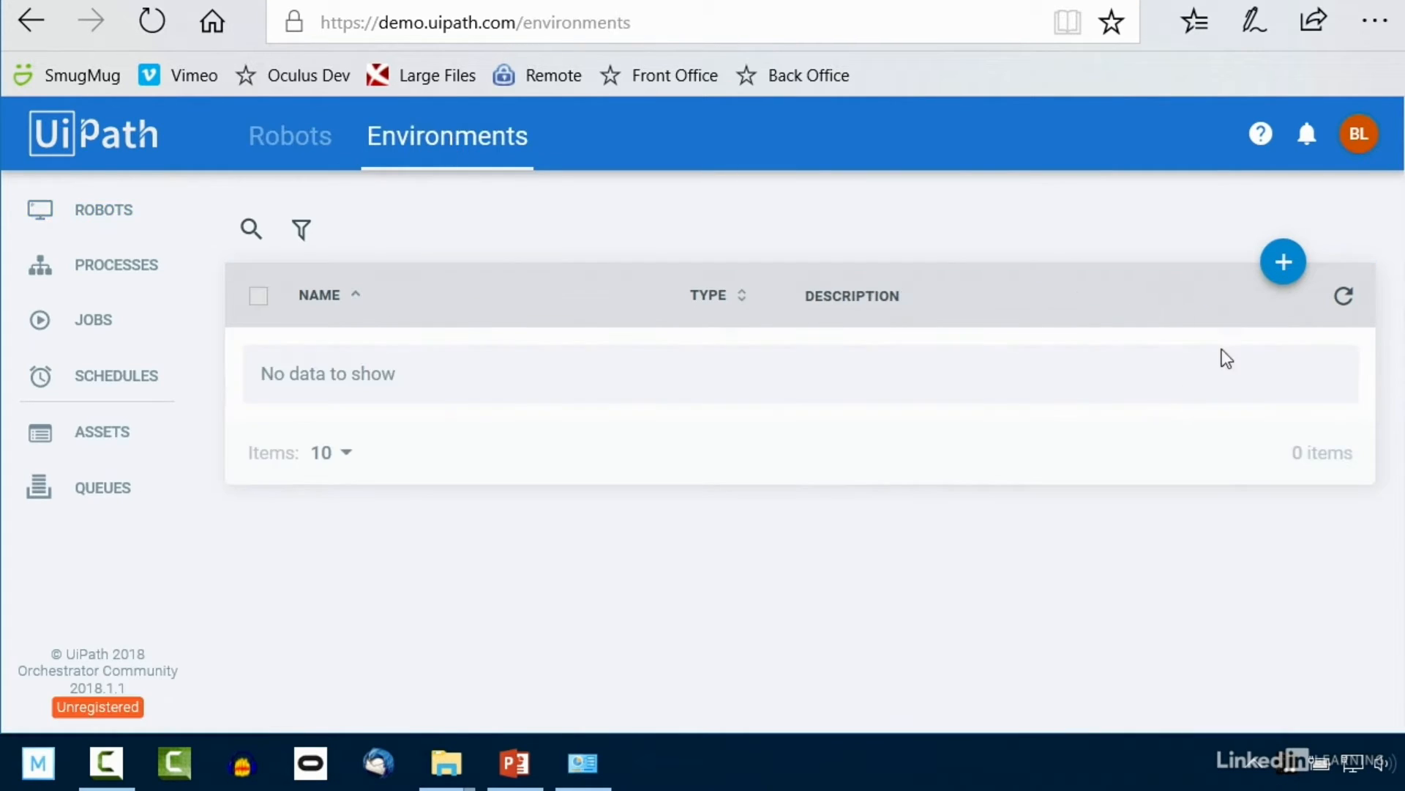
click(1281, 266)
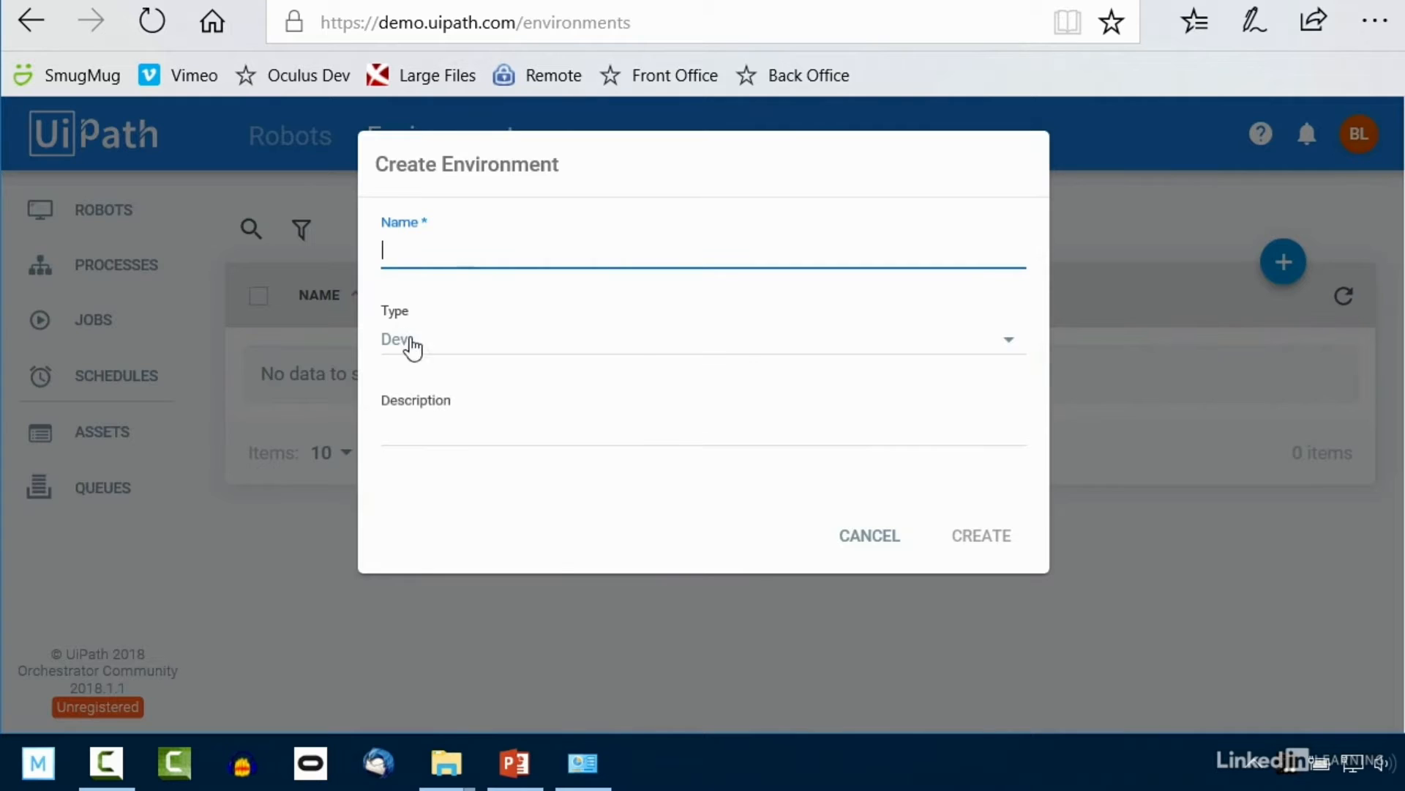
click(443, 344)
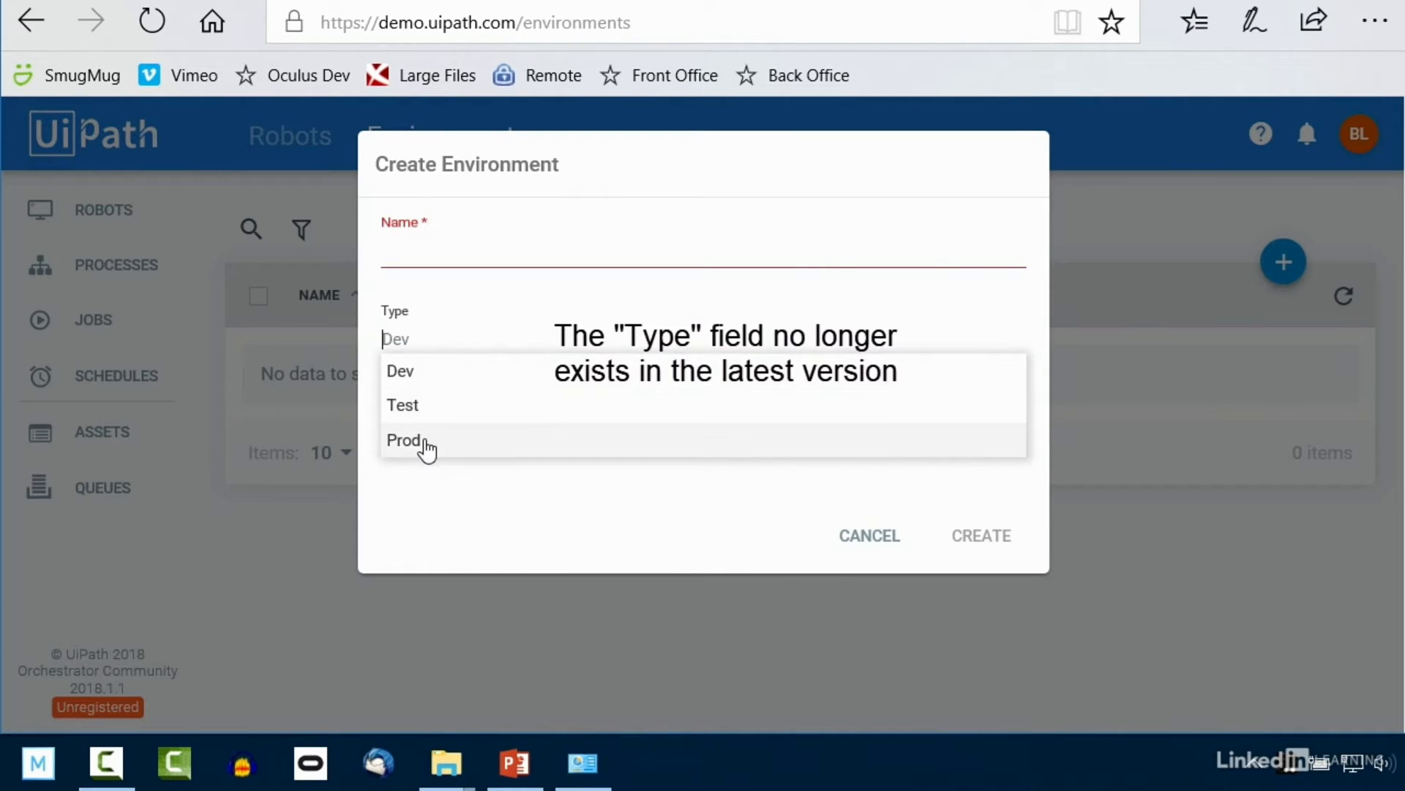
click(458, 249)
text(Dev)
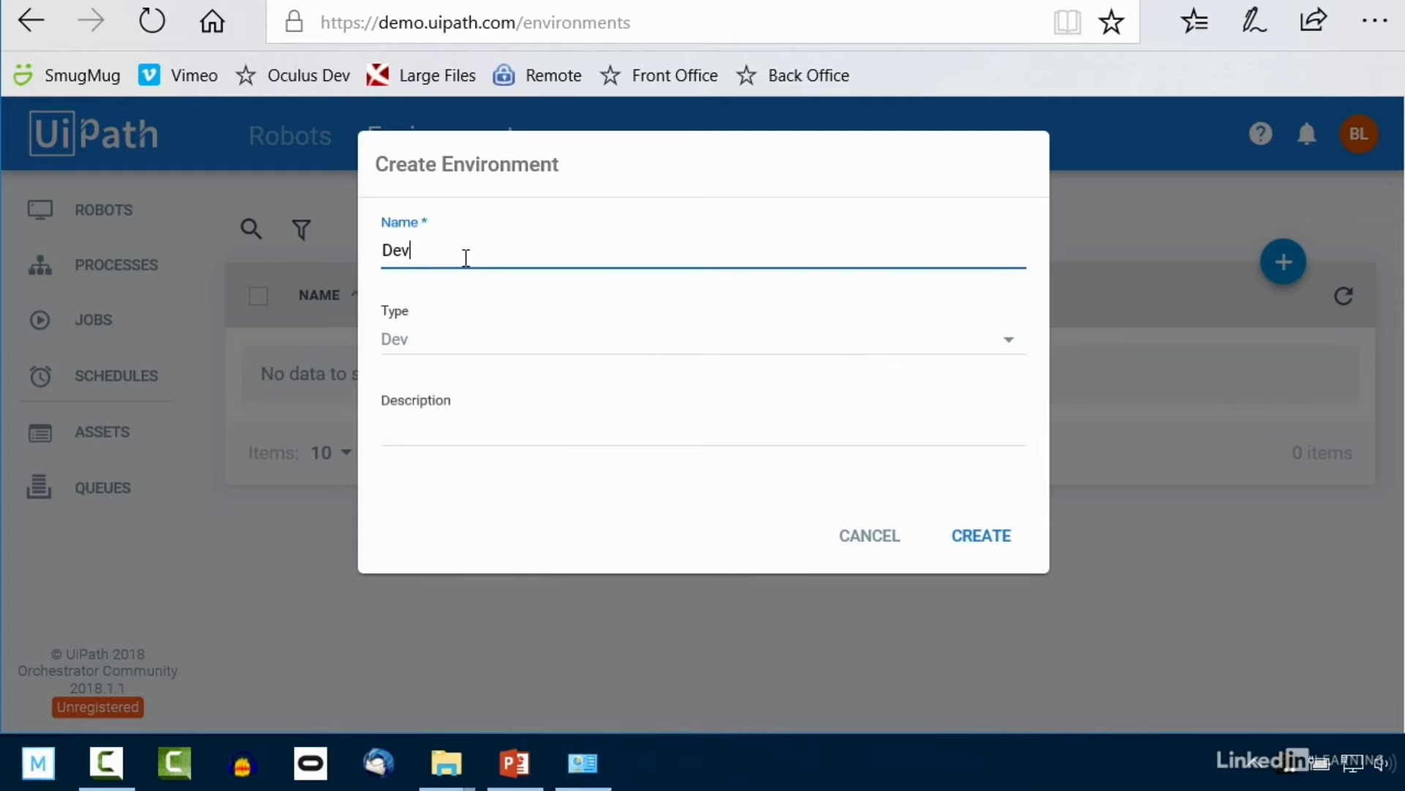
click(462, 436)
text(A development)
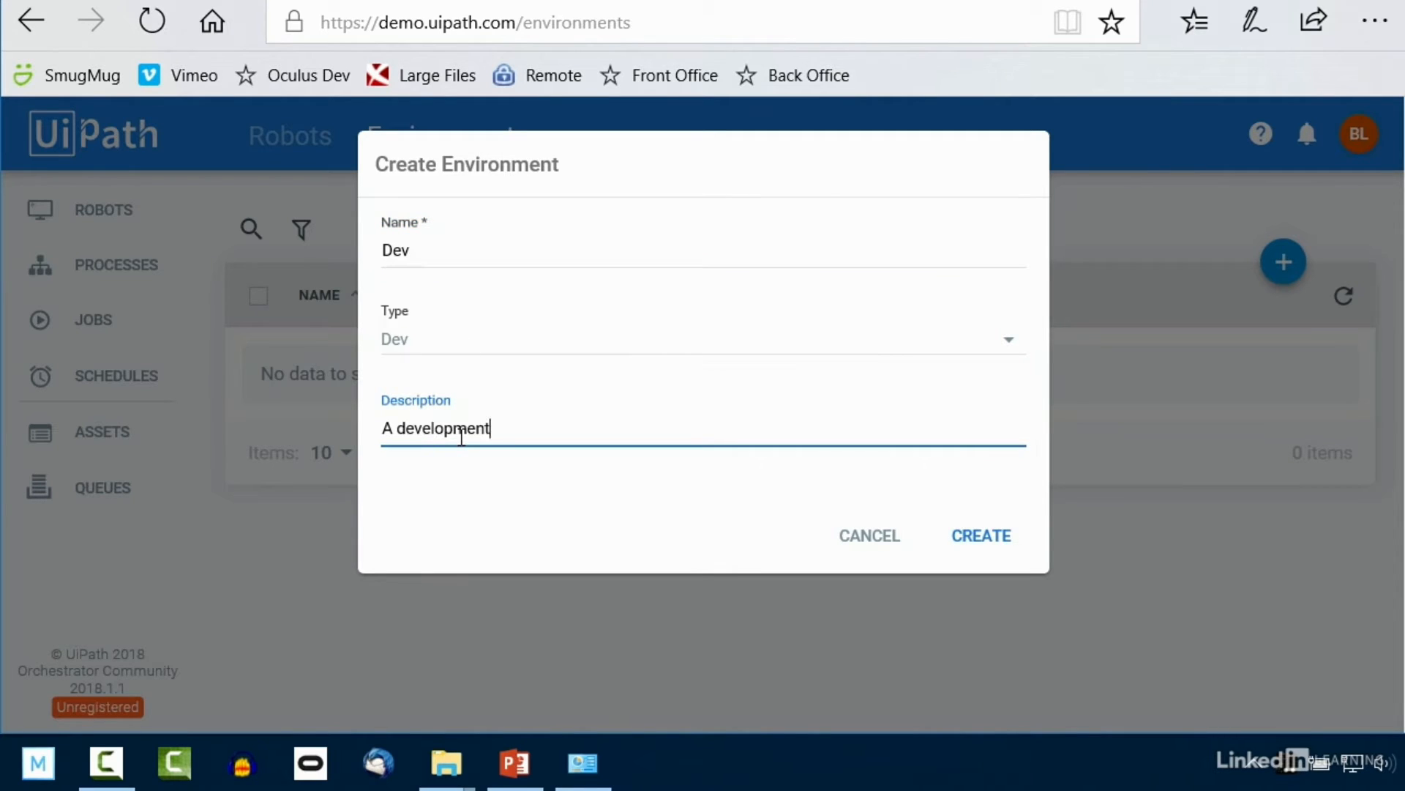
text( environment)
click(965, 542)
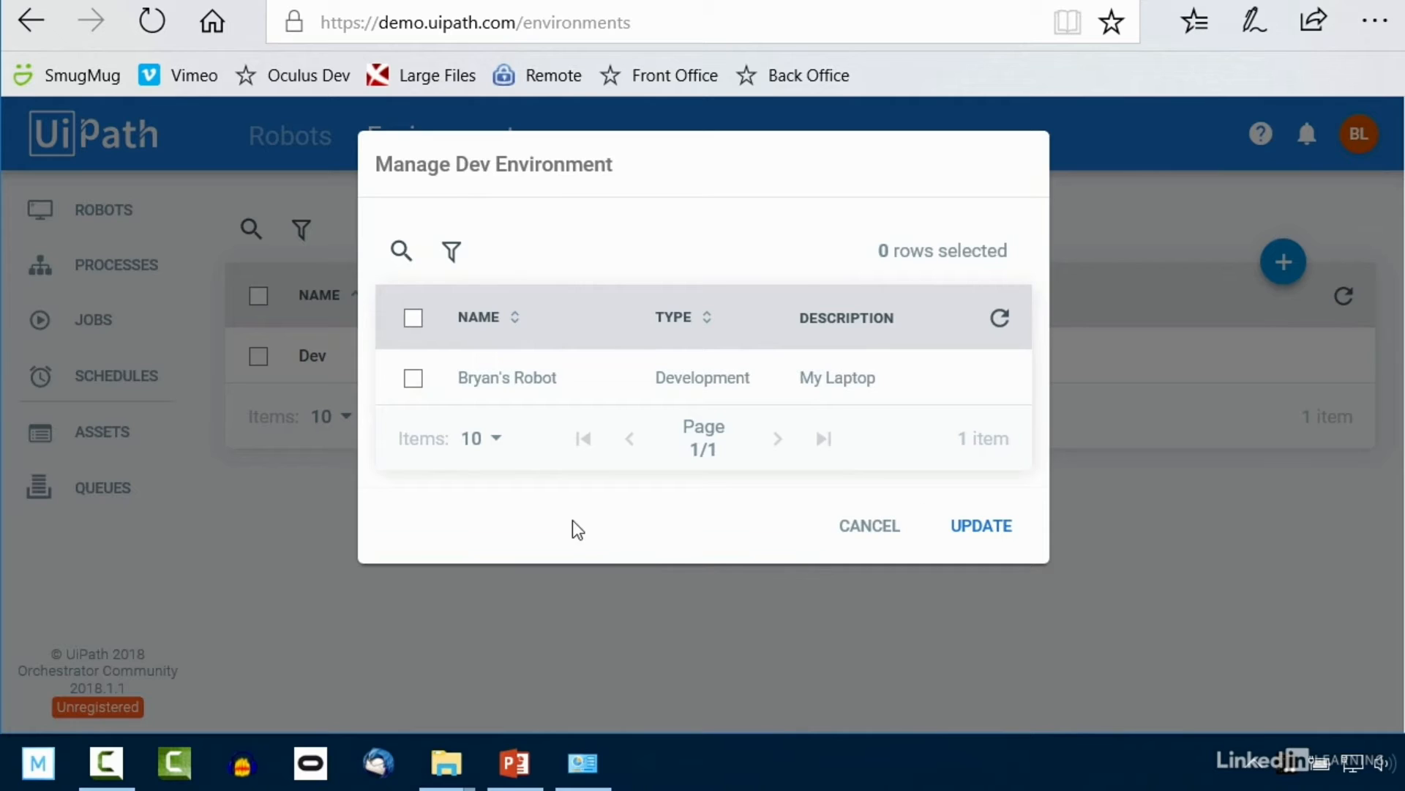
Step: Add the laptop's robot to the Dev environment and review its settings and members
click(411, 383)
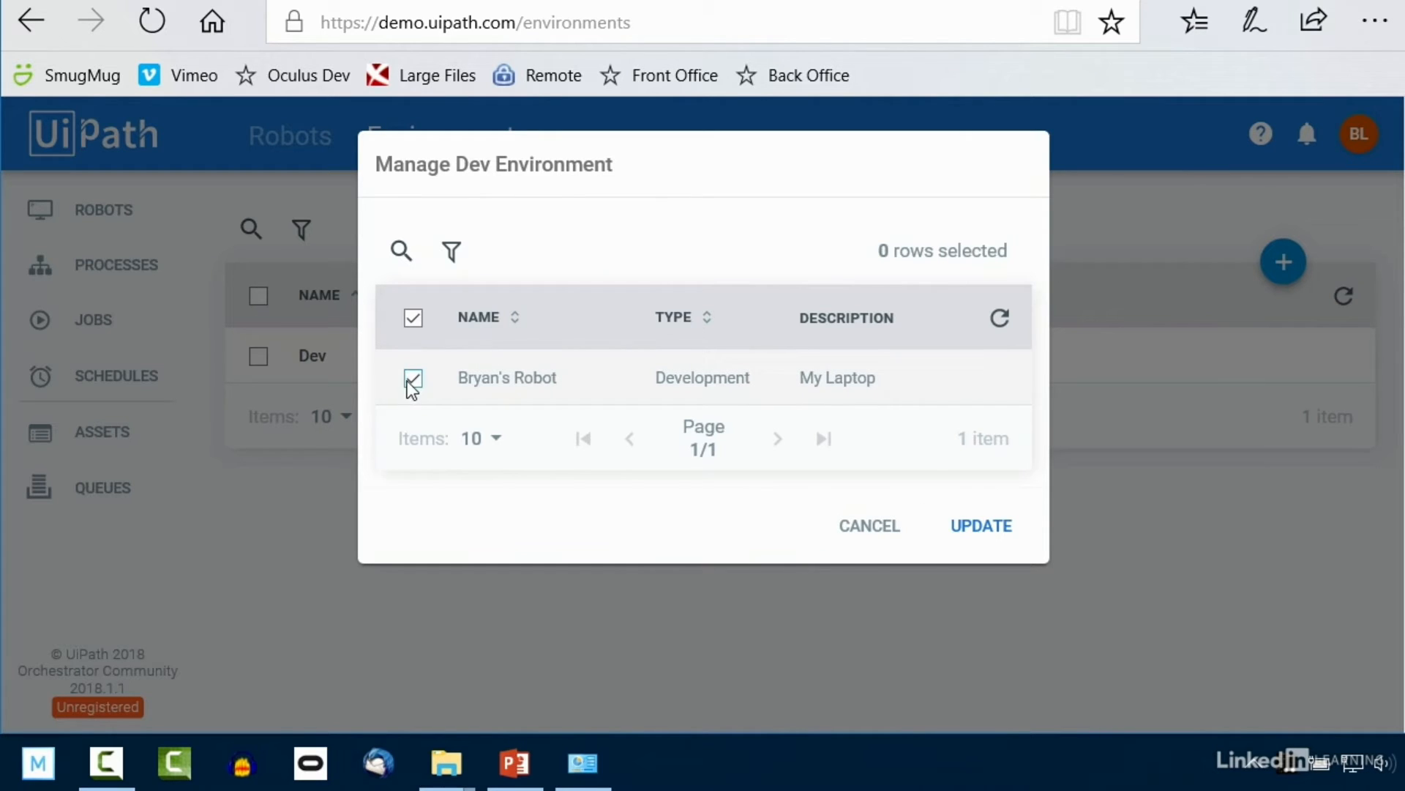
click(986, 537)
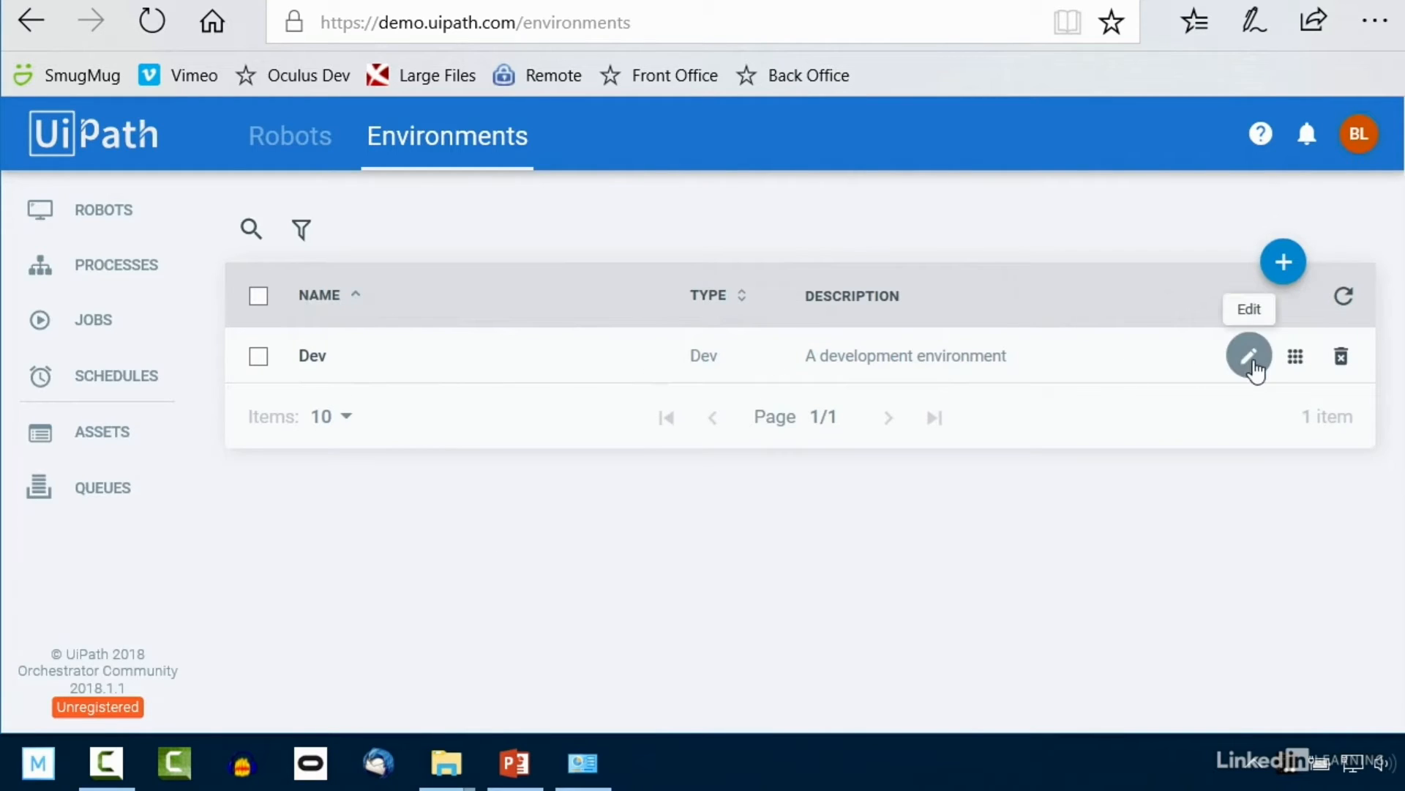
click(1253, 363)
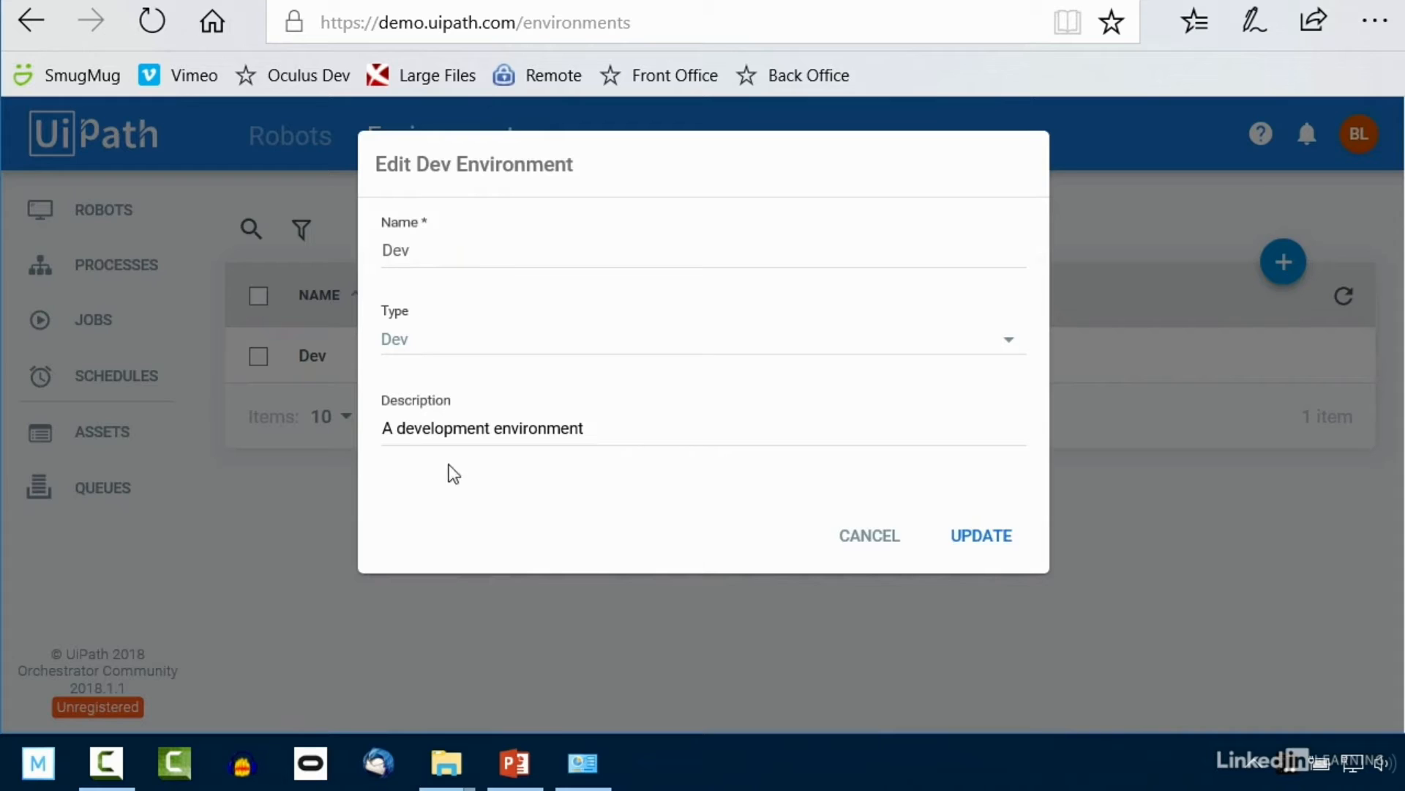
click(893, 541)
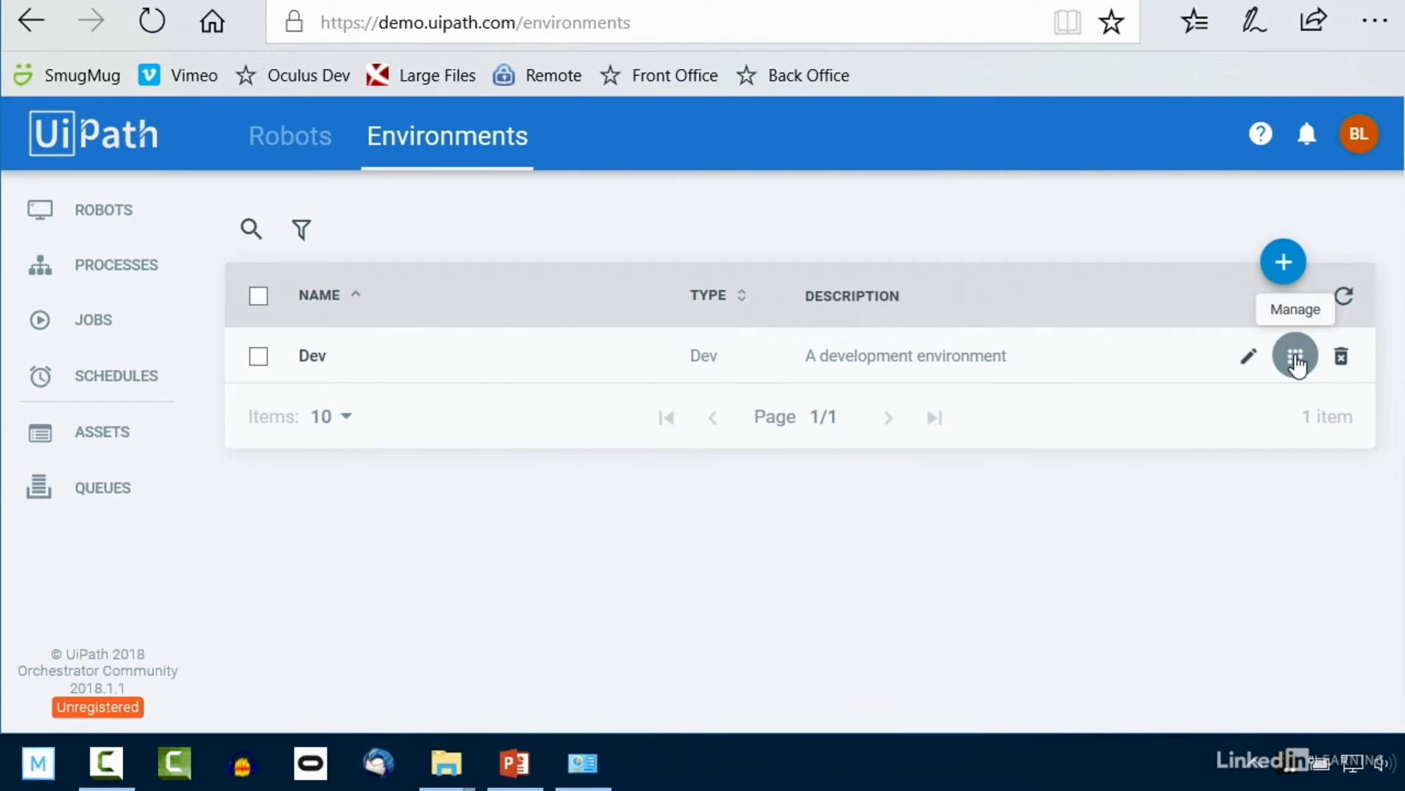
click(1296, 359)
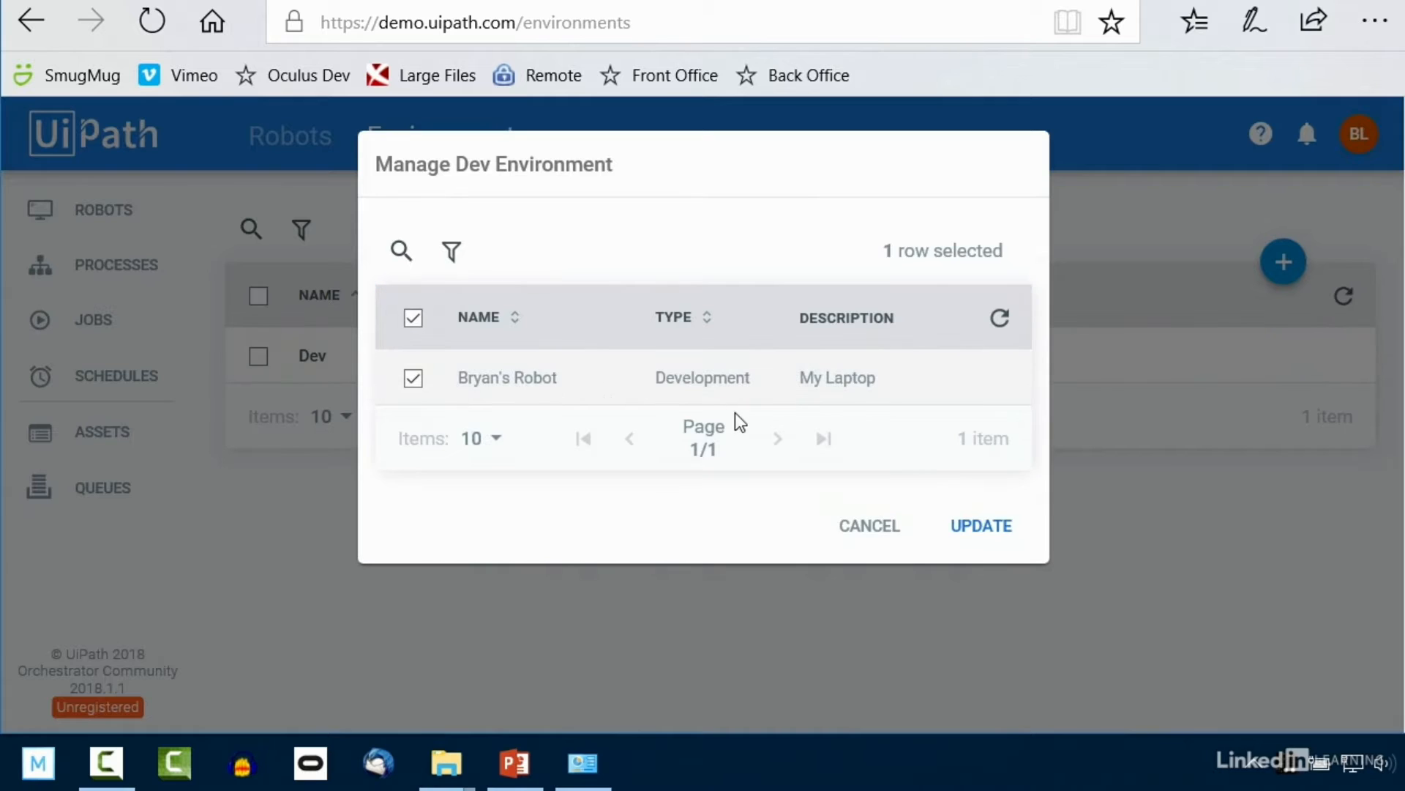
click(887, 540)
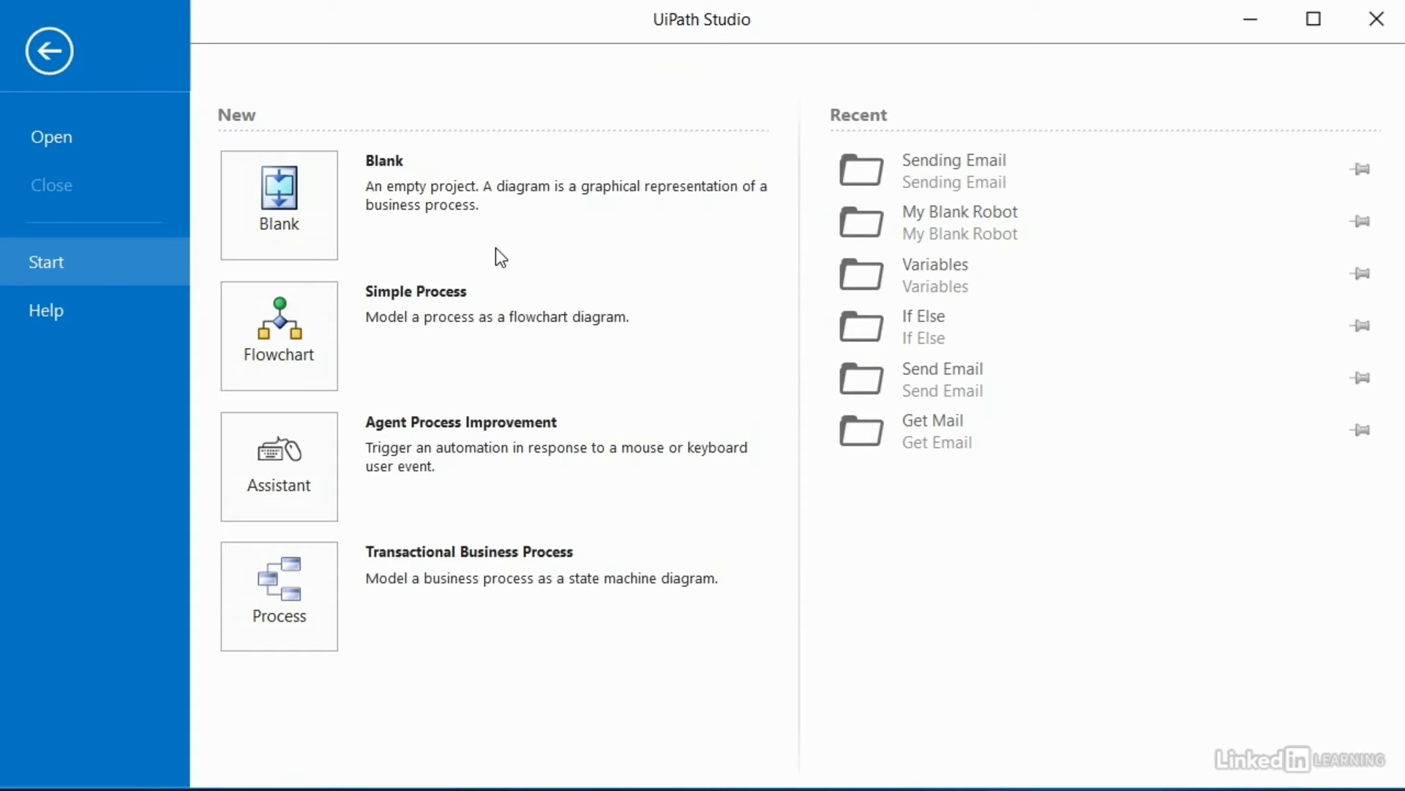
Step: Create a blank project named 'My Remote Robot' with 'My Remote Robot' as its description
click(279, 205)
text(My Remote Ro)
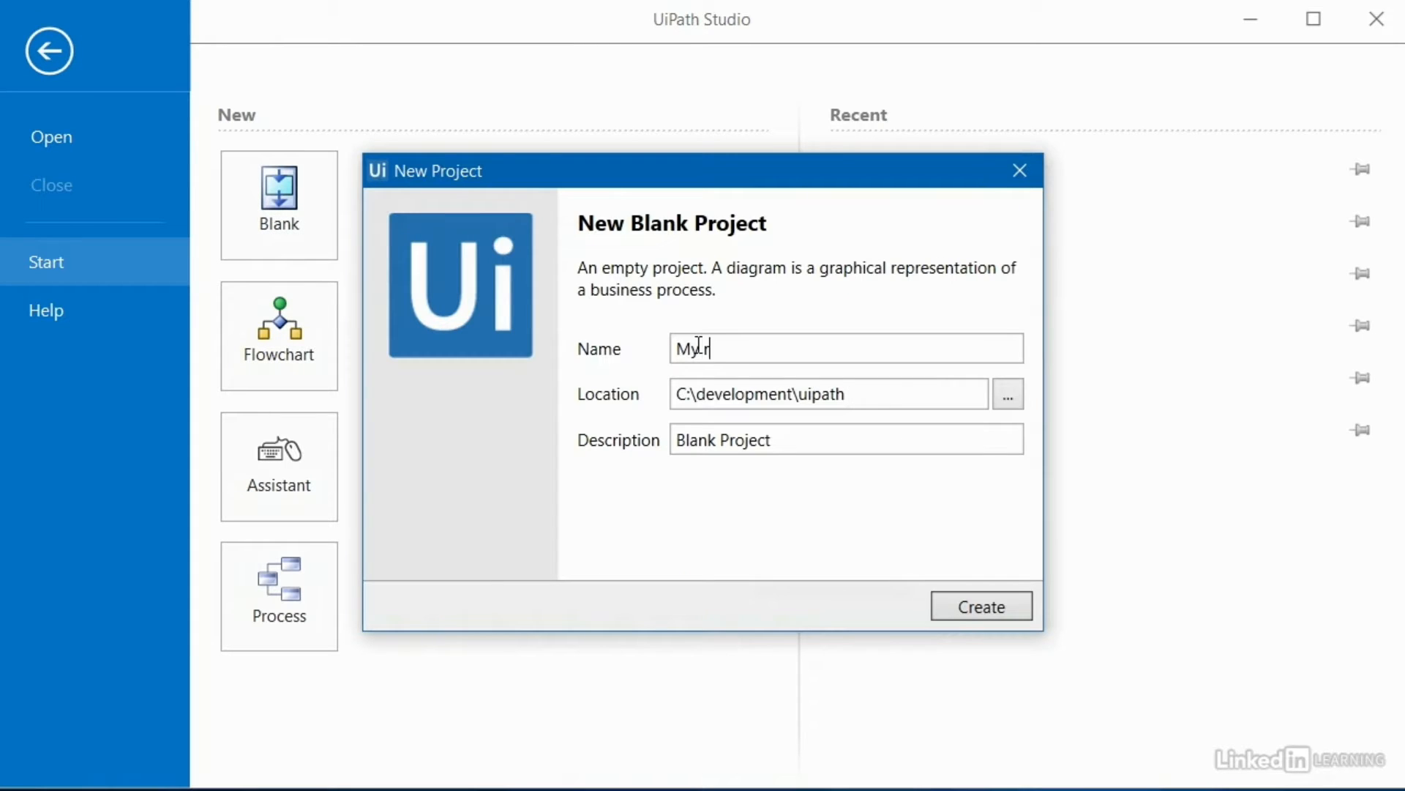
text(bot)
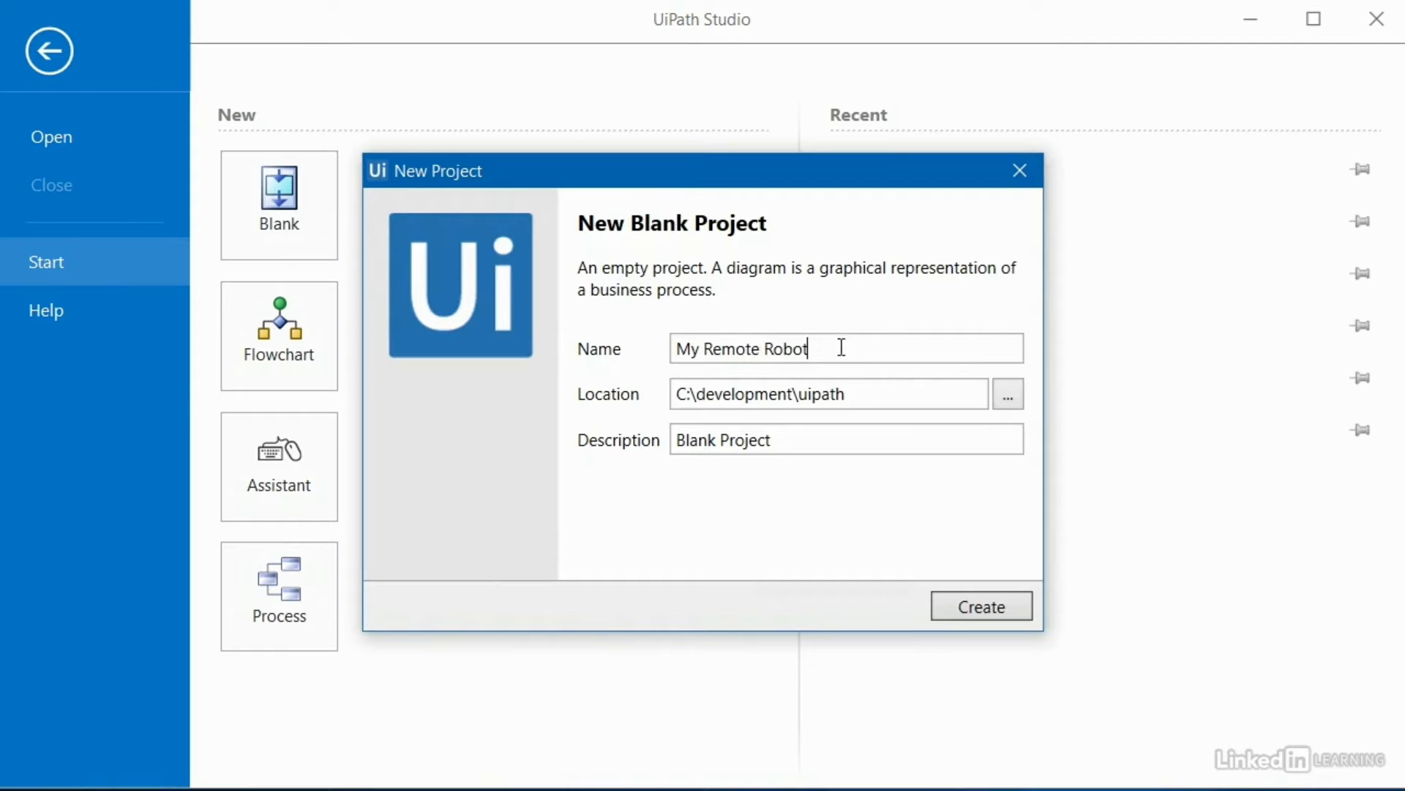
drag(840, 349, 658, 349)
key(ctrl+c)
click(744, 439)
key(ctrl+v)
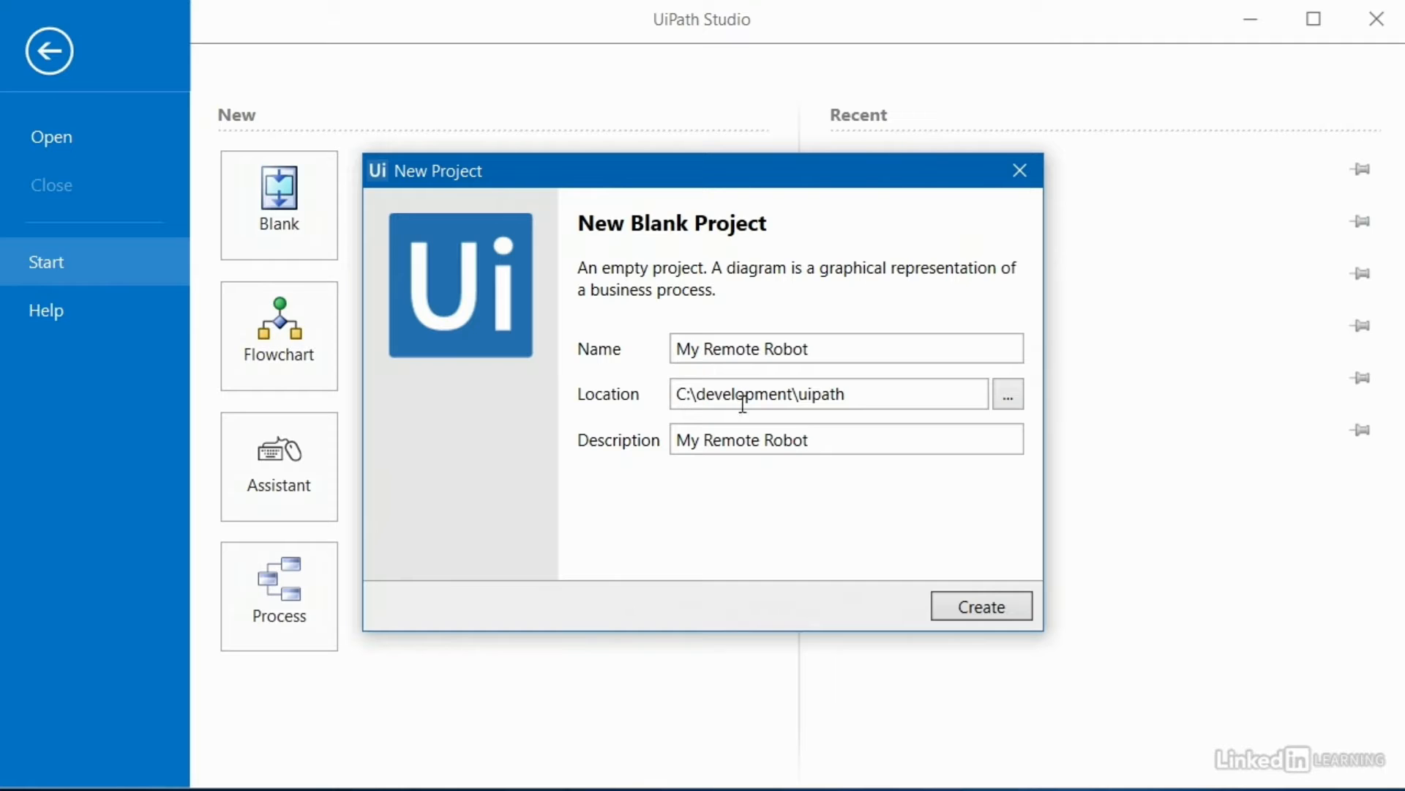
click(973, 608)
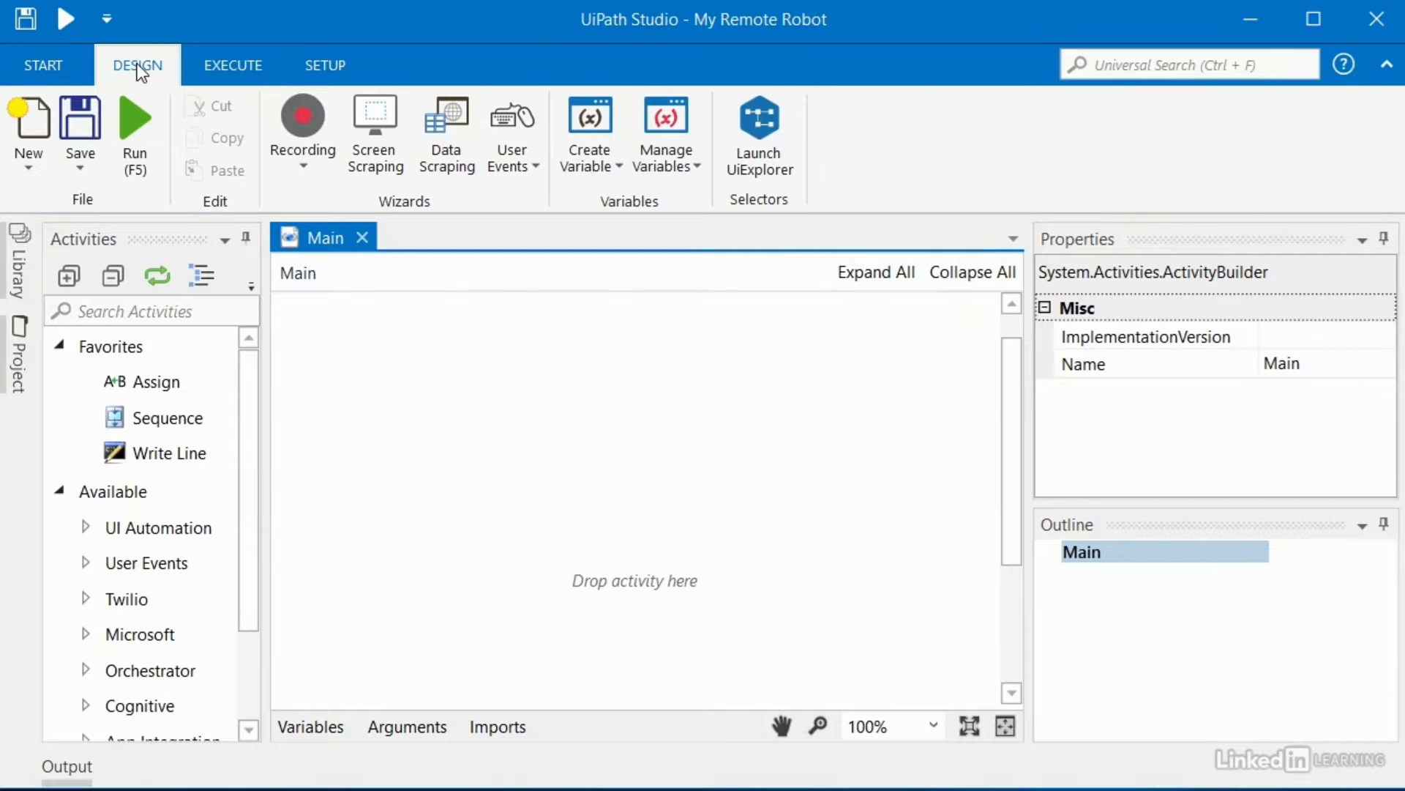
Step: Collapse the ribbon and drop a Sequence named 'Remote robot stuff' into Main
double_click(138, 66)
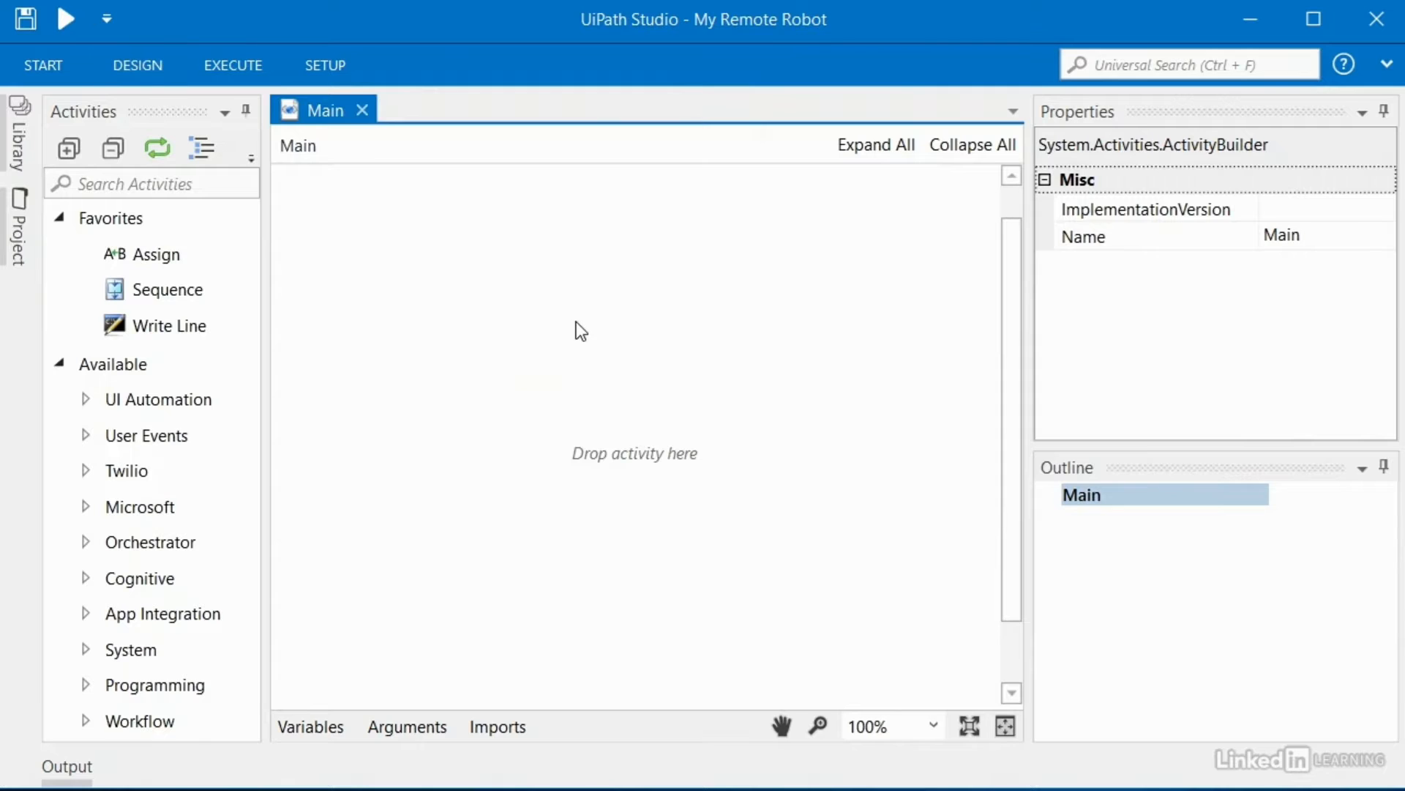
click(178, 182)
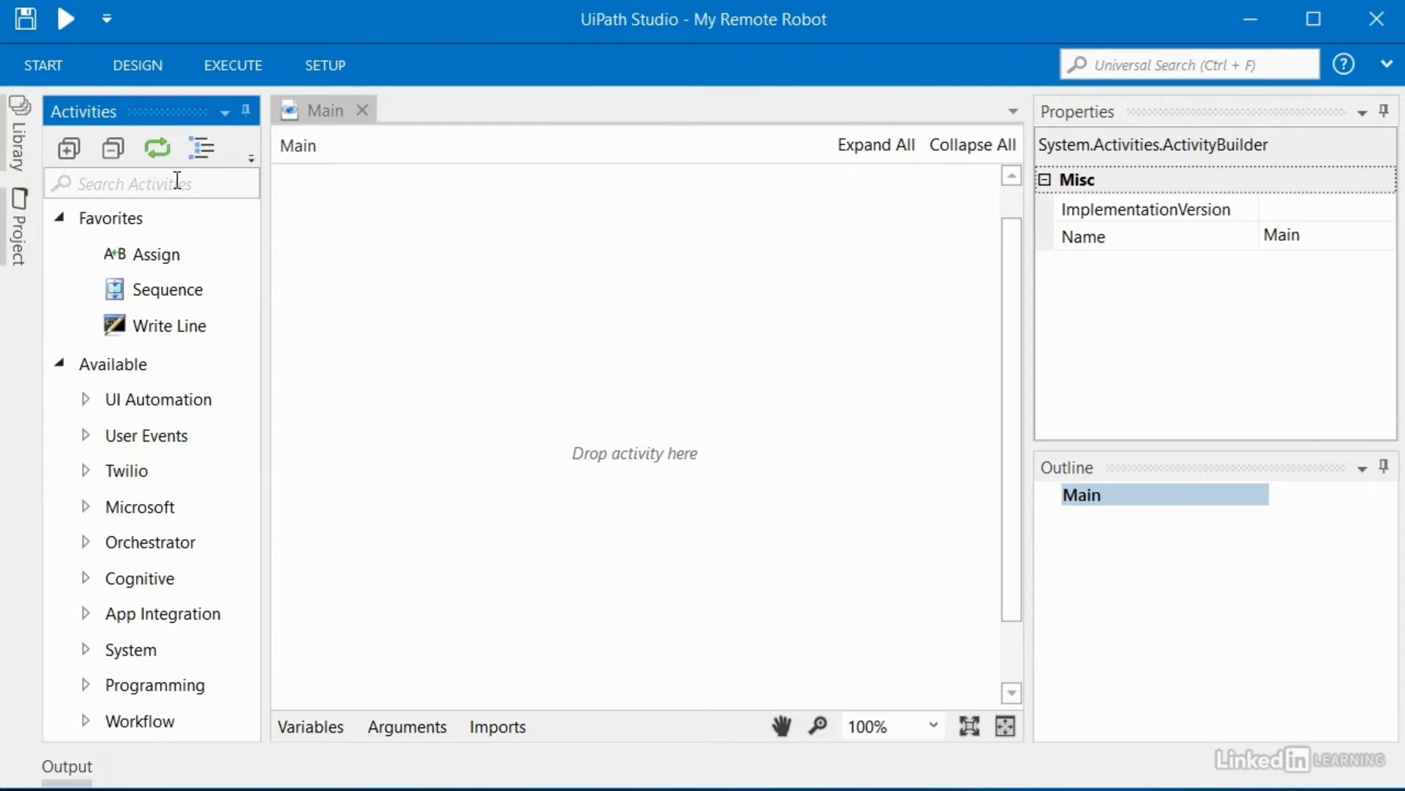
text(seq)
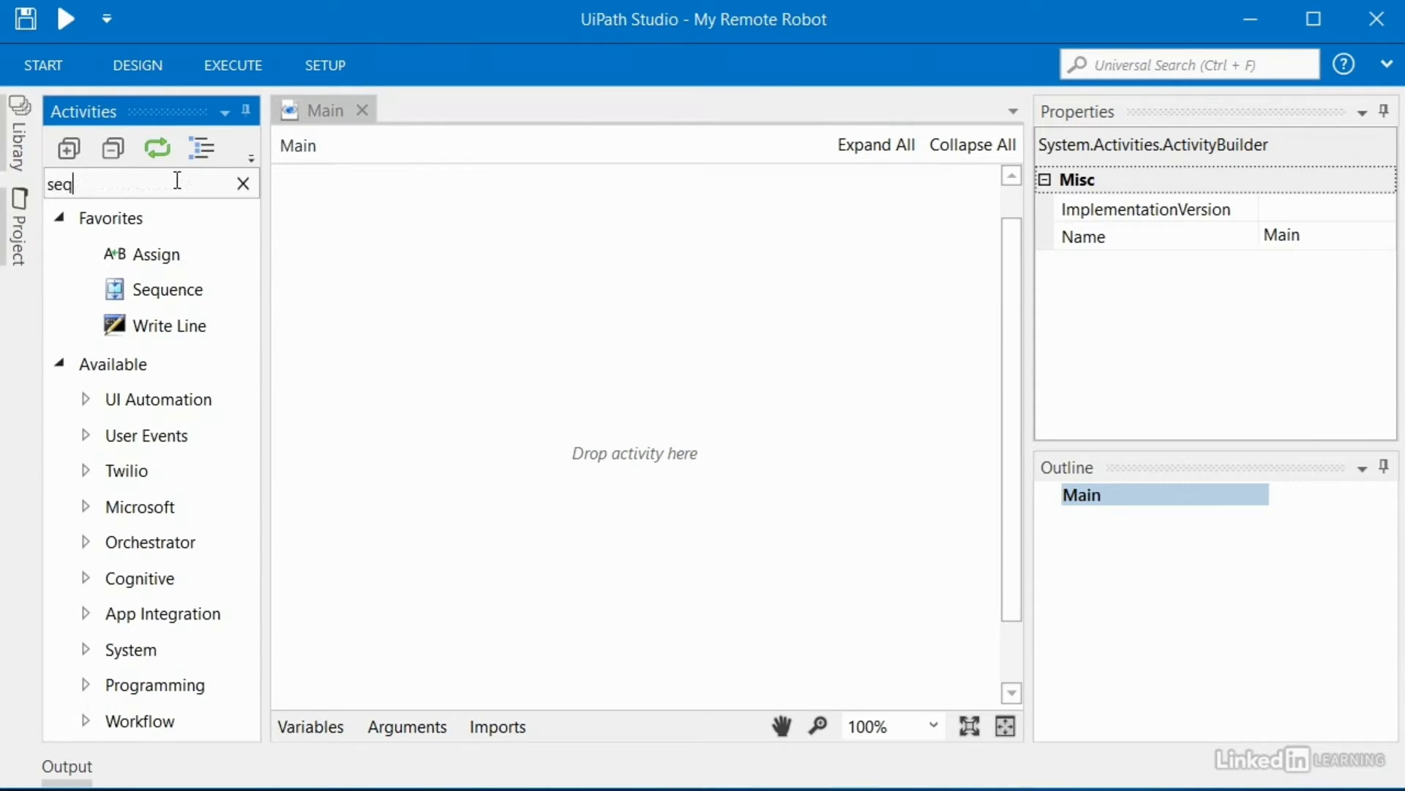
drag(157, 253, 645, 343)
click(656, 381)
key(BackSpace)
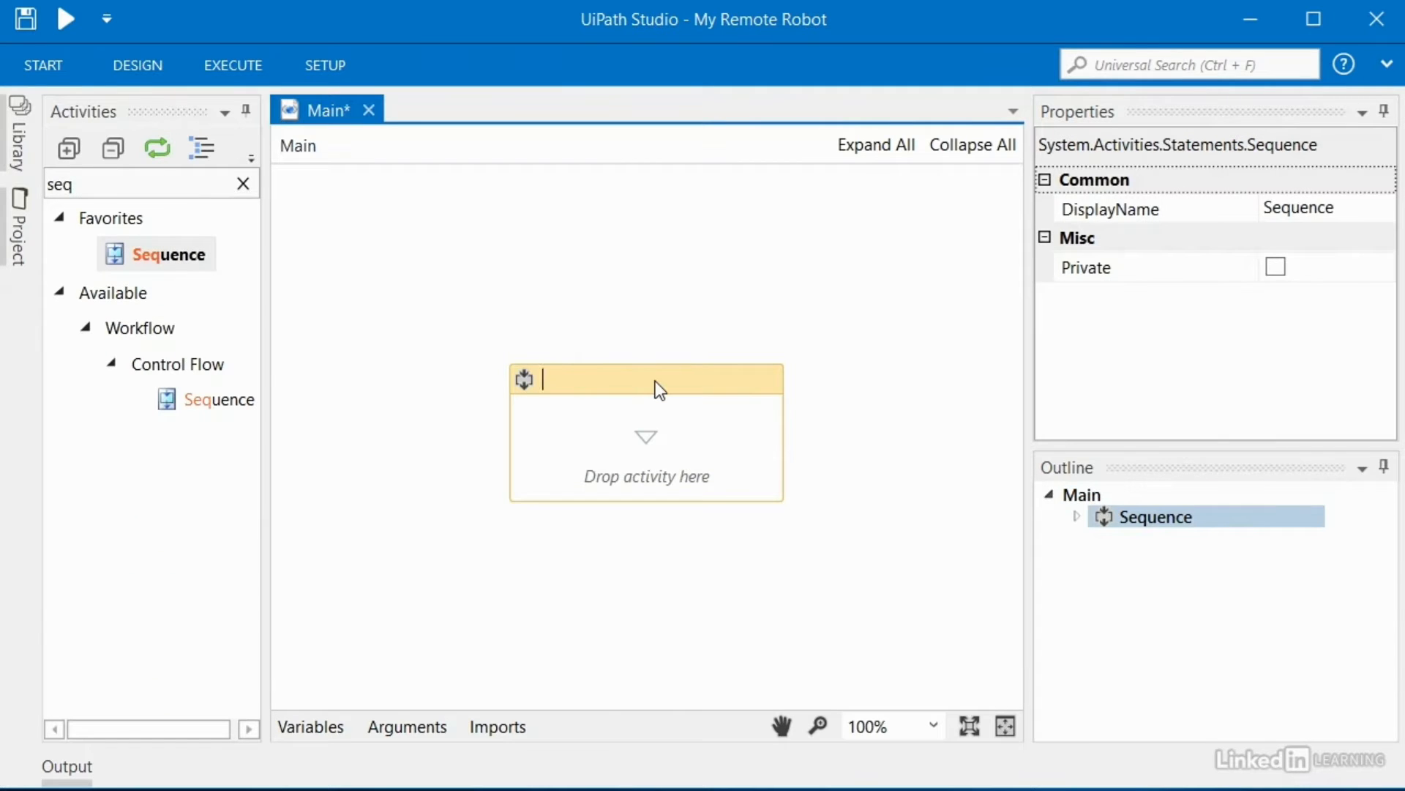
text(Remote robot stuff)
key(Return)
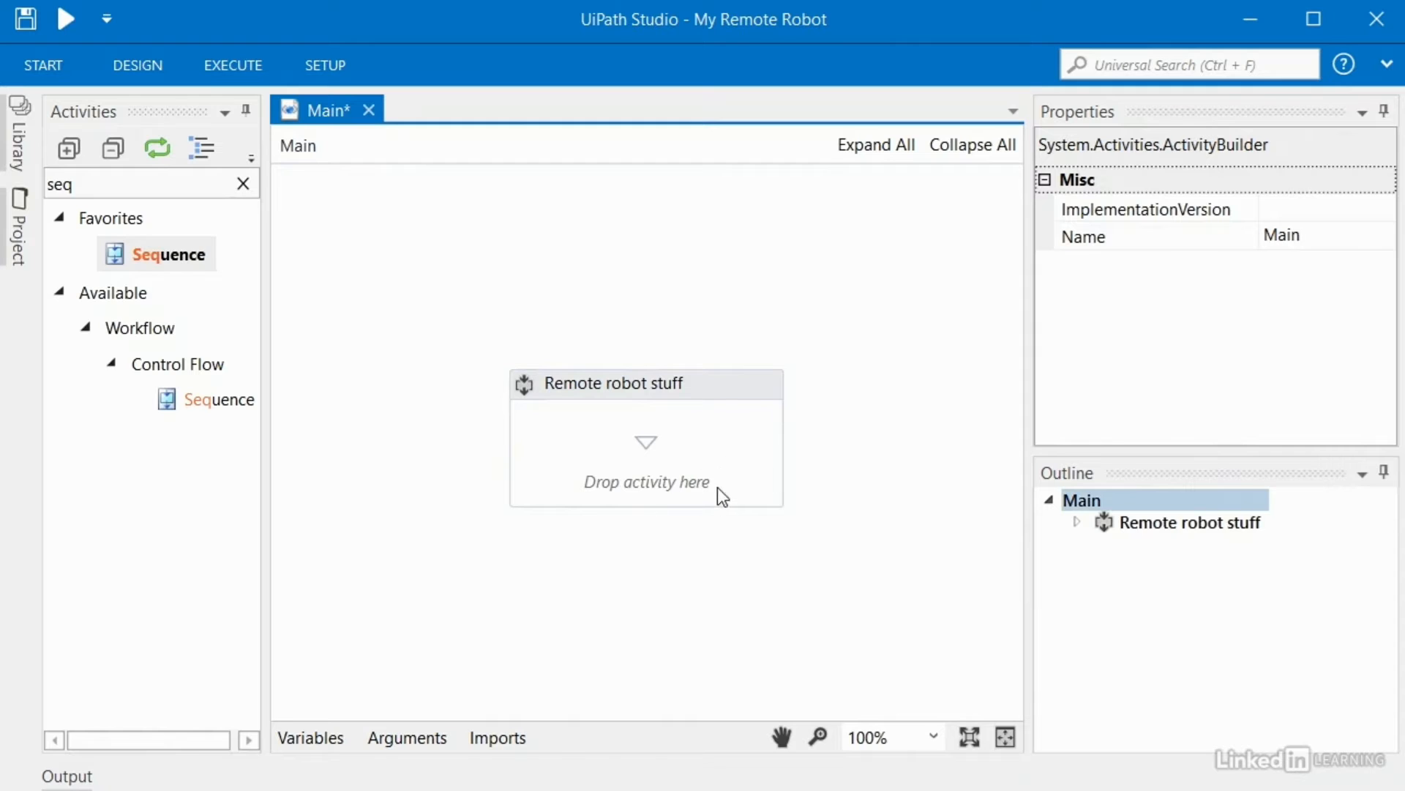
click(59, 187)
Step: Add a Message Box showing "Hello from Orchestrator!" to the Remote robot stuff sequence
text(message box)
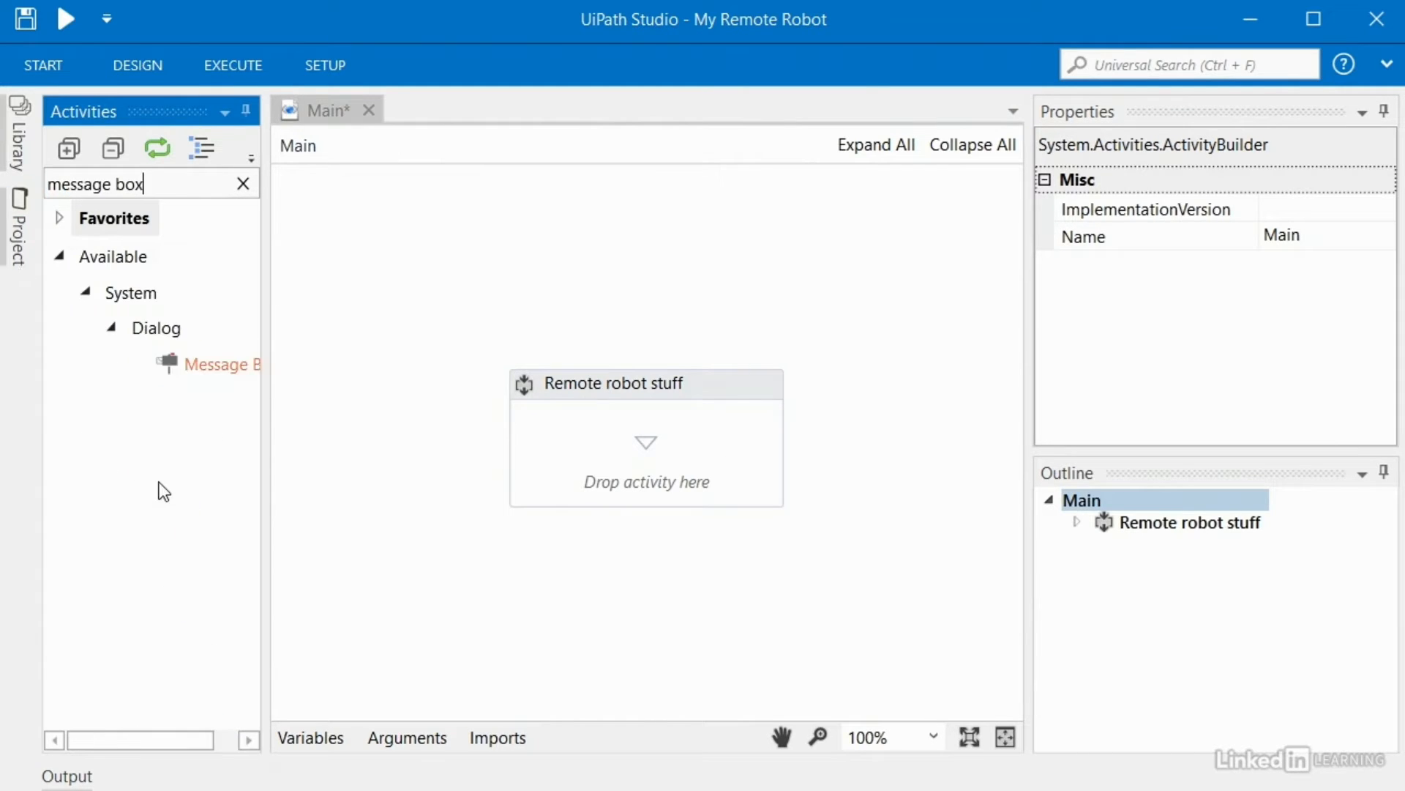
drag(177, 366, 658, 477)
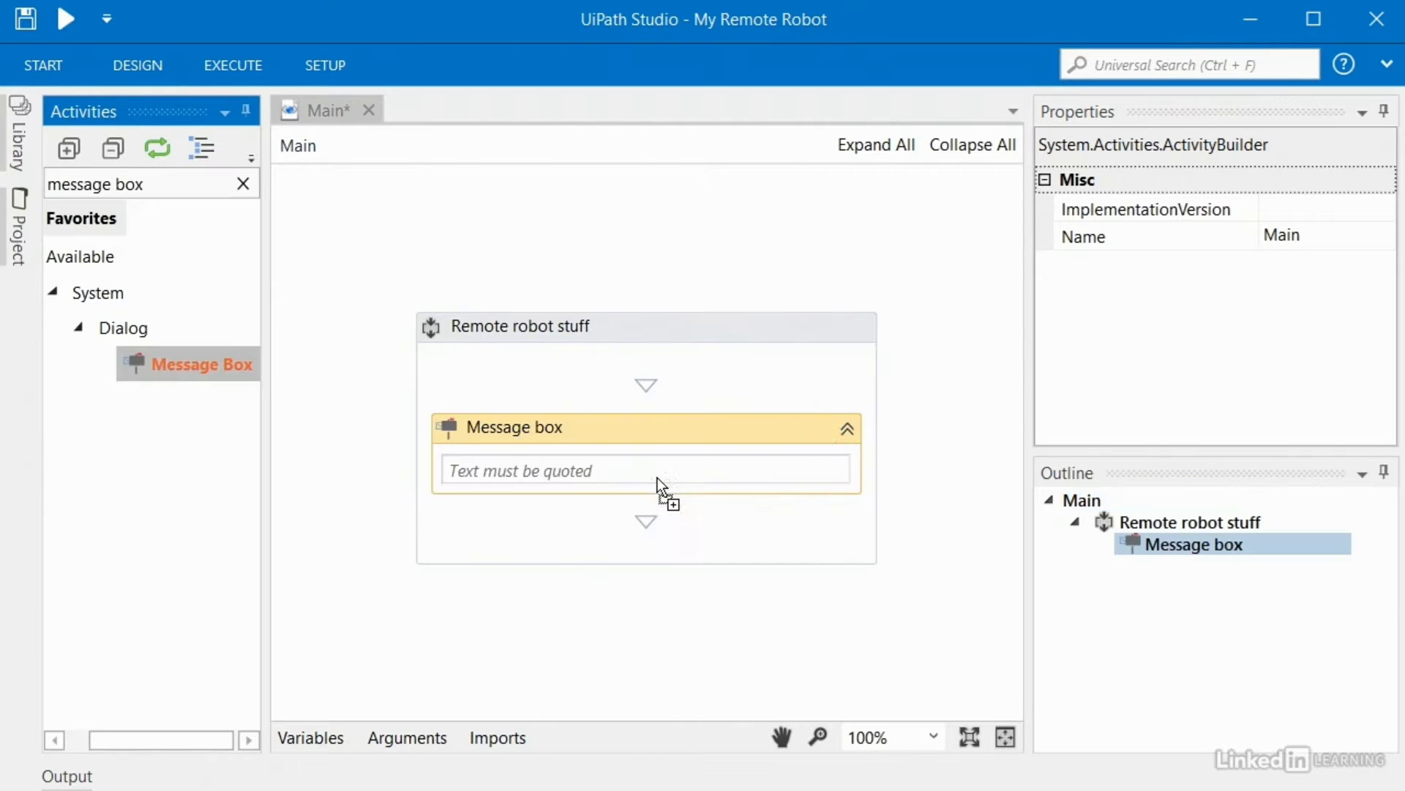
click(595, 462)
text(")
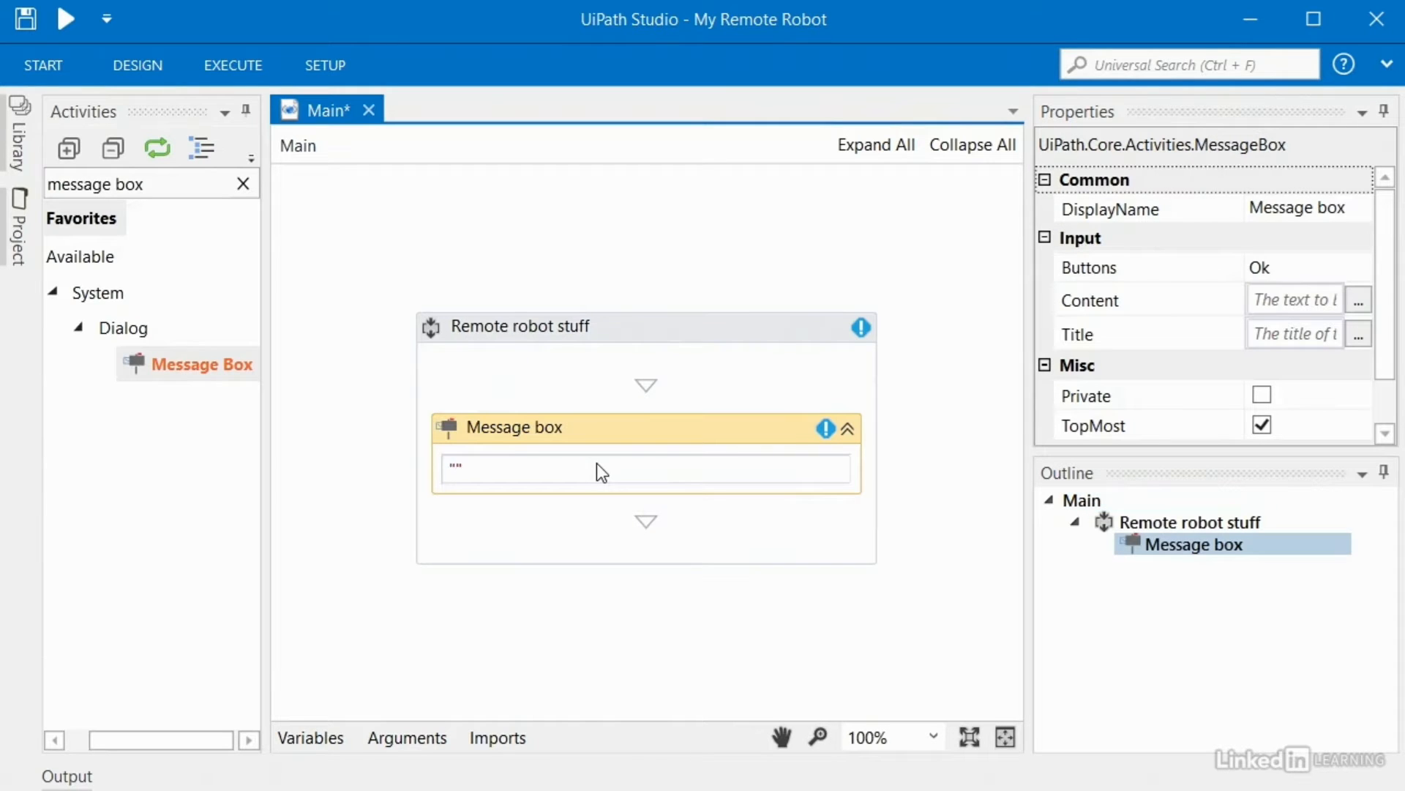
text(Hello from Orchestrator!)
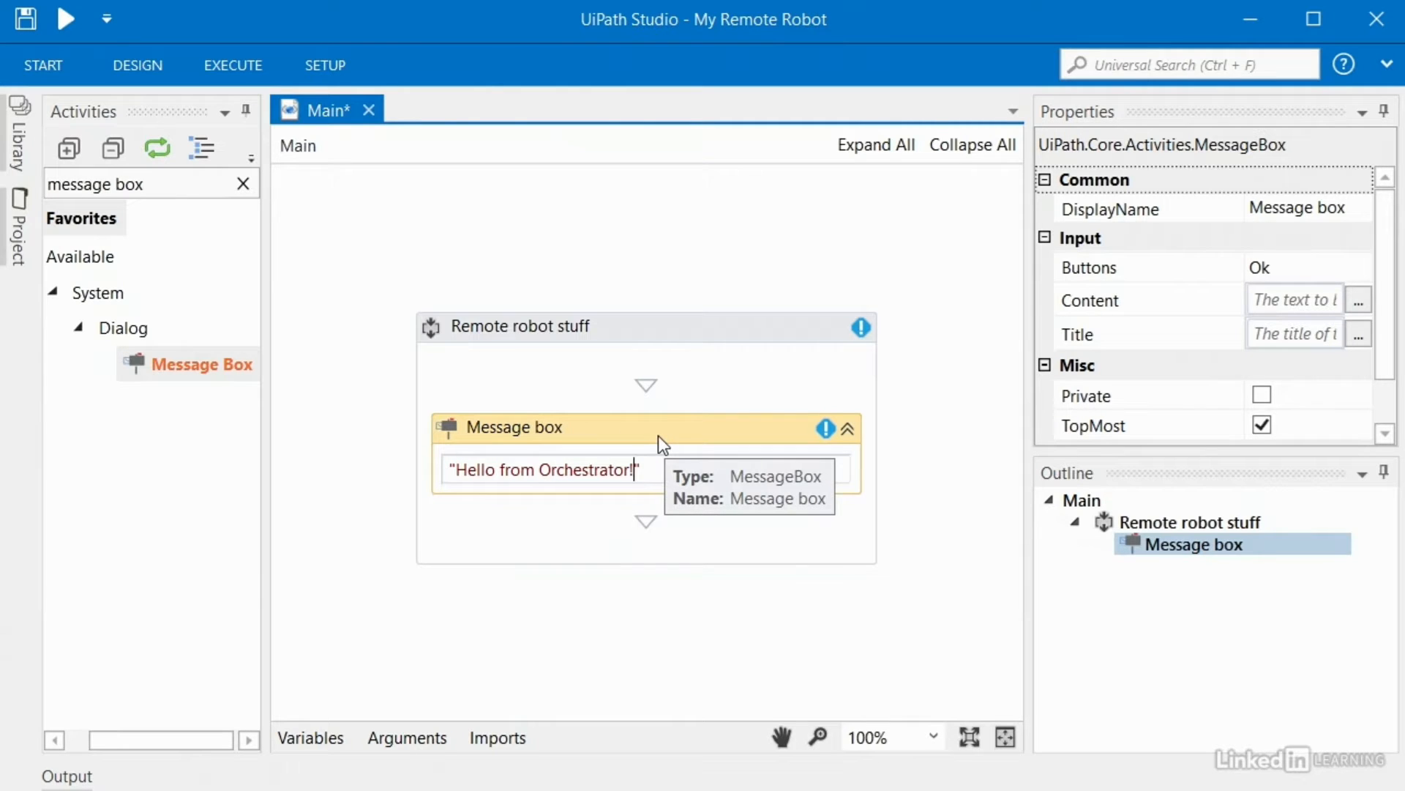
click(715, 539)
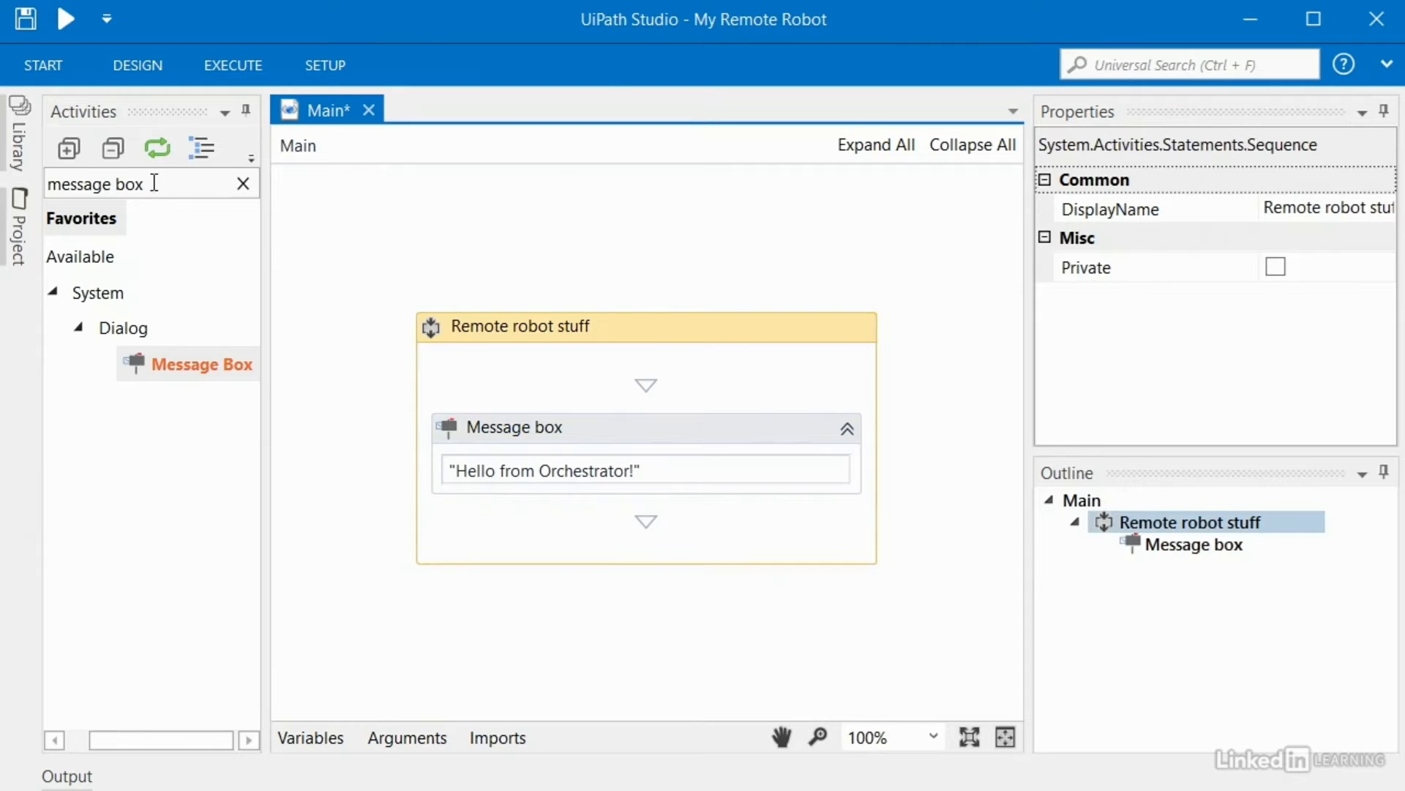
Step: Search the activities for 'text' and widen the results list to read them
drag(157, 184, 53, 187)
text(text)
drag(265, 480, 345, 480)
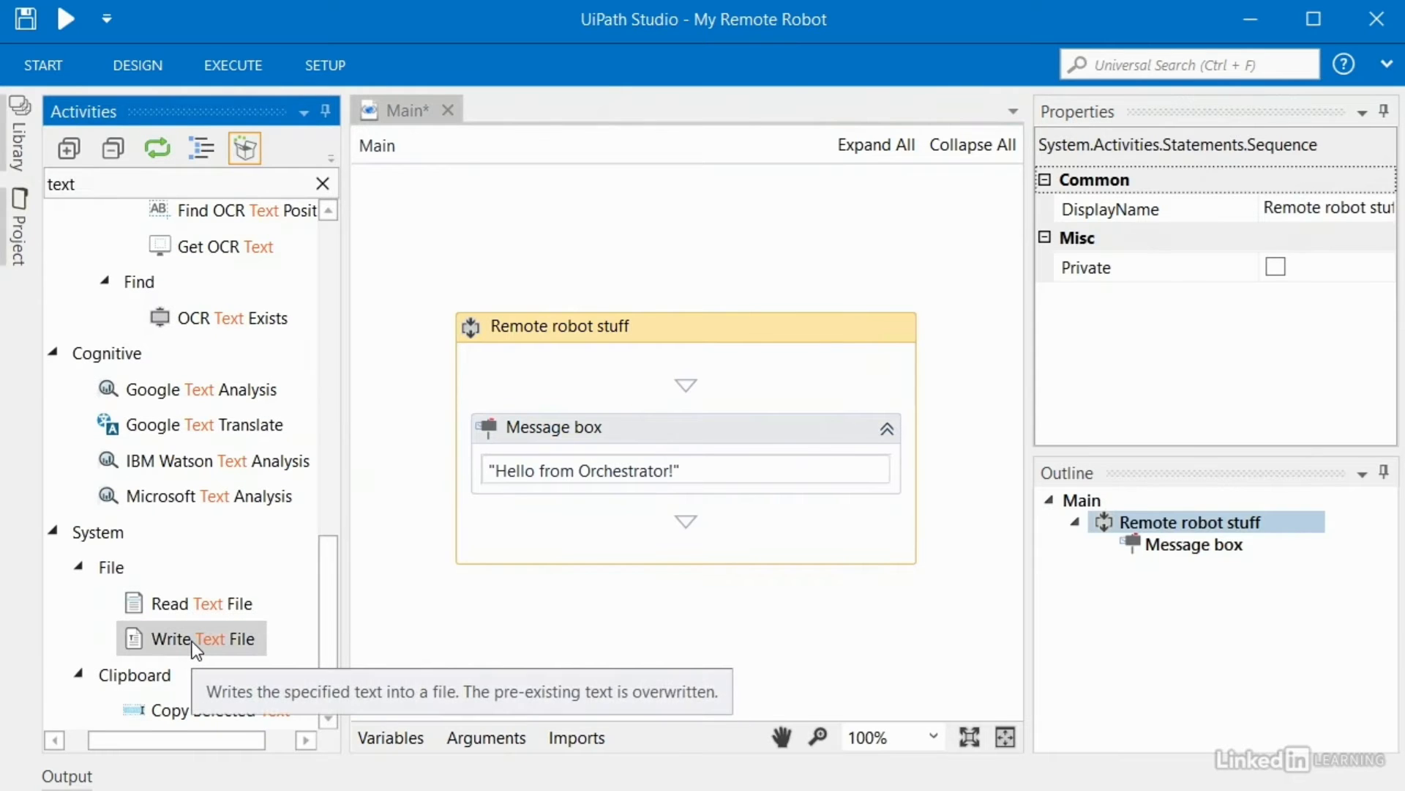
Step: Add a Write Text File activity below the message box with path c:\orchestrator-output.txt
drag(192, 644, 591, 549)
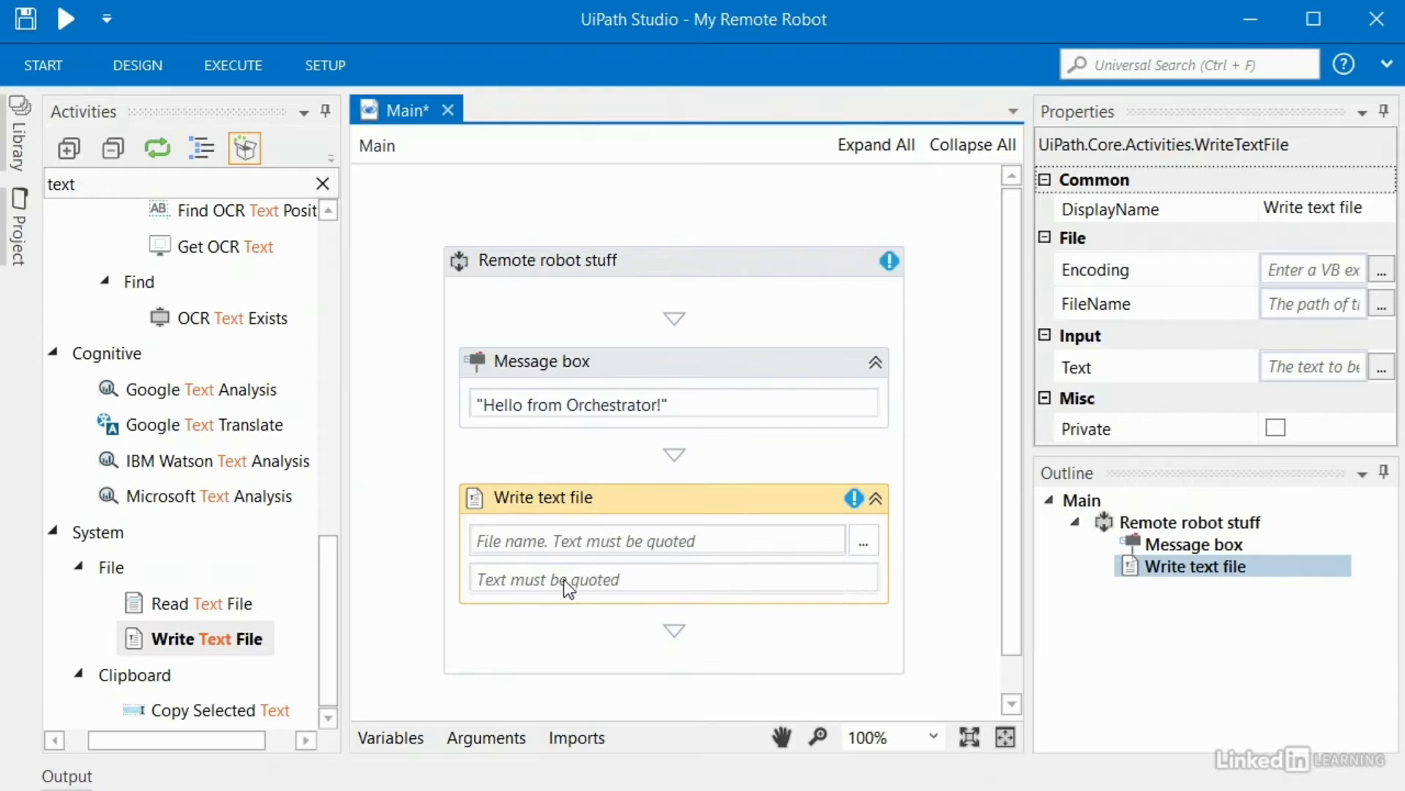
click(623, 541)
text("")
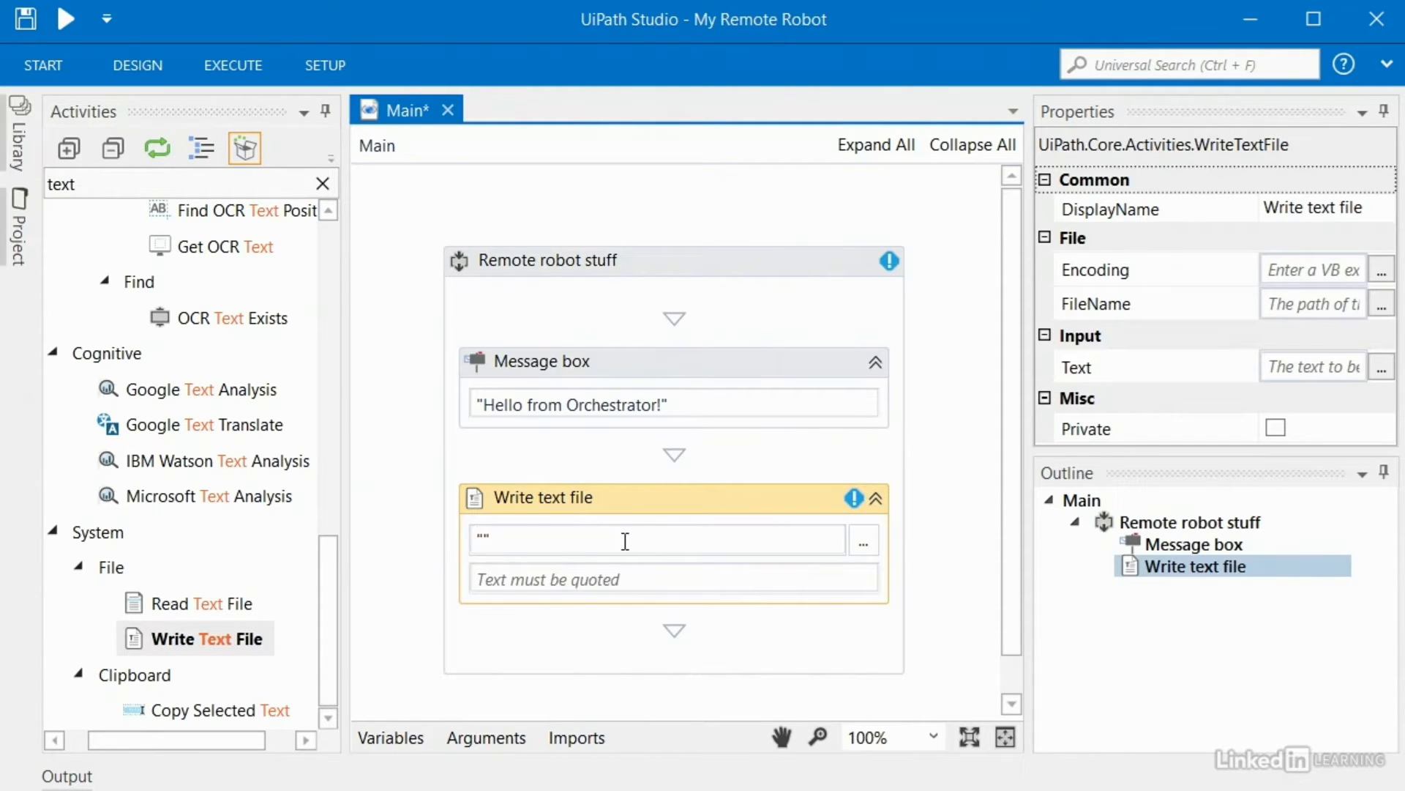
text(c:\)
text(orchestrator)
text(-output)
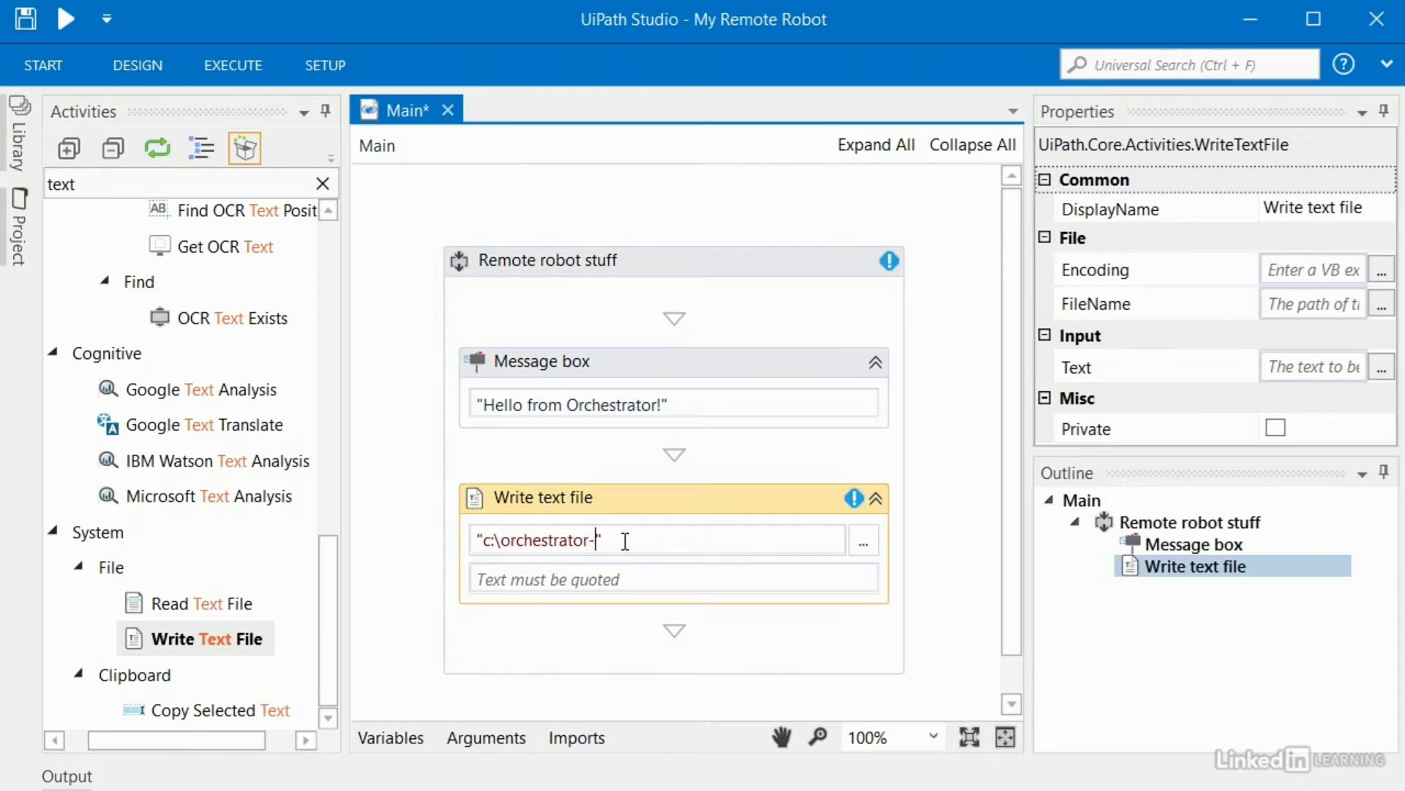
text(.txt)
click(615, 581)
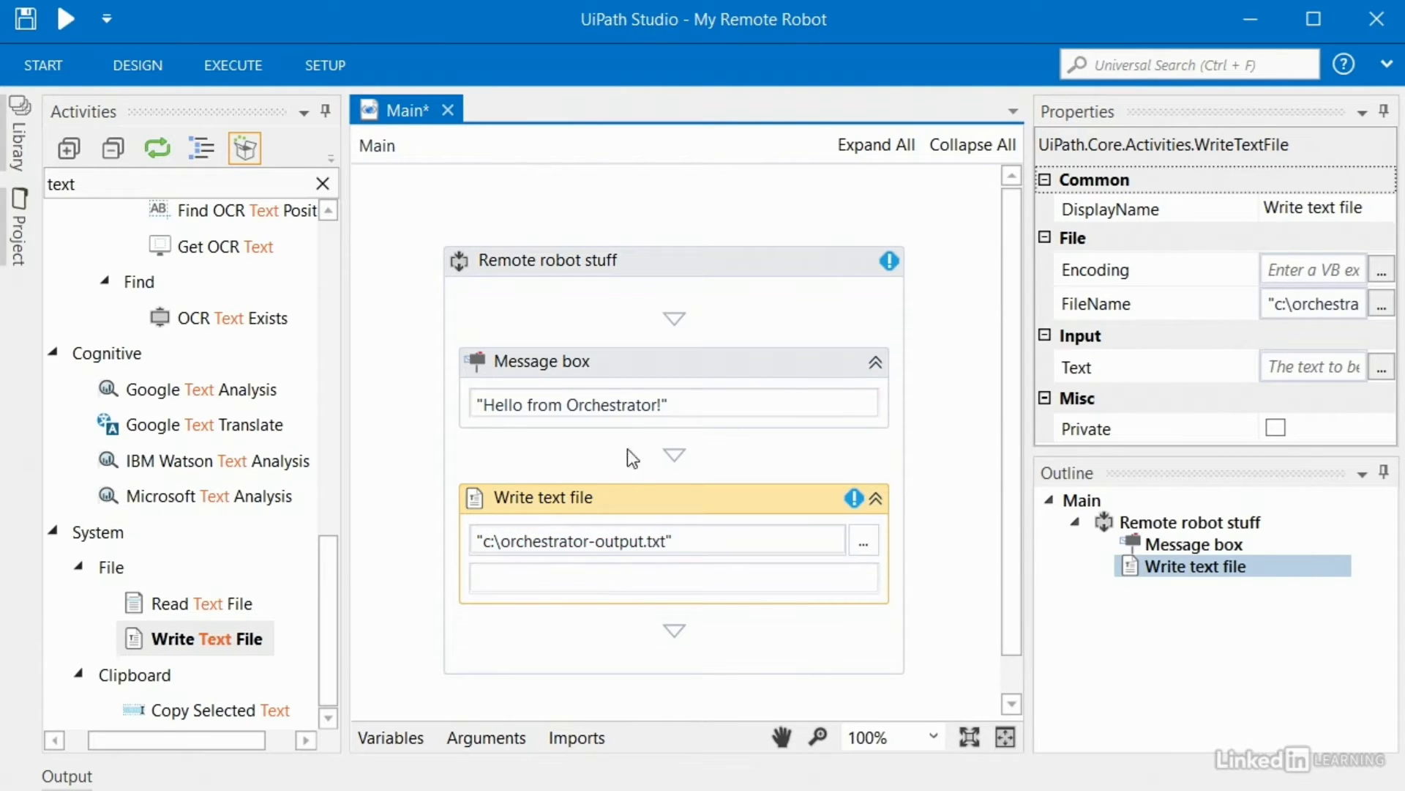
Step: Copy the message box text "Hello from Orchestrator!" into the Write Text File's Text field
click(687, 405)
drag(686, 404, 413, 409)
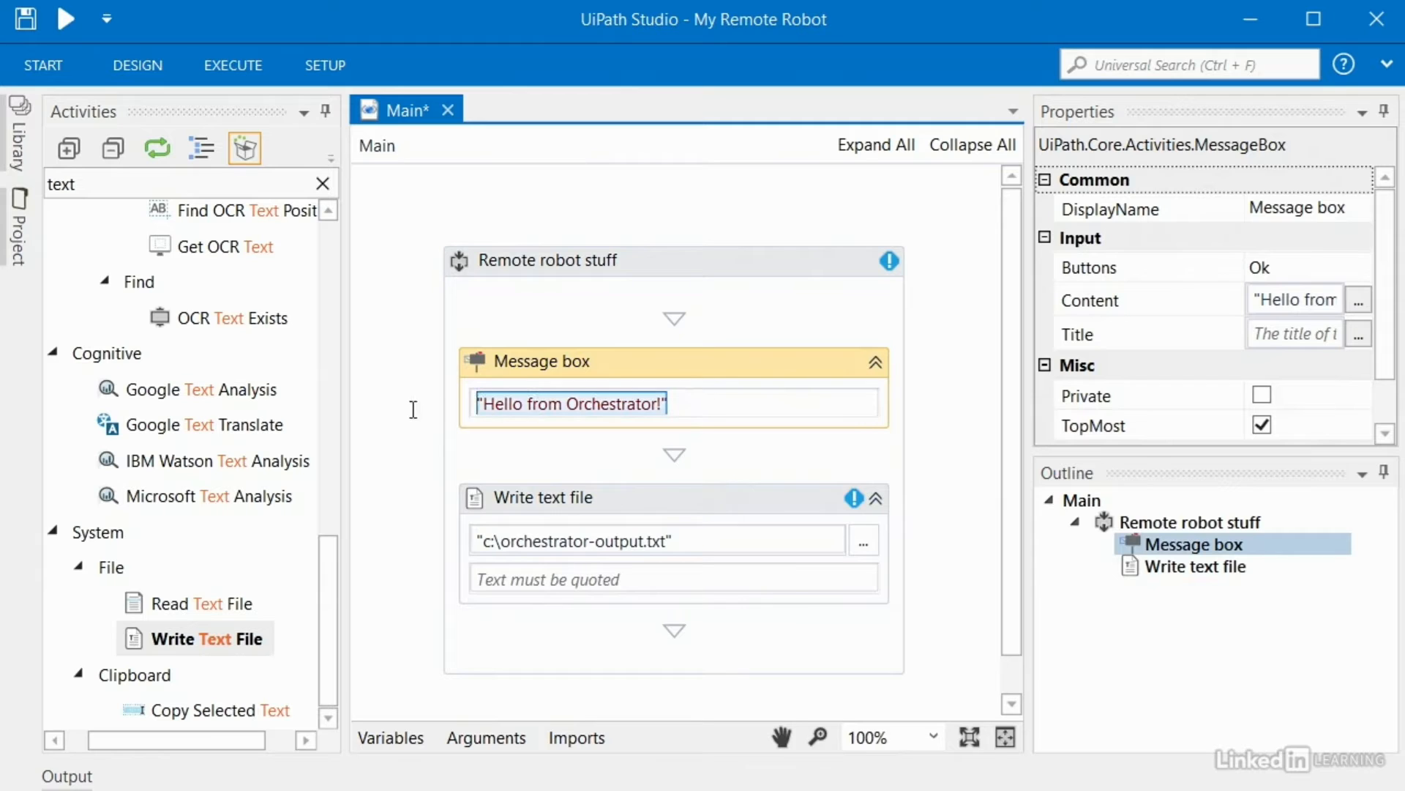
key(ctrl+c)
click(530, 581)
key(ctrl+v)
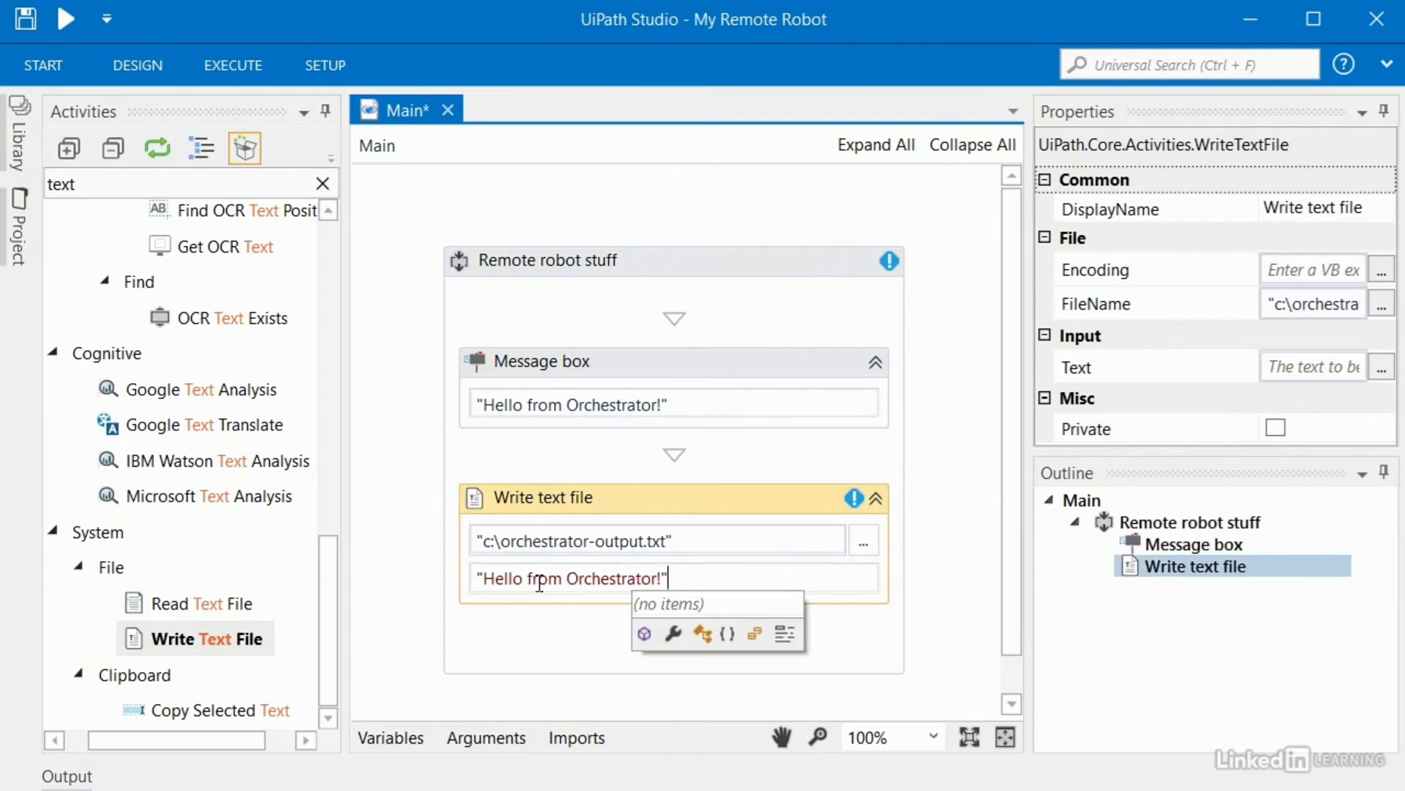
click(630, 674)
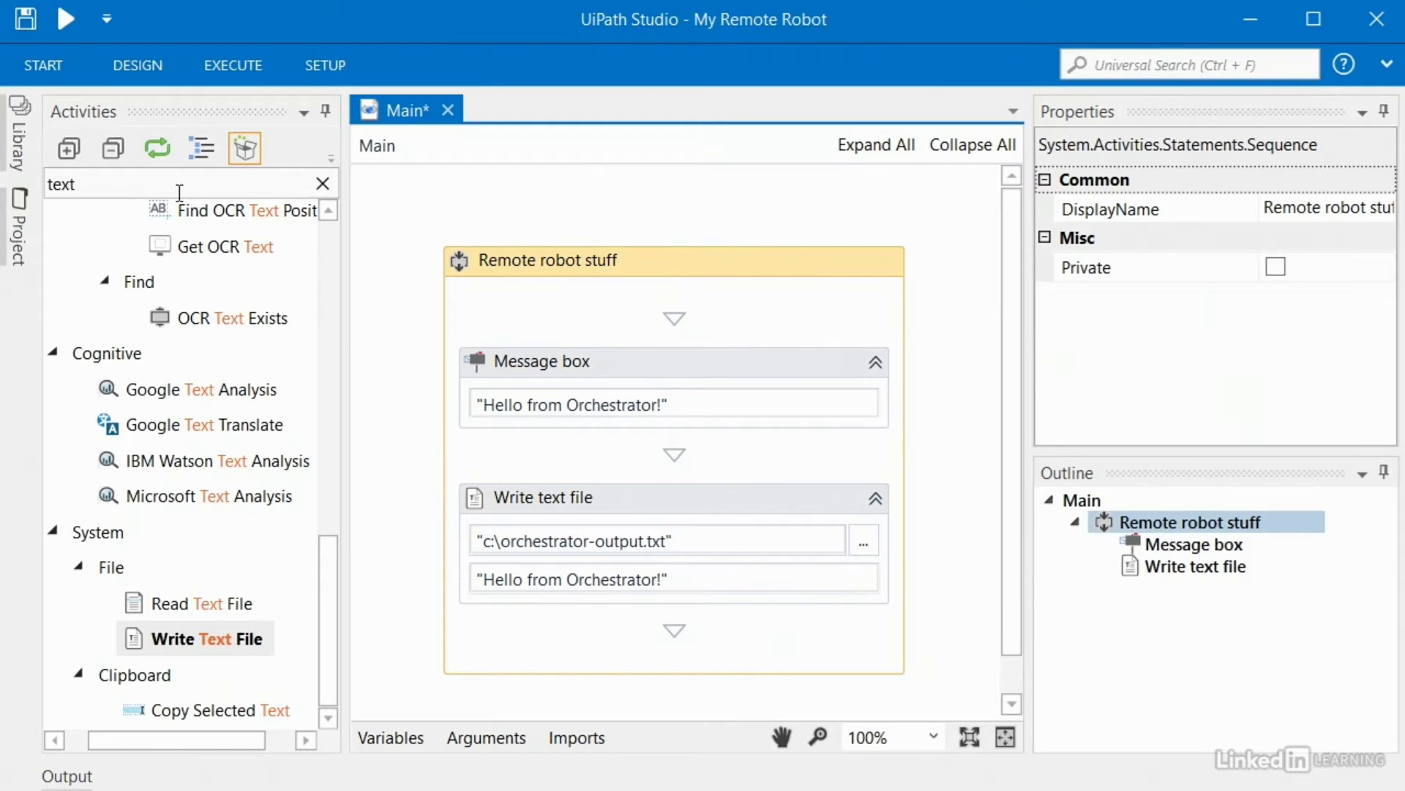
Step: Add an Info Log Message "The robot the worked!" after Write text file and save the project
drag(180, 192, 27, 185)
text(log mess)
drag(220, 363, 634, 582)
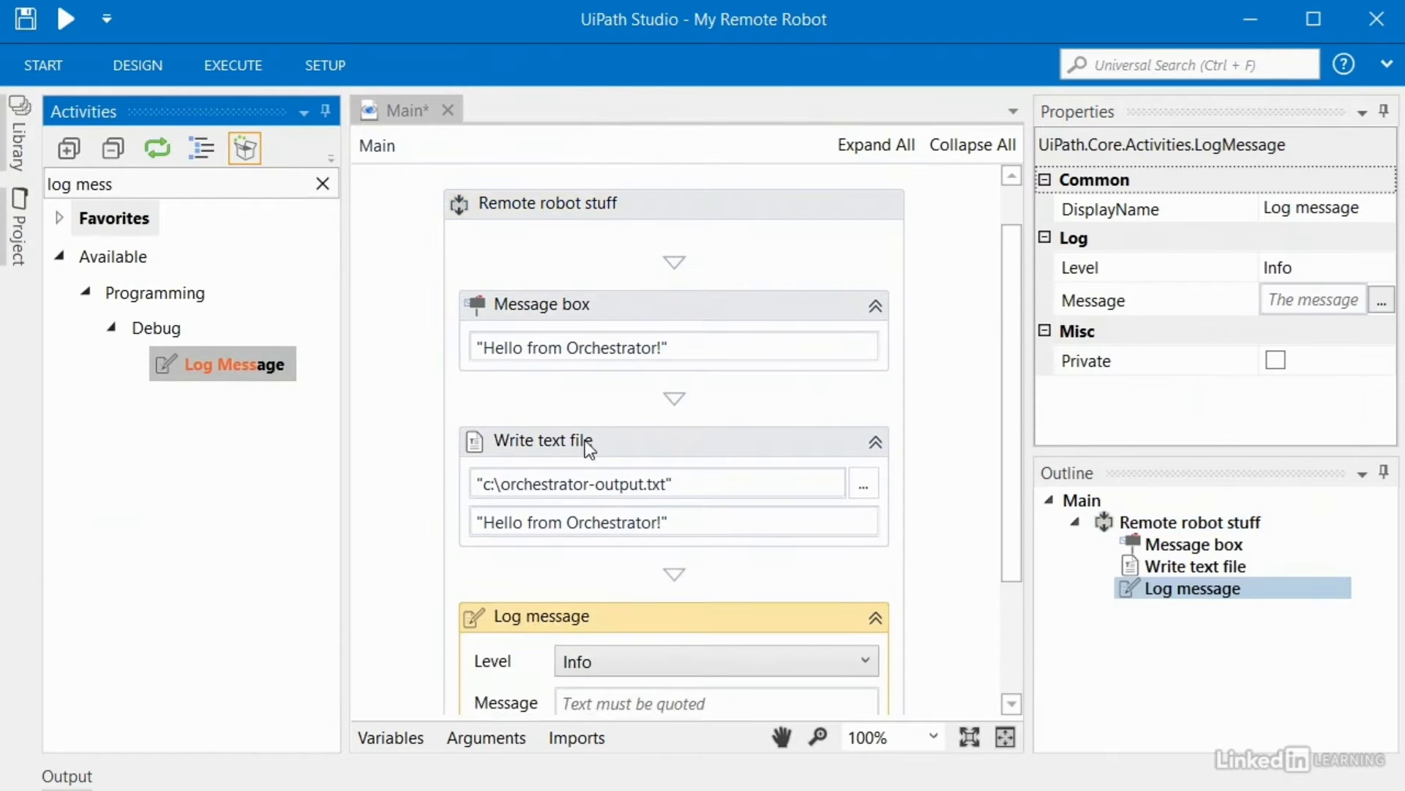
scroll(1017, 396, down, 2)
click(706, 606)
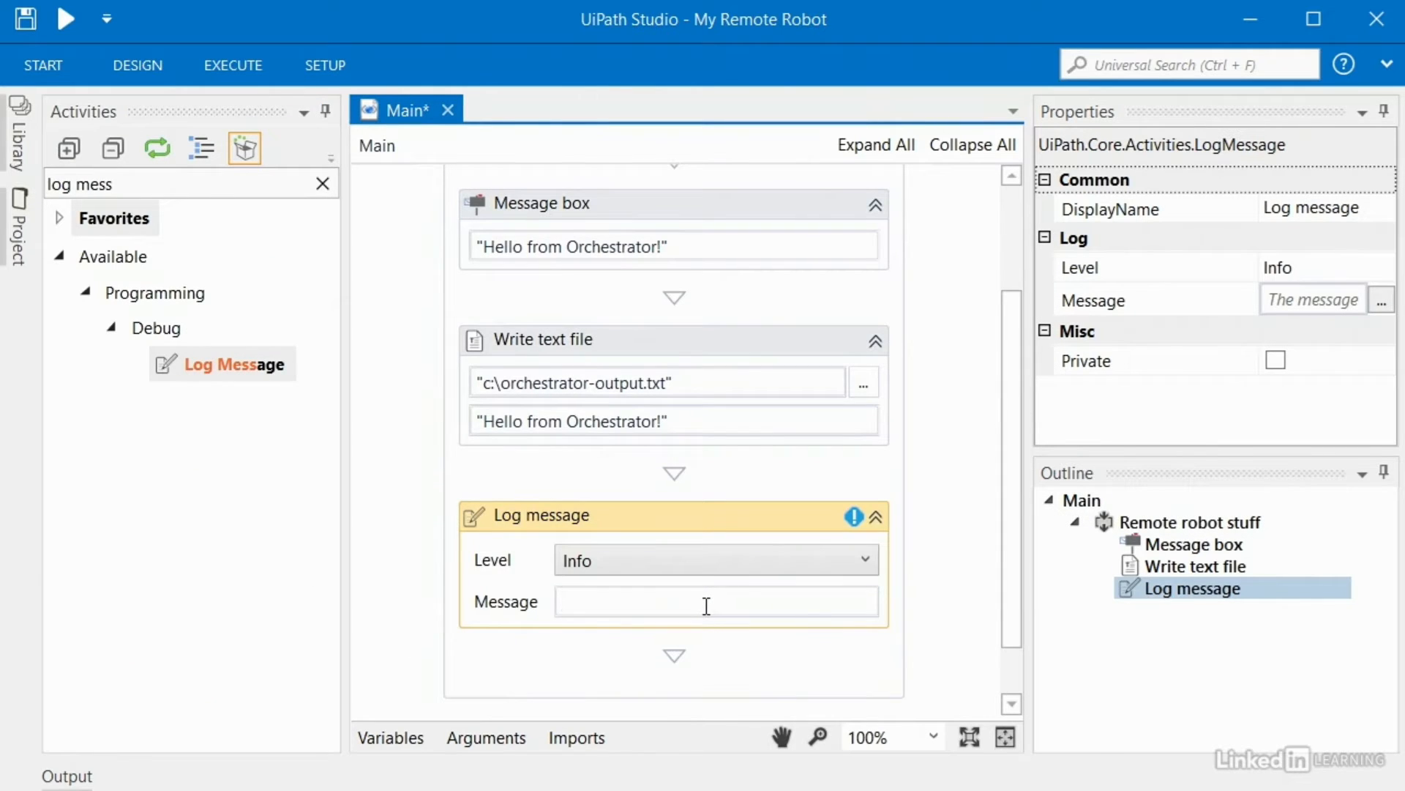
text("The robot the worked!)
click(956, 547)
scroll(944, 578, up, 1)
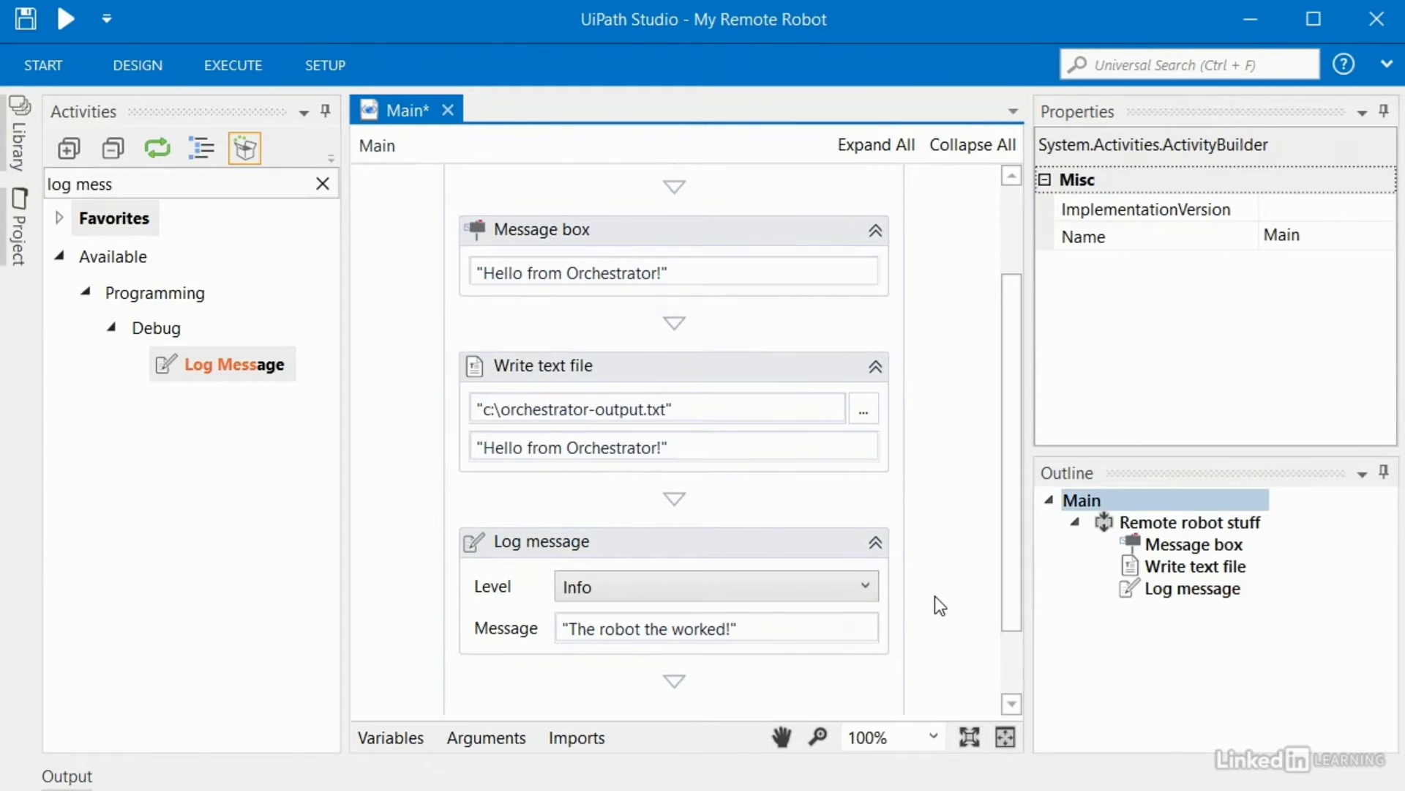
key(ctrl+s)
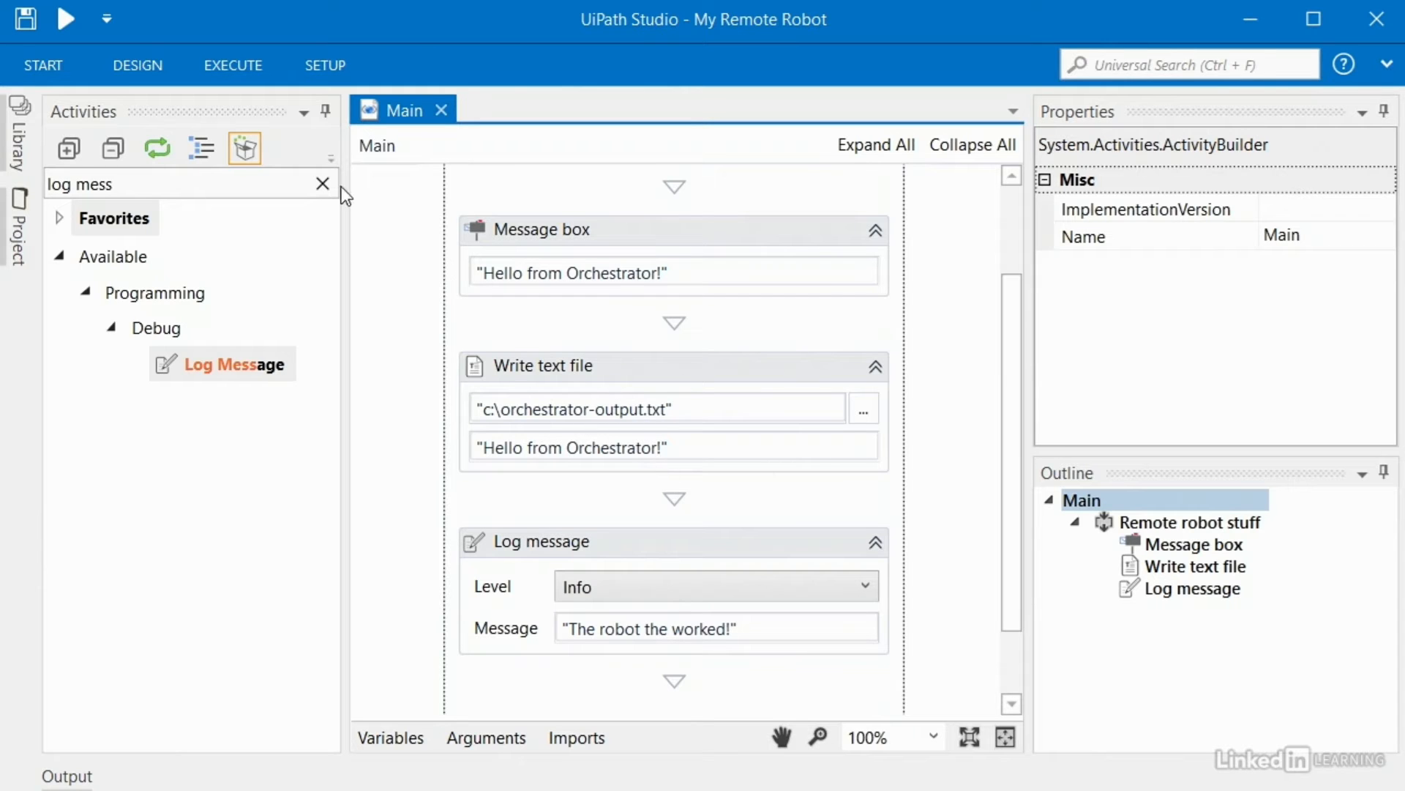
Step: Publish the project from the SETUP tab as package My_Remote_Robot 1.0.6608.41510
click(319, 67)
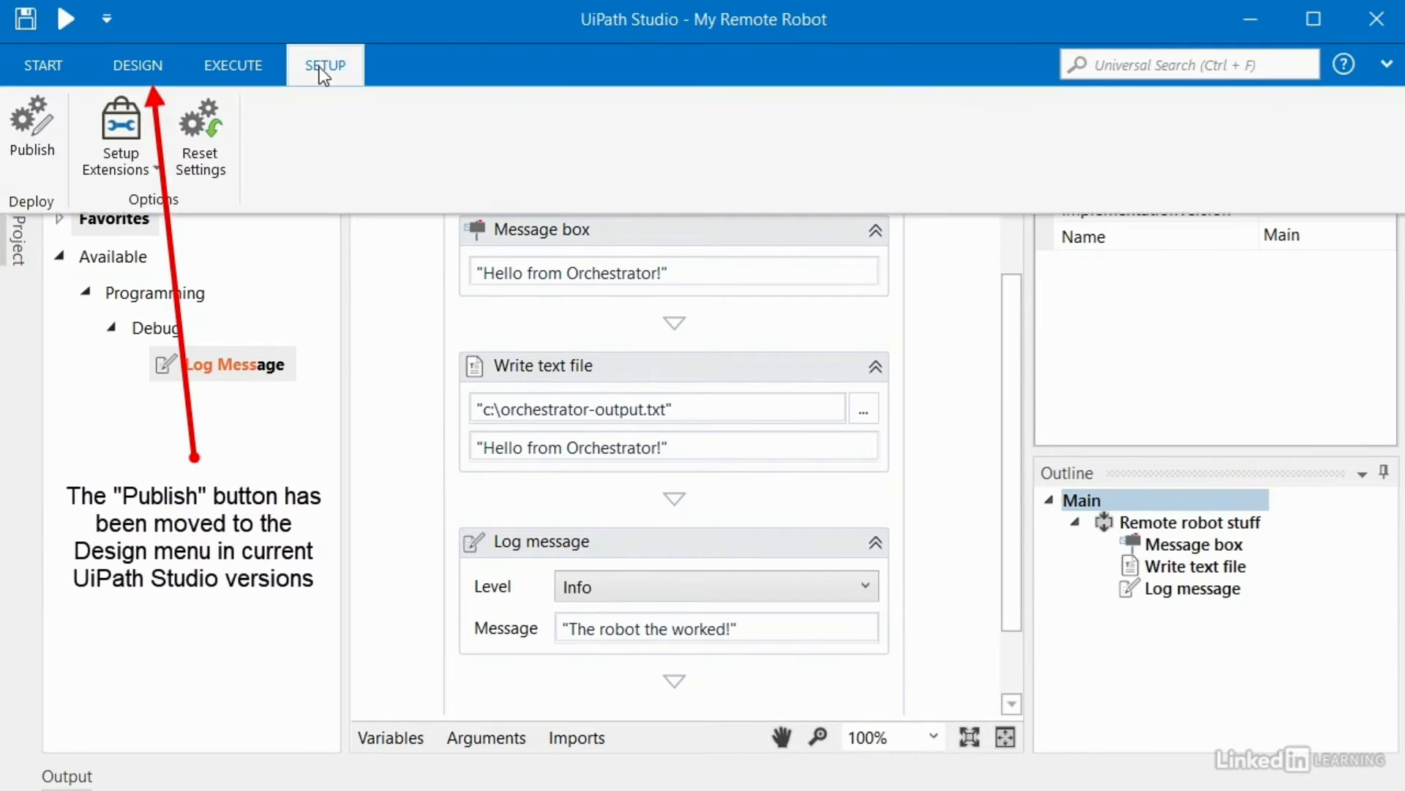
click(27, 113)
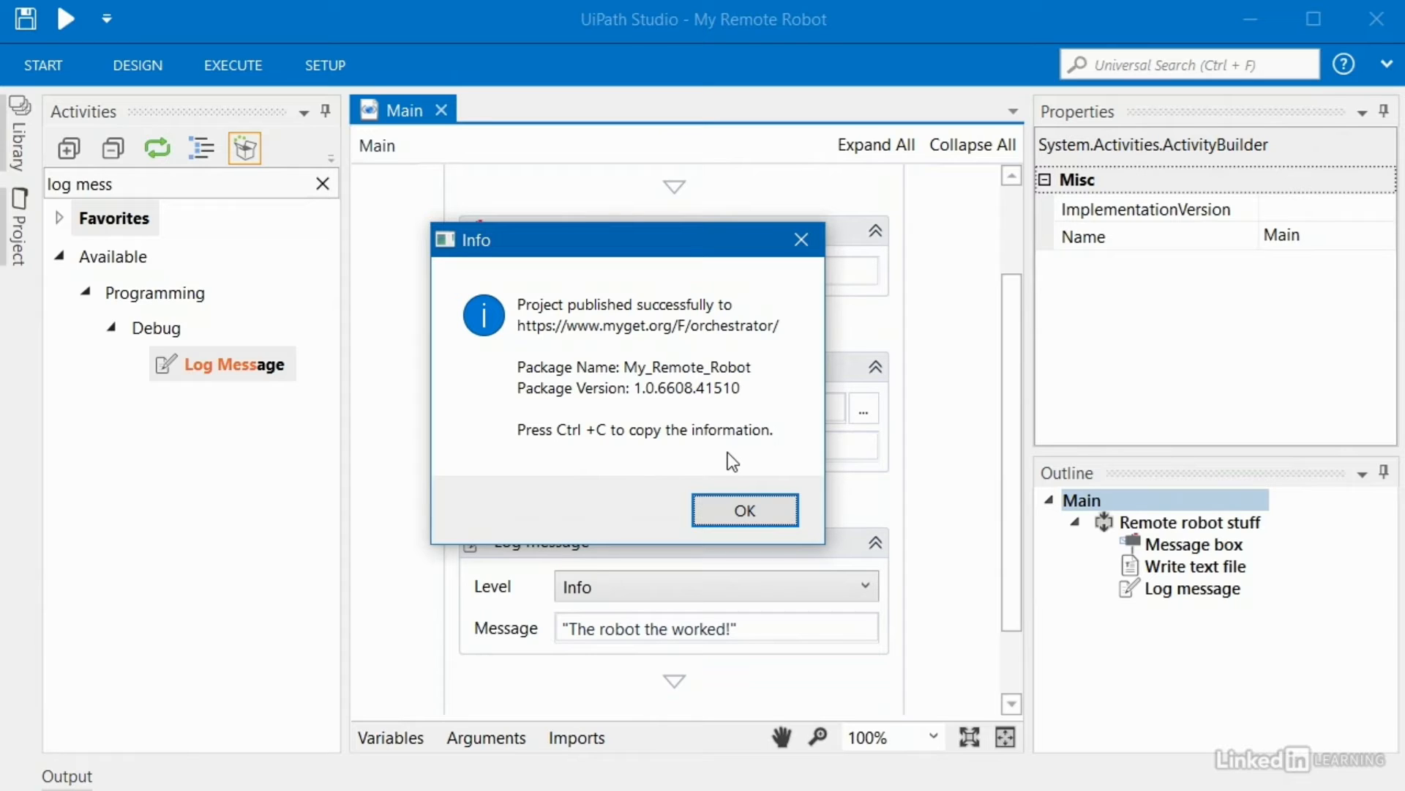
Step: Dismiss the publish confirmation and start adding a process on Orchestrator's Processes page
click(744, 515)
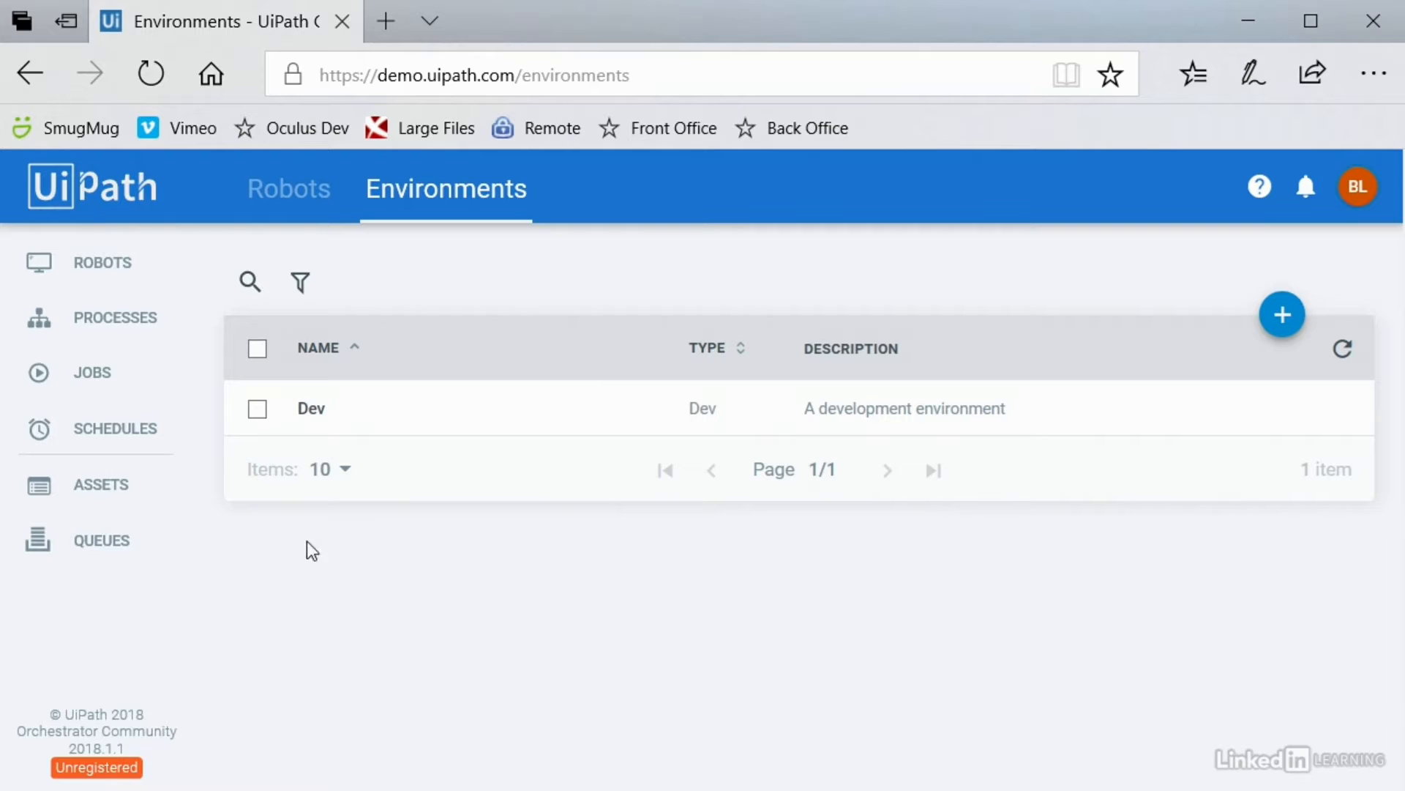
click(93, 331)
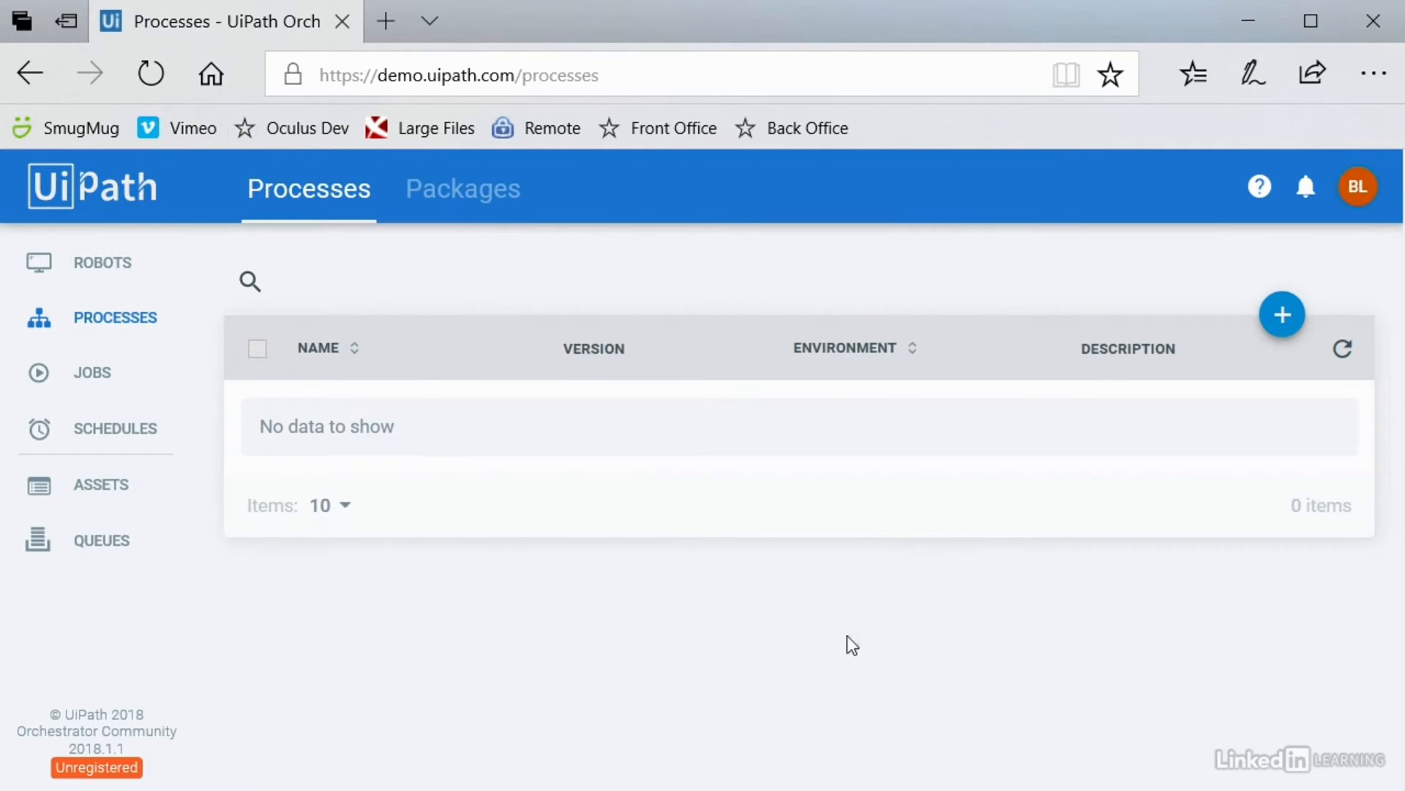
click(1283, 316)
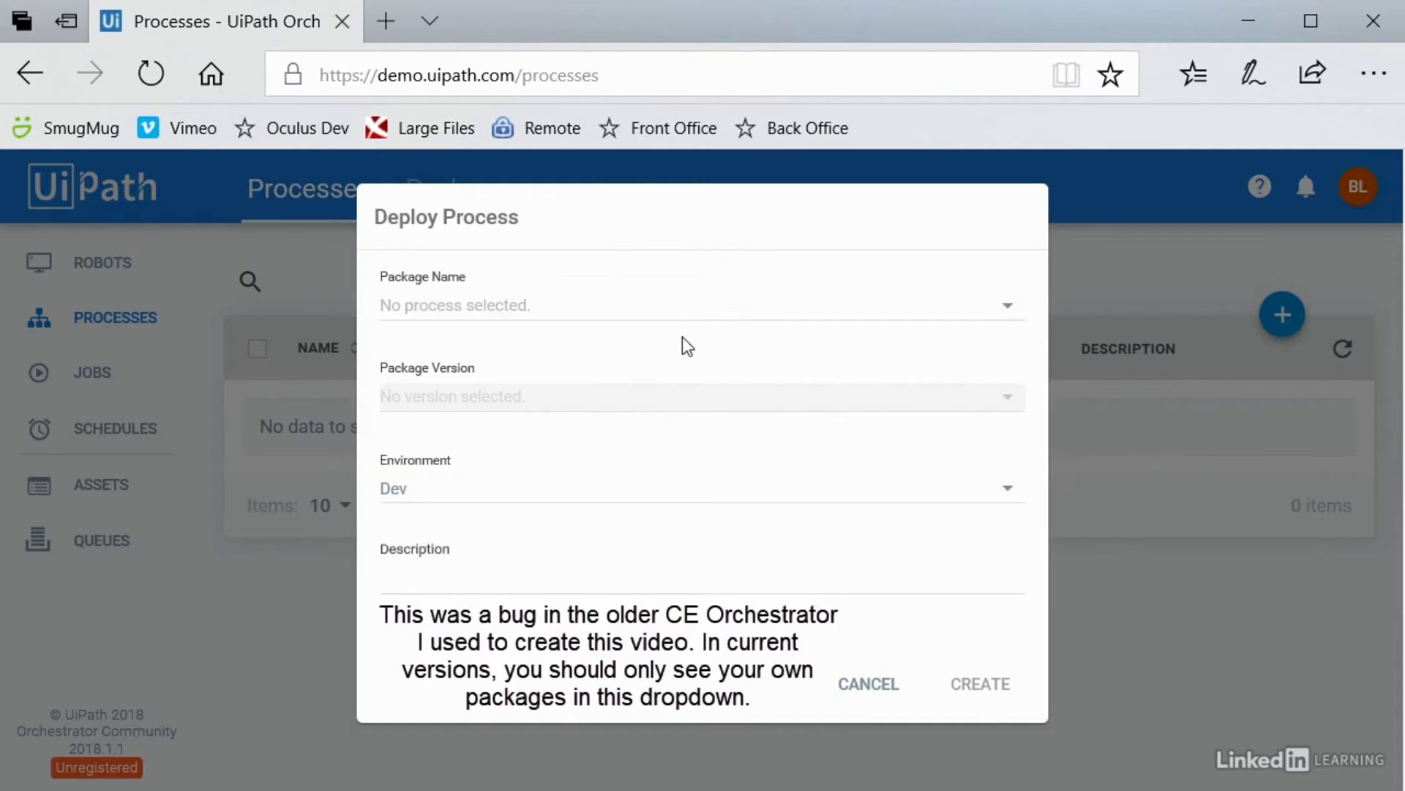
Step: Choose package My_Remote_Robot, version 1.0.6608.41510, in the Deploy Process dialog
click(540, 315)
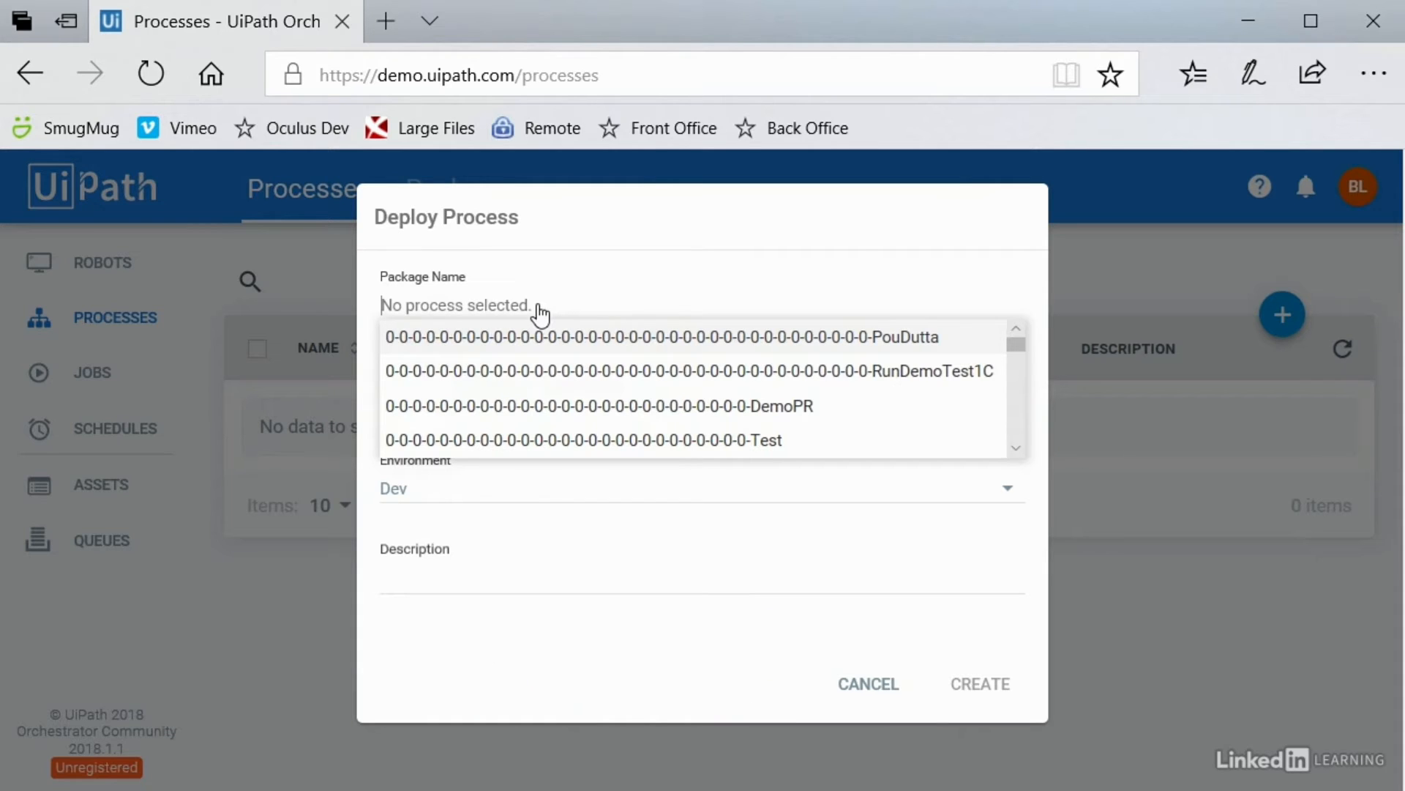
text(my_remote)
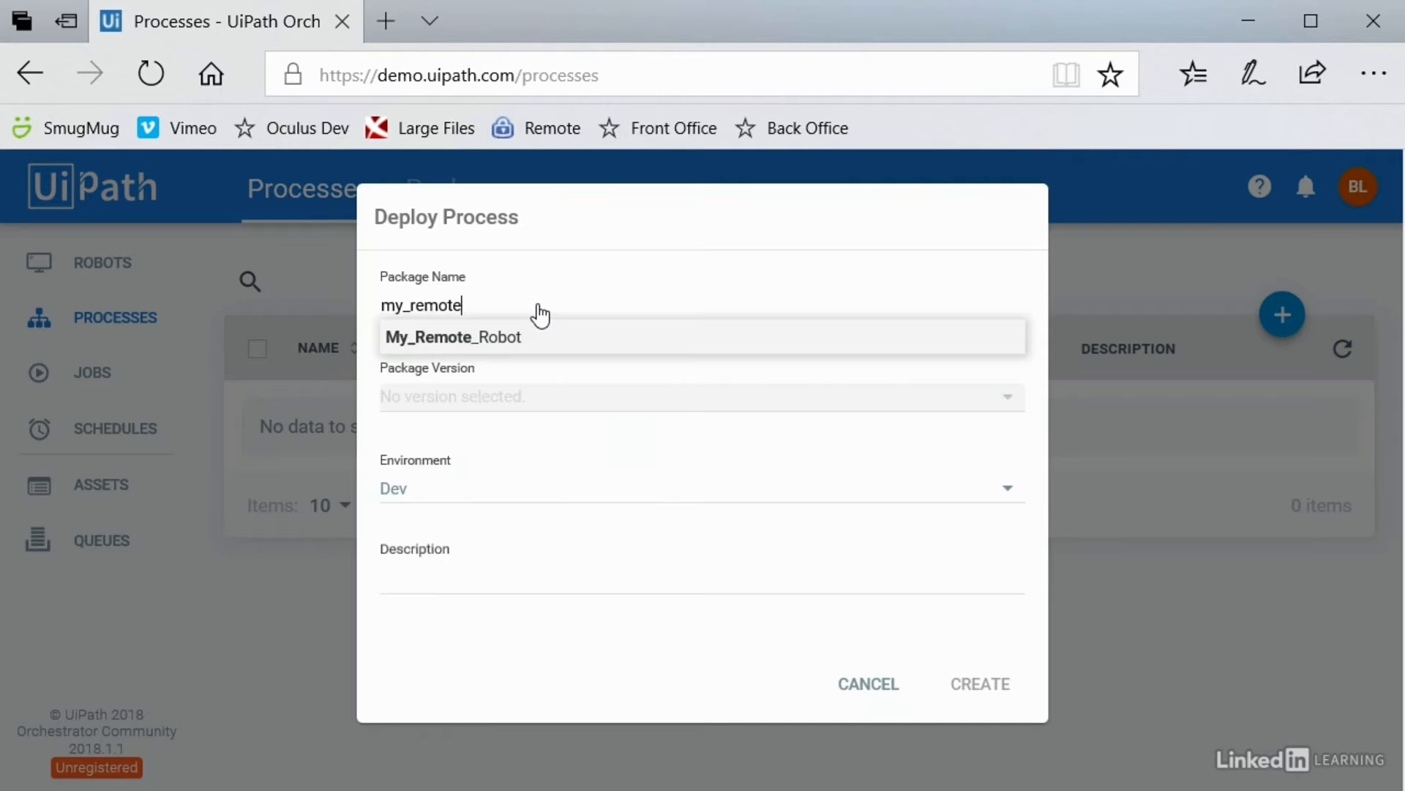
click(481, 340)
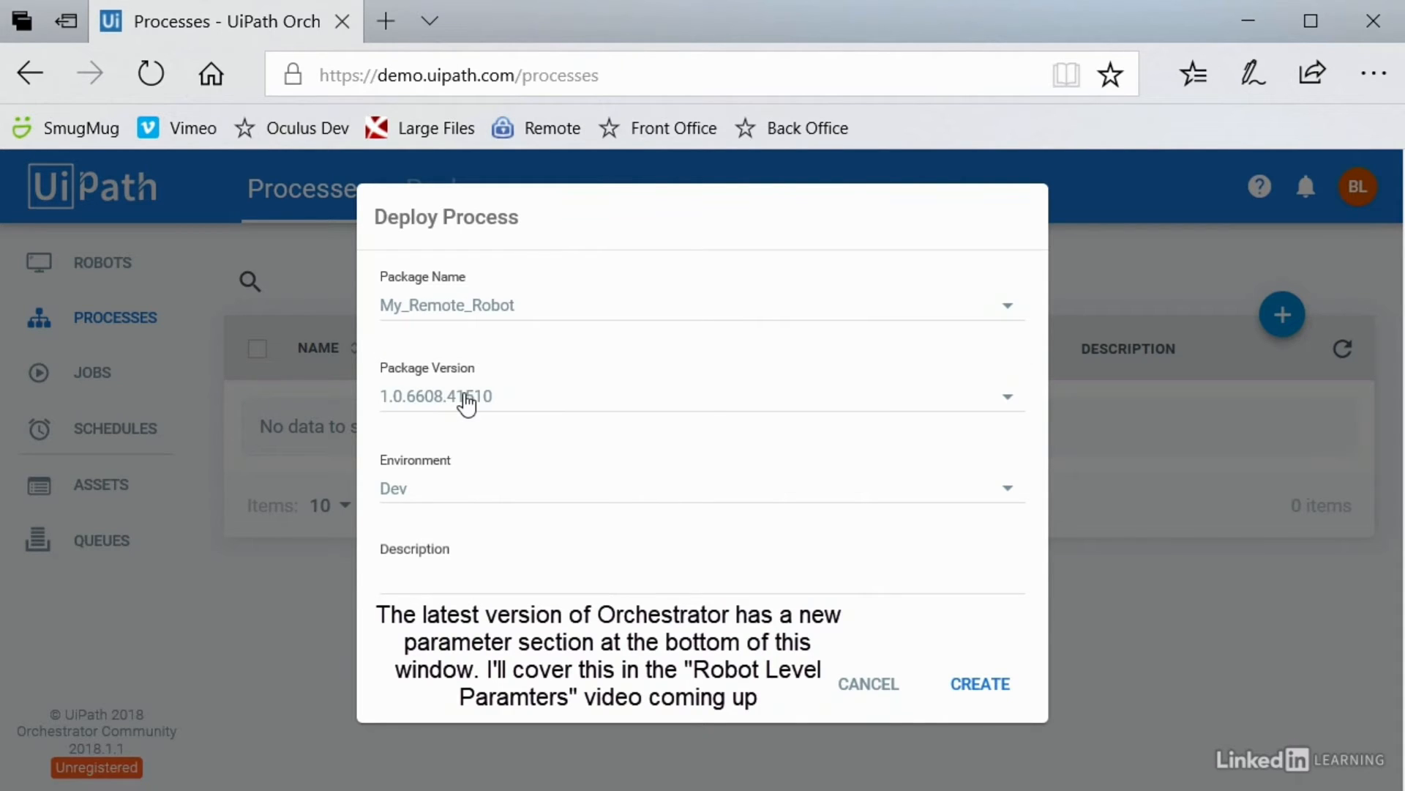
click(467, 404)
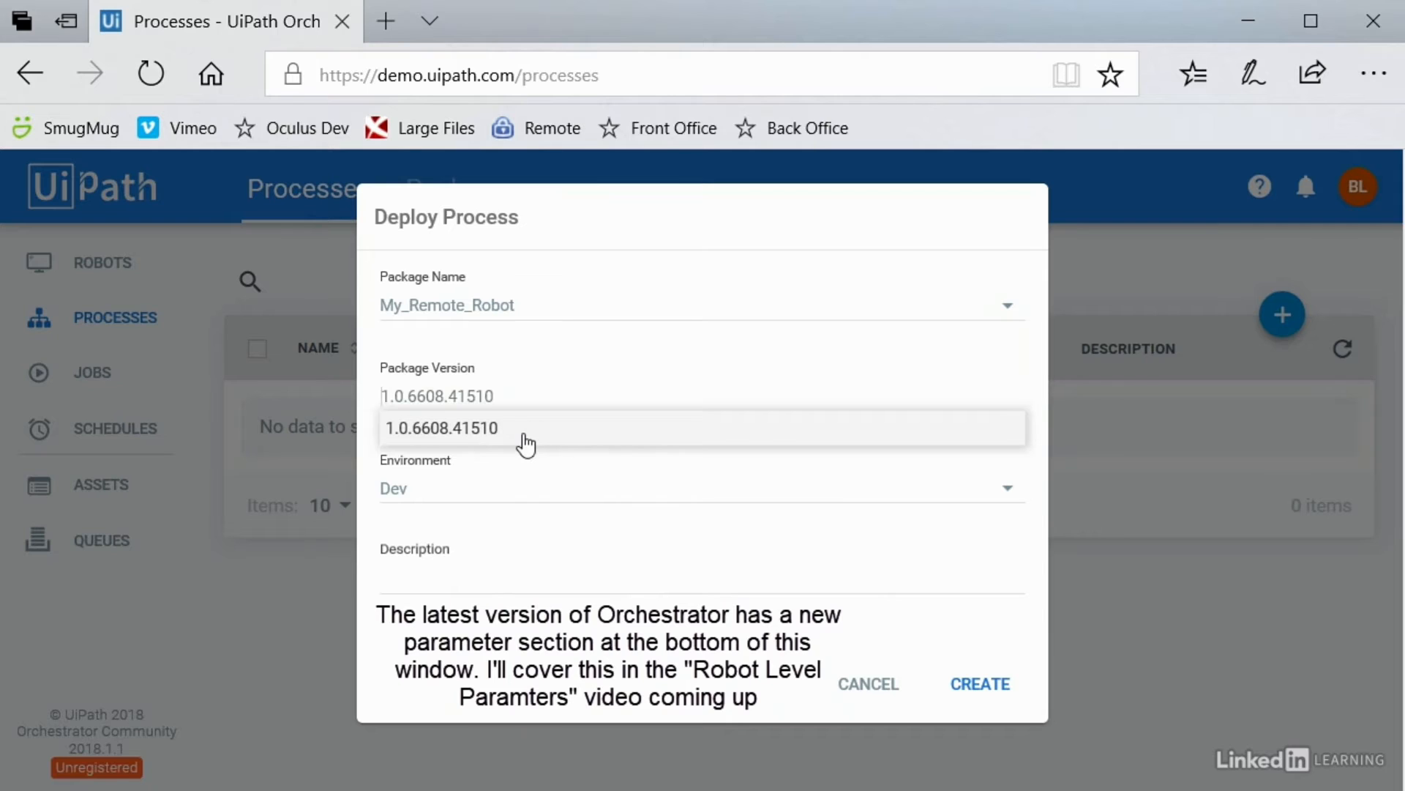
click(521, 472)
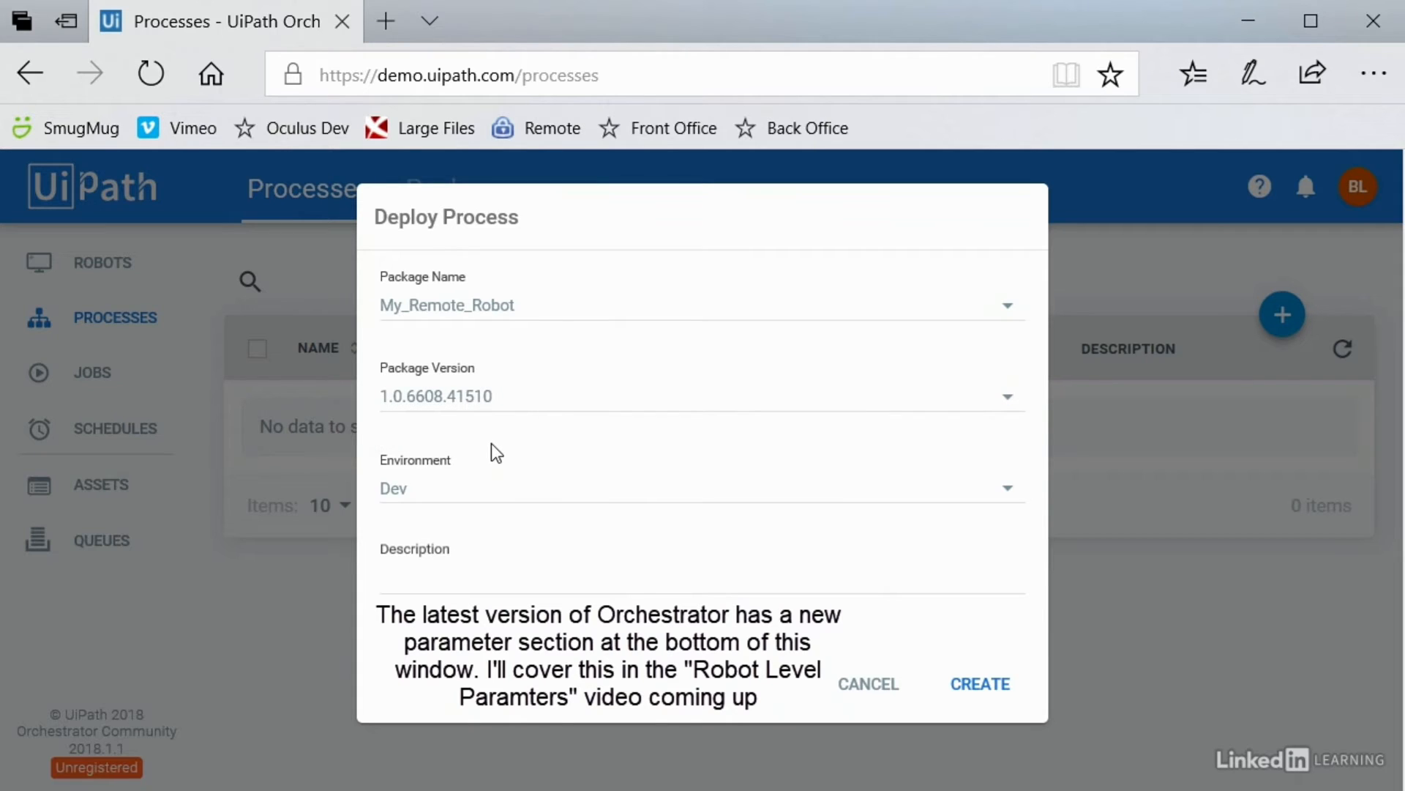
click(484, 410)
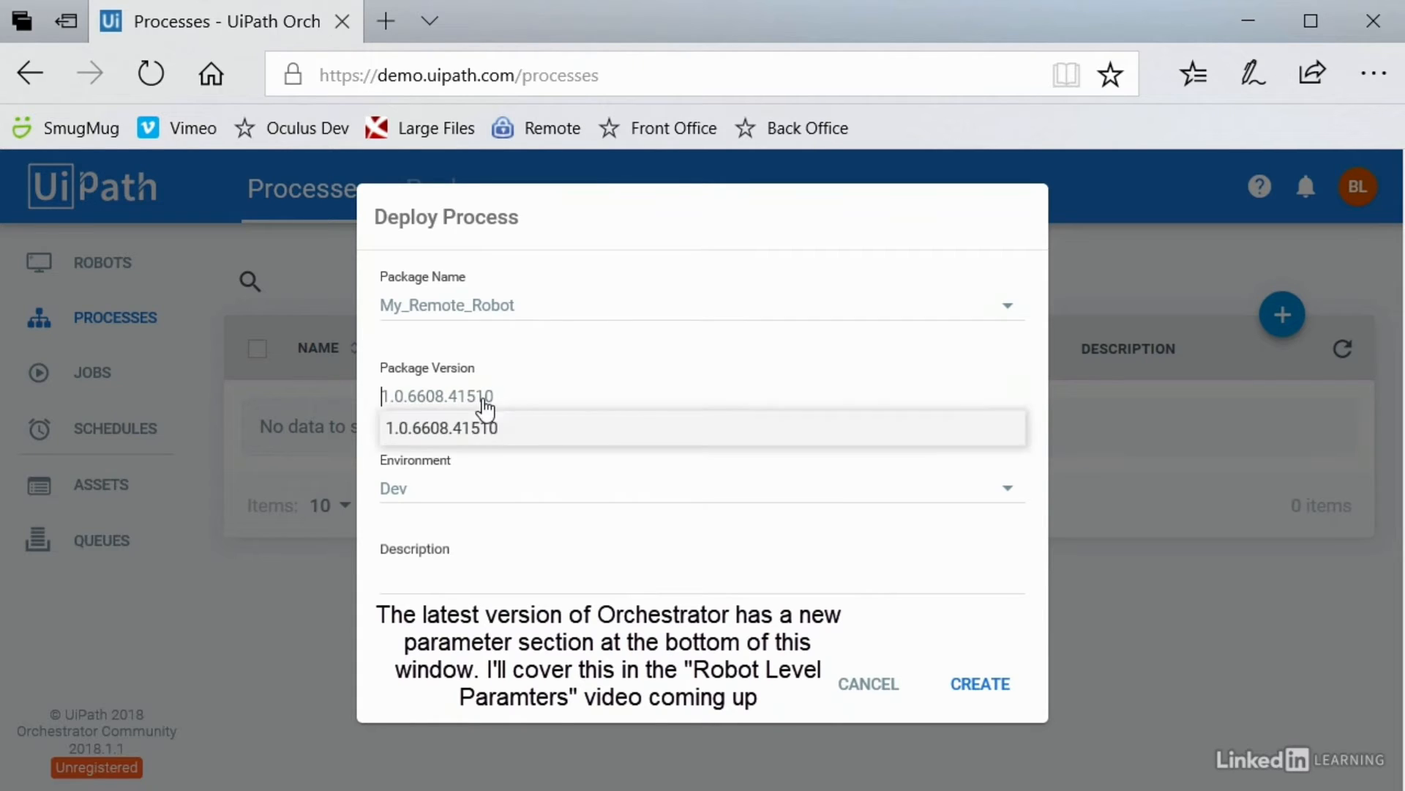
click(476, 462)
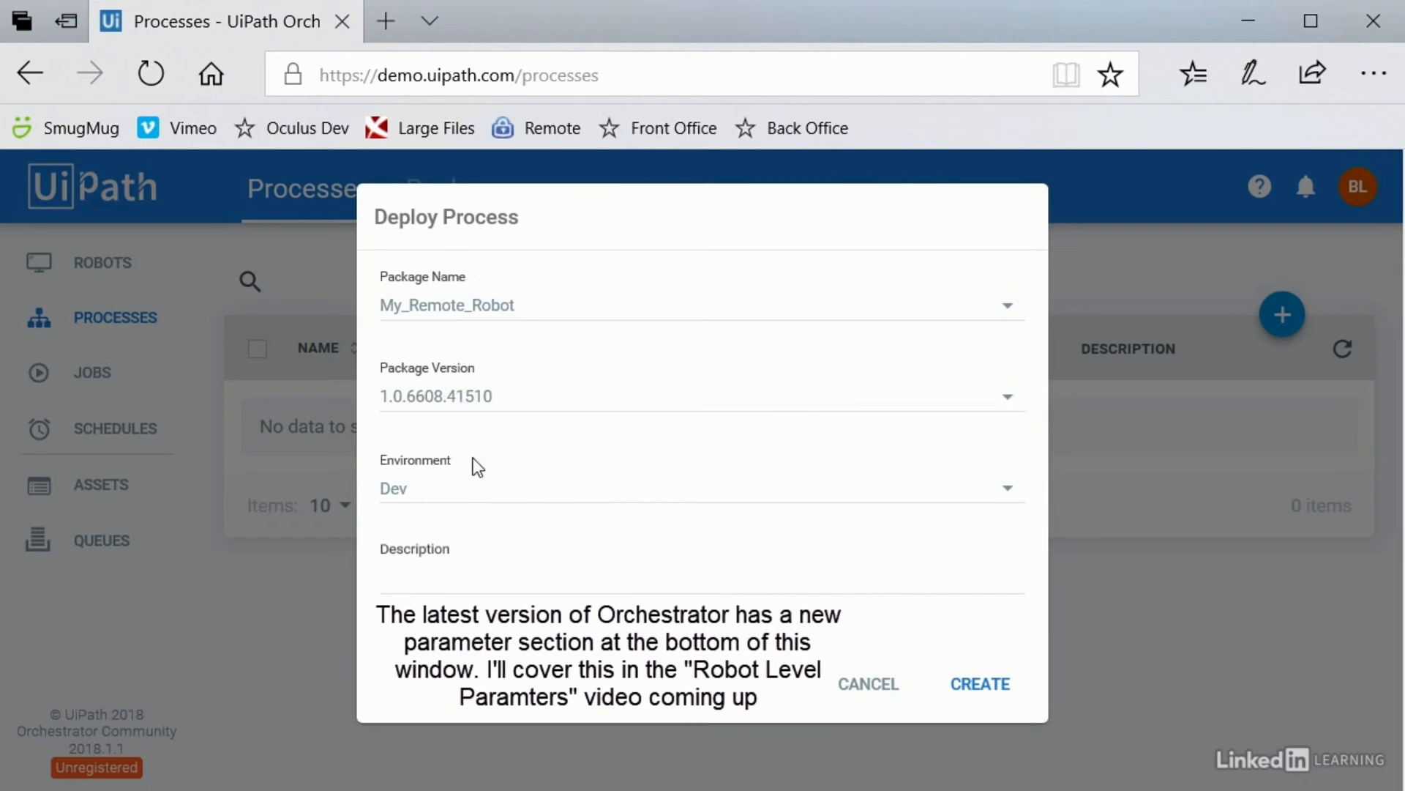
Step: Set environment Dev, describe it as "My first process", and create the process
click(417, 488)
click(438, 573)
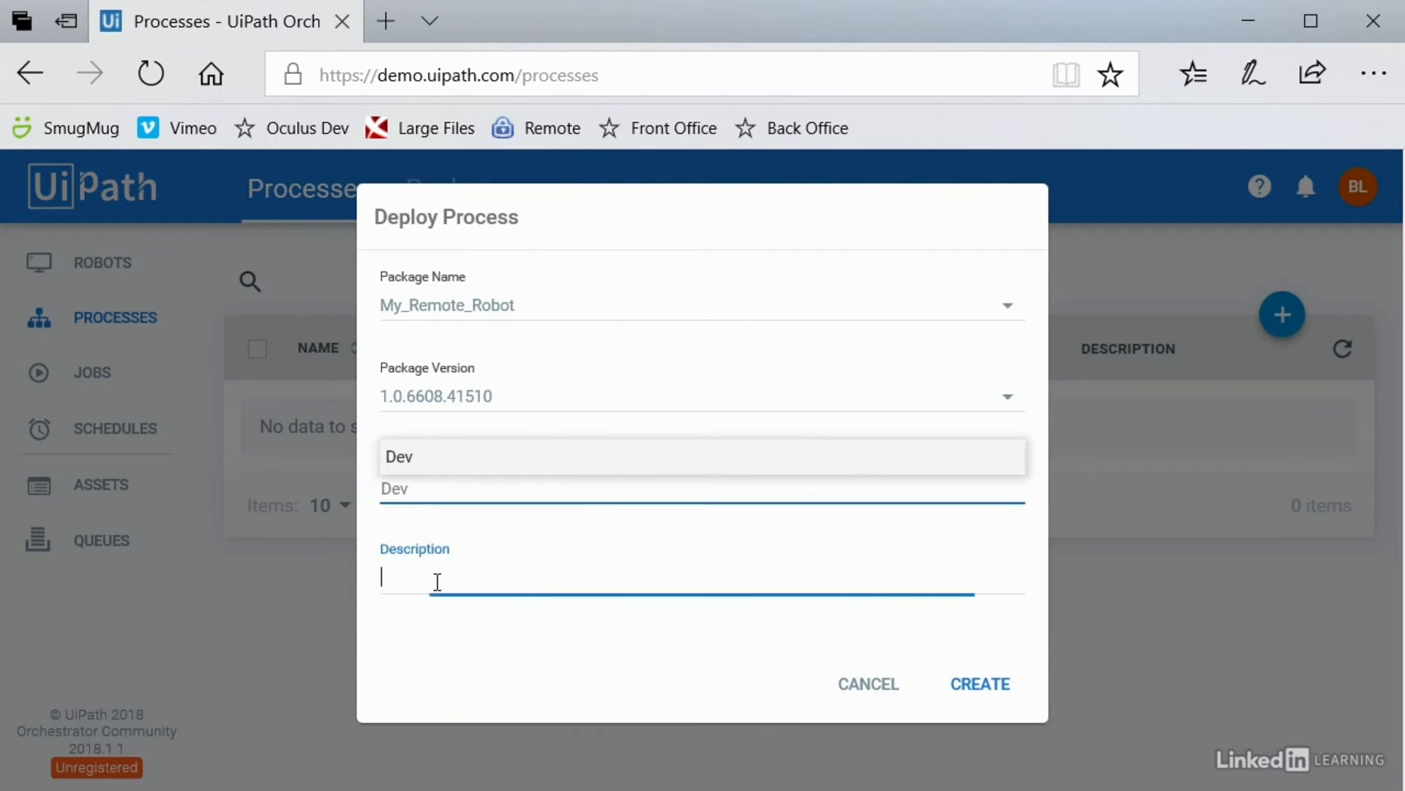
text(My first process)
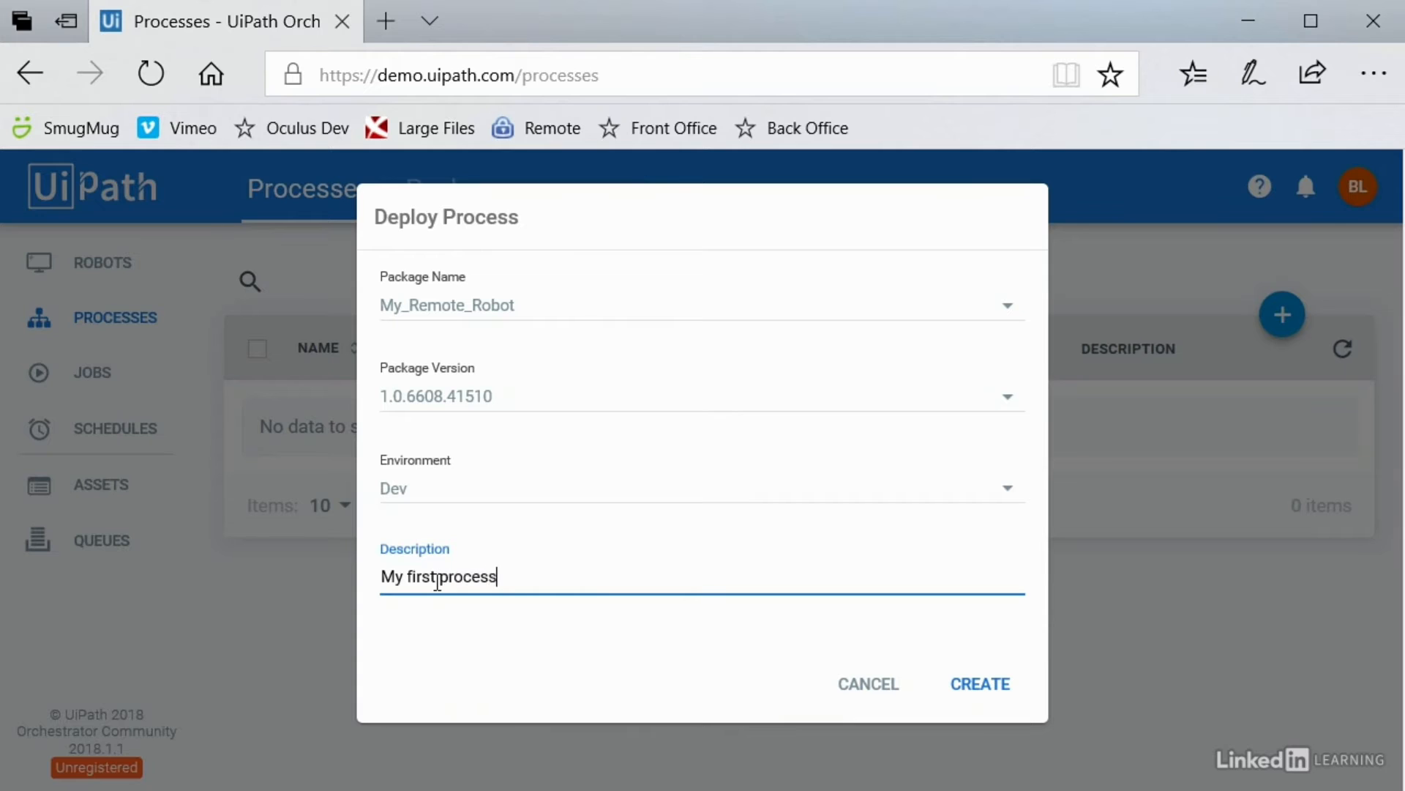
click(438, 577)
click(997, 697)
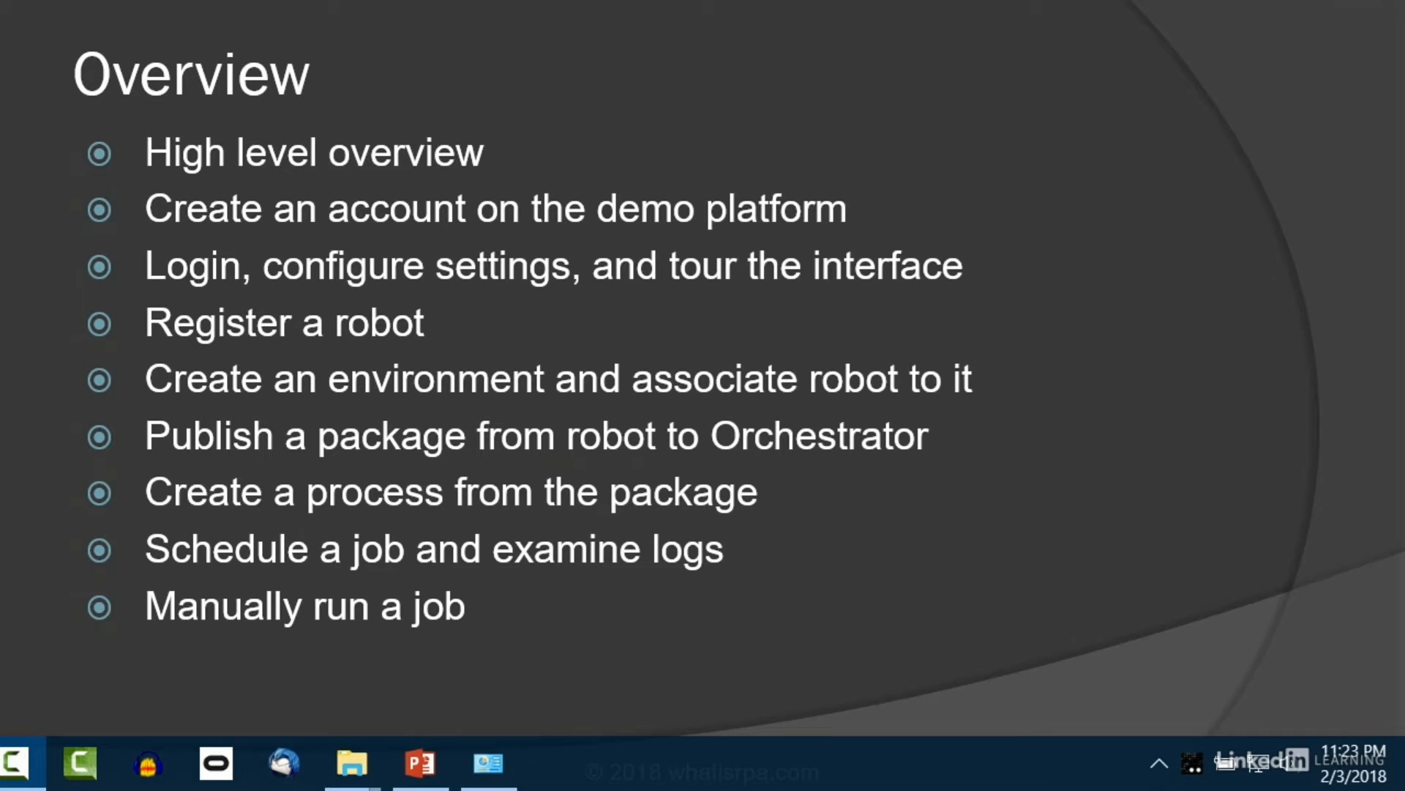
Step: Run My_Remote_Robot_Dev from the UiPath Robot tray panel and dismiss its "Hello from Orchestrator!" message
click(1161, 775)
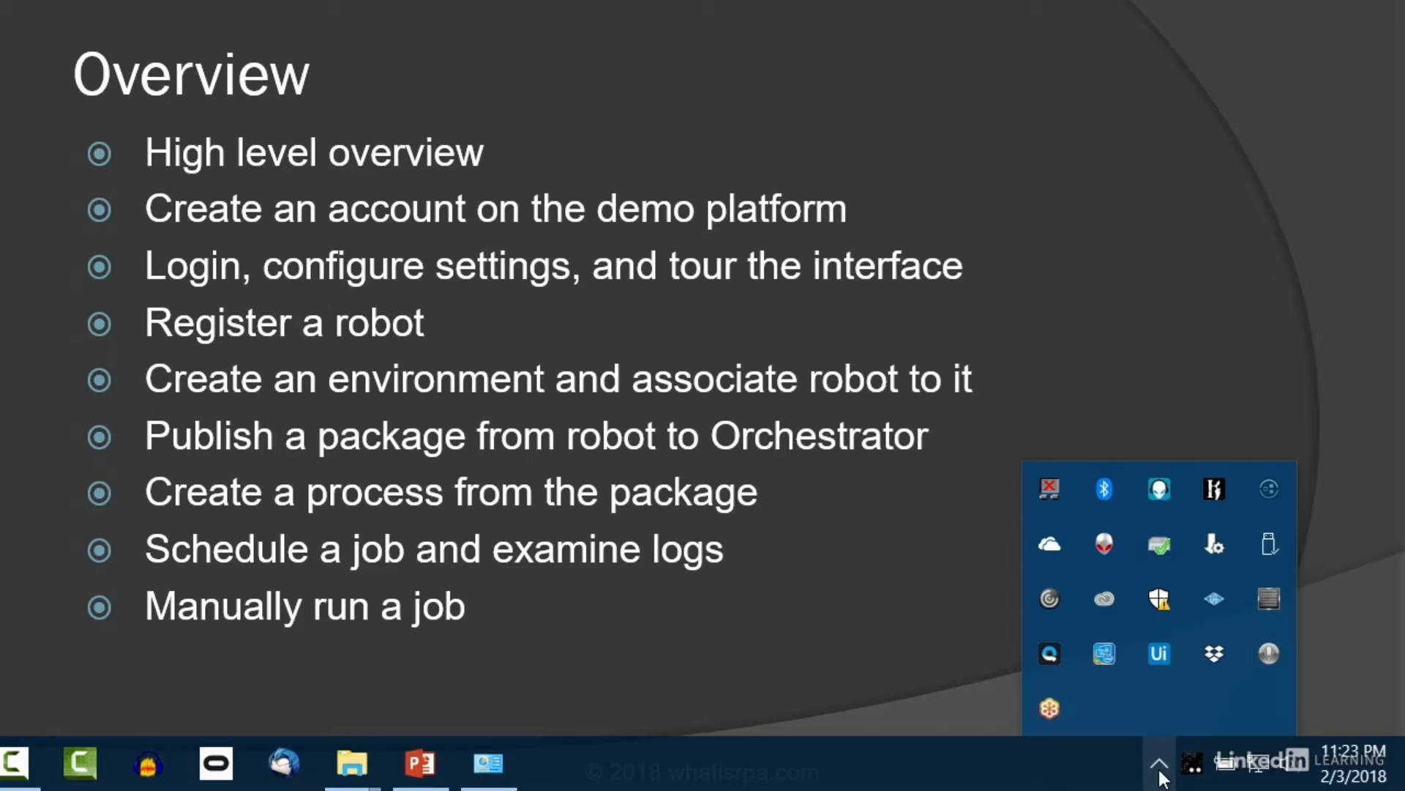
click(1162, 658)
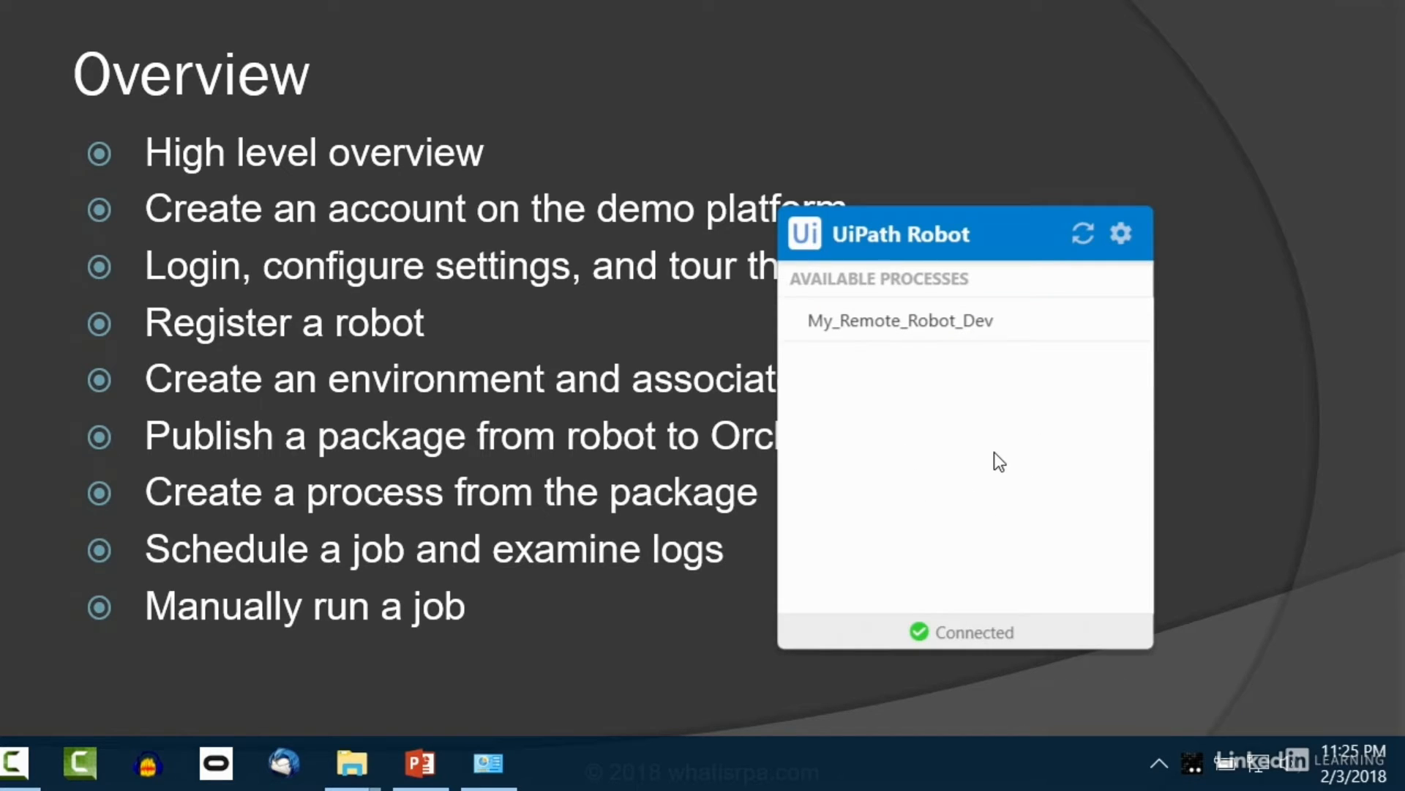
mouse_move(998, 322)
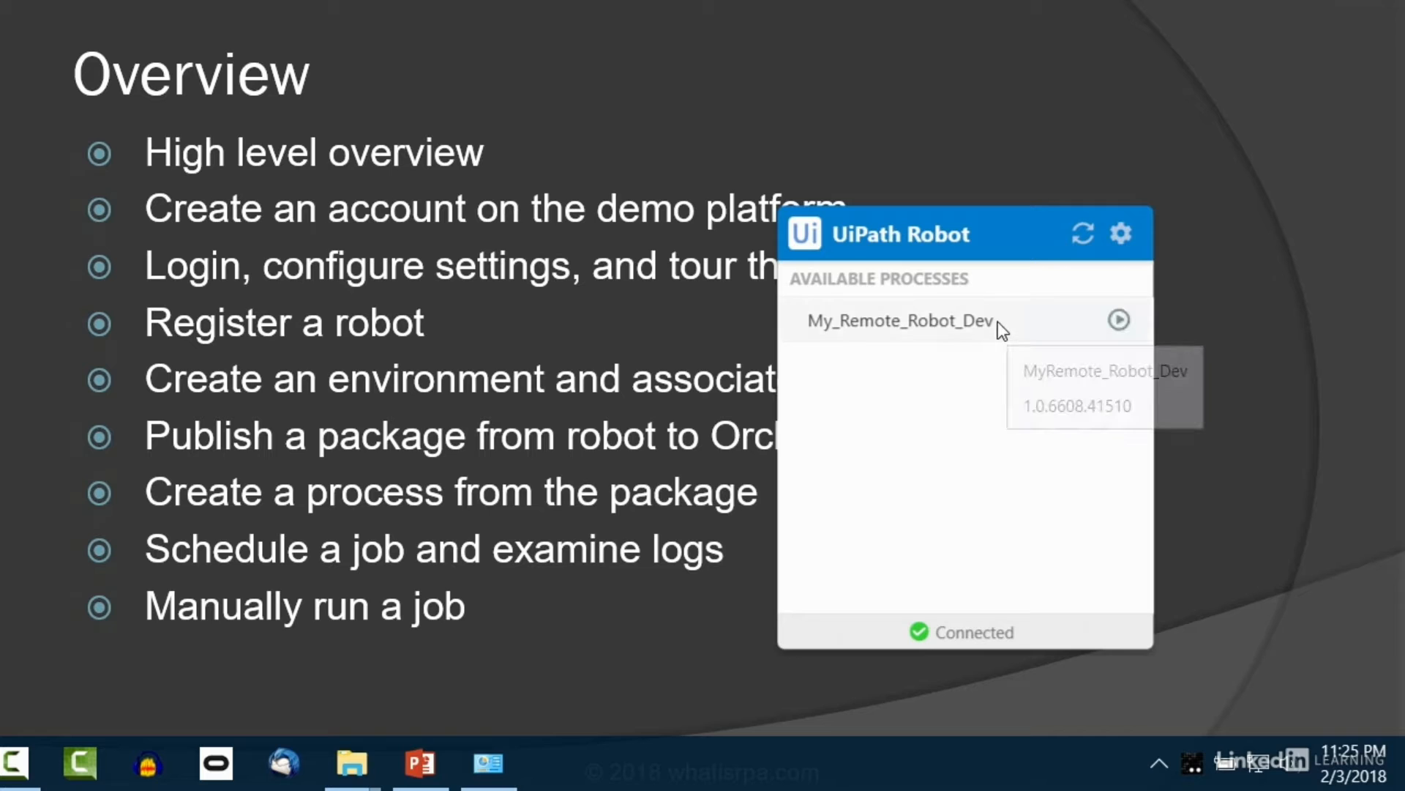
click(1119, 320)
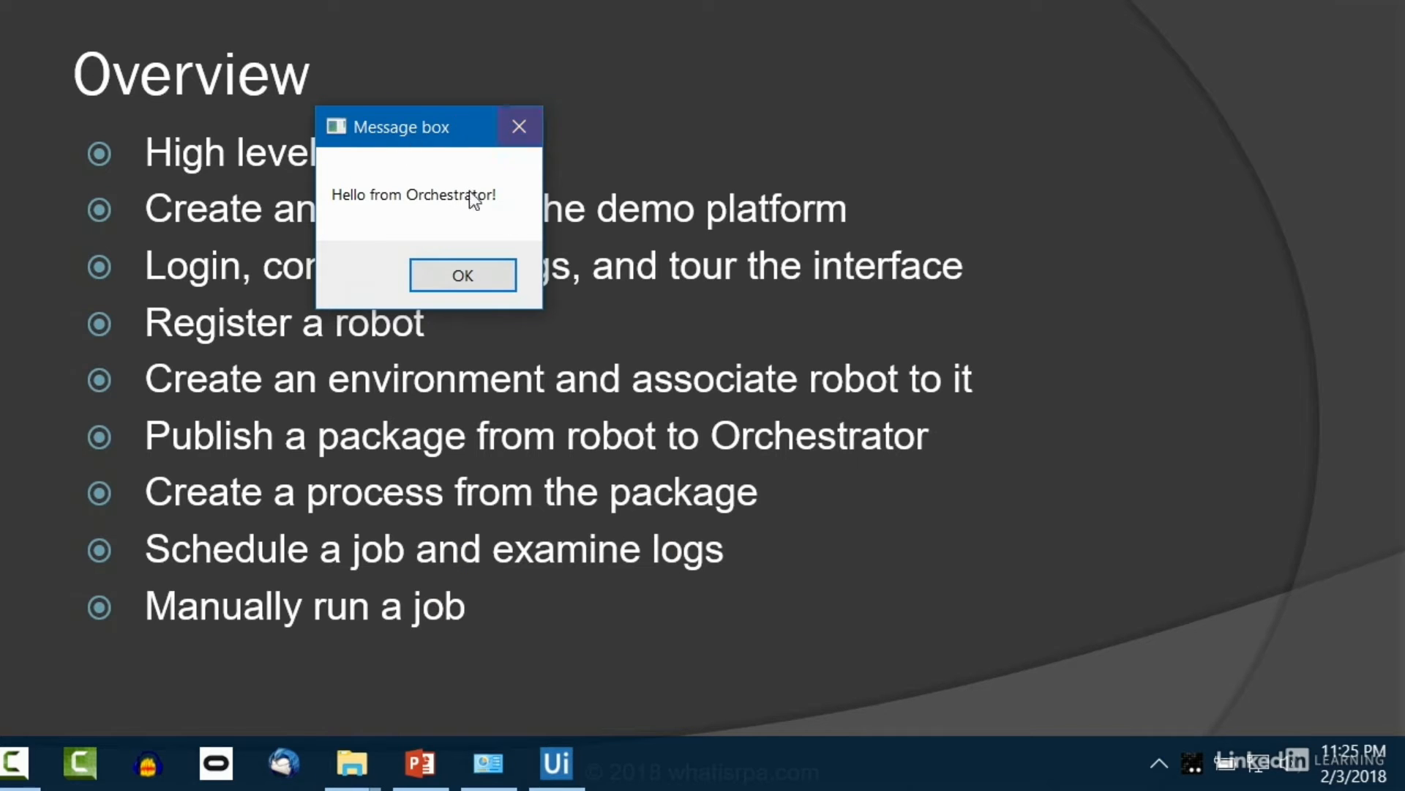
click(473, 275)
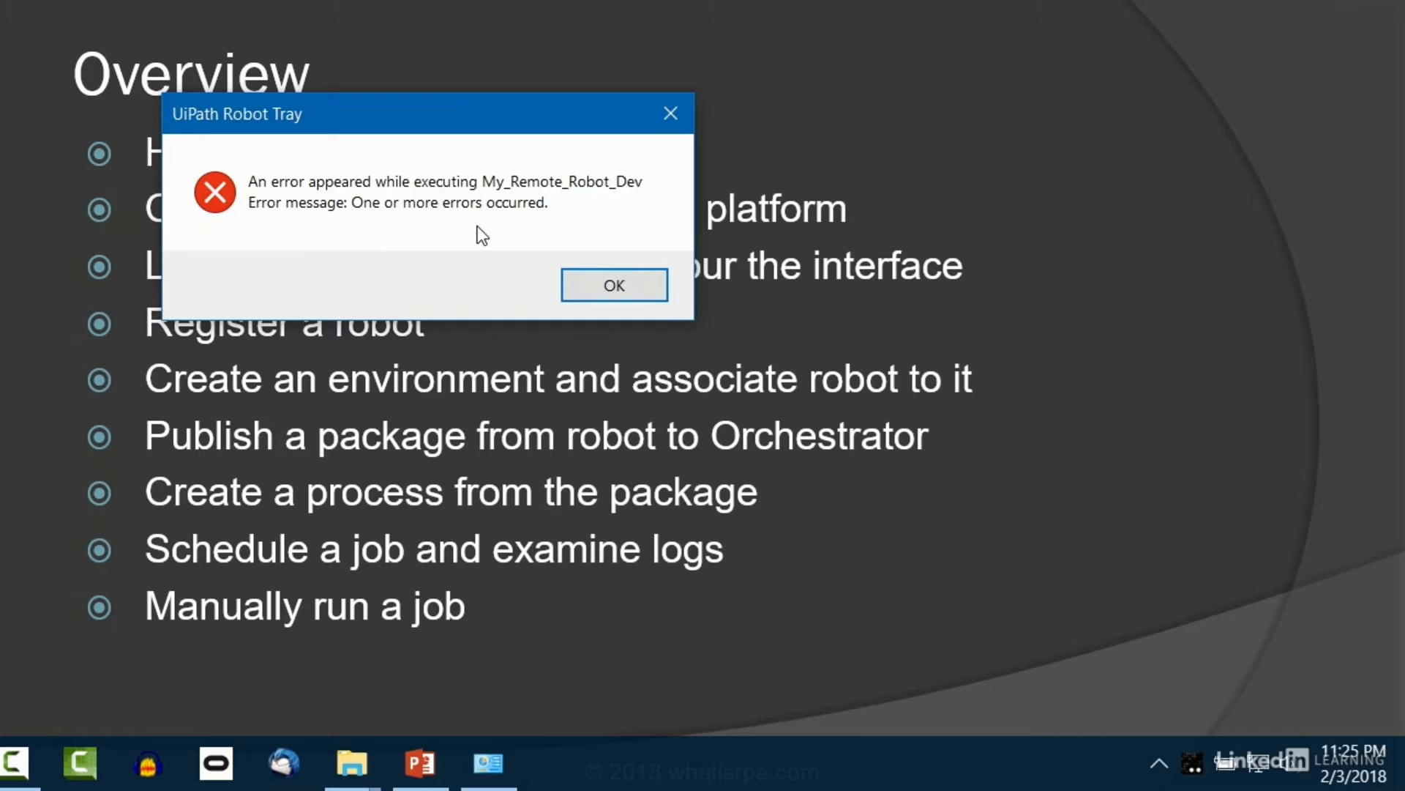
Step: Dismiss the execution error and check Orchestrator's Jobs page, which still lists no jobs
click(615, 285)
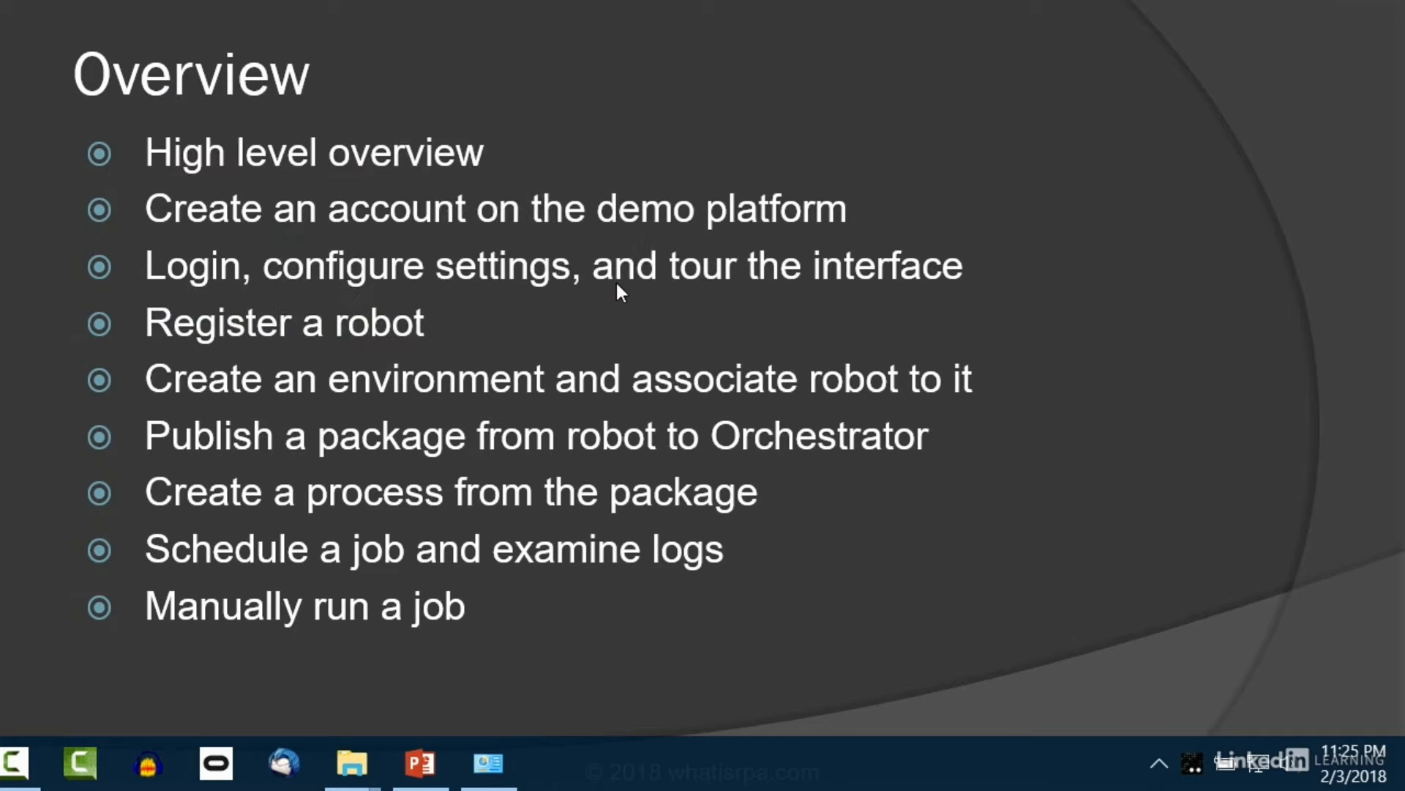
key(alt+Tab)
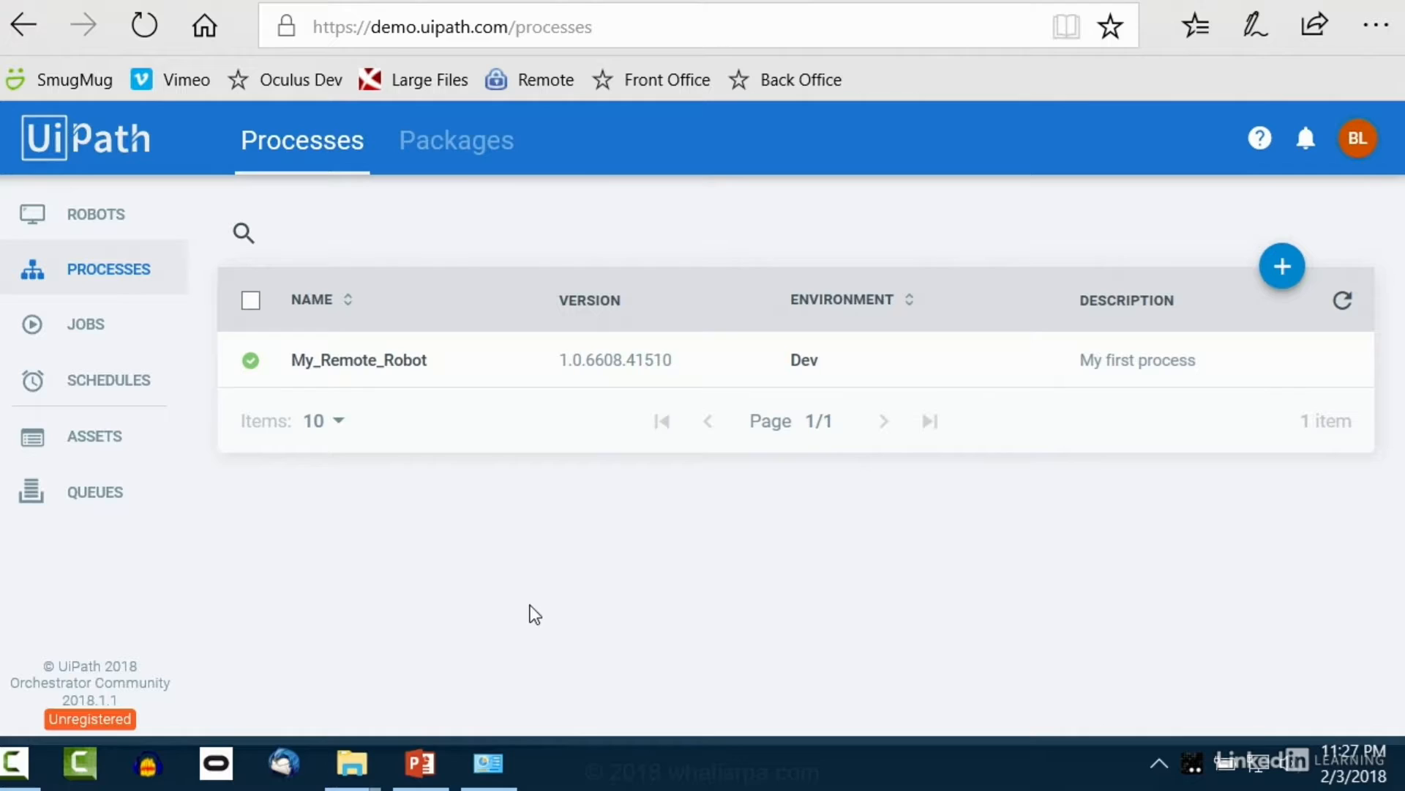
click(95, 333)
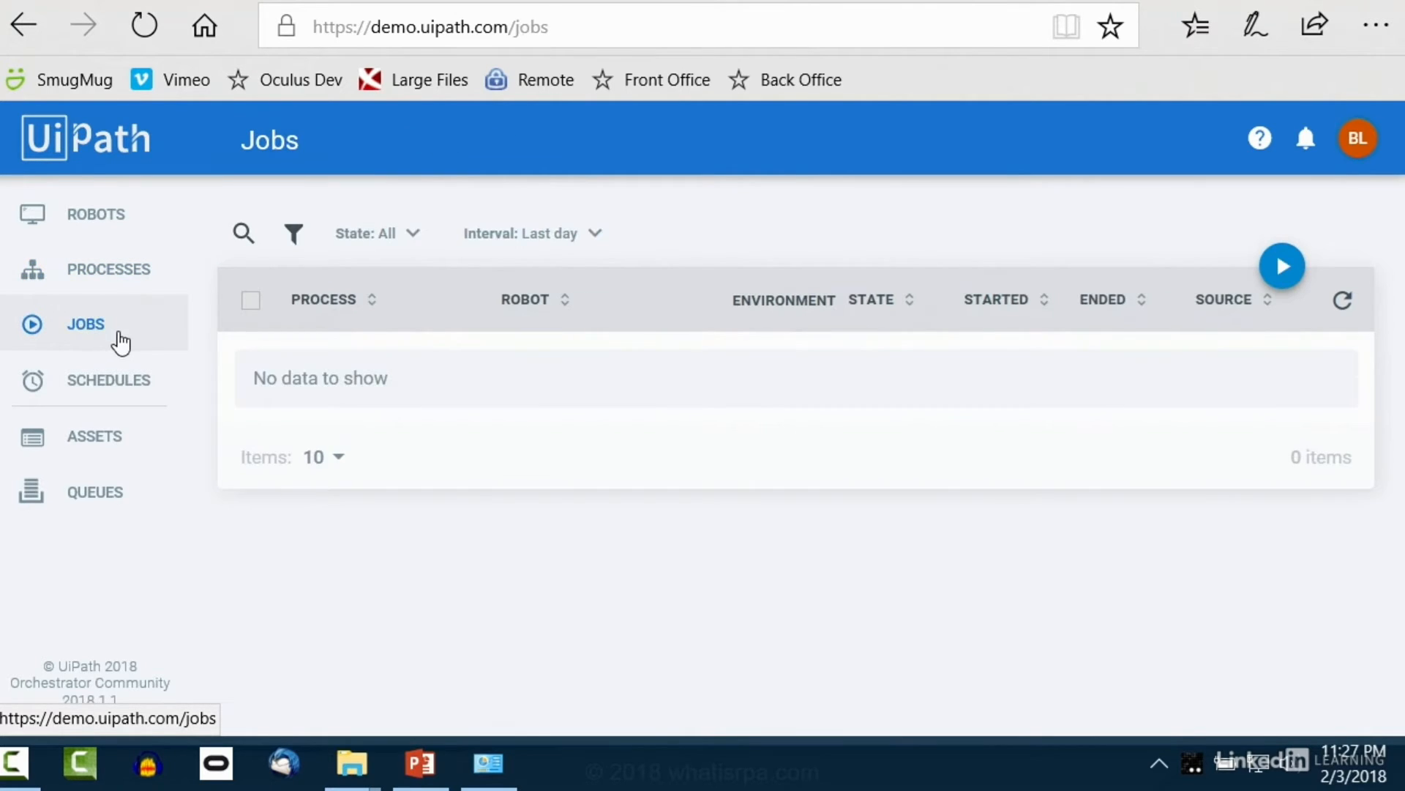
click(1160, 765)
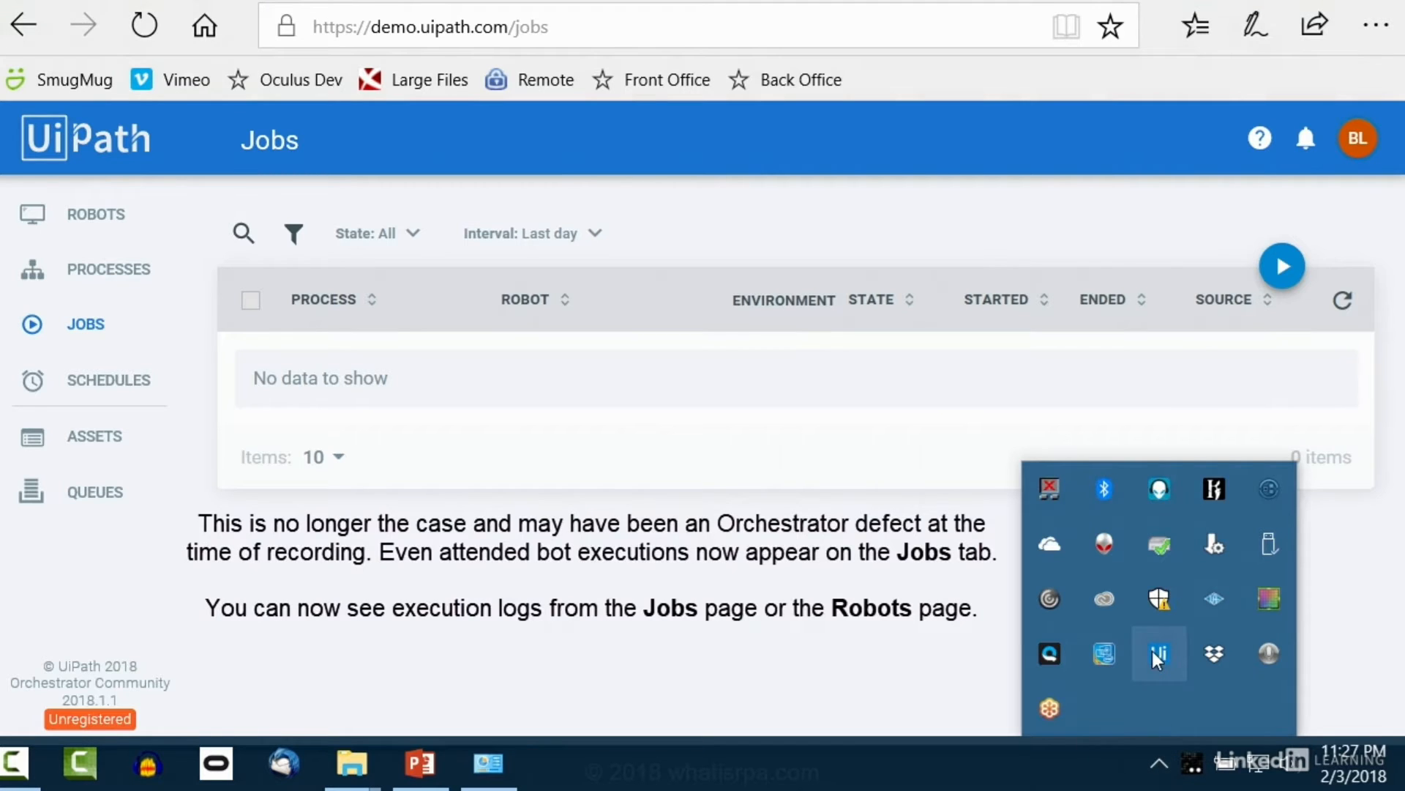
click(847, 644)
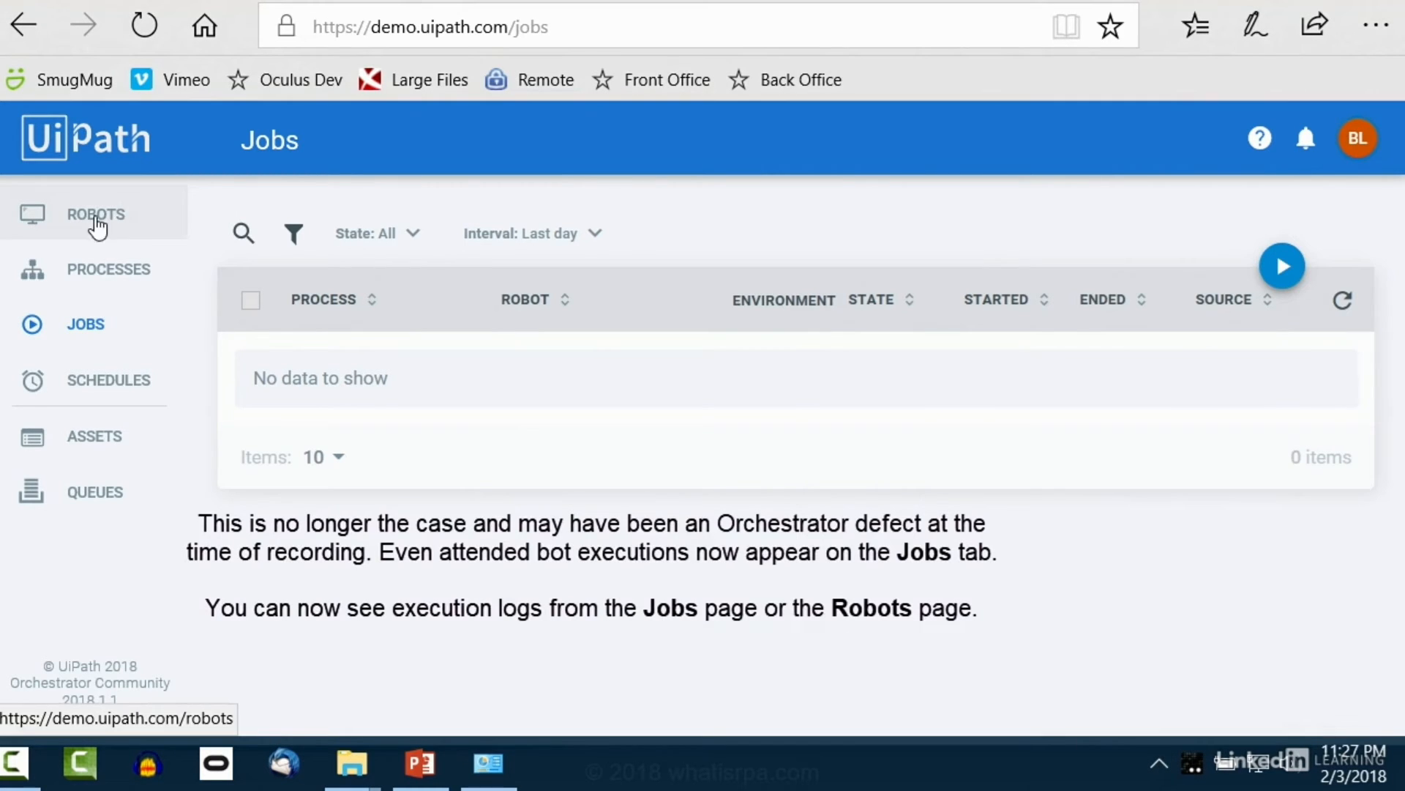
Step: View the robot's logs from the Robots page and inspect the Write text file error details
click(97, 227)
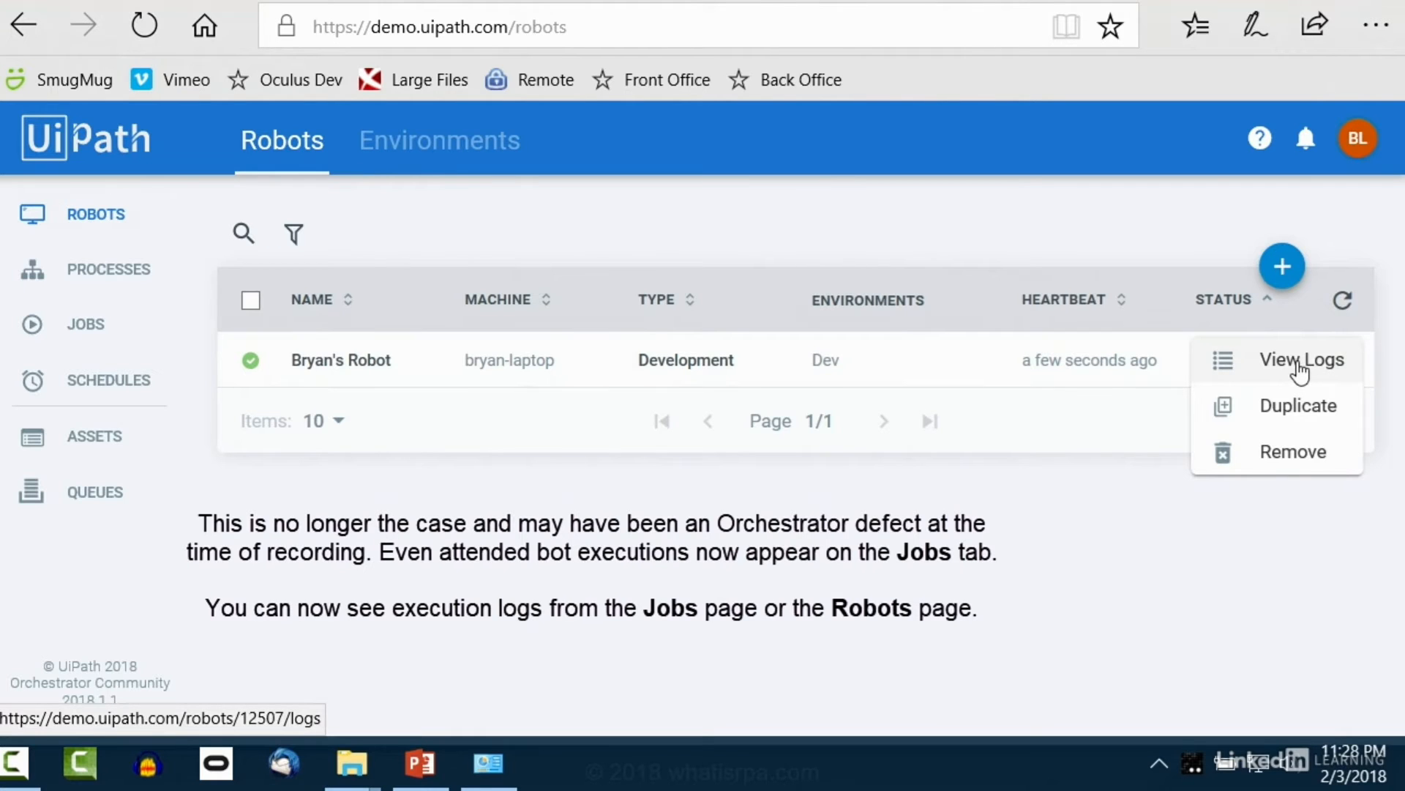
click(1300, 373)
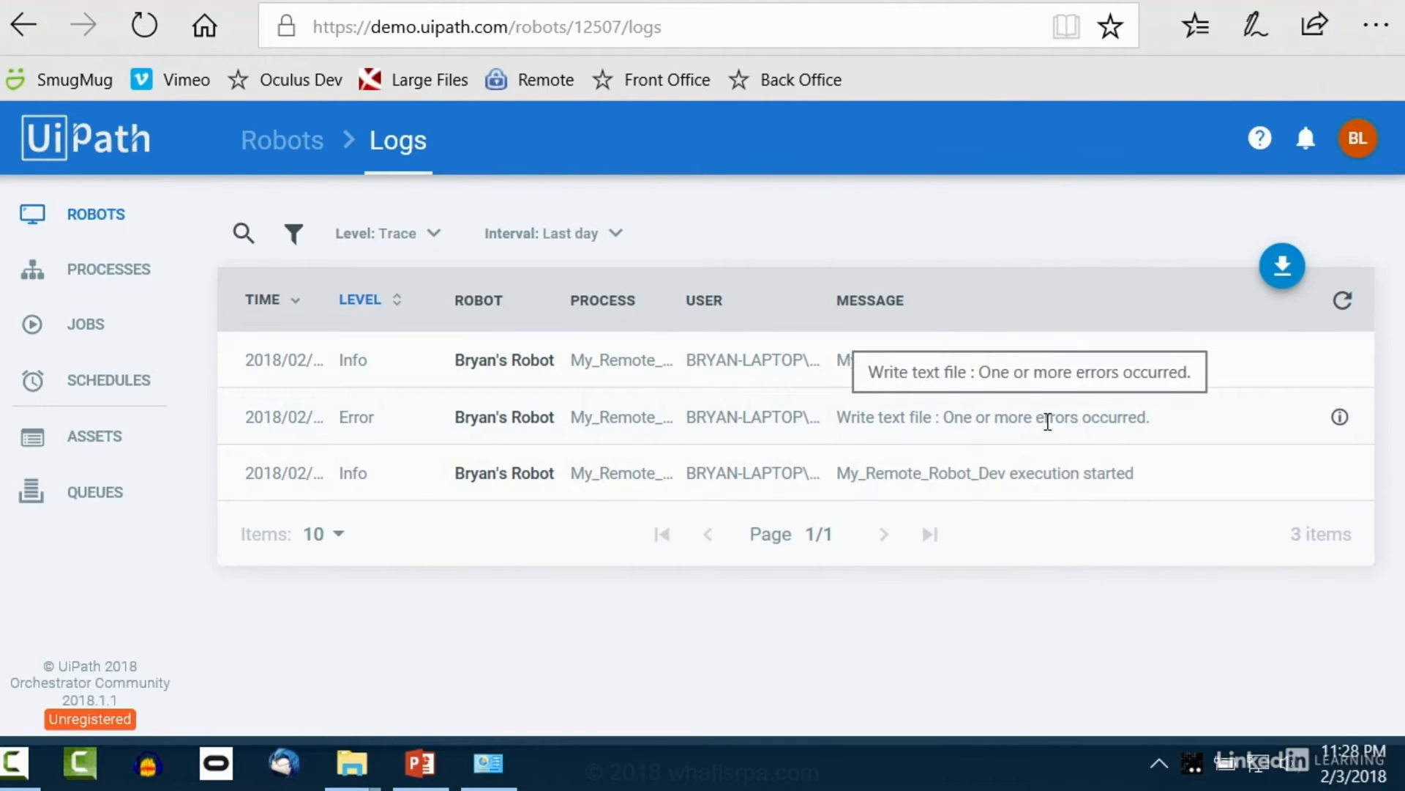
click(1340, 419)
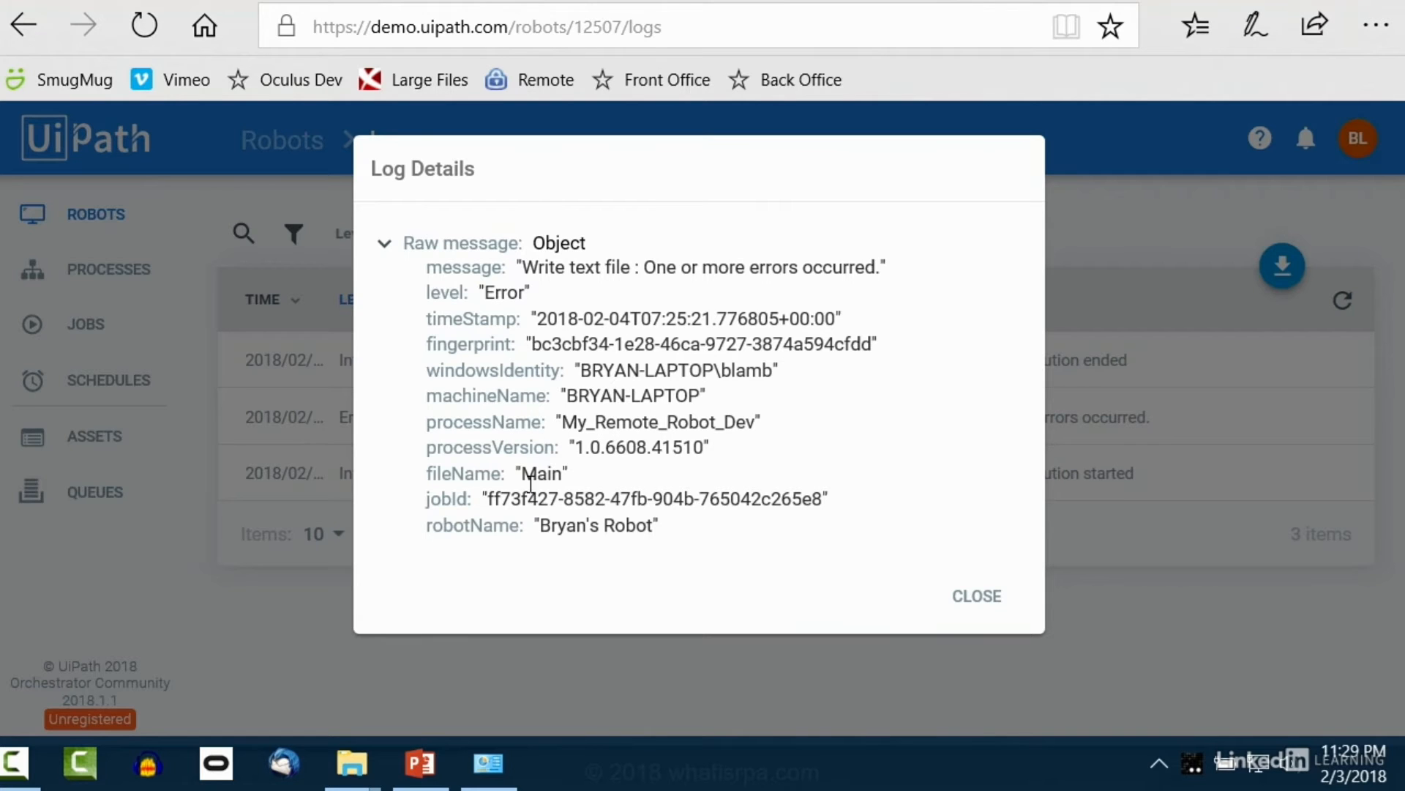
click(980, 615)
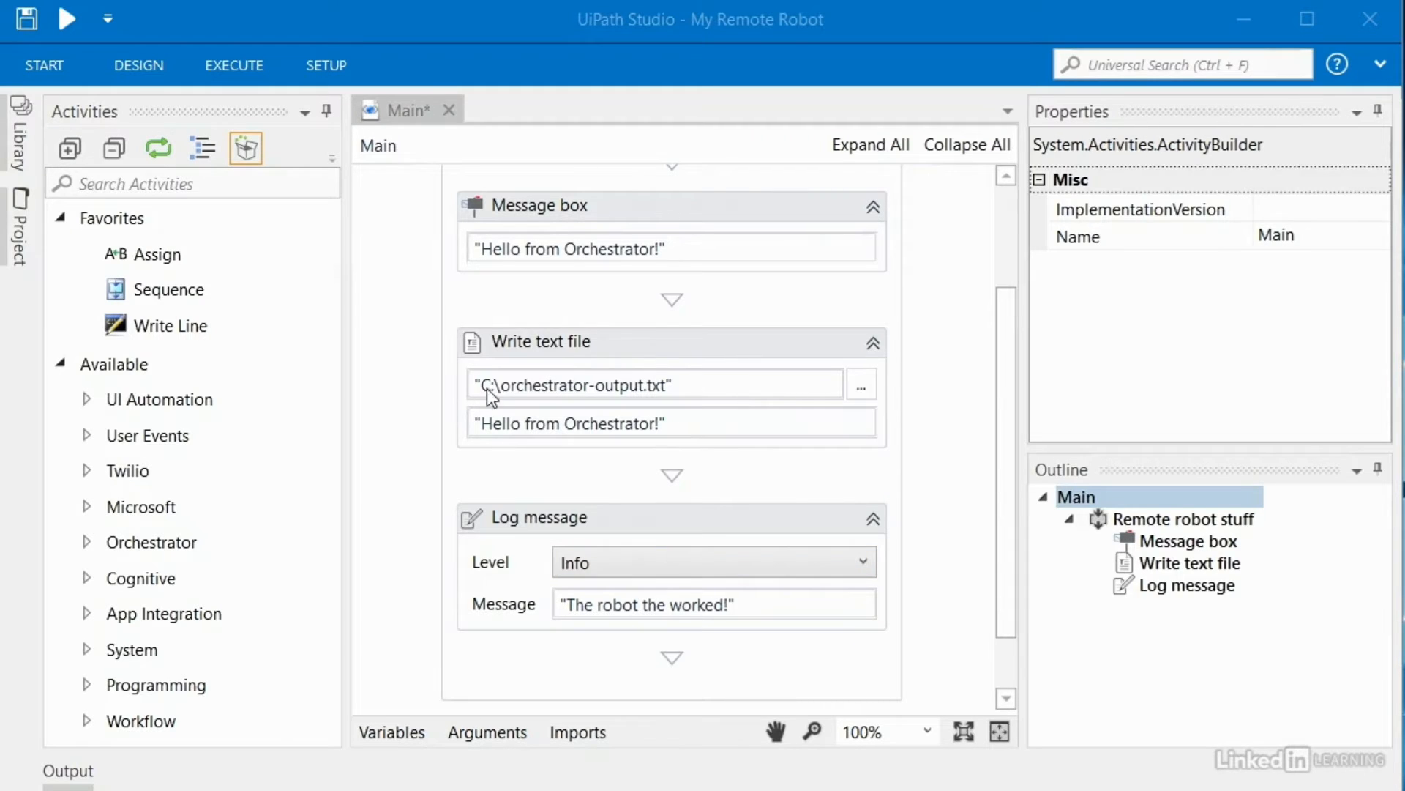
Step: Select the Write text file activity and its output file name in the path
click(240, 68)
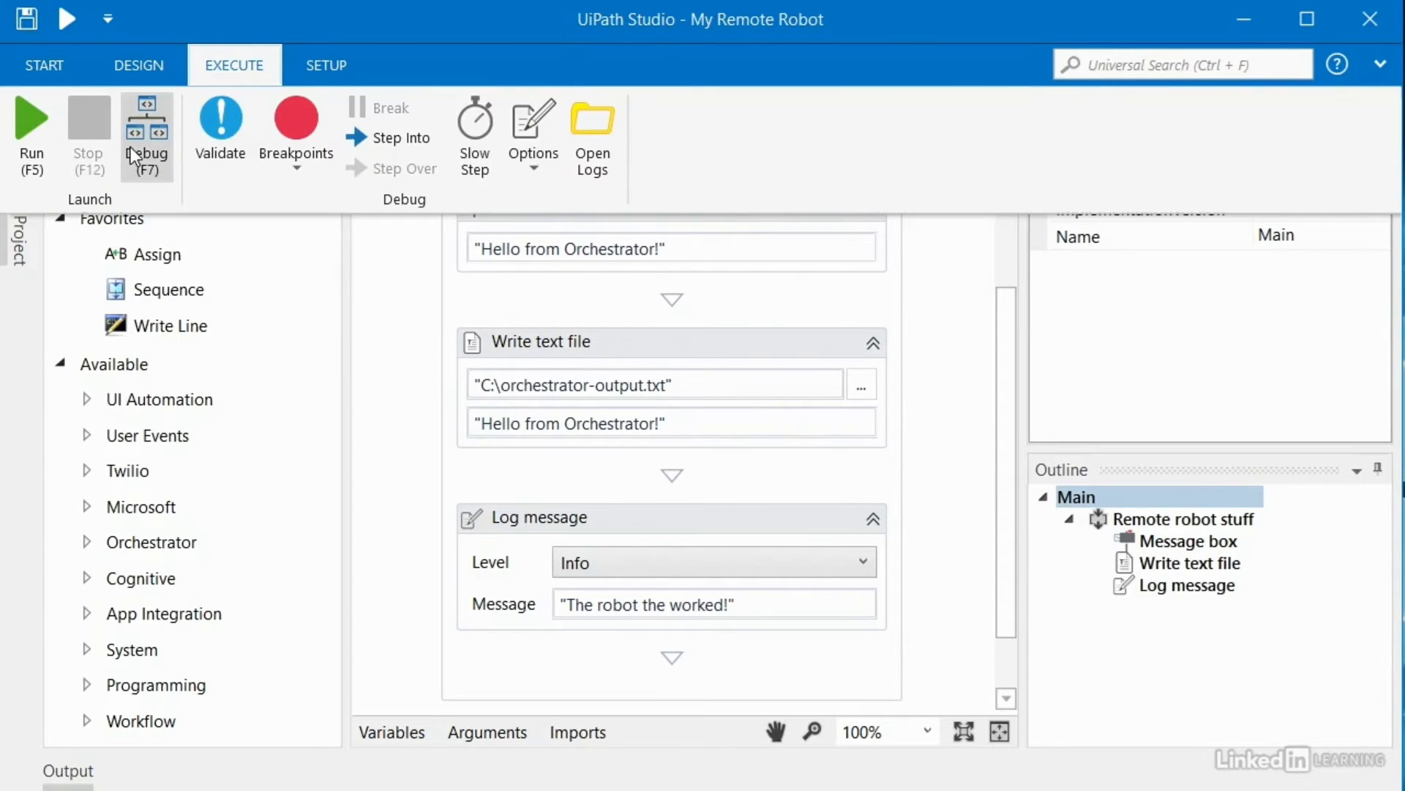
click(697, 341)
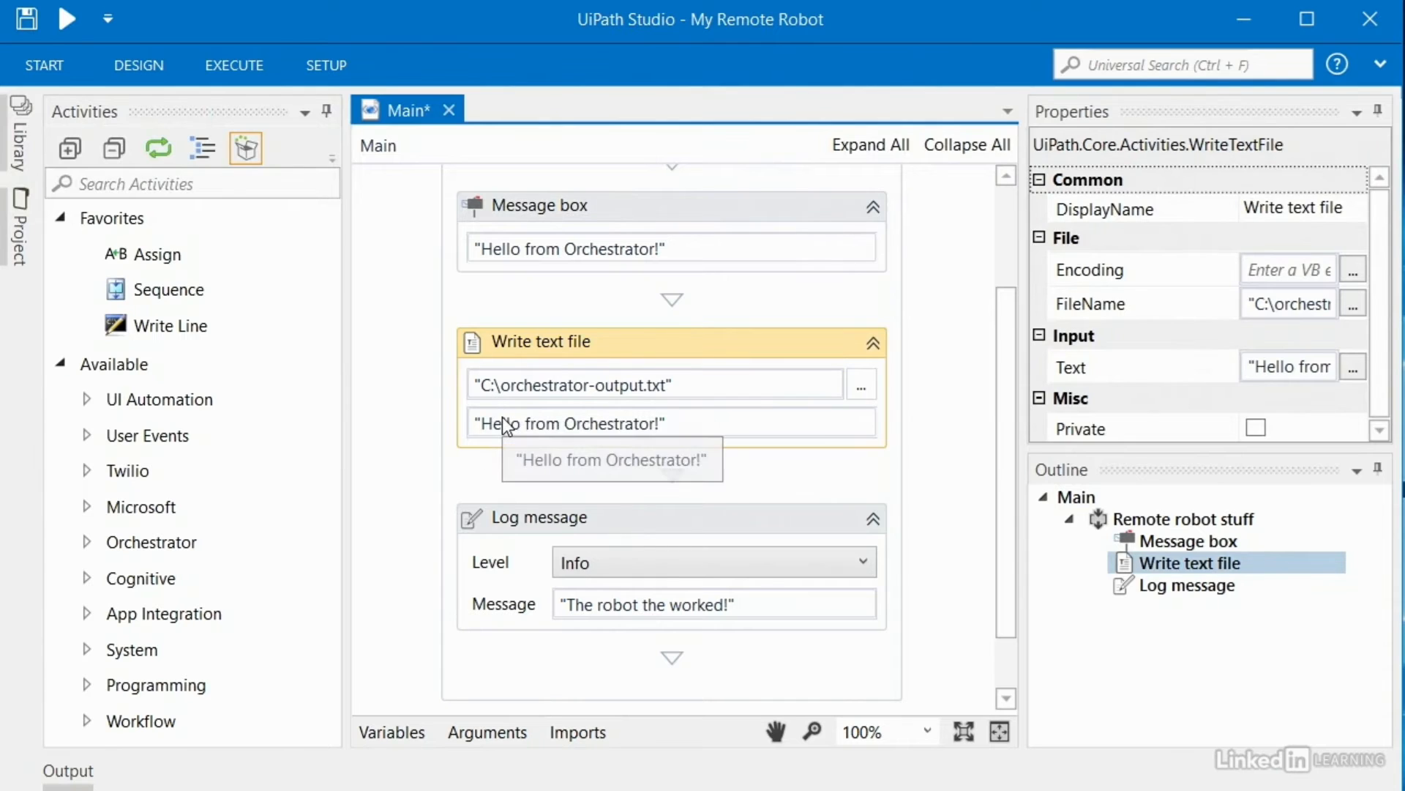
drag(502, 383, 671, 385)
key(ctrl+c)
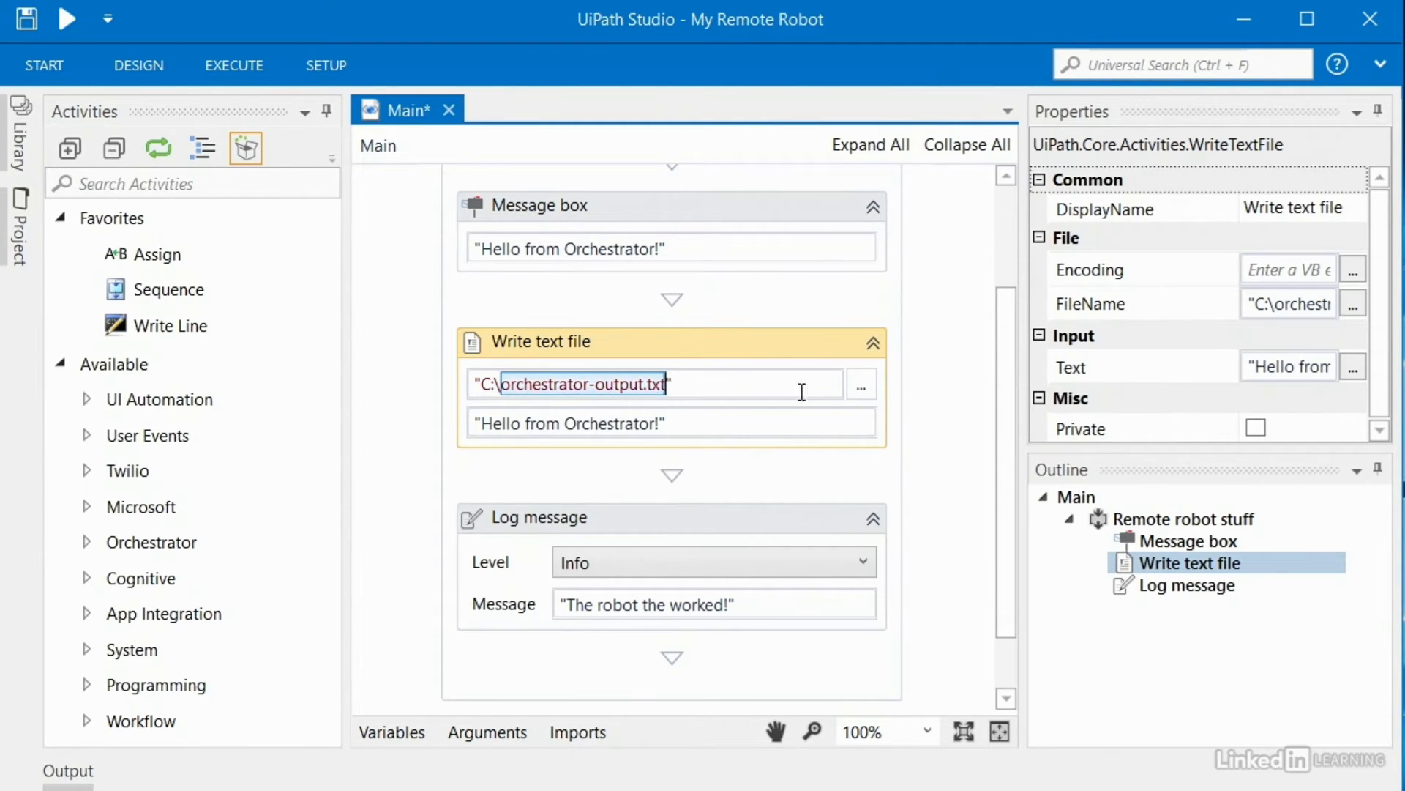
Step: Set the output file to orchestrator-output.txt inside the C:\01 robot output folder
click(863, 385)
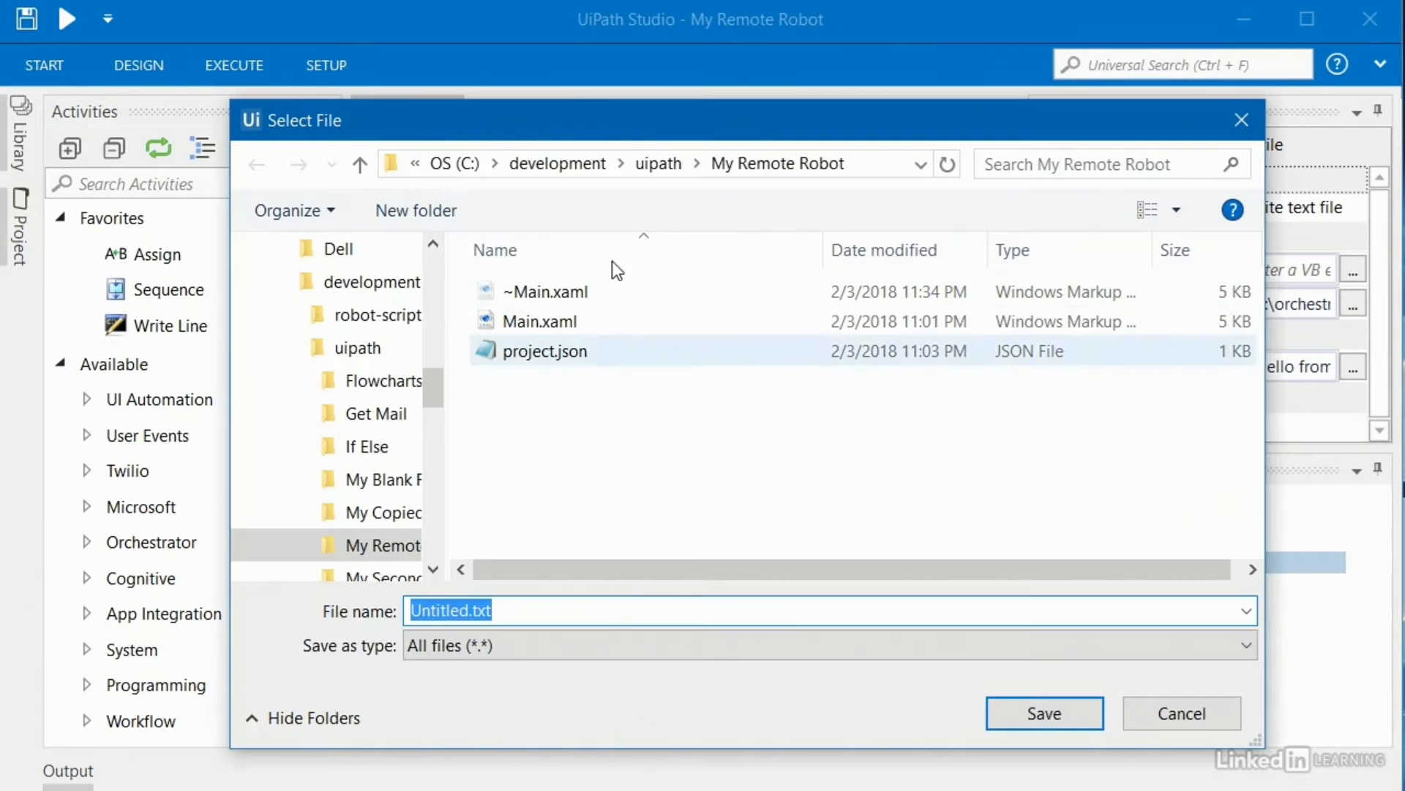
click(452, 170)
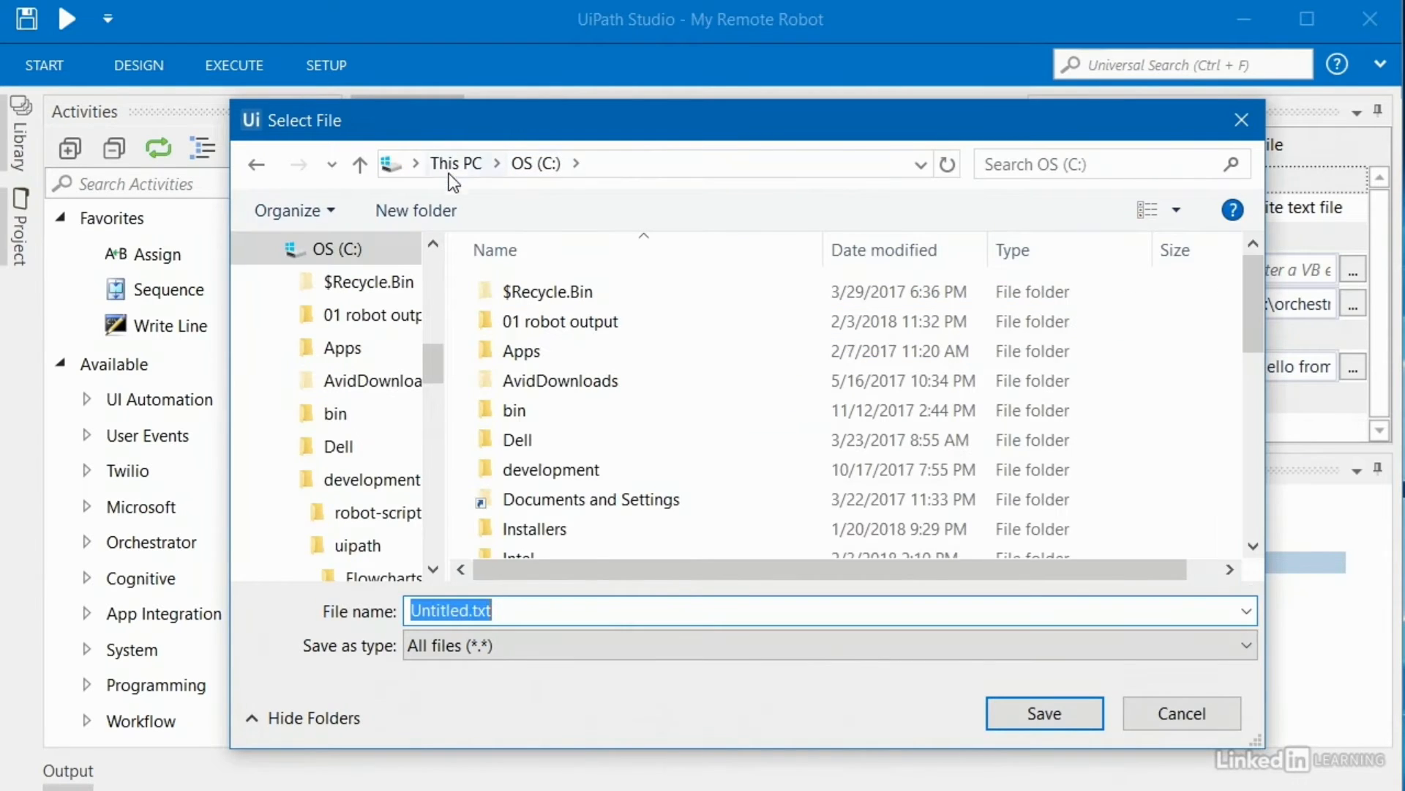
key(ctrl+v)
click(1017, 714)
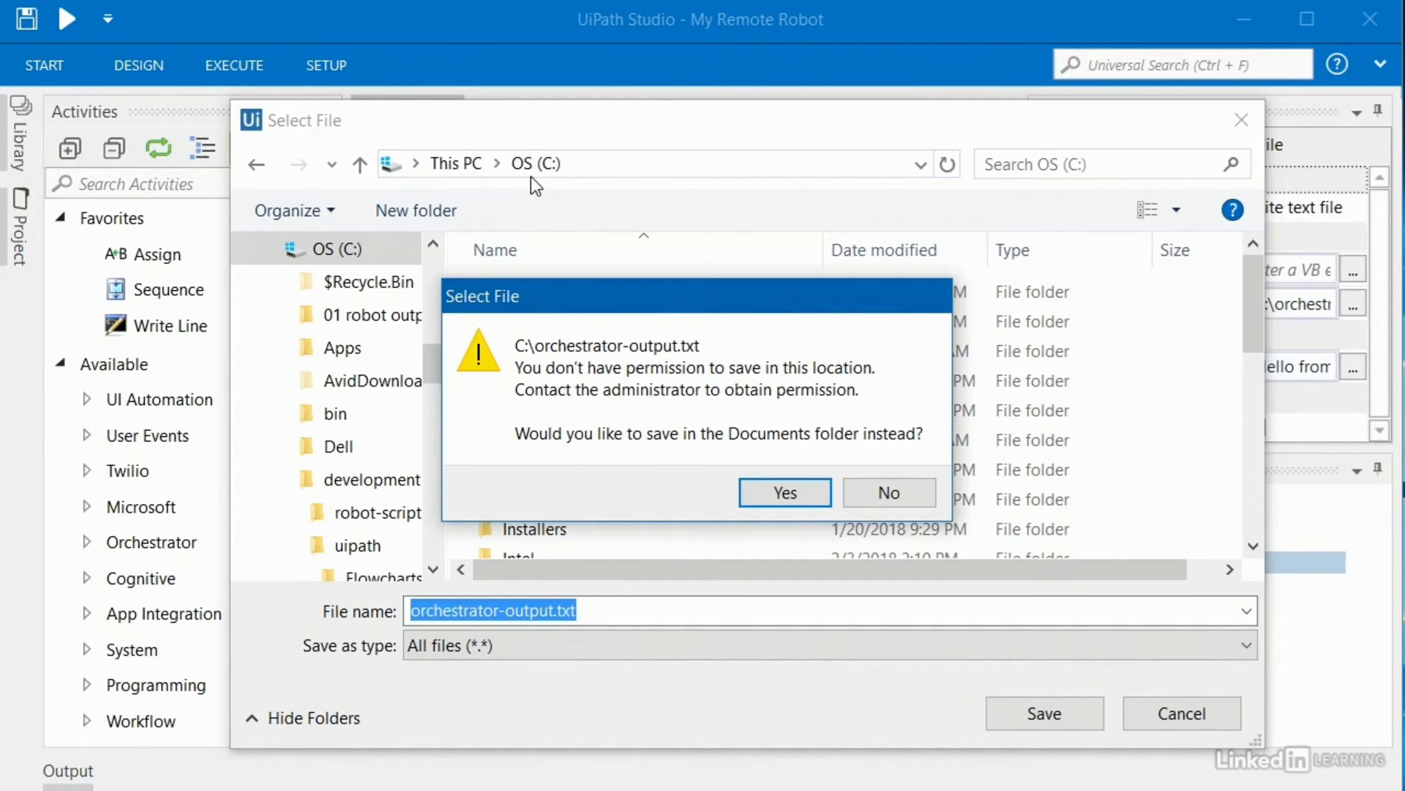
click(889, 492)
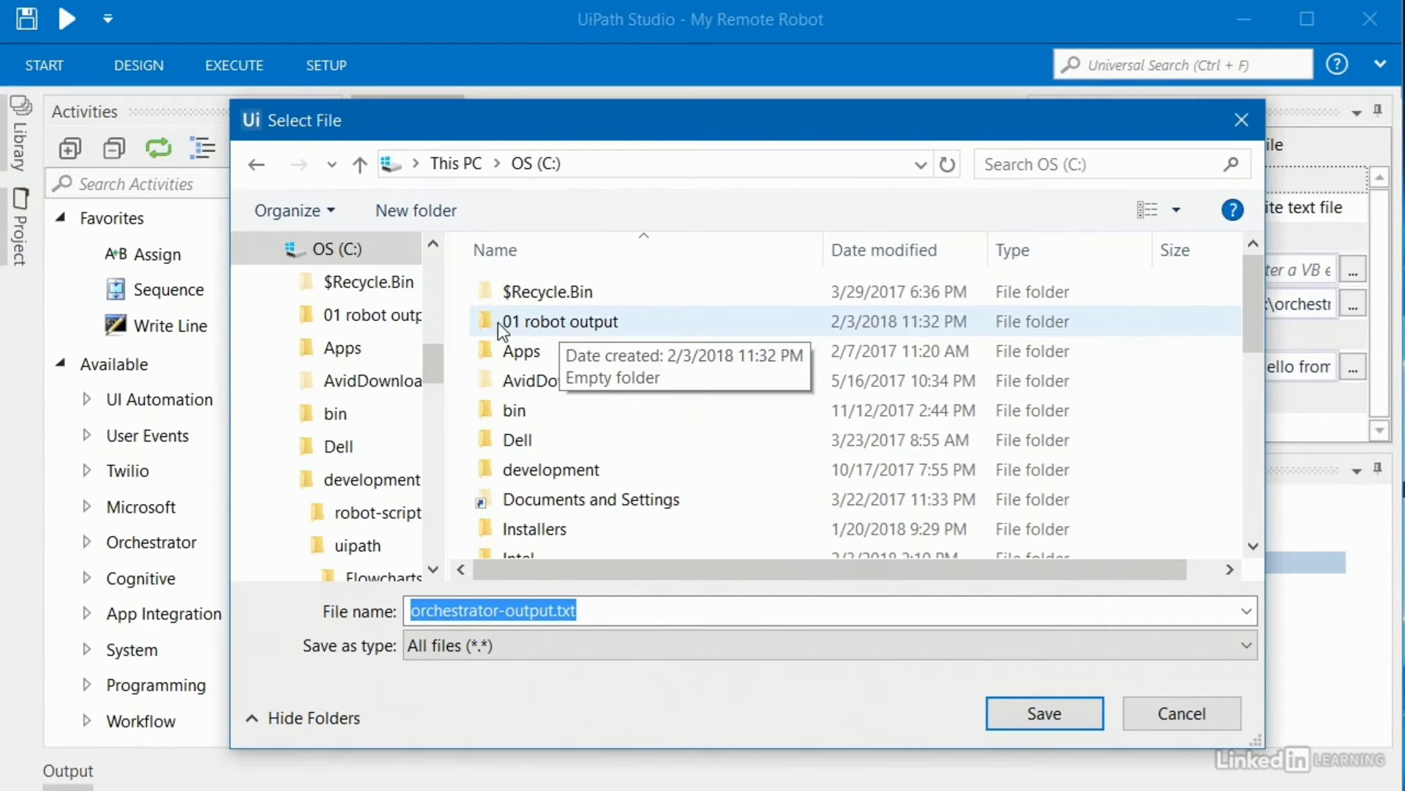
double_click(561, 322)
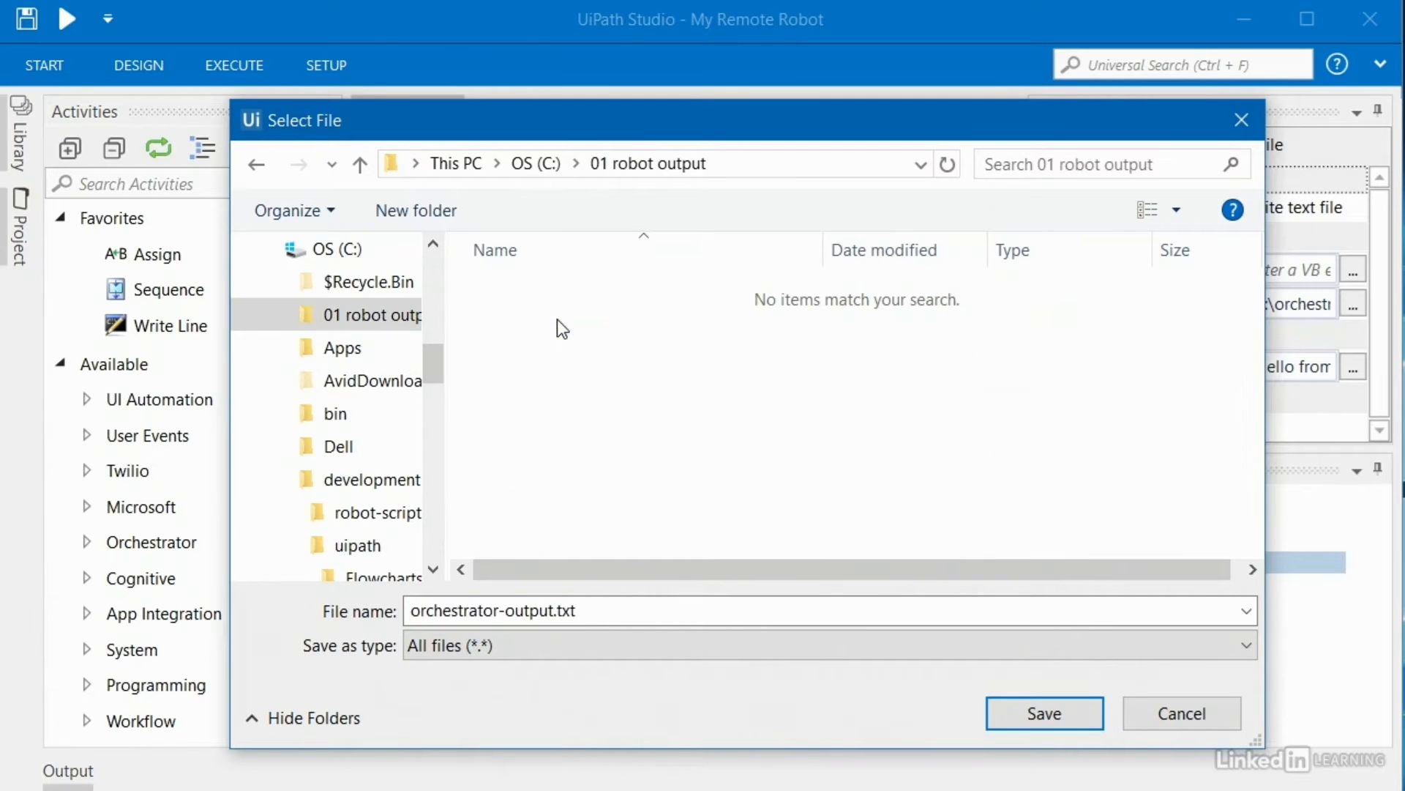
click(1043, 716)
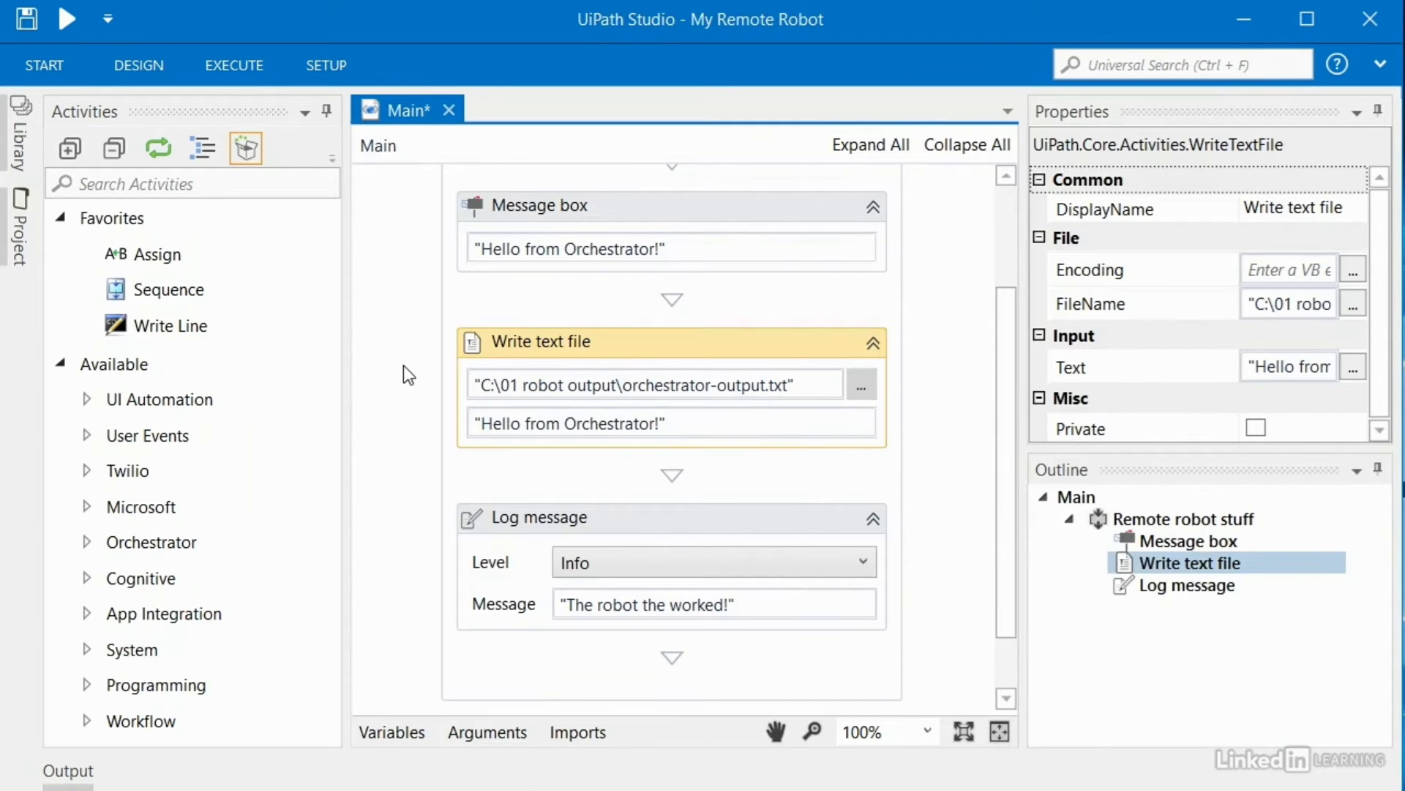
Step: Run the workflow, then open orchestrator-output.txt in C:\01 robot output to check it reads Hello from Orchestrator!
click(72, 19)
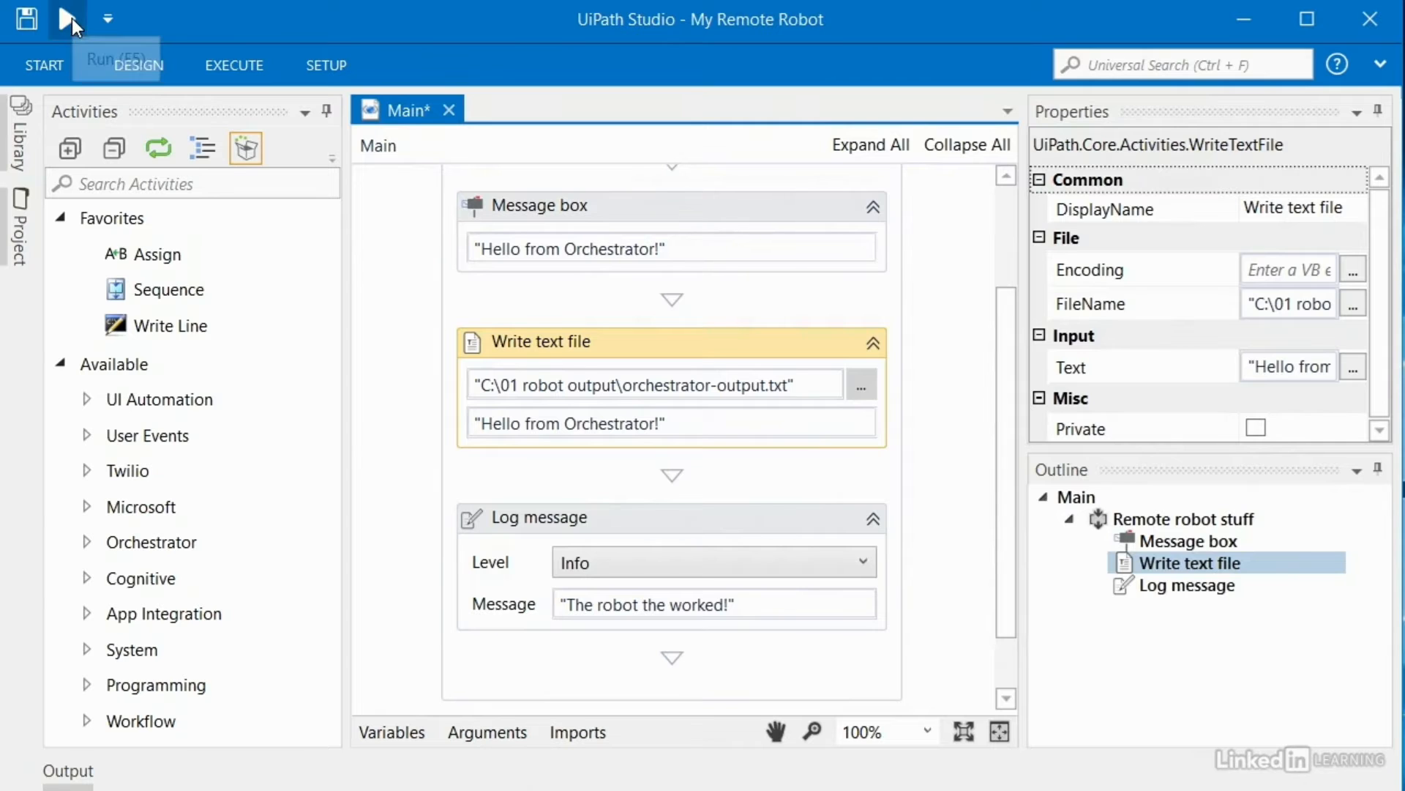
click(757, 539)
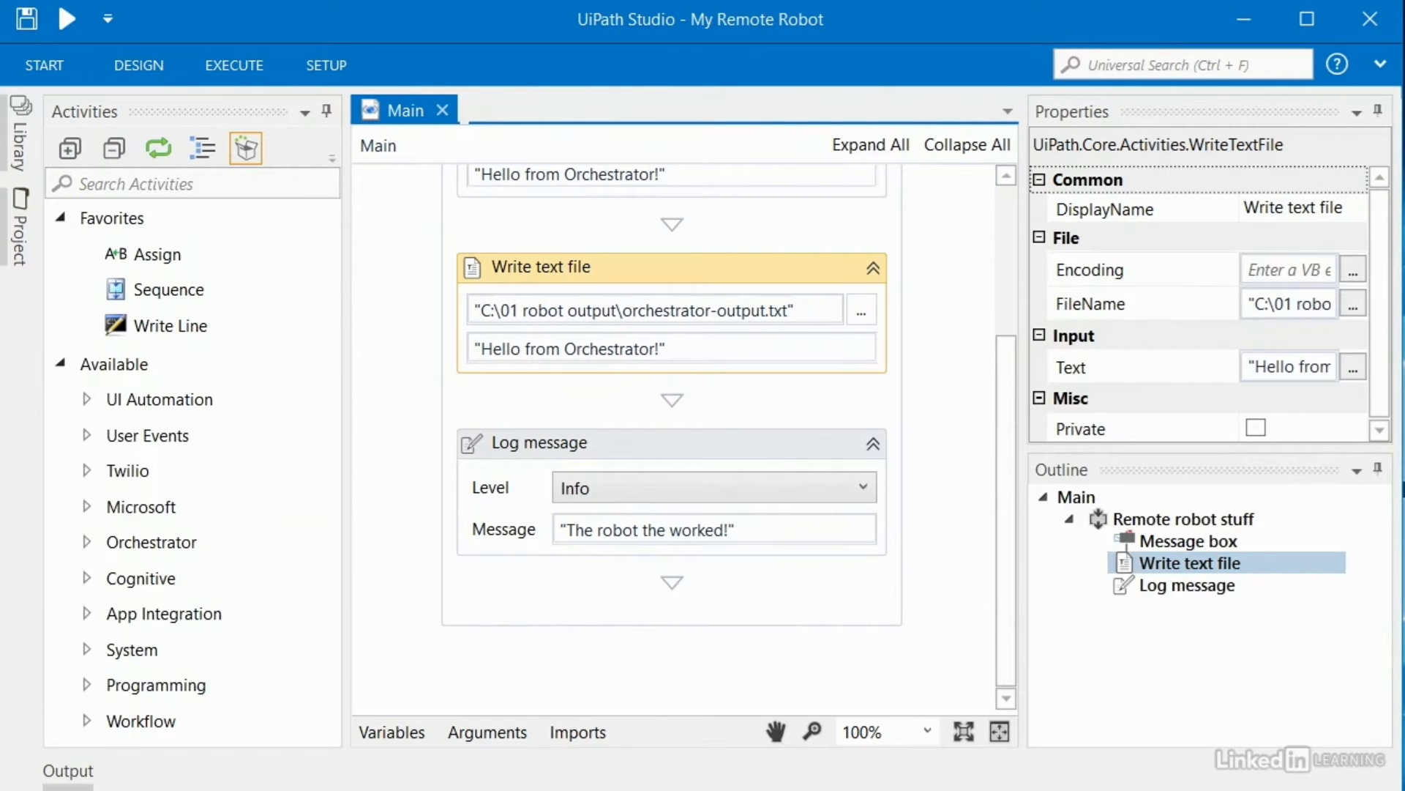
key(super)
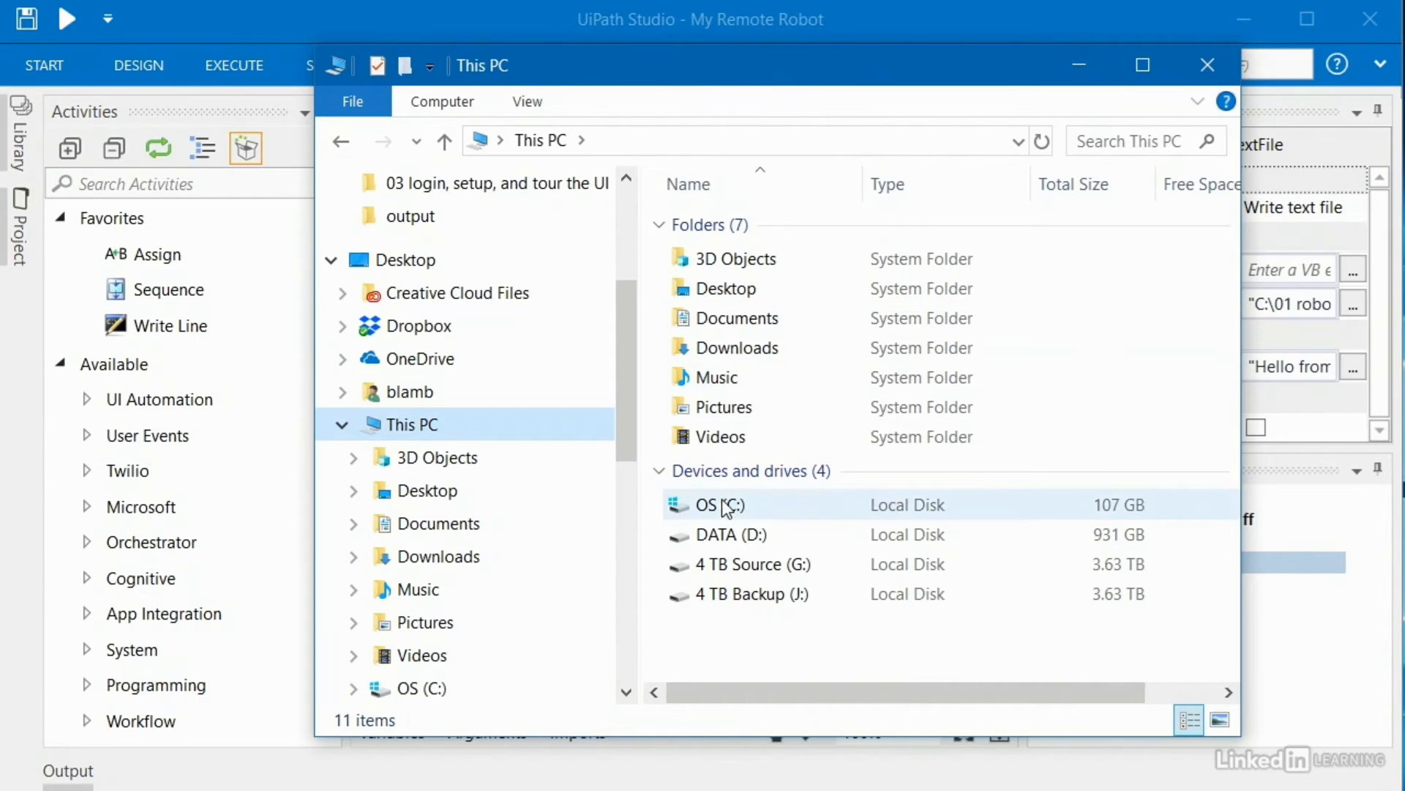
double_click(724, 502)
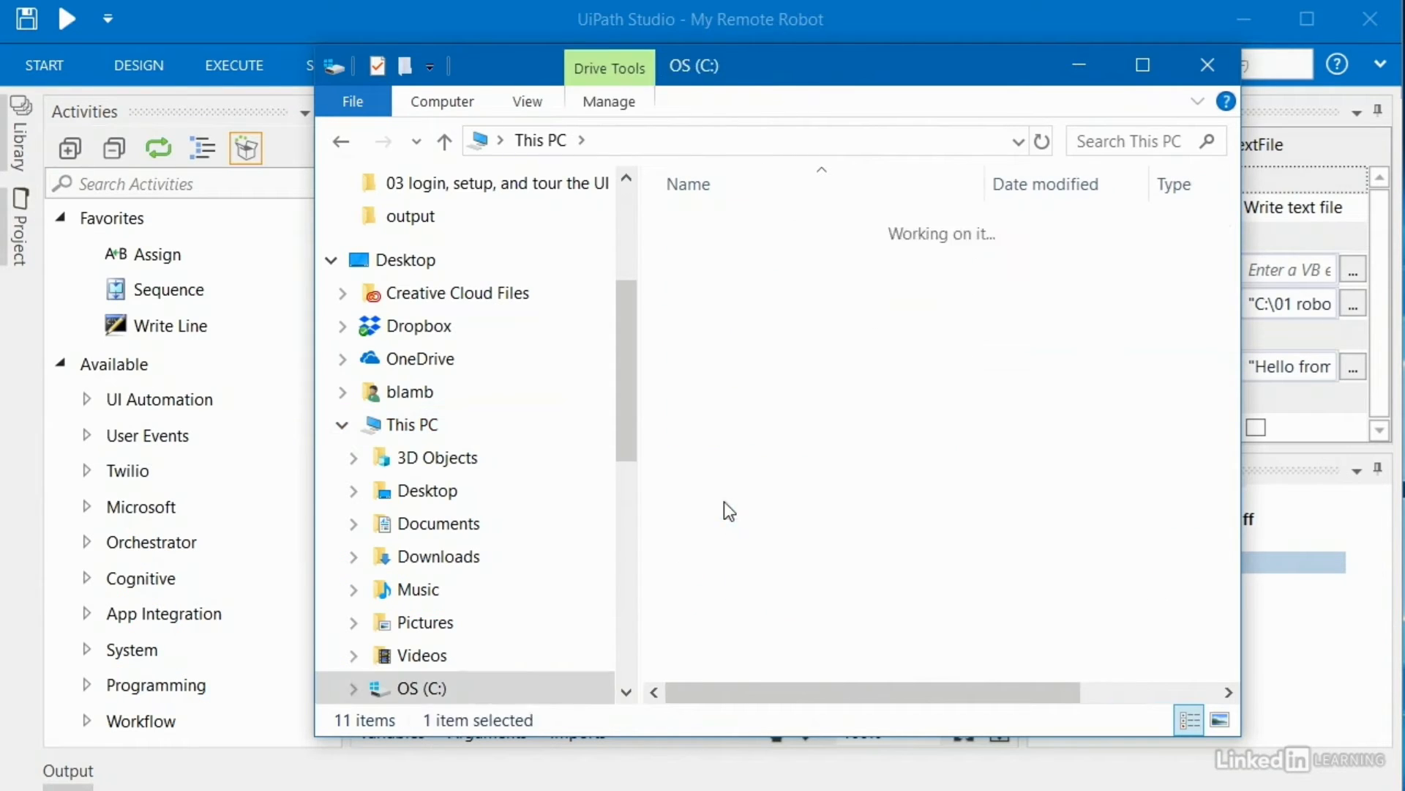
double_click(751, 265)
click(505, 142)
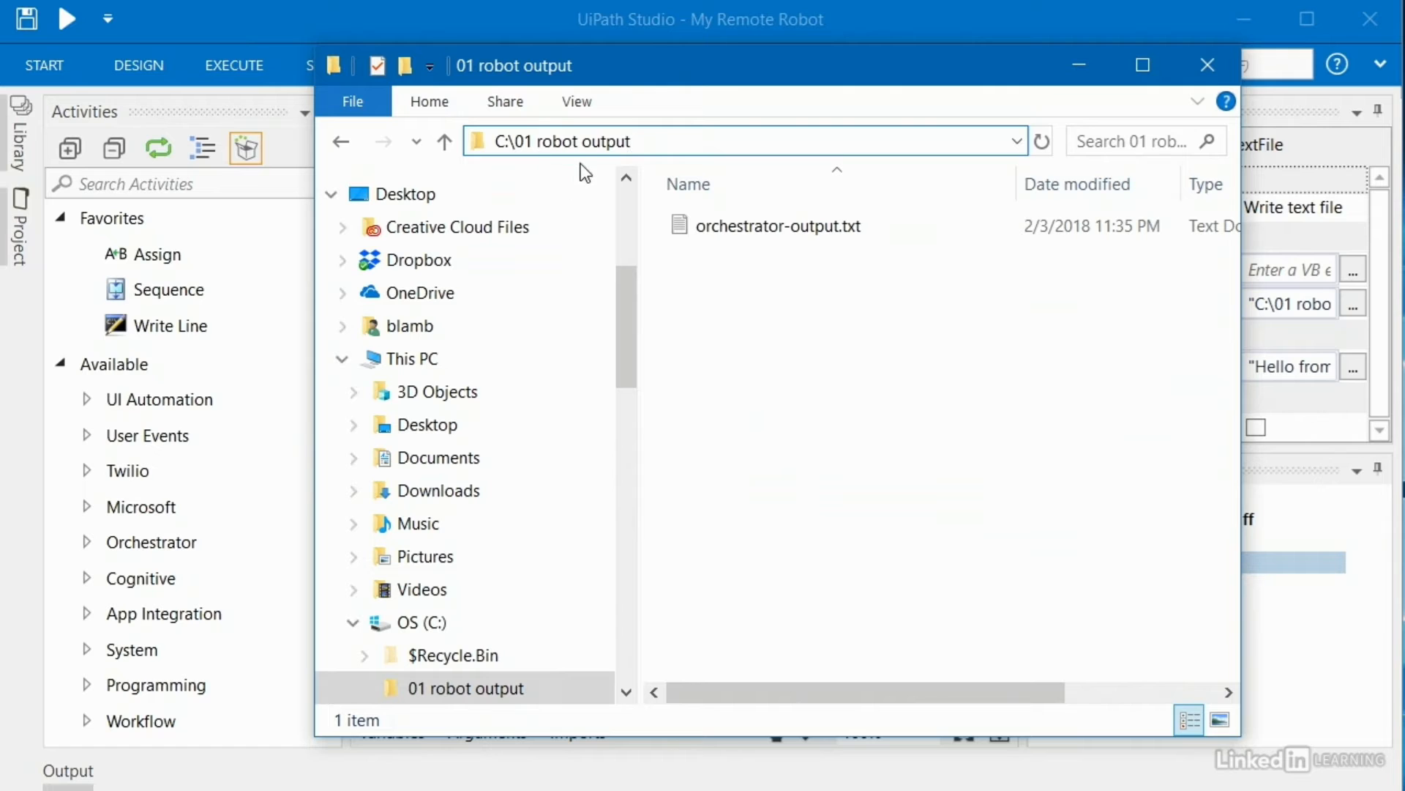
double_click(732, 227)
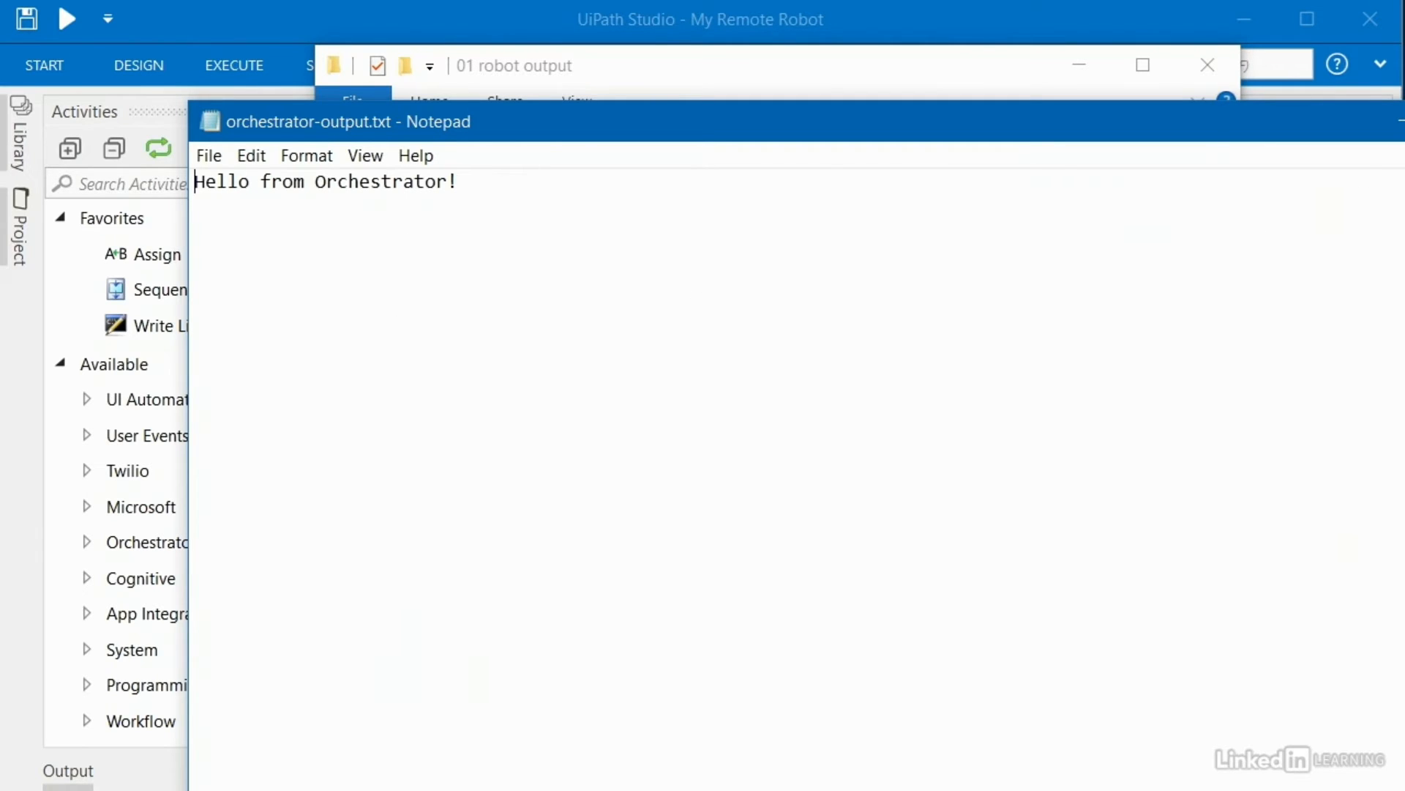
Step: Close Notepad and delete orchestrator-output.txt from the folder
key(alt+F4)
right_click(750, 223)
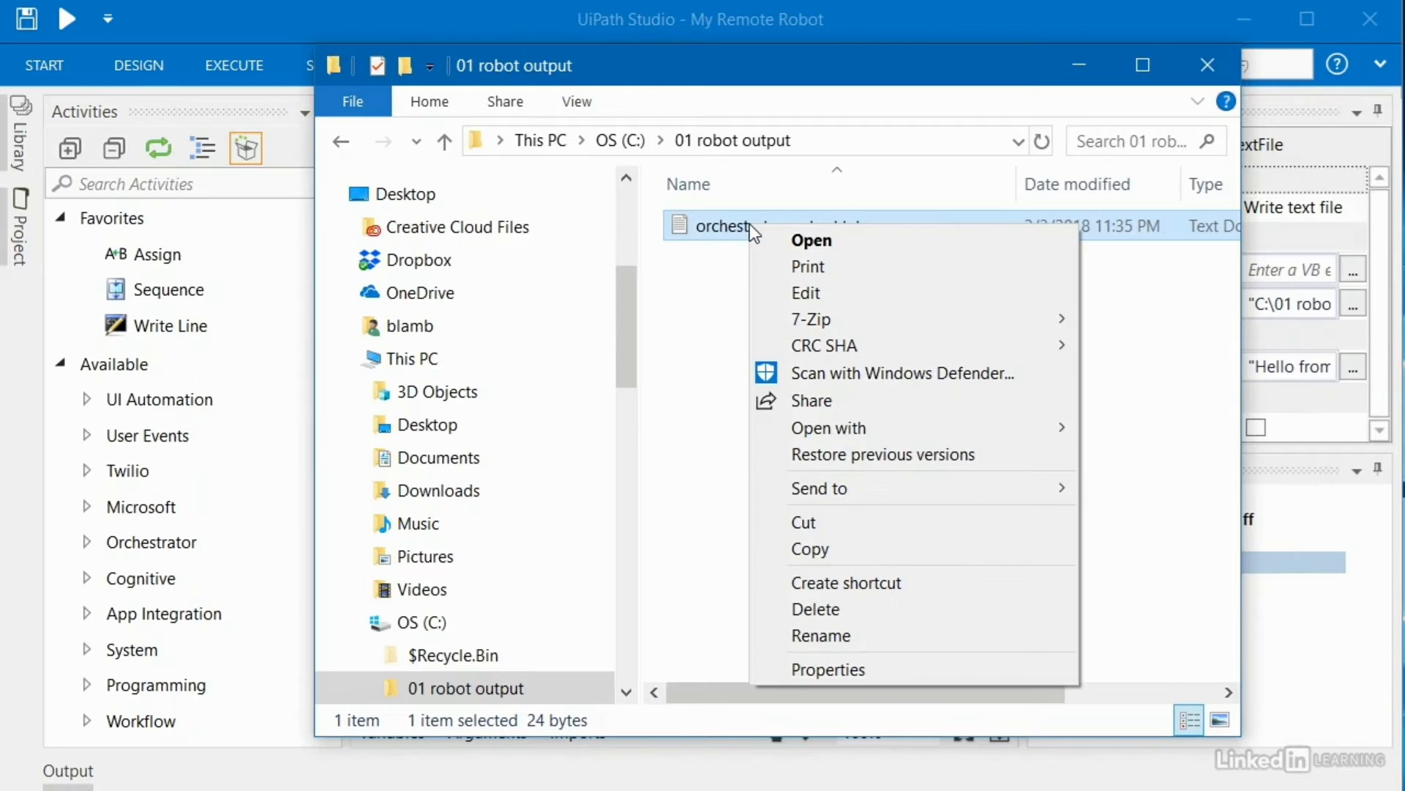
click(819, 609)
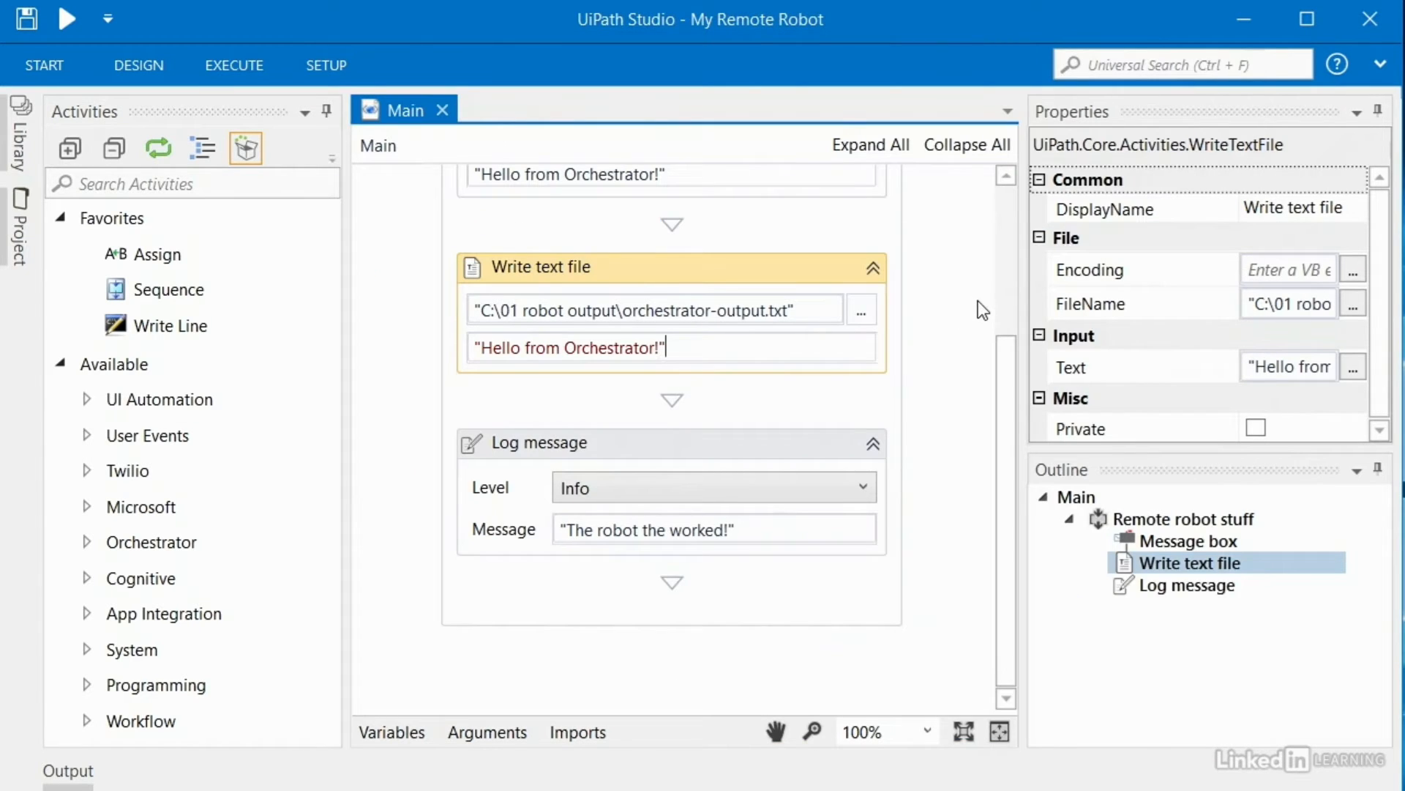
Step: Publish My_Remote_Robot from the ribbon as version 1.0.6608.42505 and dismiss the success Info dialog
click(309, 69)
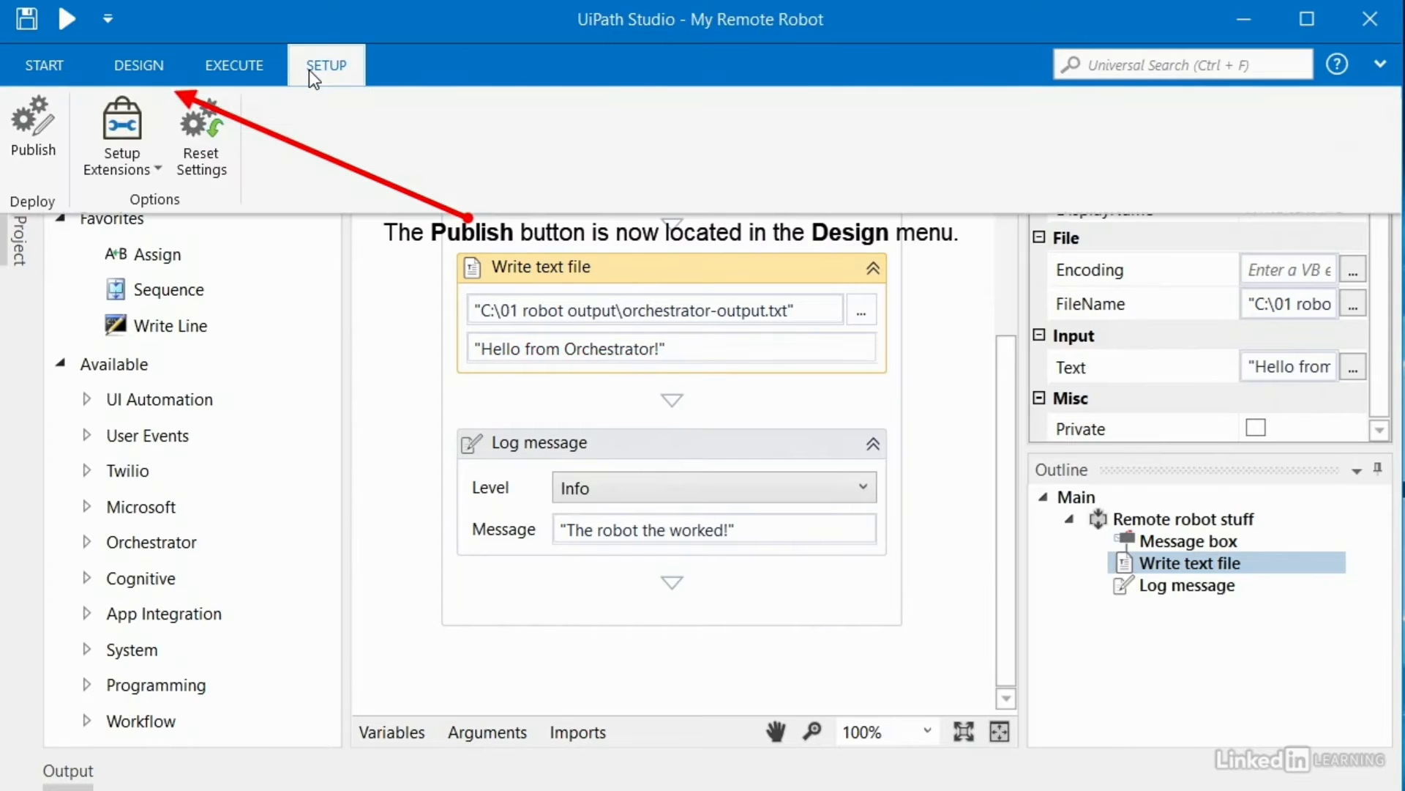
click(32, 121)
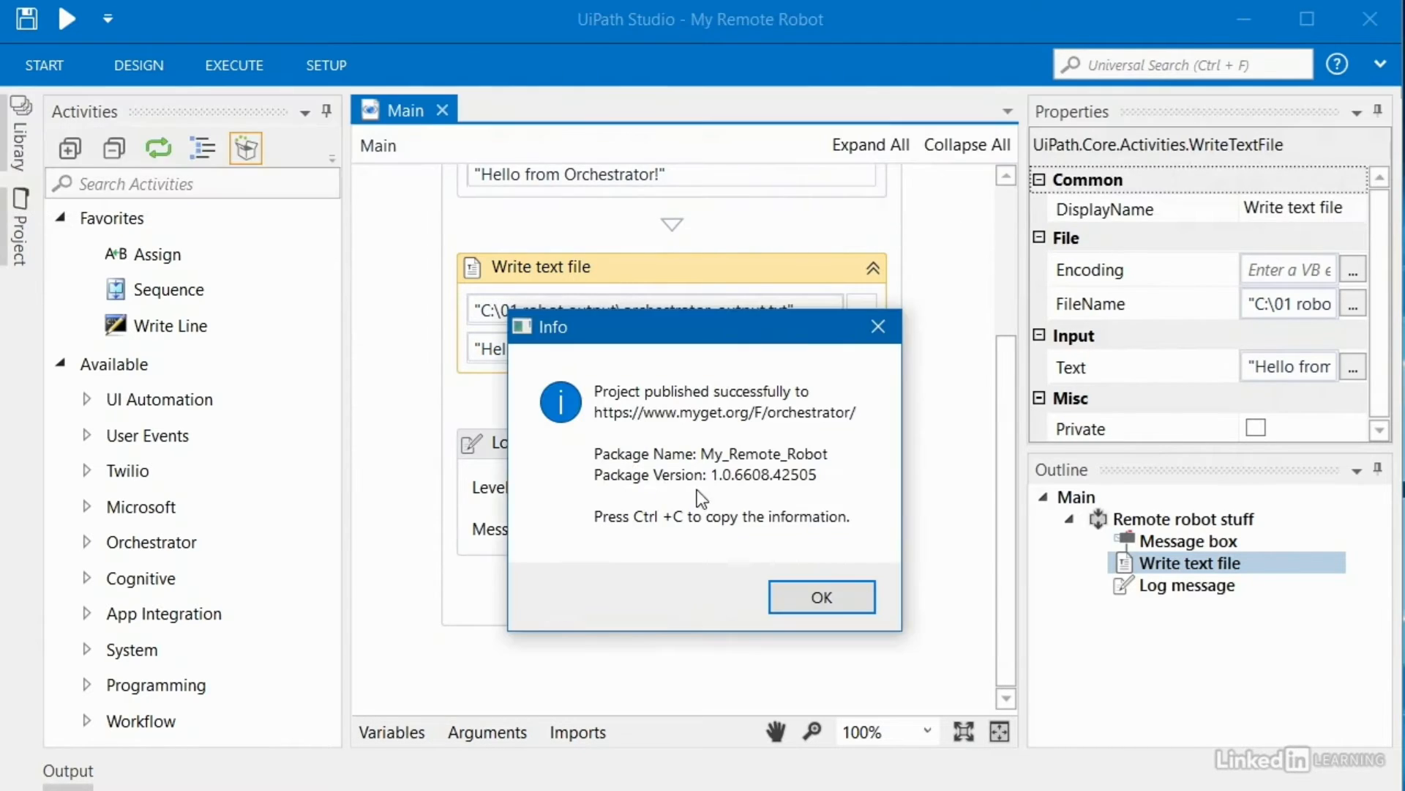
click(784, 597)
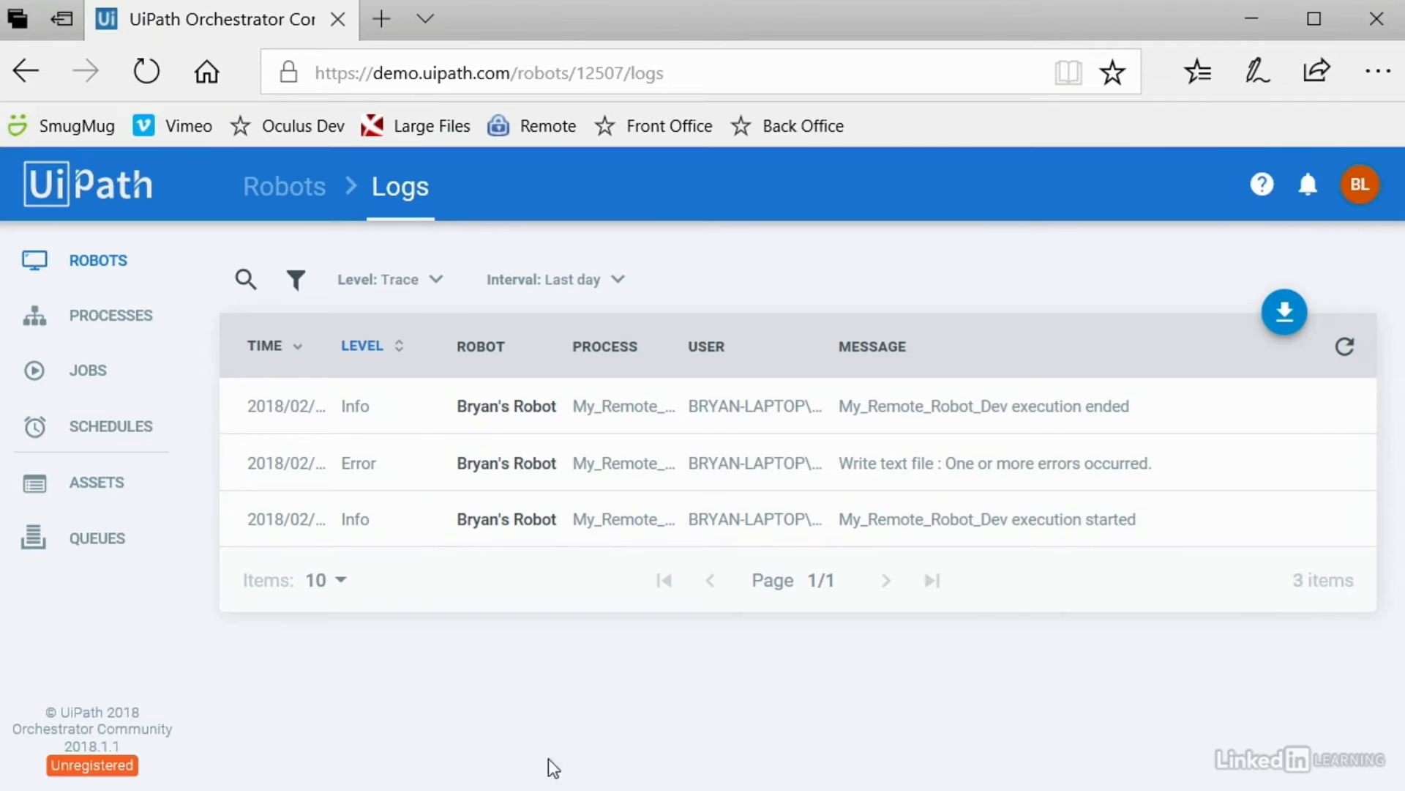
Step: Set My_Remote_Robot to use version 1.0.6608.42505, confirm, and recheck the versions list
click(114, 323)
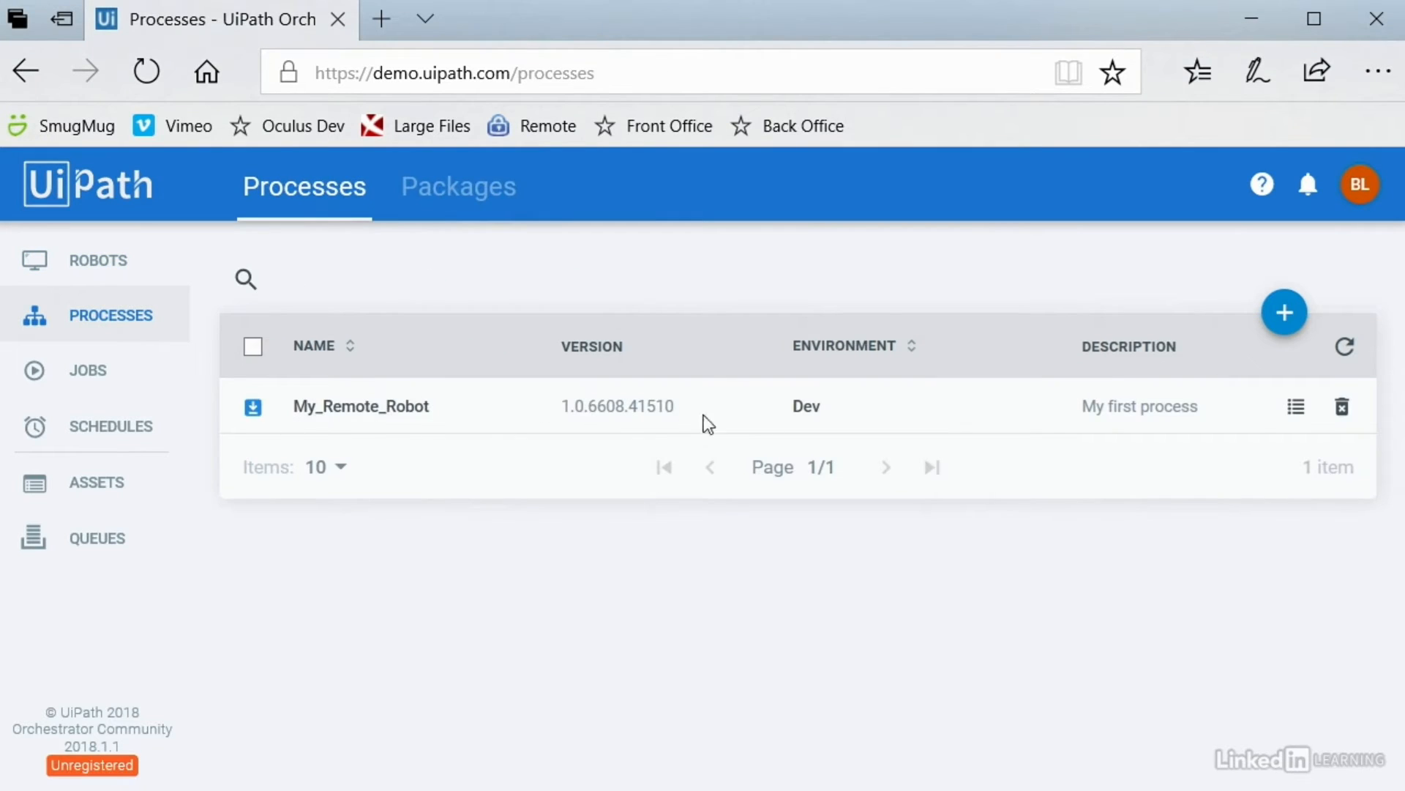
click(1295, 407)
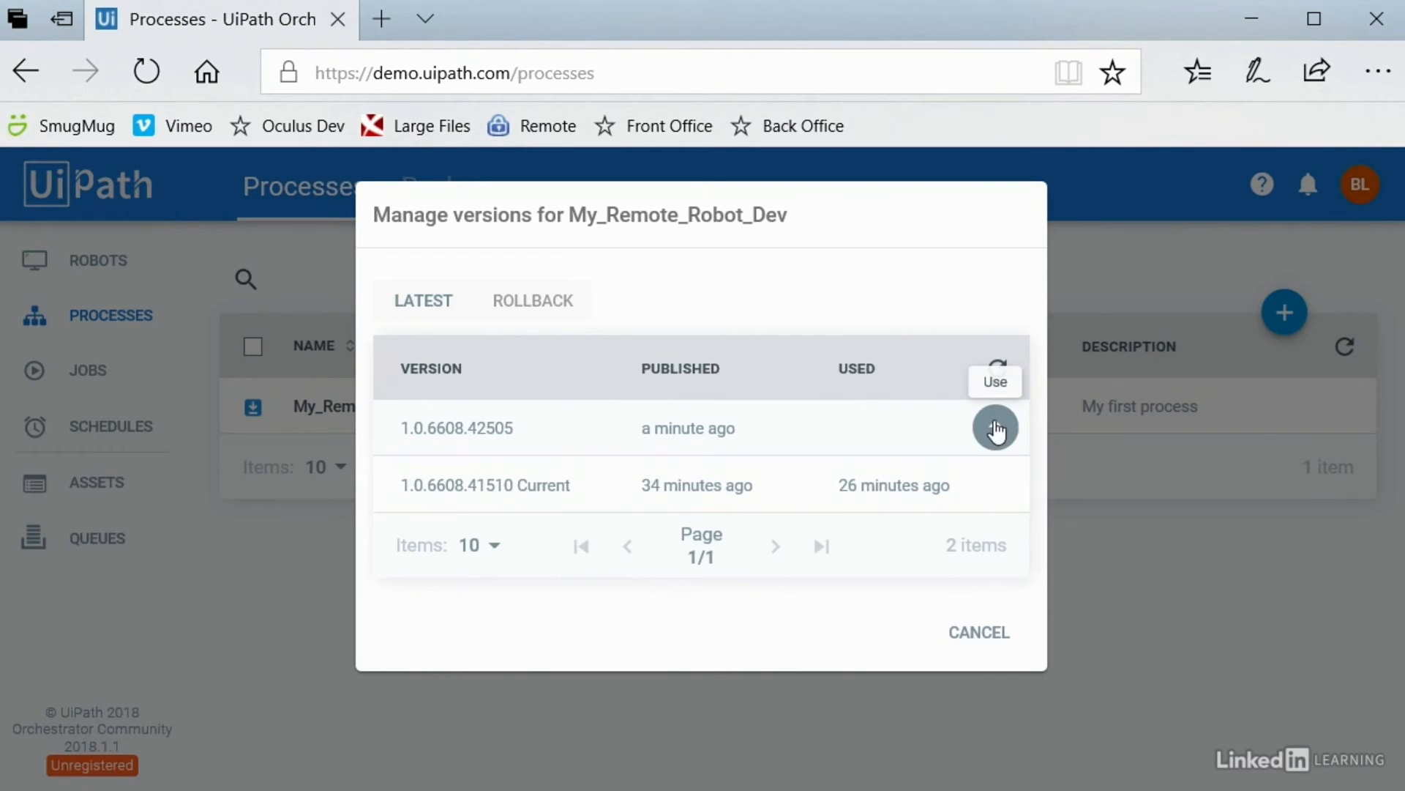
click(995, 430)
click(874, 514)
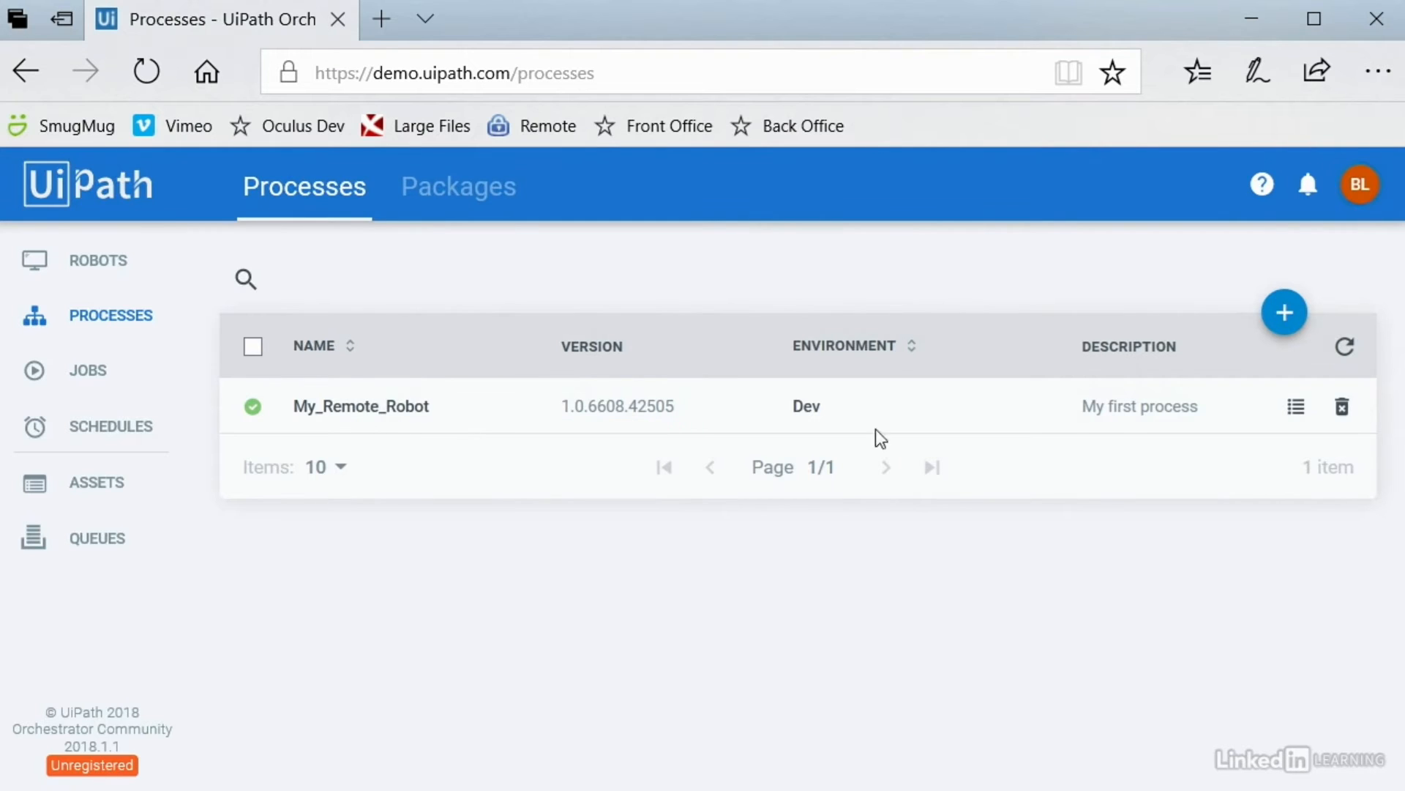
click(1297, 407)
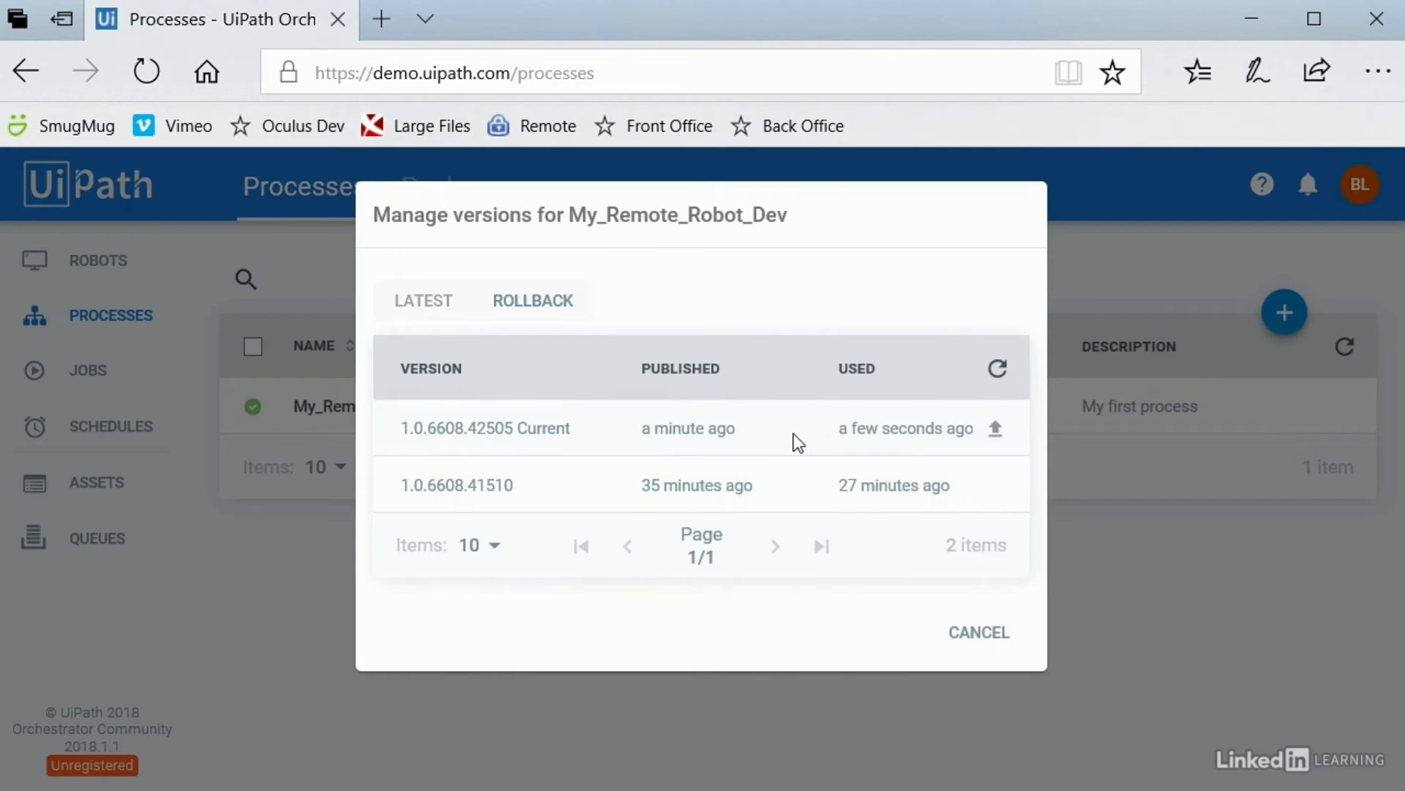
click(978, 631)
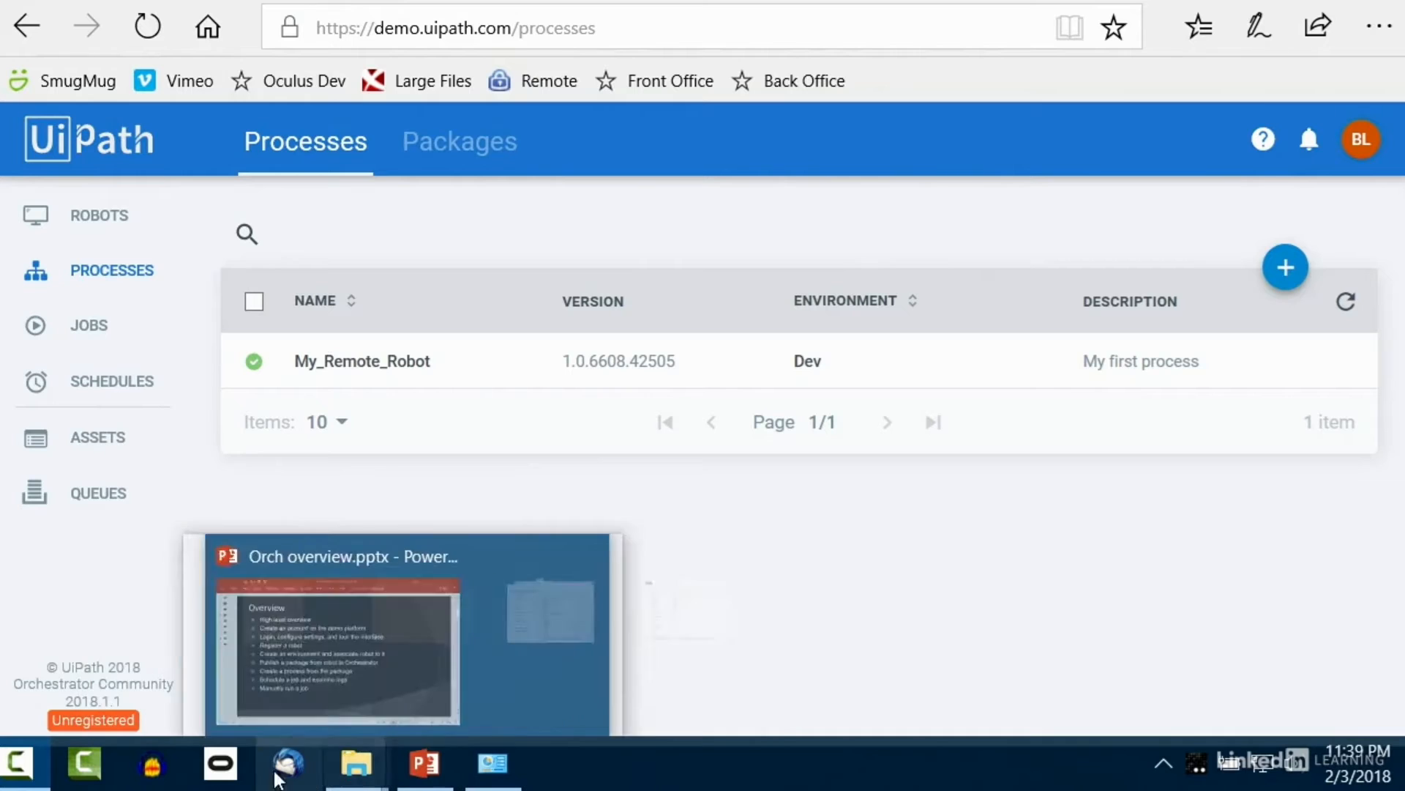
Step: Open the UiPath Robot panel from the hidden system tray icons
mouse_move(517, 777)
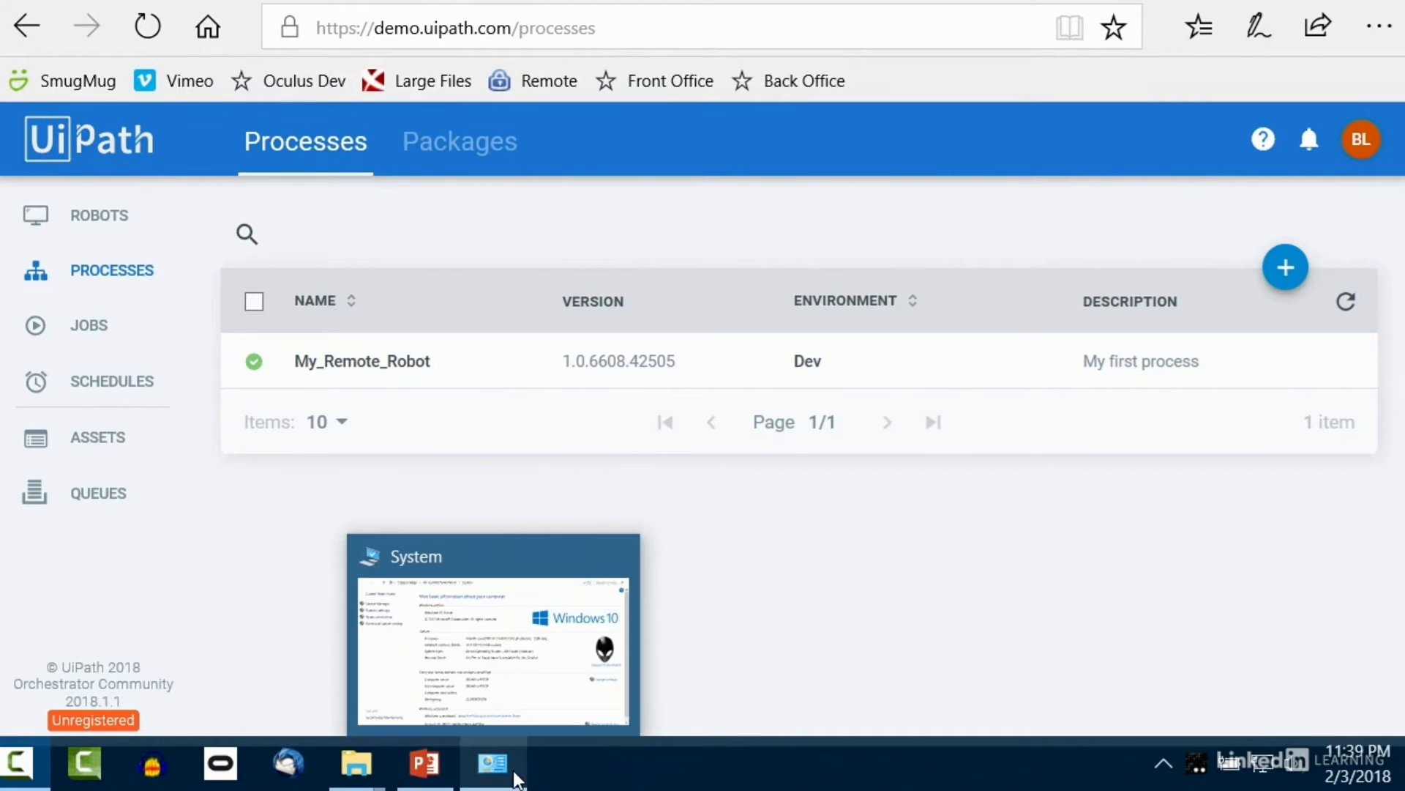
click(1163, 764)
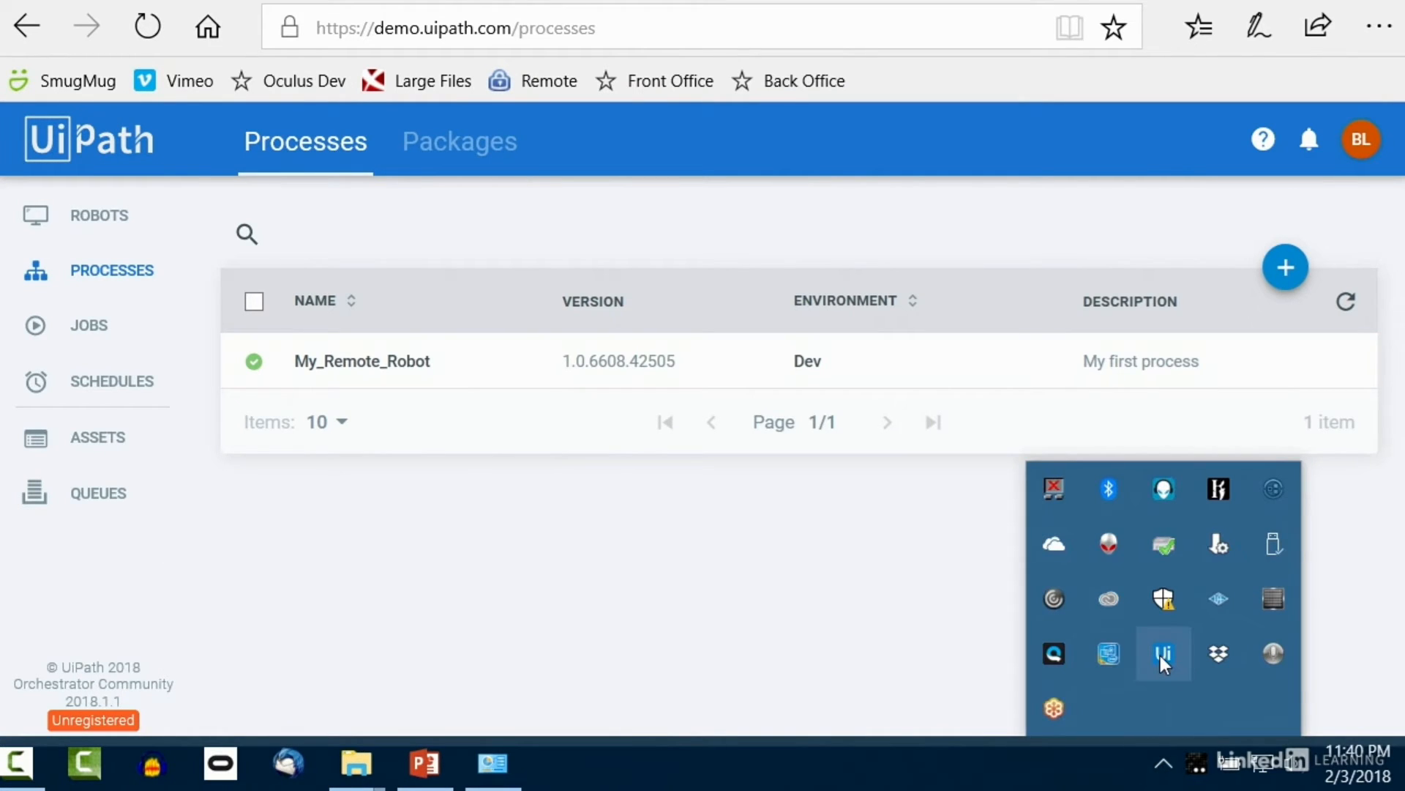
mouse_move(1161, 656)
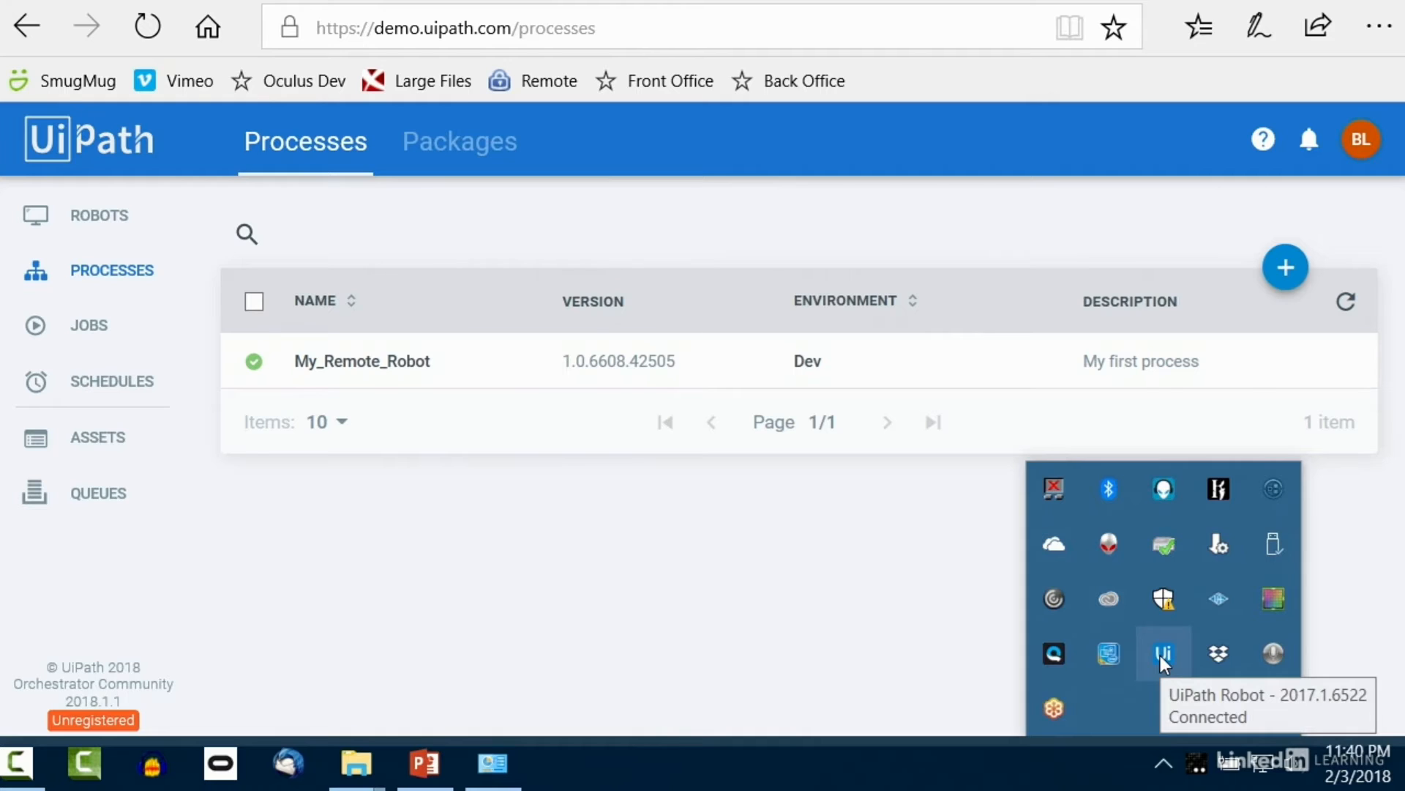
click(1162, 653)
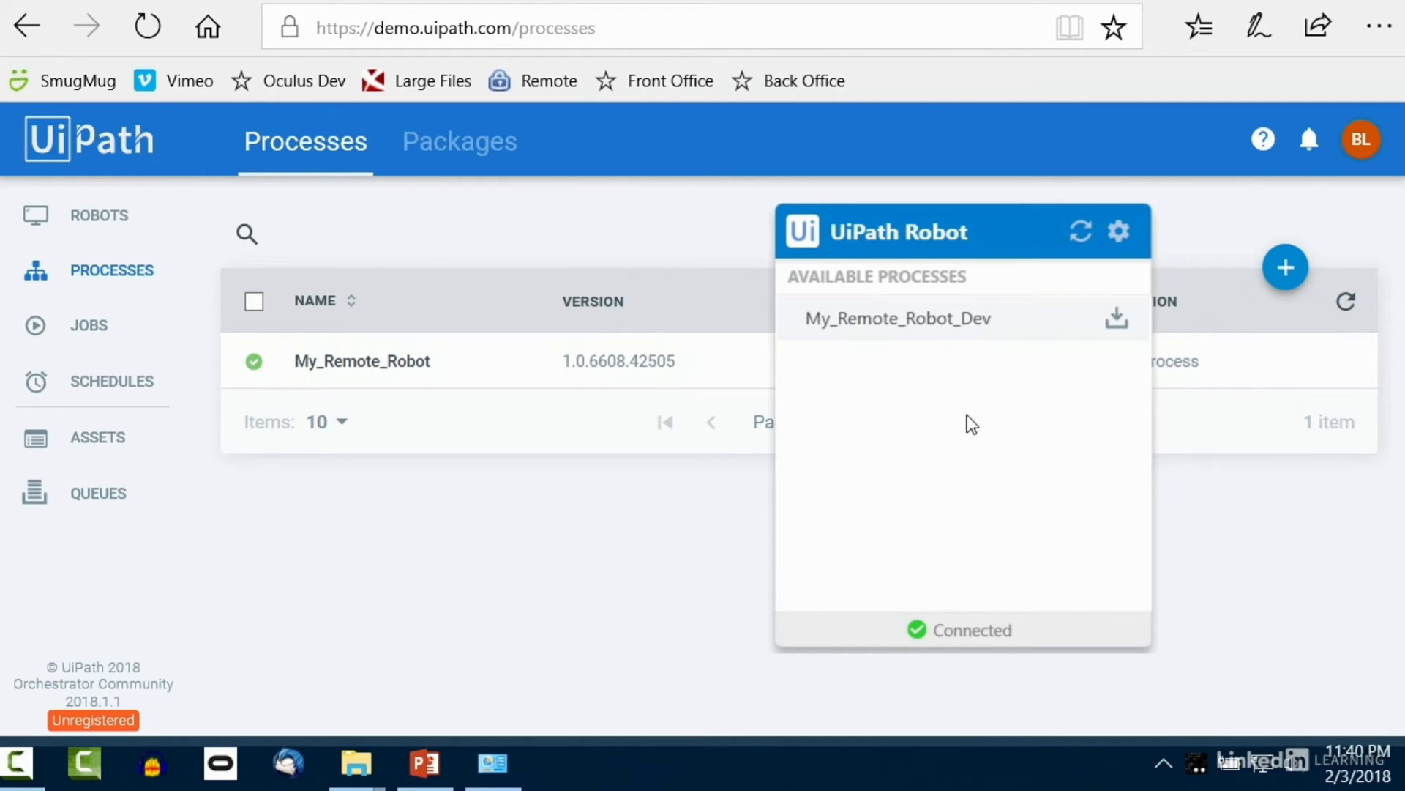
Step: Install and start My_Remote_Robot_Dev, then dismiss its Hello from Orchestrator! message
click(1115, 326)
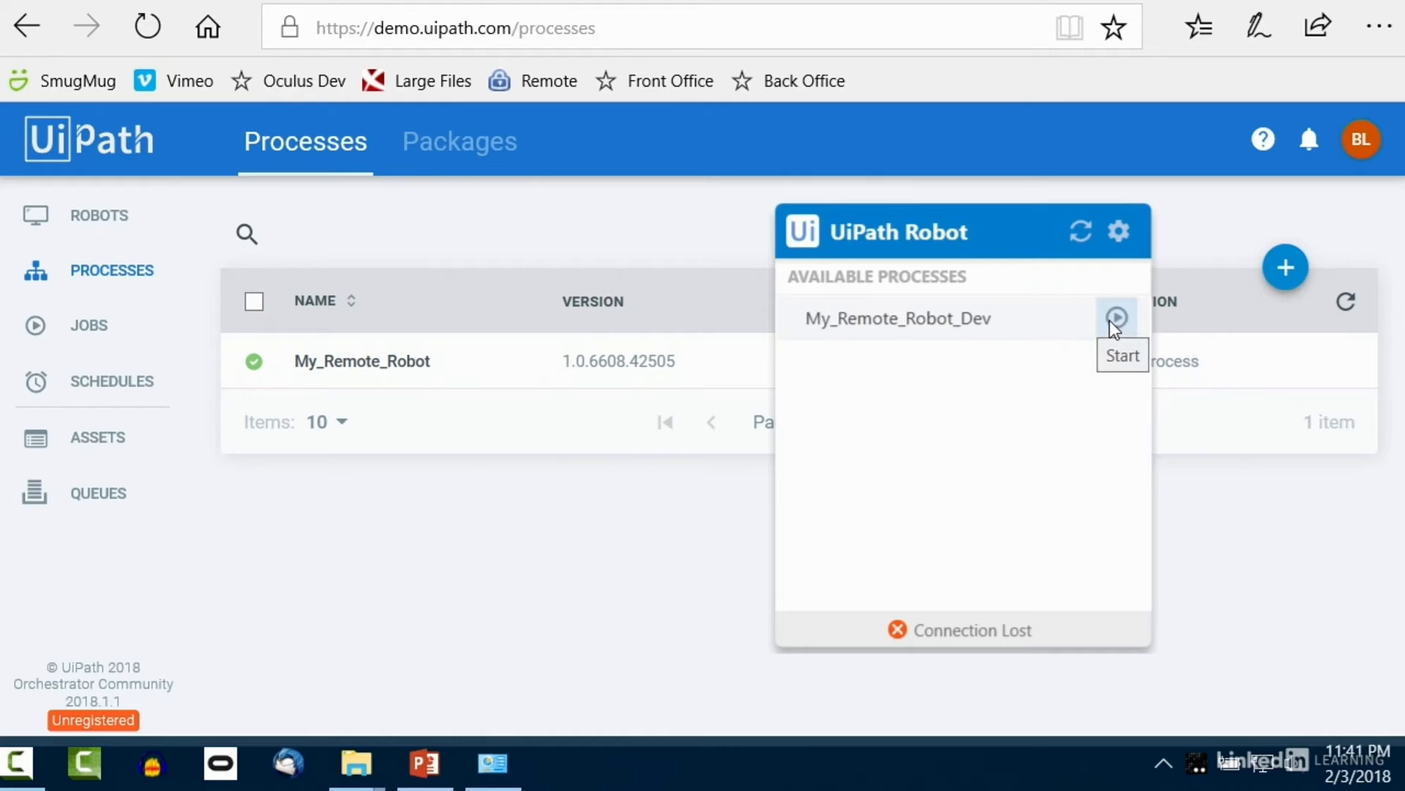
click(1118, 317)
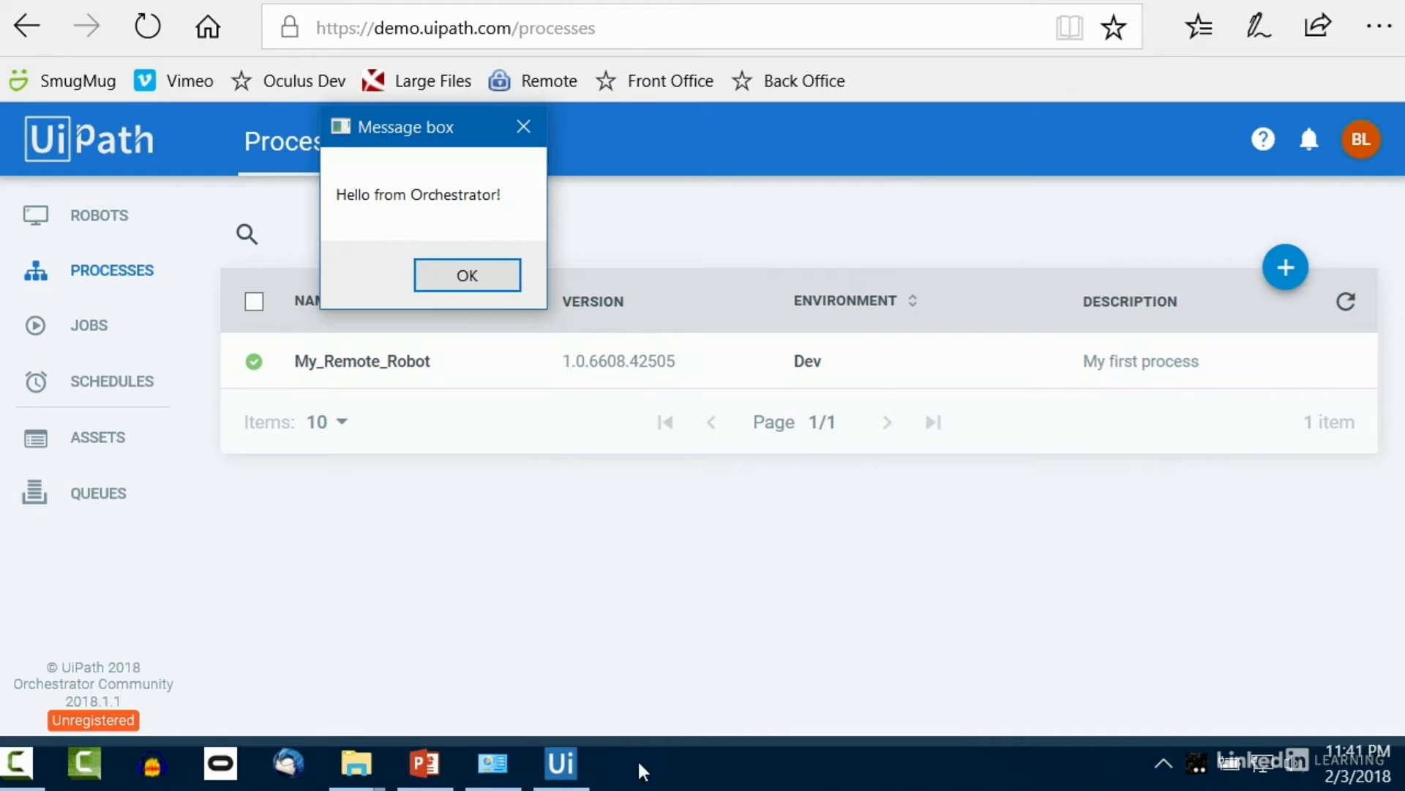
click(481, 284)
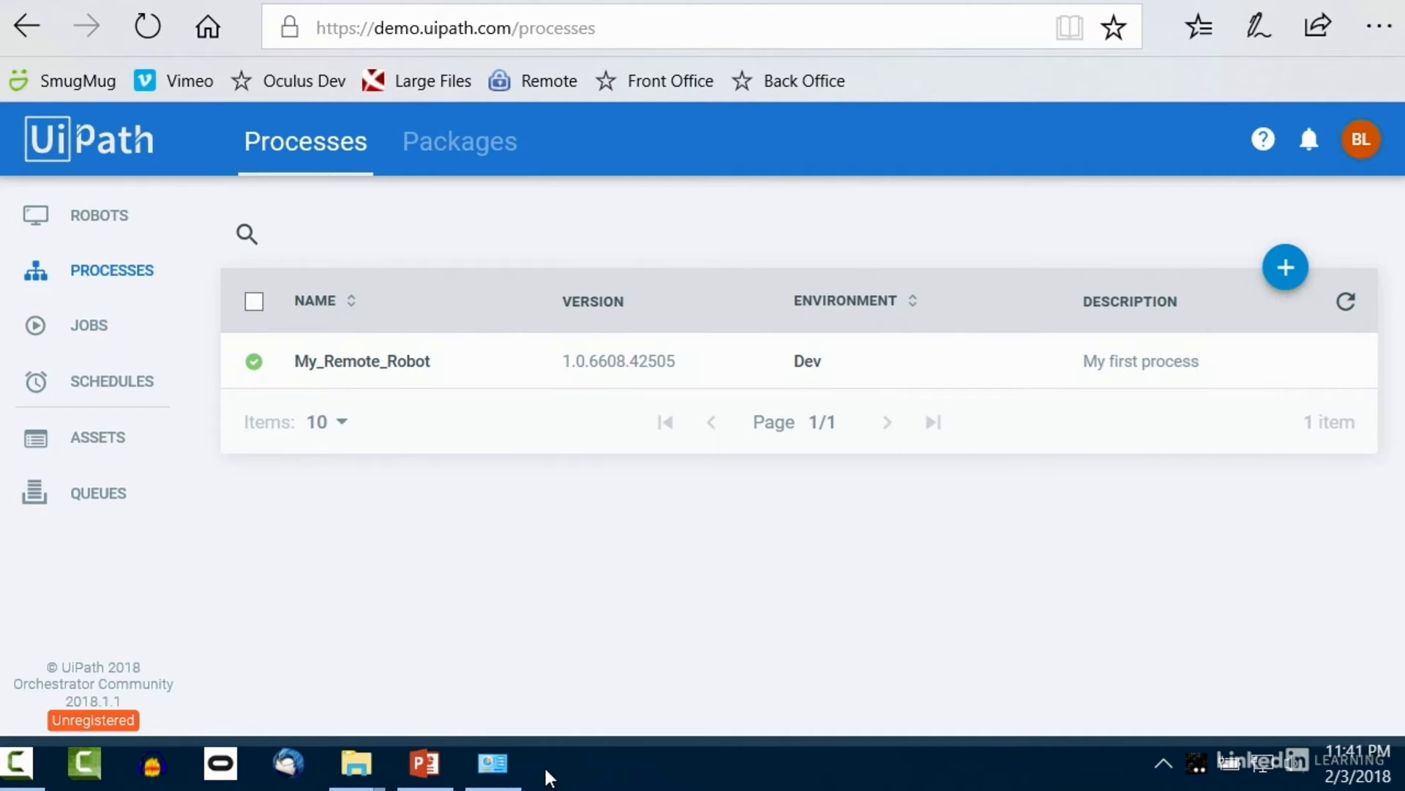
mouse_move(357, 772)
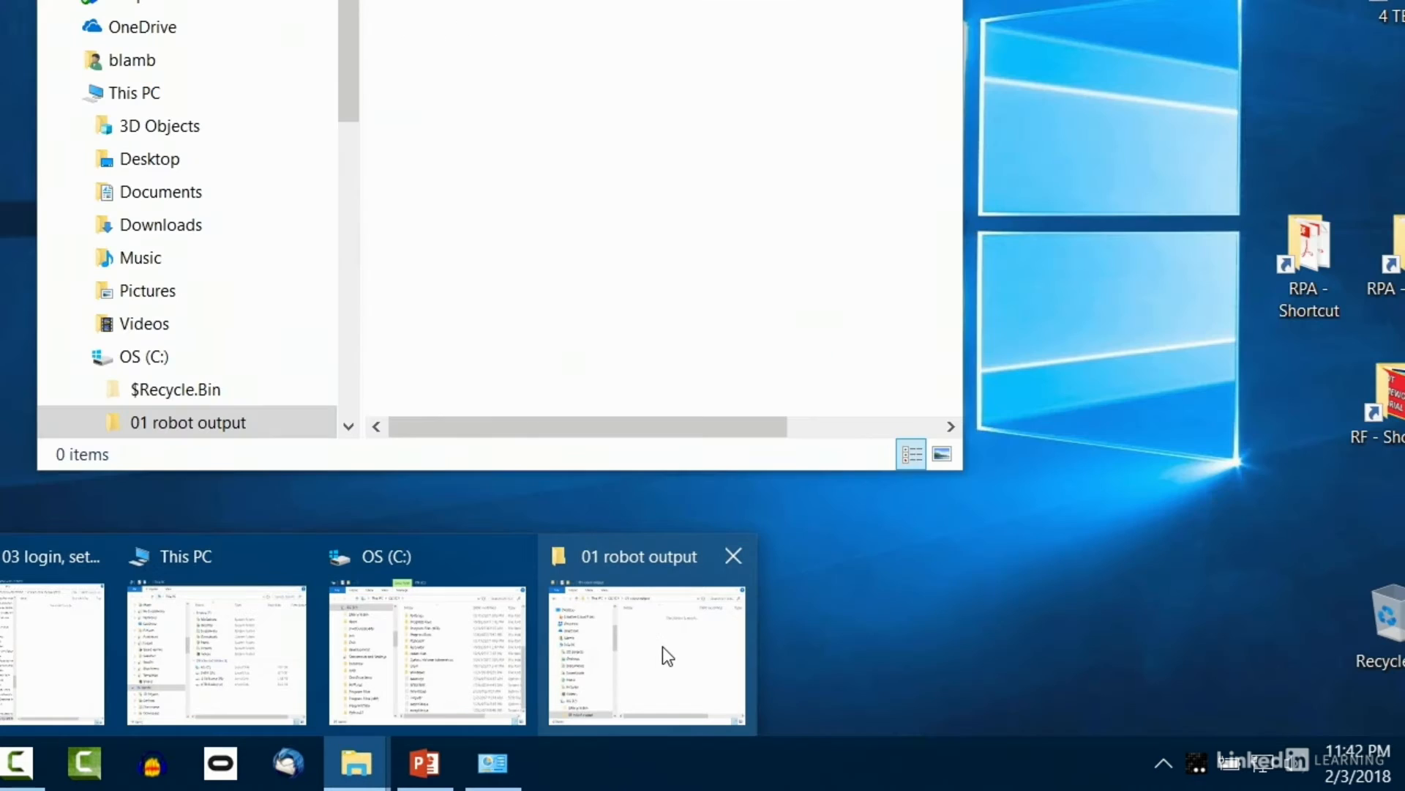
Step: Delete the new orchestrator-output.txt from 01 robot output and go to Orchestrator's Schedules page
click(662, 647)
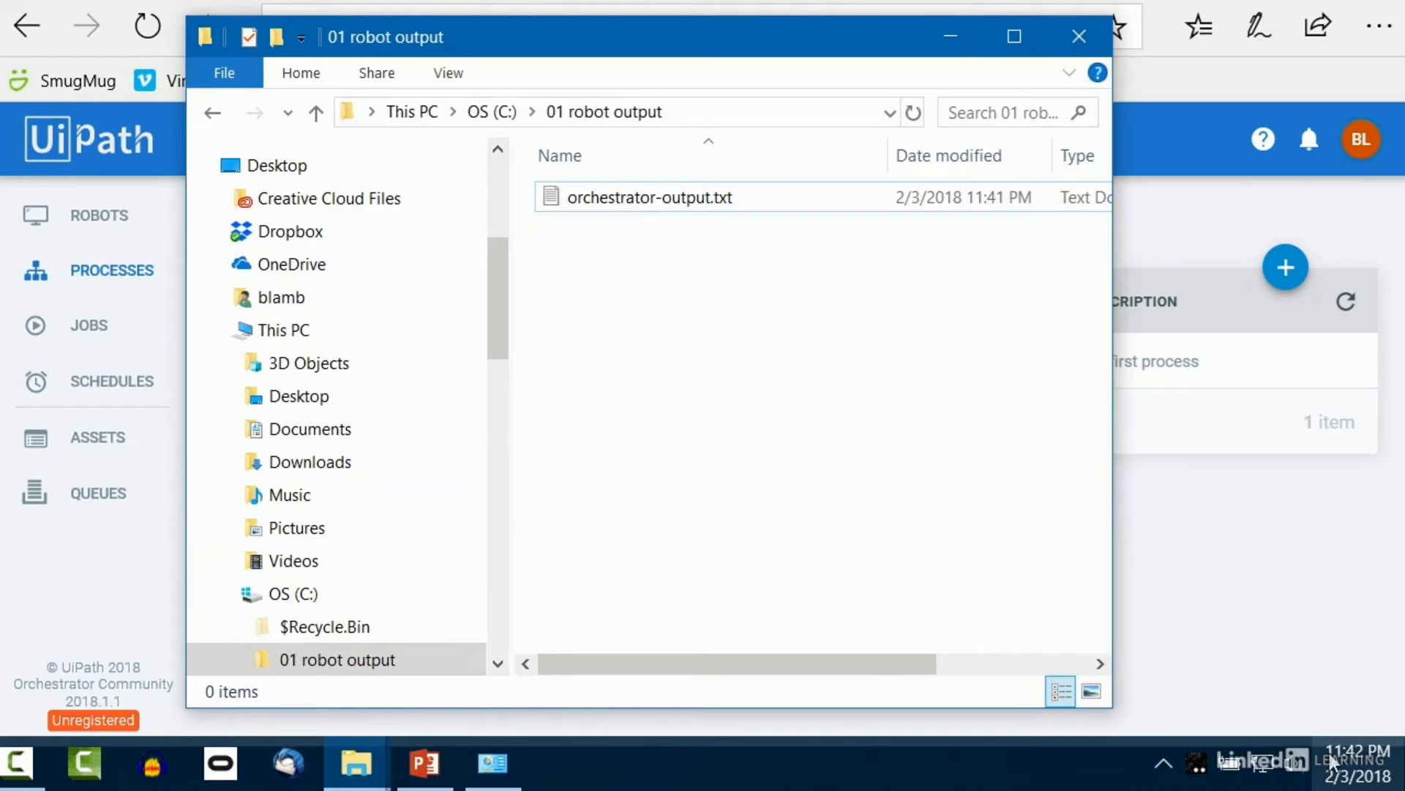
right_click(627, 204)
click(692, 589)
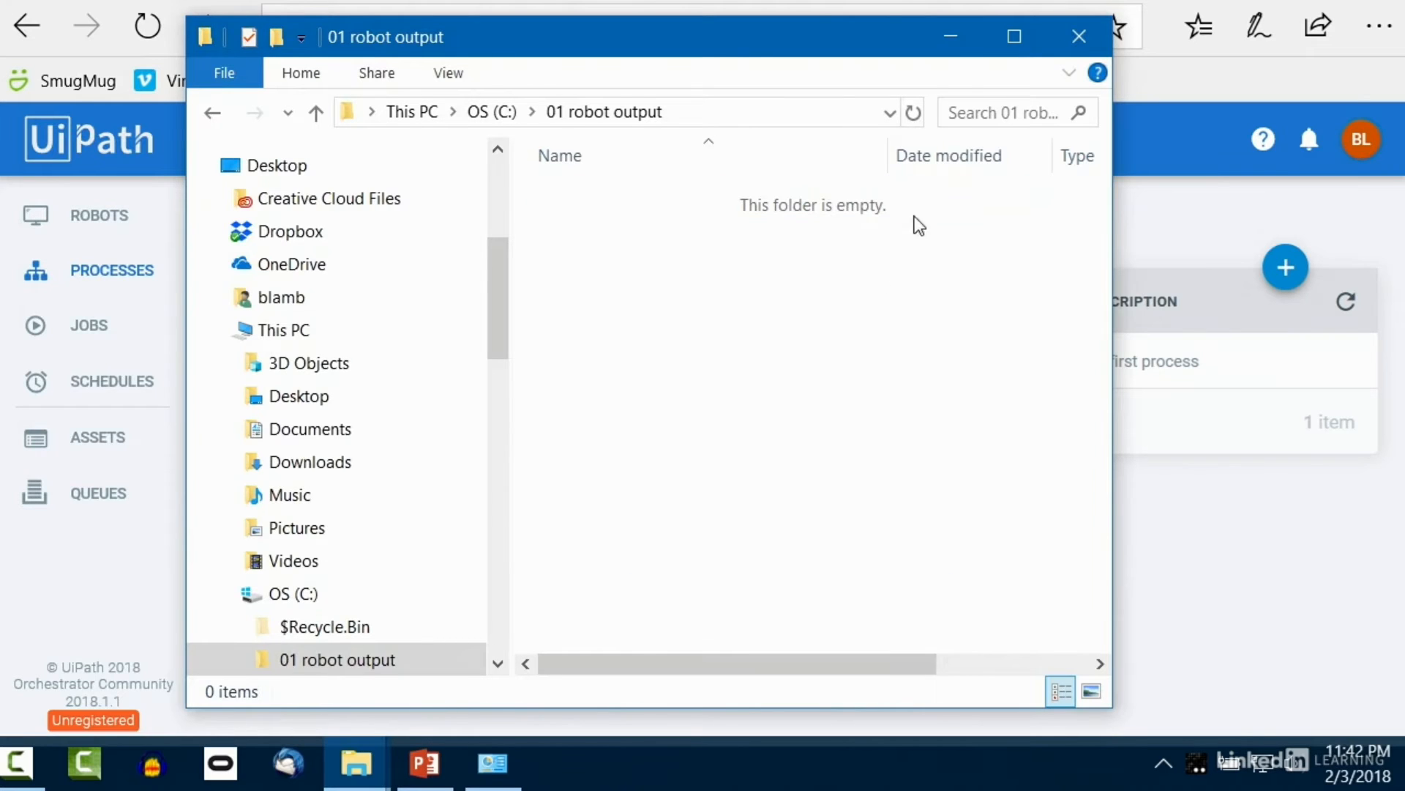
click(950, 40)
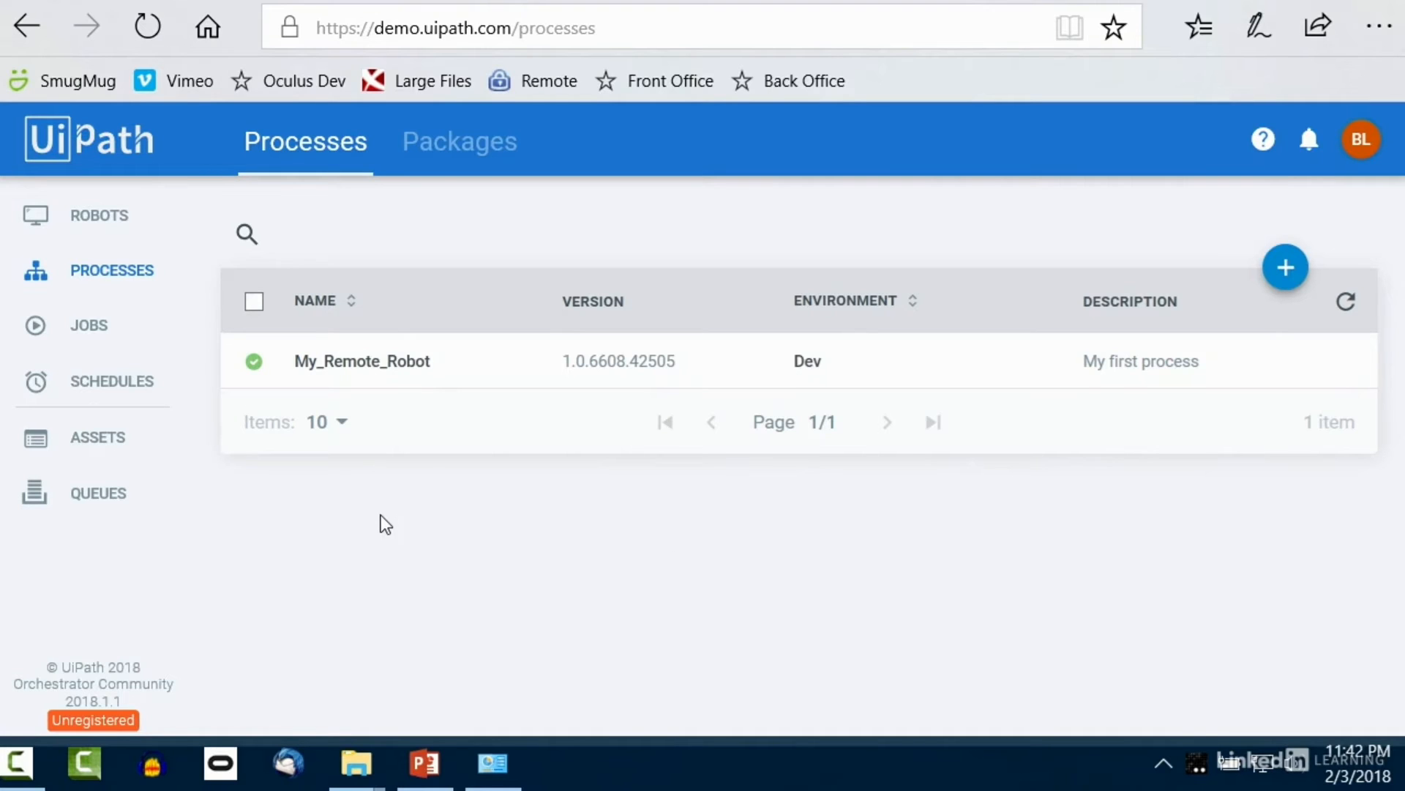
click(128, 393)
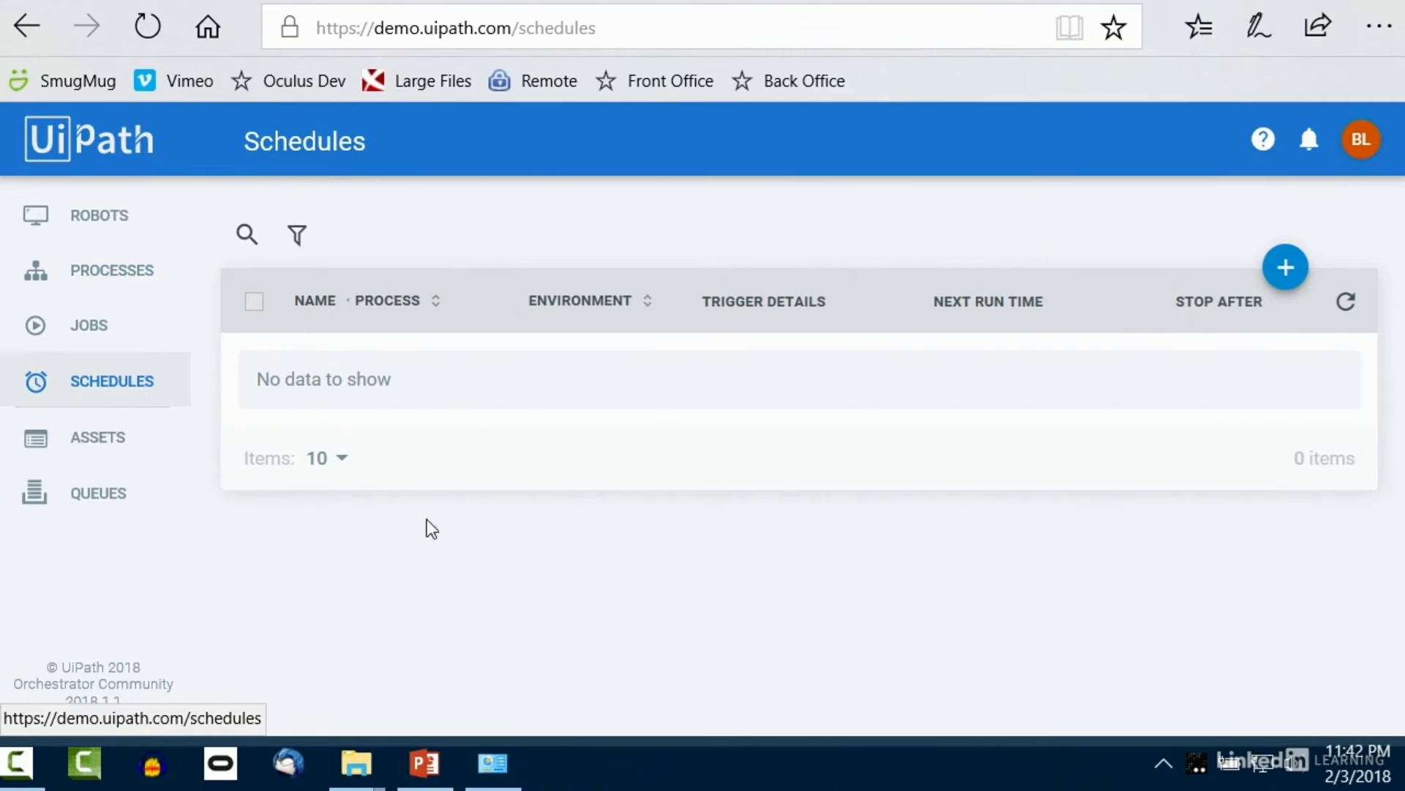
Step: Create schedule 'My scheduled robot' for My_Remote_Robot_Dev, Hourly, every 1 hour at minute 45
click(1286, 269)
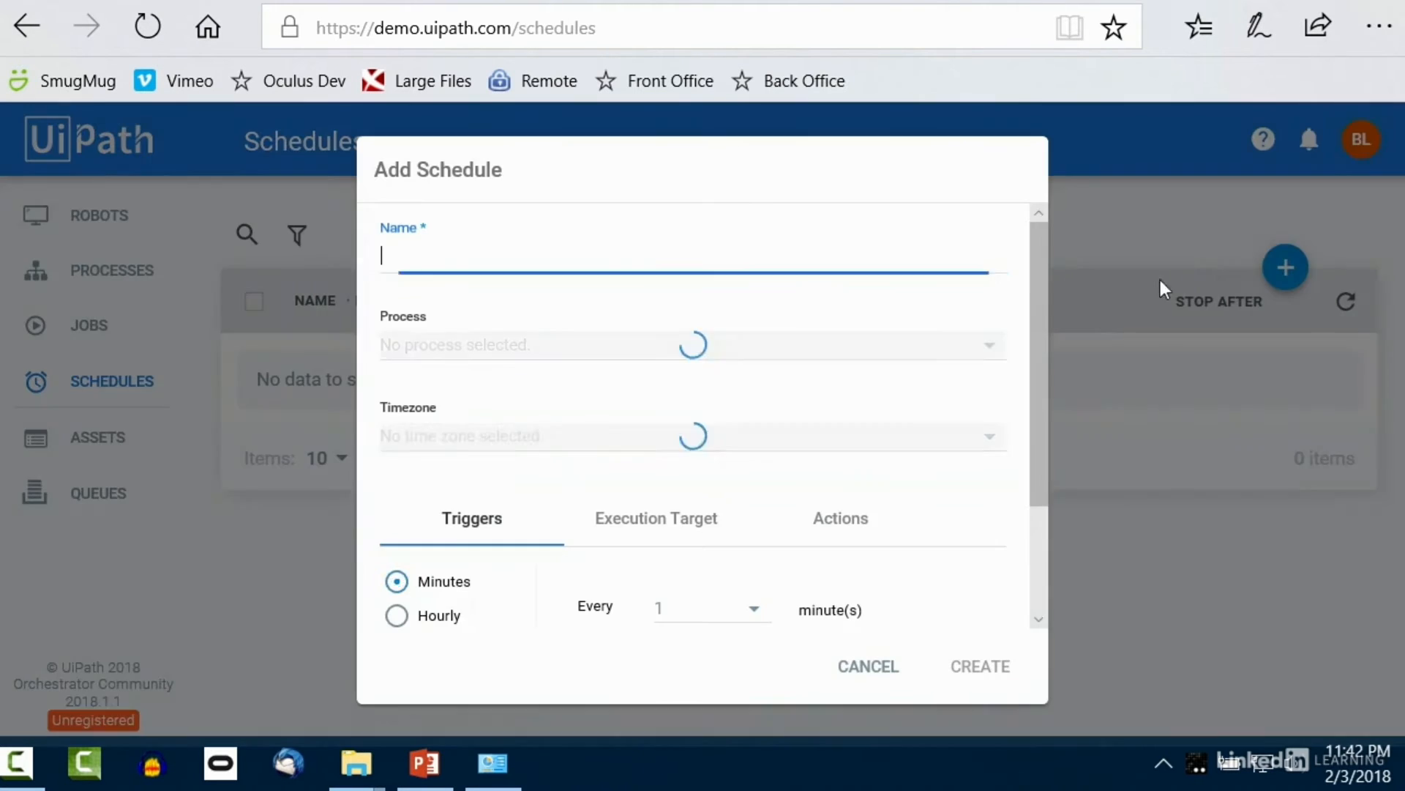
text(My scheduled robot)
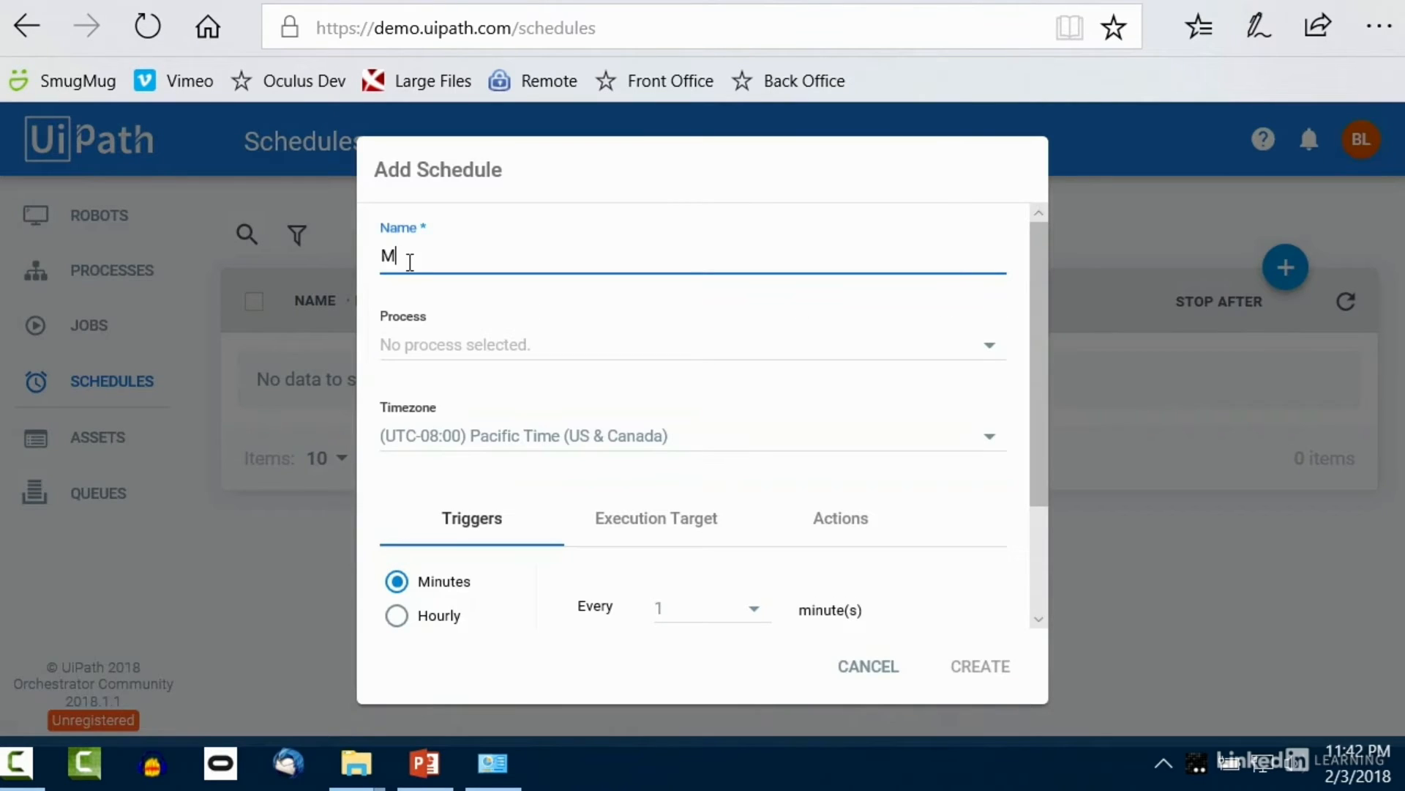
click(474, 356)
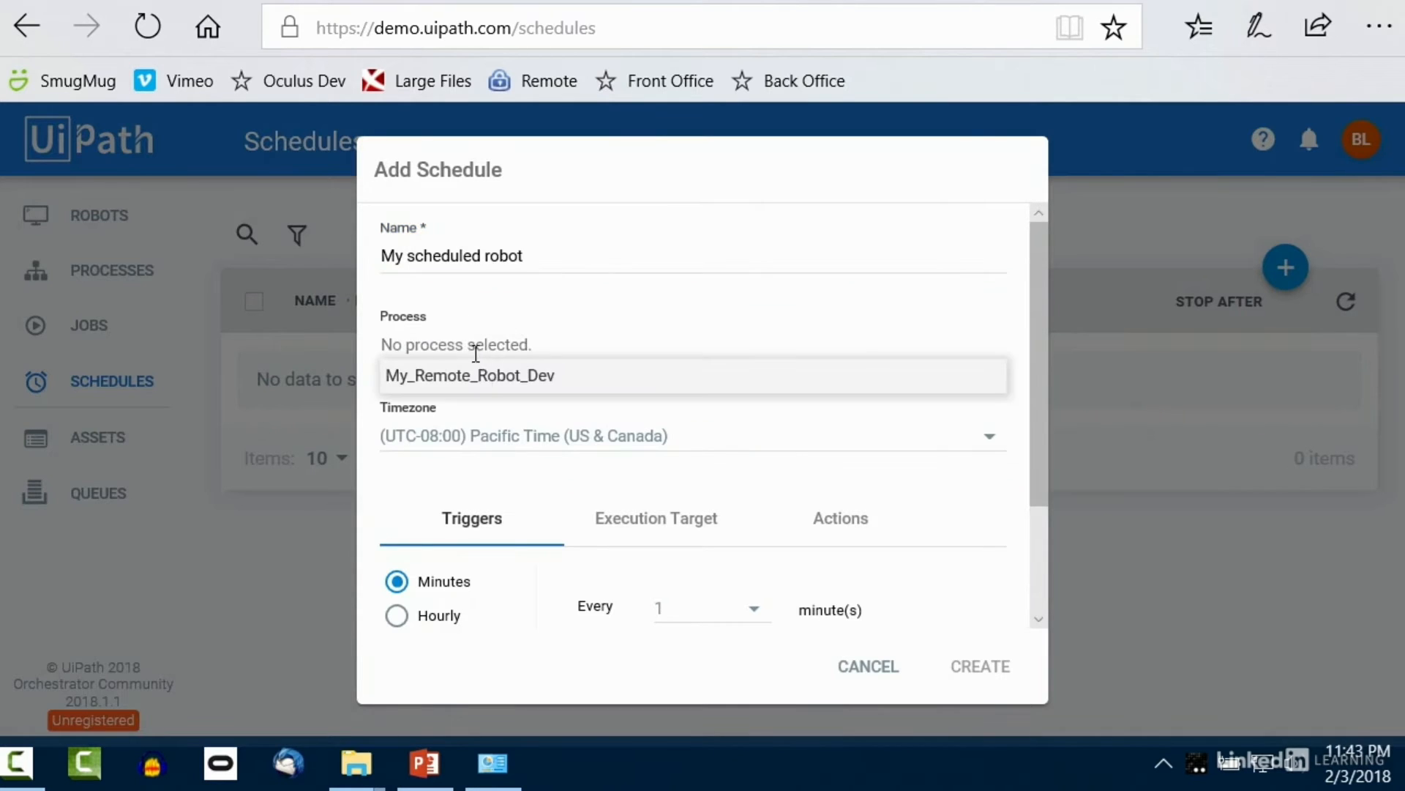
click(519, 387)
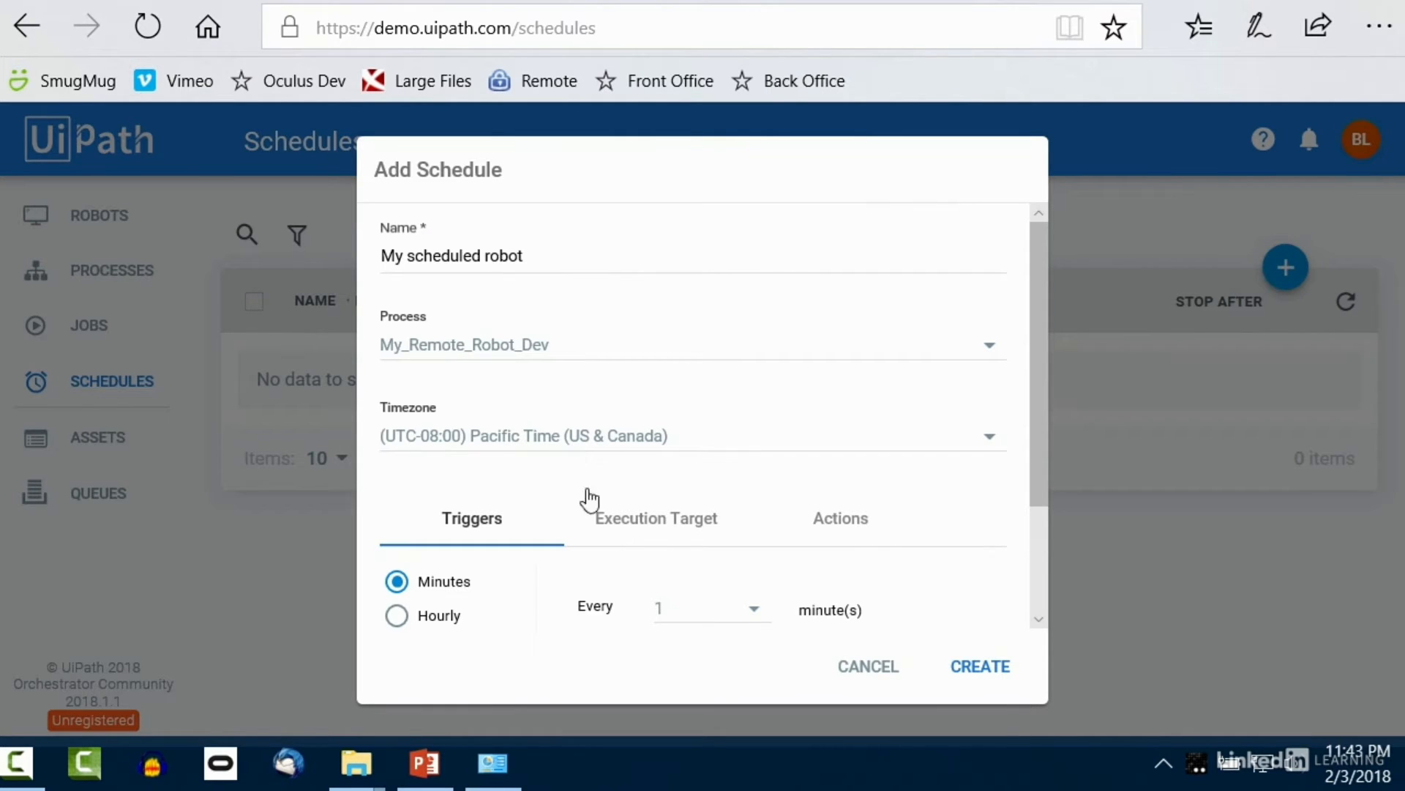
drag(1038, 372, 1060, 524)
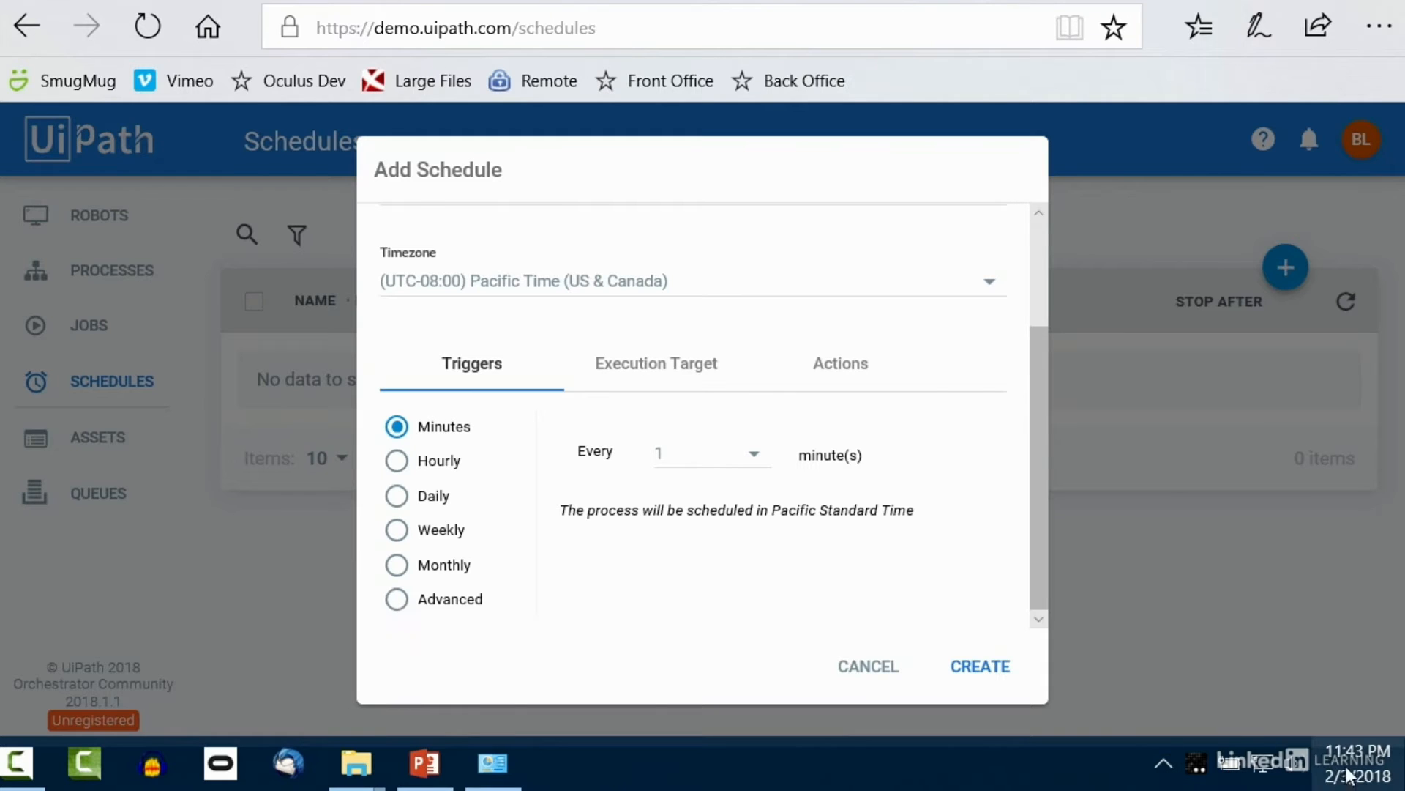
mouse_move(1347, 775)
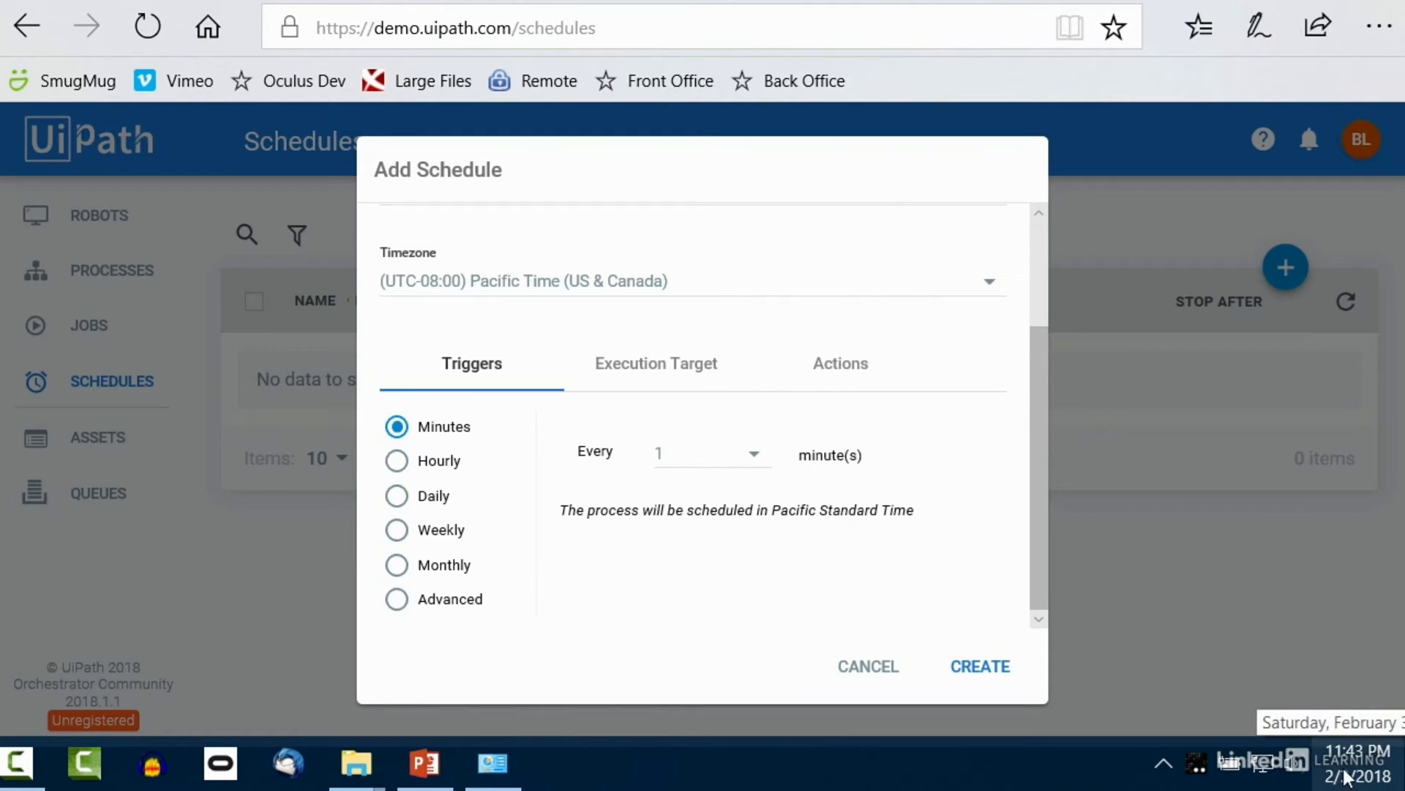
click(399, 463)
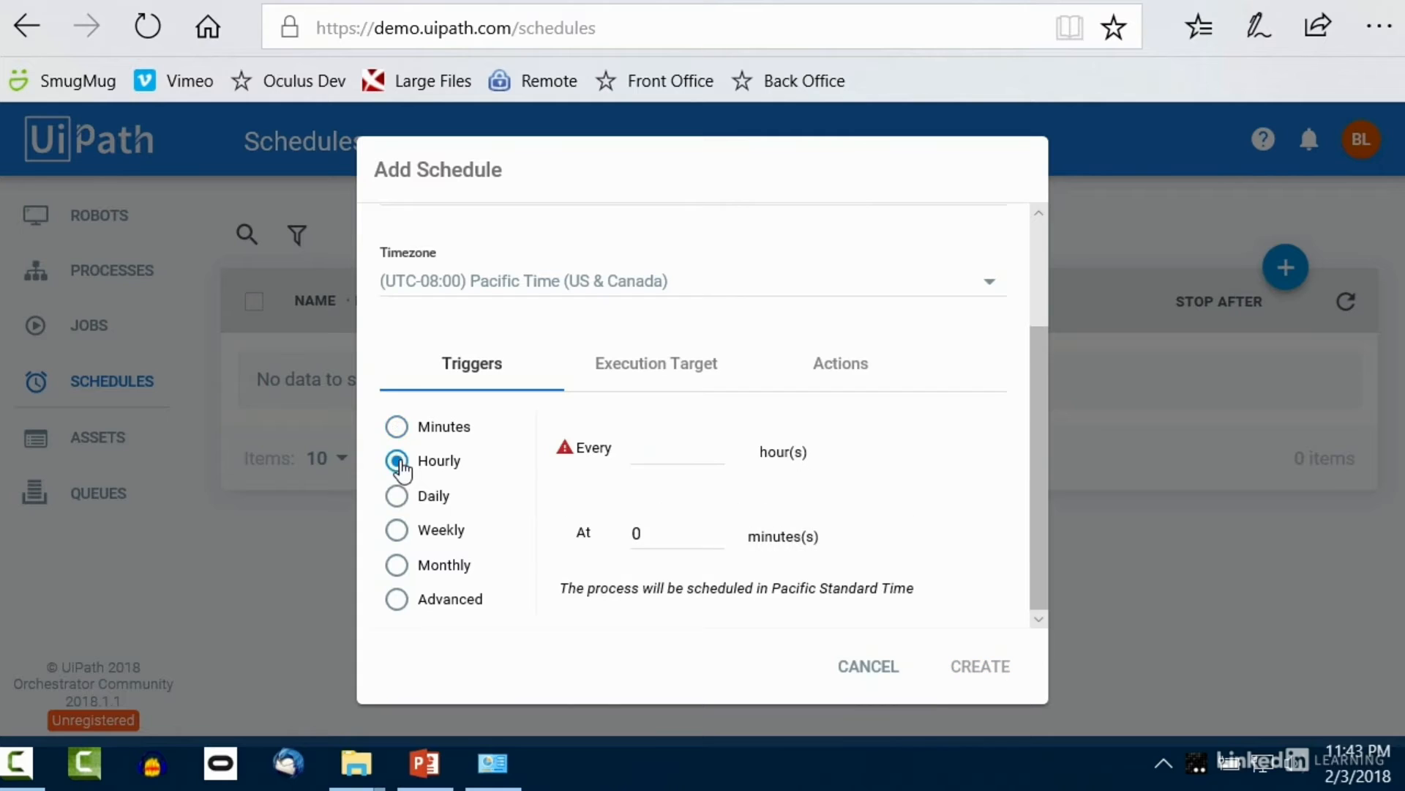
click(667, 454)
text(1)
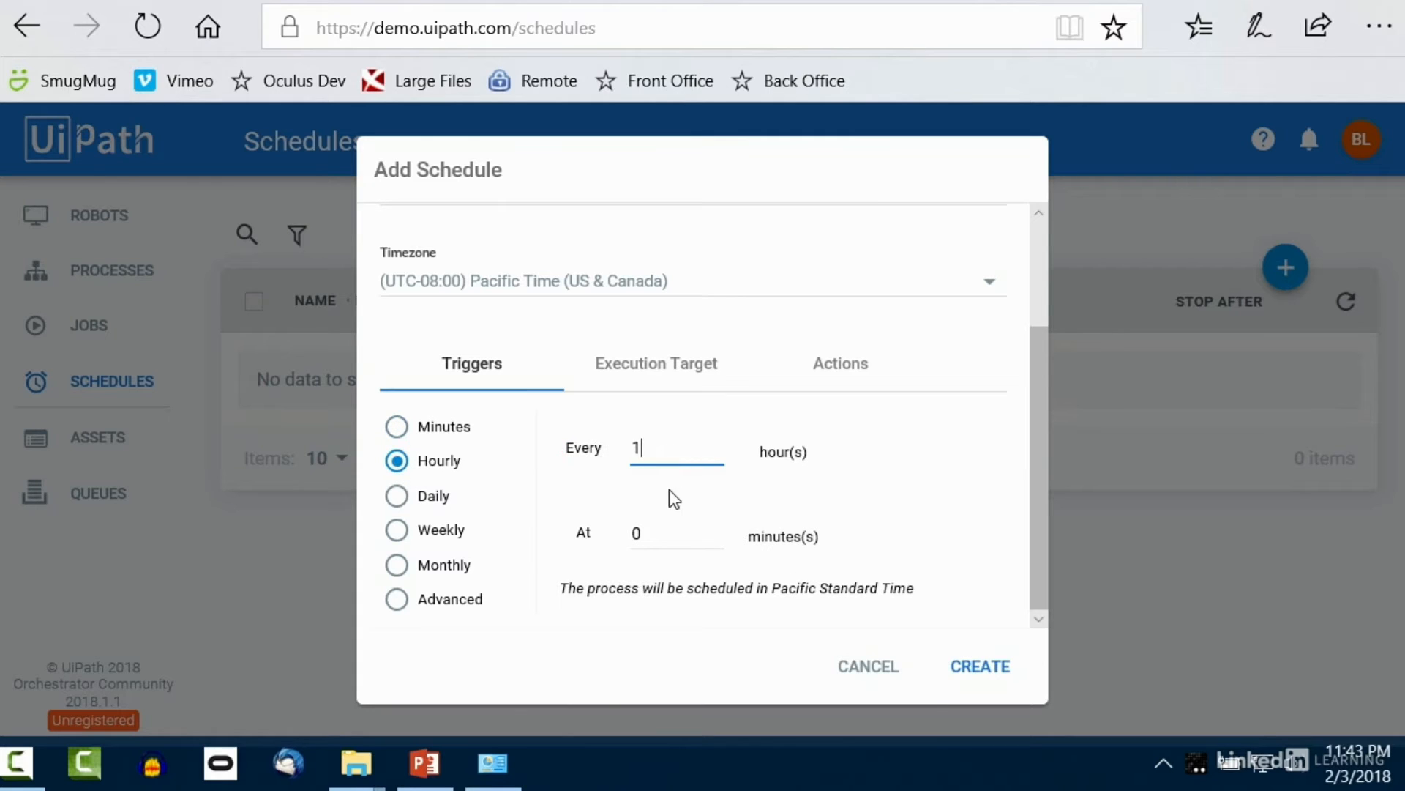
double_click(678, 535)
text(45)
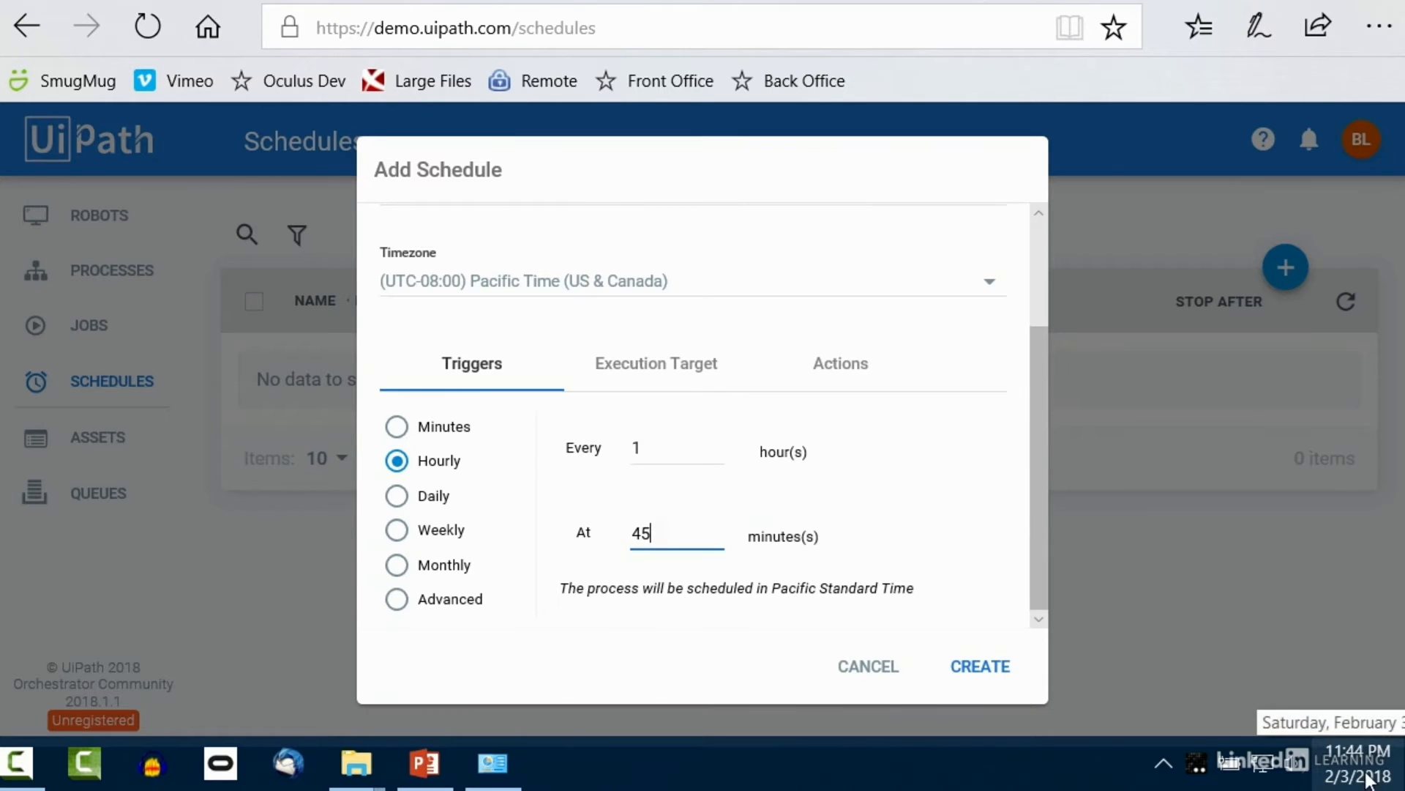
click(978, 668)
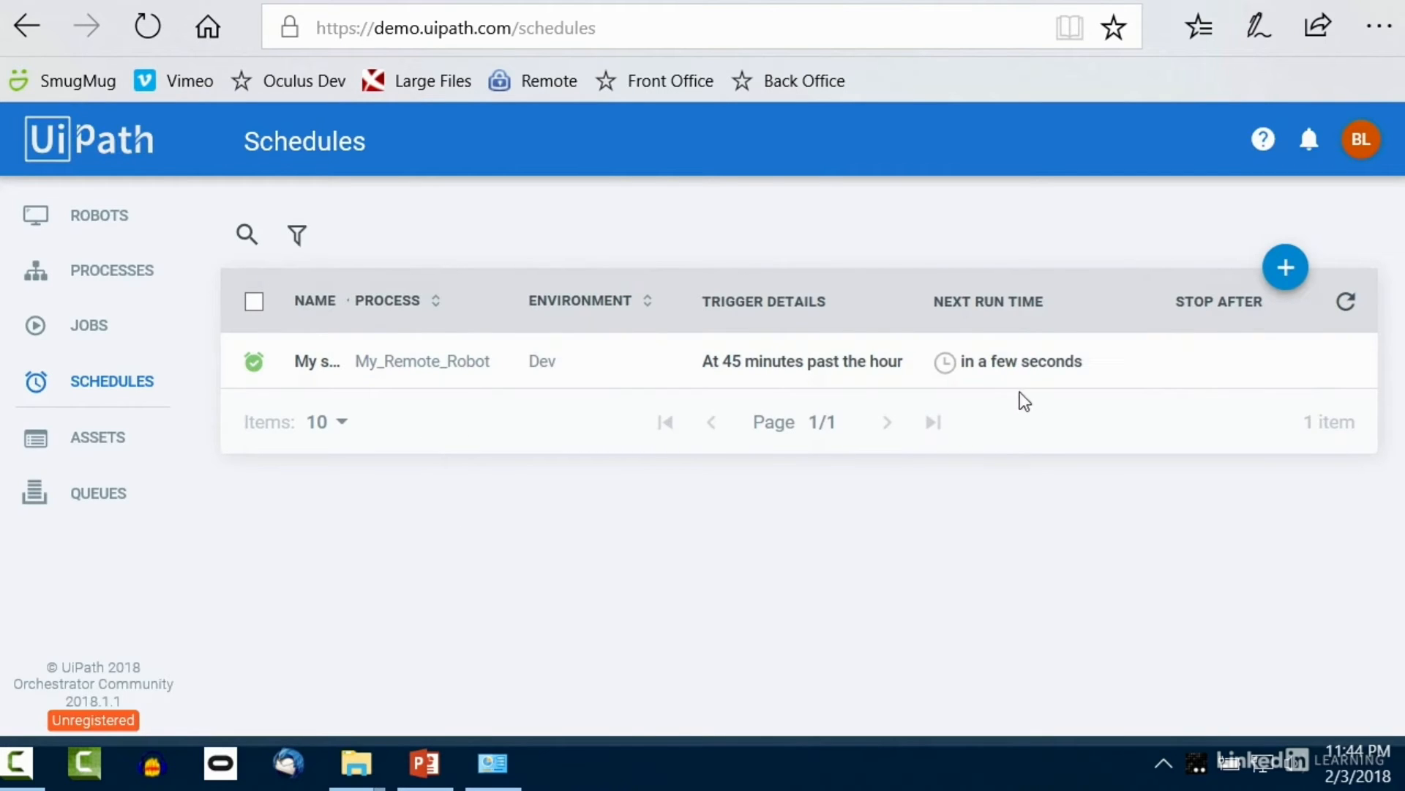
Step: Open the Jobs page to see the scheduled My_Remote_Robot job Running
mouse_move(1032, 380)
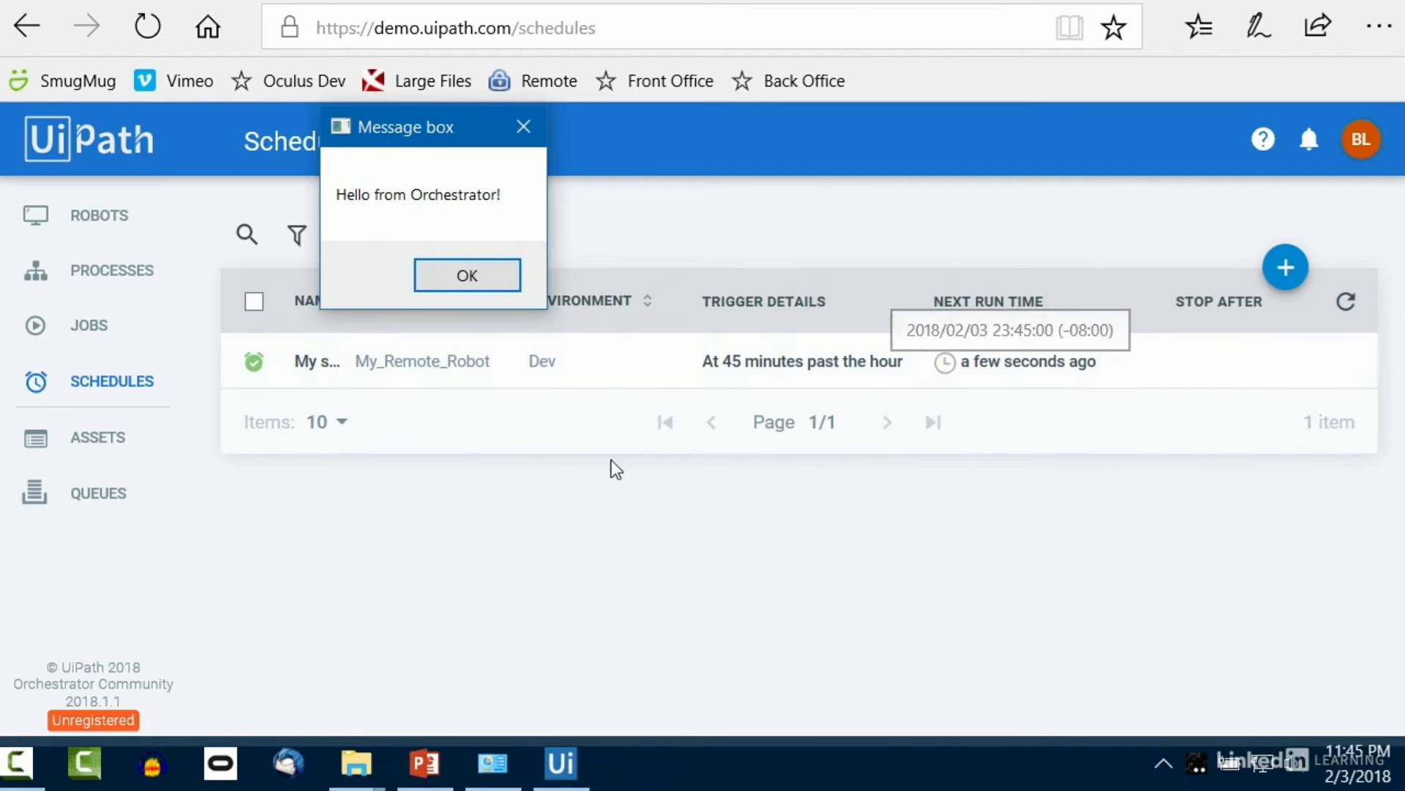
click(90, 329)
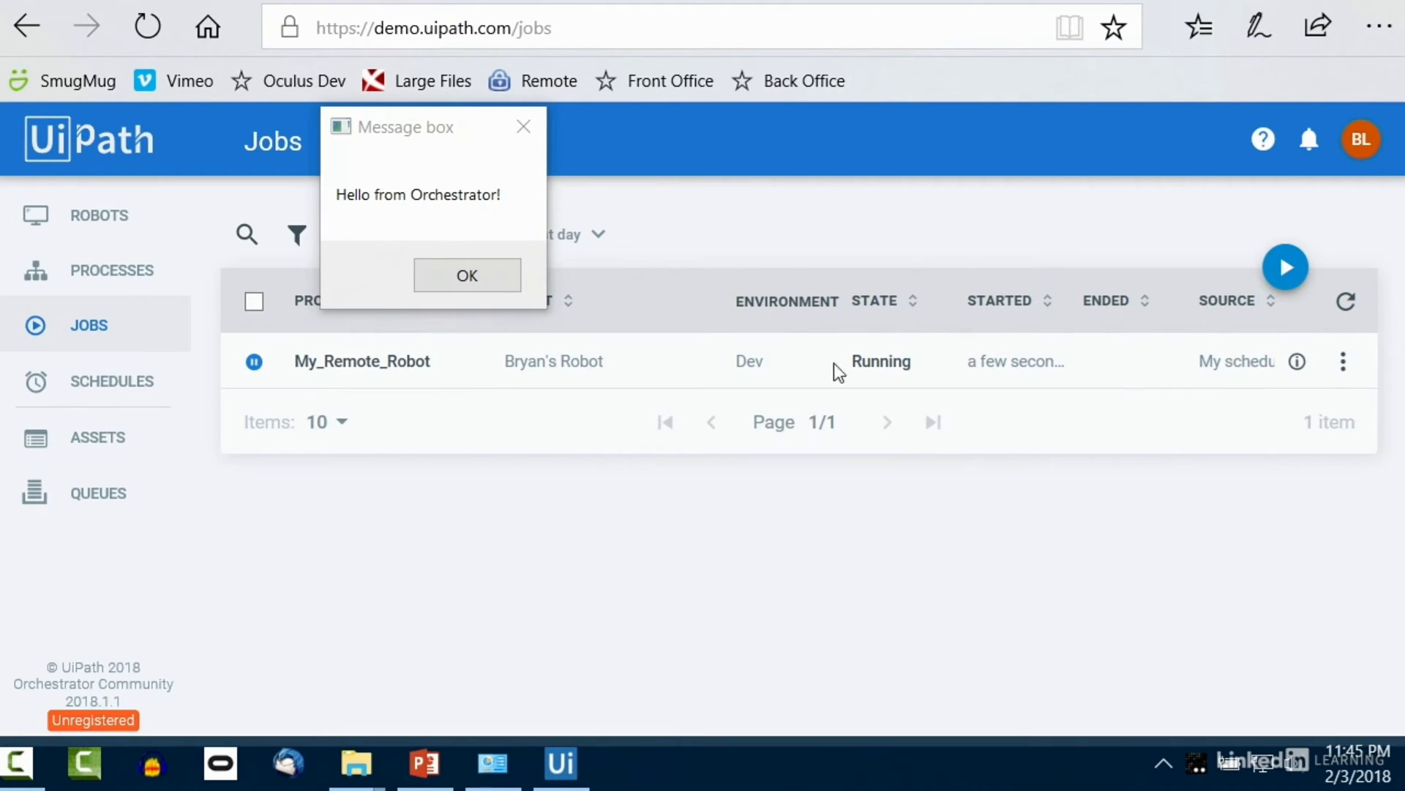
Step: Open the running job's logs, dismiss the Hello from Orchestrator message, and refresh
click(1343, 360)
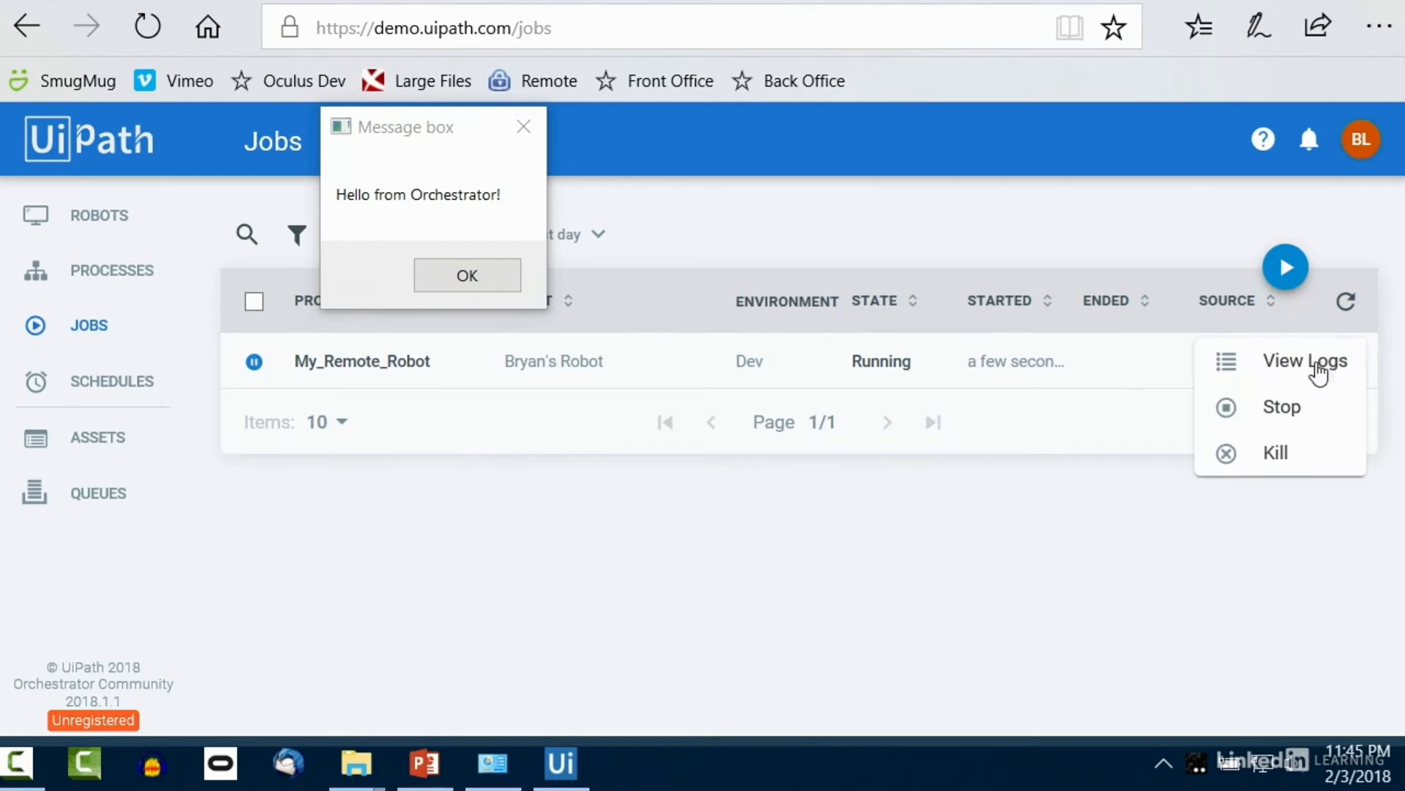
click(1318, 369)
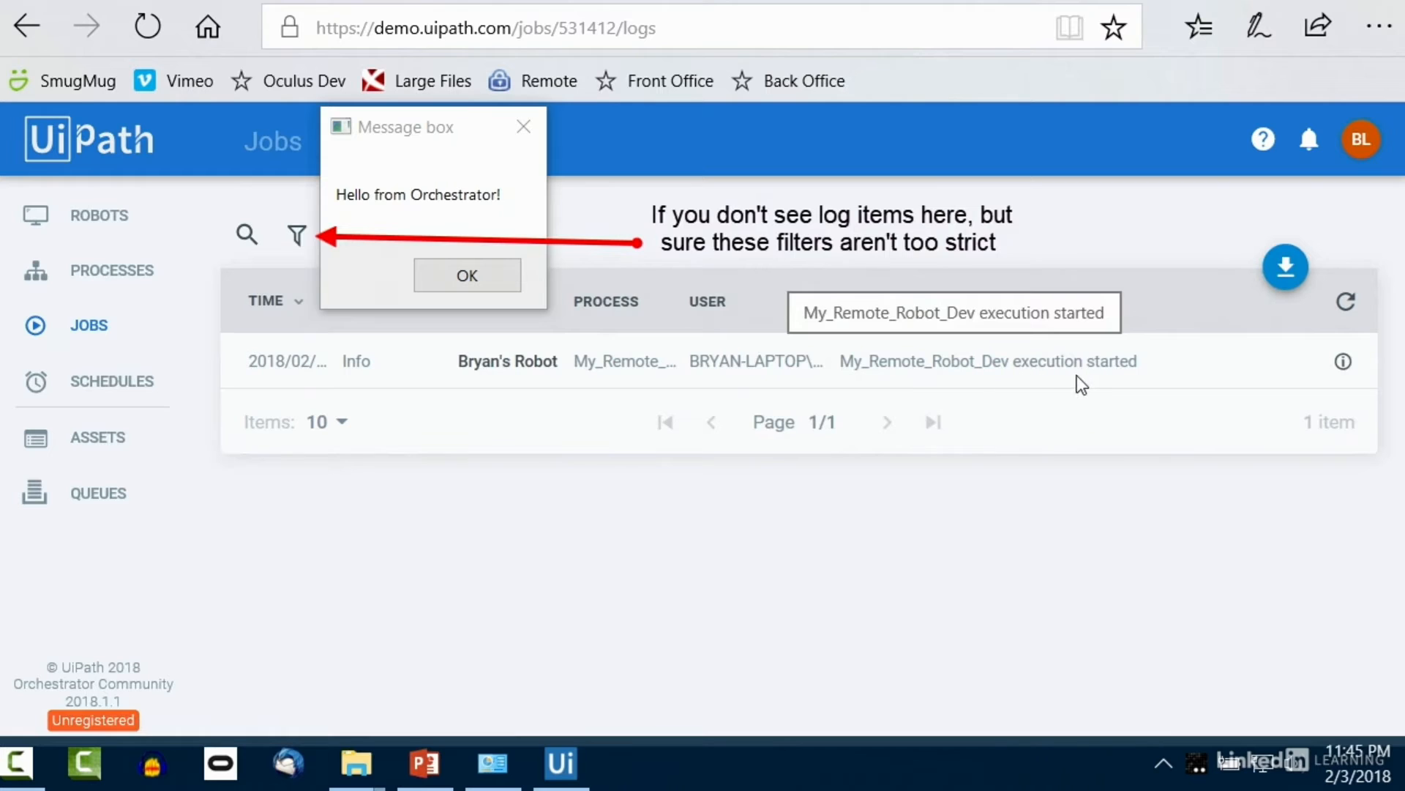
click(476, 278)
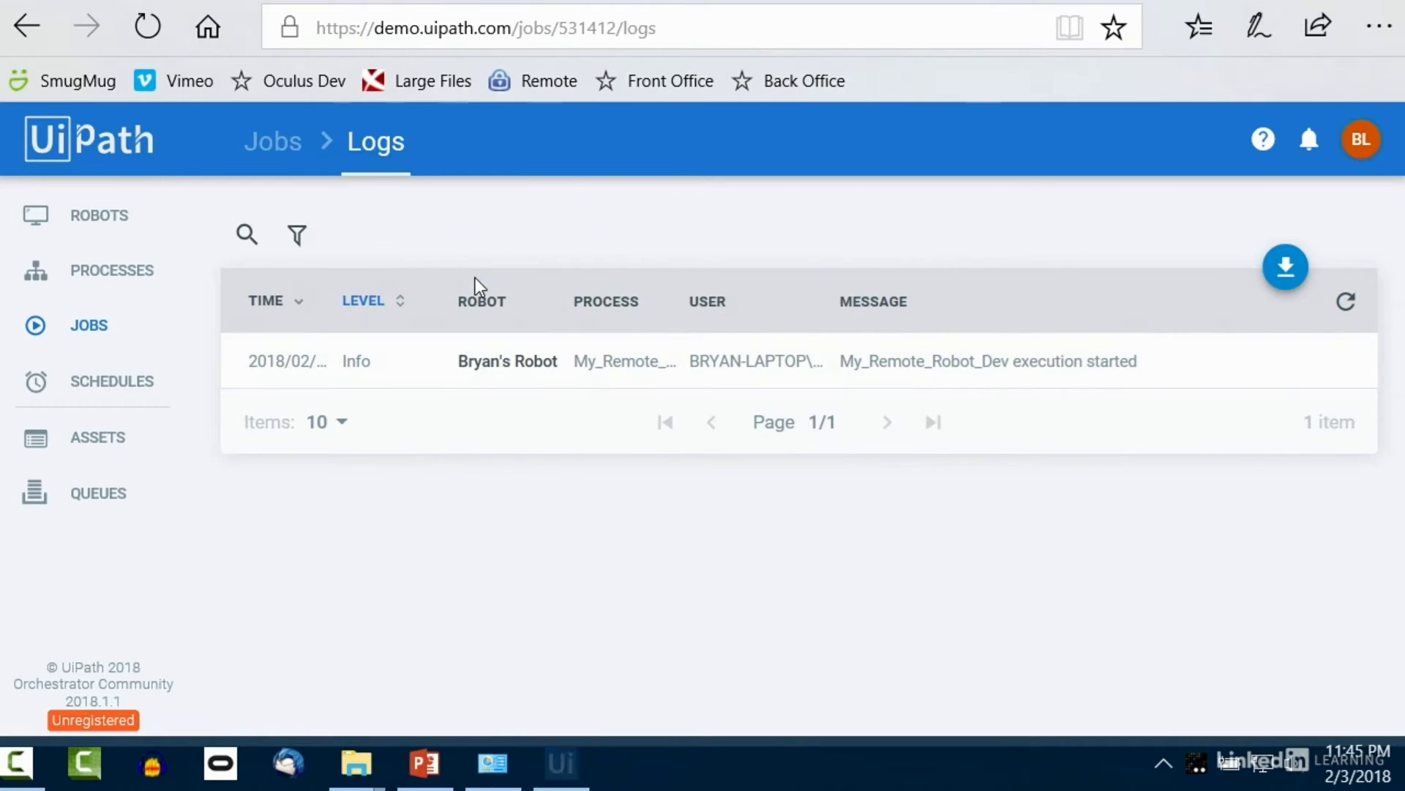
click(156, 28)
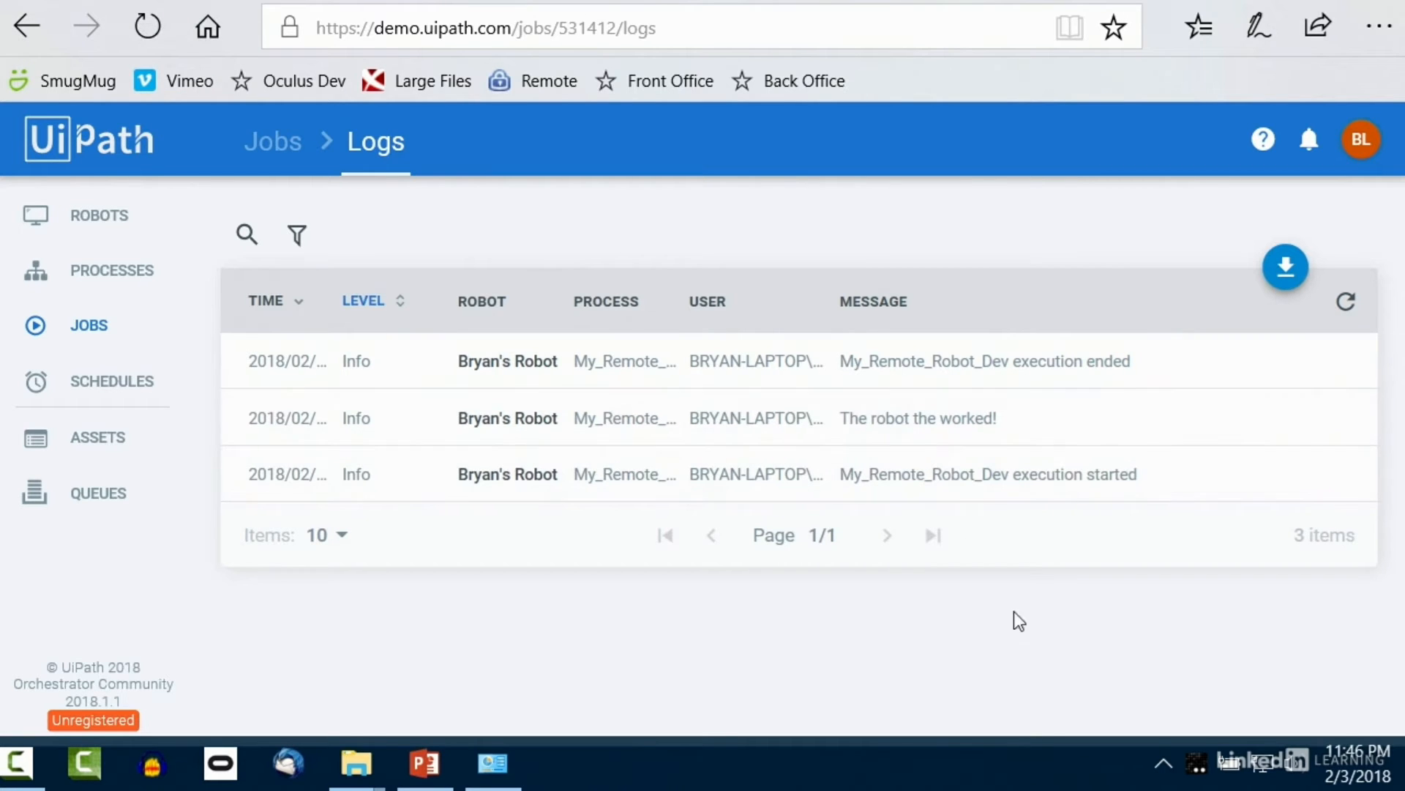
Step: Filter the logs by searching 'worked', then return to the Schedules list
click(286, 240)
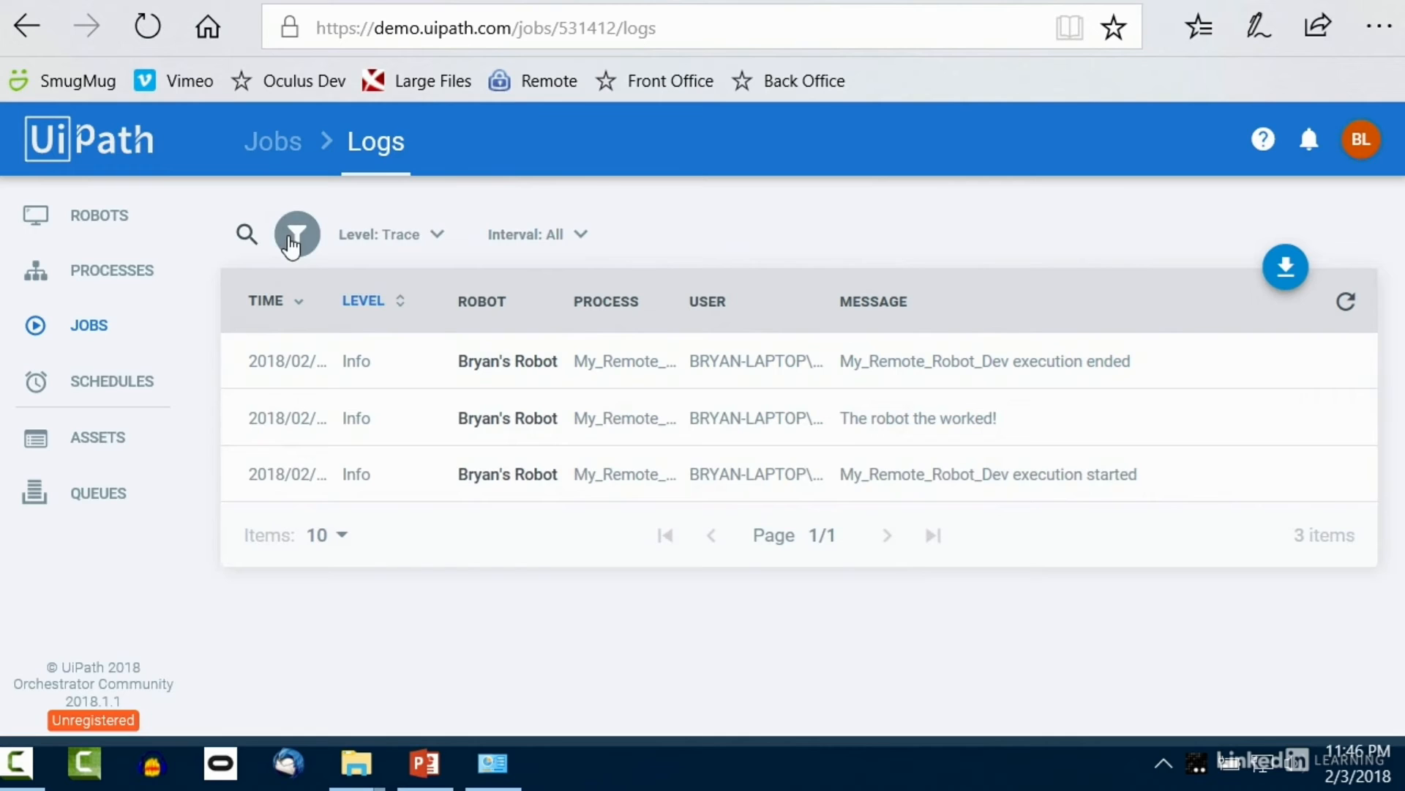
click(391, 235)
click(581, 241)
click(580, 236)
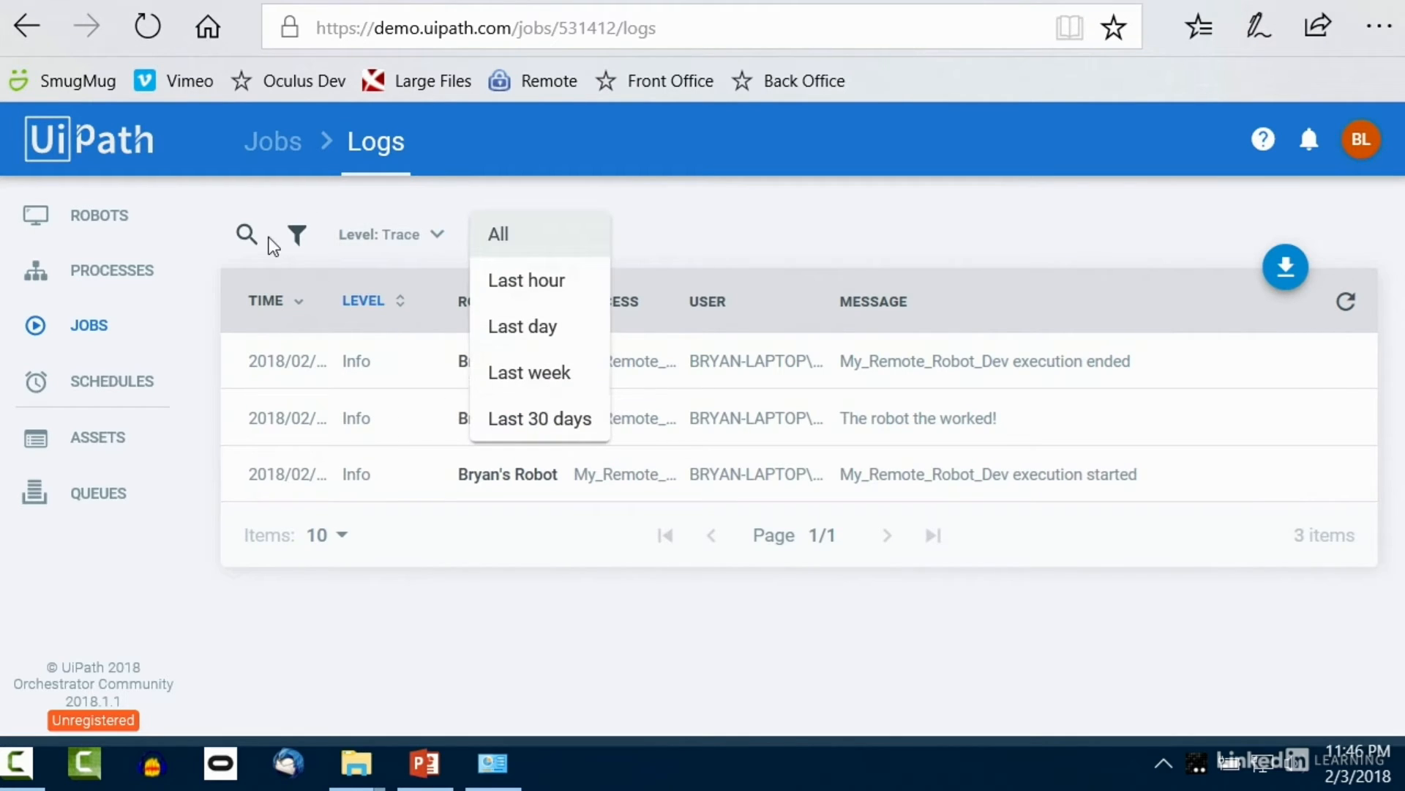
click(246, 235)
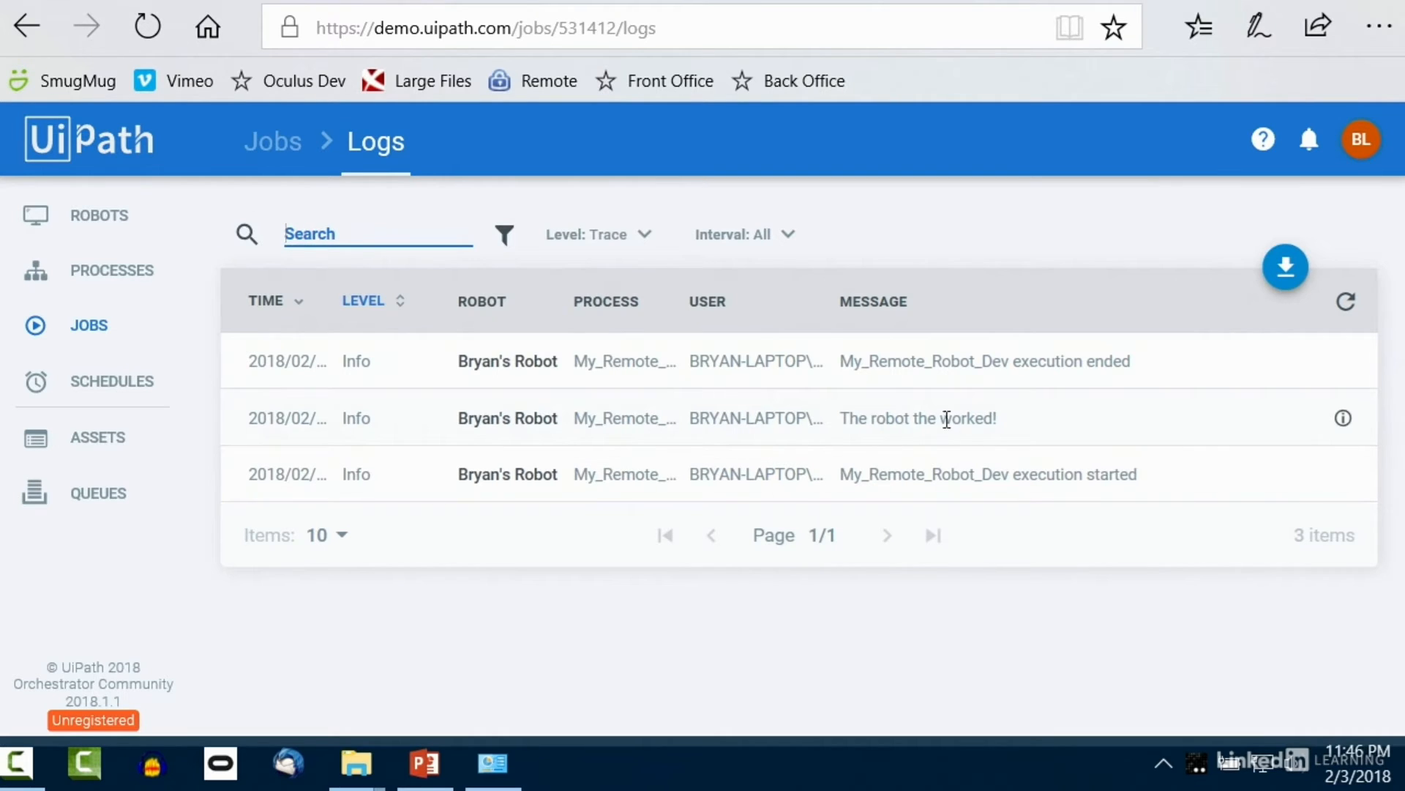
drag(941, 421, 990, 421)
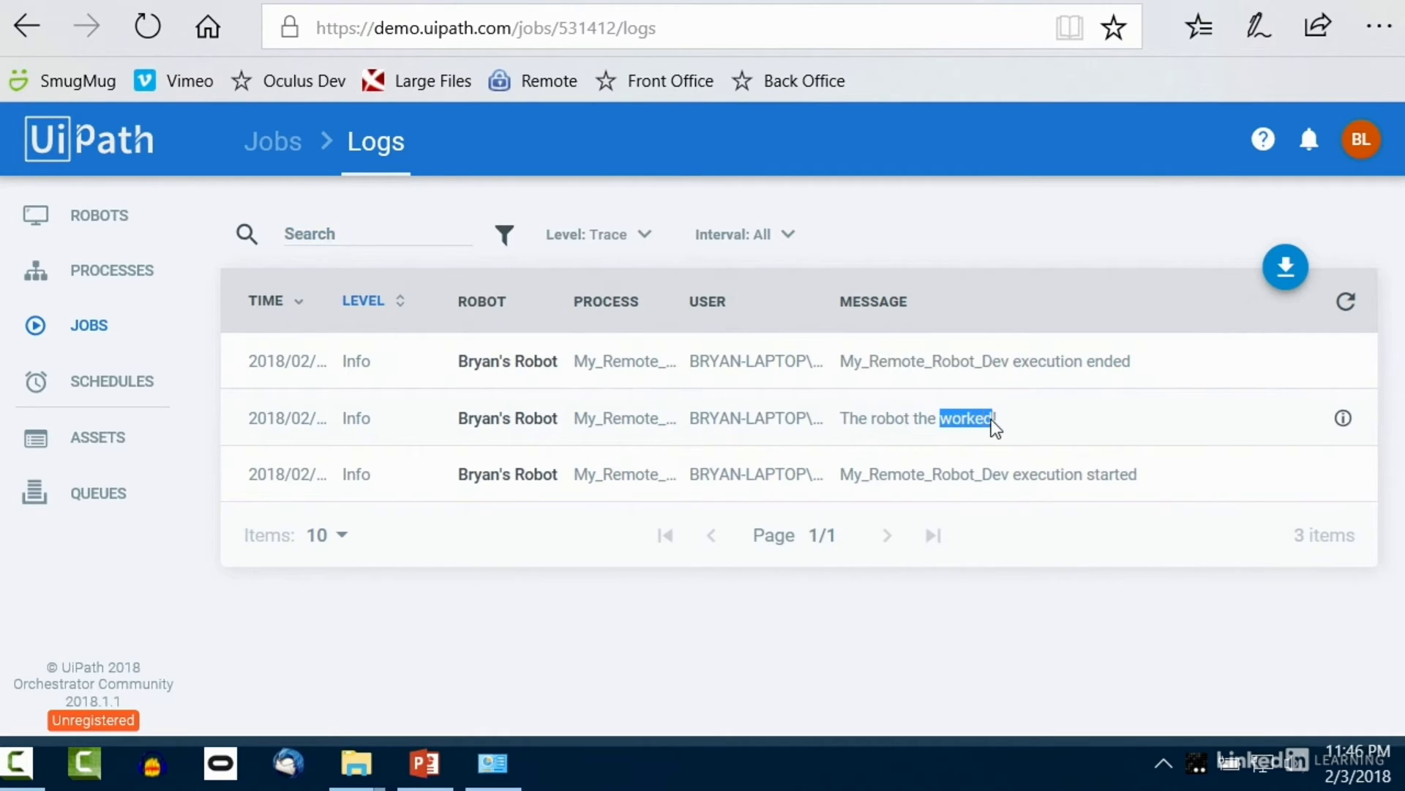
click(350, 224)
text(worked)
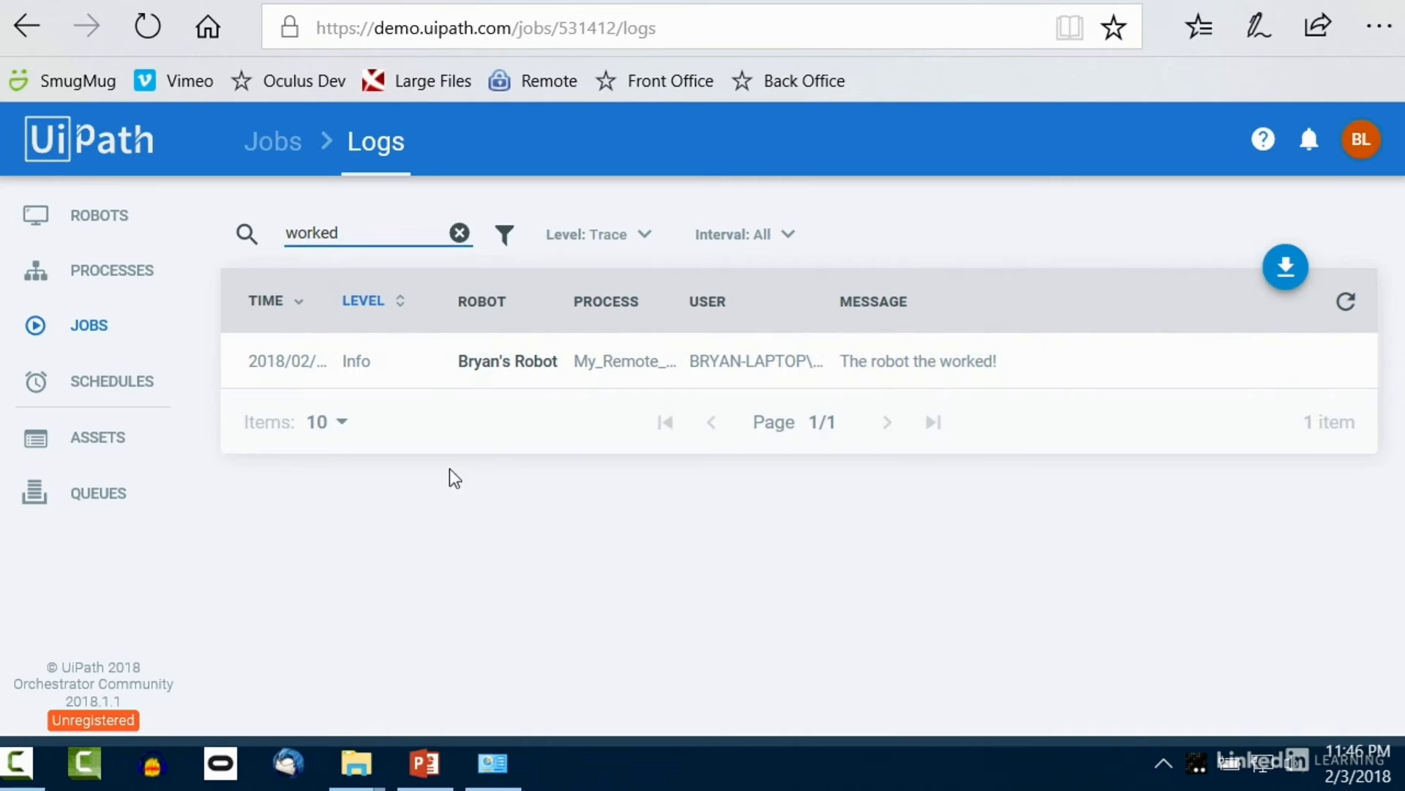
click(110, 388)
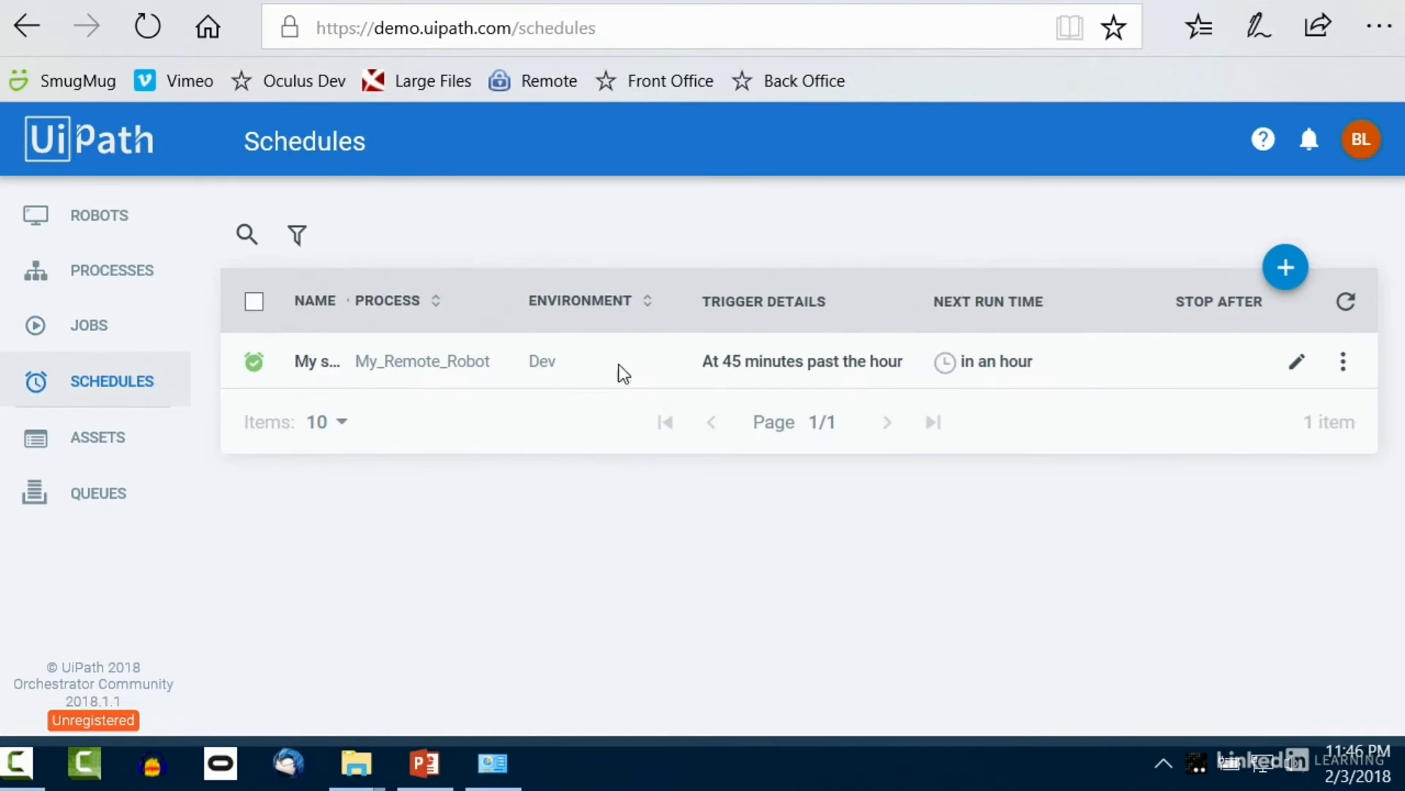
Step: Go to the Jobs page and check the UiPath Robot panel from the system tray
click(88, 325)
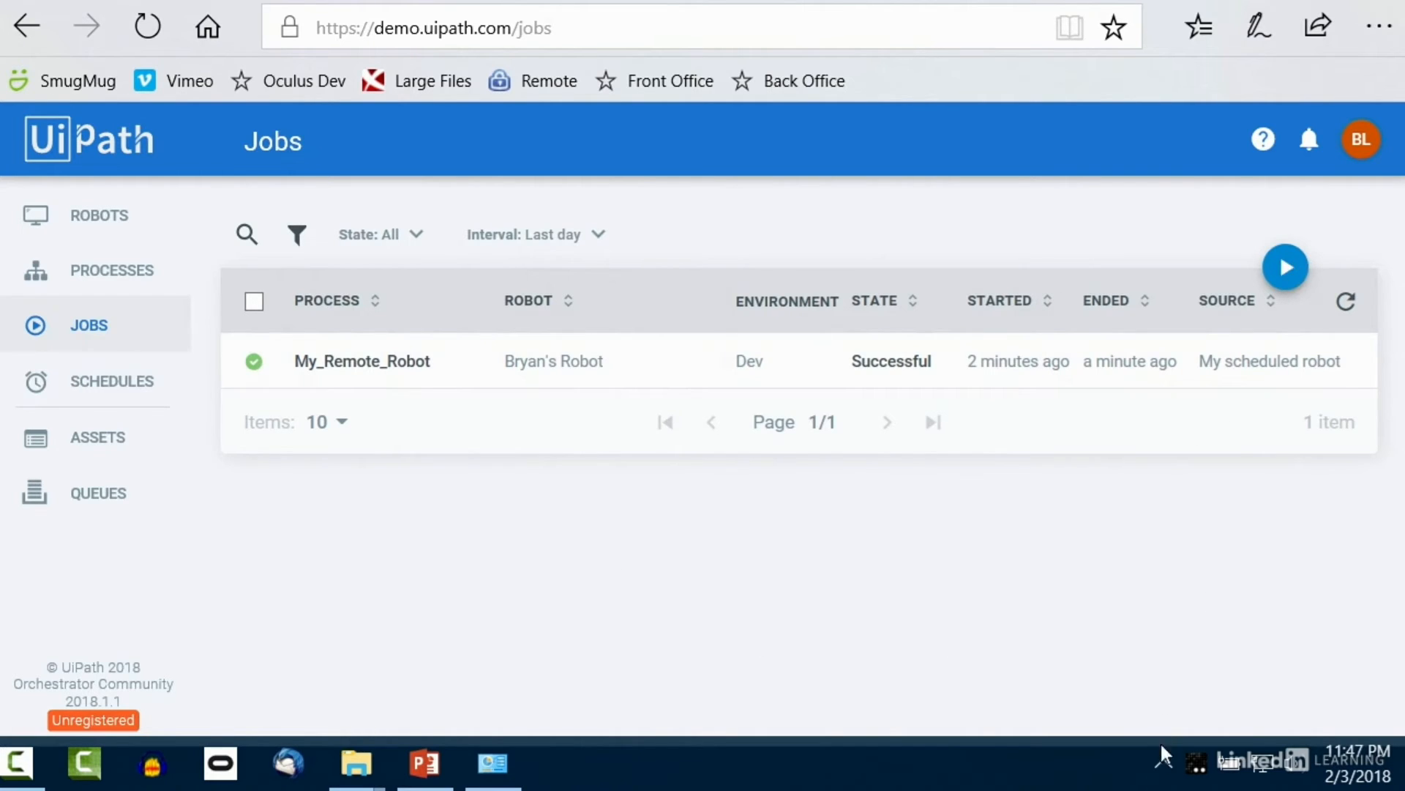
click(1162, 766)
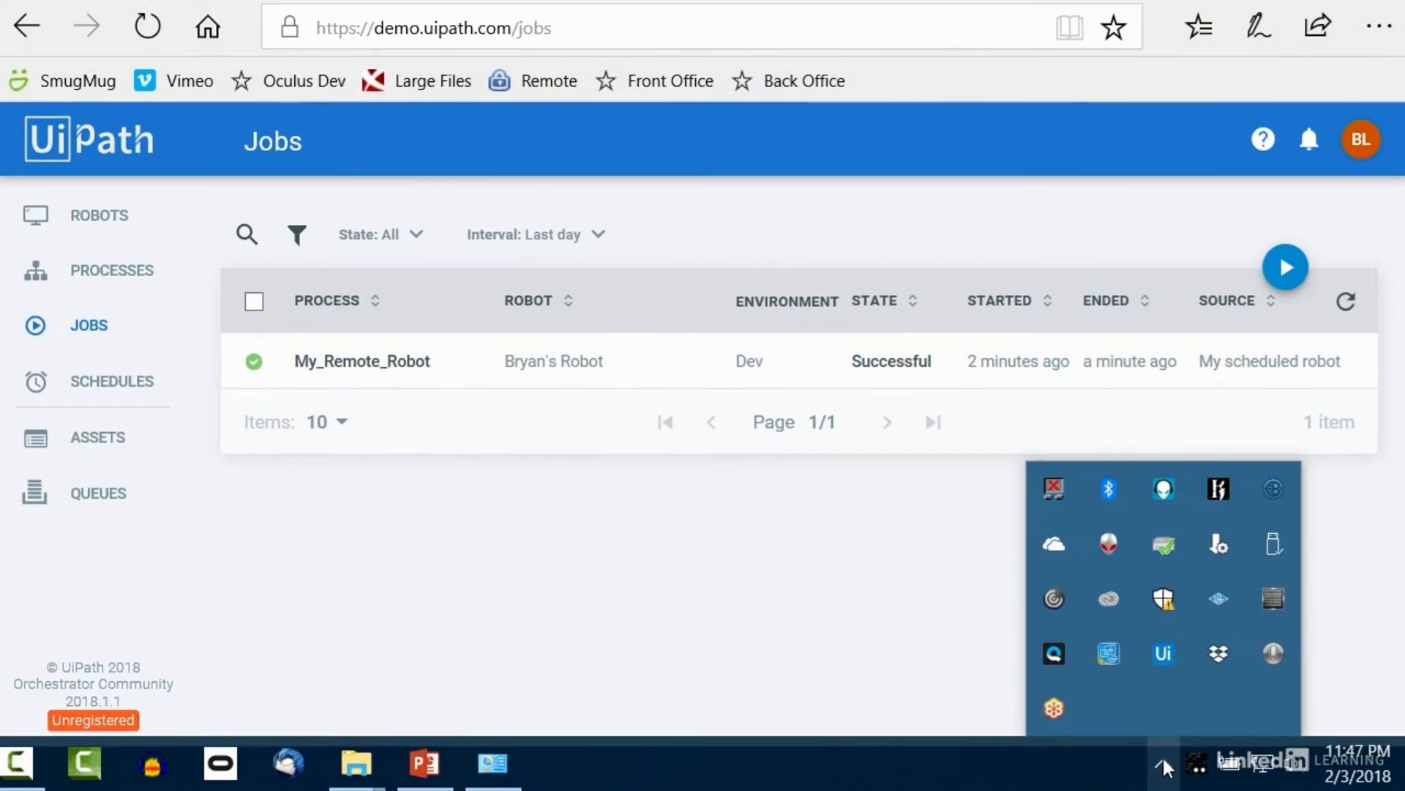
click(1163, 653)
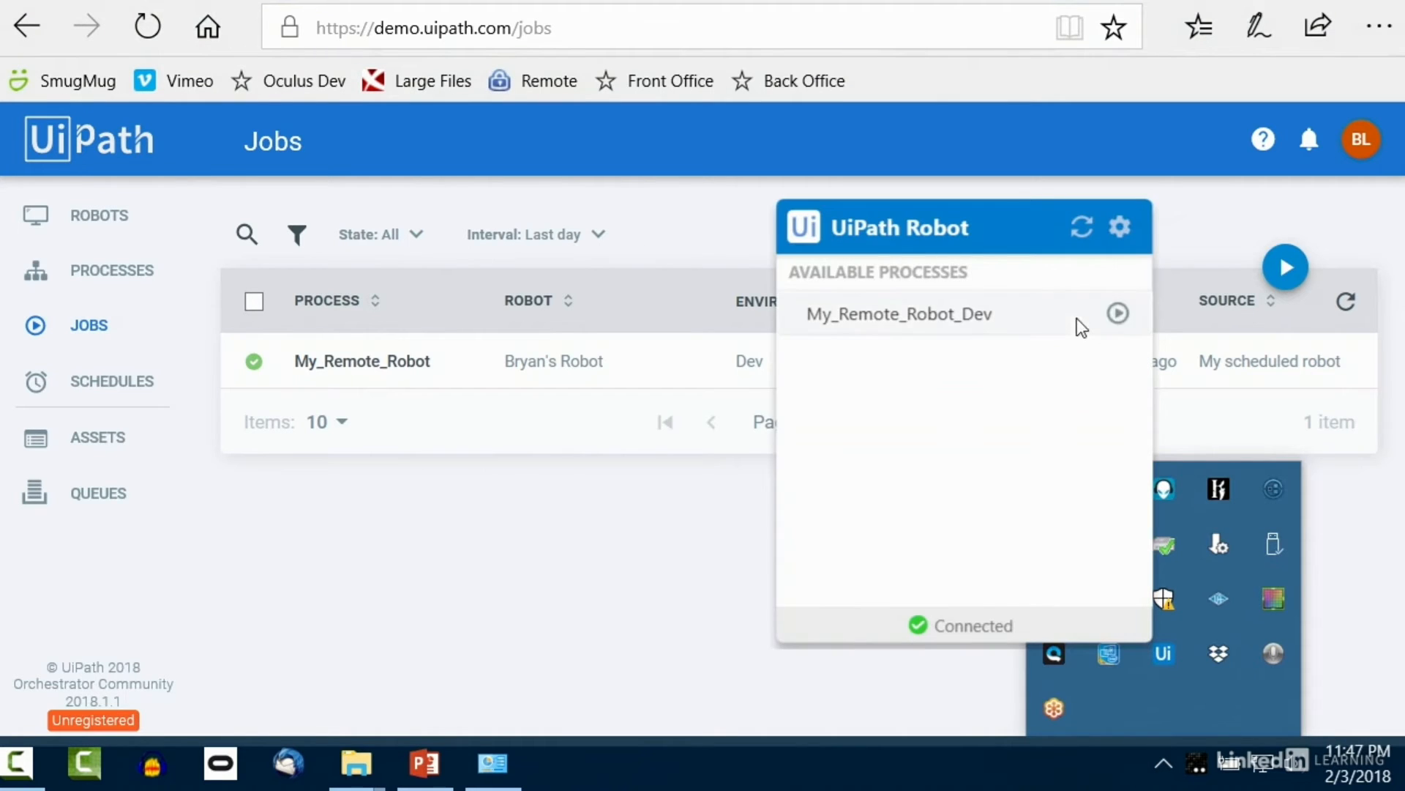
click(1117, 313)
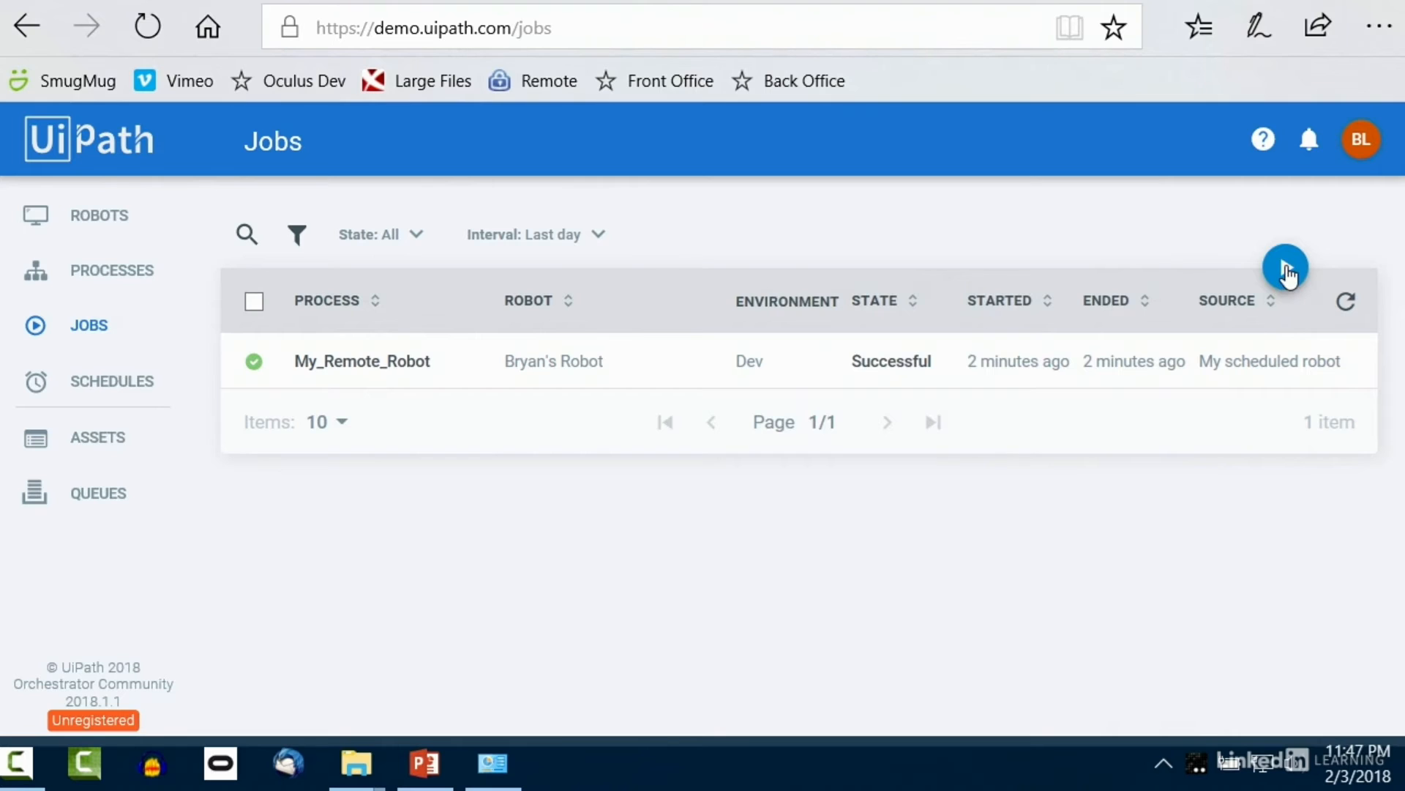
Step: Start My_Remote_Robot_Dev manually on the available robot and dismiss its Hello from Orchestrator message
click(1286, 269)
click(444, 271)
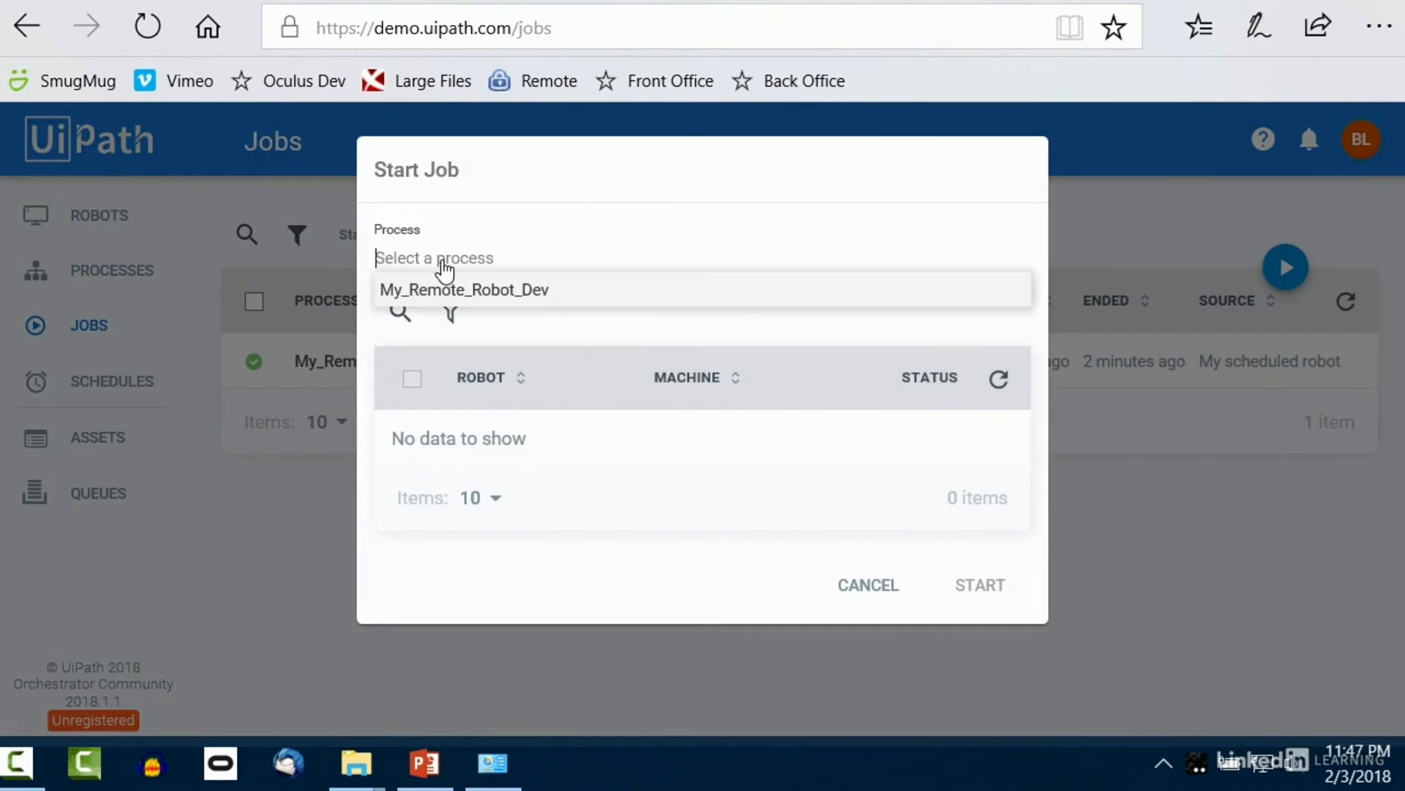
click(474, 291)
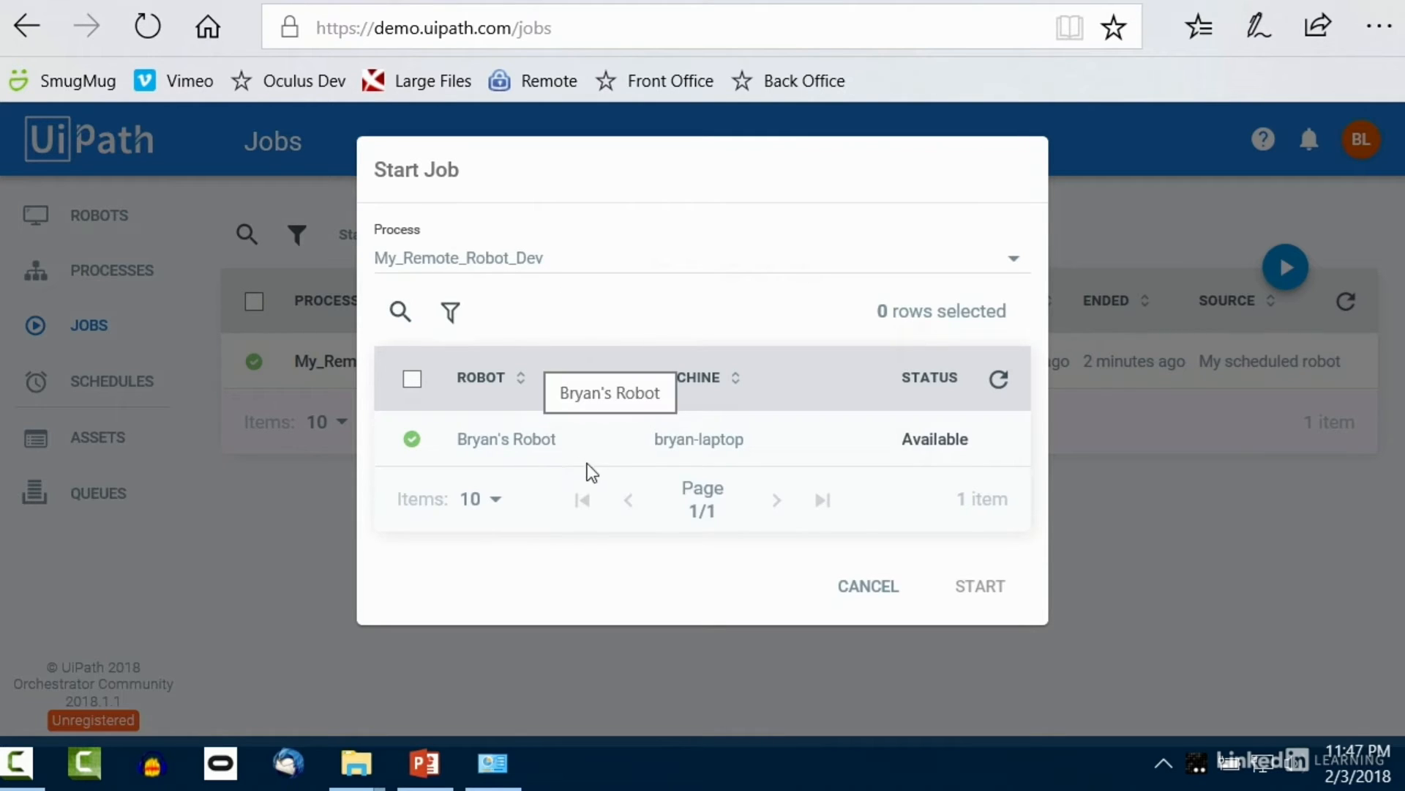
click(413, 439)
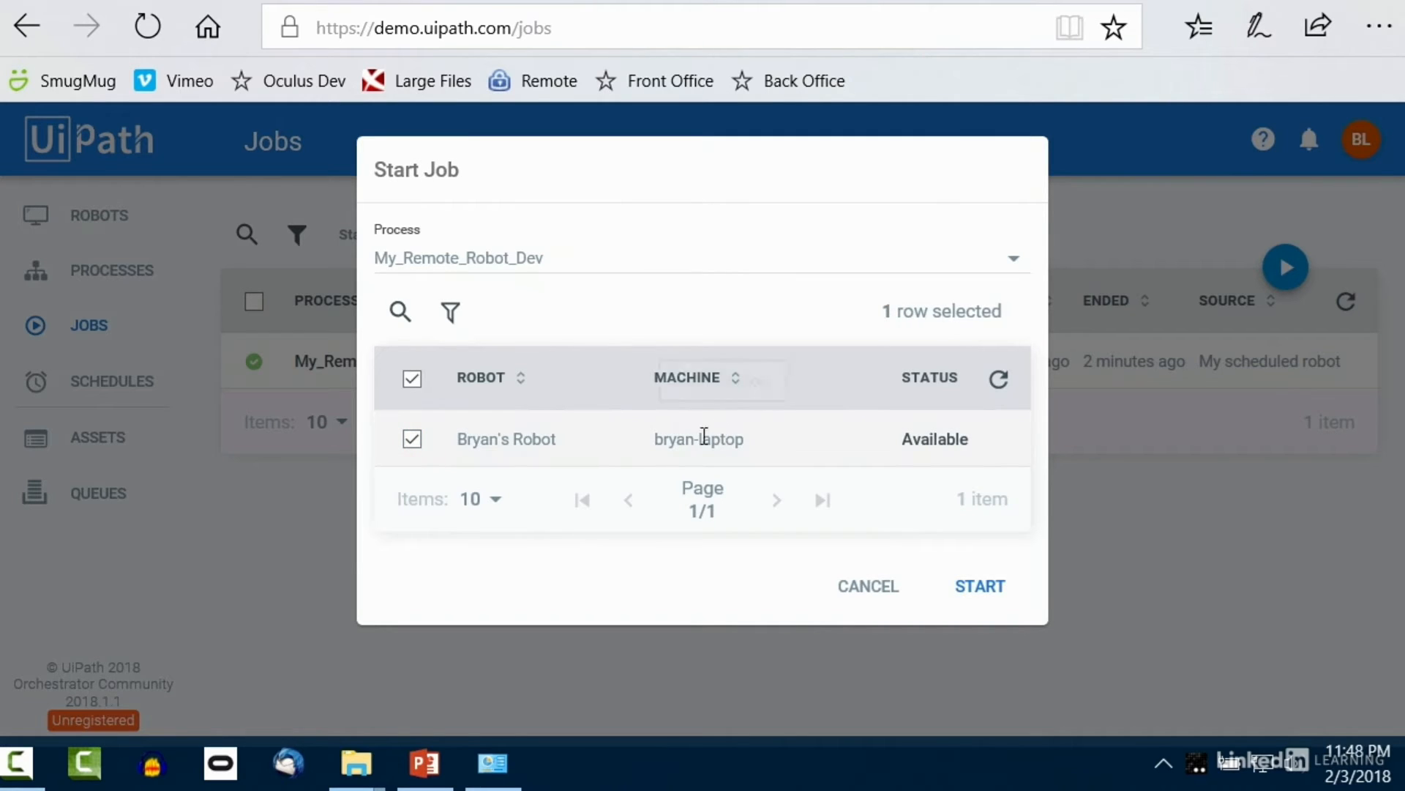
click(959, 590)
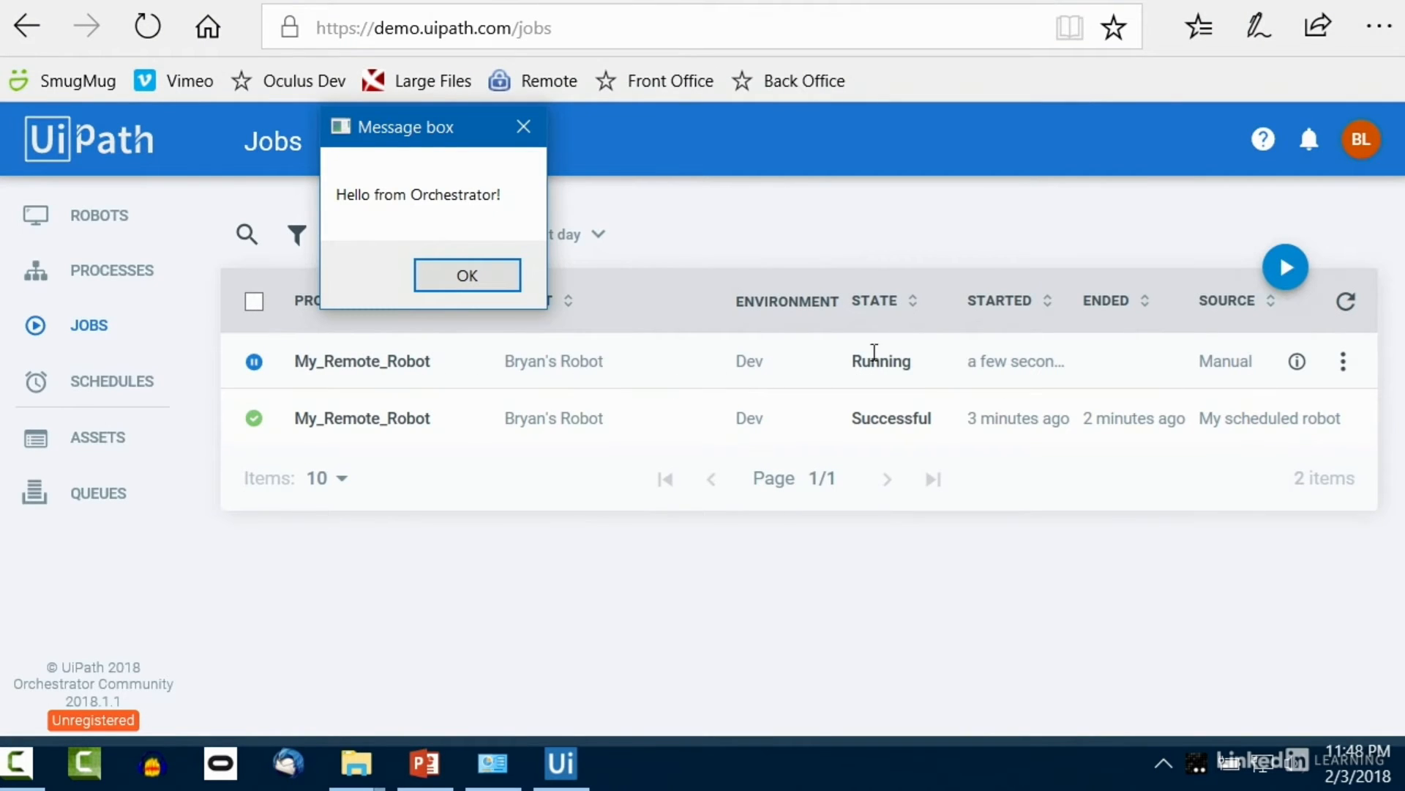
click(467, 278)
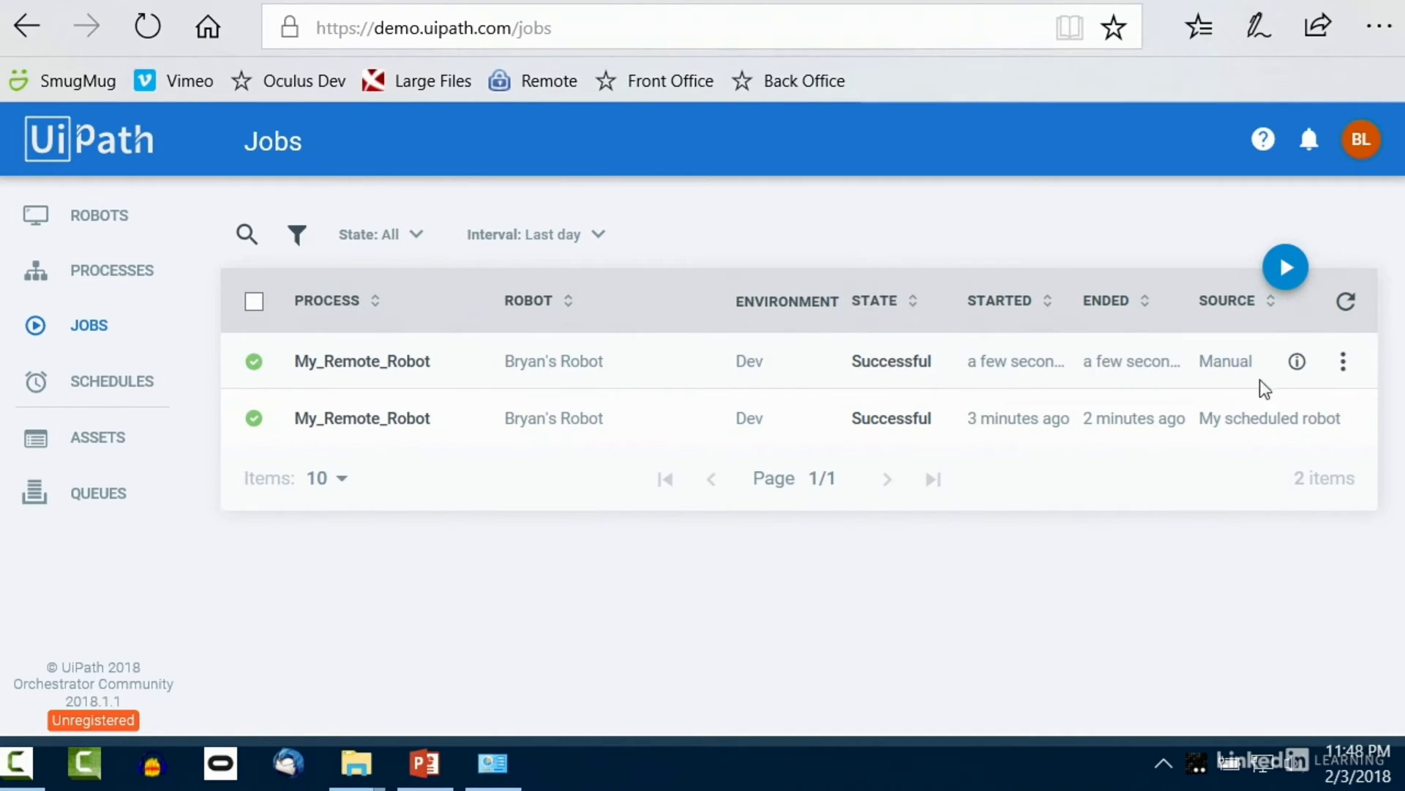
Step: Export the manual job's logs as Job_My_Remote_Robot_Dev_logs.csv and close the download bar
click(1345, 363)
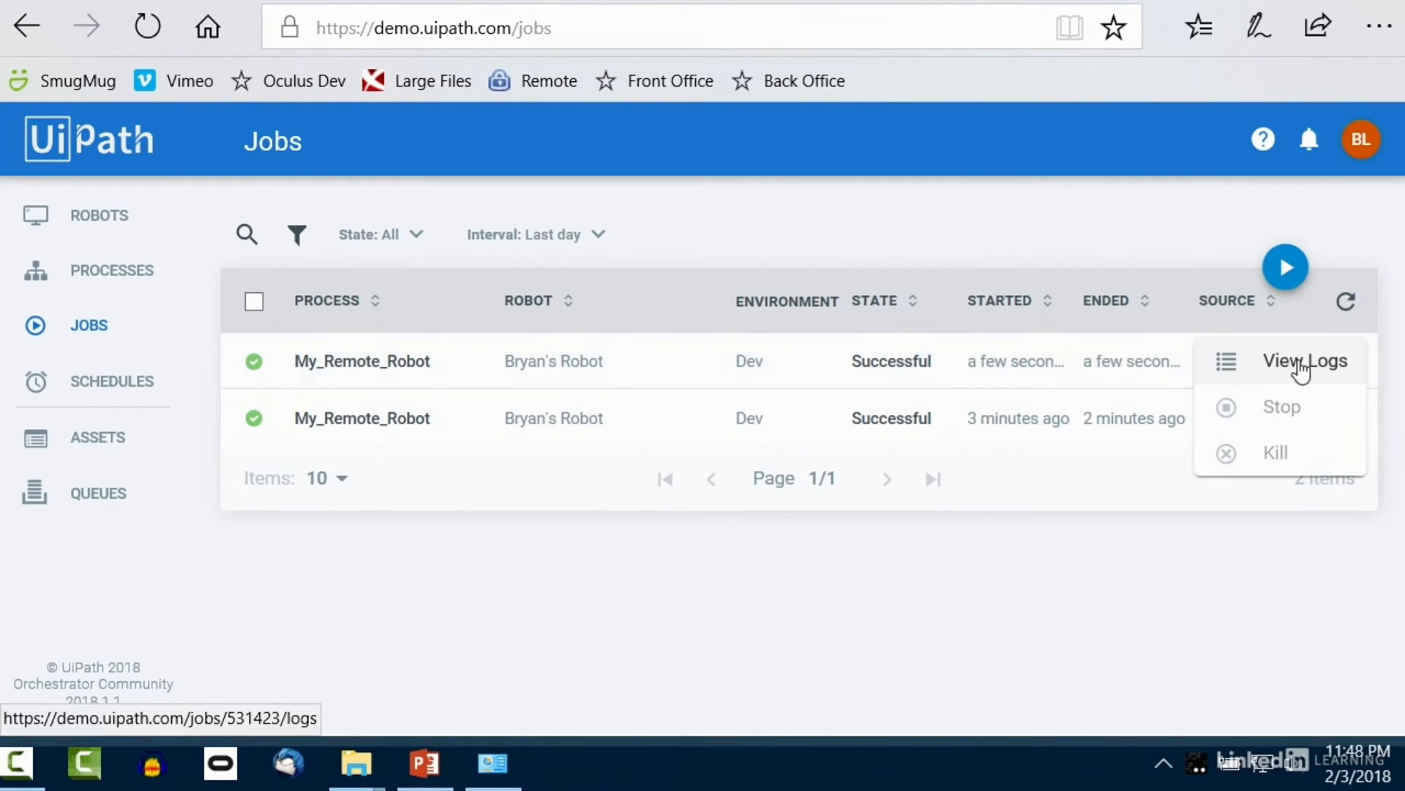
click(1302, 366)
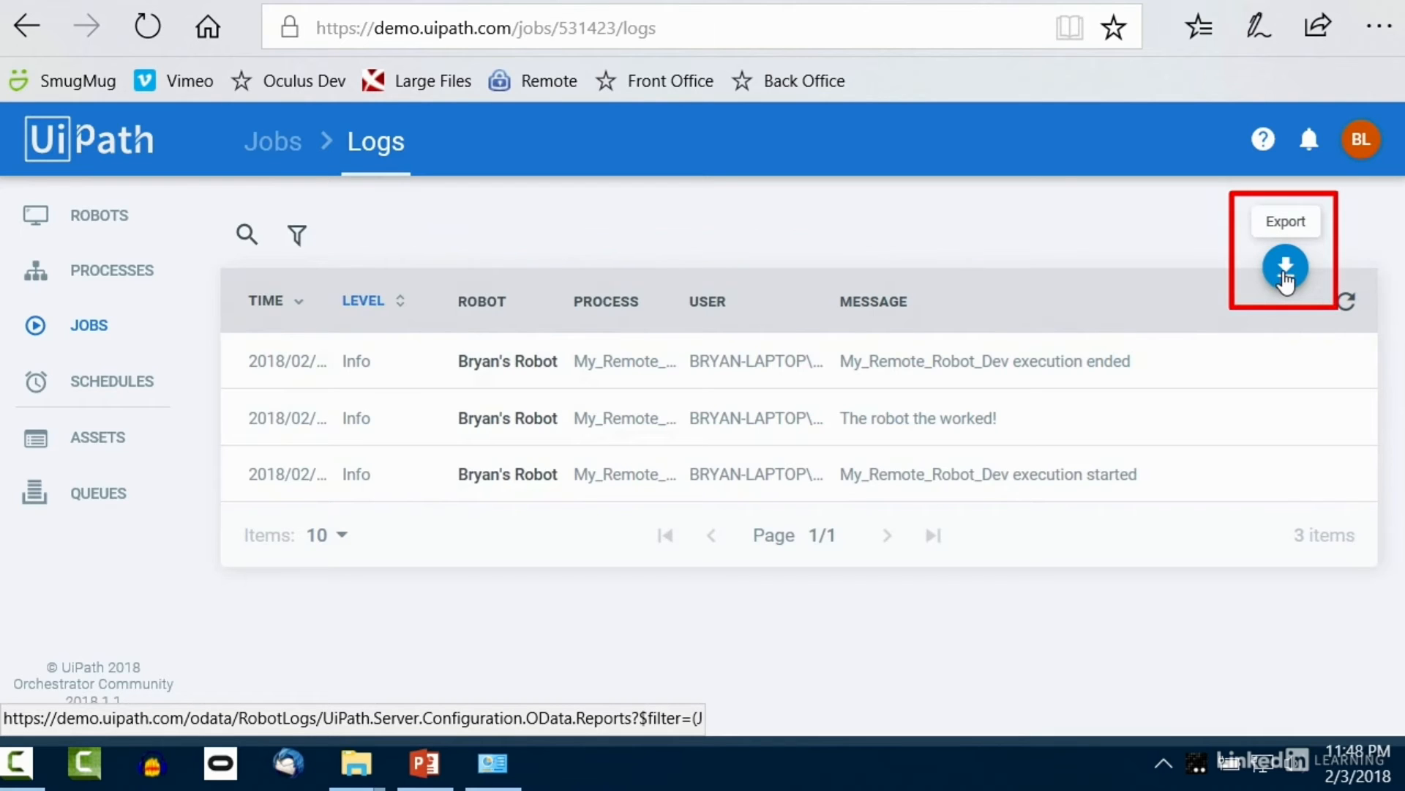
click(1286, 280)
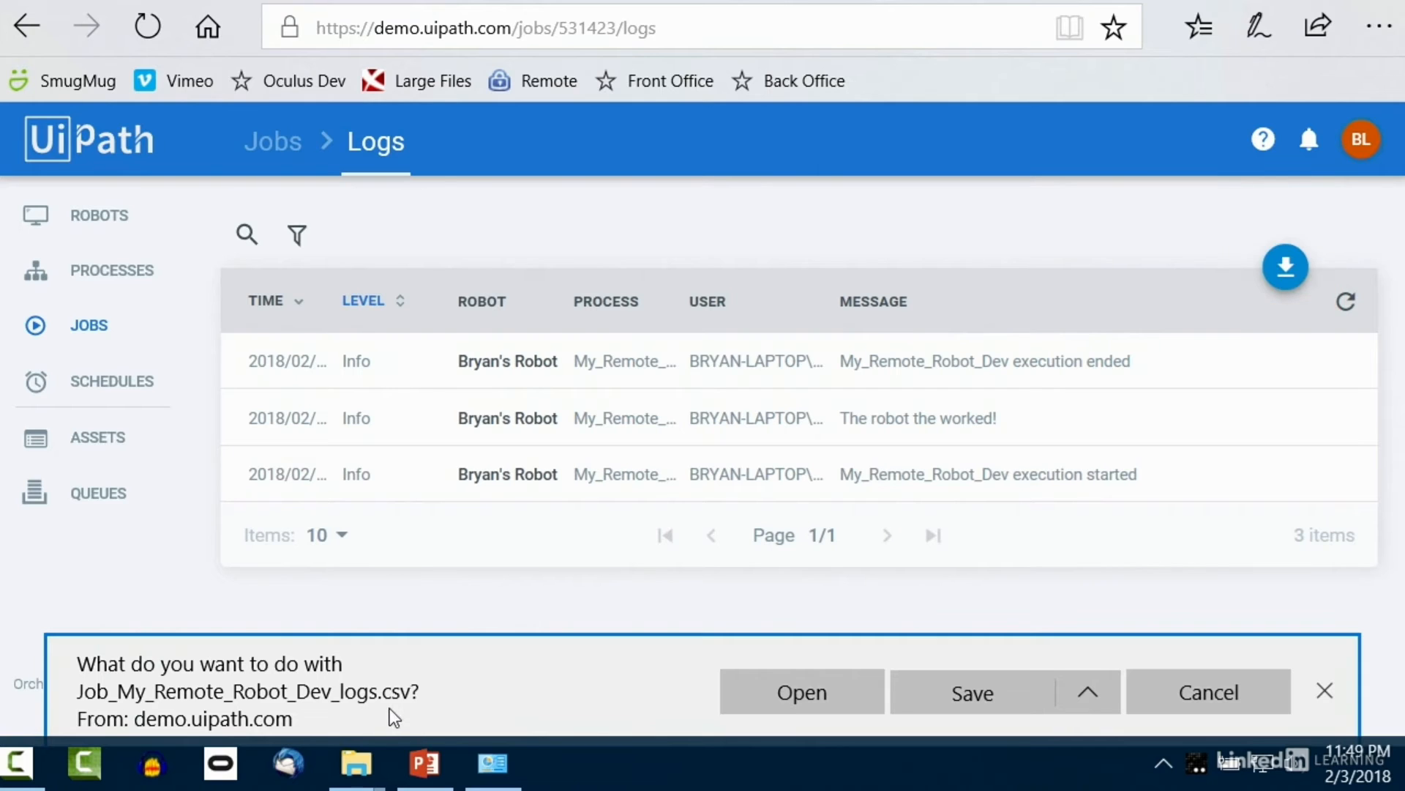
click(1329, 688)
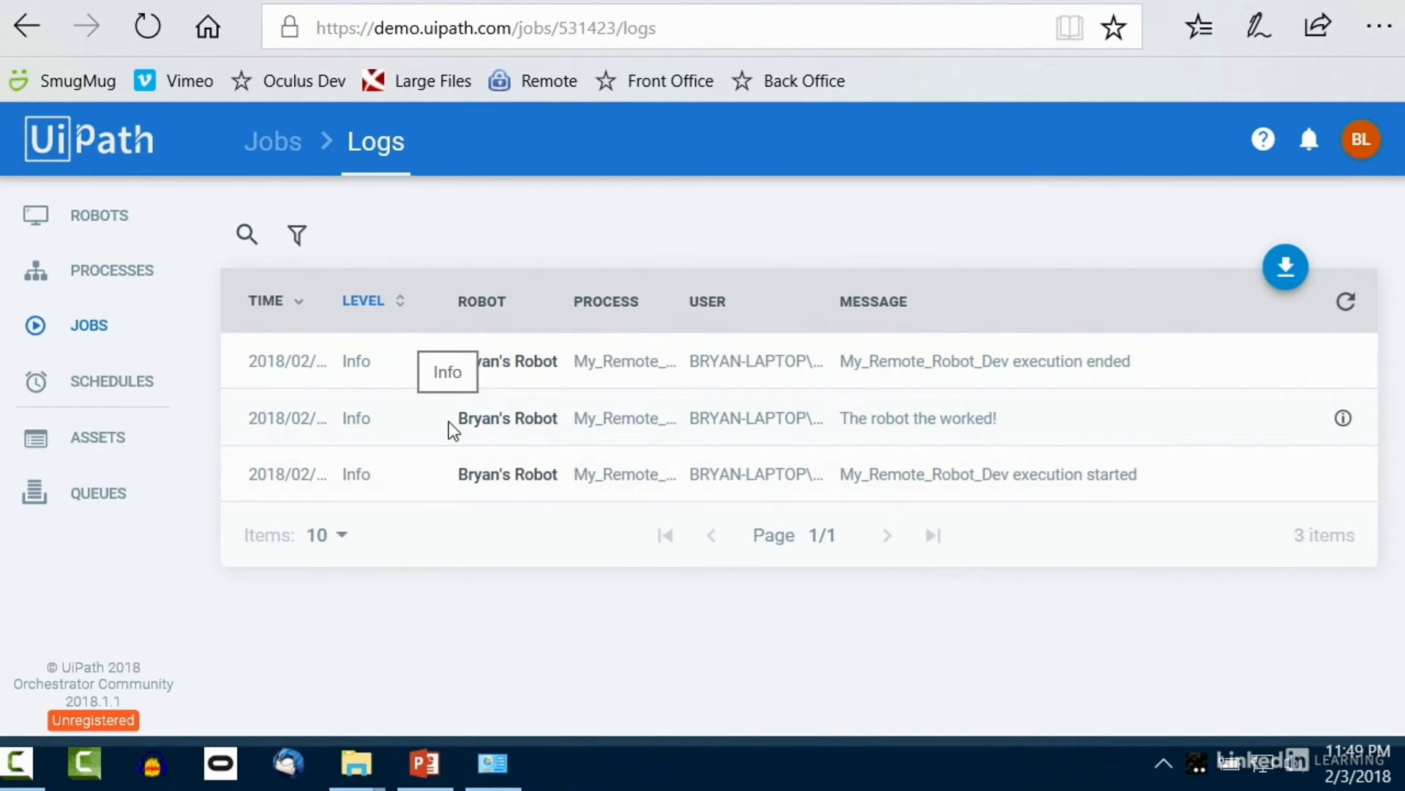
Step: Browse the Assets, Robots and Processes pages, ending on the Schedules list
click(71, 447)
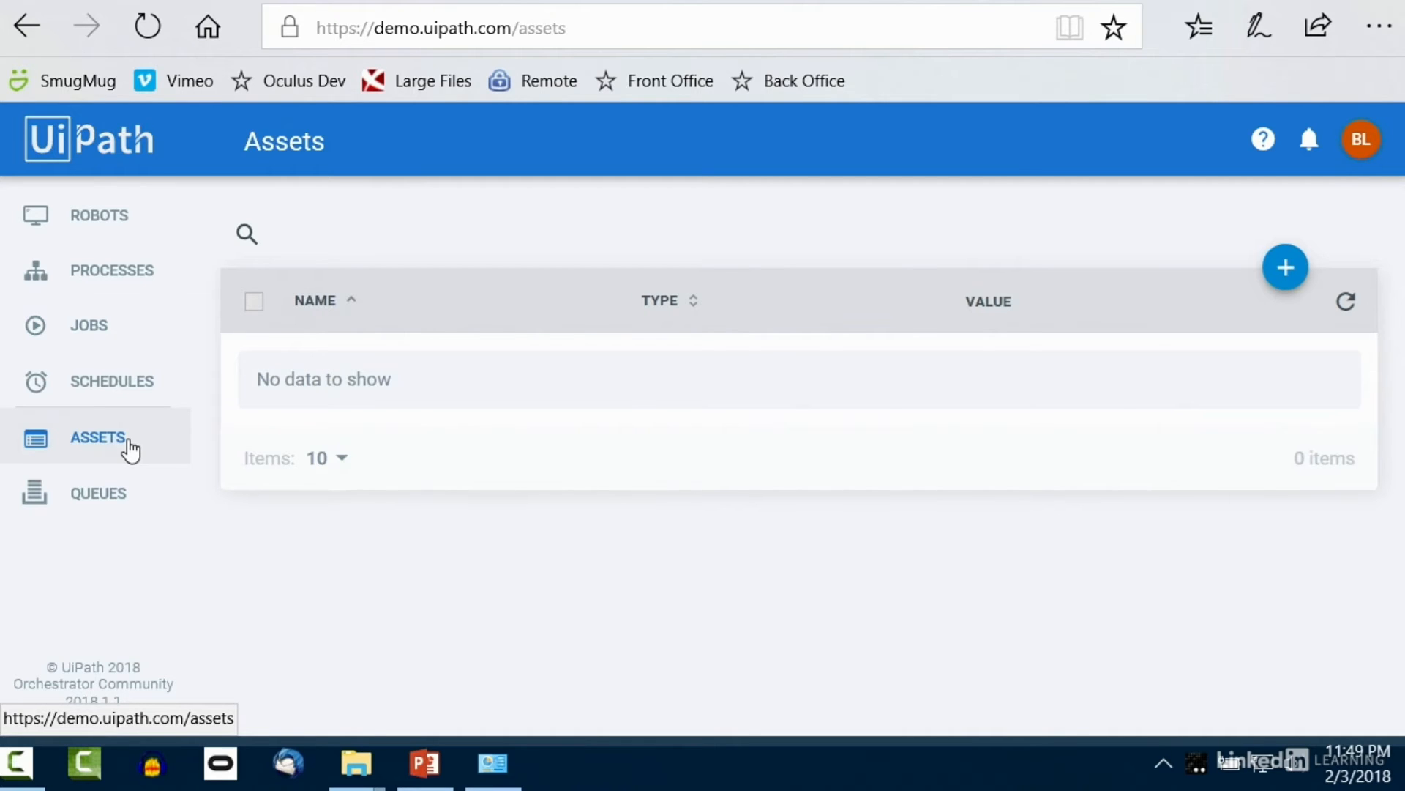
click(97, 218)
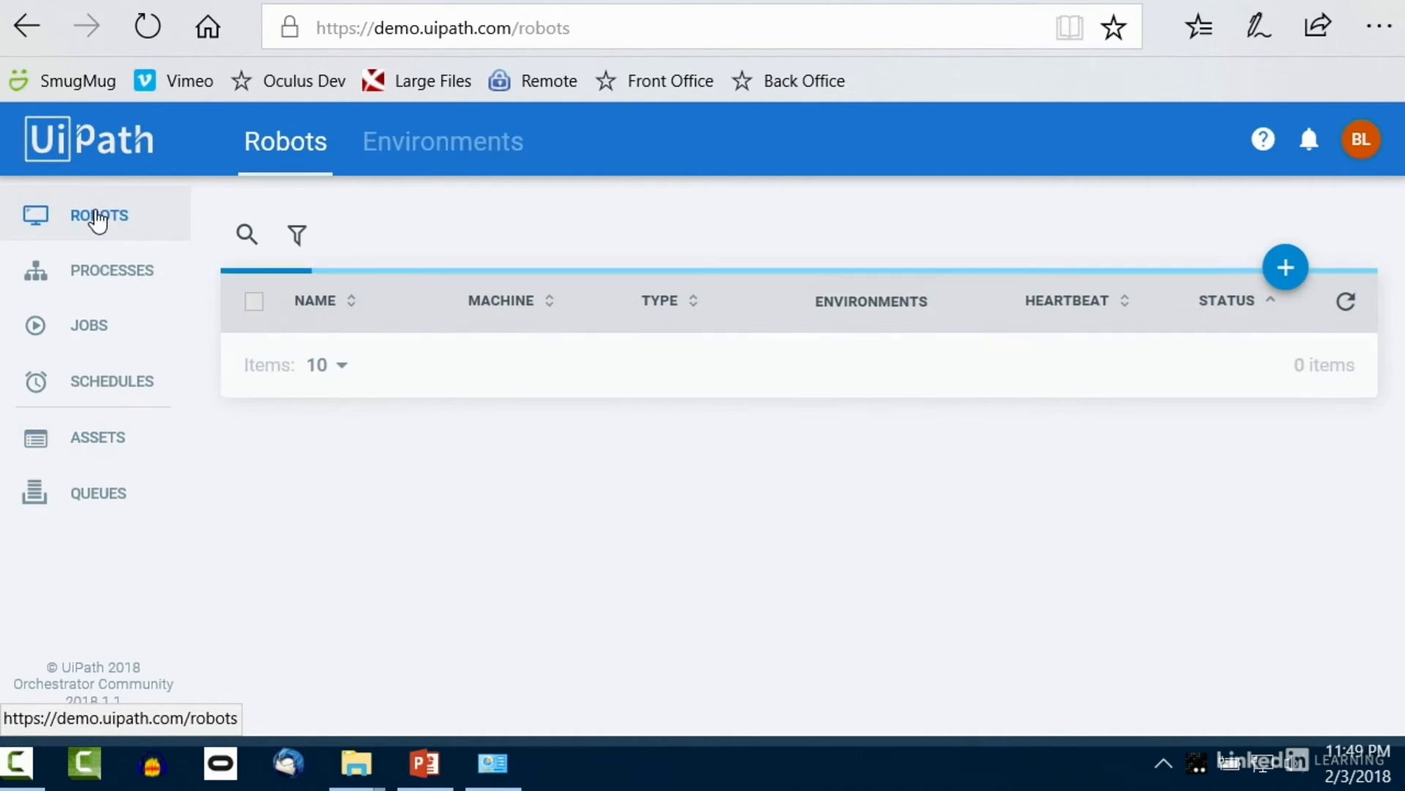
click(96, 282)
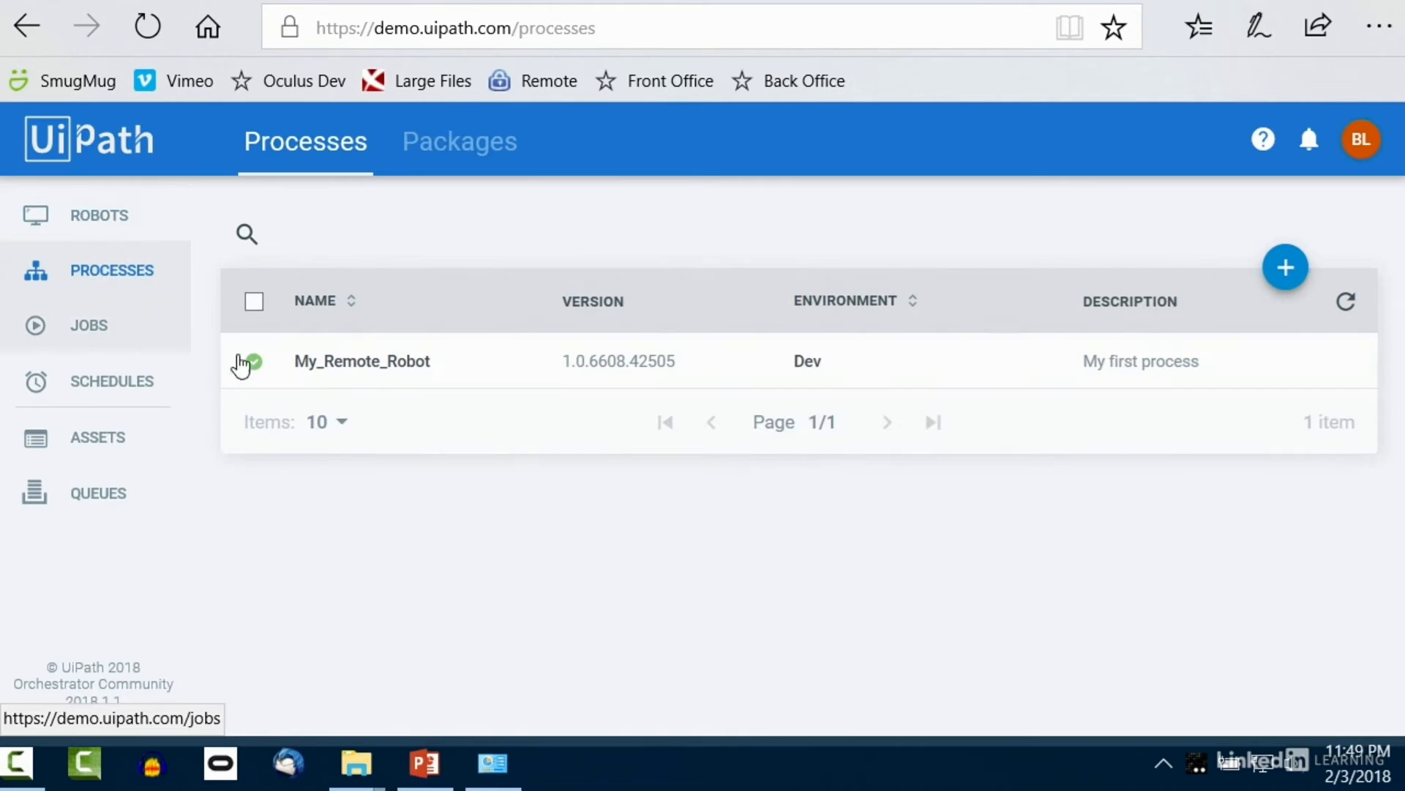
click(1155, 770)
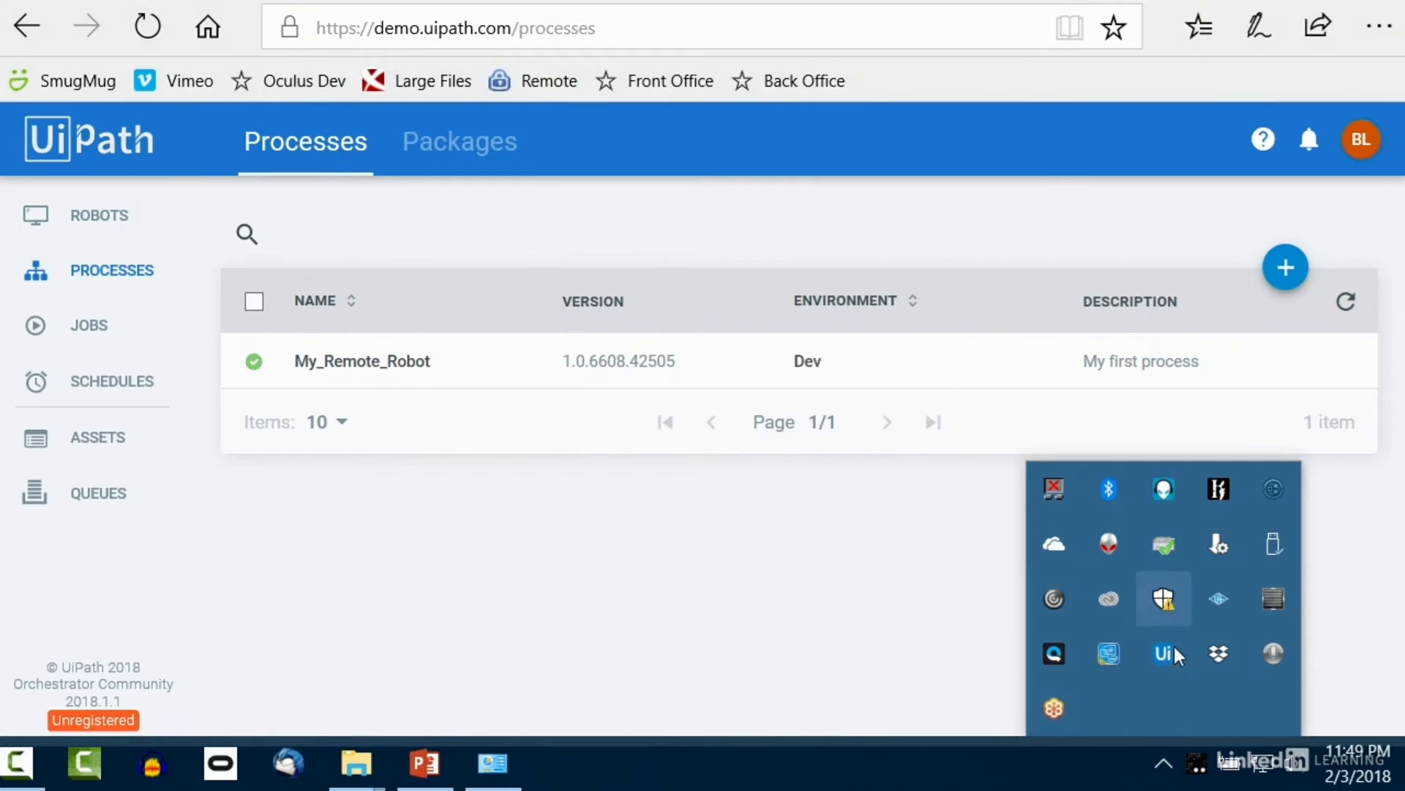
click(120, 382)
click(119, 382)
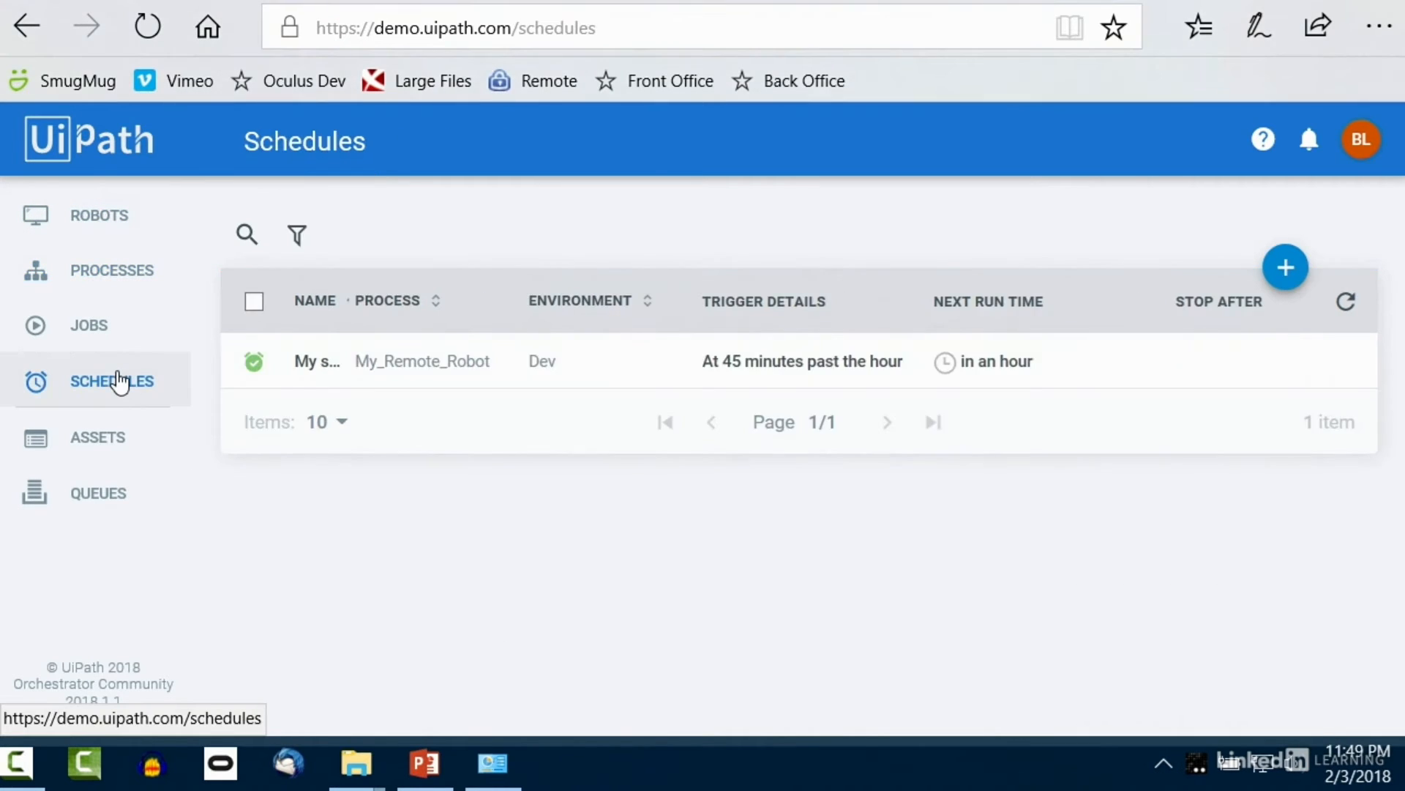
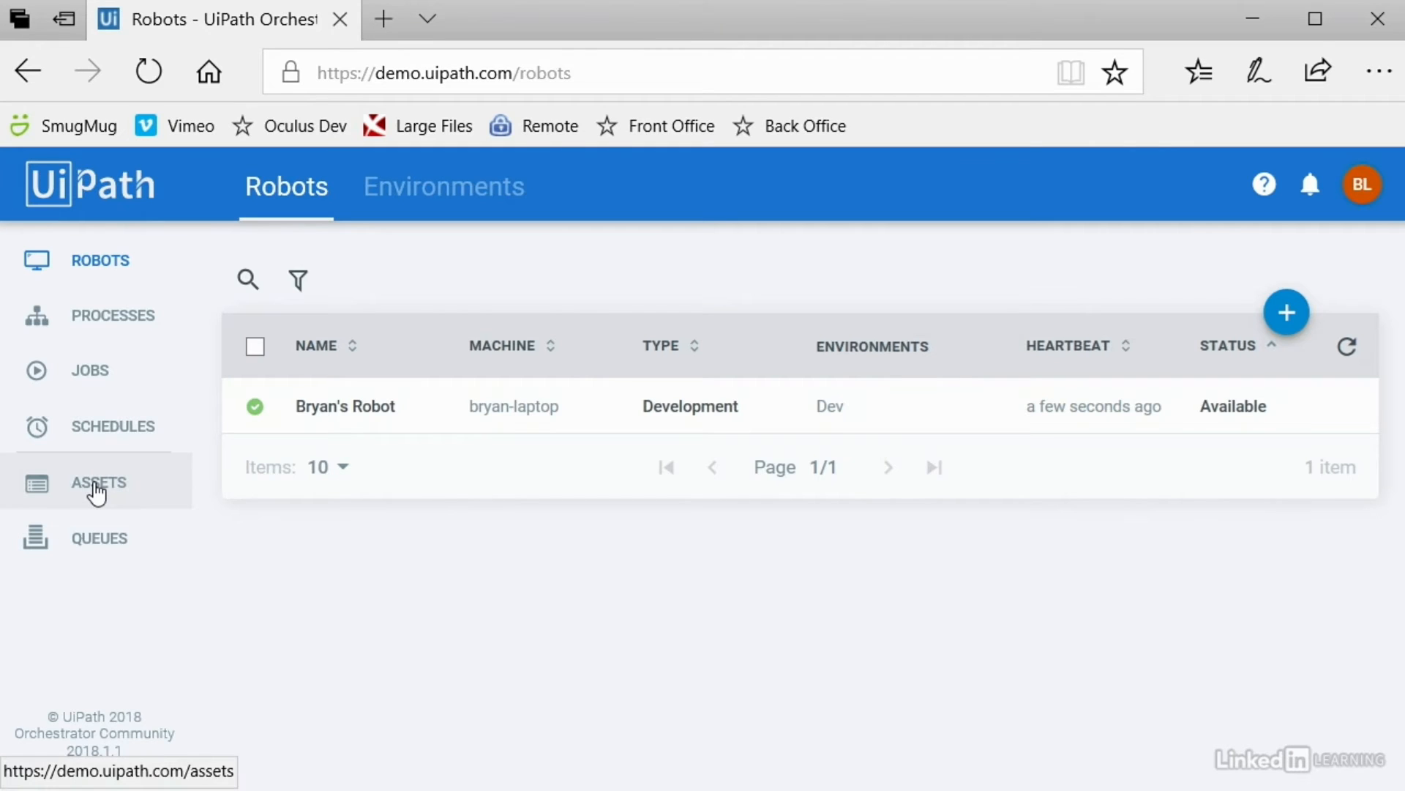
Step: Start a new asset on the Assets page, keep type Text, and switch it to Value Per Robot
click(97, 494)
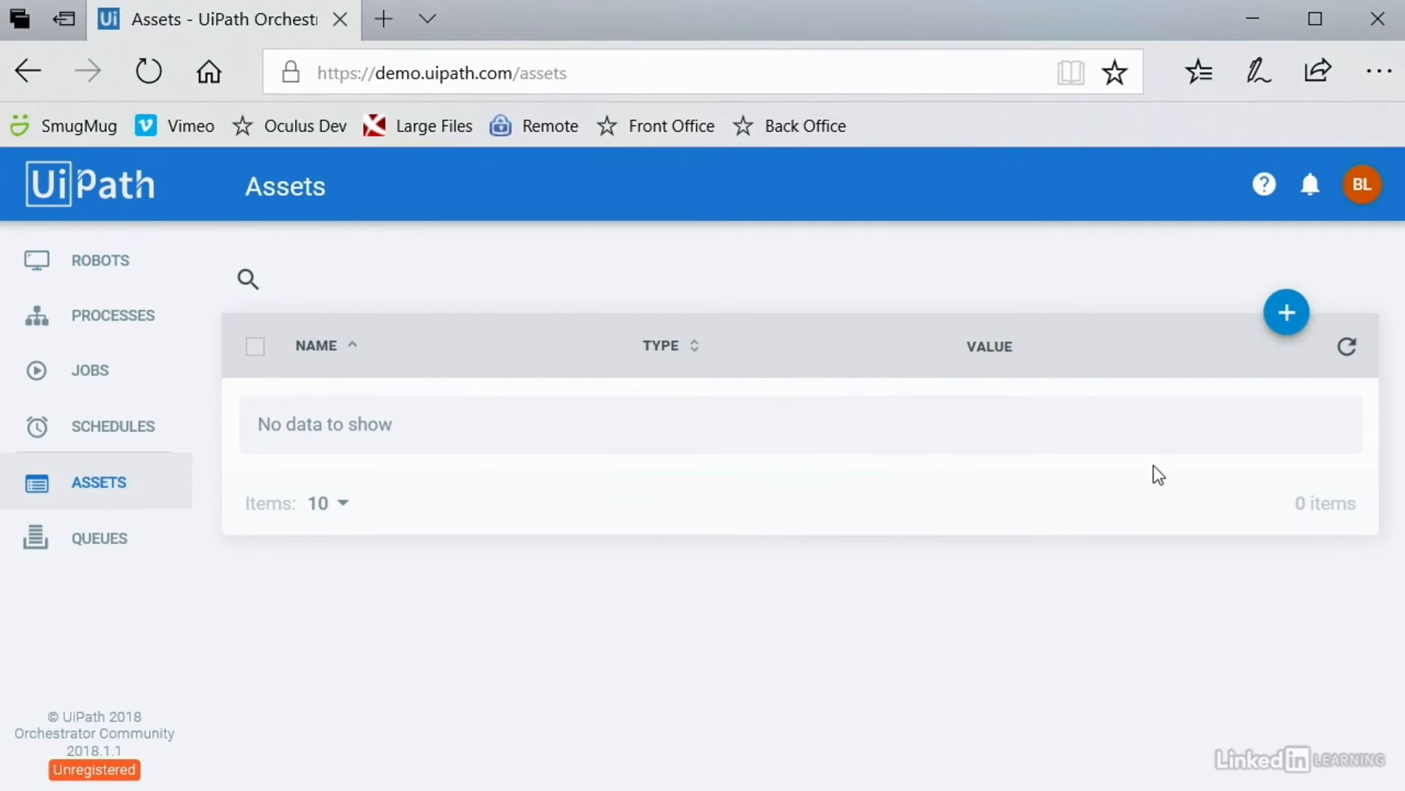
click(1285, 315)
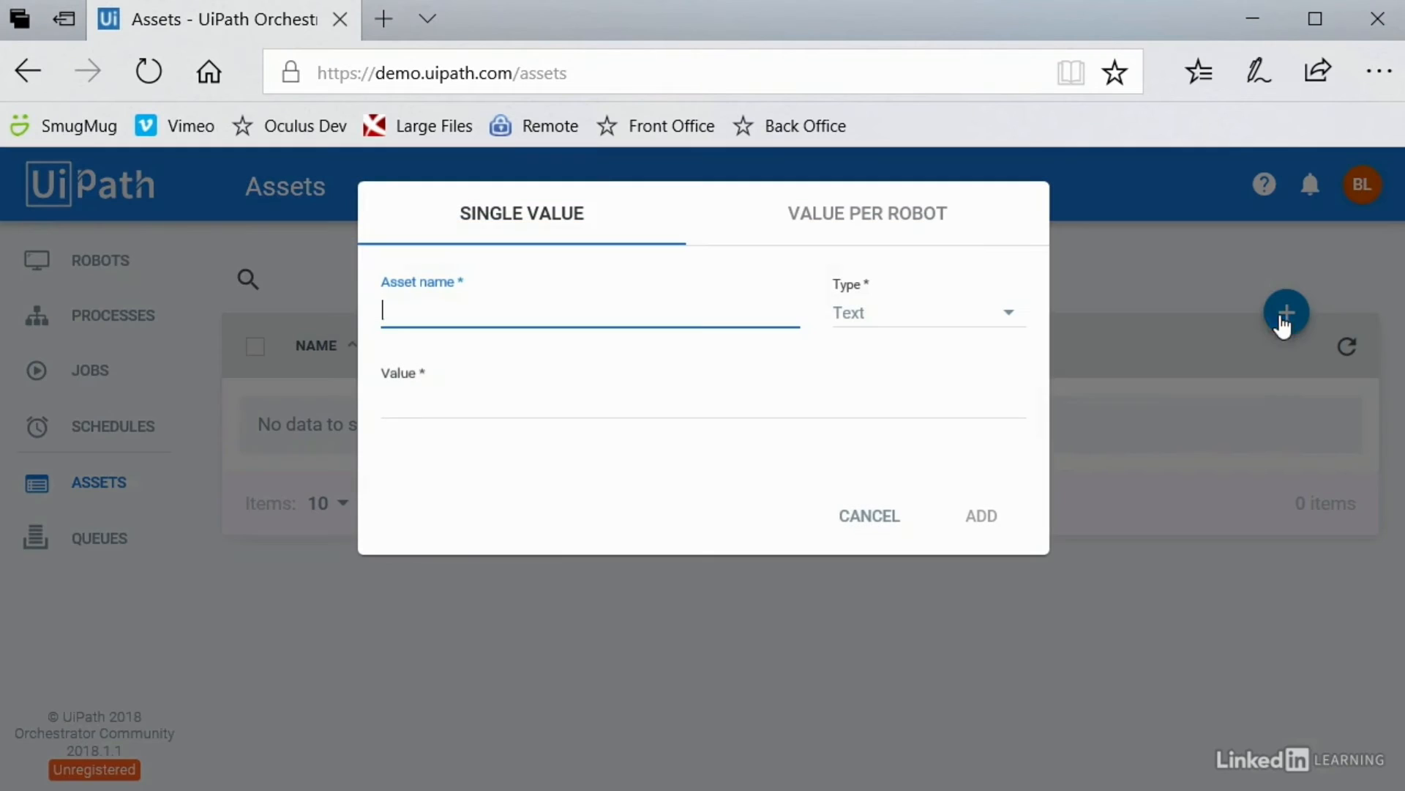
click(873, 328)
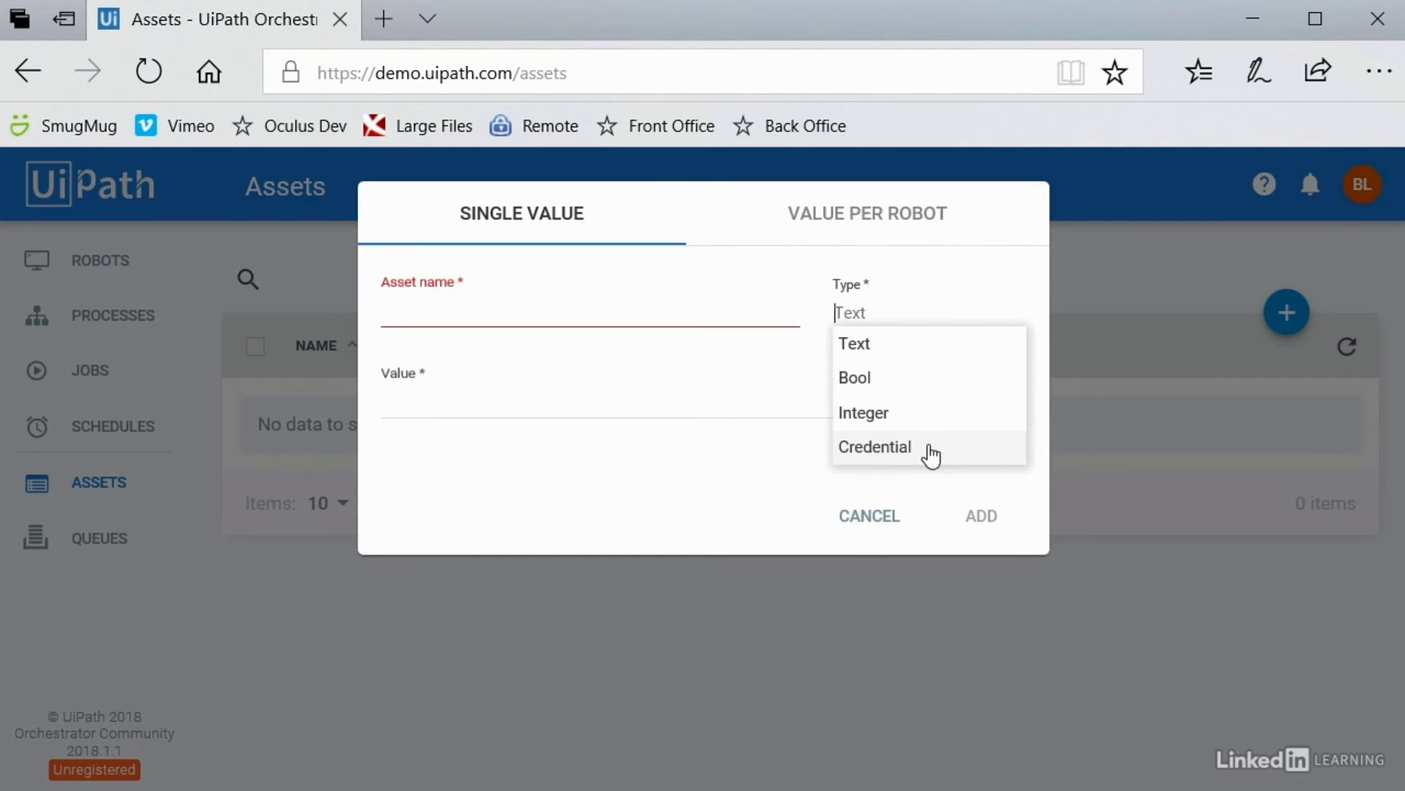
click(525, 233)
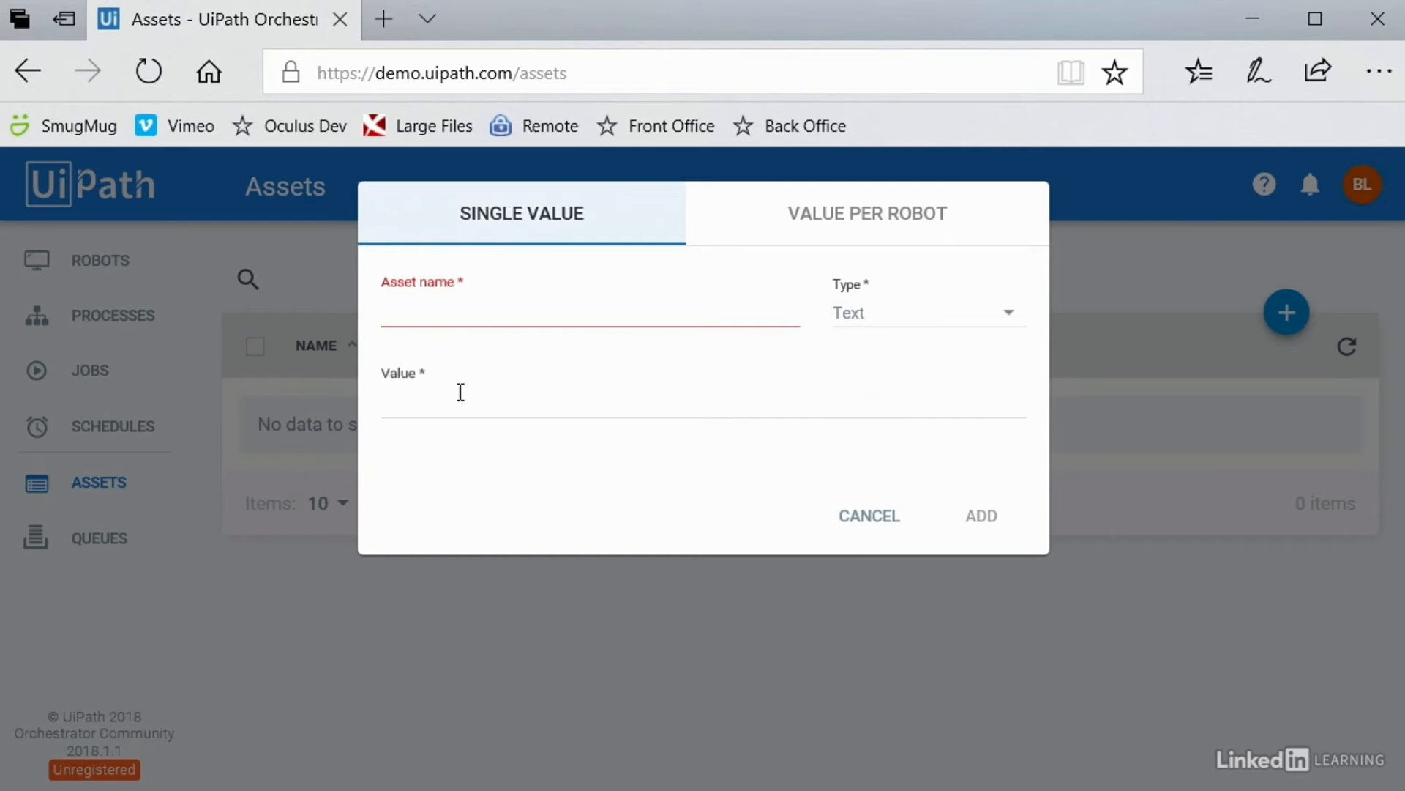
click(843, 219)
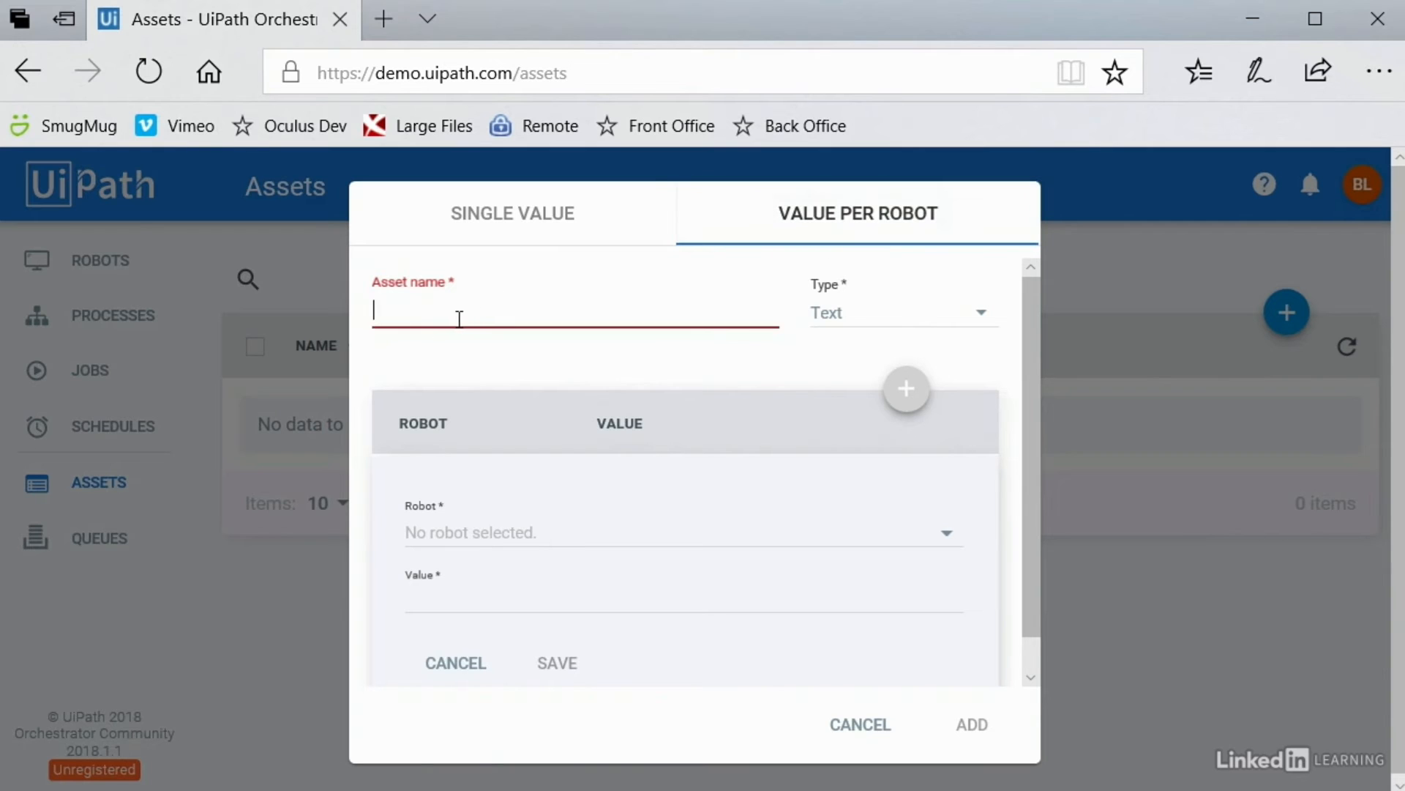
Step: Review the Value Per Robot type and robot choices, selecting the only available robot
click(853, 320)
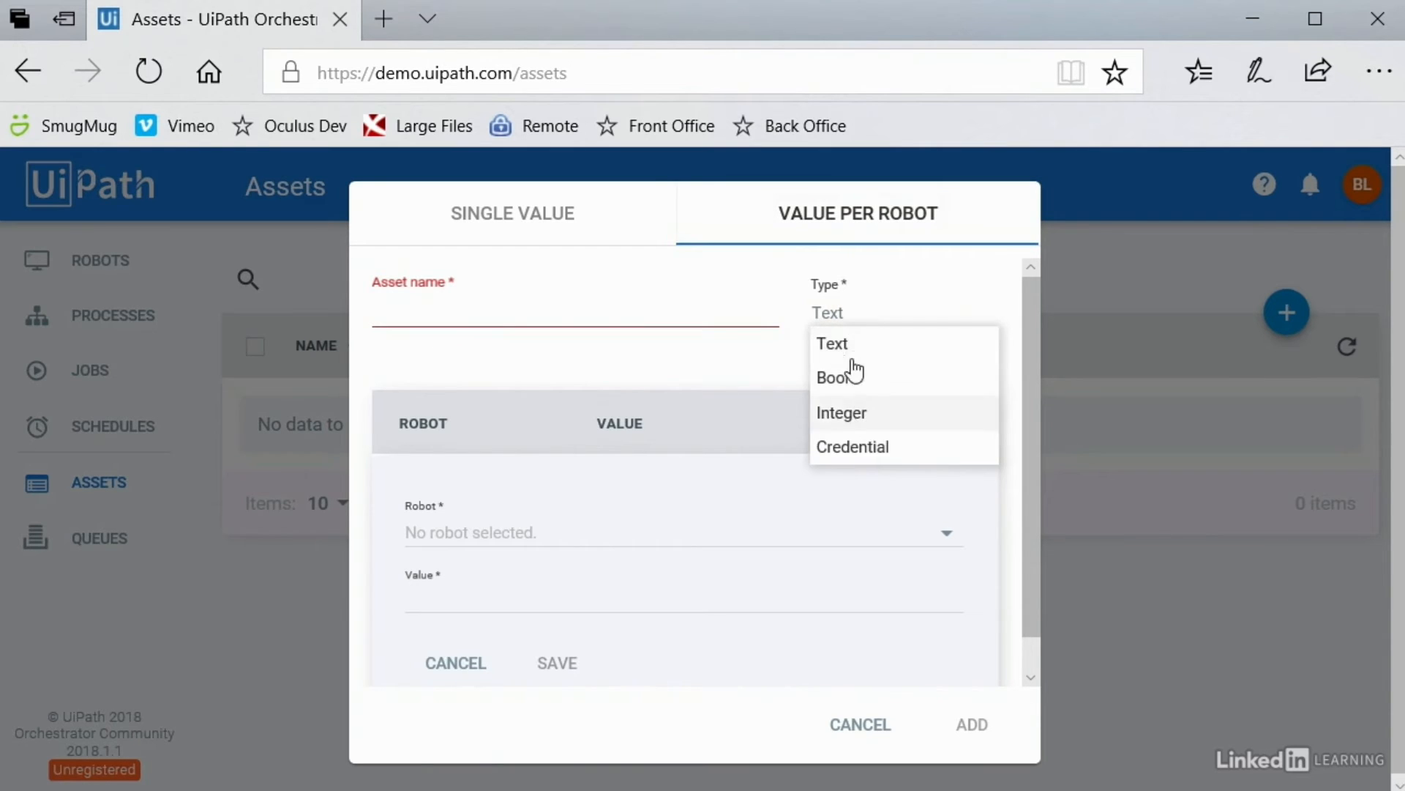
click(540, 528)
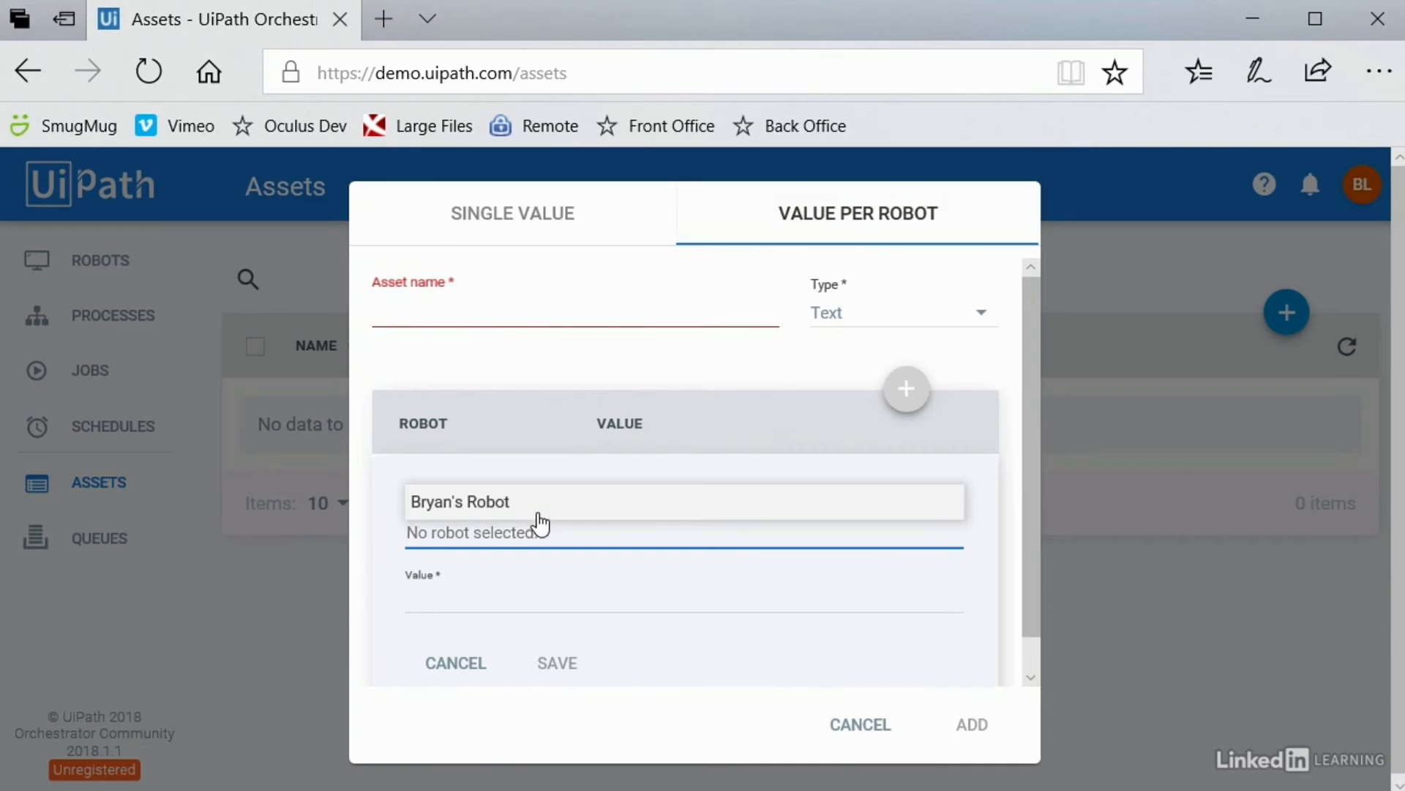
click(489, 505)
click(493, 598)
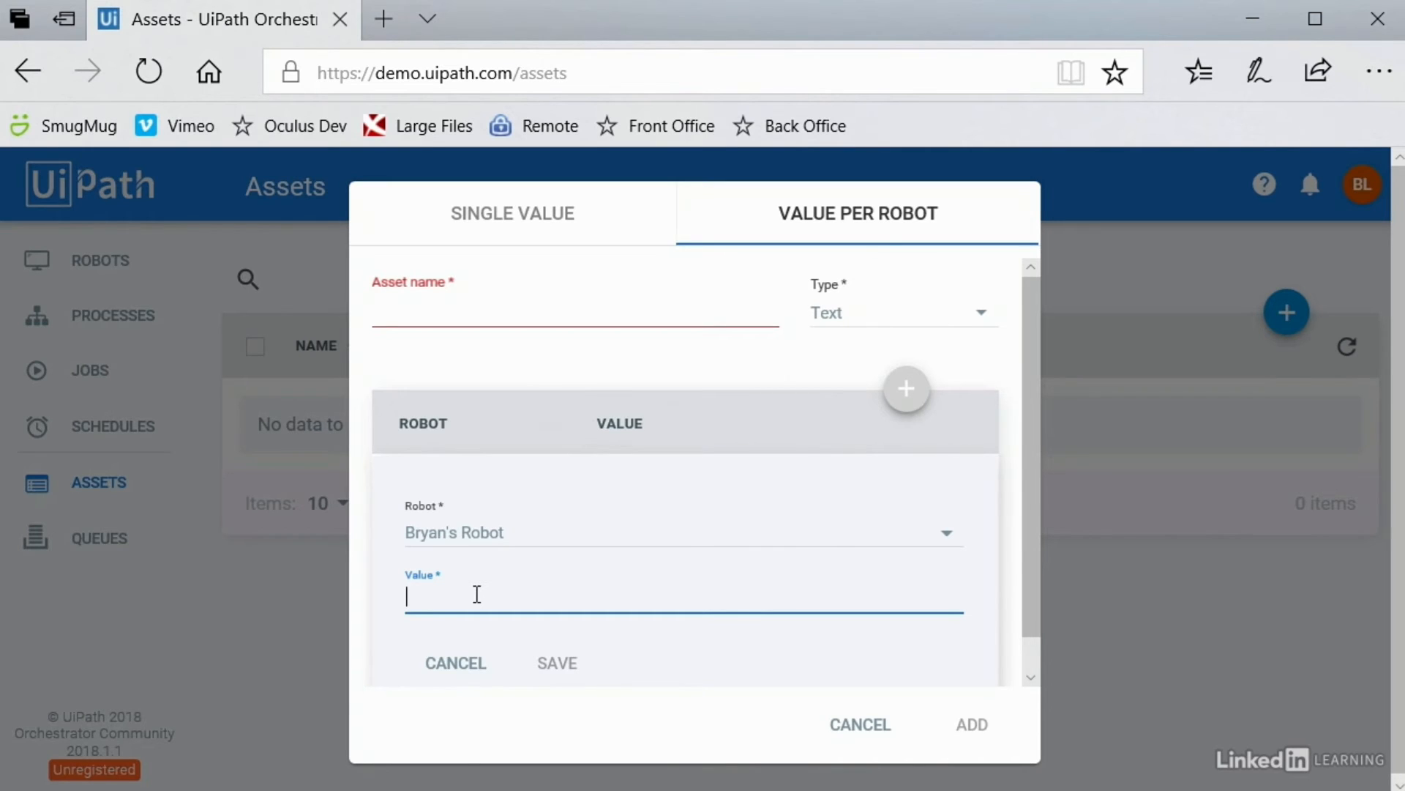
click(438, 317)
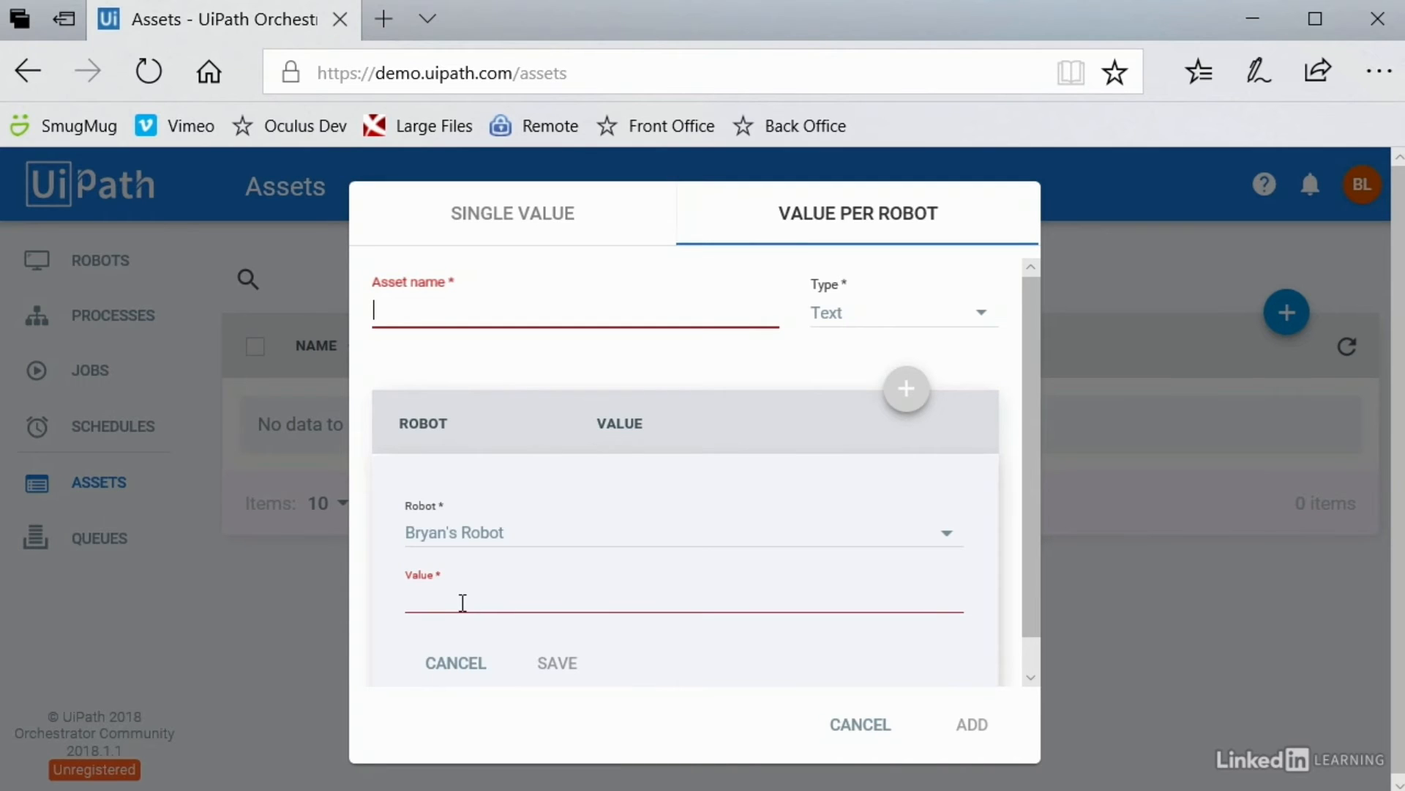
Step: Return the asset to Single Value and recheck the Type list, keeping Text
click(459, 538)
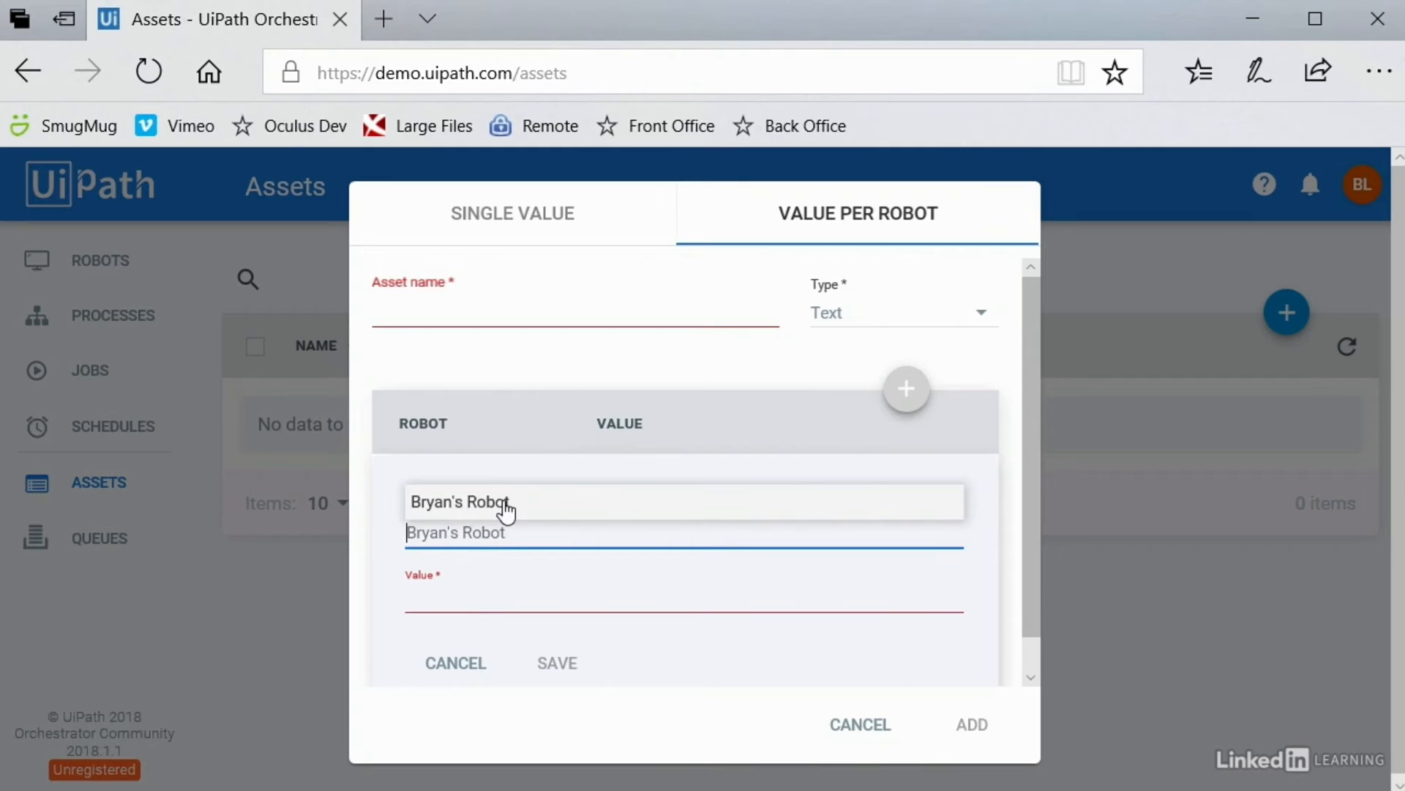
click(517, 224)
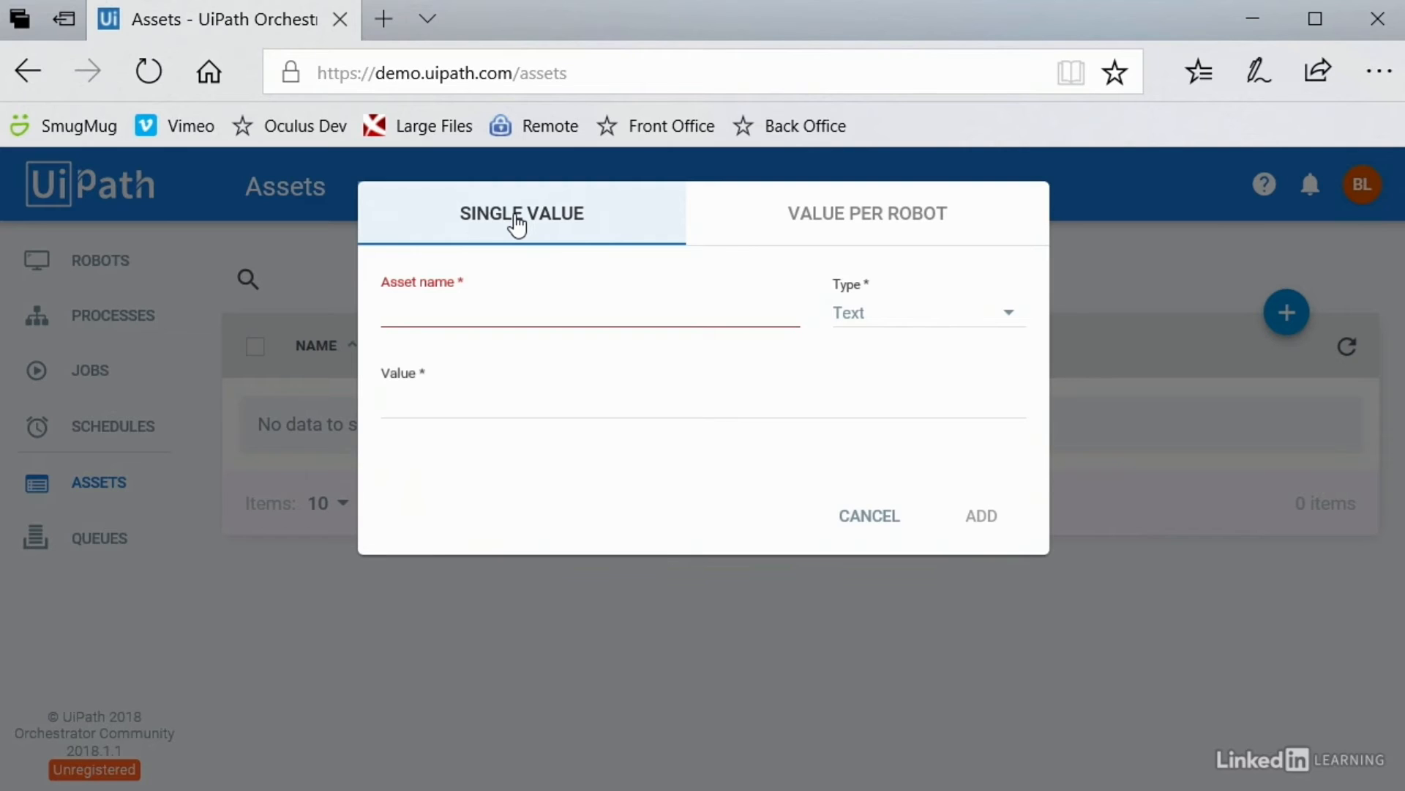
click(467, 310)
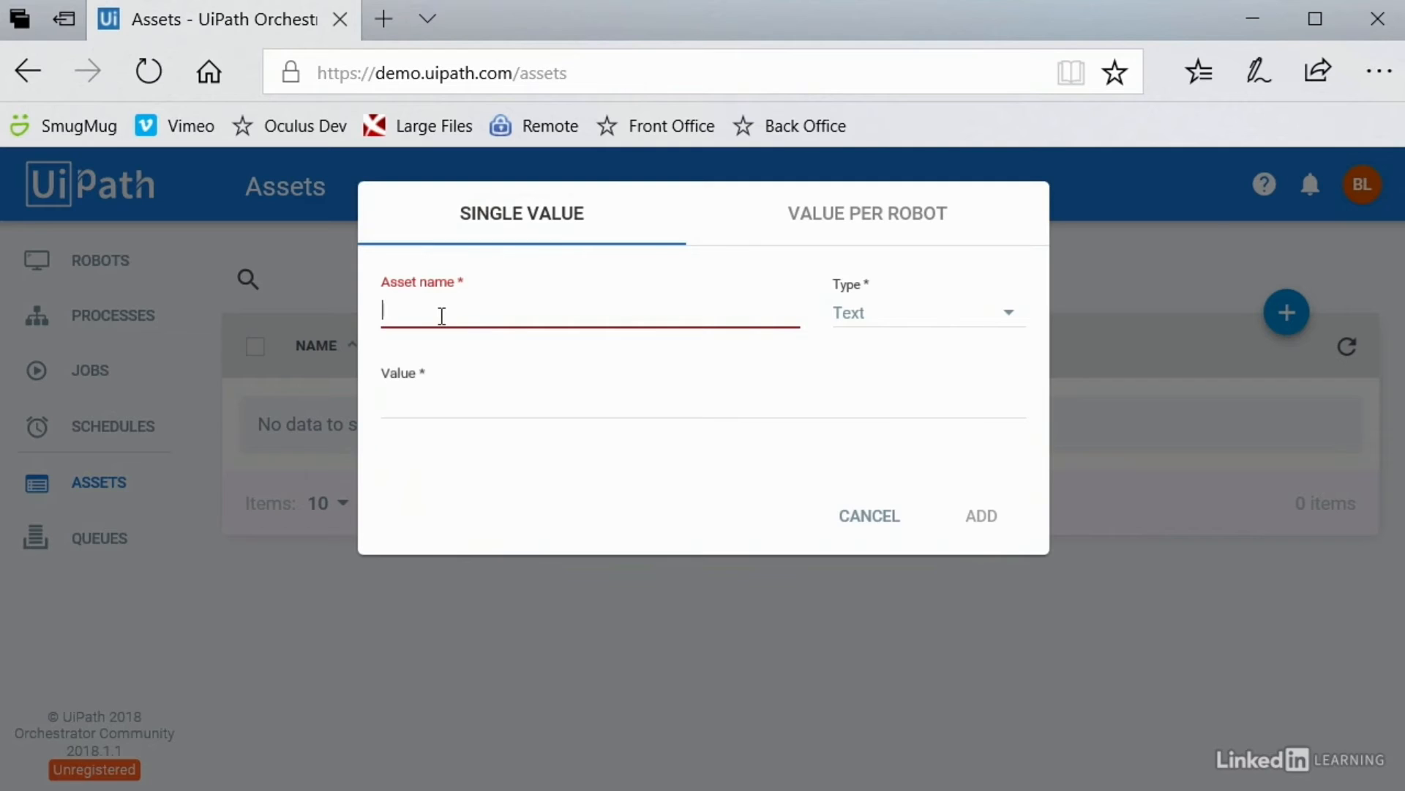
click(885, 315)
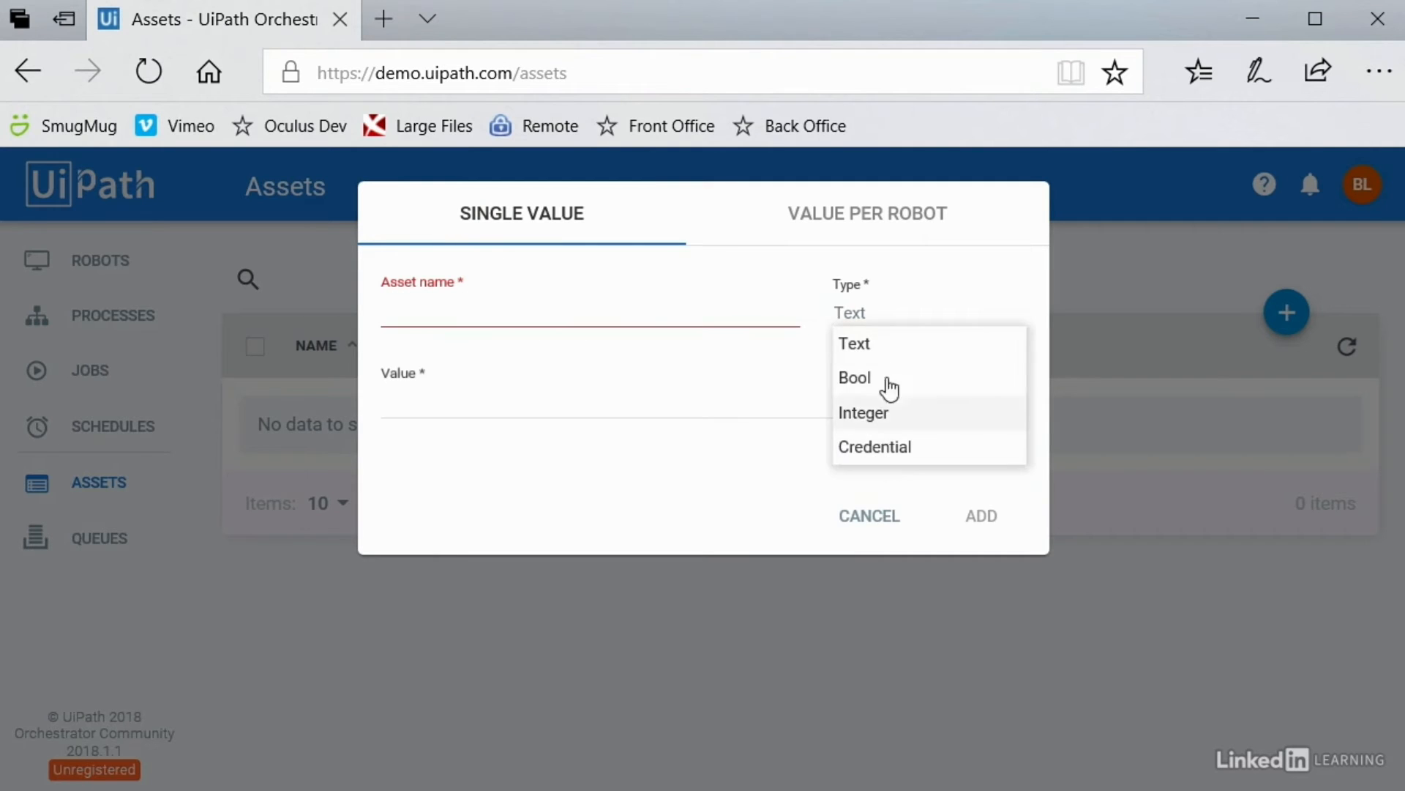
click(442, 419)
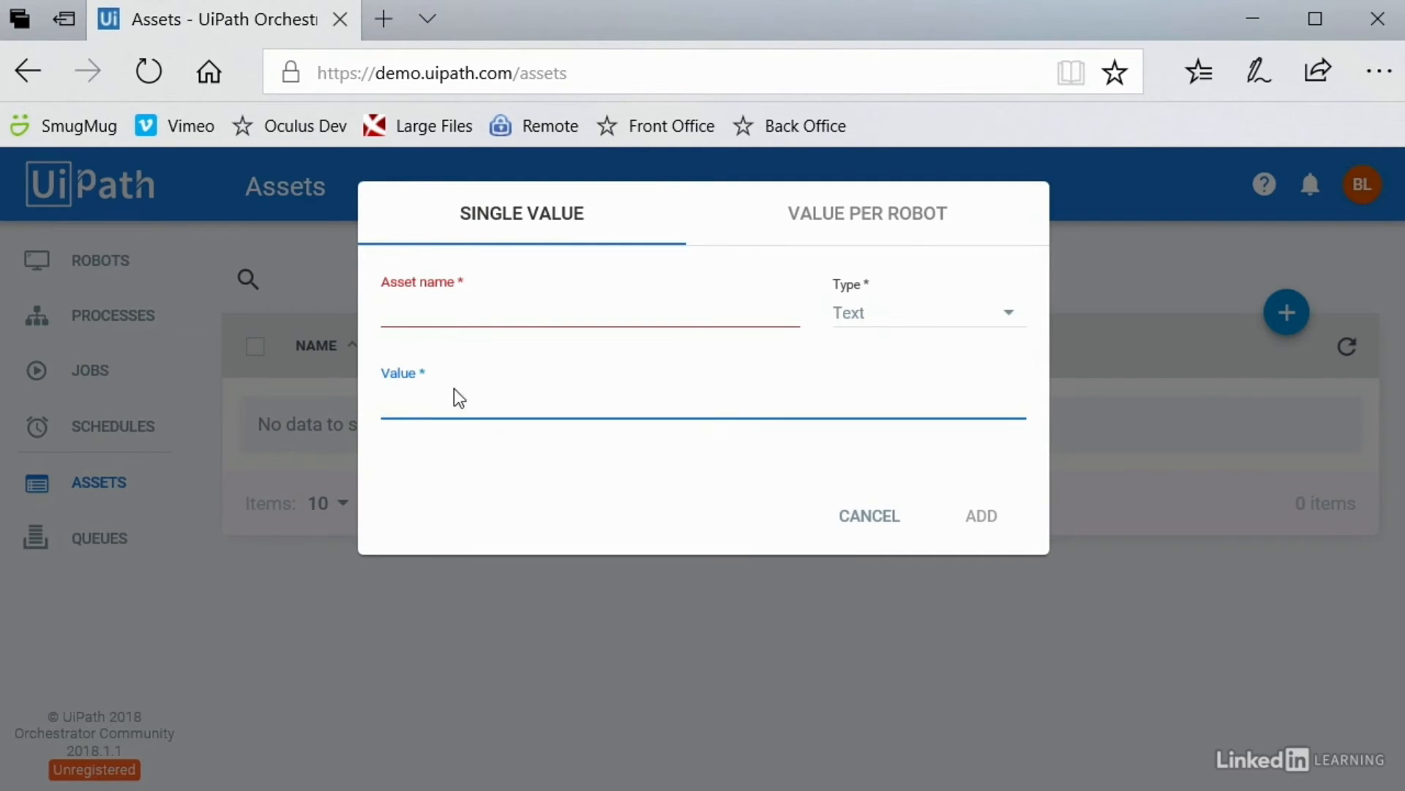
click(452, 315)
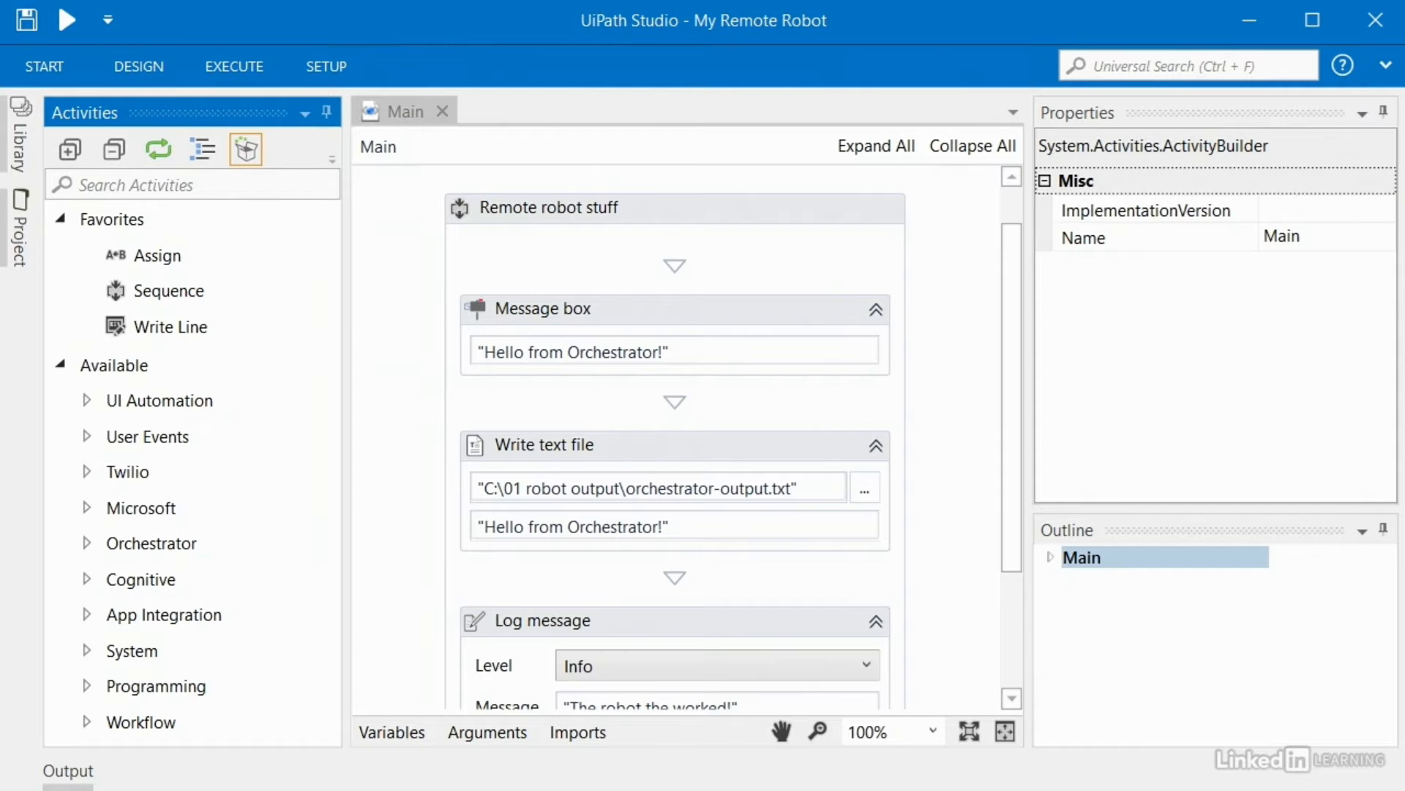
Step: Find Get Asset via an 'asset' search, place it below Log message, and set AssetName to ""
click(151, 185)
text(asset)
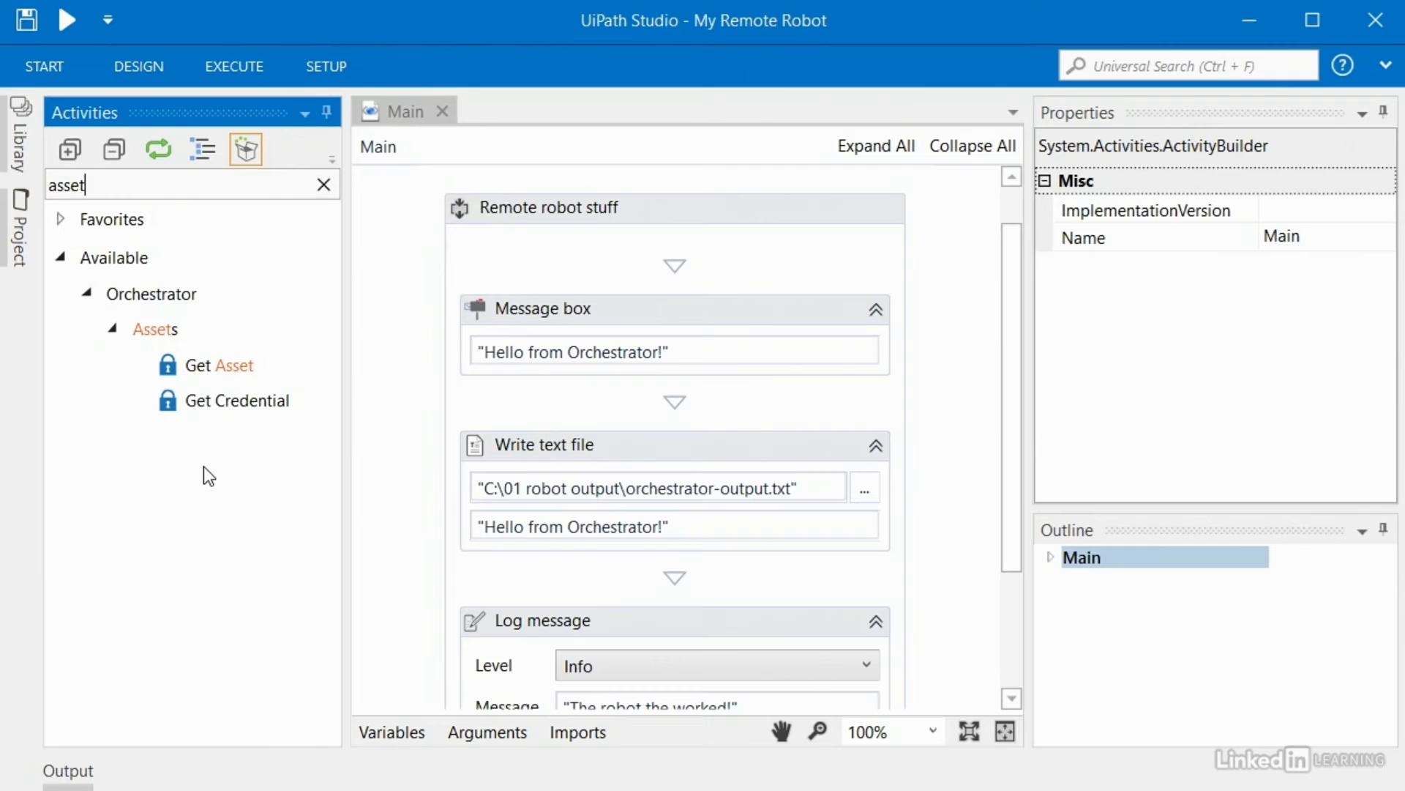
mouse_move(210, 370)
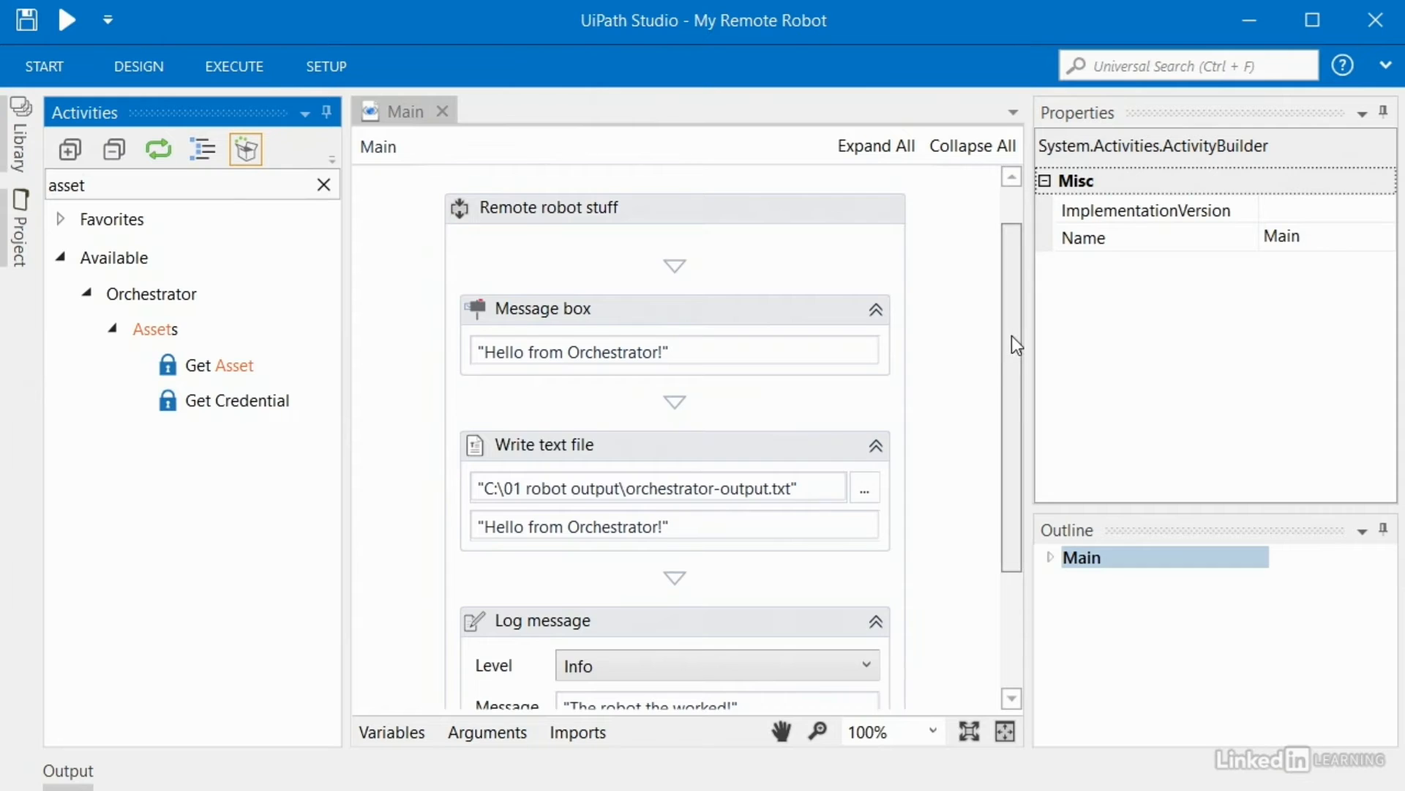
drag(1012, 335, 1029, 596)
drag(201, 364, 643, 601)
click(1299, 304)
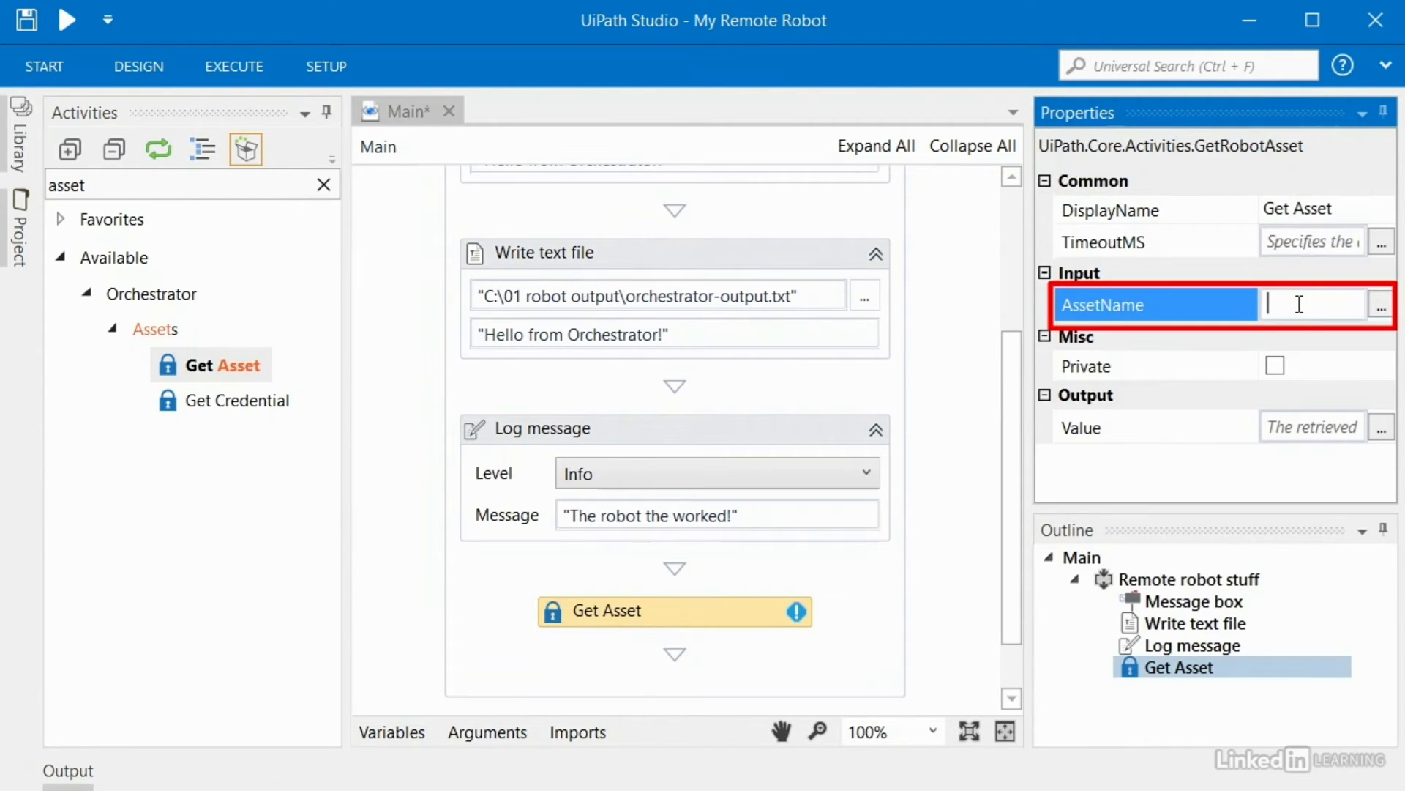
text("")
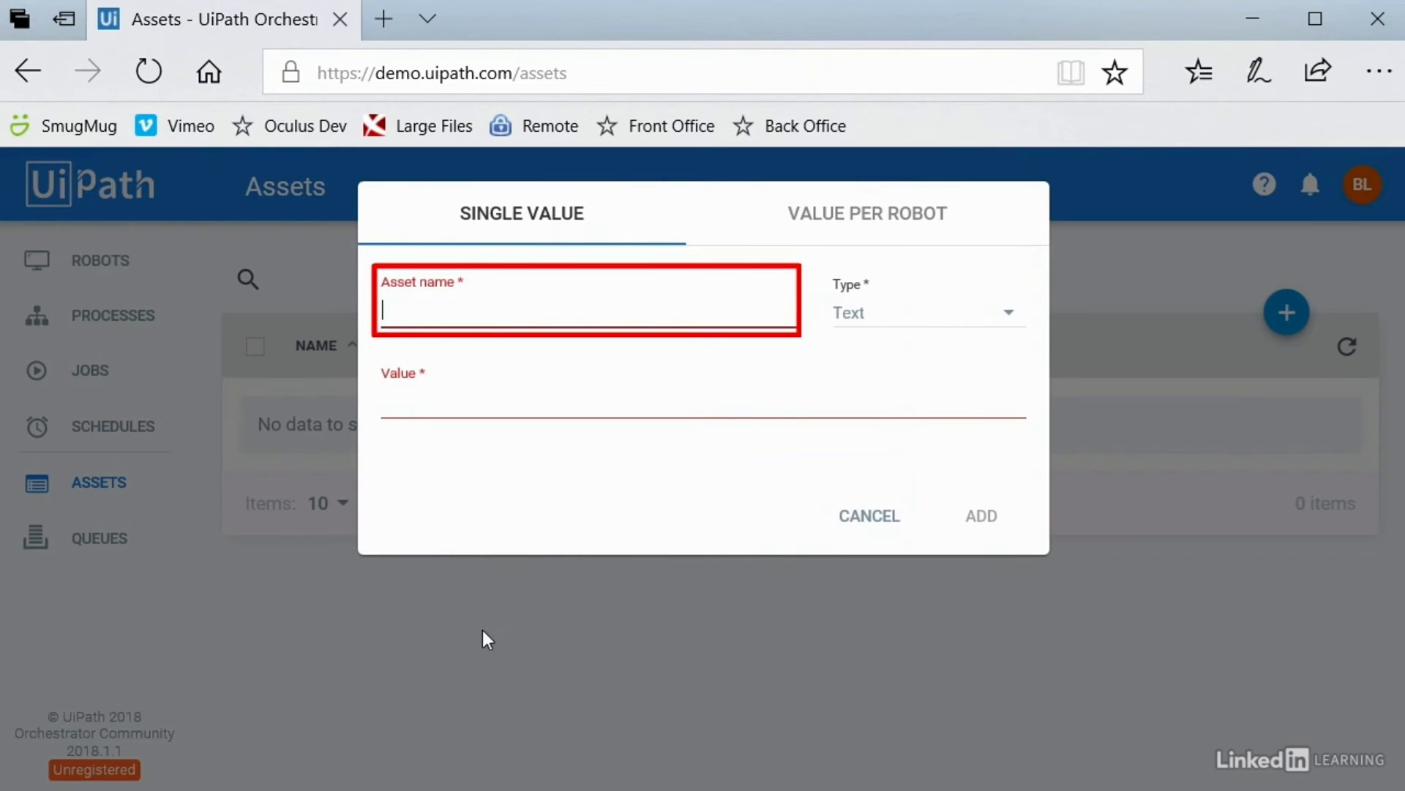
Step: Focus the asset's Value field, then begin a new variable for Get Asset's output Value with Ctrl+K
click(436, 409)
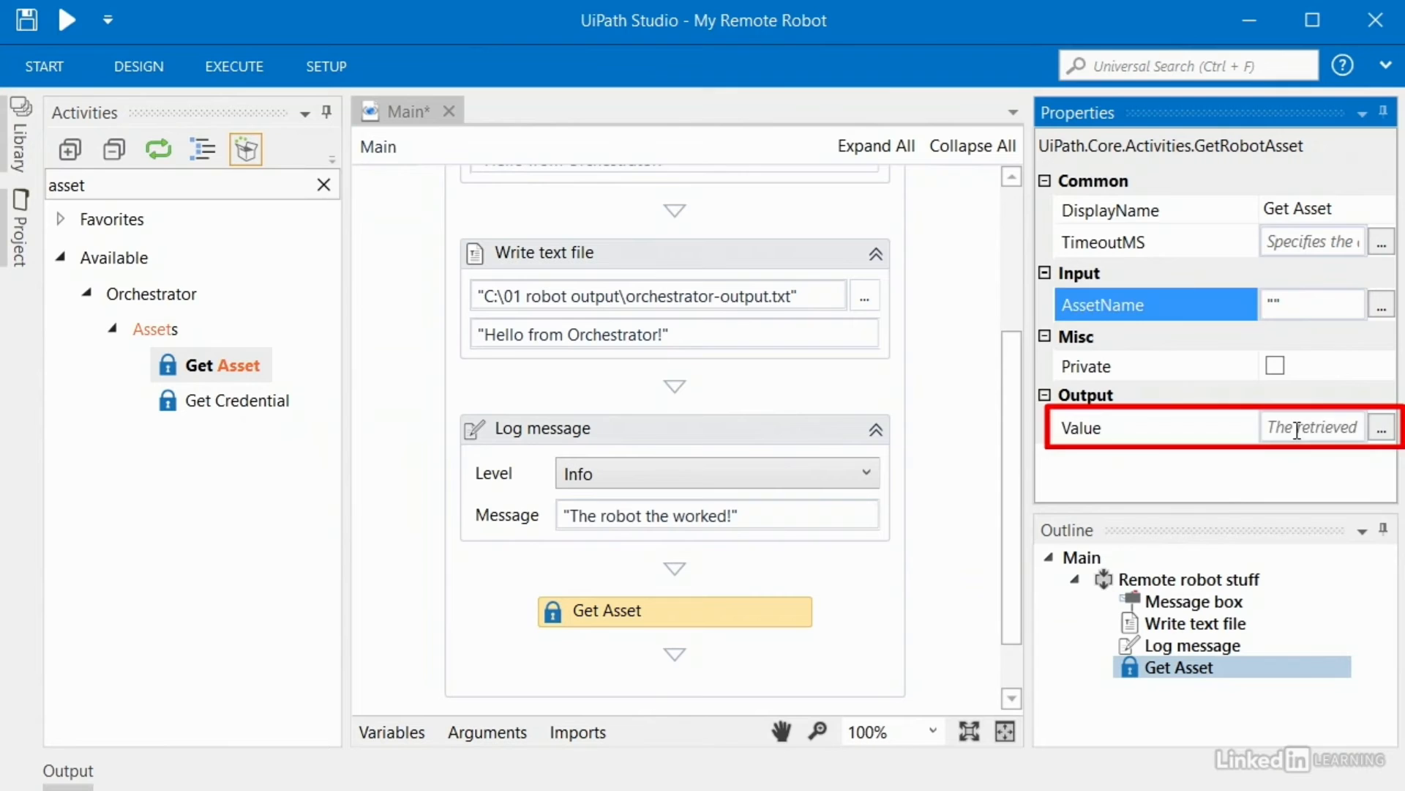
click(1297, 430)
text(Set Name:)
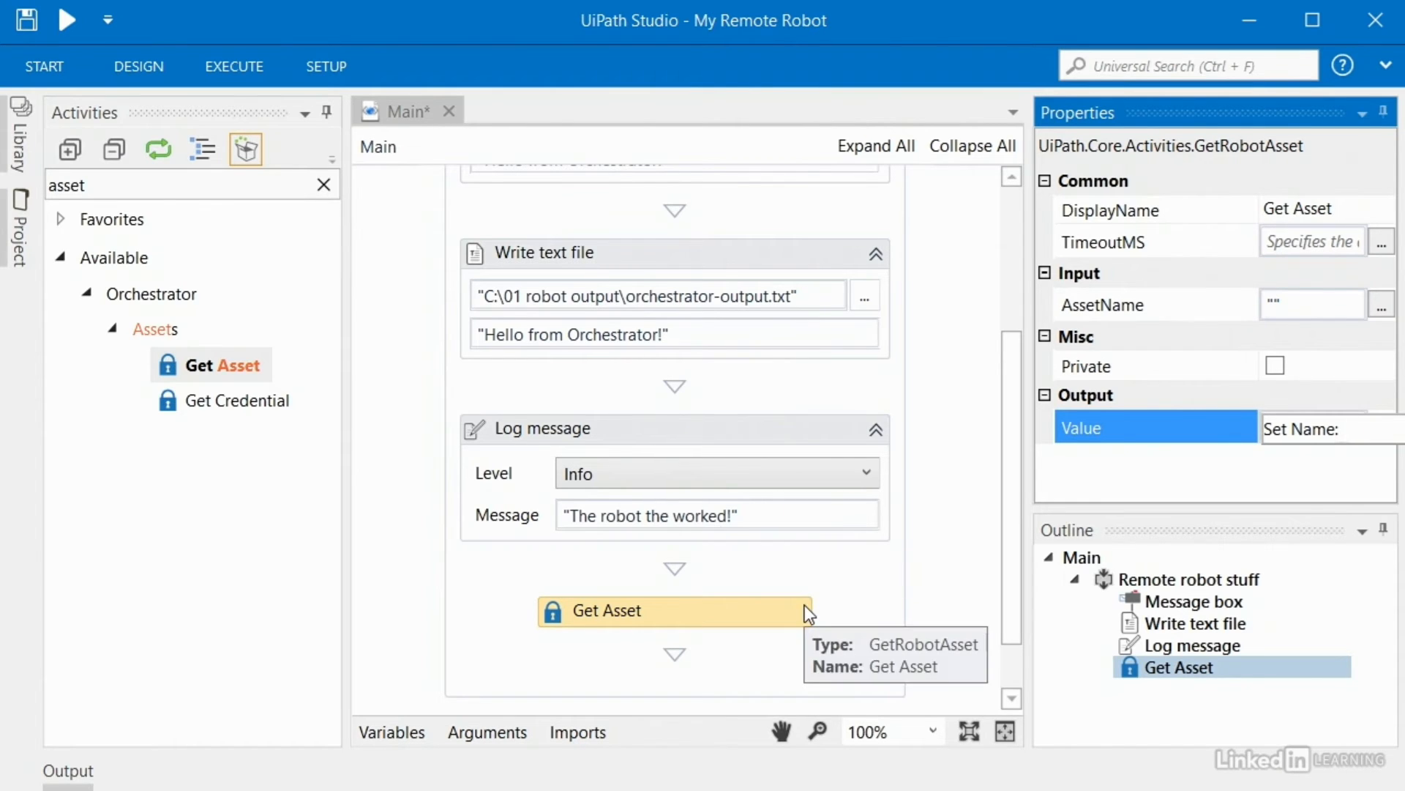
Step: Deselect the Get Asset activity on the Studio canvas
click(956, 515)
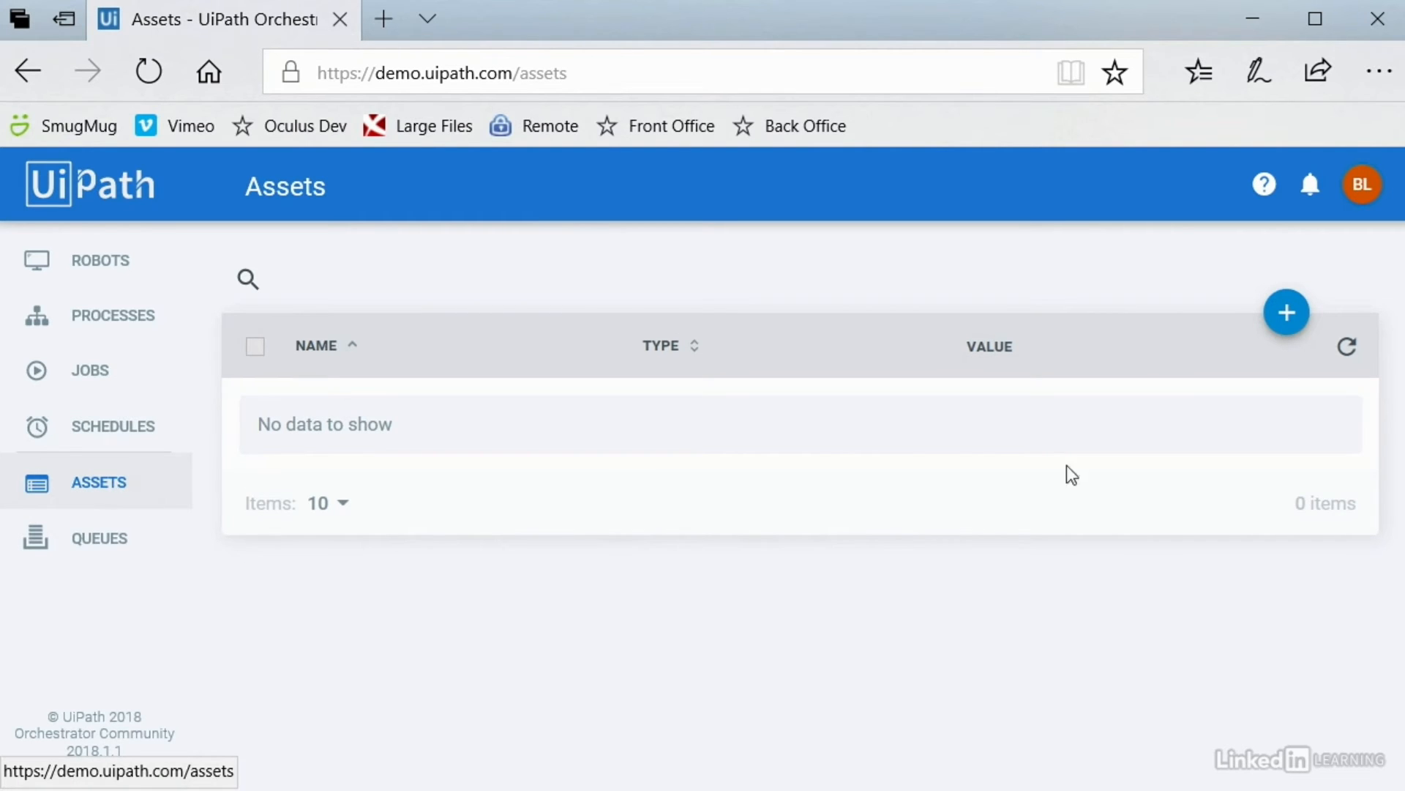
click(1286, 324)
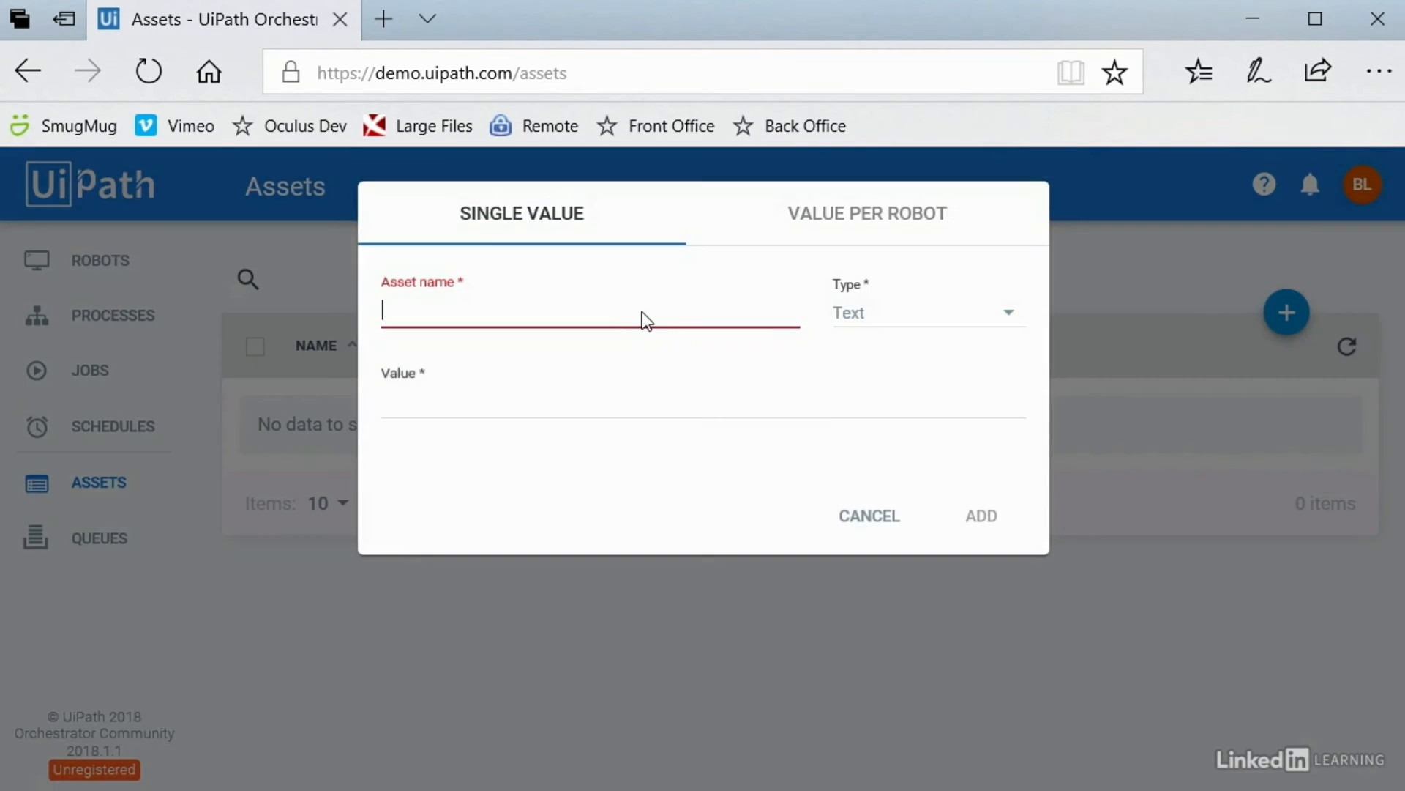
text(S)
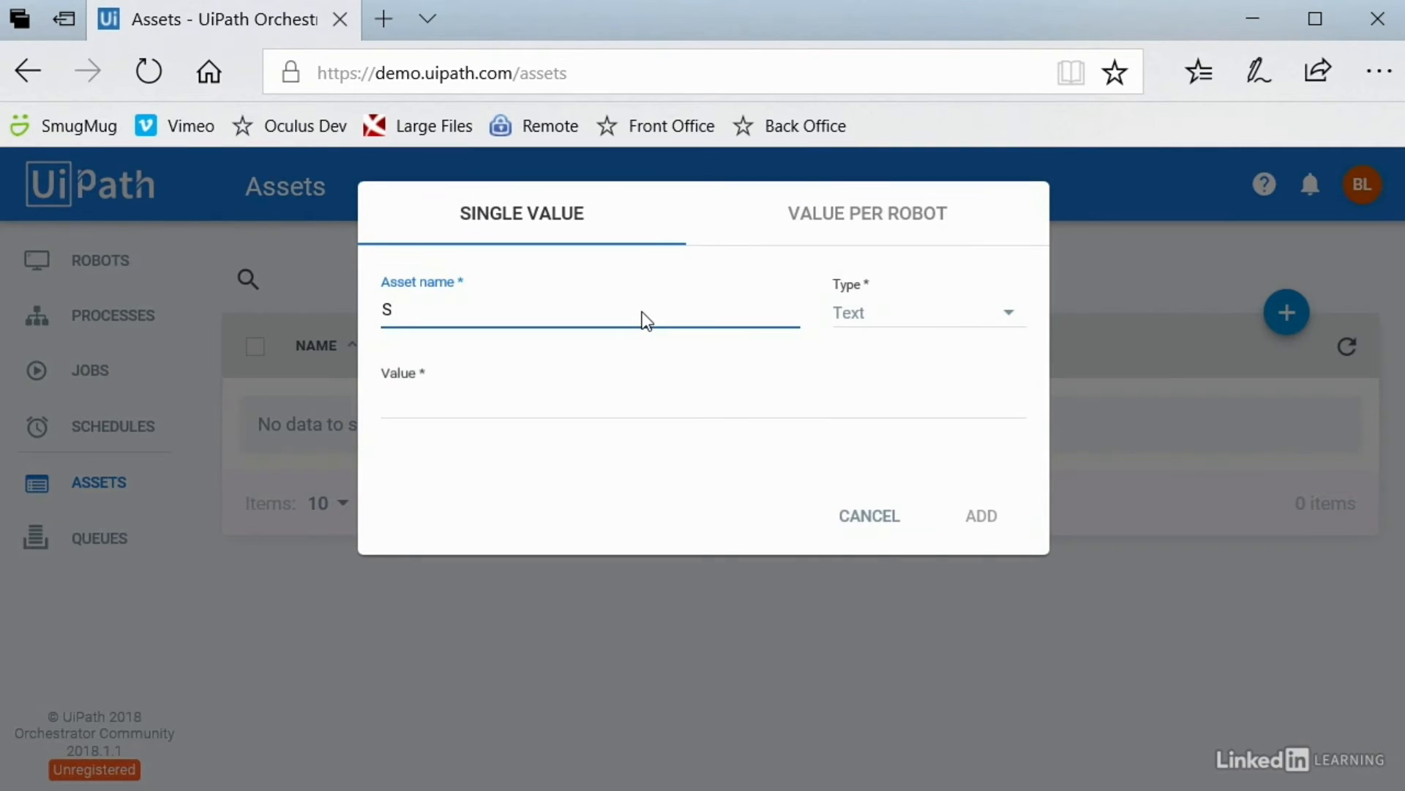
text(iteUrl)
click(935, 319)
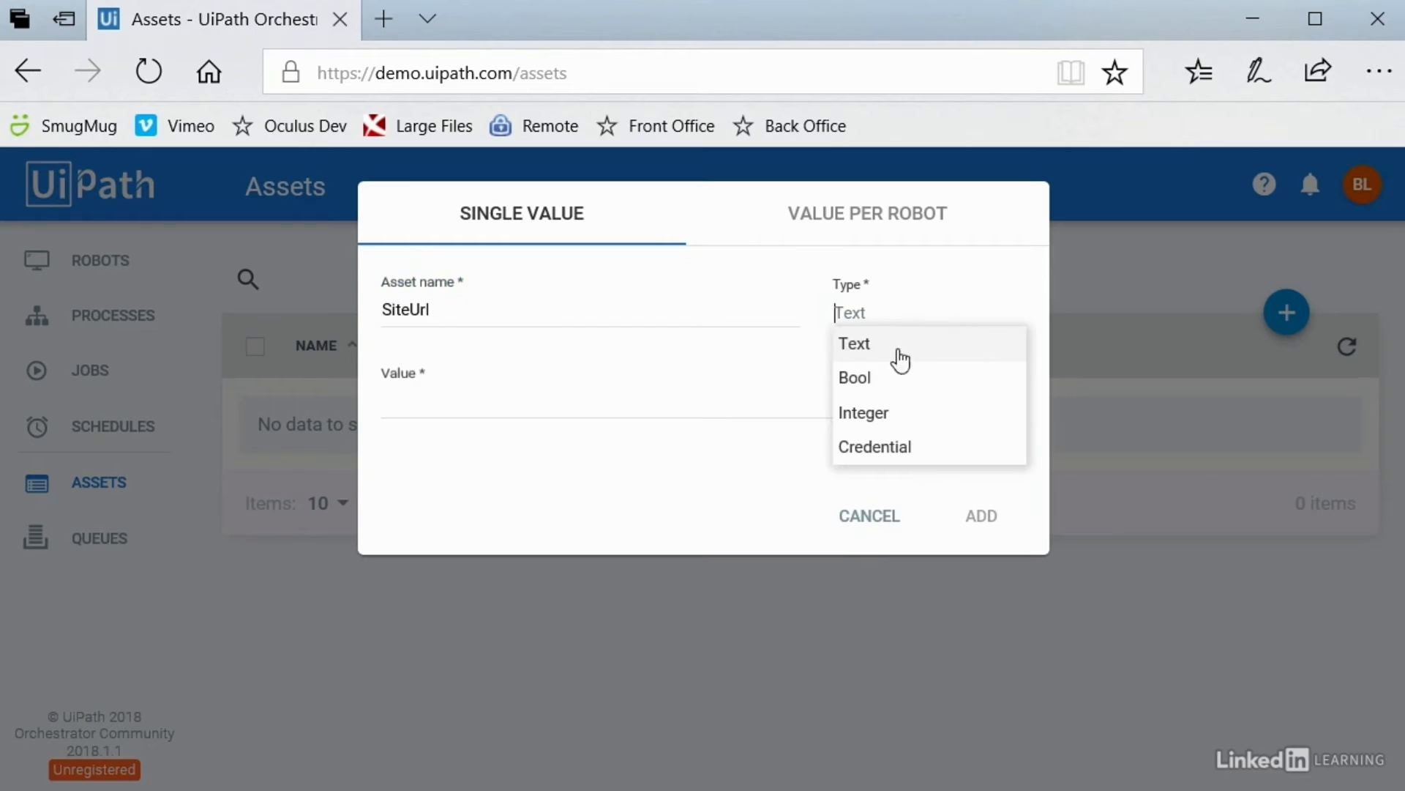
click(462, 408)
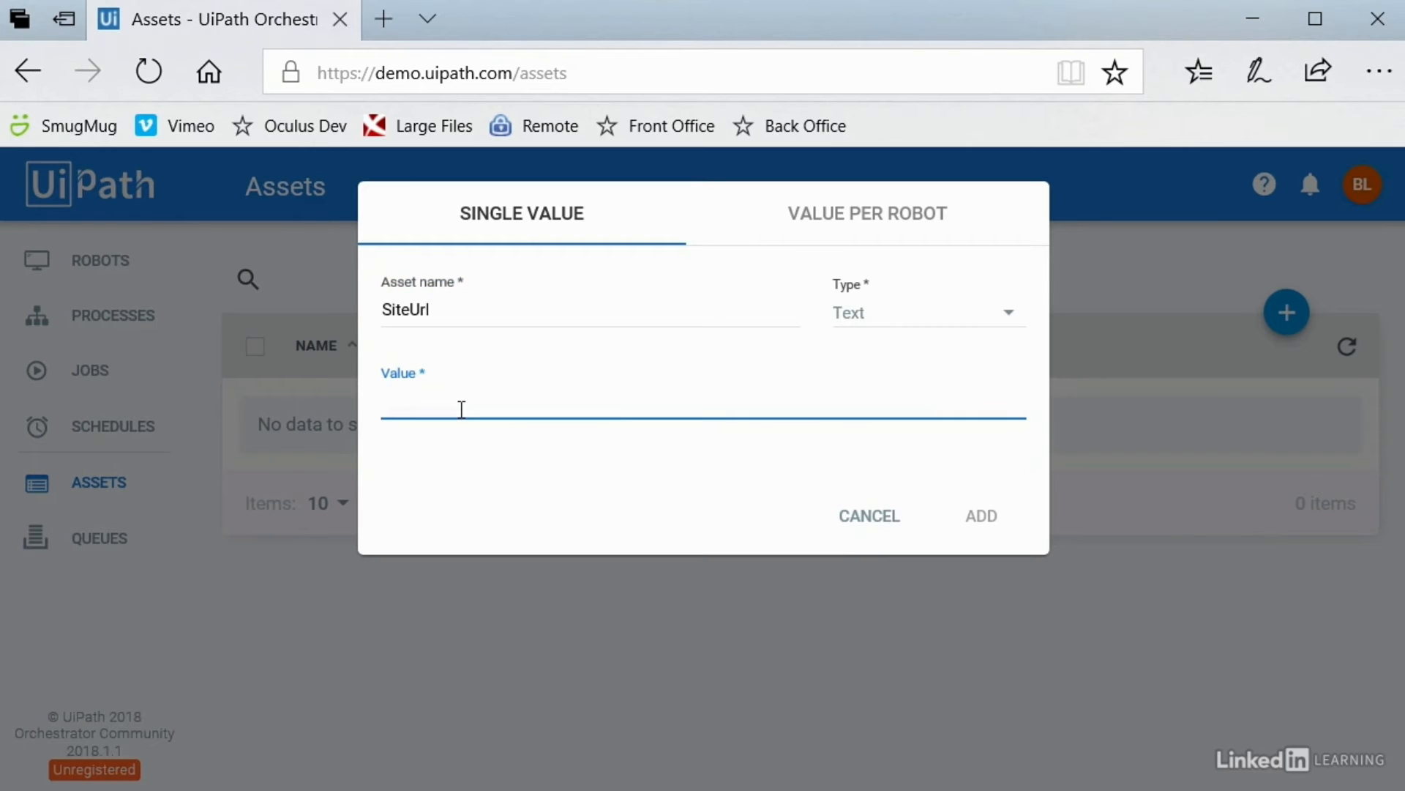
text(http://www.amazon.c)
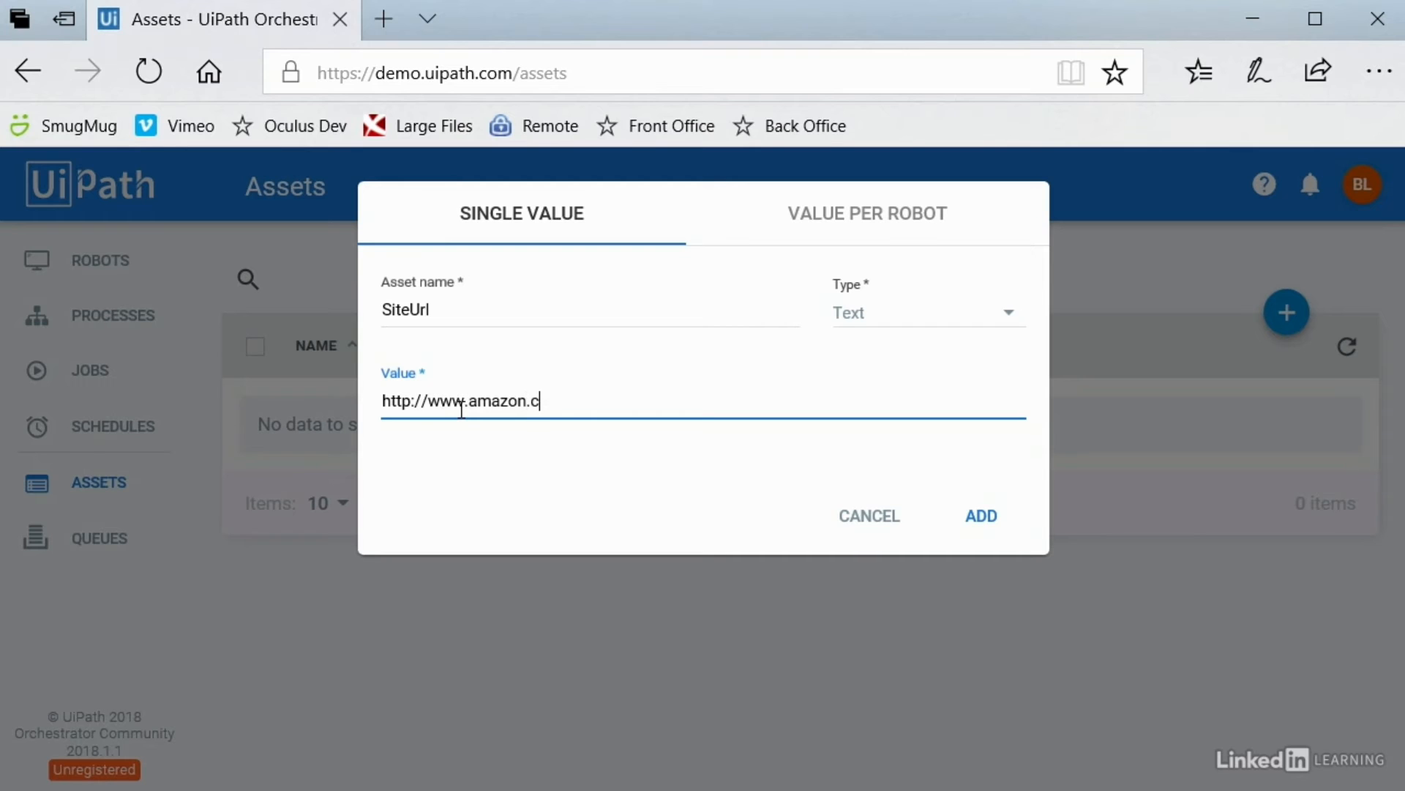
text(om)
click(978, 521)
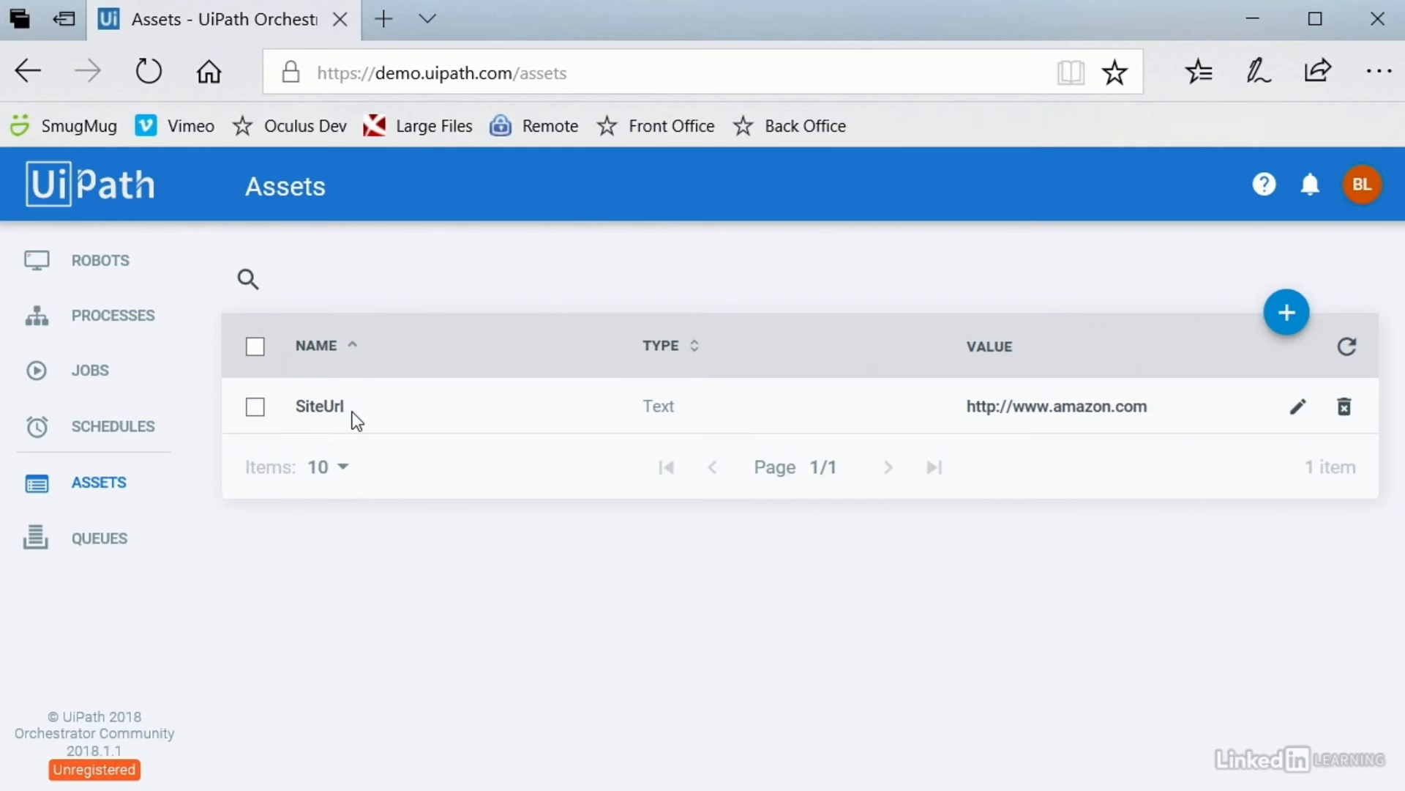
Step: Rename the SiteUrl asset to MyAssetRobot.SiteUrl, undoing a stray edit, and save it
click(1298, 406)
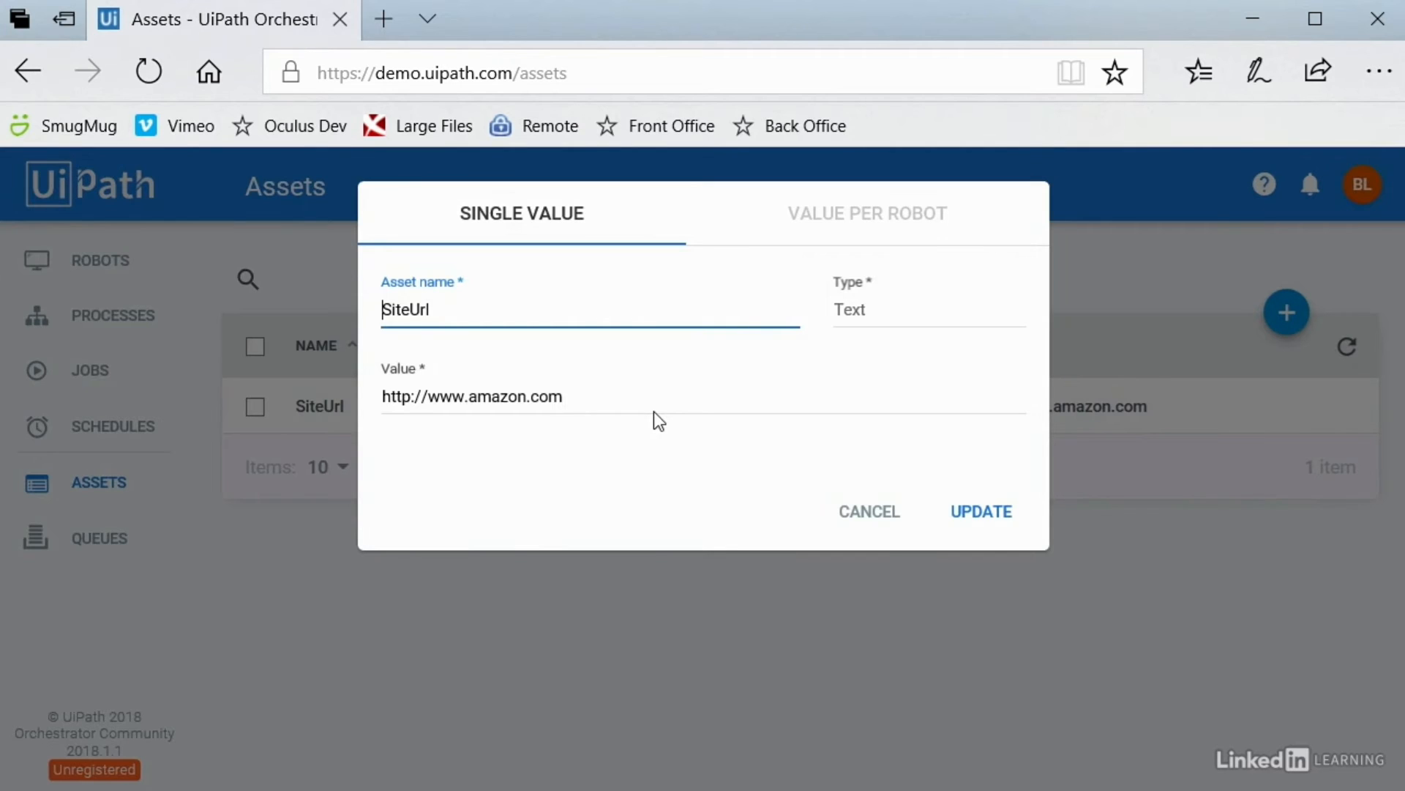
text(MyAssetRobot)
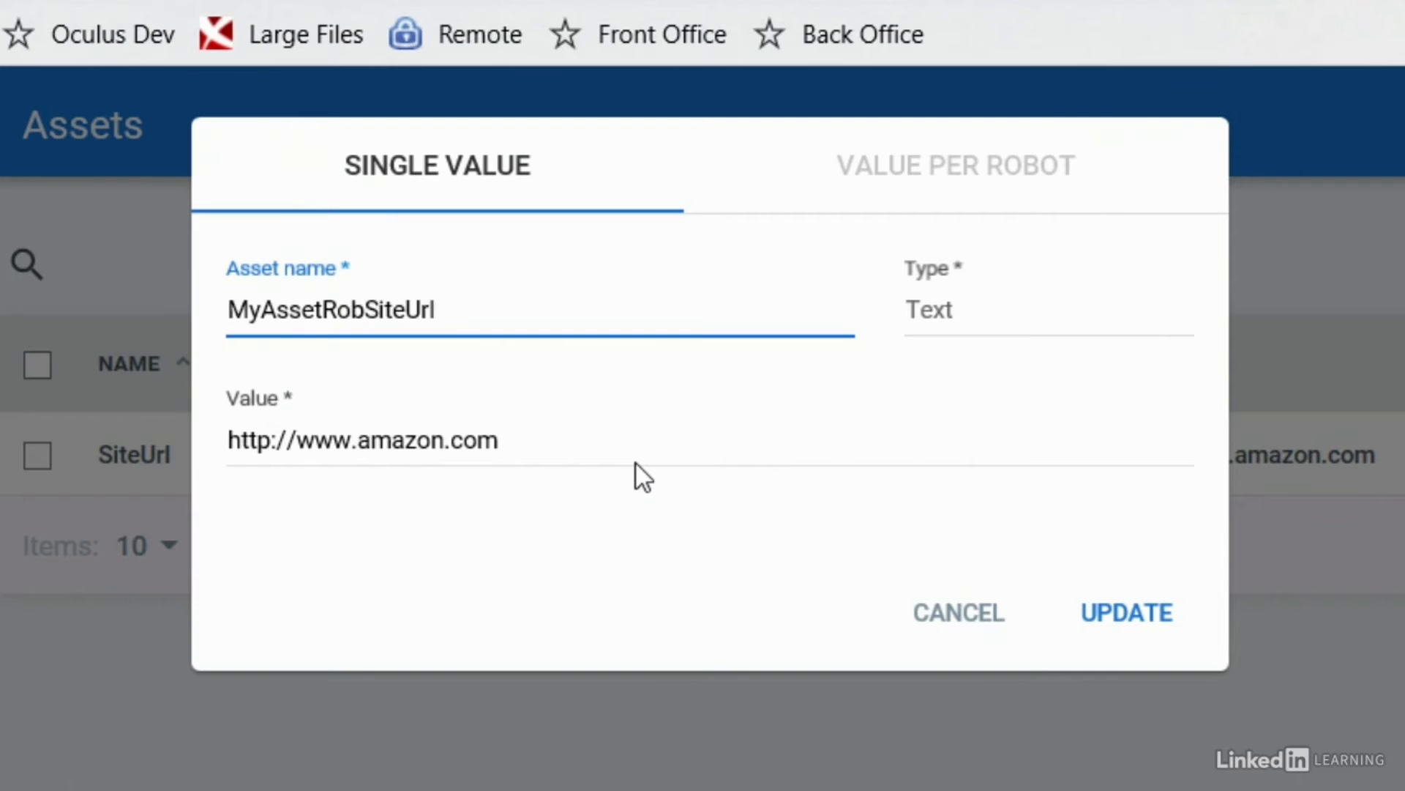
text(.)
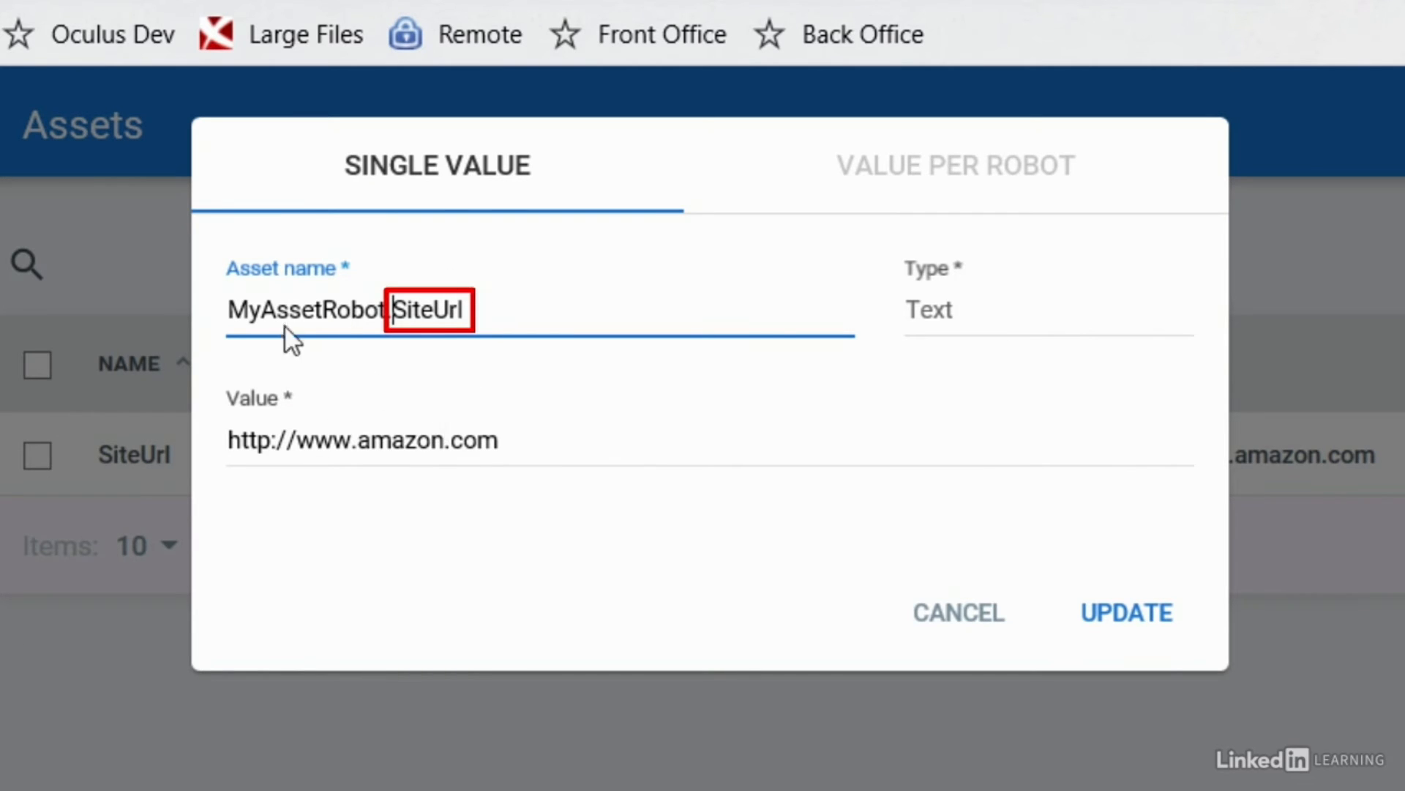
drag(262, 309, 325, 319)
text(Other)
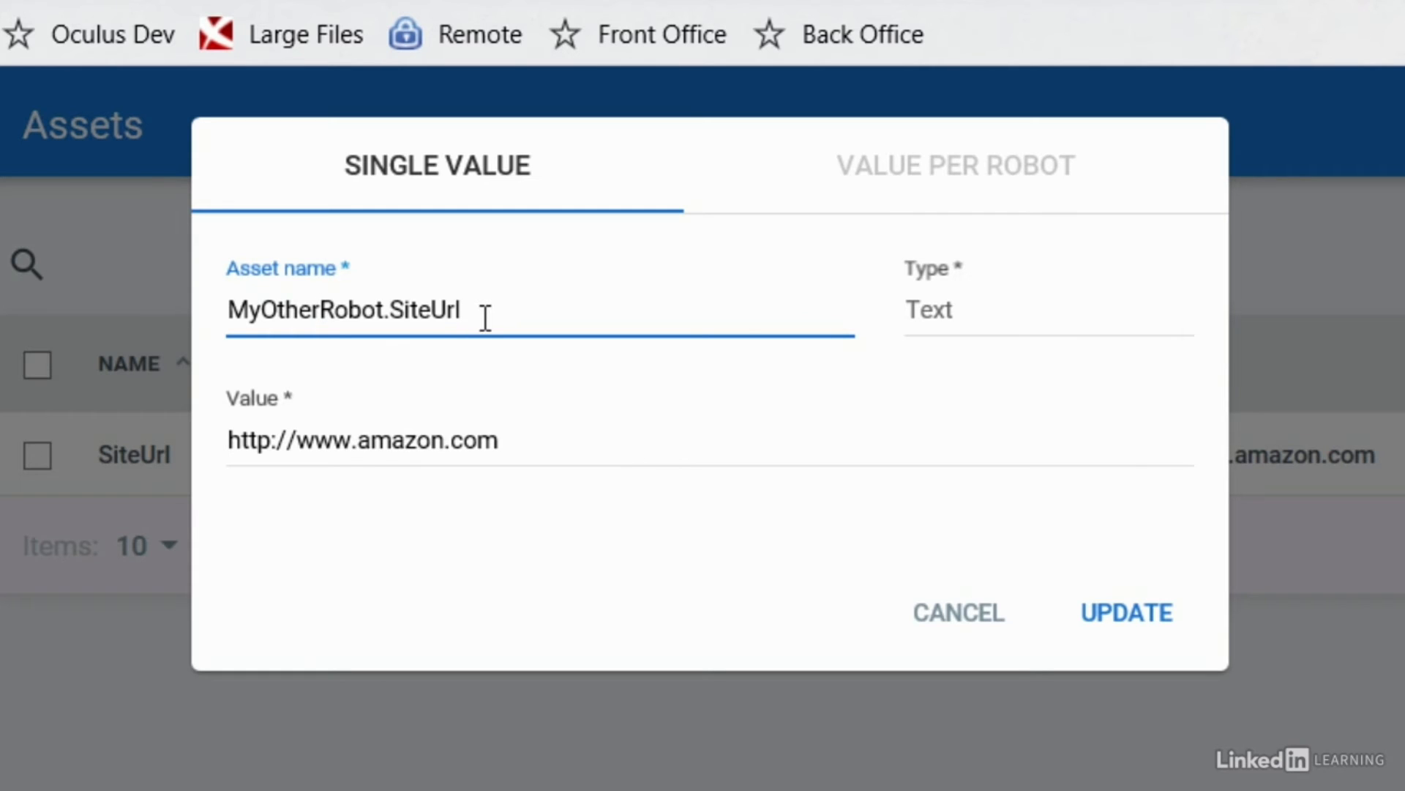
key(ctrl+z)
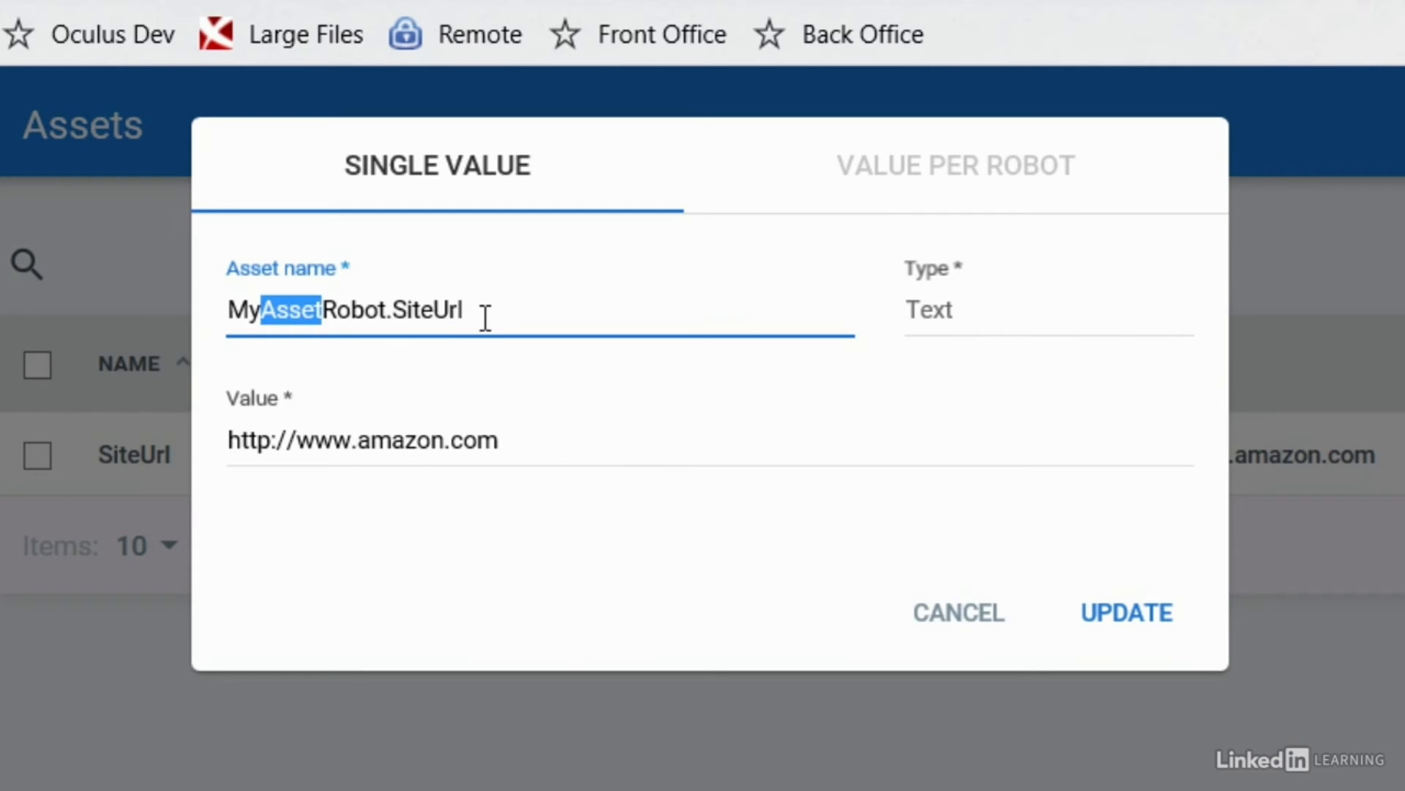
click(485, 317)
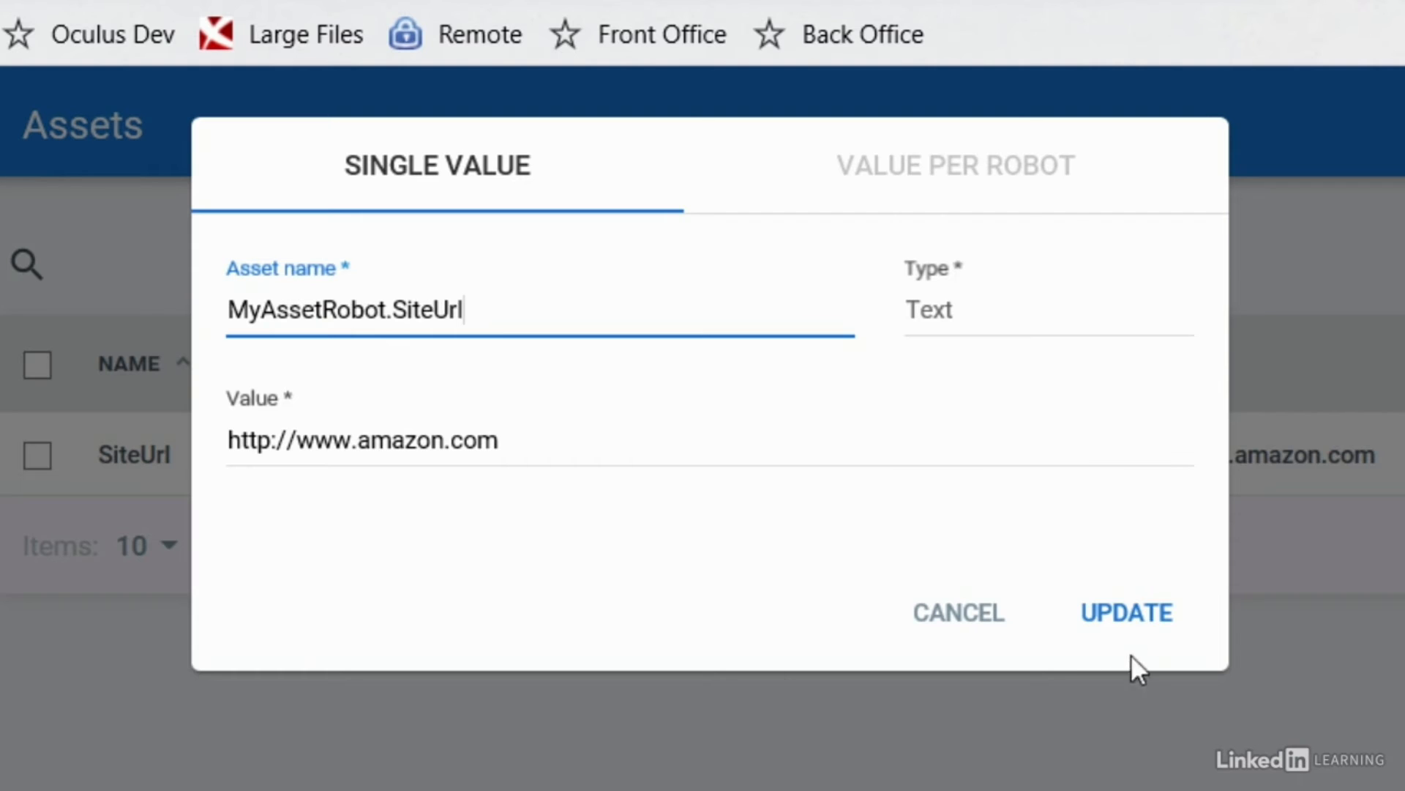
click(1120, 622)
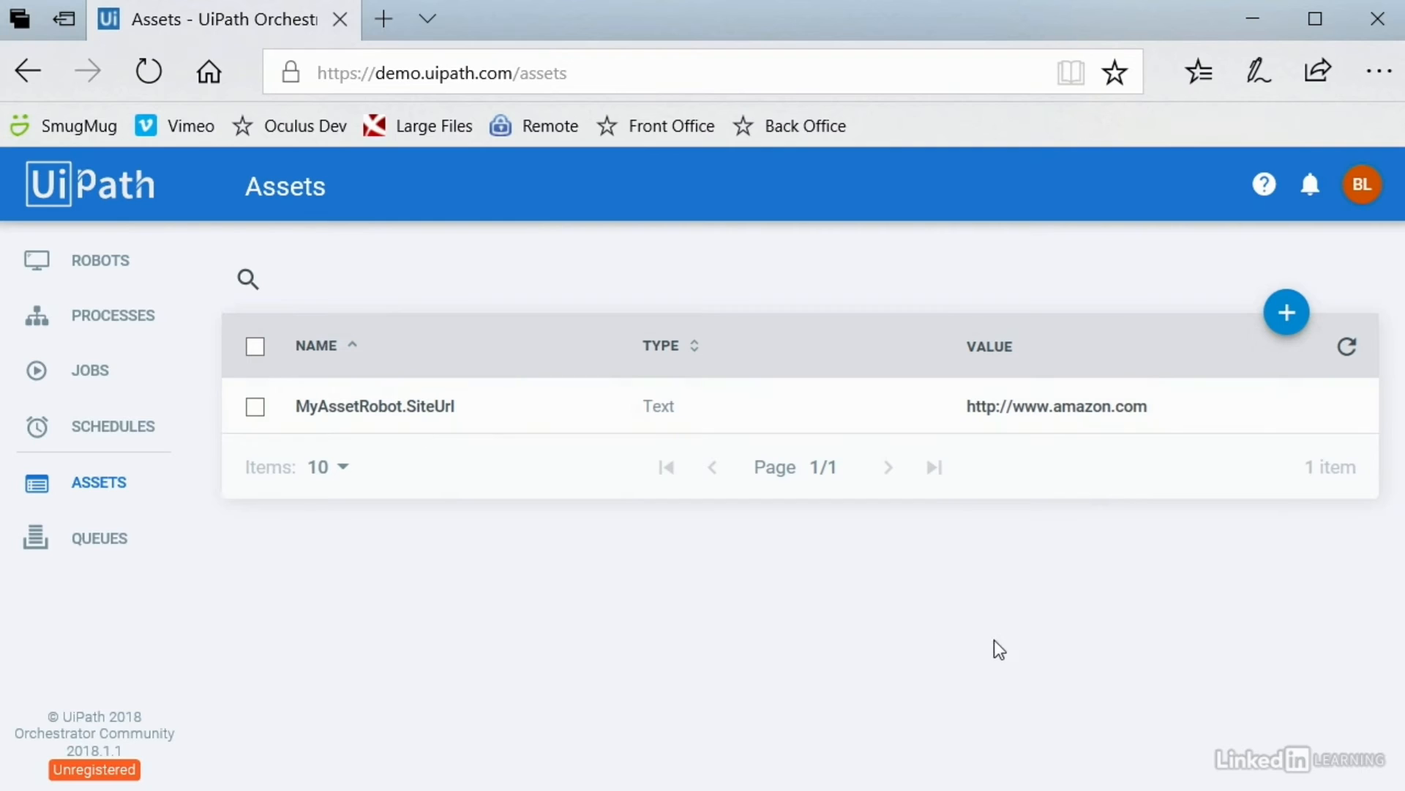
Step: Add a Credential asset MyAssetRobot.SiteUrl.LoginCredentials storing a username and password
click(1290, 315)
text(MyAssetRob)
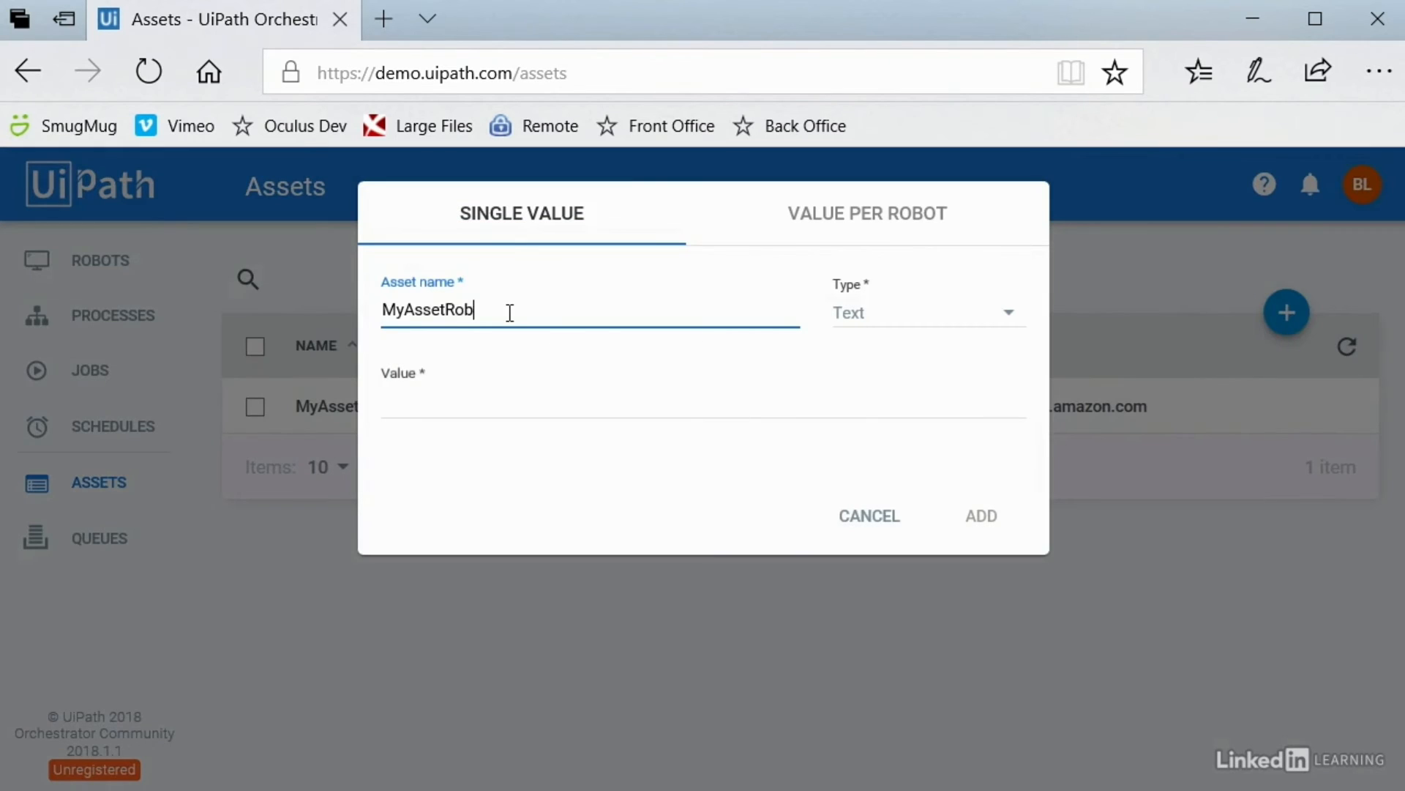
text(ot.SiteUrl.LoginCredentials)
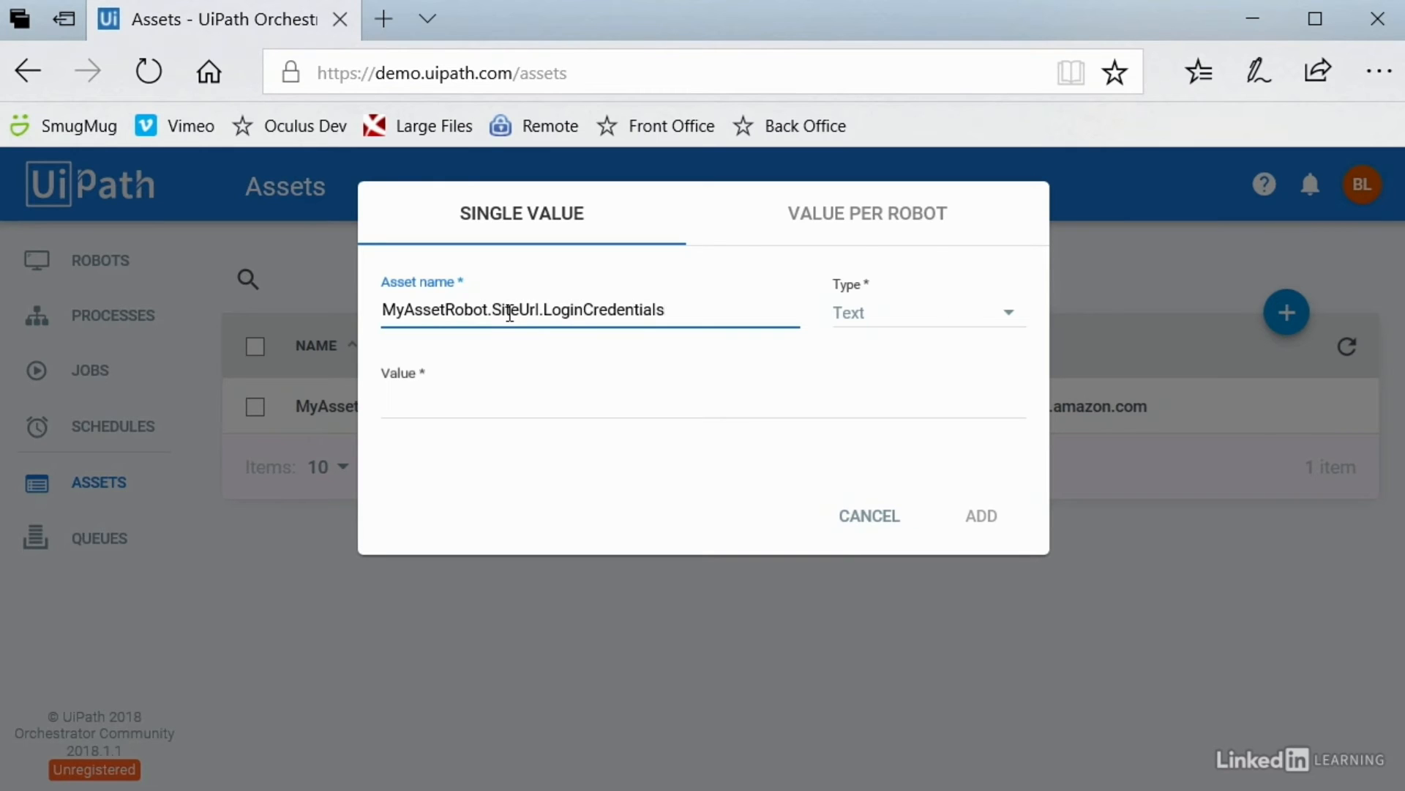
click(896, 321)
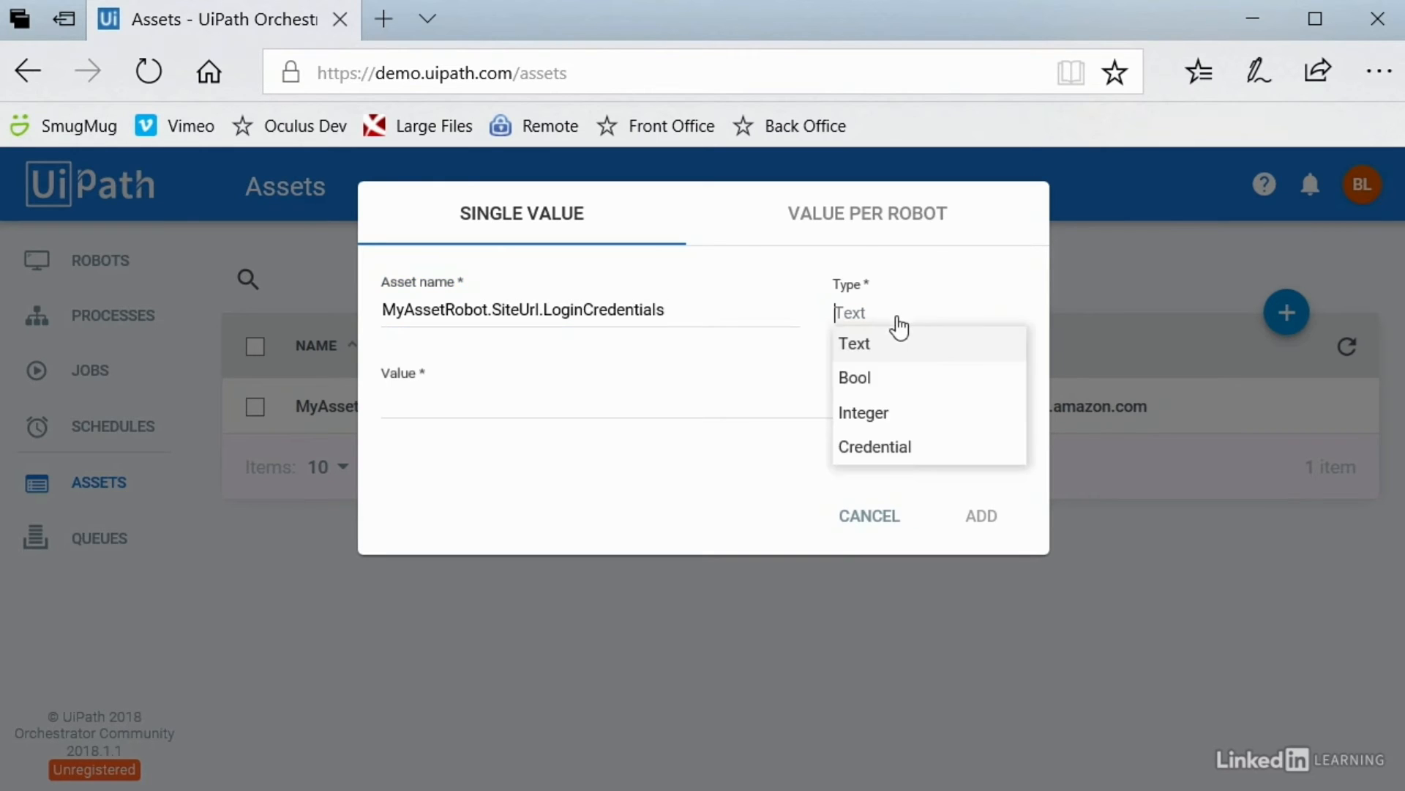
click(873, 448)
click(491, 405)
text(theUser)
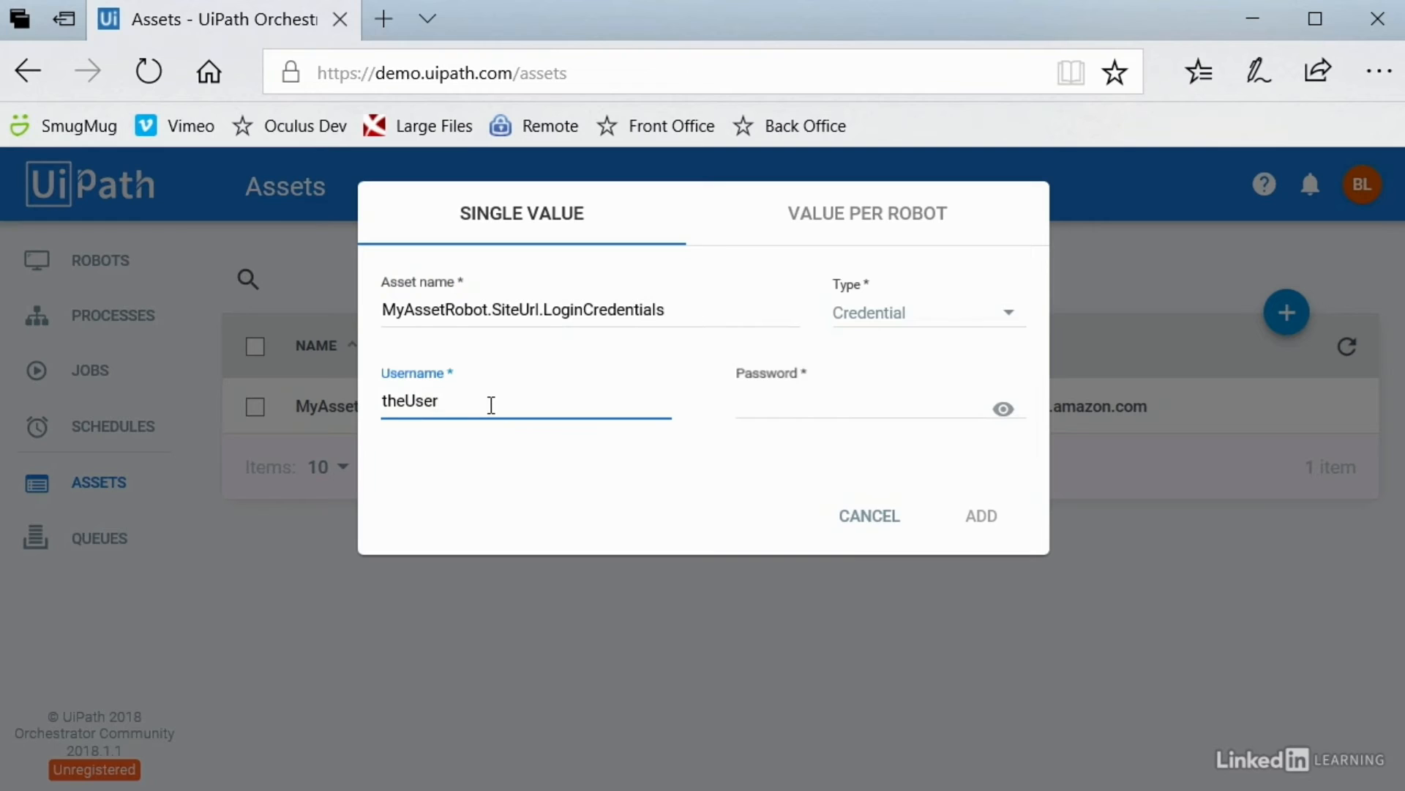
click(817, 403)
text(password)
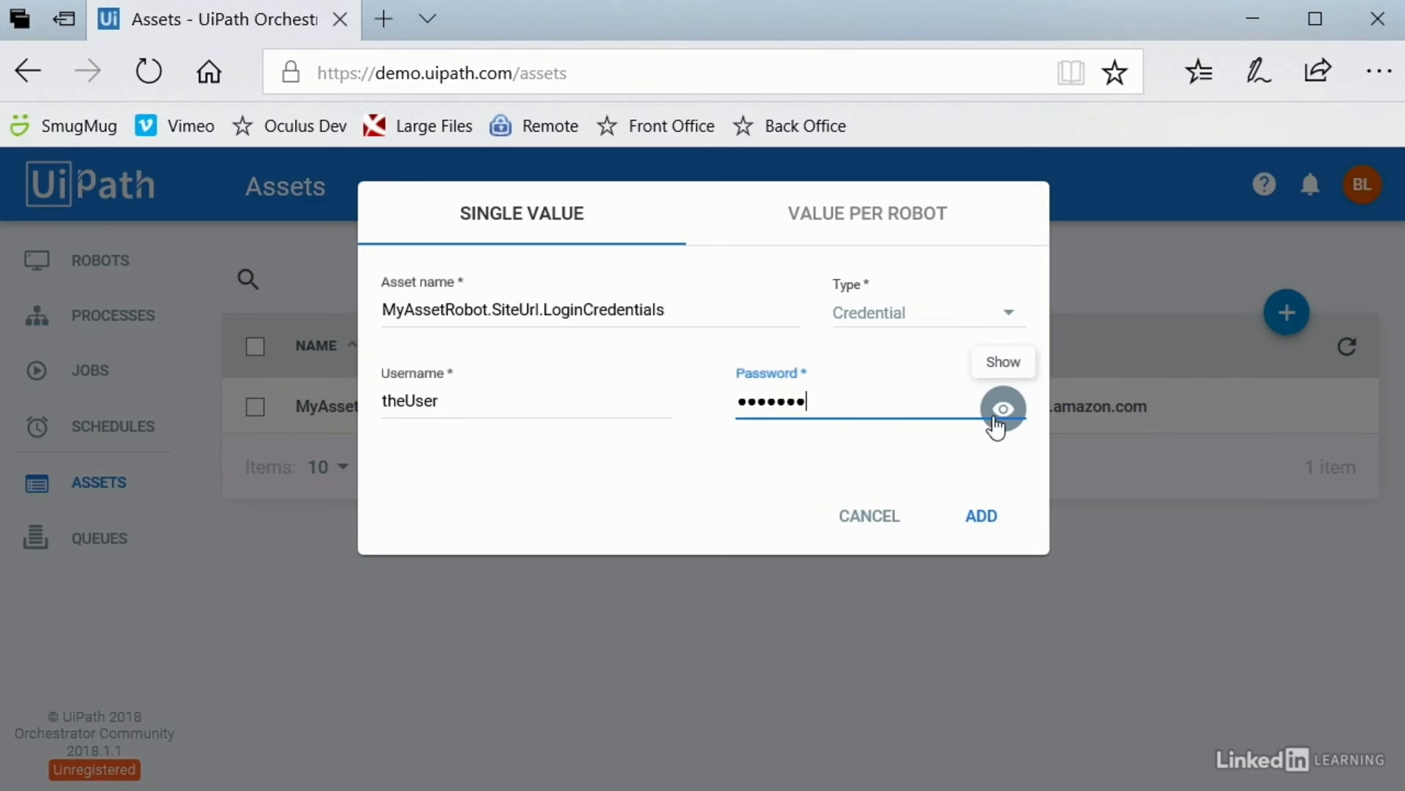
click(1003, 410)
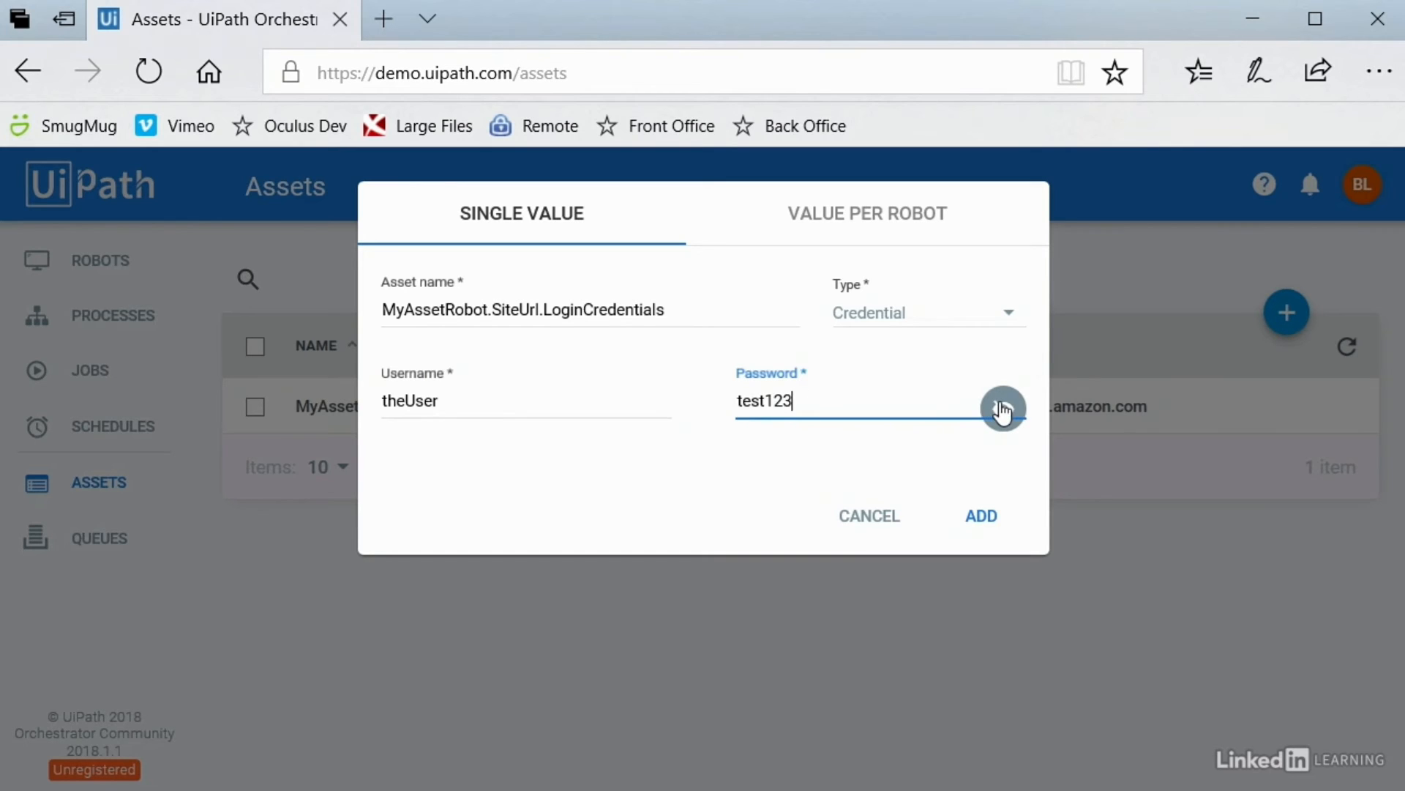
click(980, 518)
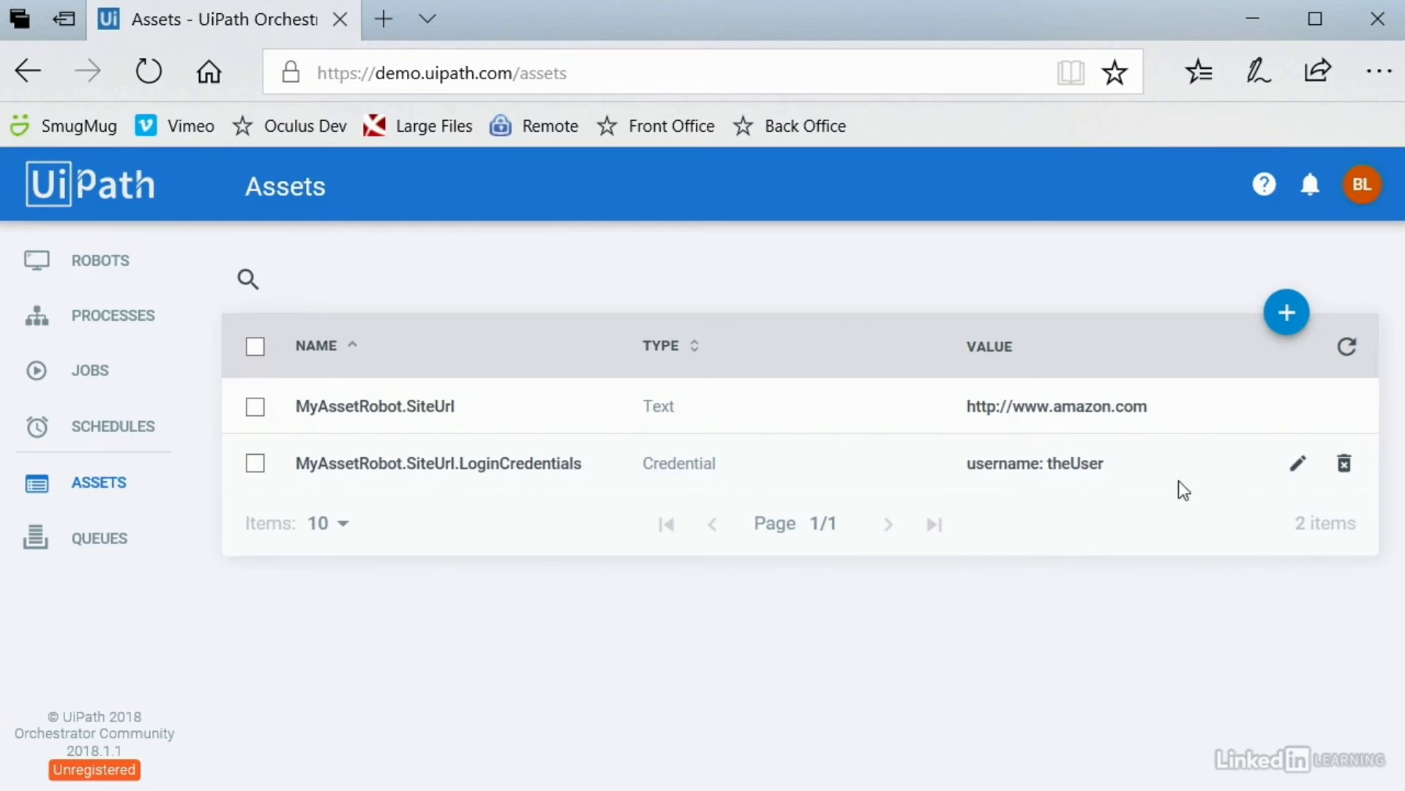
Step: Reopen the credential asset to inspect its password field, then cancel without changes
click(1297, 463)
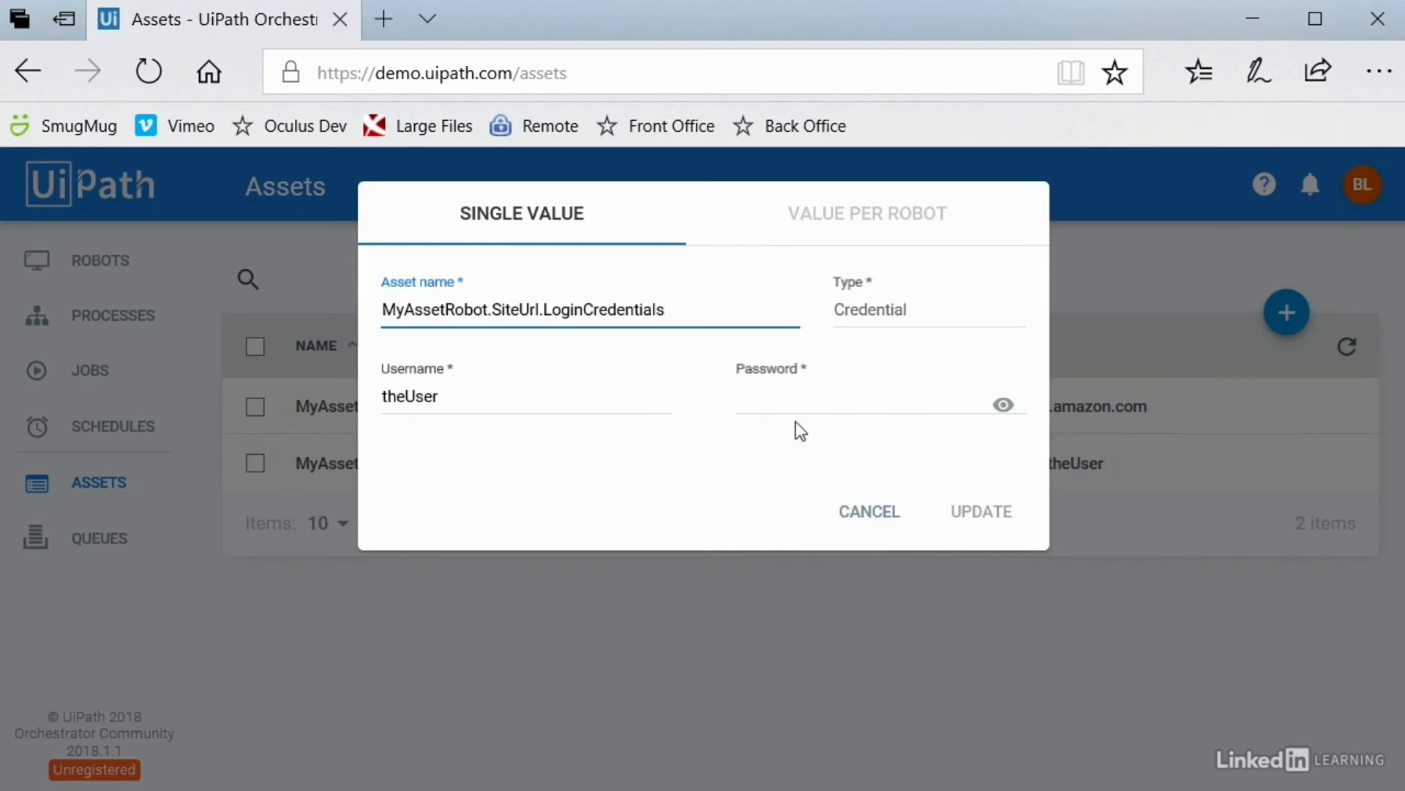
click(995, 404)
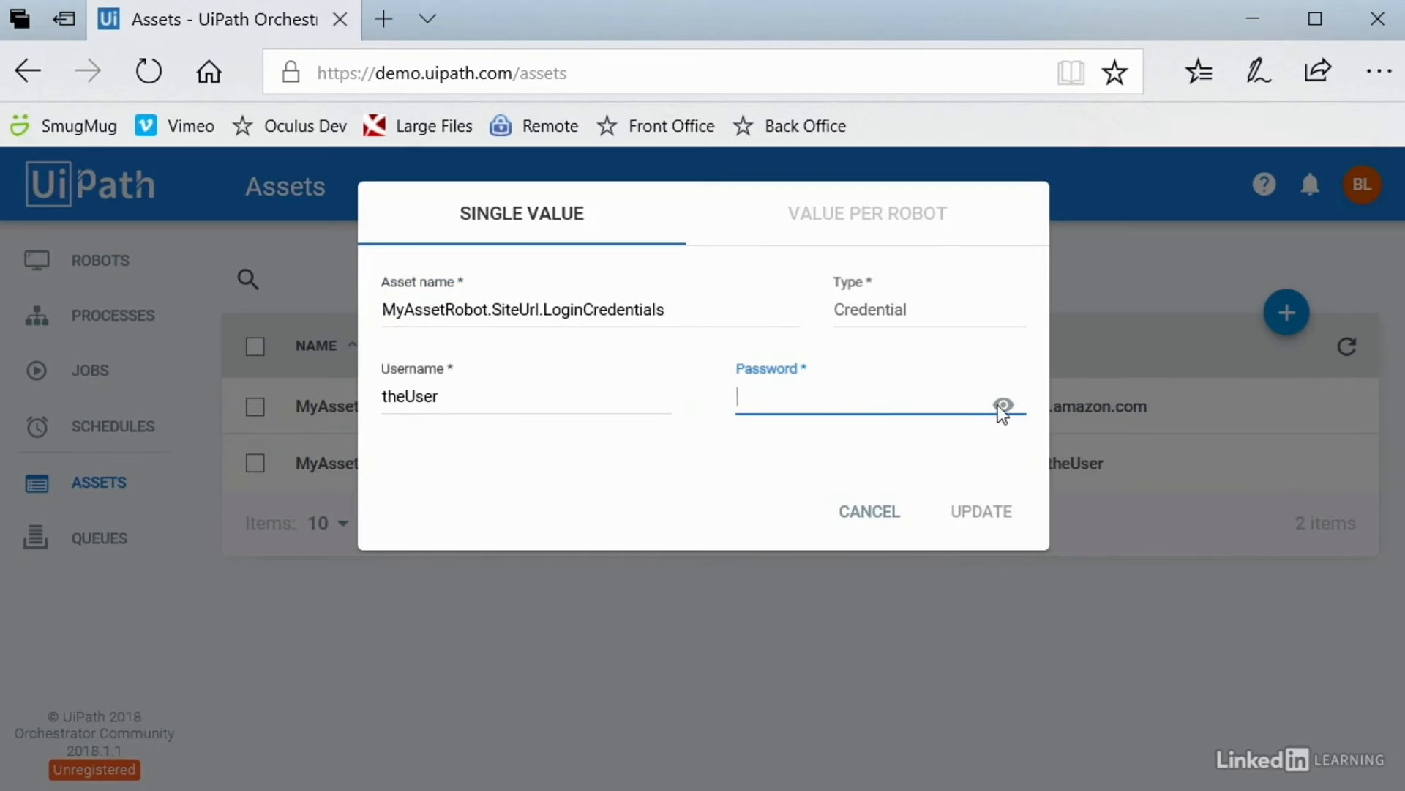
click(717, 504)
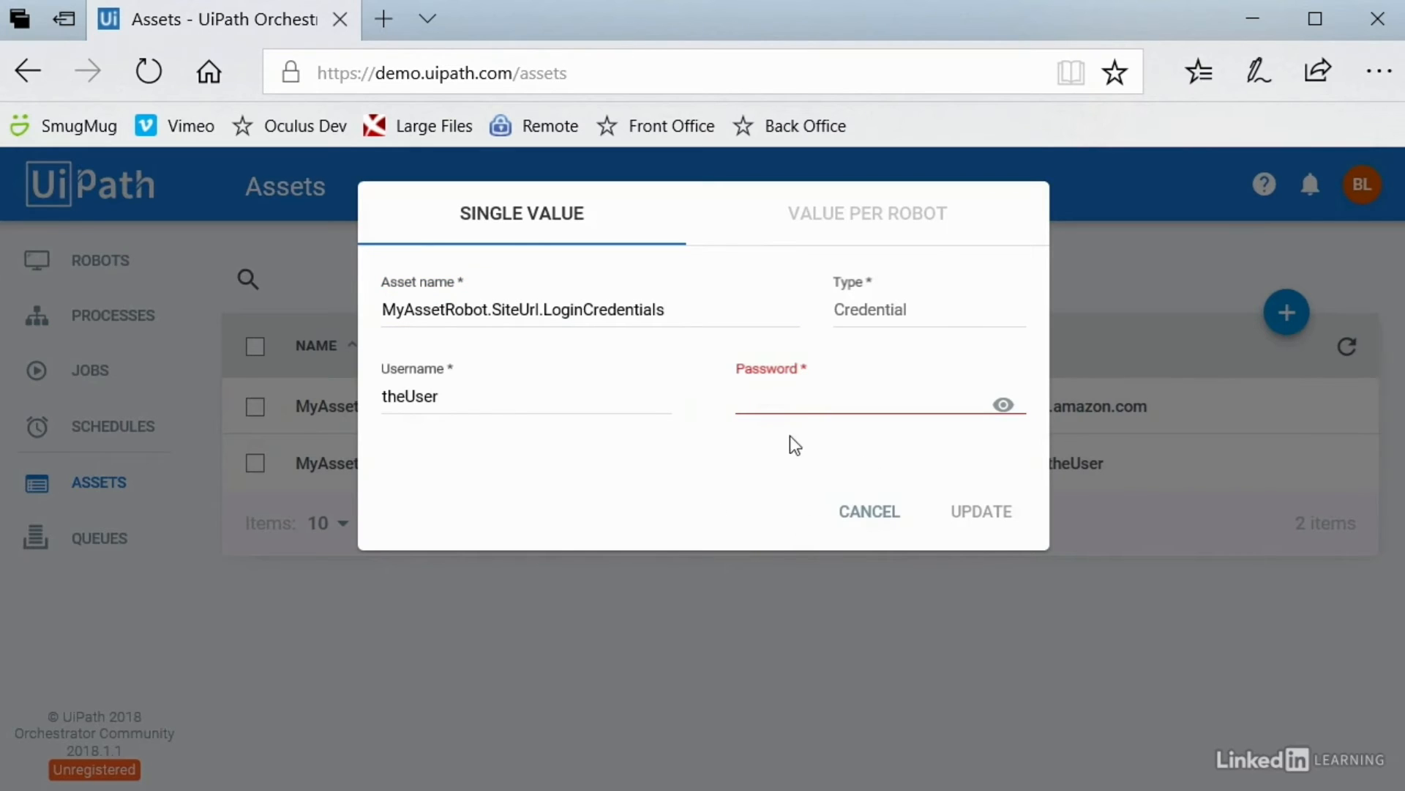
click(871, 516)
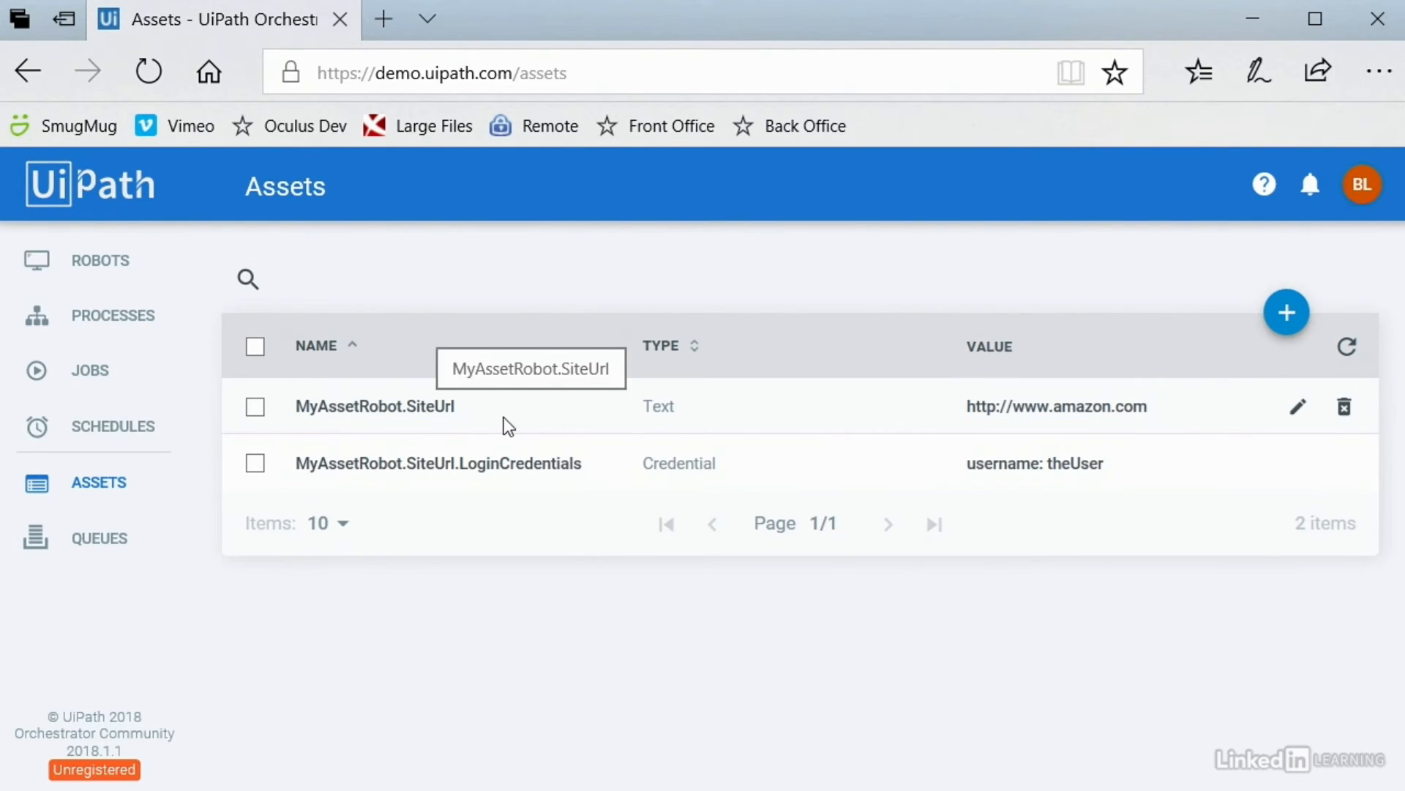
Step: Create a blank project MyAssetRobot with description MyAssetRobot, declining to save the old Main
click(1253, 20)
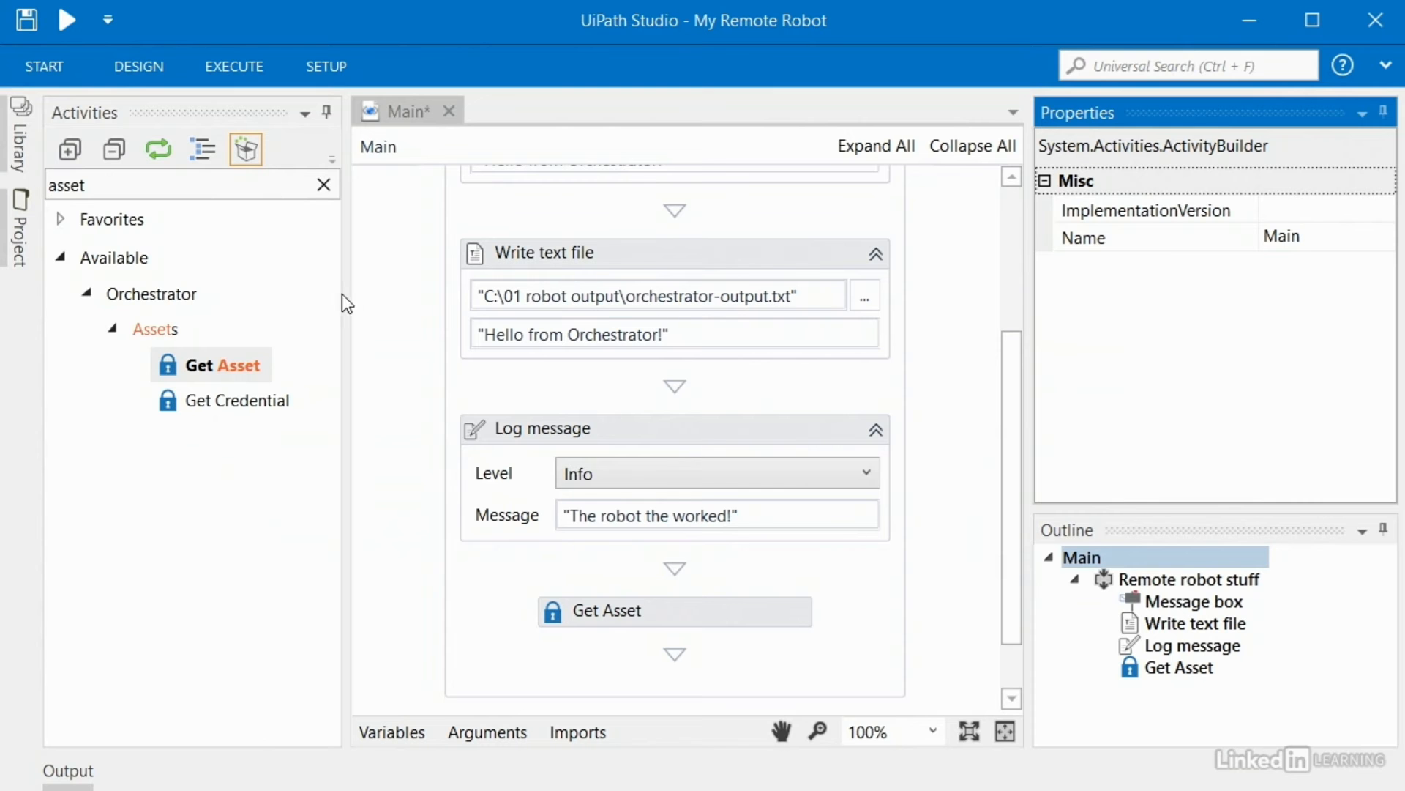
click(47, 68)
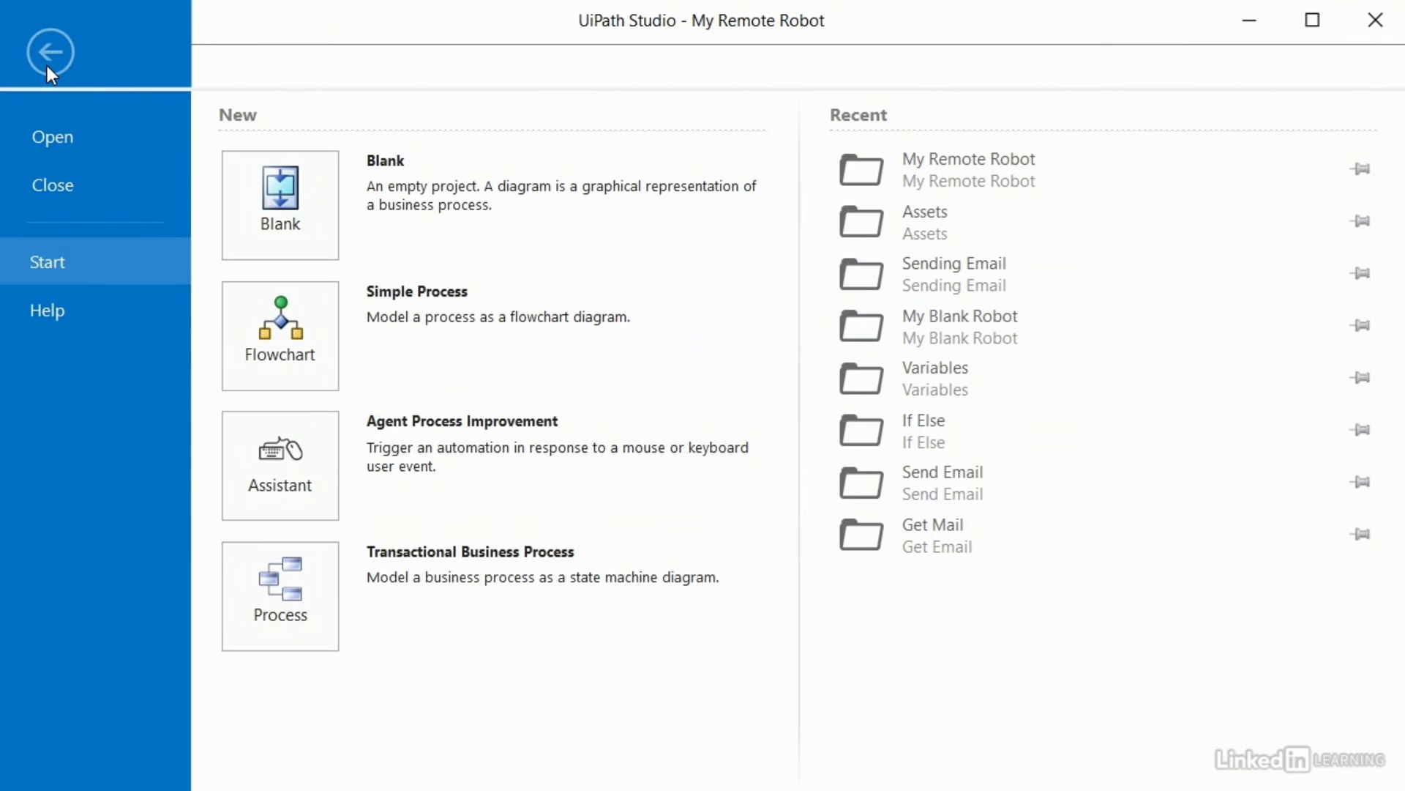
click(272, 200)
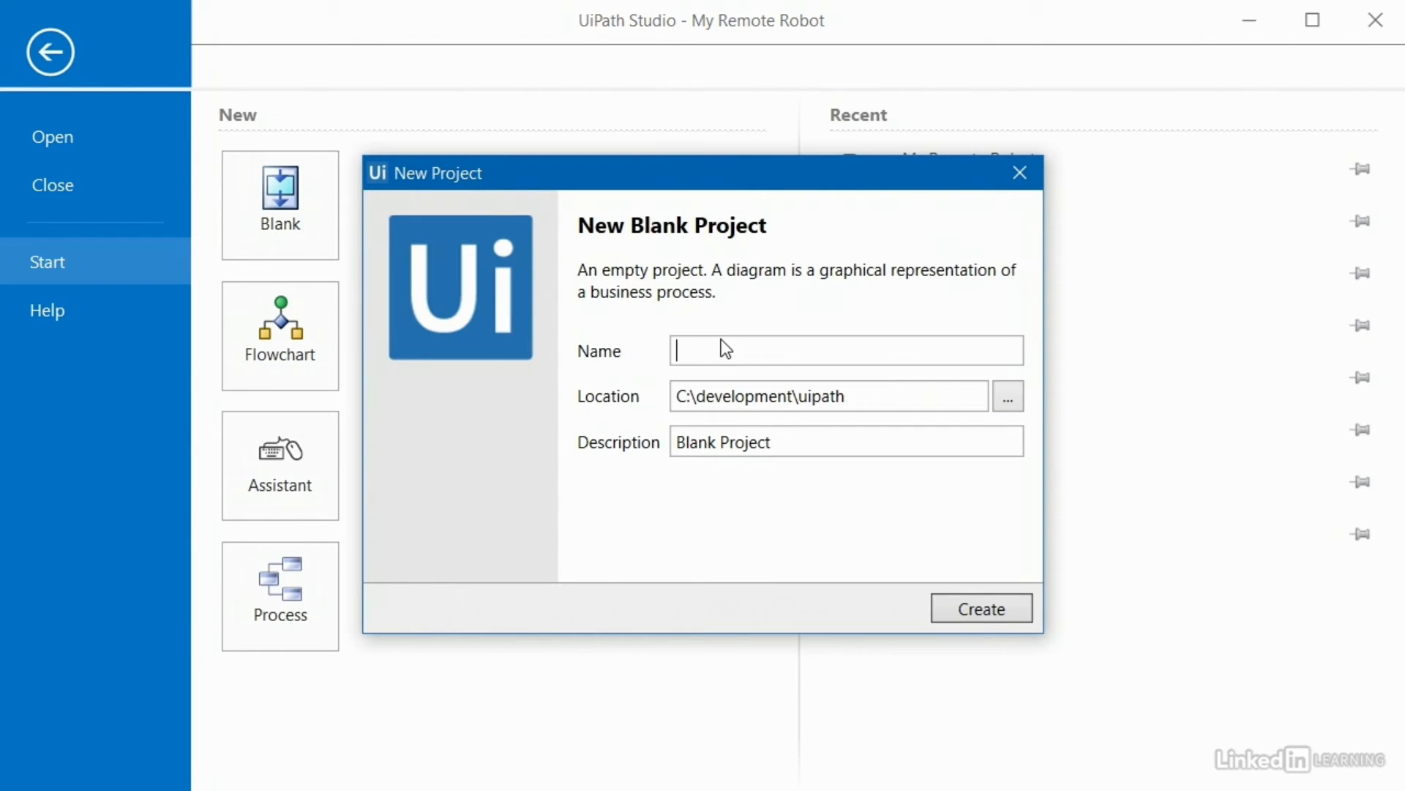
text(MyAssistRobot)
double_click(723, 350)
key(ctrl+c)
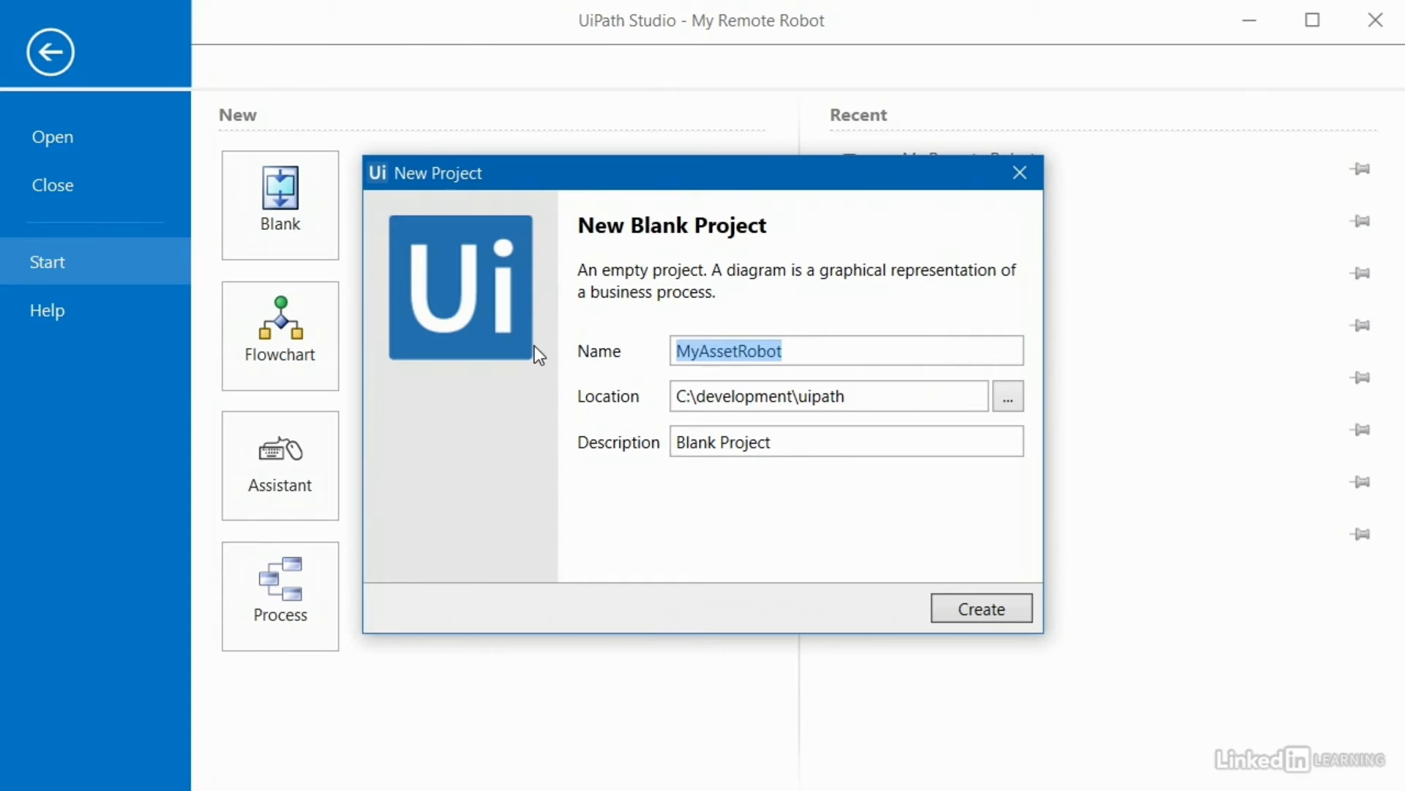
click(759, 434)
click(788, 434)
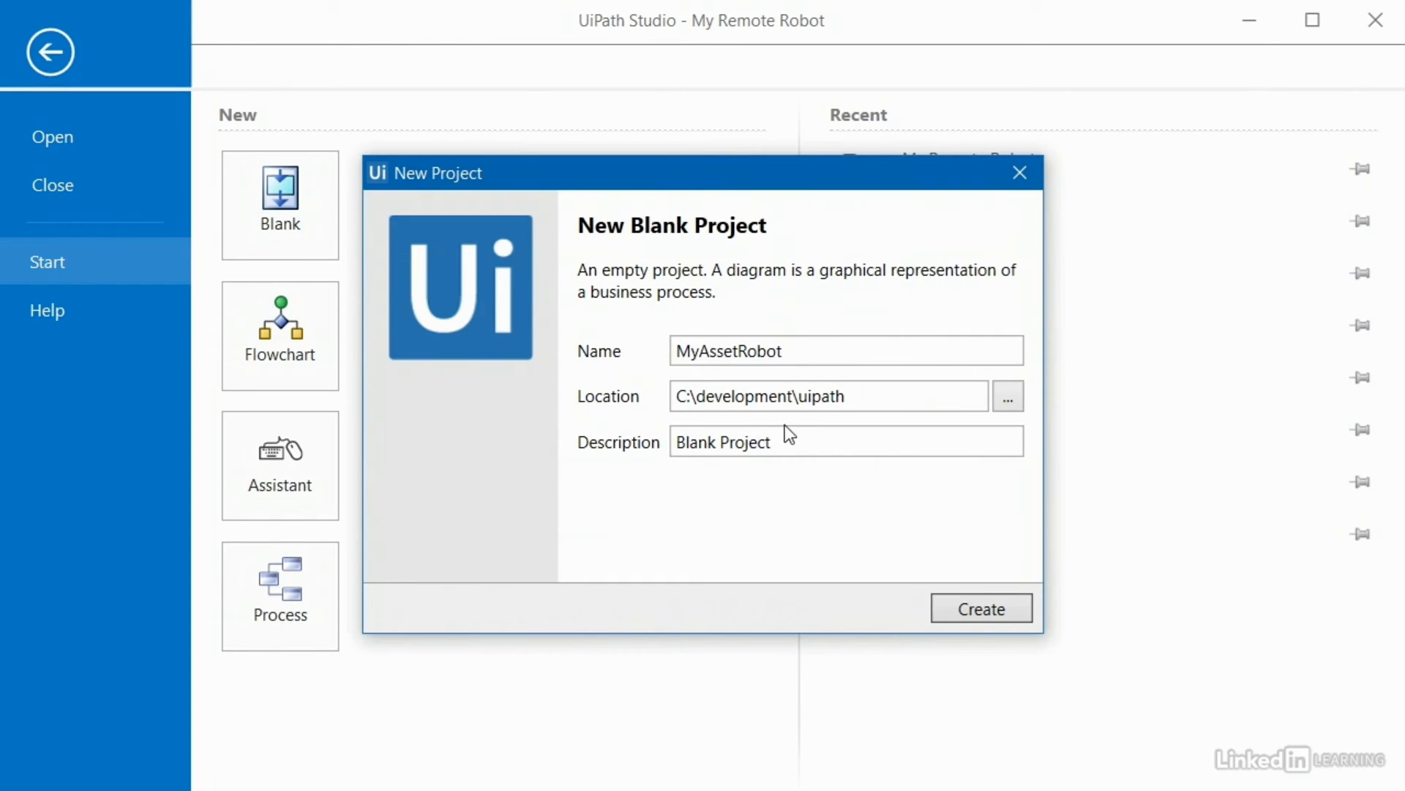
key(ctrl+a)
key(ctrl+v)
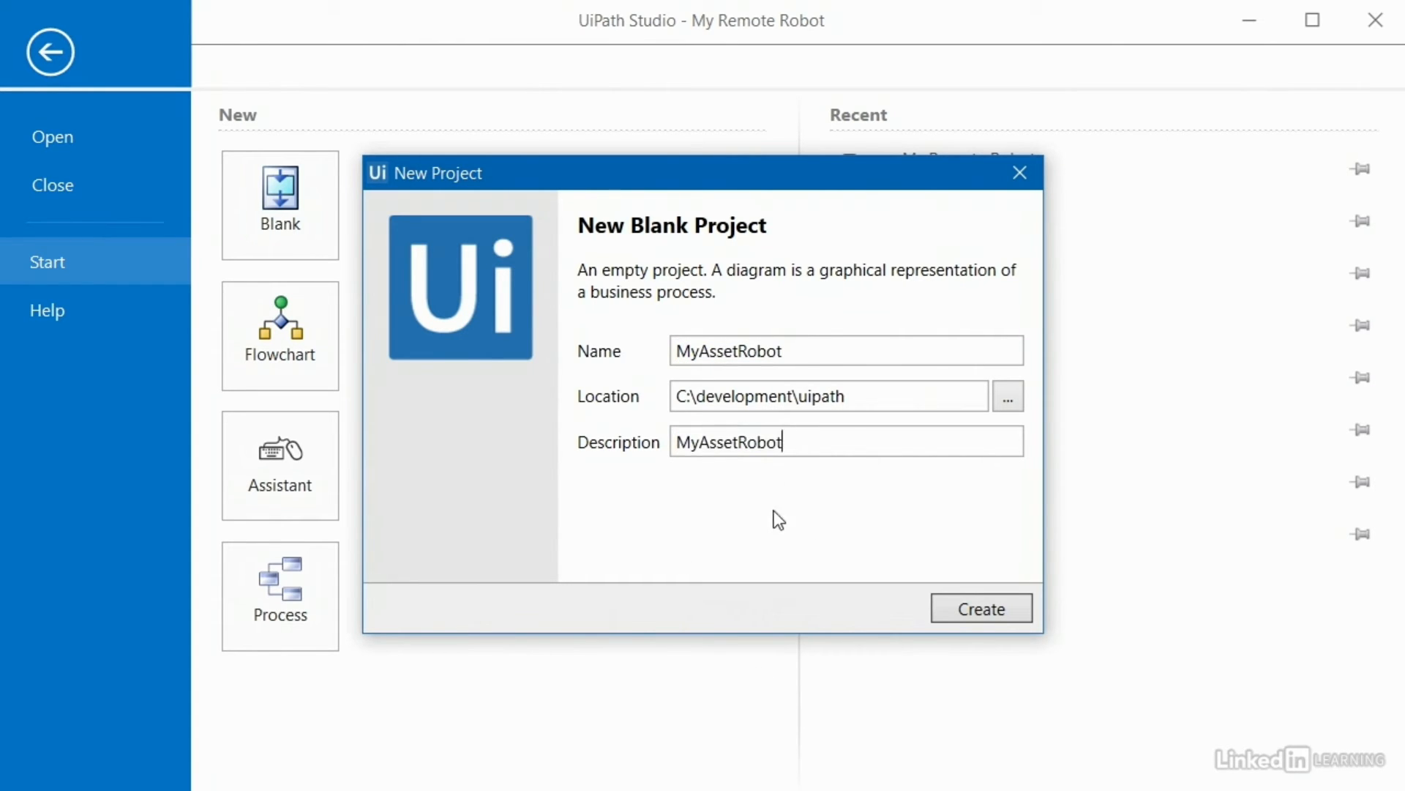
click(963, 611)
click(655, 498)
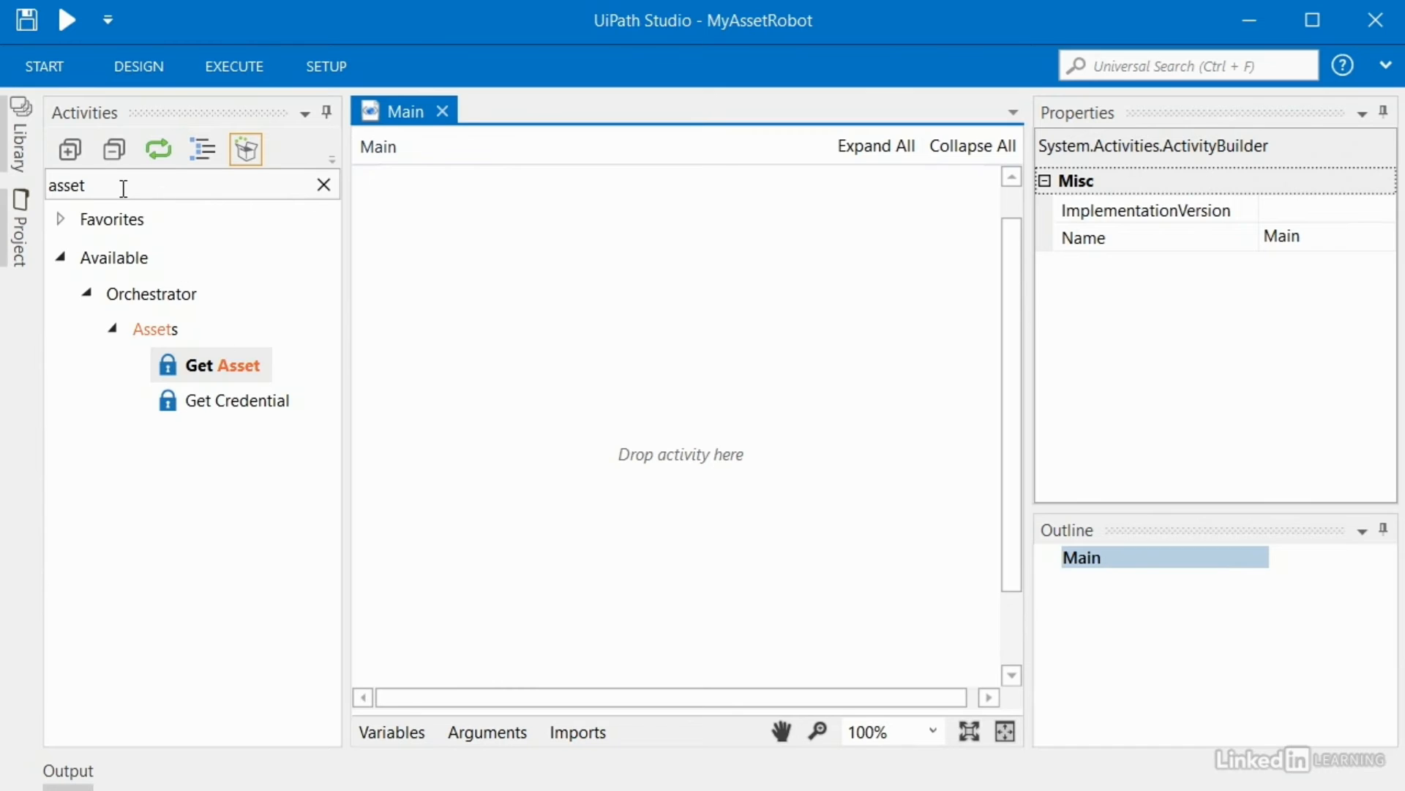
Step: Add a Sequence titled The Whole Process to Main, then filter activities for 'browser'
click(56, 186)
double_click(55, 186)
text(seque)
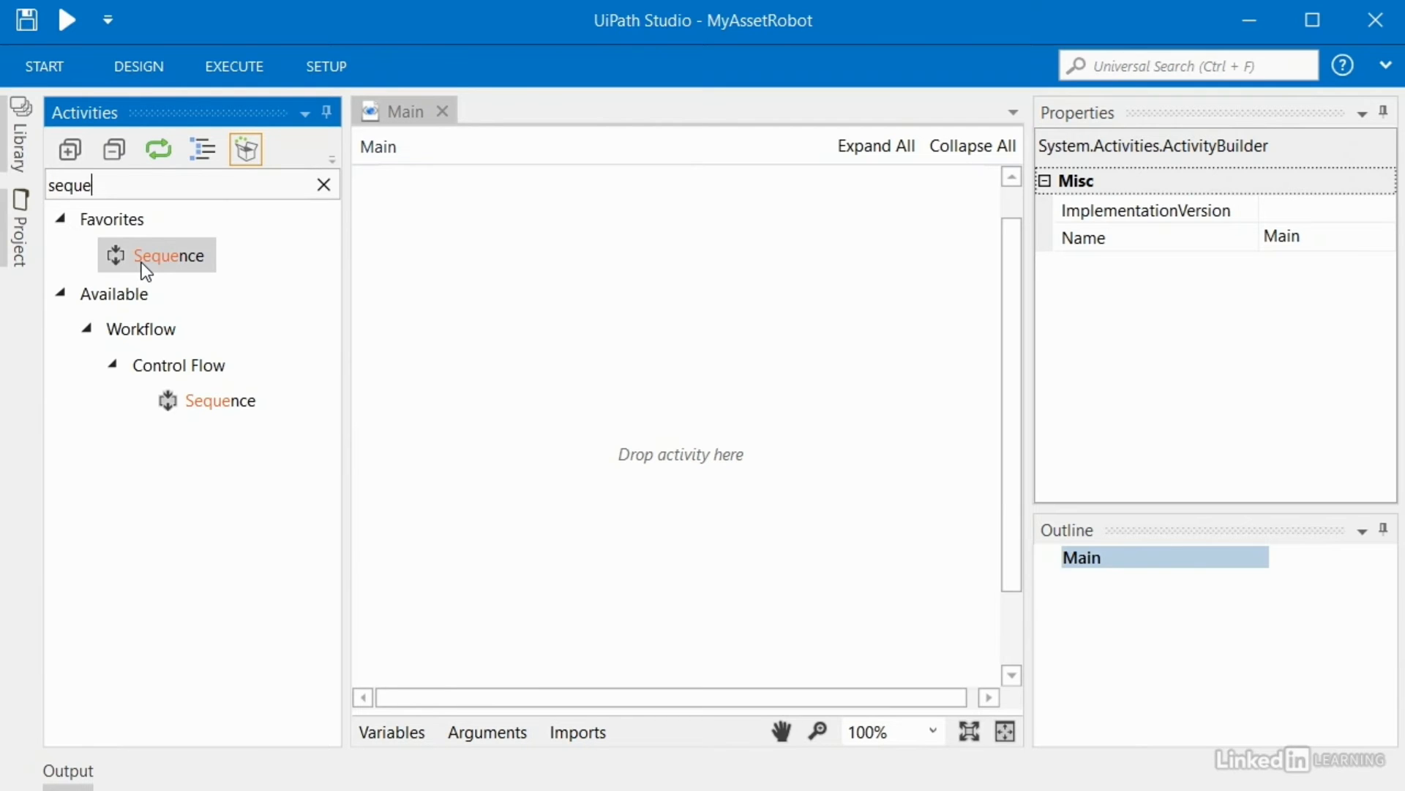
drag(142, 262, 594, 274)
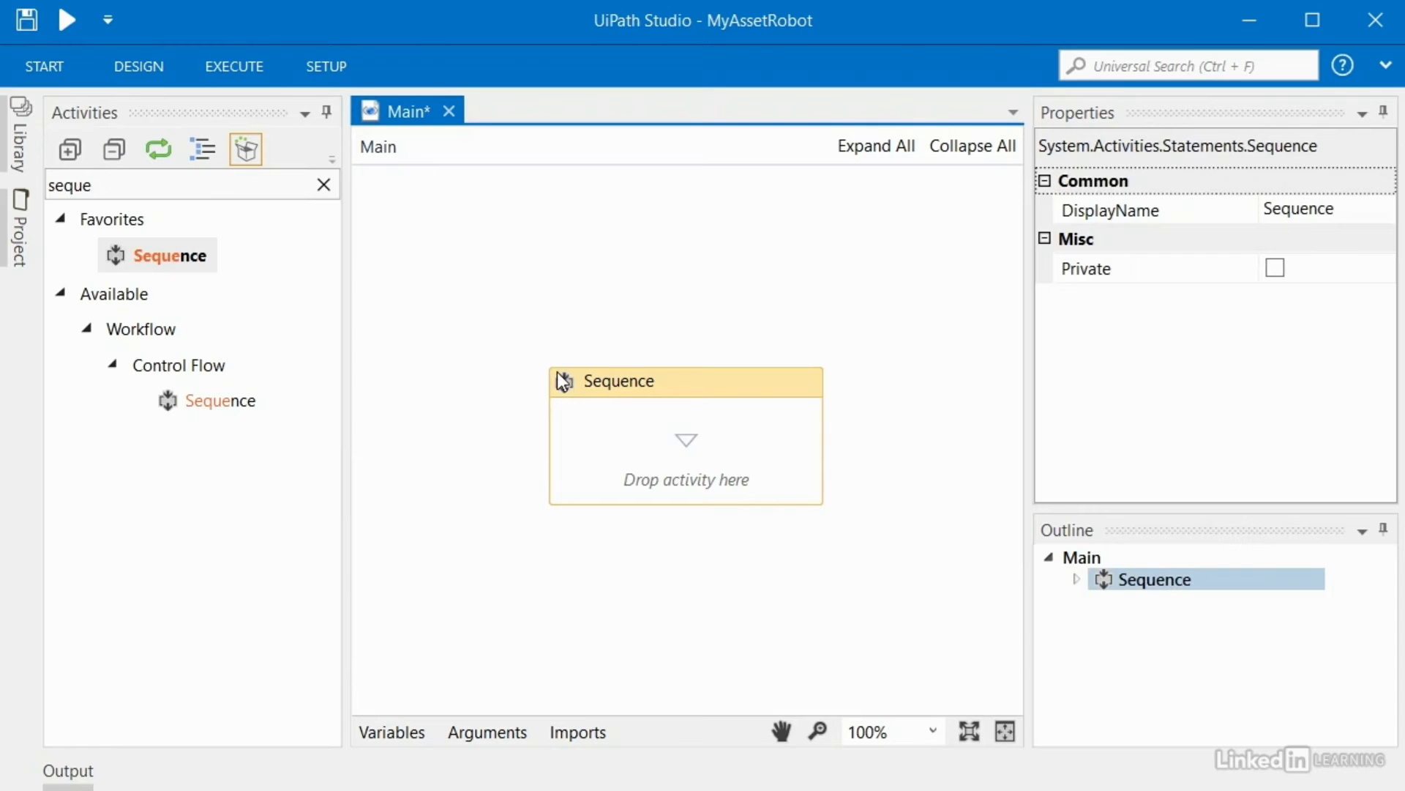
click(714, 385)
text(The Whole Process)
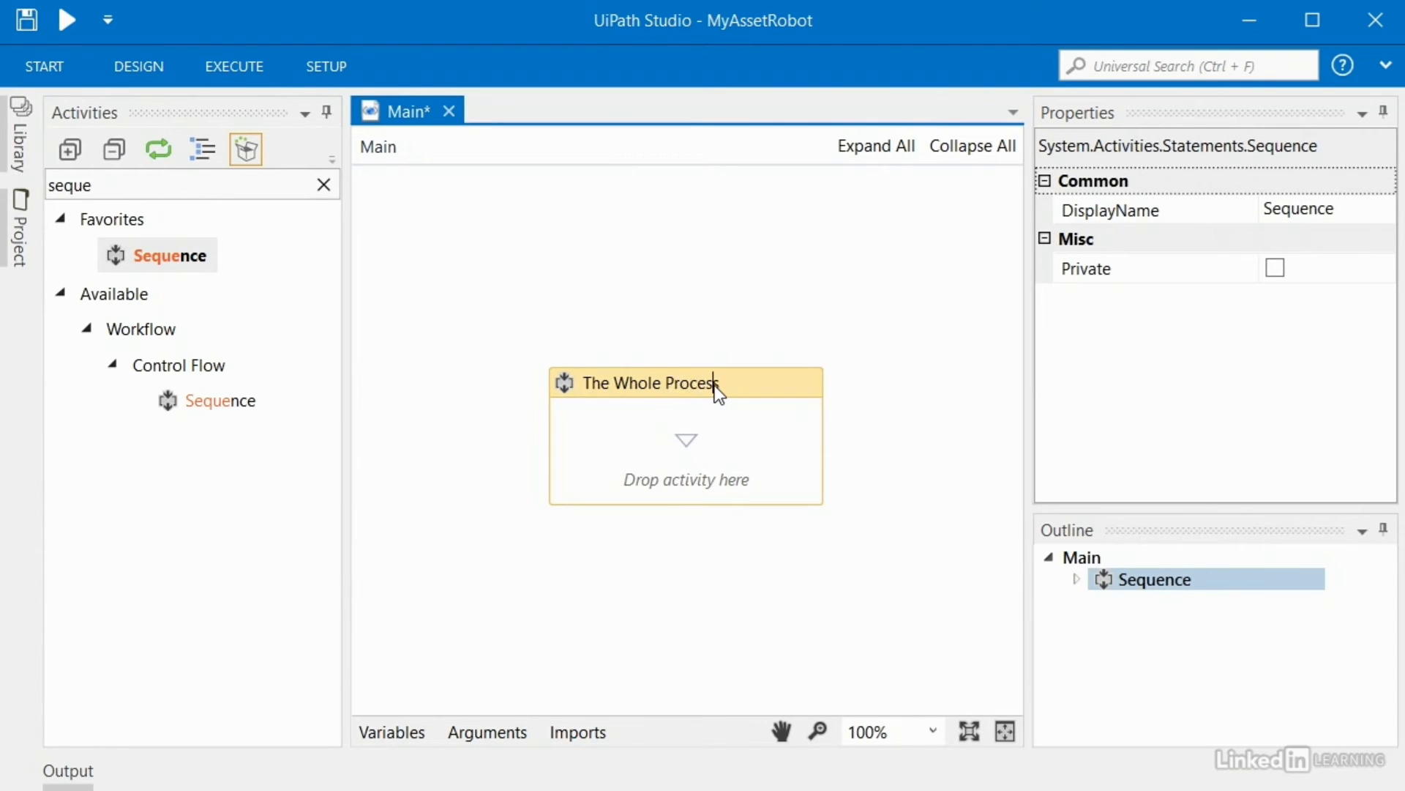
click(792, 286)
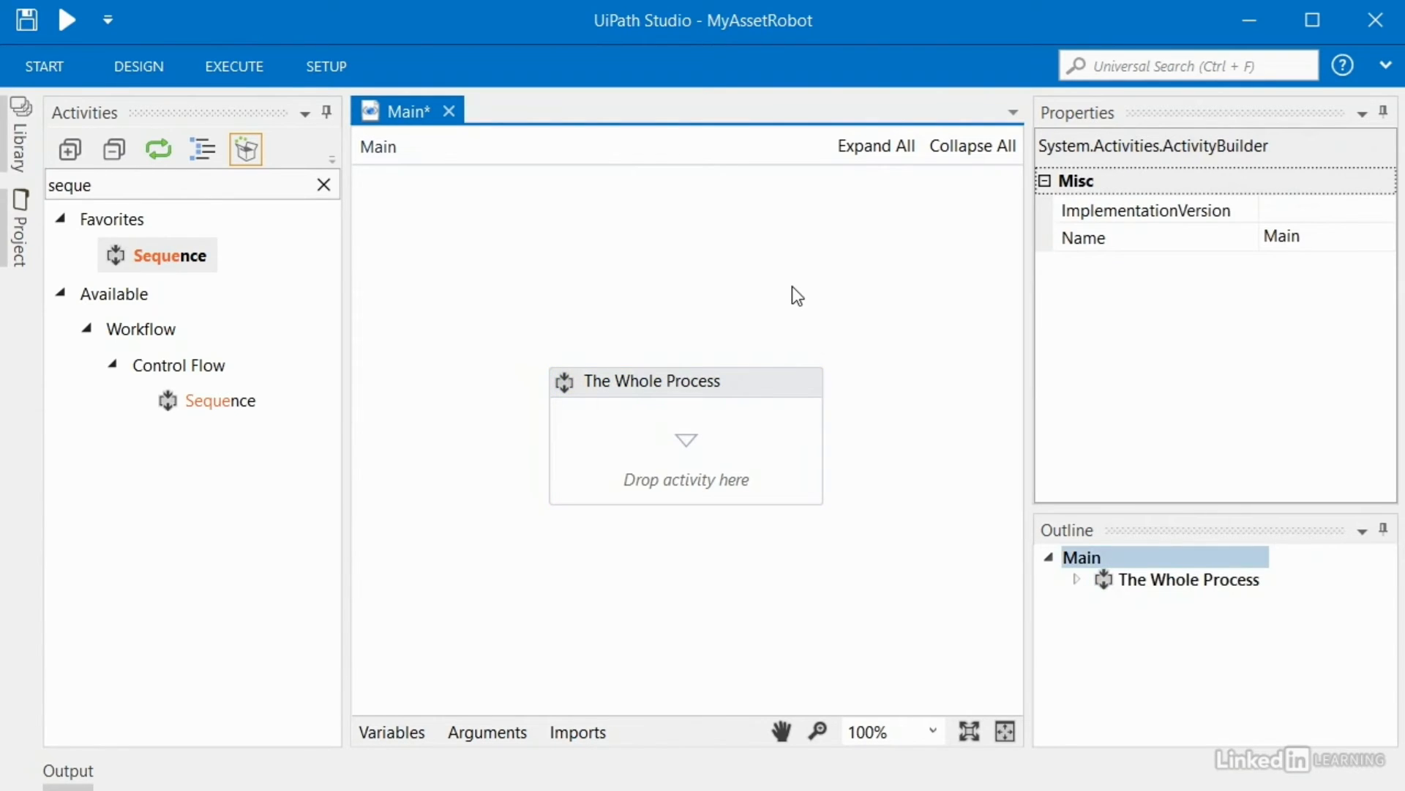
click(52, 184)
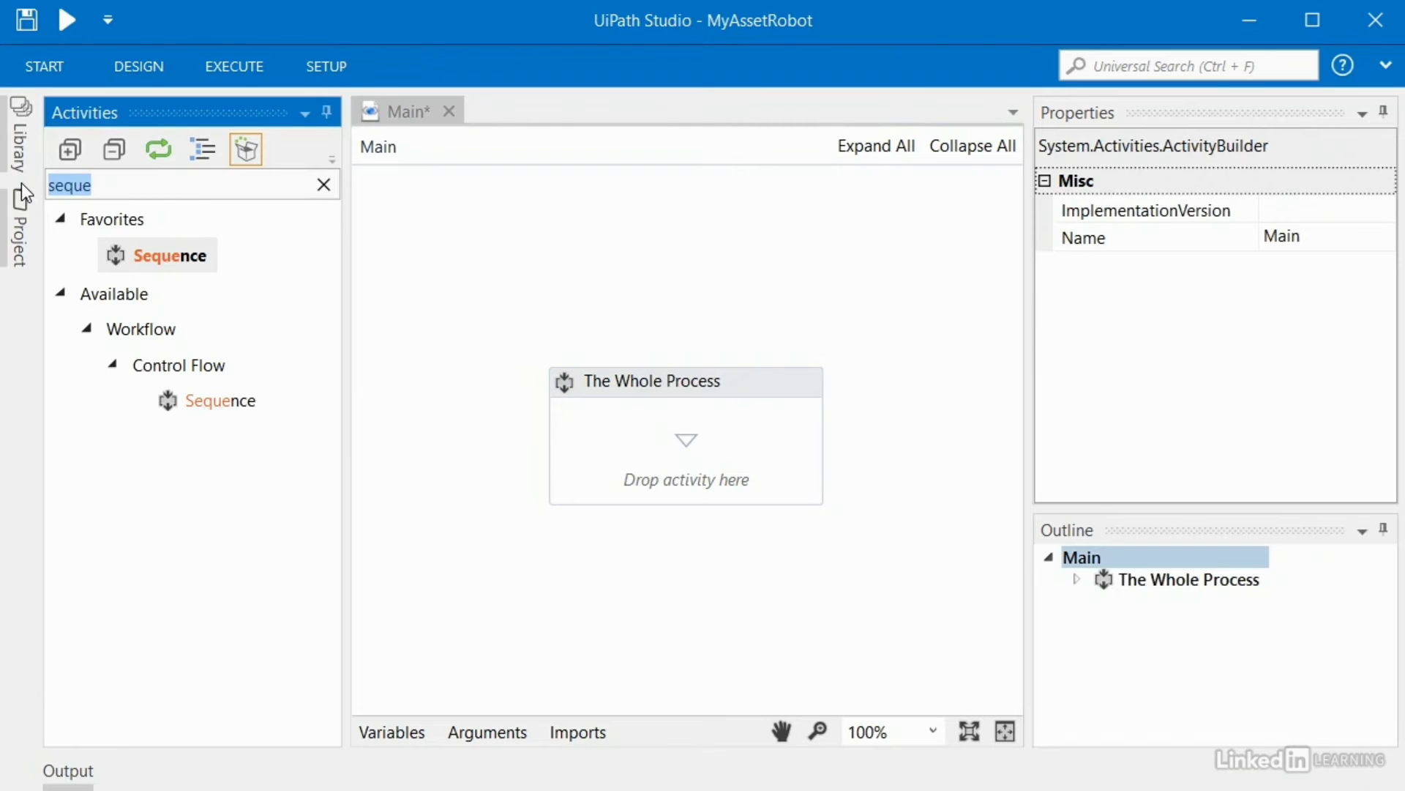
text(browser)
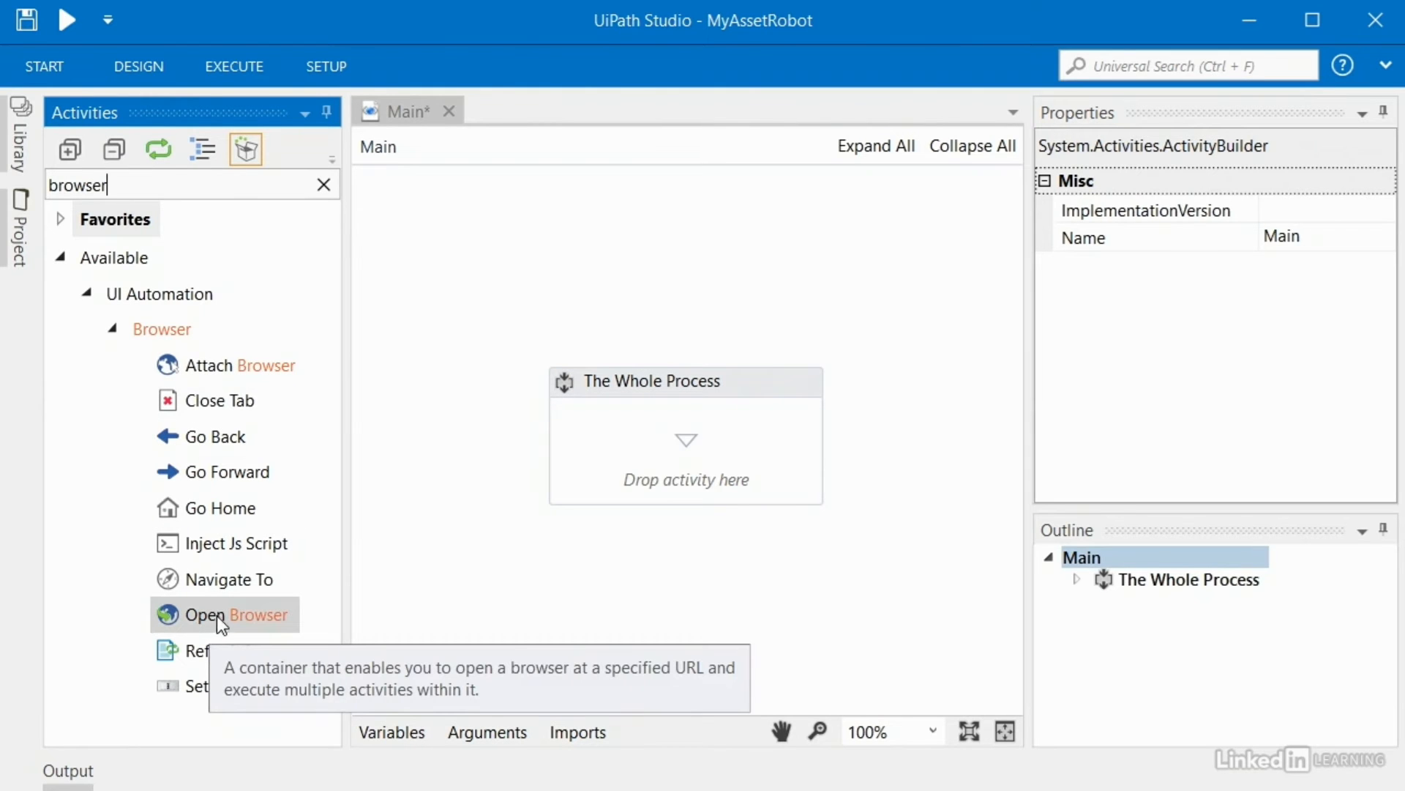
click(239, 617)
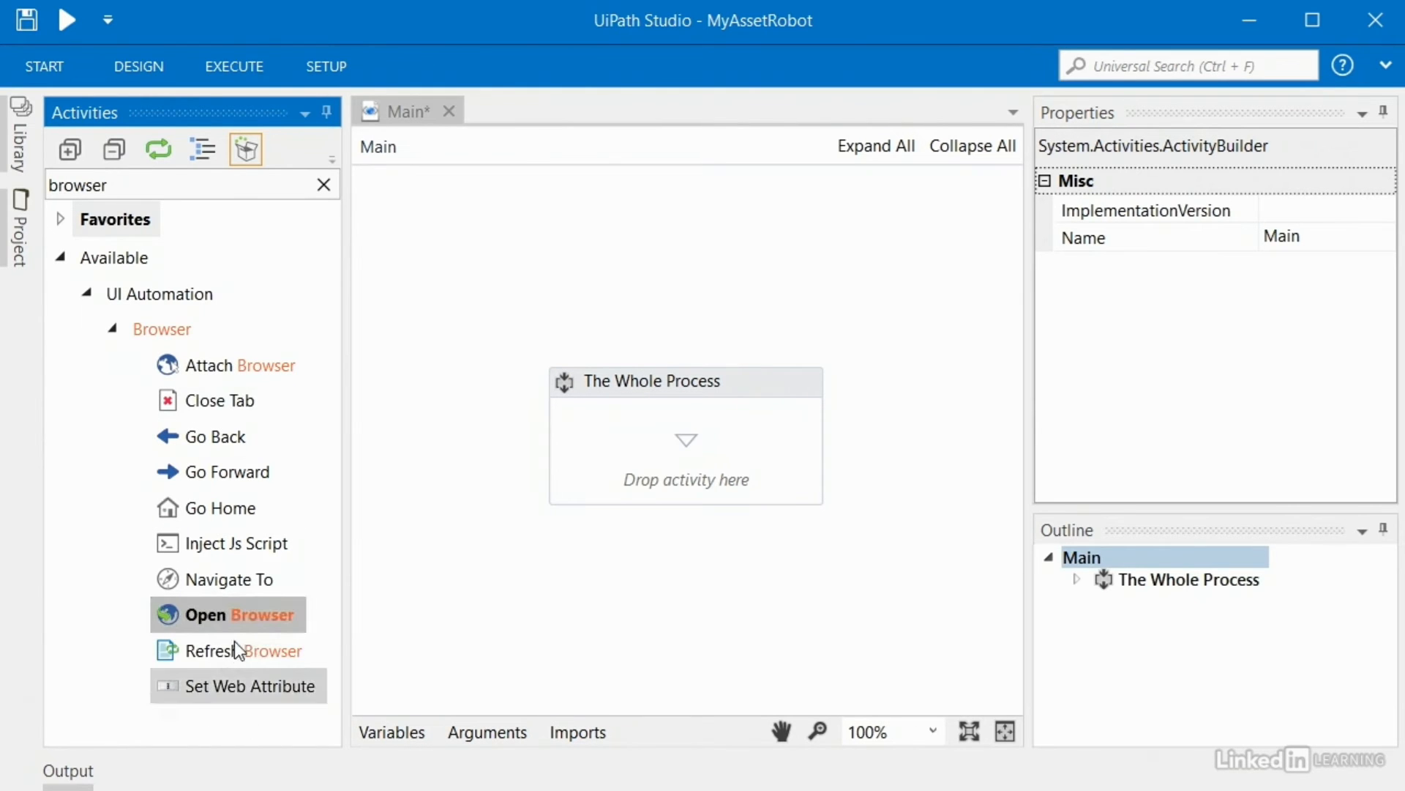
drag(228, 617, 647, 458)
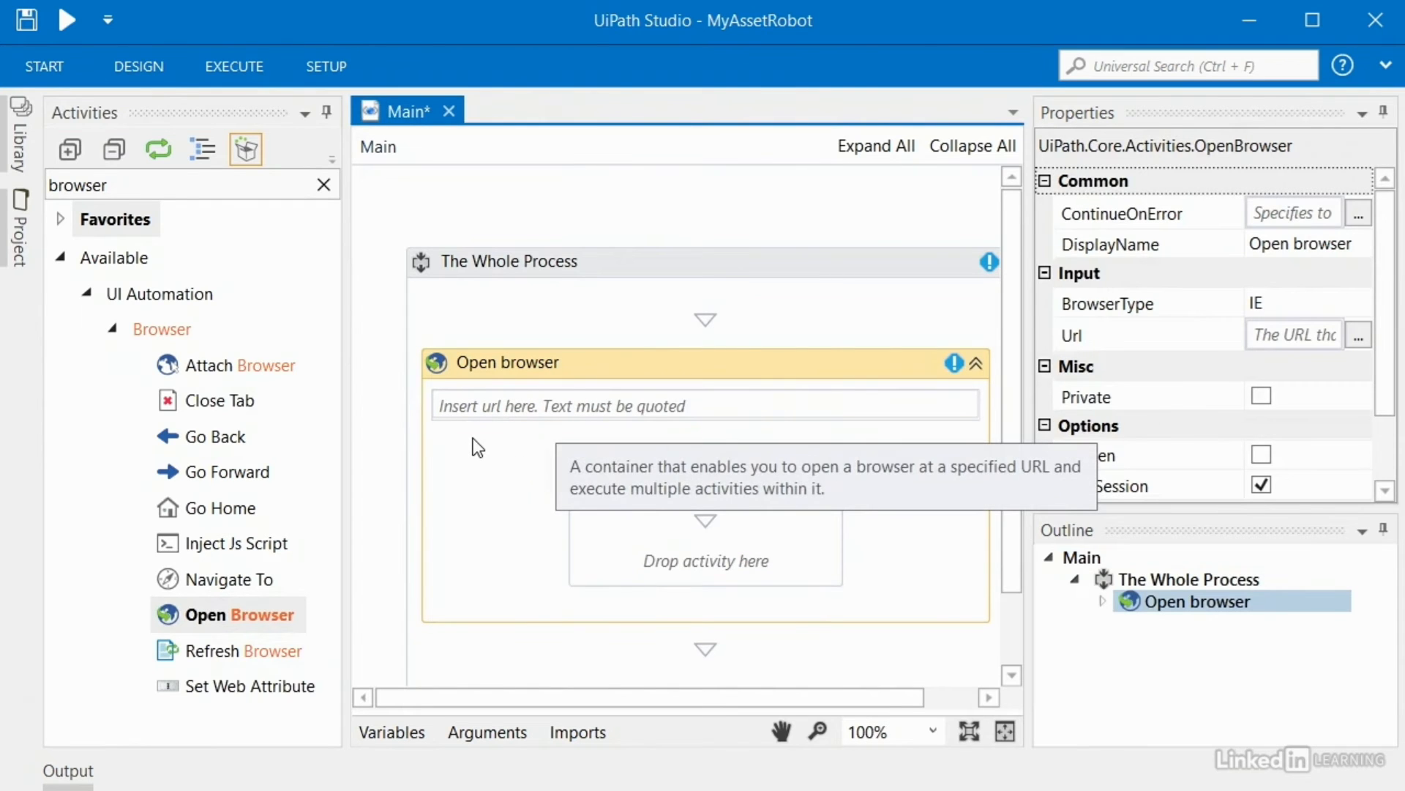
click(613, 408)
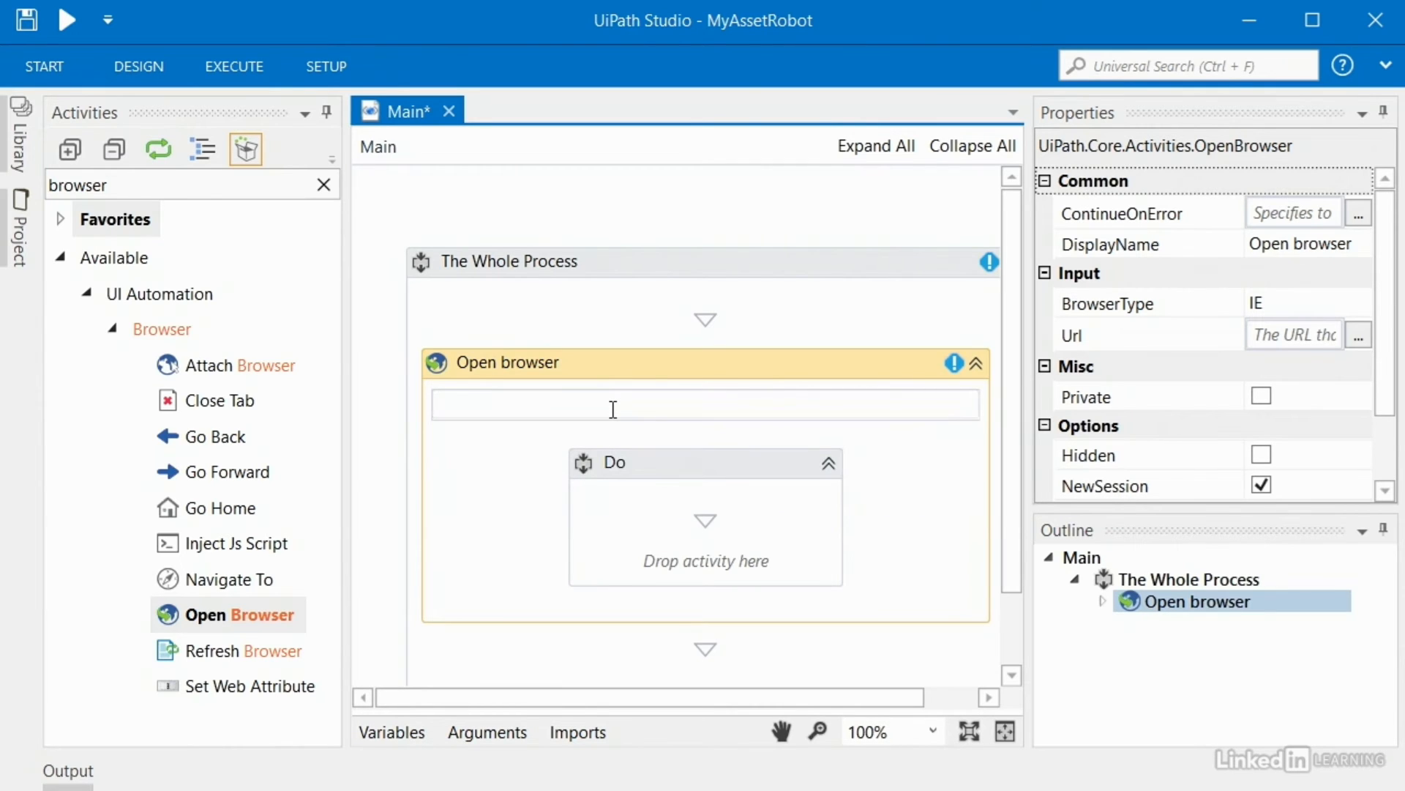
text("http://www.amazon.com)
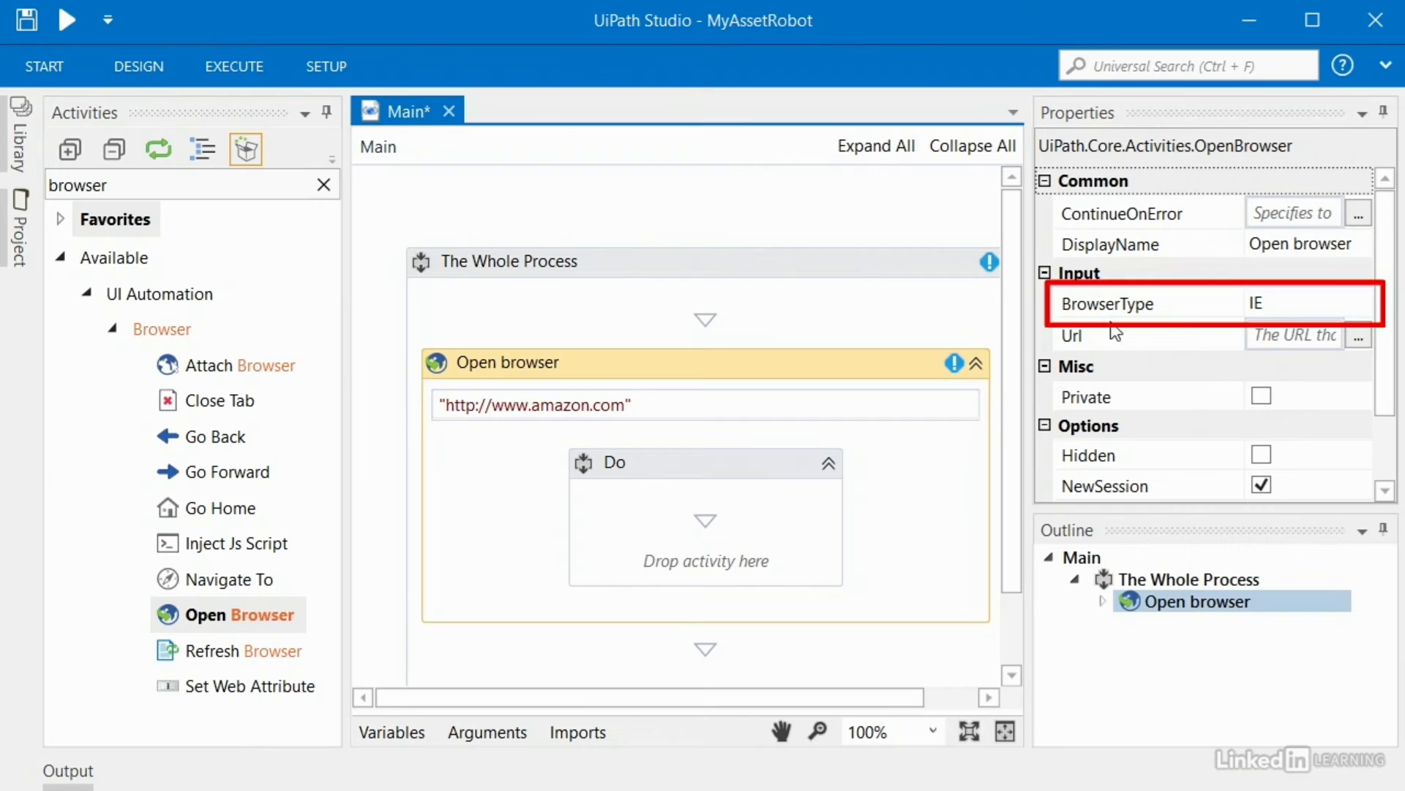
Step: Keep IE as the browser type, then search the activities for 'delay'
click(1293, 301)
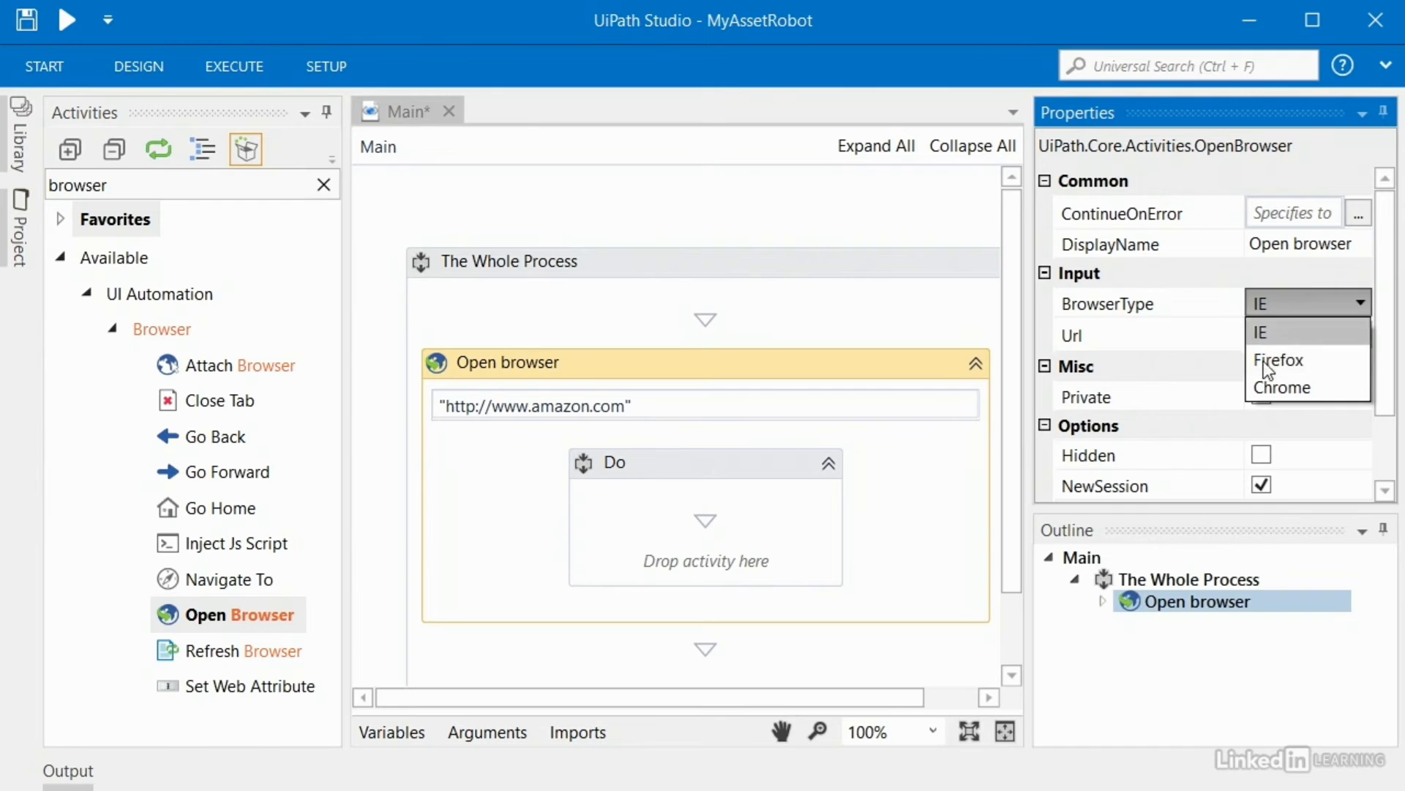
click(1191, 305)
scroll(1230, 396, down, 1)
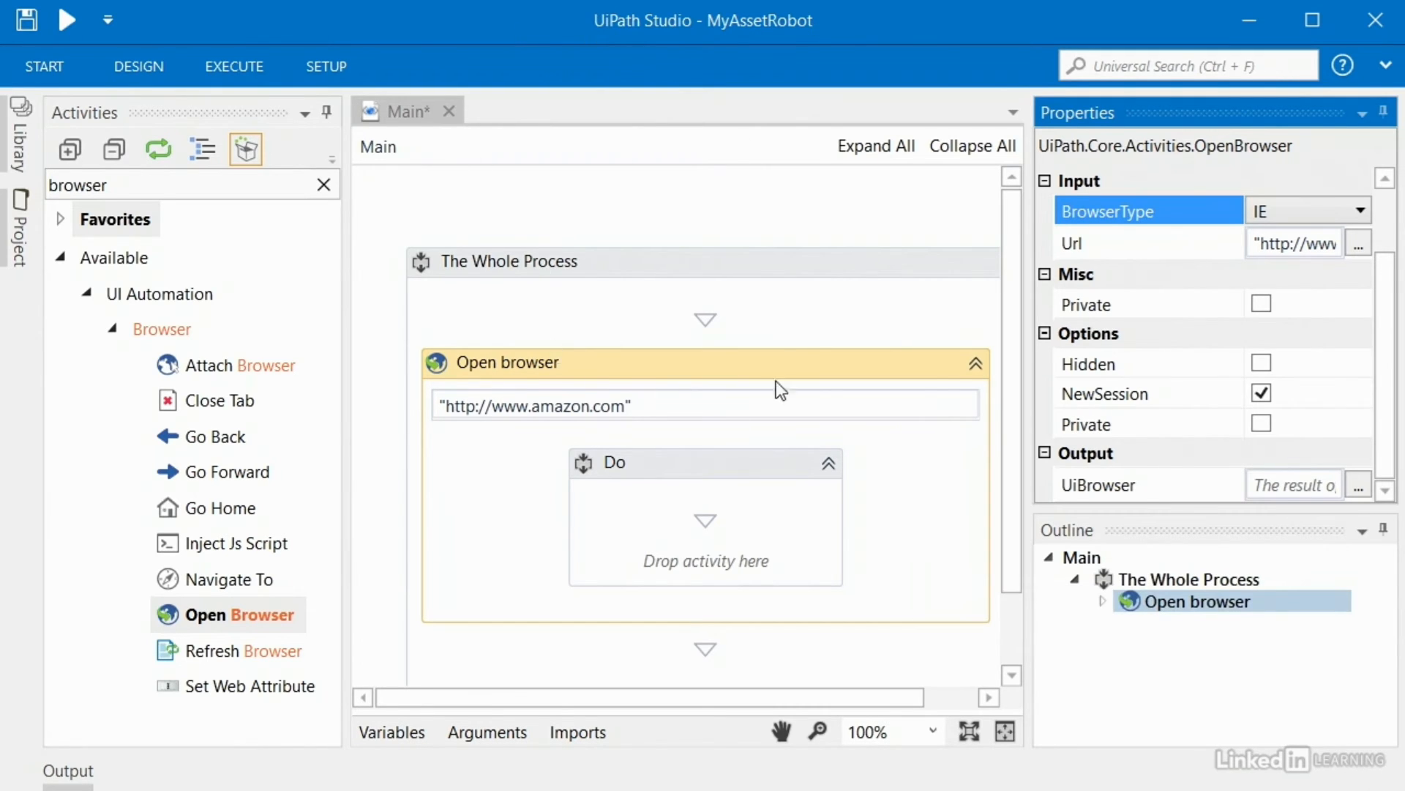
double_click(134, 183)
text(delay)
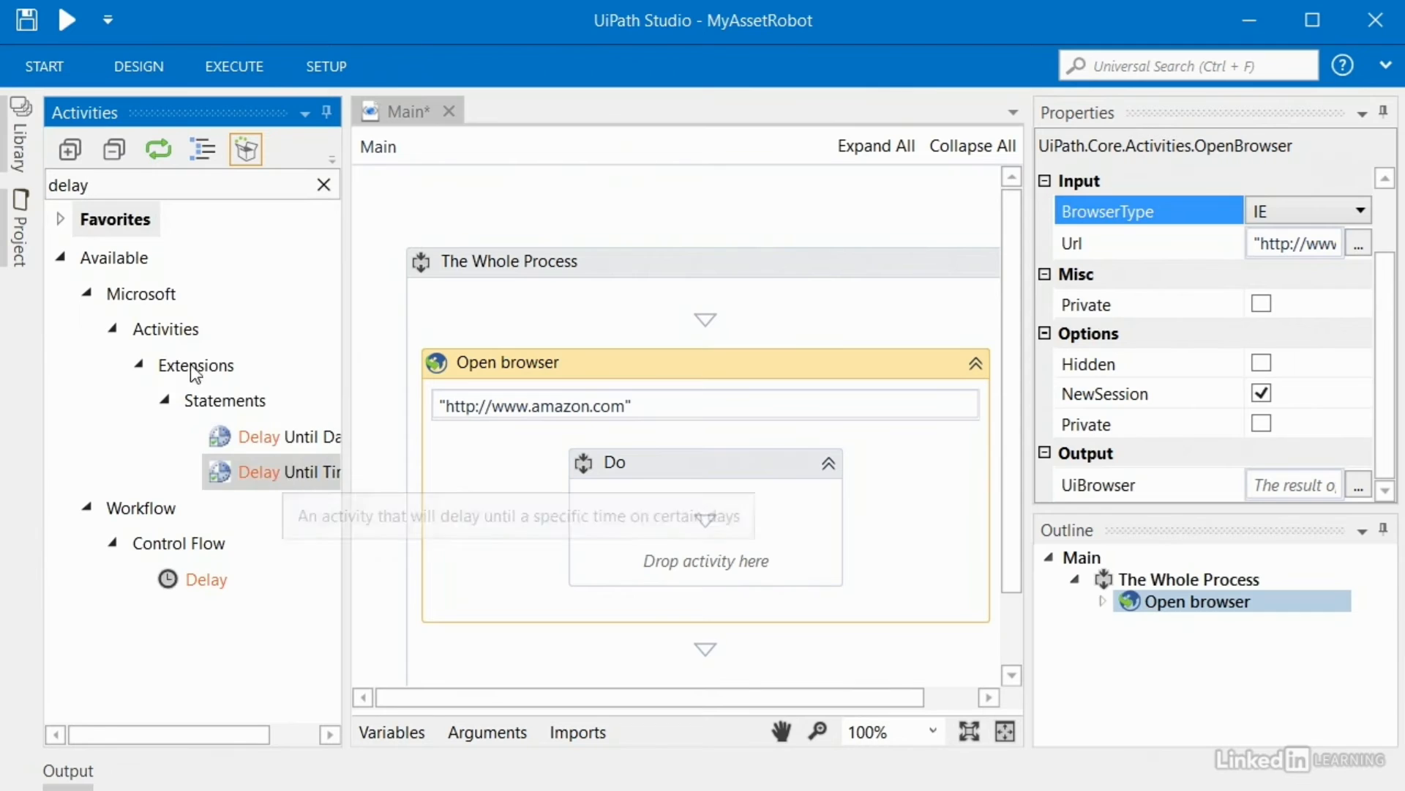
Step: Drag the Library's Snippets > Delay > Delay 3 Seconds snippet into the Do block
click(22, 144)
click(63, 255)
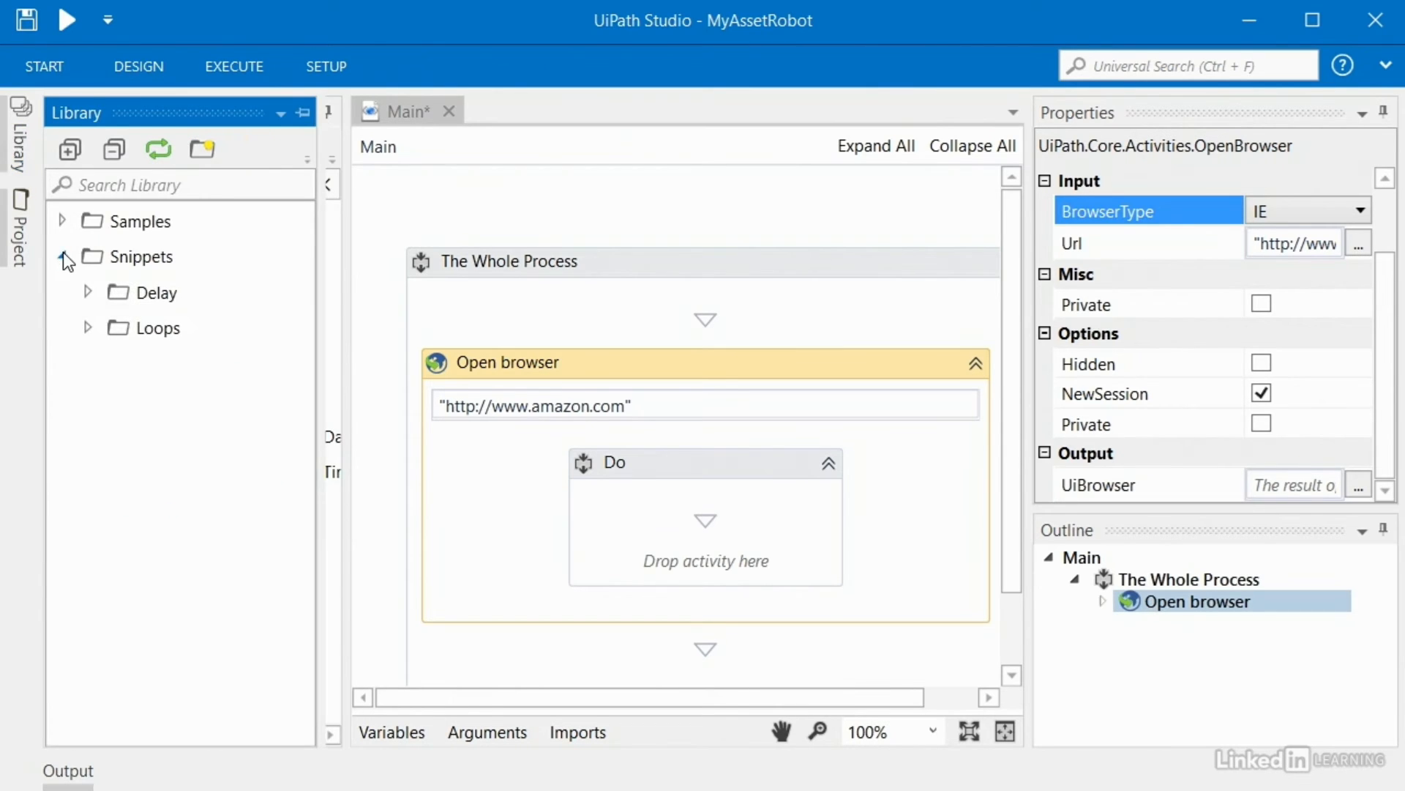
click(88, 292)
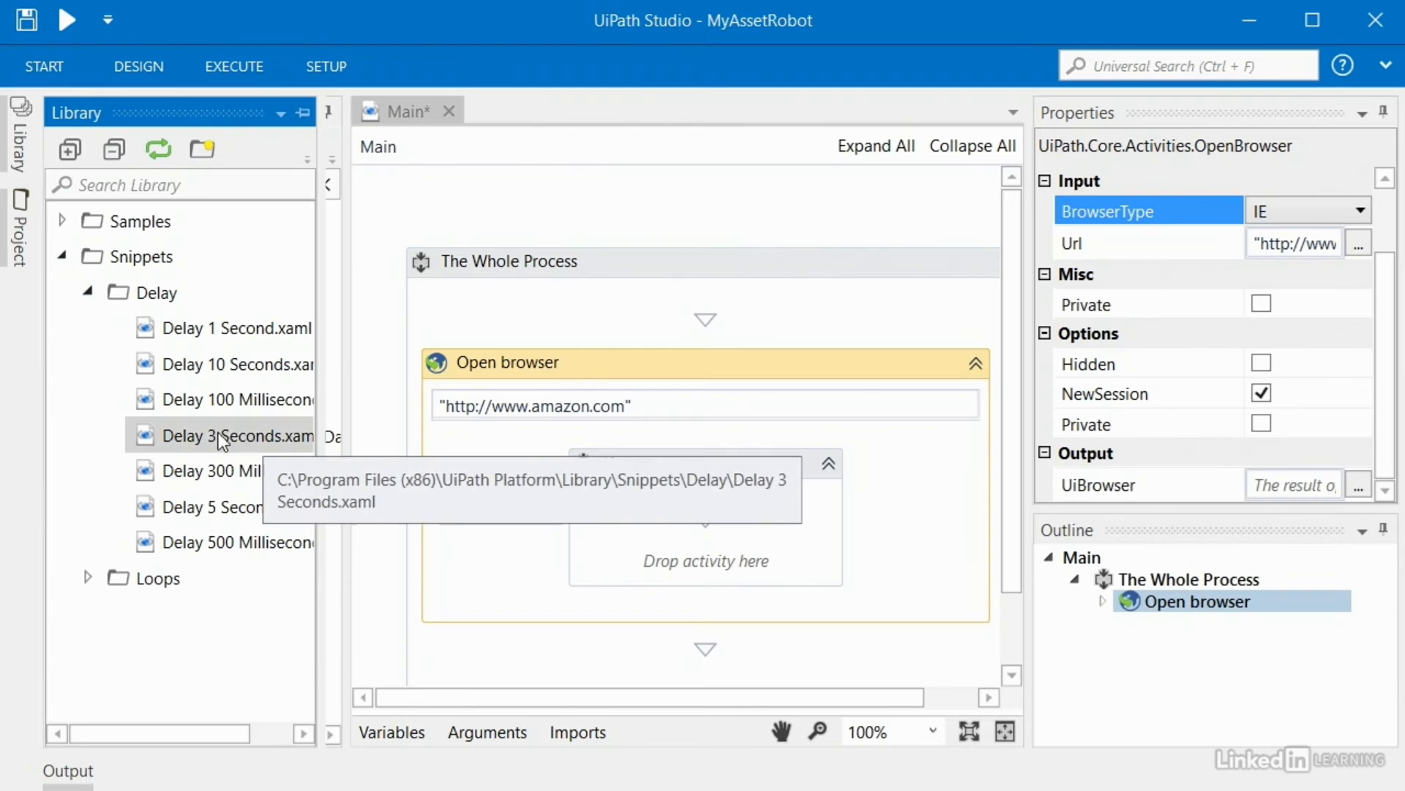
click(139, 441)
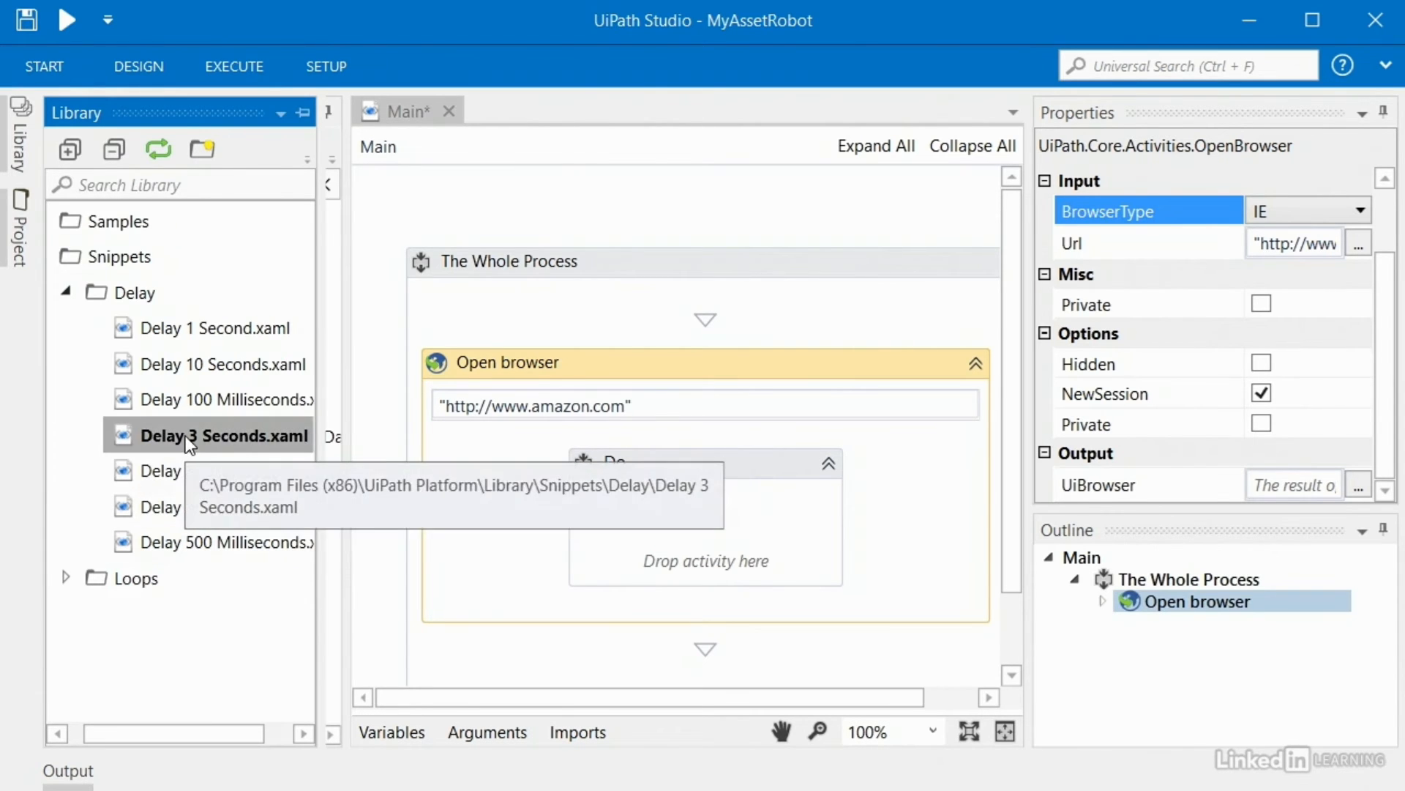
drag(185, 437, 700, 540)
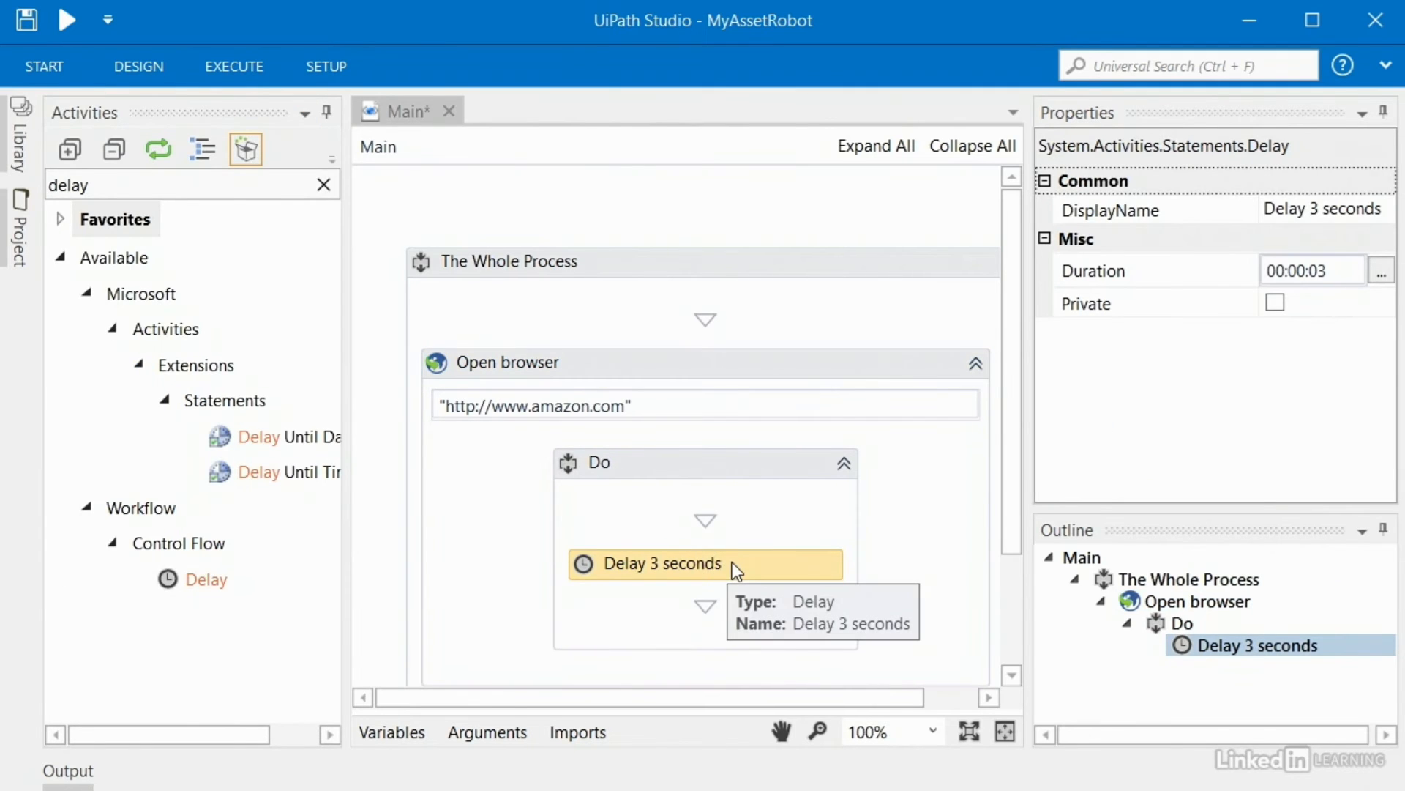
Step: Change the delay's Duration to 00:00:05
click(1331, 273)
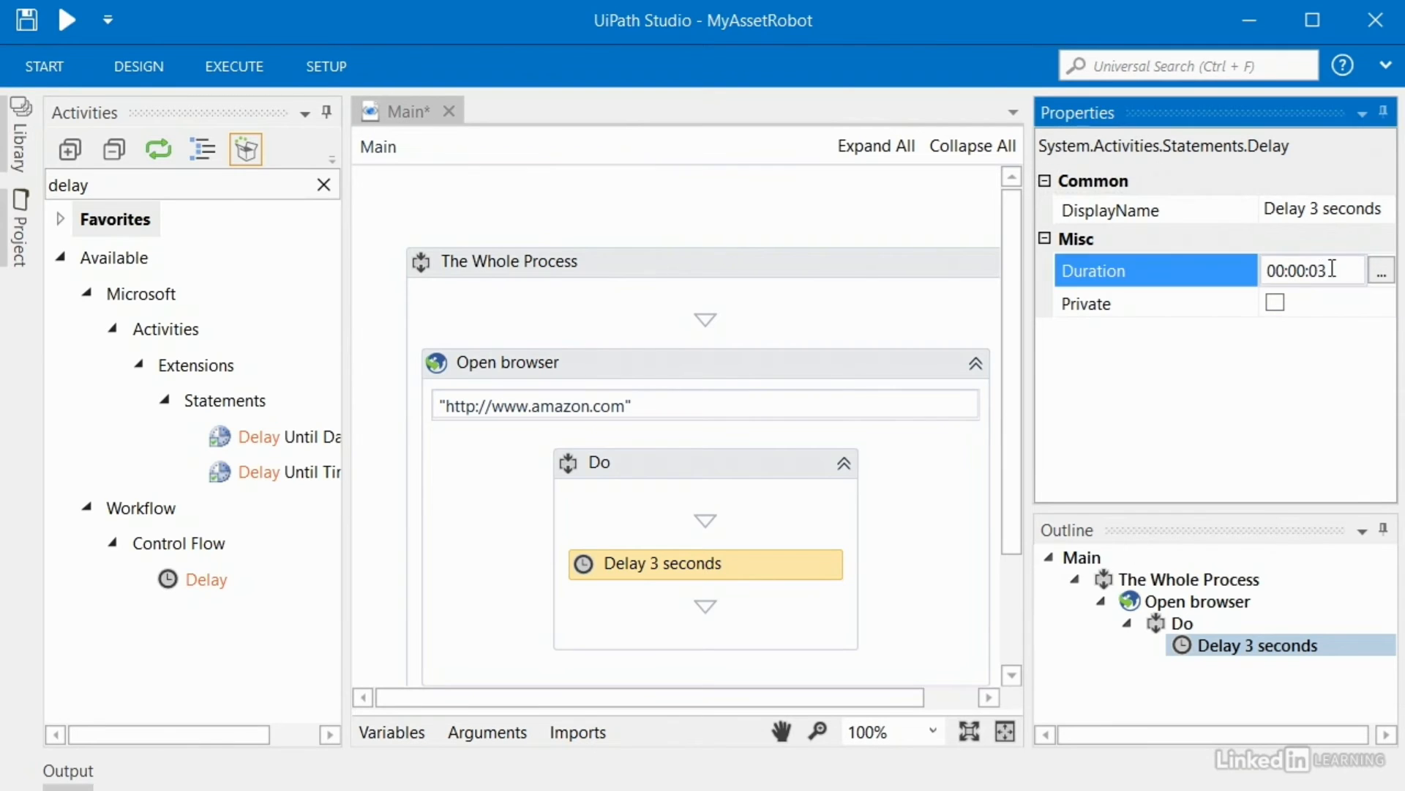
key(BackSpace)
text(5)
click(1316, 362)
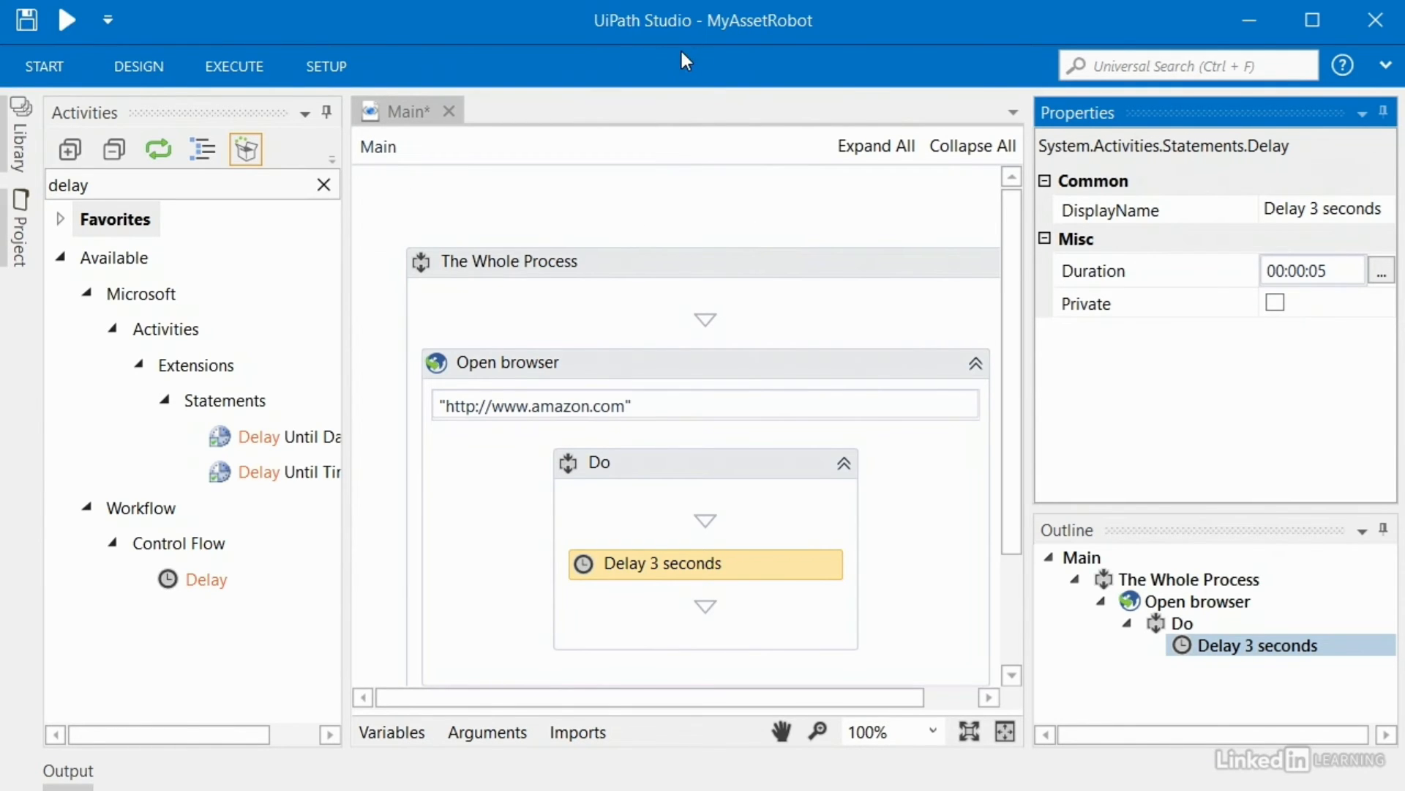
click(852, 388)
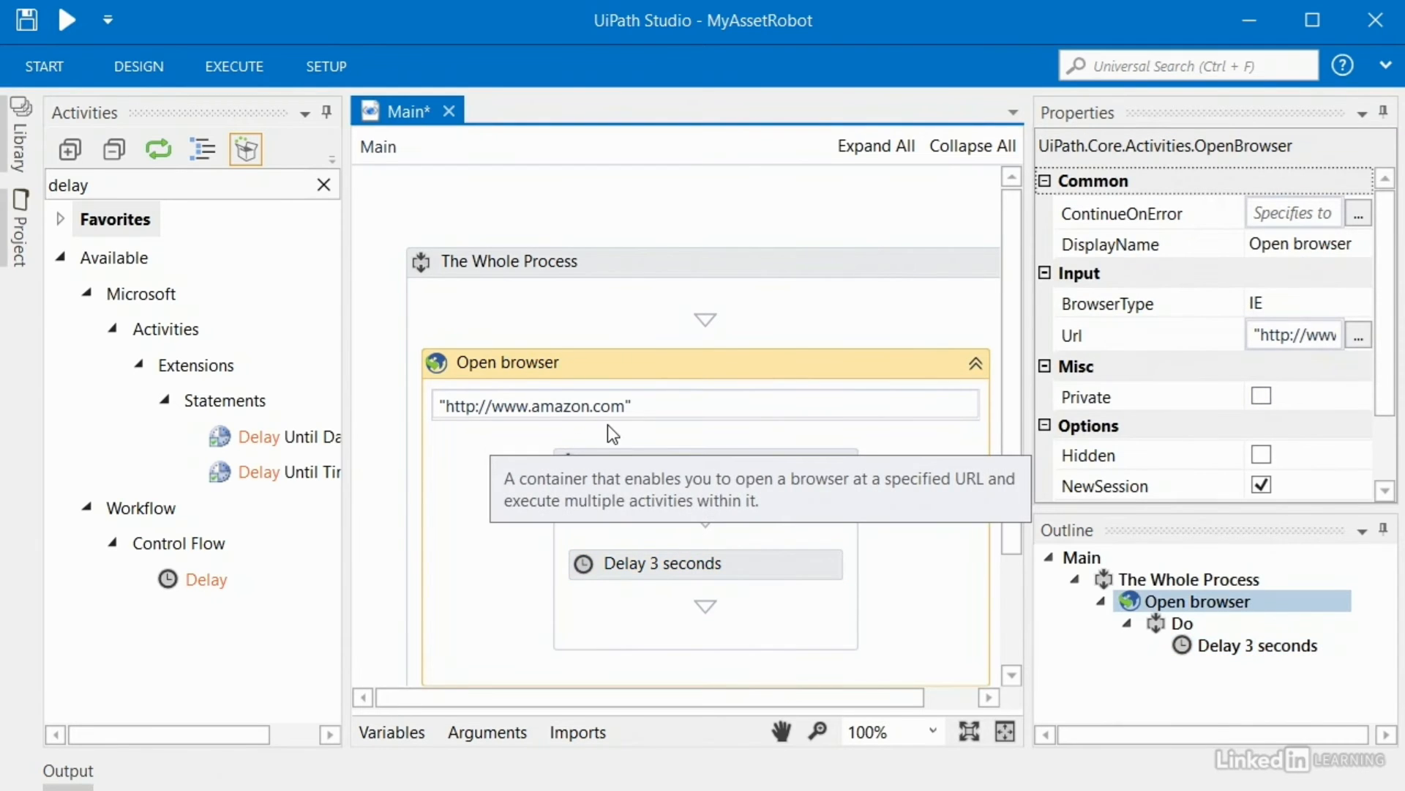
Step: Run the workflow, confirm Amazon opens in Internet Explorer, then close that IE window
click(68, 22)
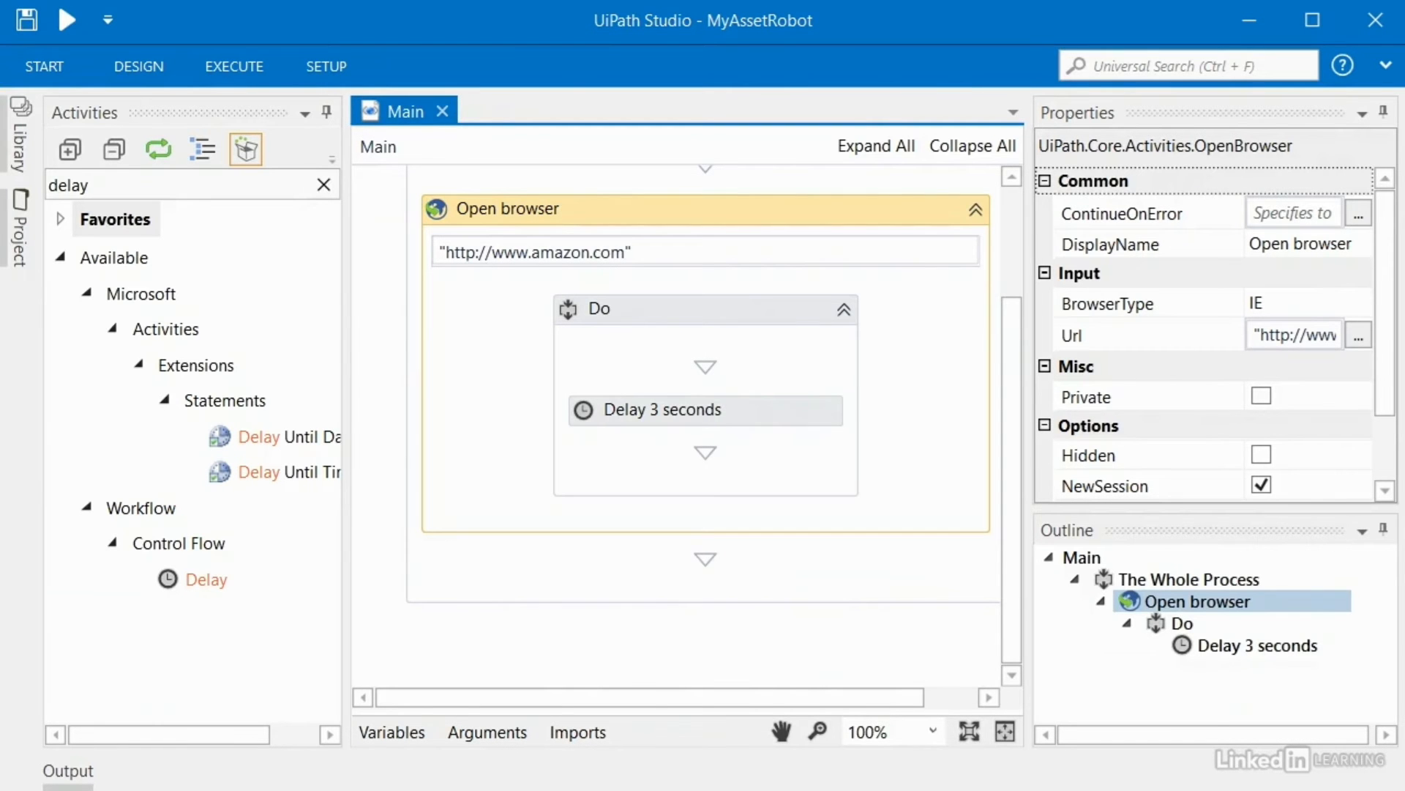
click(1247, 22)
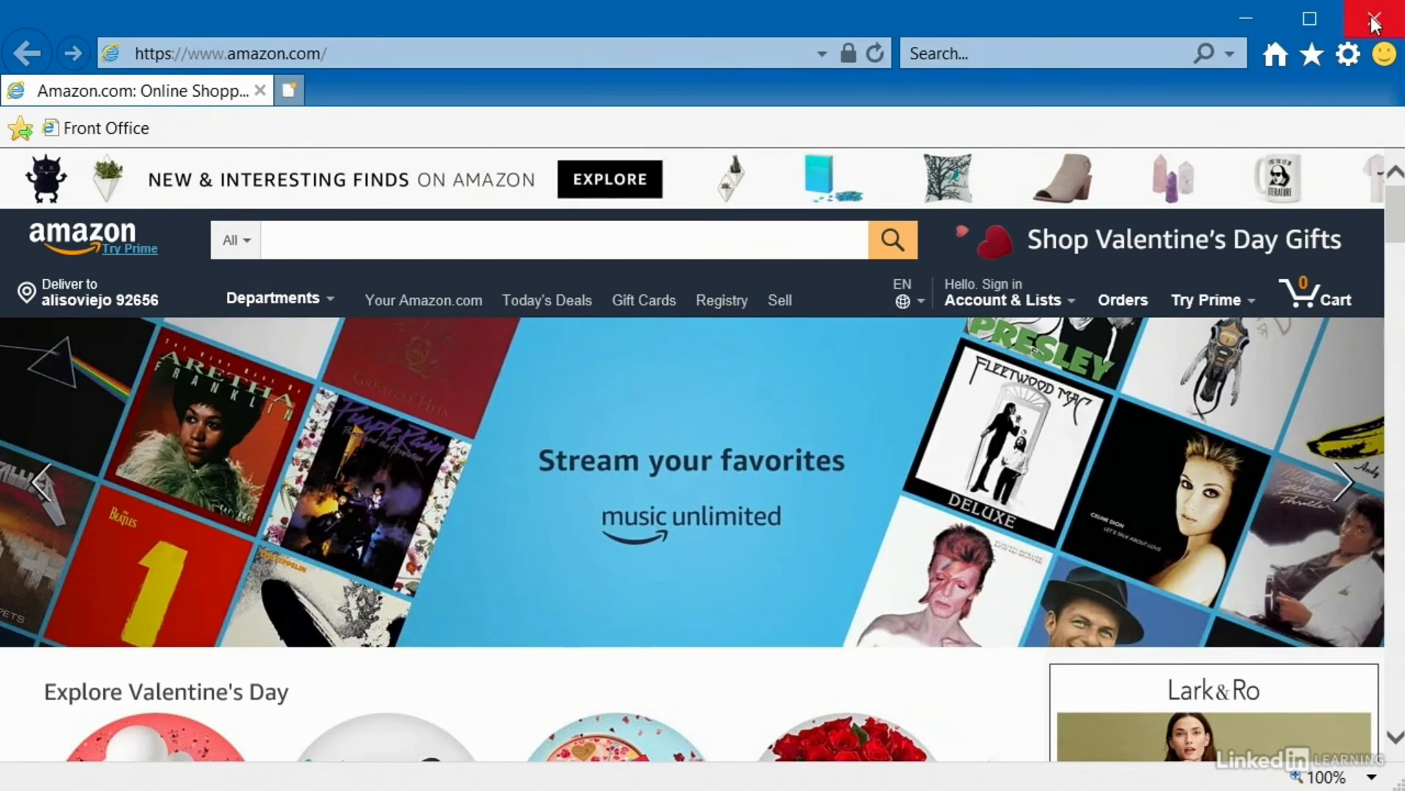
click(1373, 24)
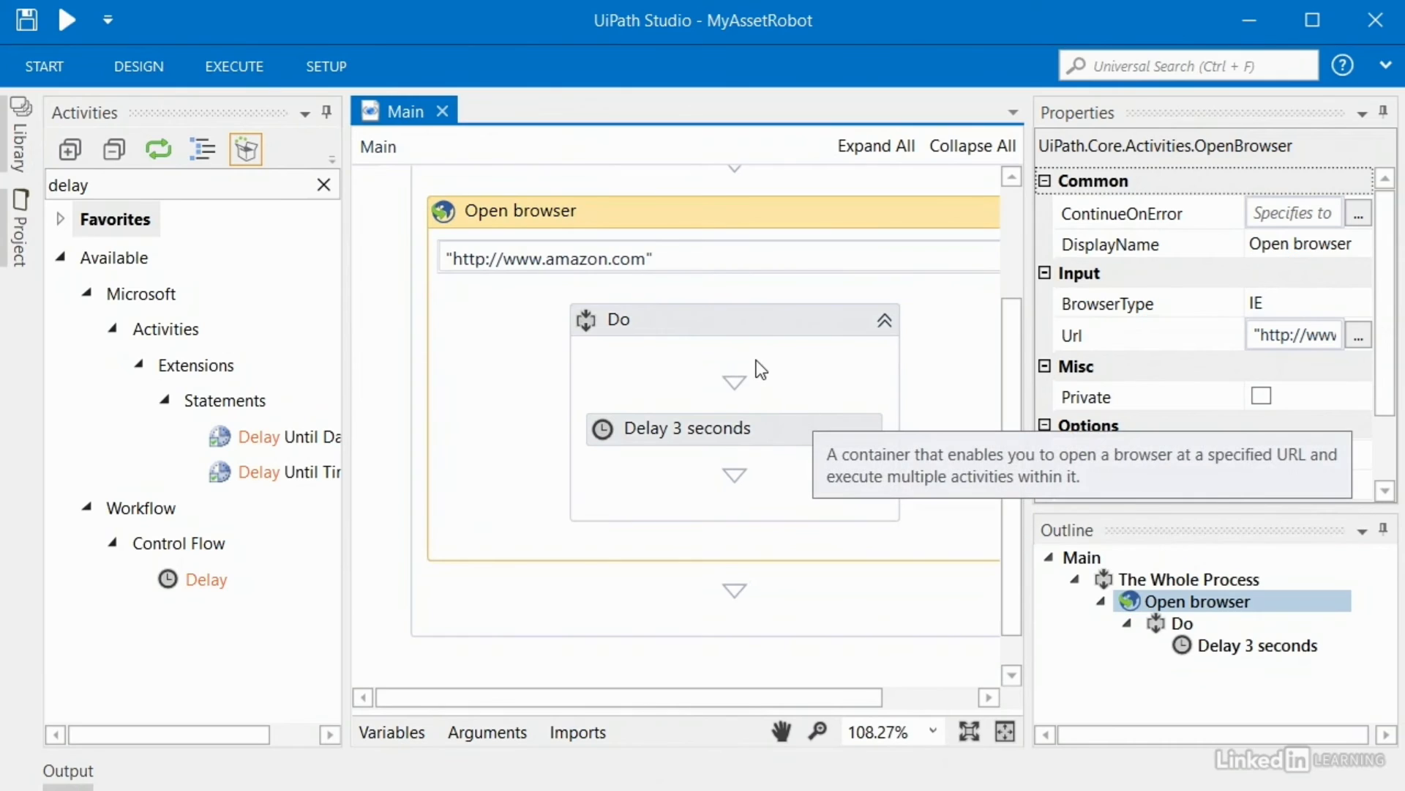
scroll(757, 358, down, 3)
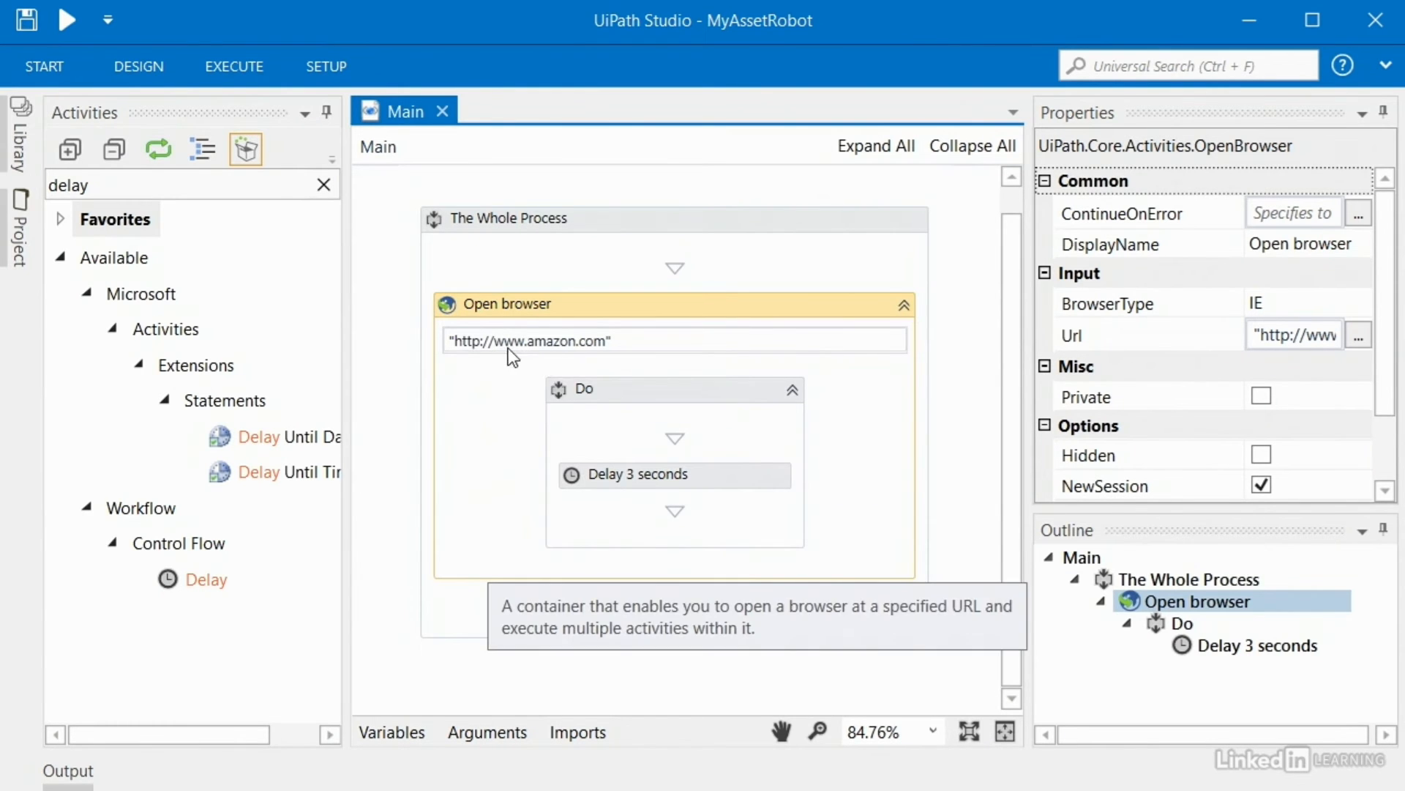
click(331, 73)
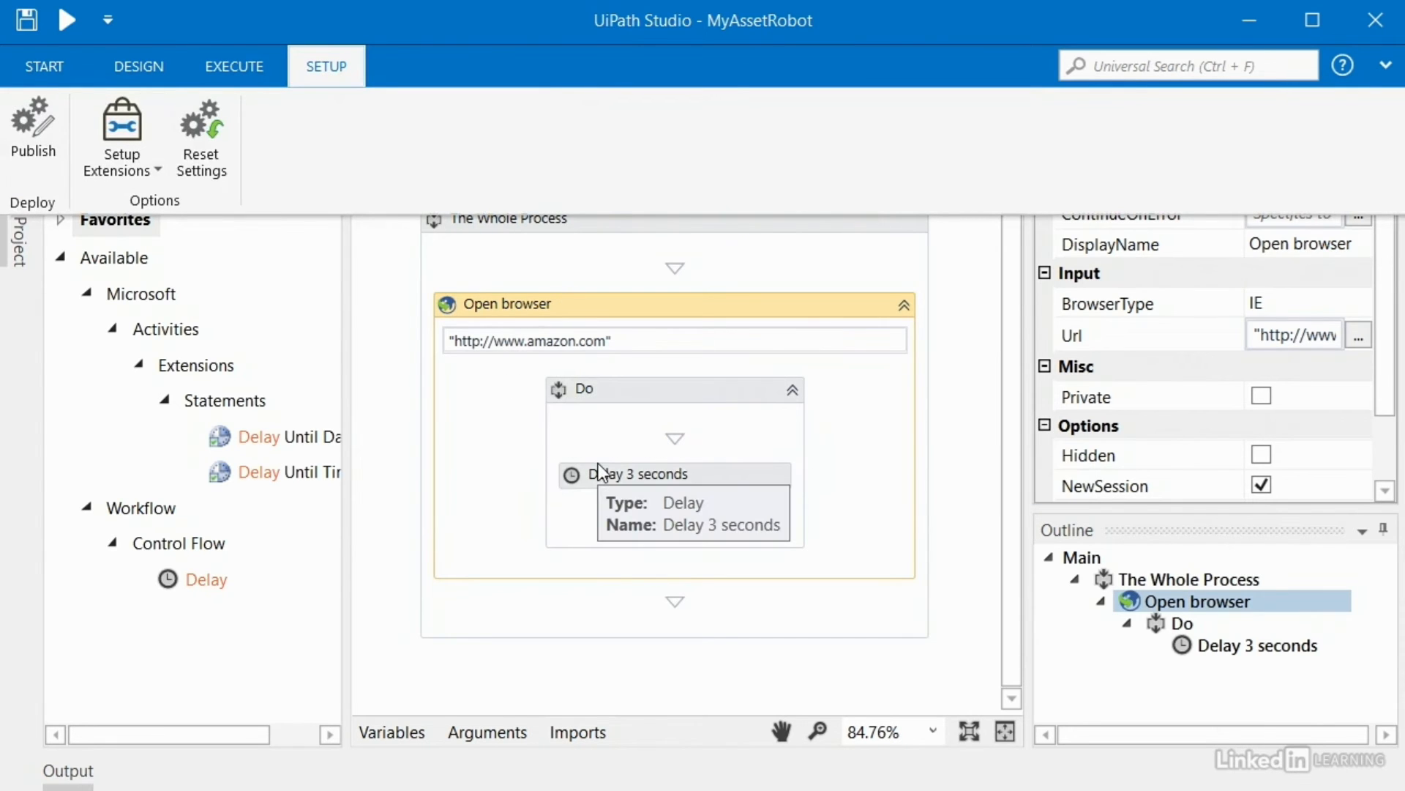
click(385, 407)
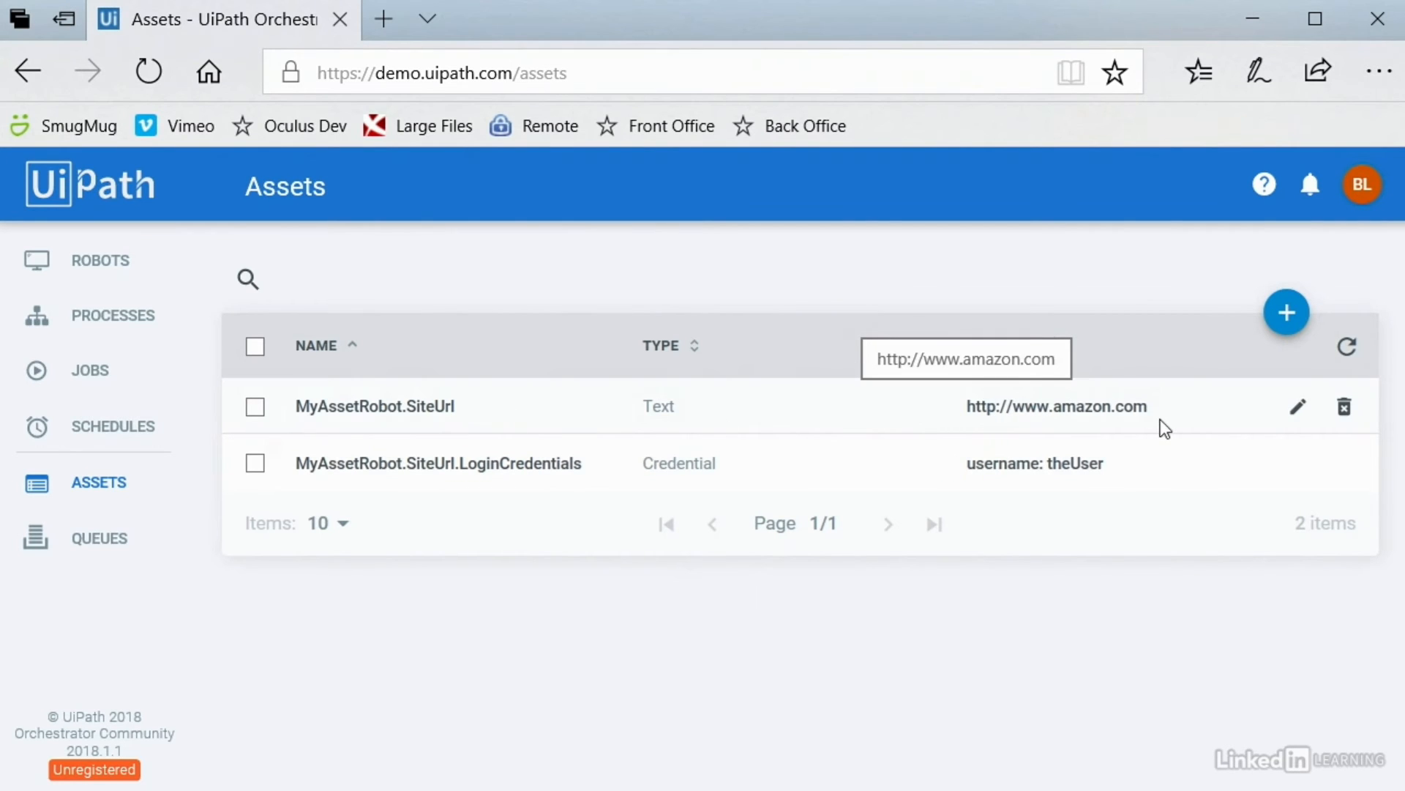
click(1298, 417)
drag(593, 399, 382, 400)
click(480, 401)
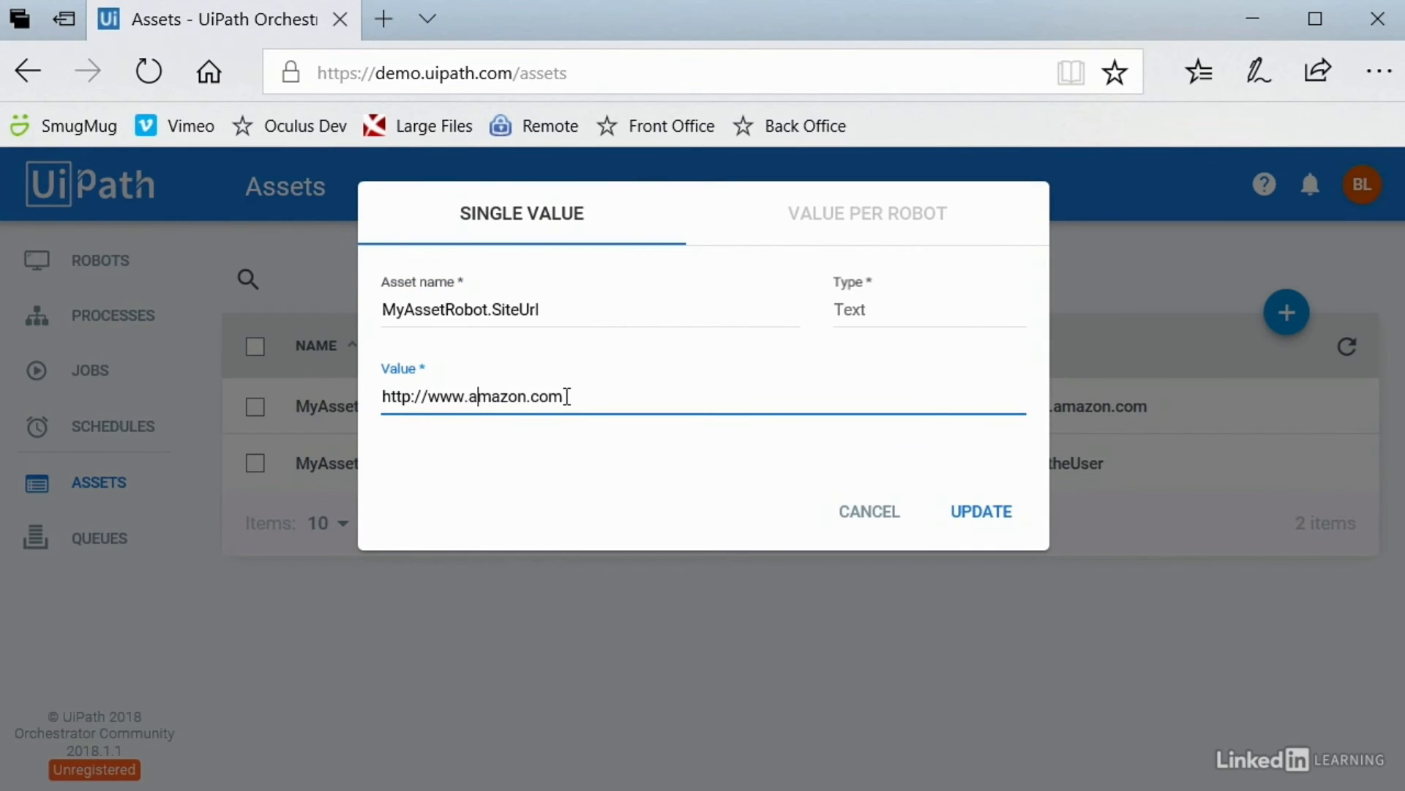
click(855, 512)
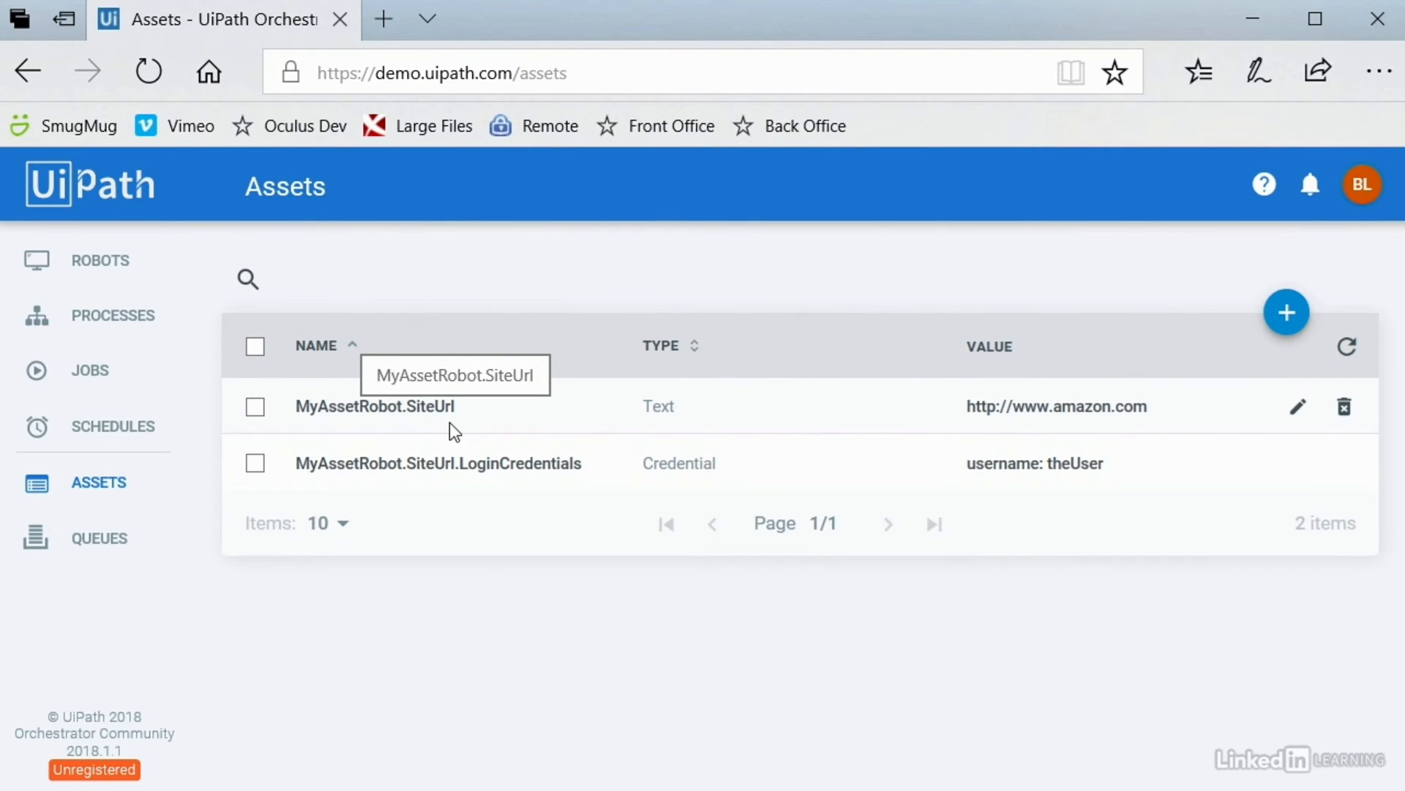
Step: Back in Studio, add a Sequence to The Whole Process above Open browser
click(1246, 25)
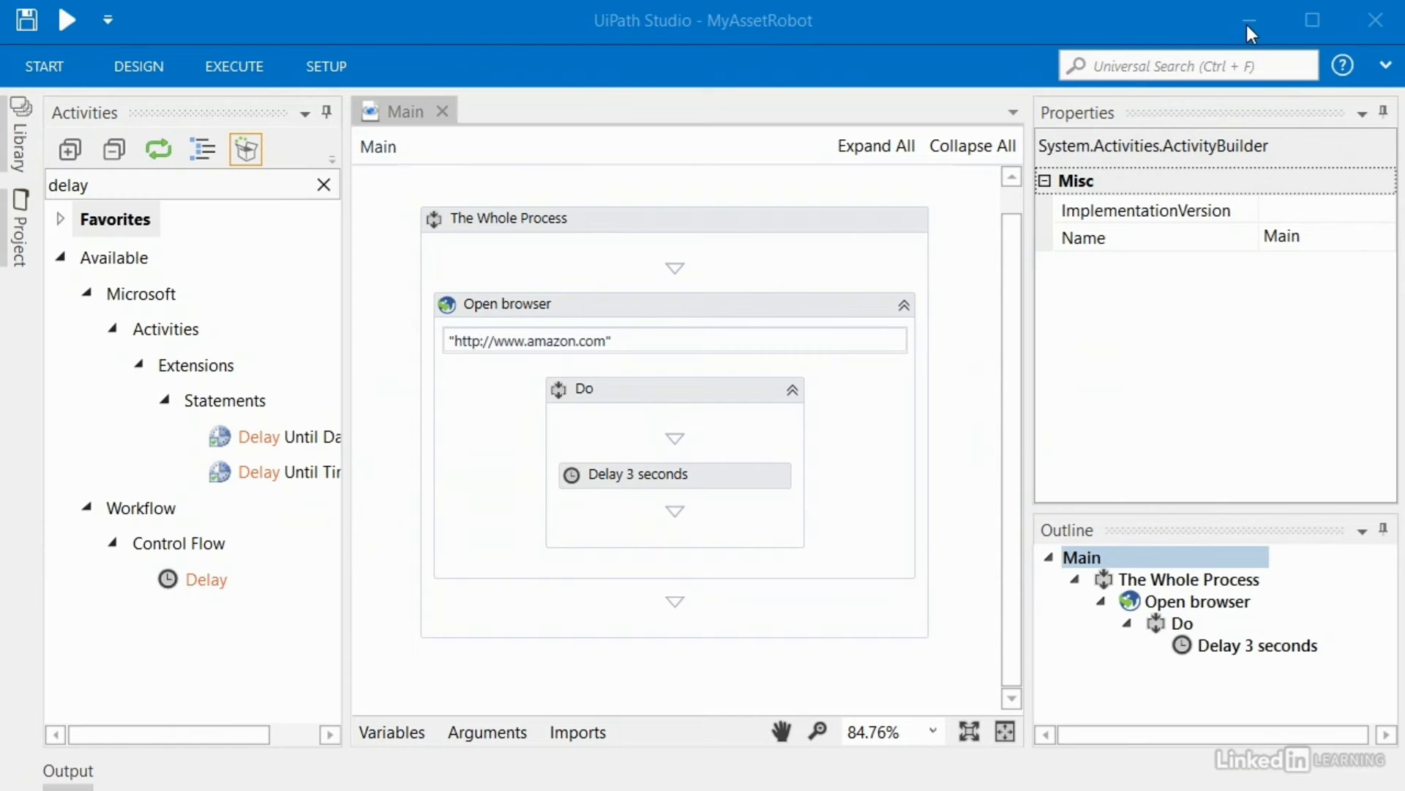
click(625, 230)
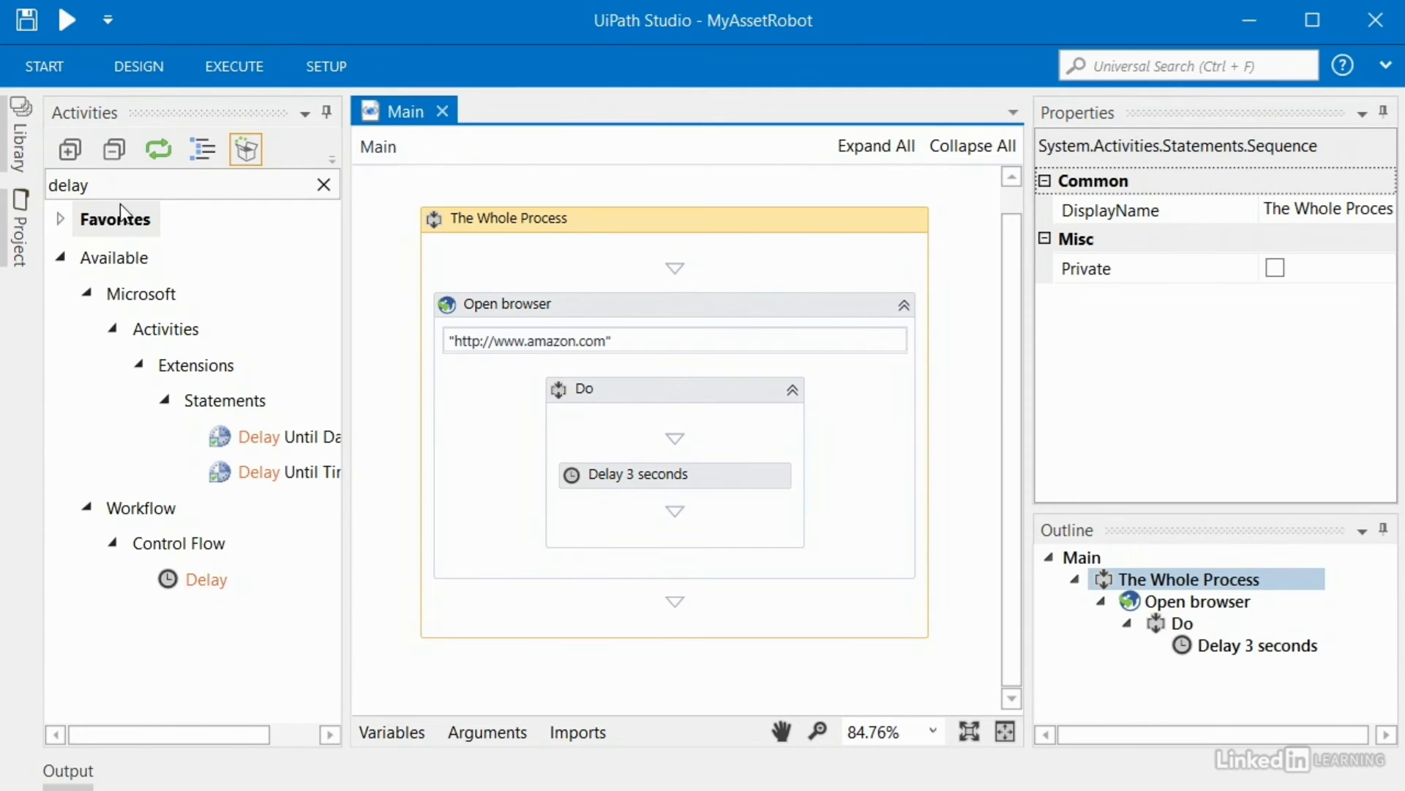
drag(110, 186, 2, 178)
text(seq)
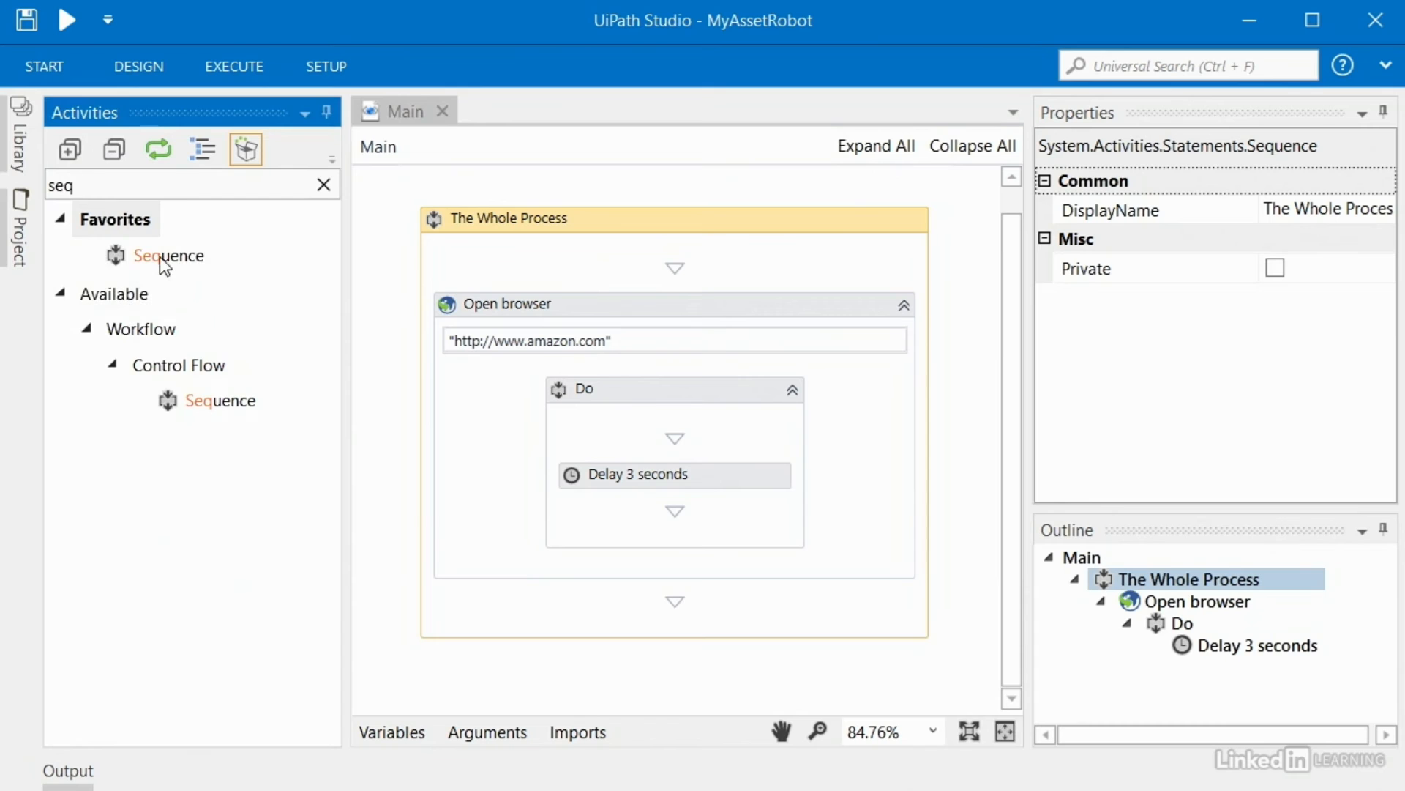
click(159, 256)
drag(160, 258, 596, 276)
Step: Add a second Sequence and name the two sequences 'Setup' and 'Do the work'
drag(167, 268, 674, 317)
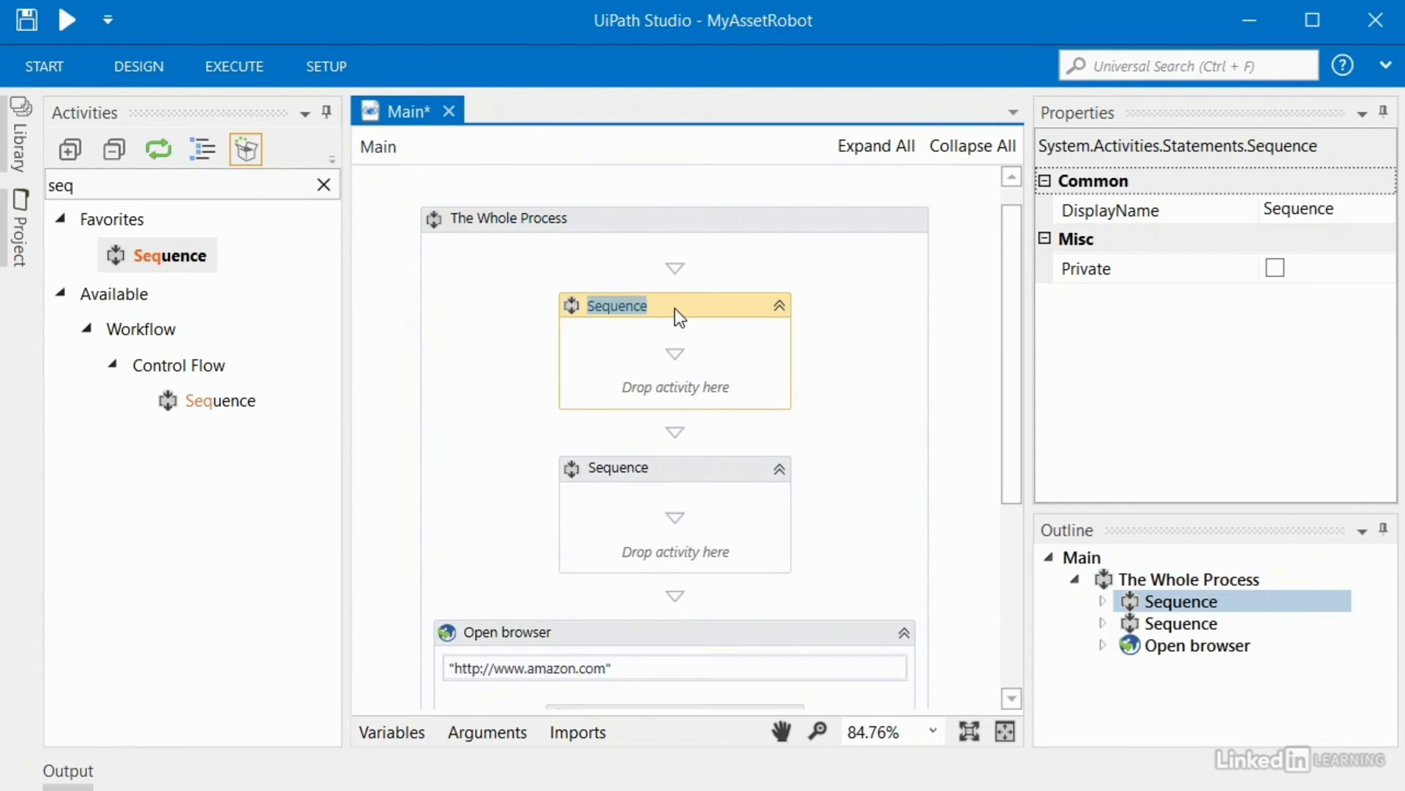
text(Setup)
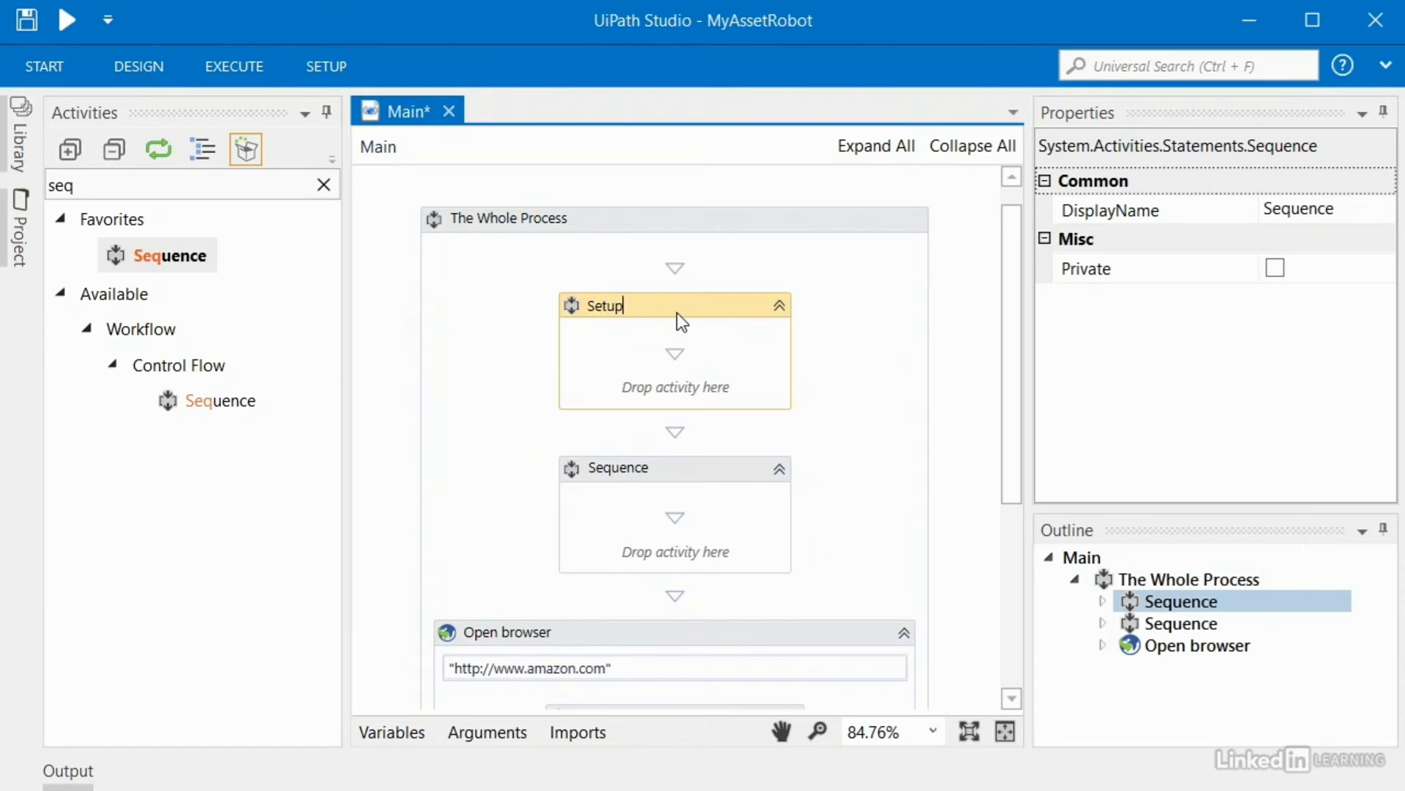
click(590, 469)
click(591, 471)
text(Do the work)
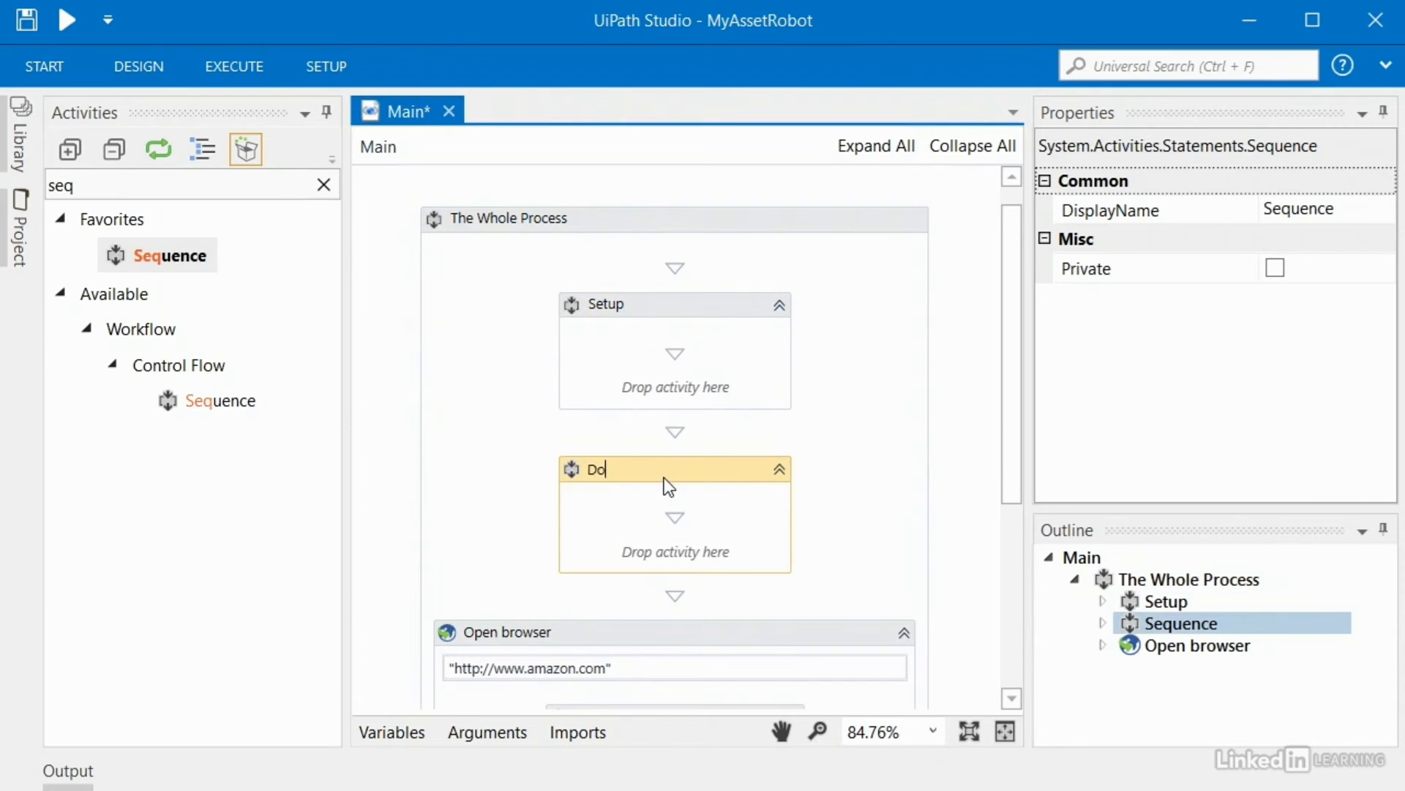
click(1012, 368)
Step: Move the Open browser activity into the Do the work sequence
drag(1012, 367, 1021, 498)
click(578, 362)
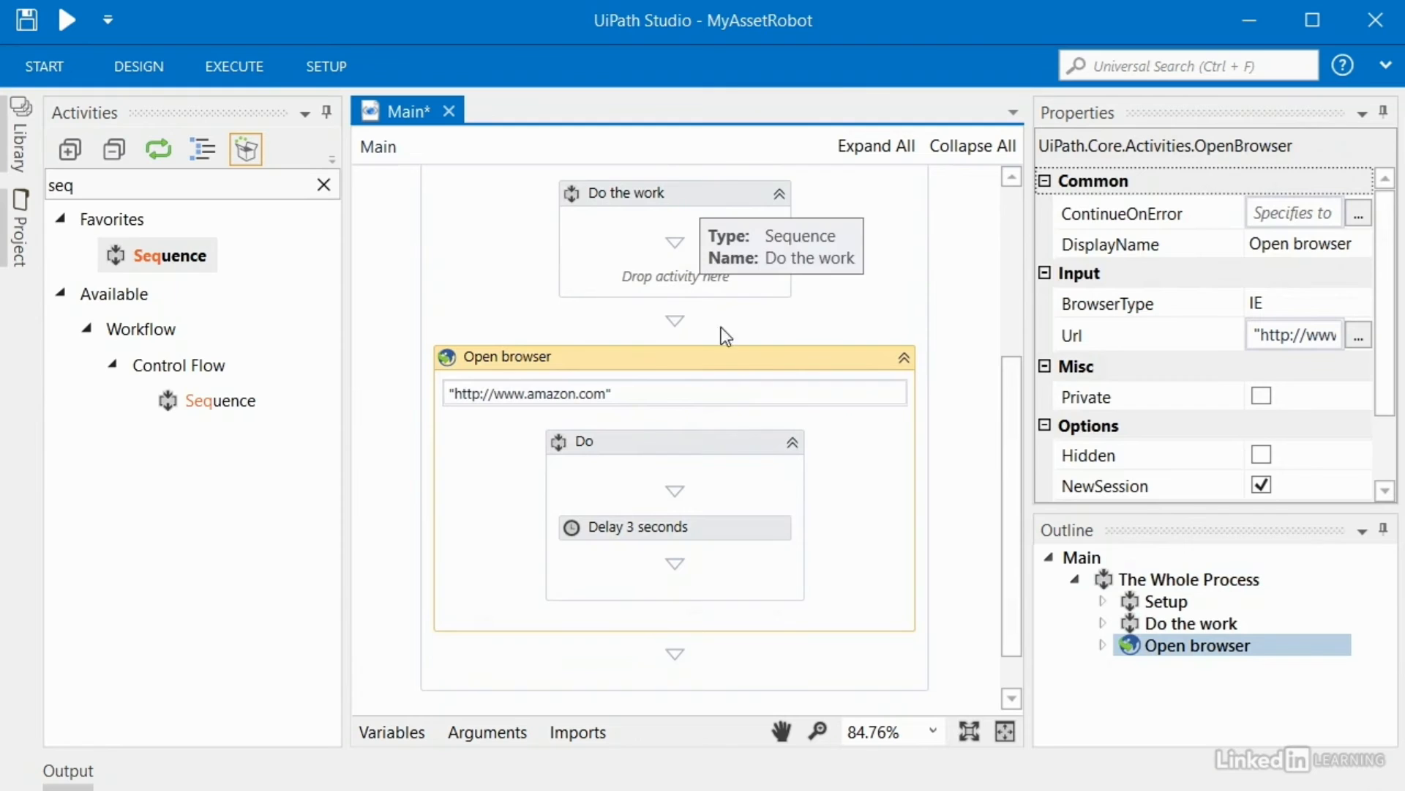
drag(732, 362, 714, 253)
scroll(911, 560, up, 3)
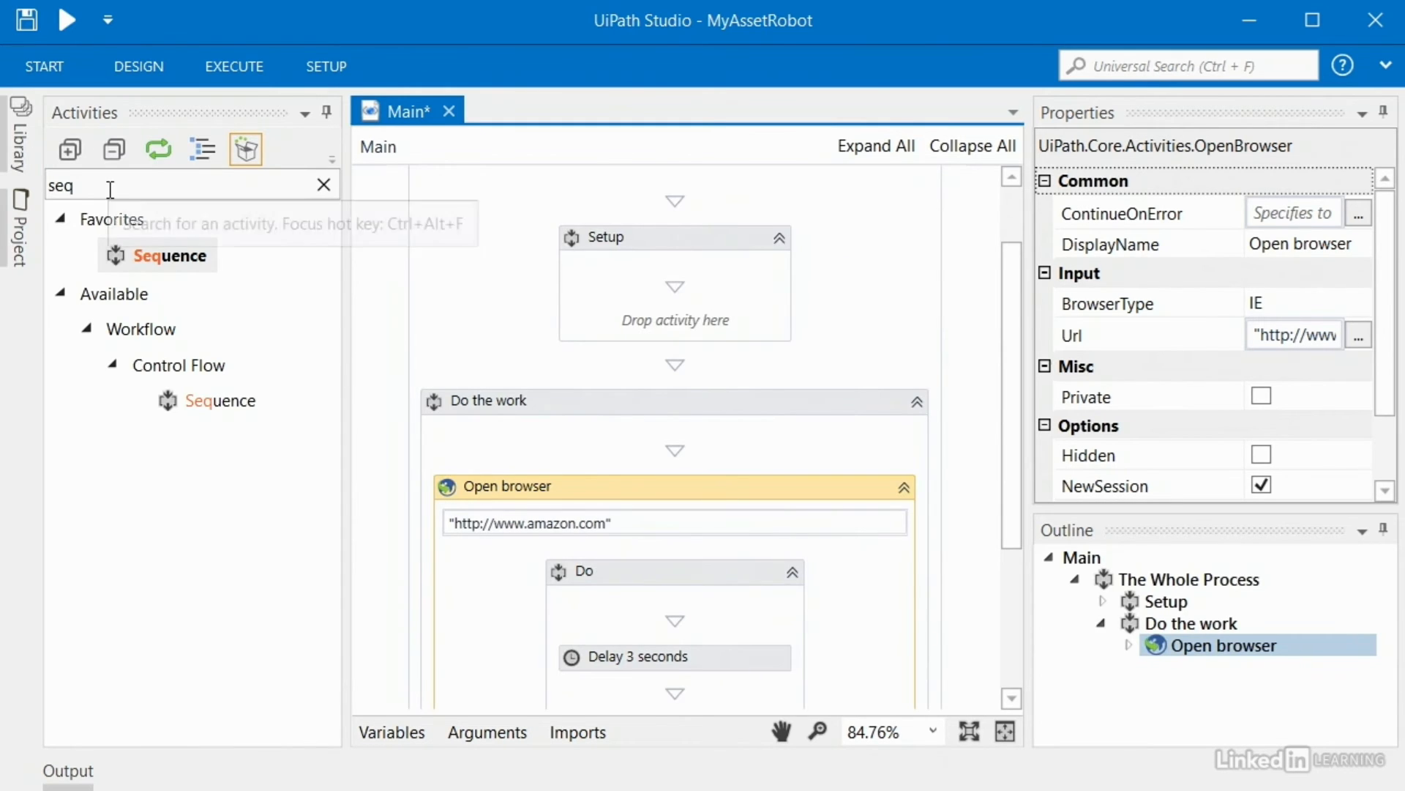
Step: Add a Get Asset activity to the Setup sequence with TimeoutMS set to 3000
click(88, 187)
double_click(125, 187)
text(assets)
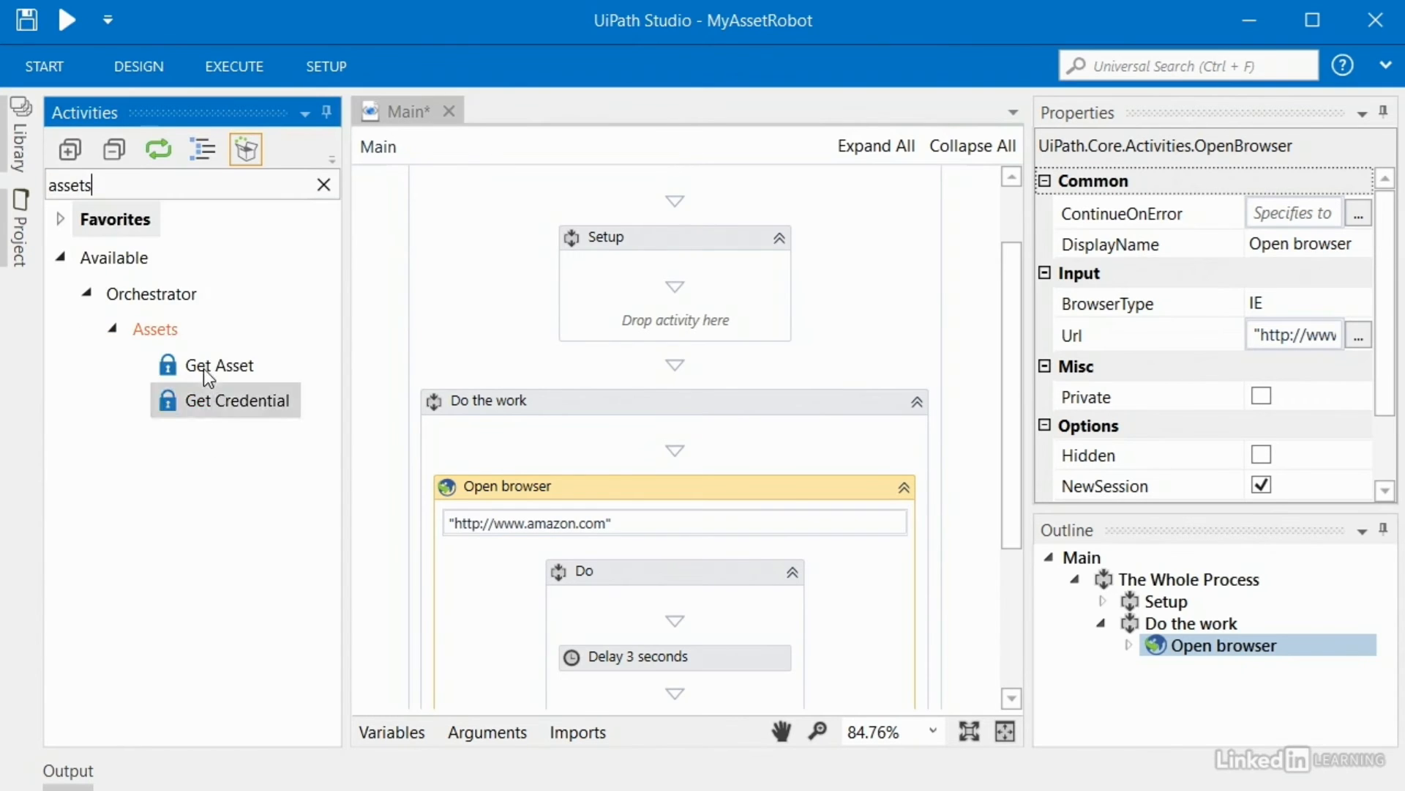
click(205, 371)
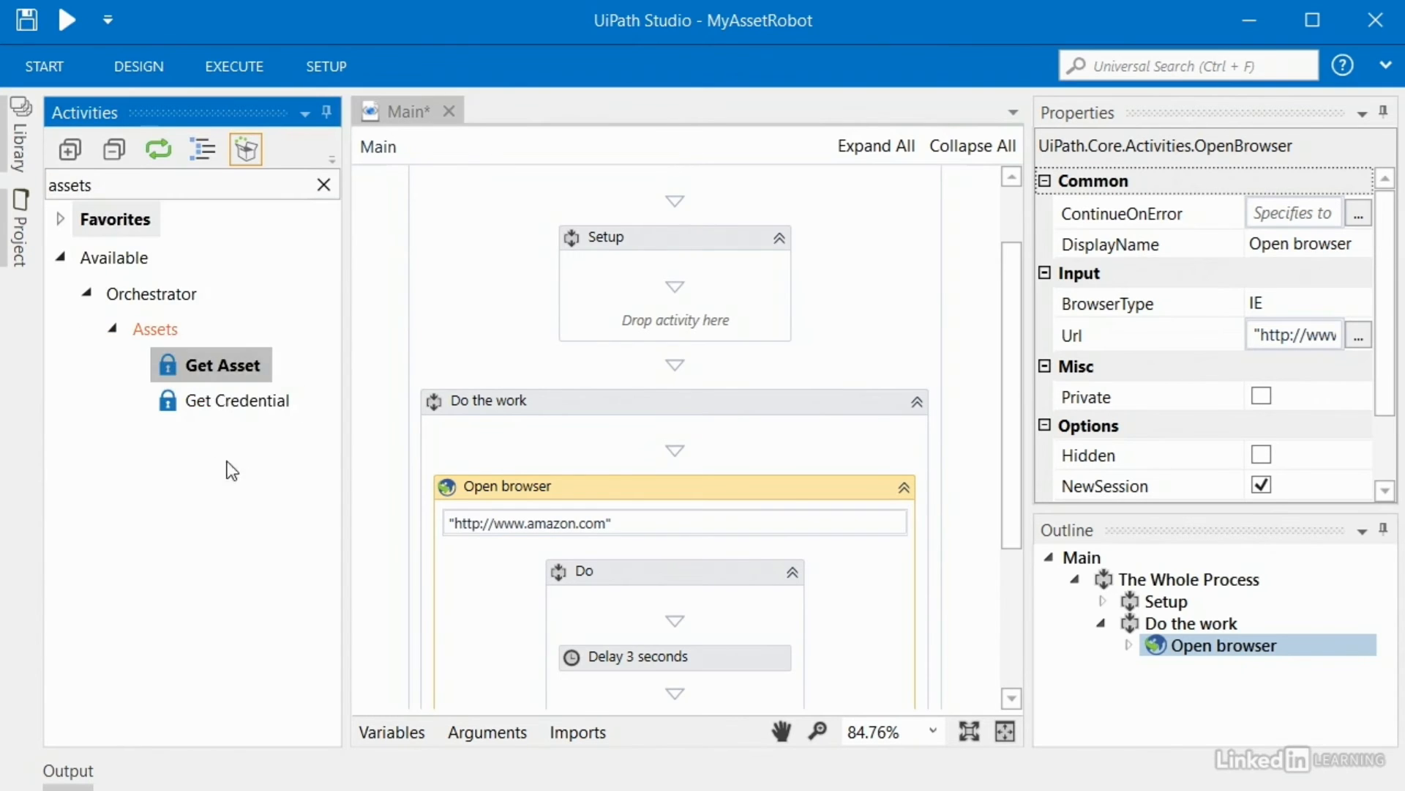
drag(201, 364, 637, 307)
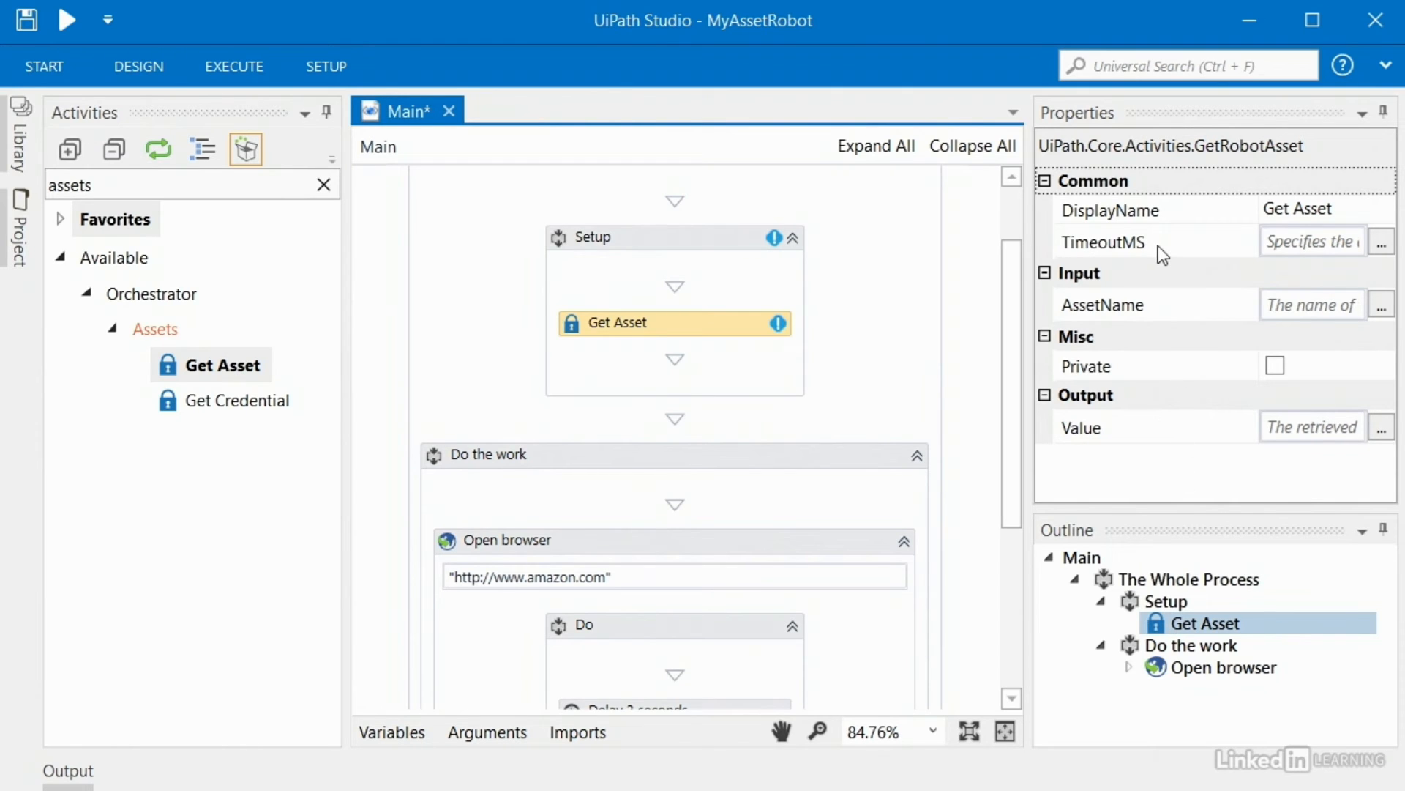
click(1279, 240)
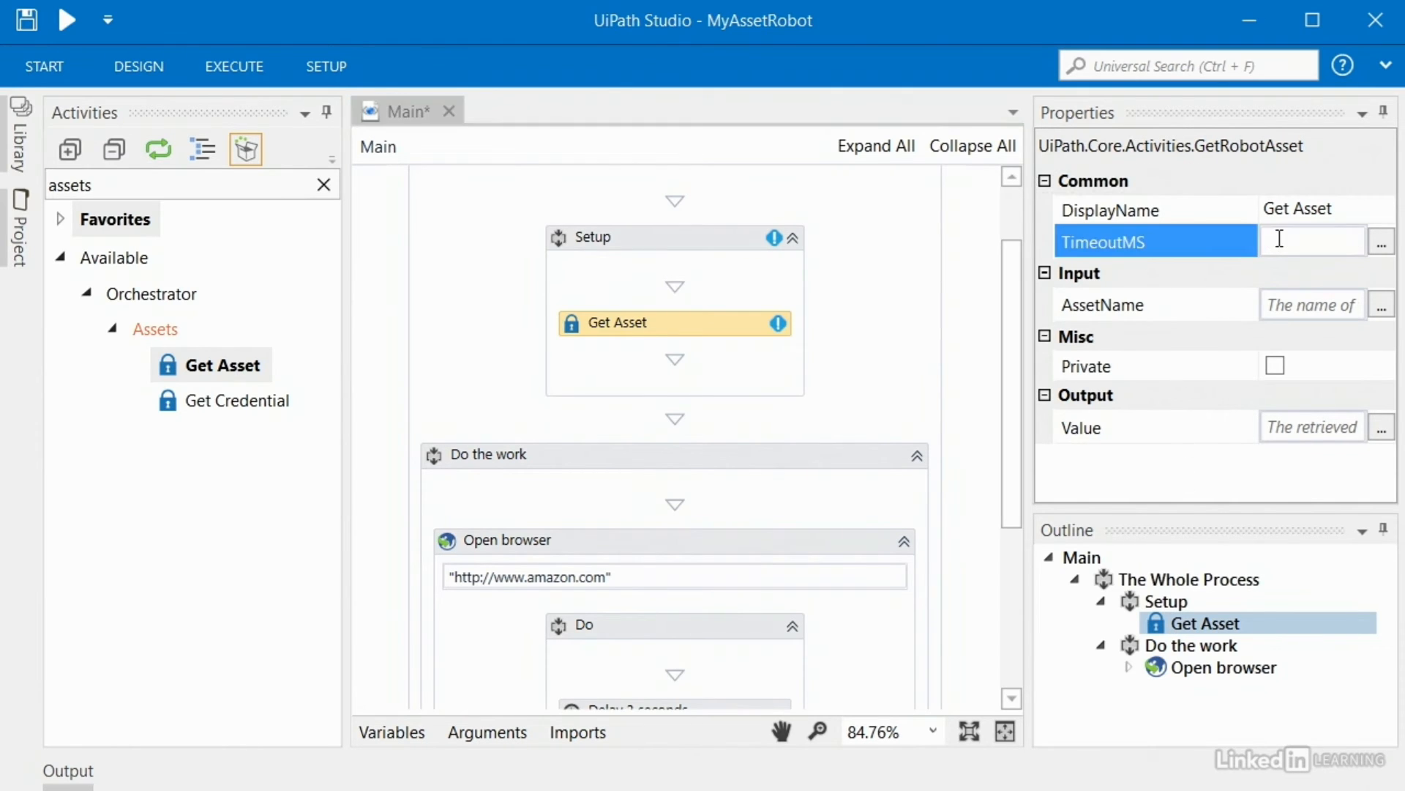
text(3000)
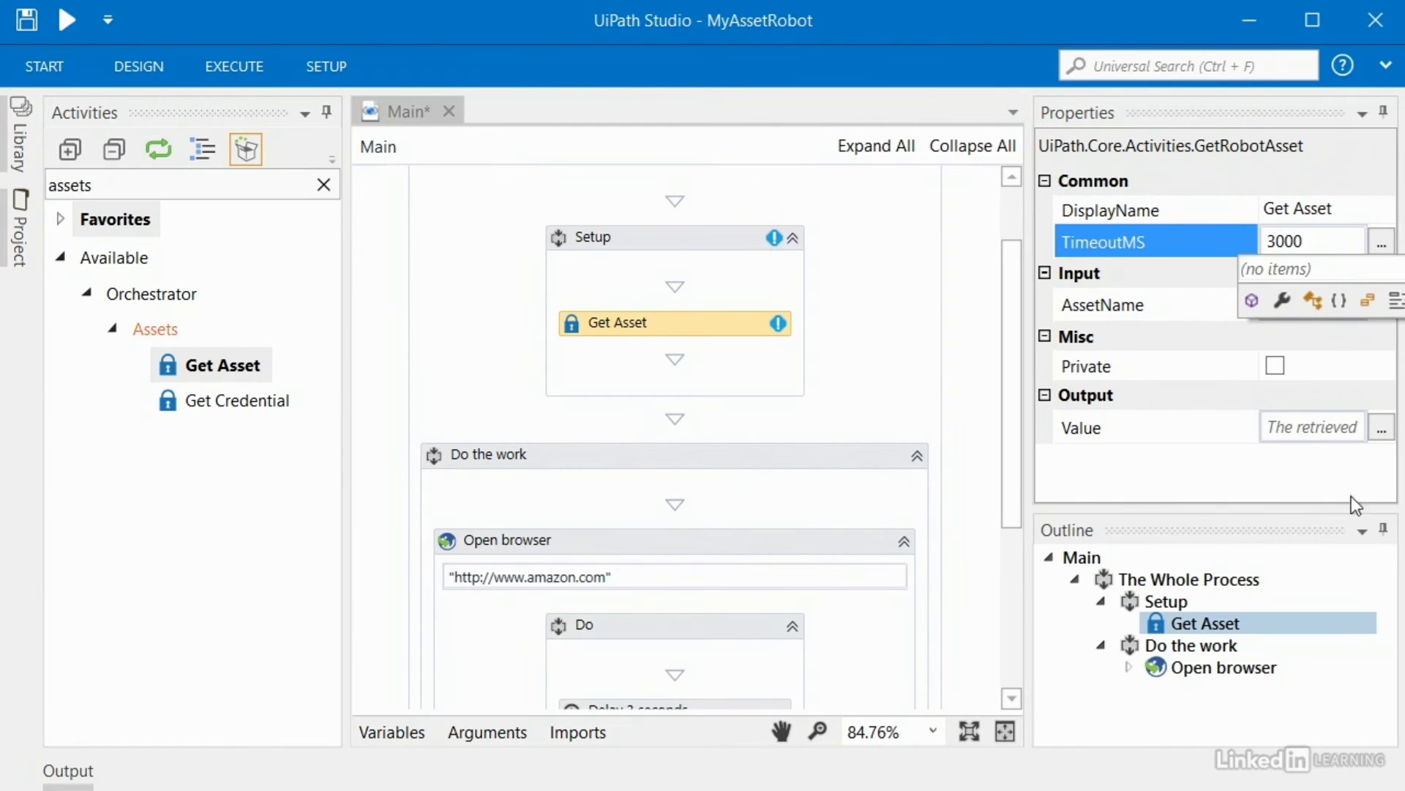
click(1221, 476)
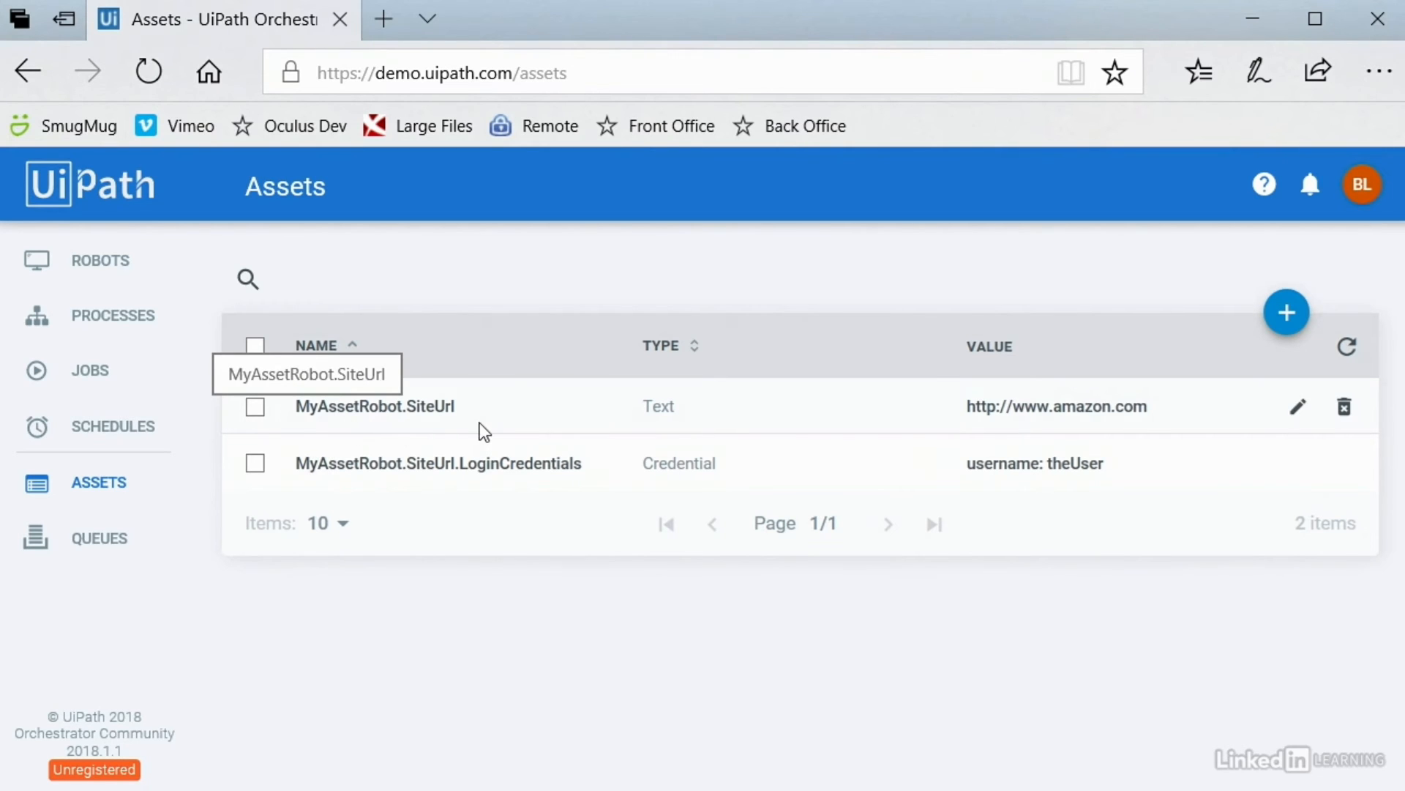
Step: Copy the MyAssetRobot.SiteUrl asset name from Orchestrator's Assets list and return to Studio
drag(481, 421, 425, 411)
click(418, 493)
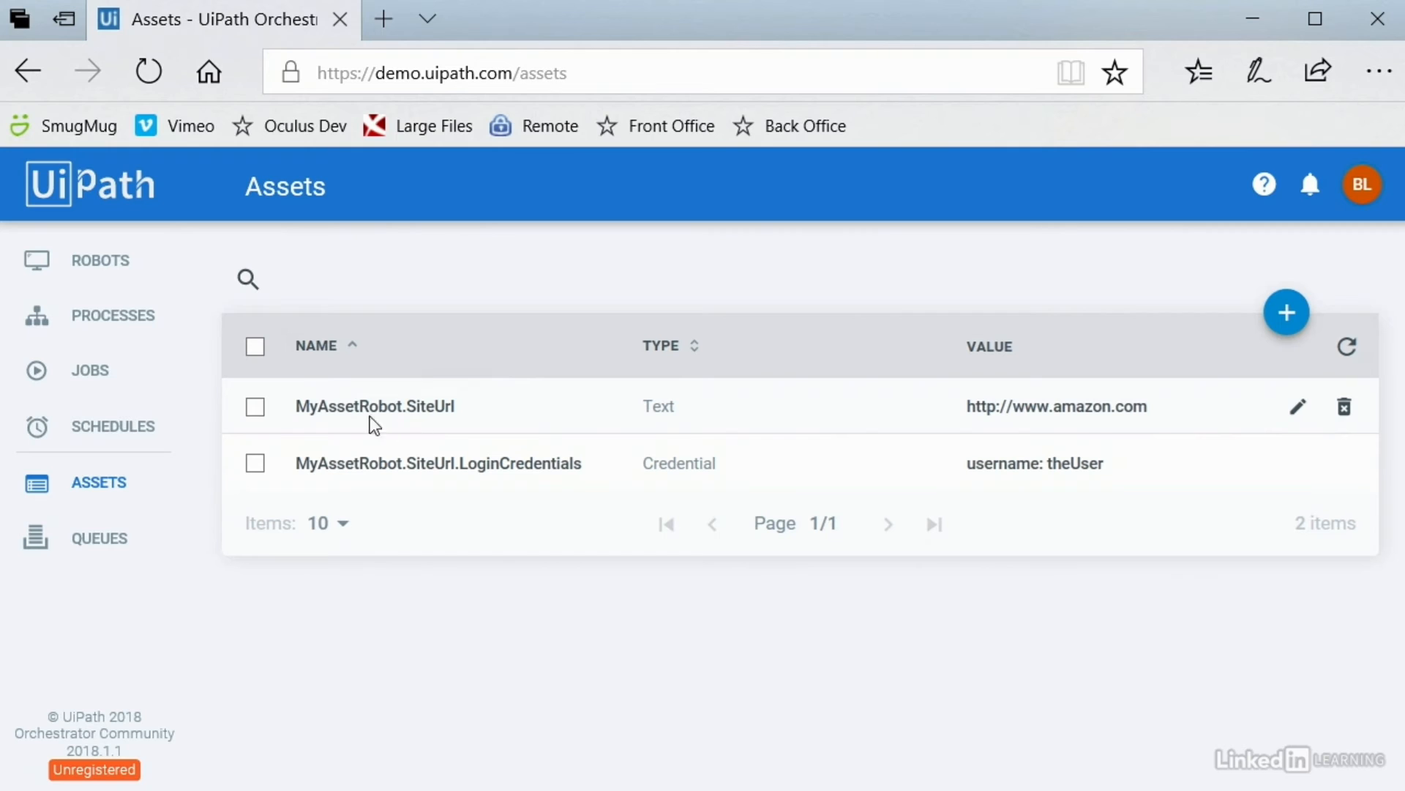
drag(300, 407, 469, 407)
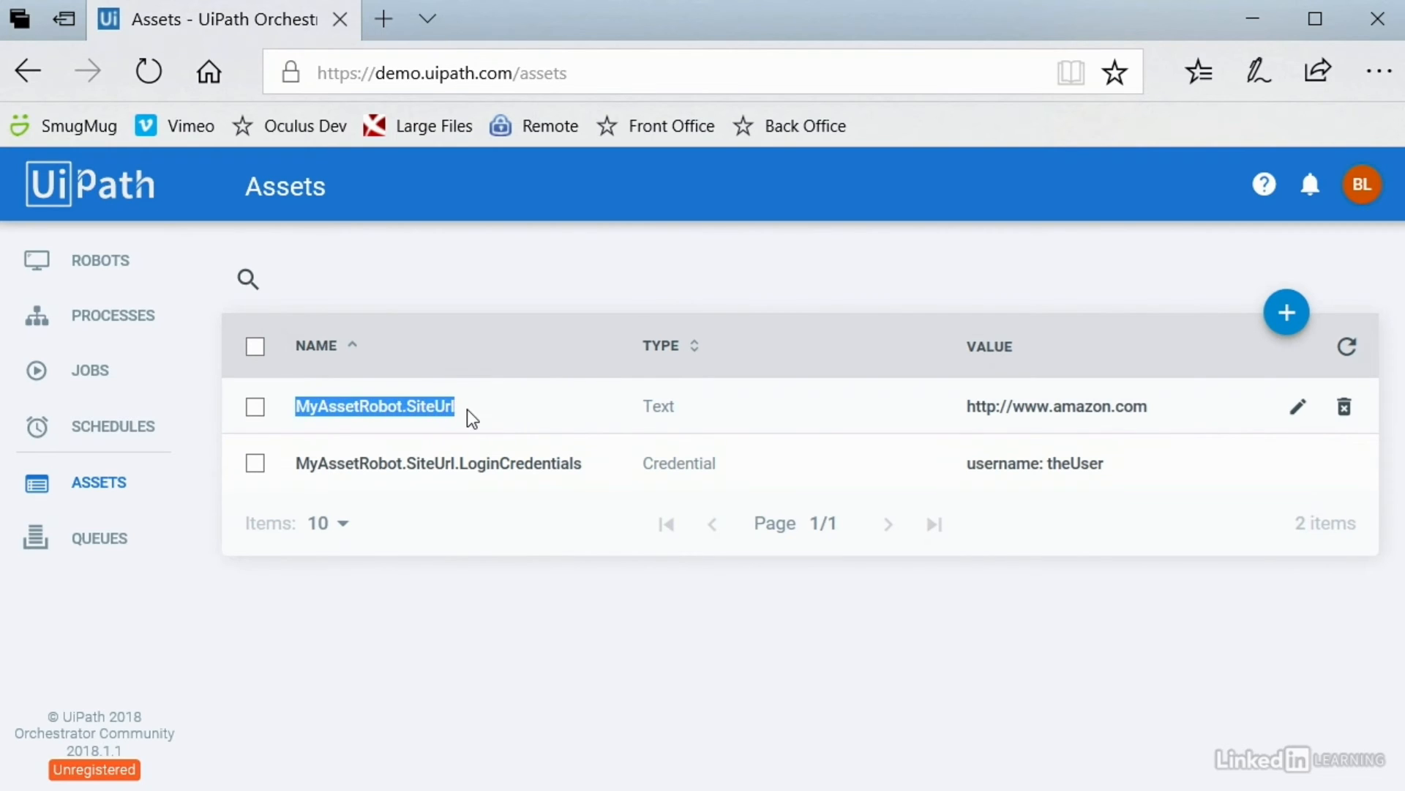
click(467, 410)
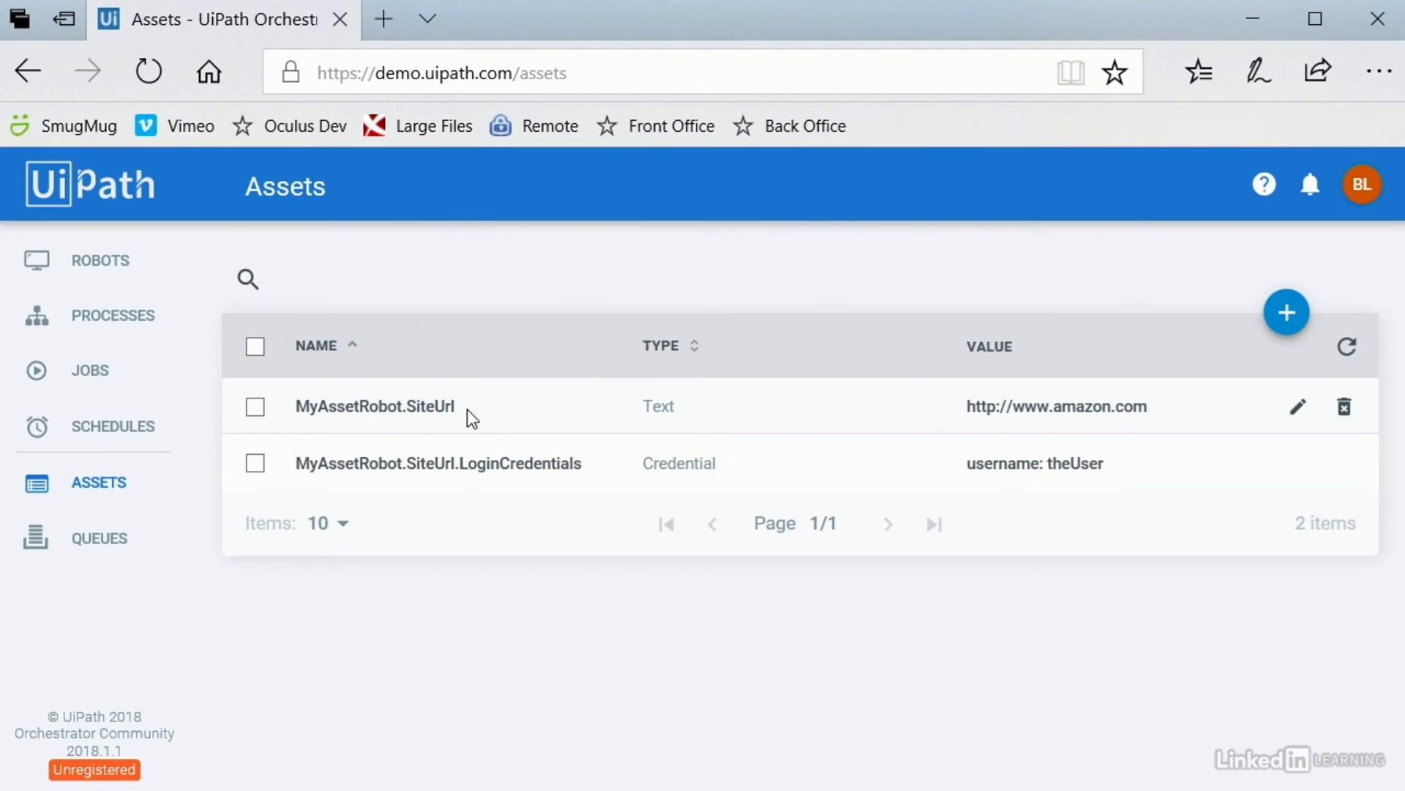
click(1244, 21)
click(1293, 305)
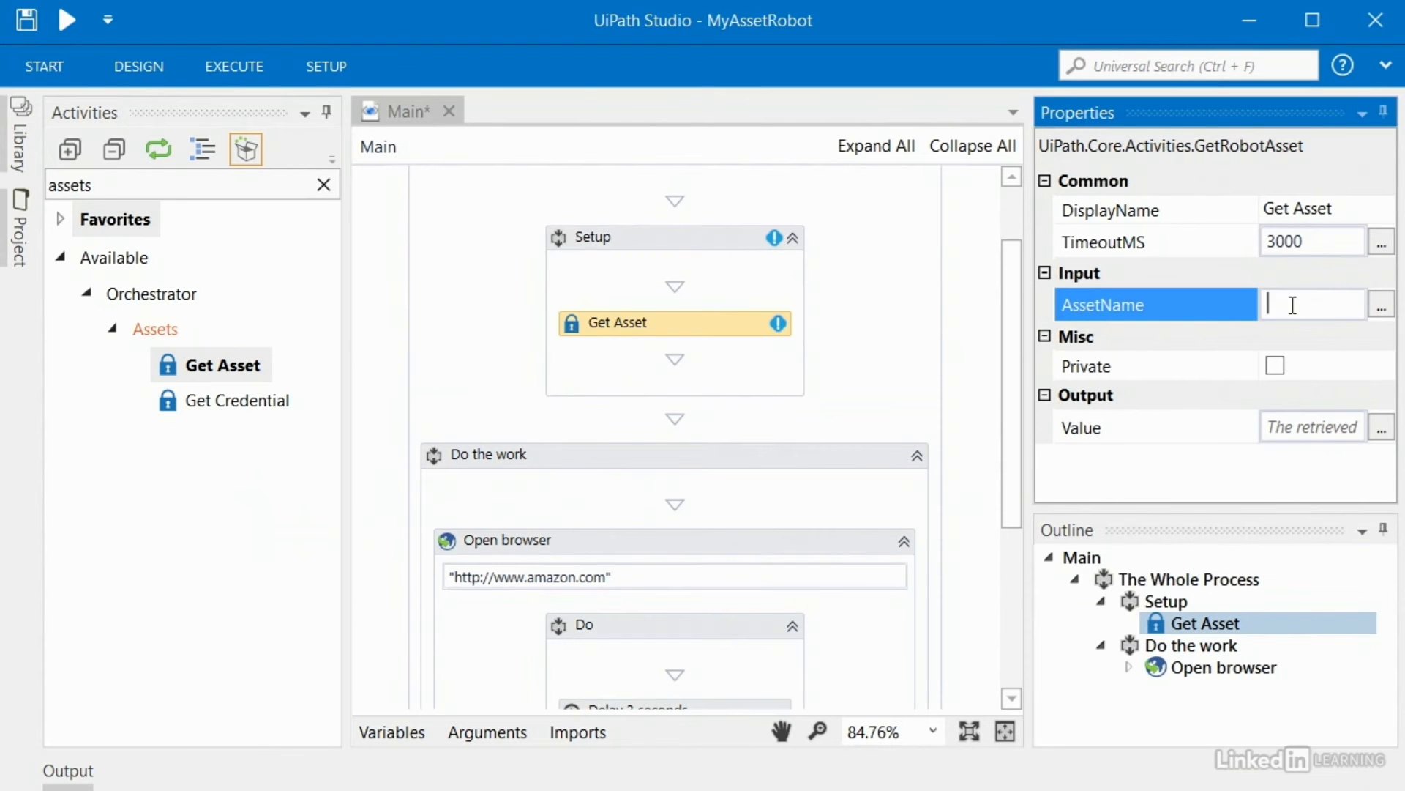
Step: Set Get Asset's AssetName to "MyAssetRobot.SiteUrl", removing the pasted trailing space
text("")
key(ctrl+v)
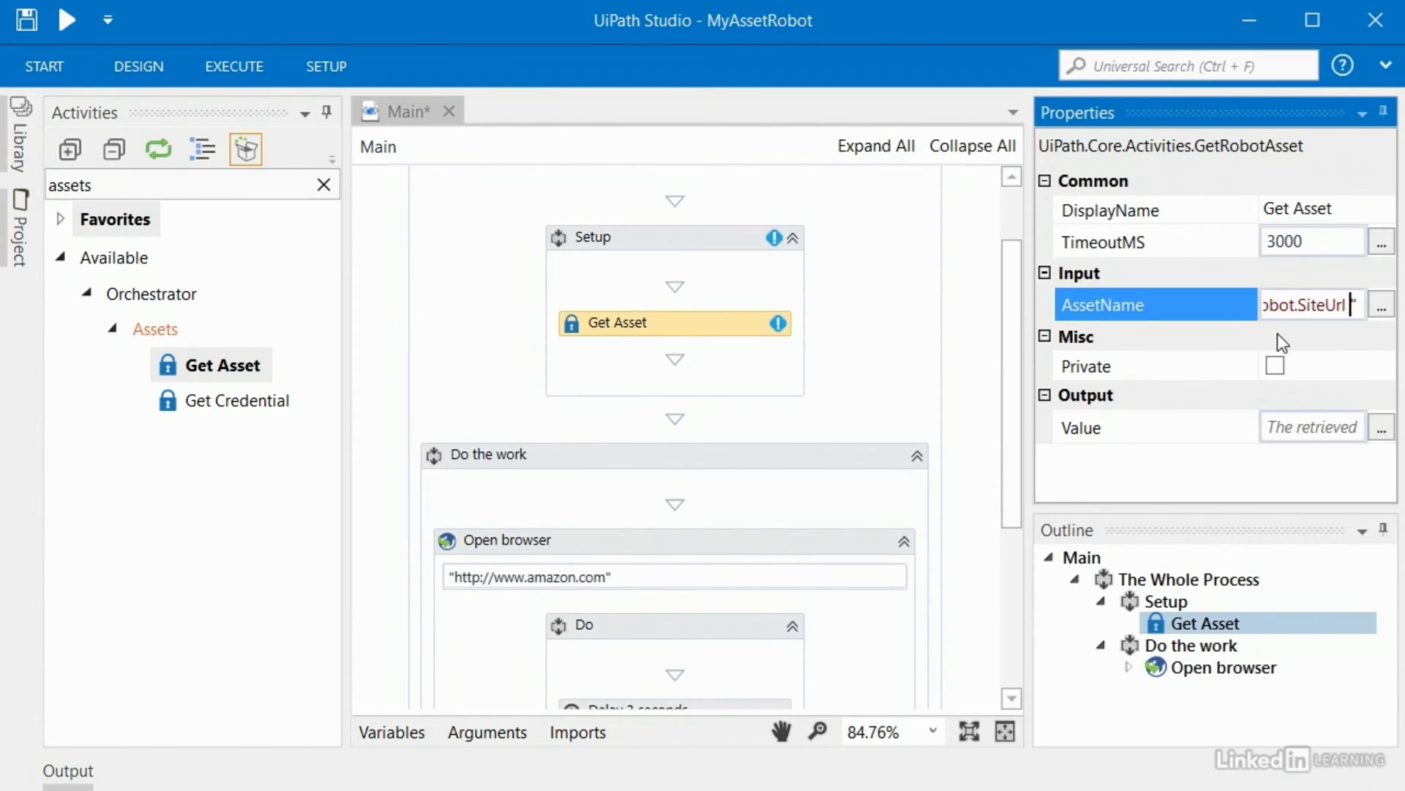
click(1381, 314)
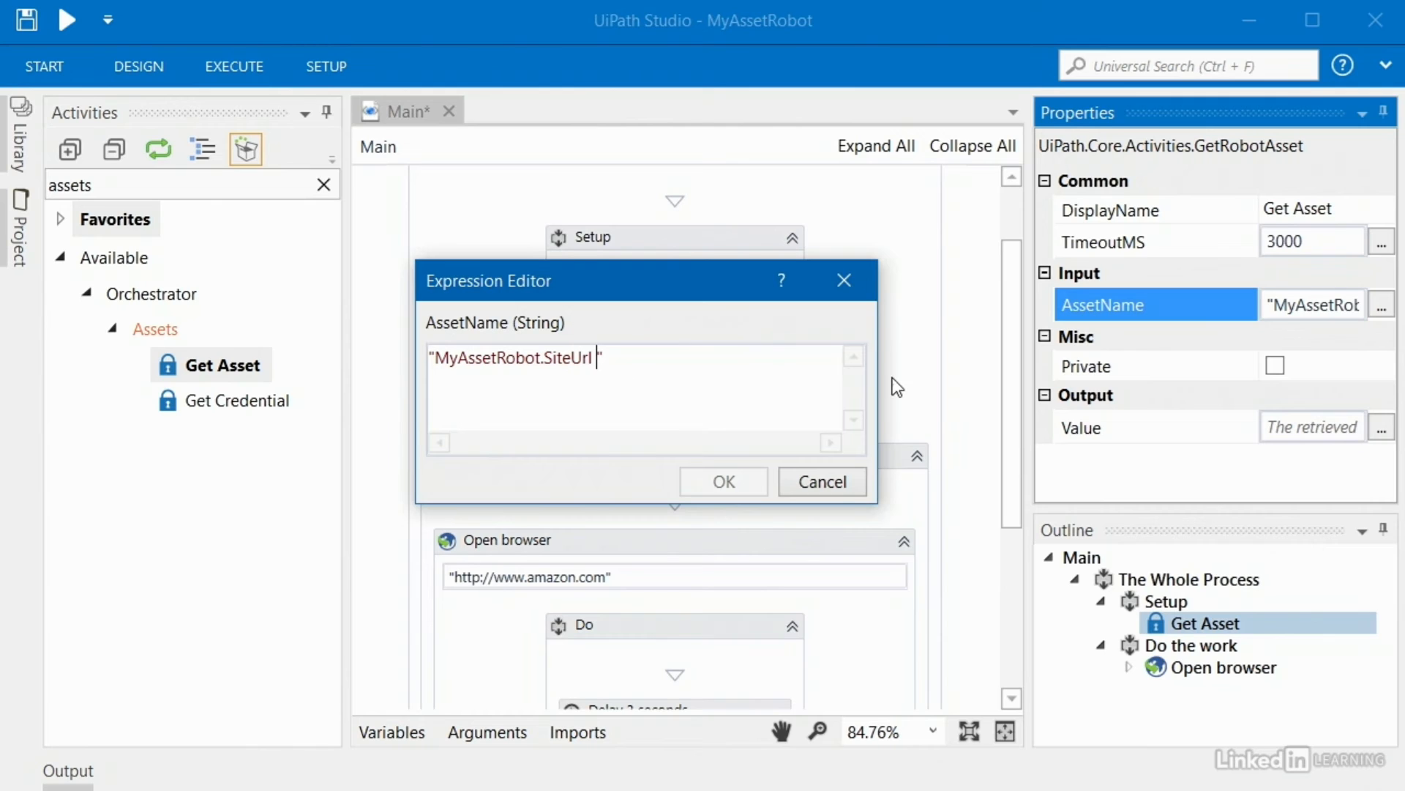
key(BackSpace)
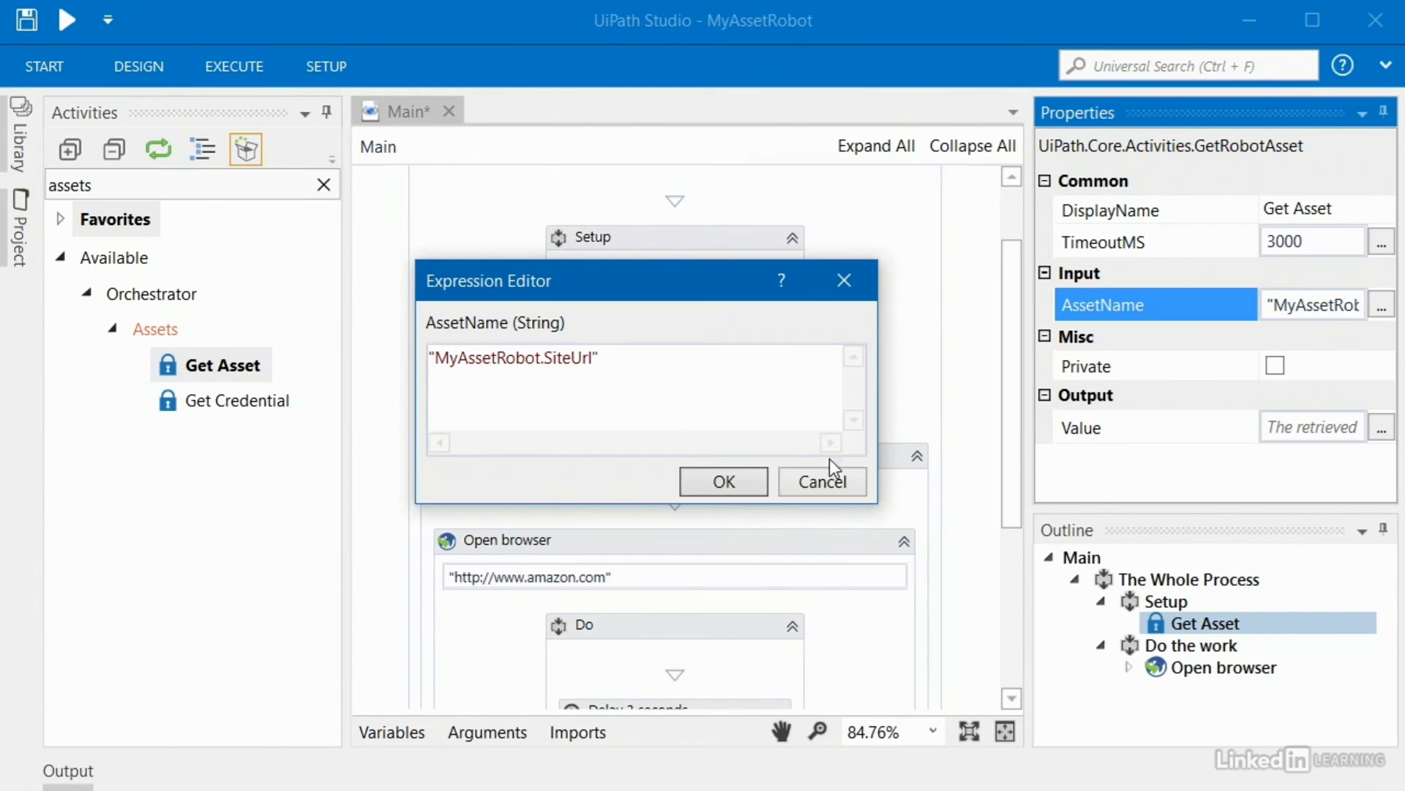
click(724, 482)
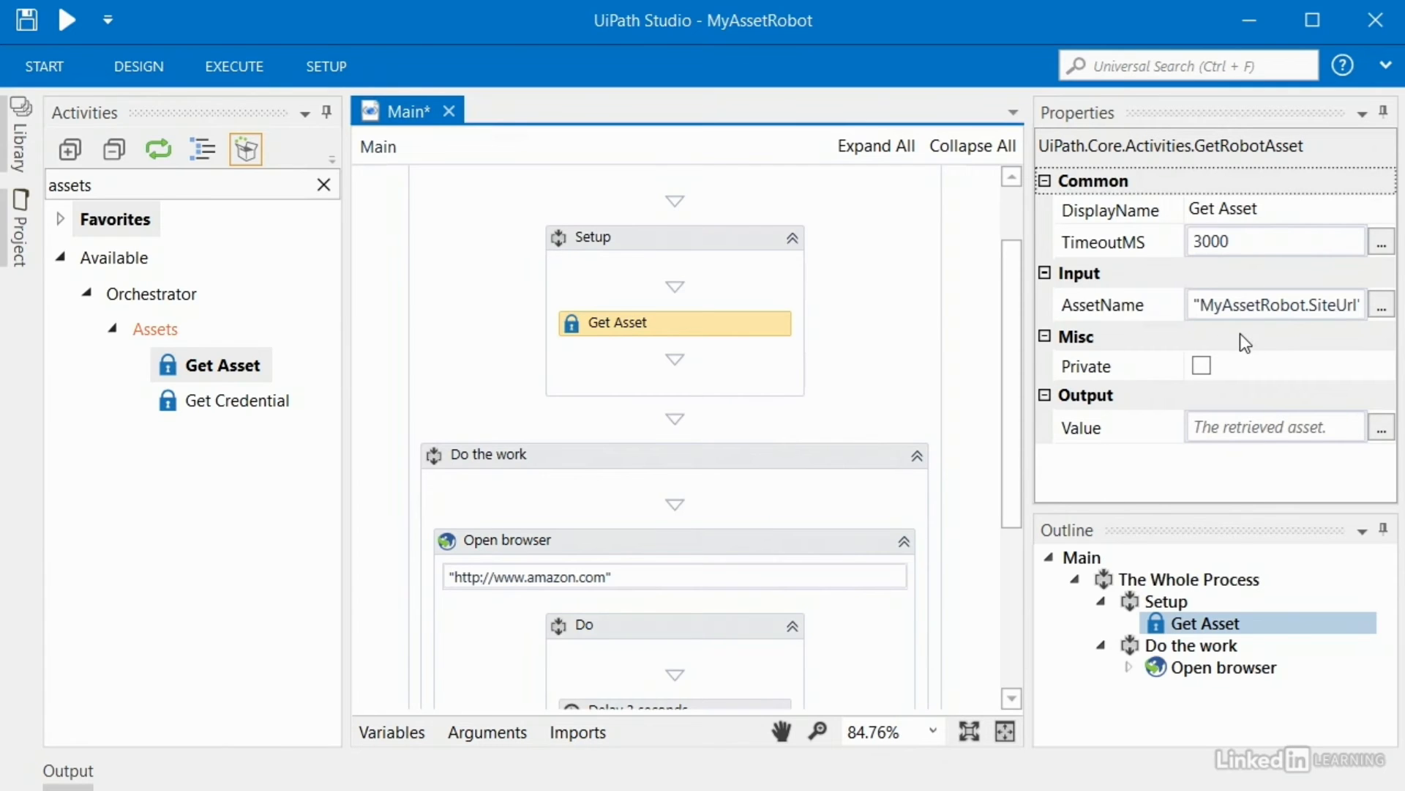
Step: Store the retrieved asset value in a new variable named TheSiteUrl
click(1234, 426)
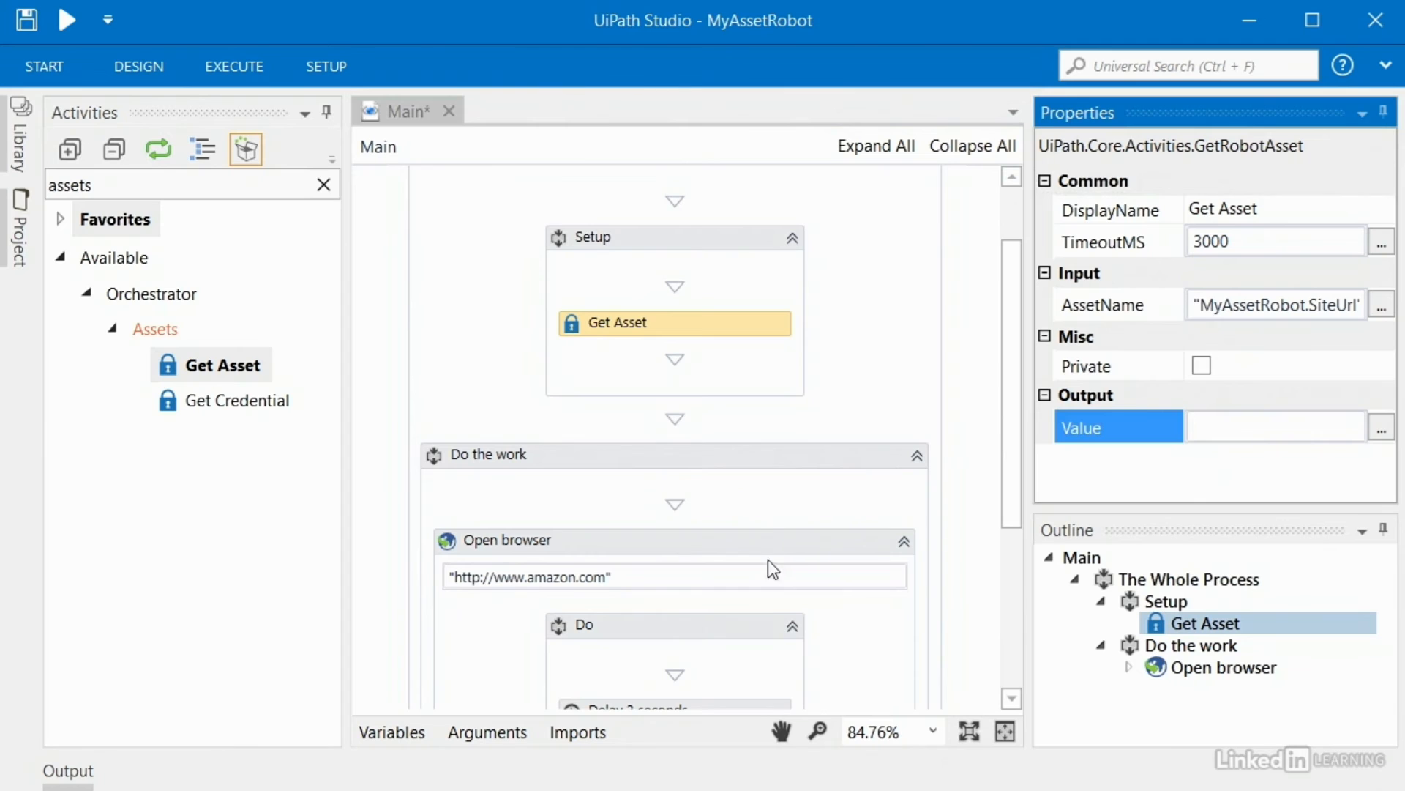
right_click(1220, 430)
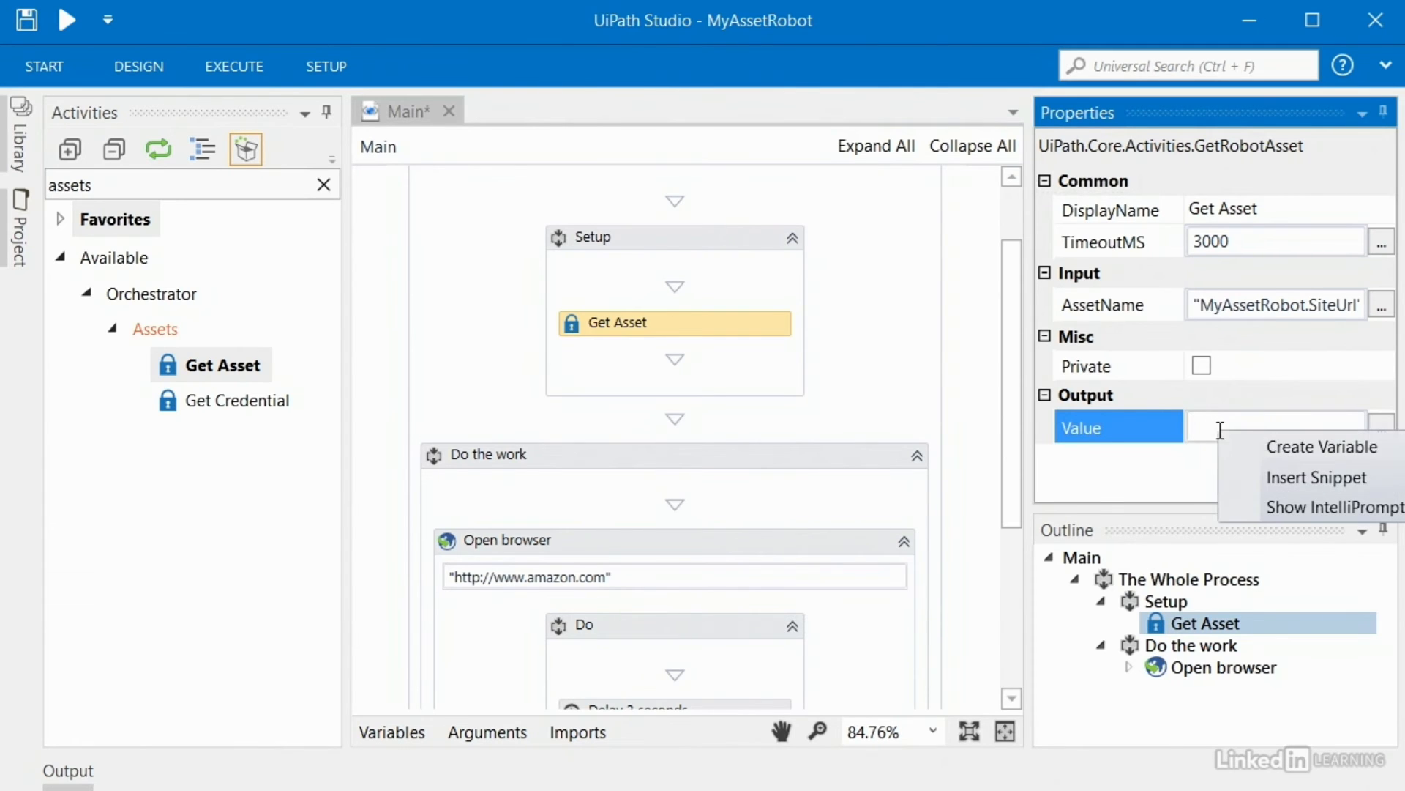
click(1297, 446)
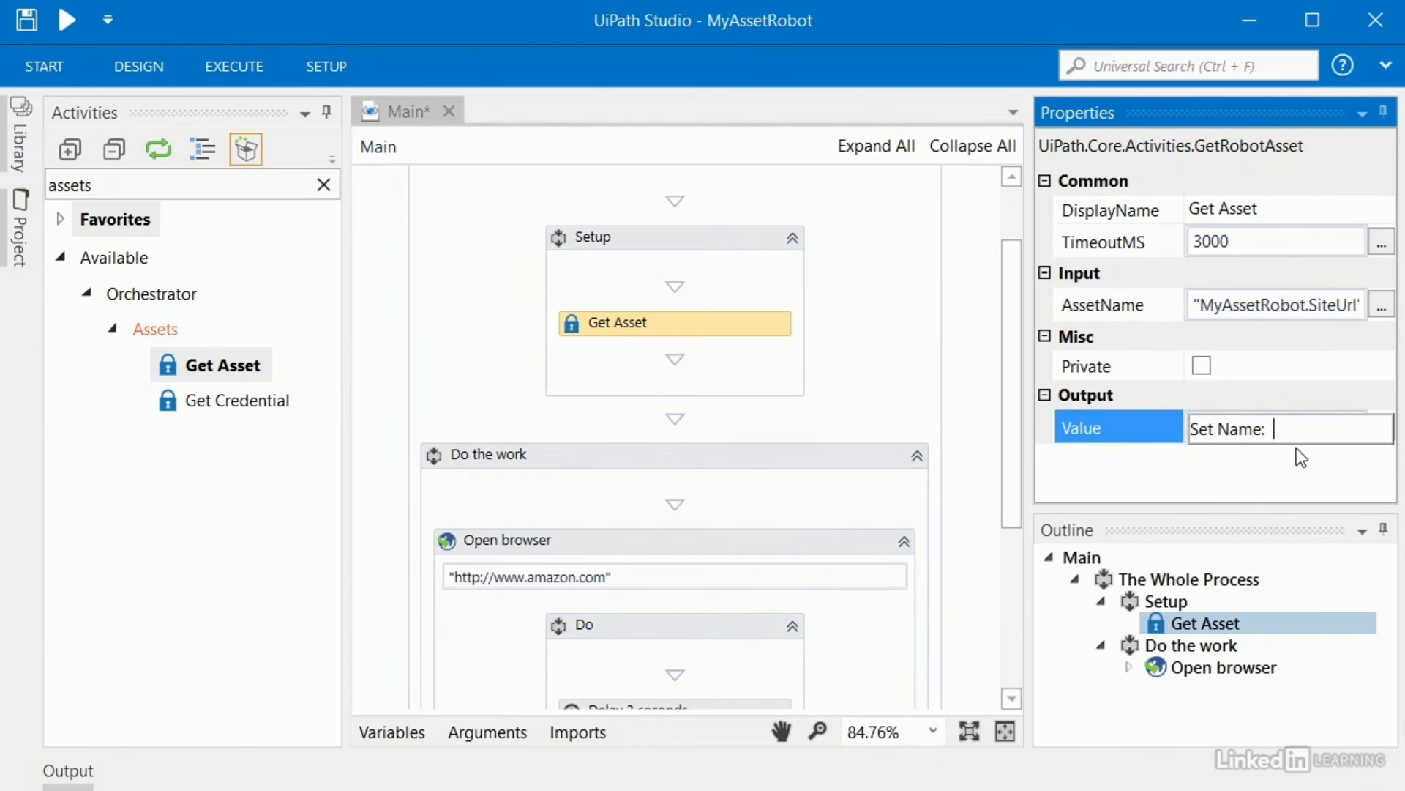
text(TheSiteUrl)
key(Return)
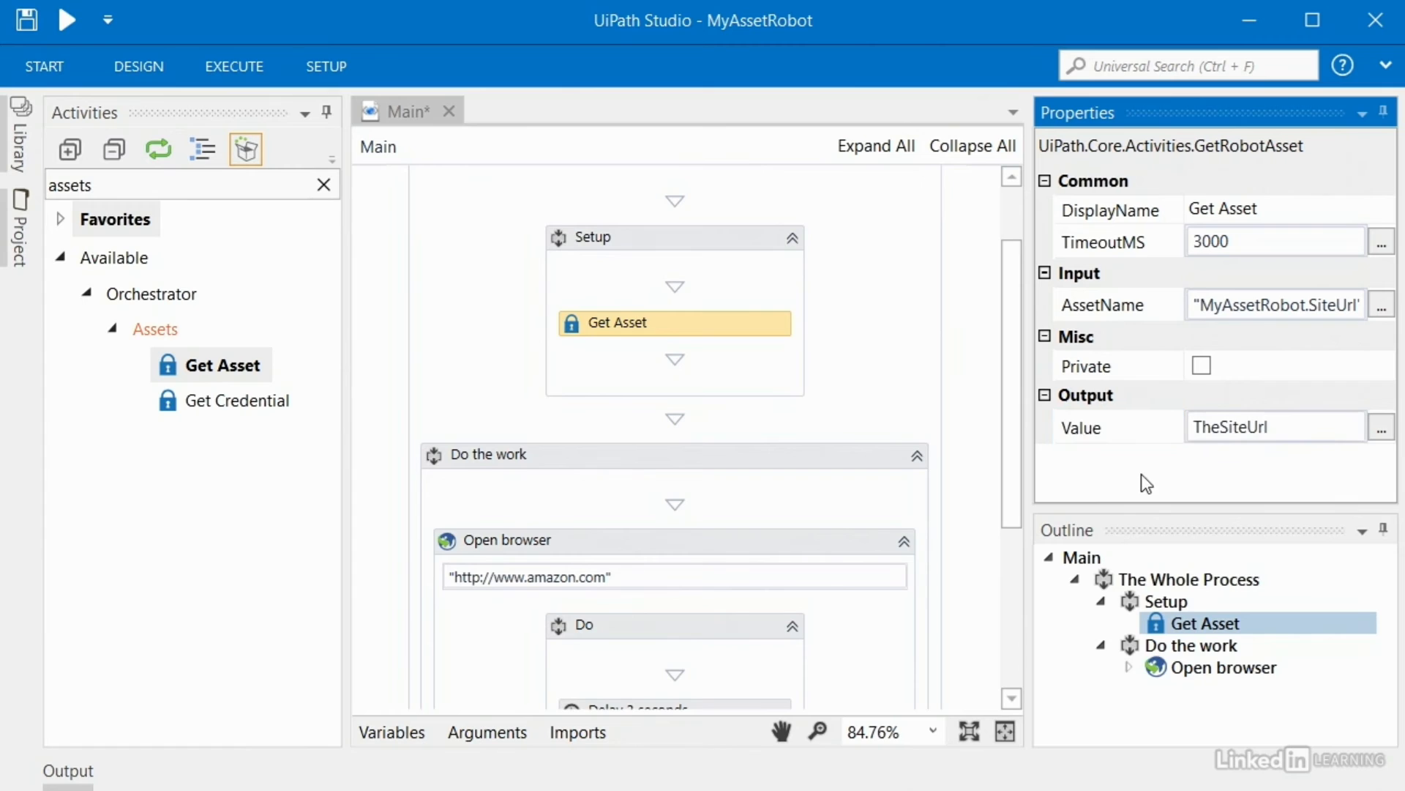
Step: In the Variables panel, change TheSiteUrl's scope from Setup to The Whole Process
click(392, 732)
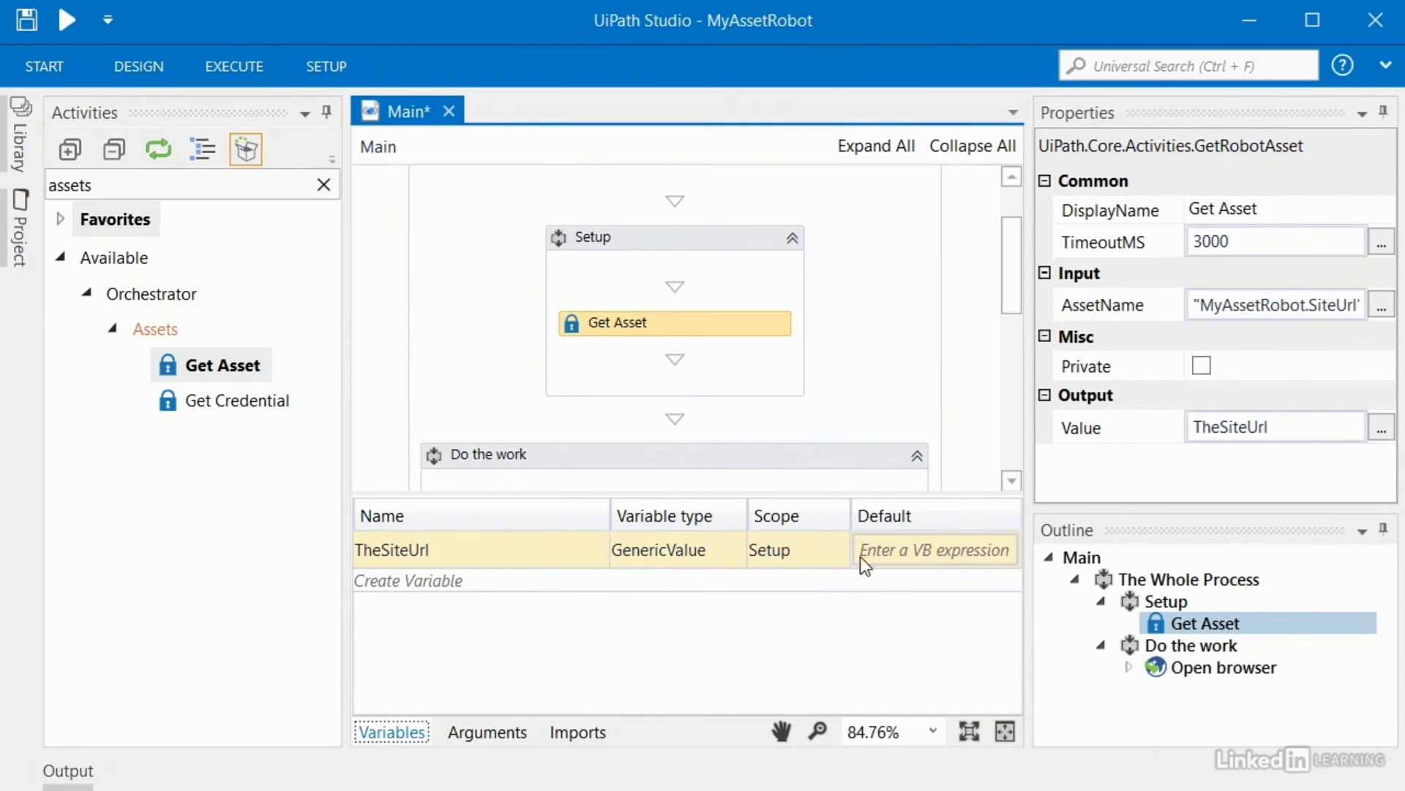
click(695, 240)
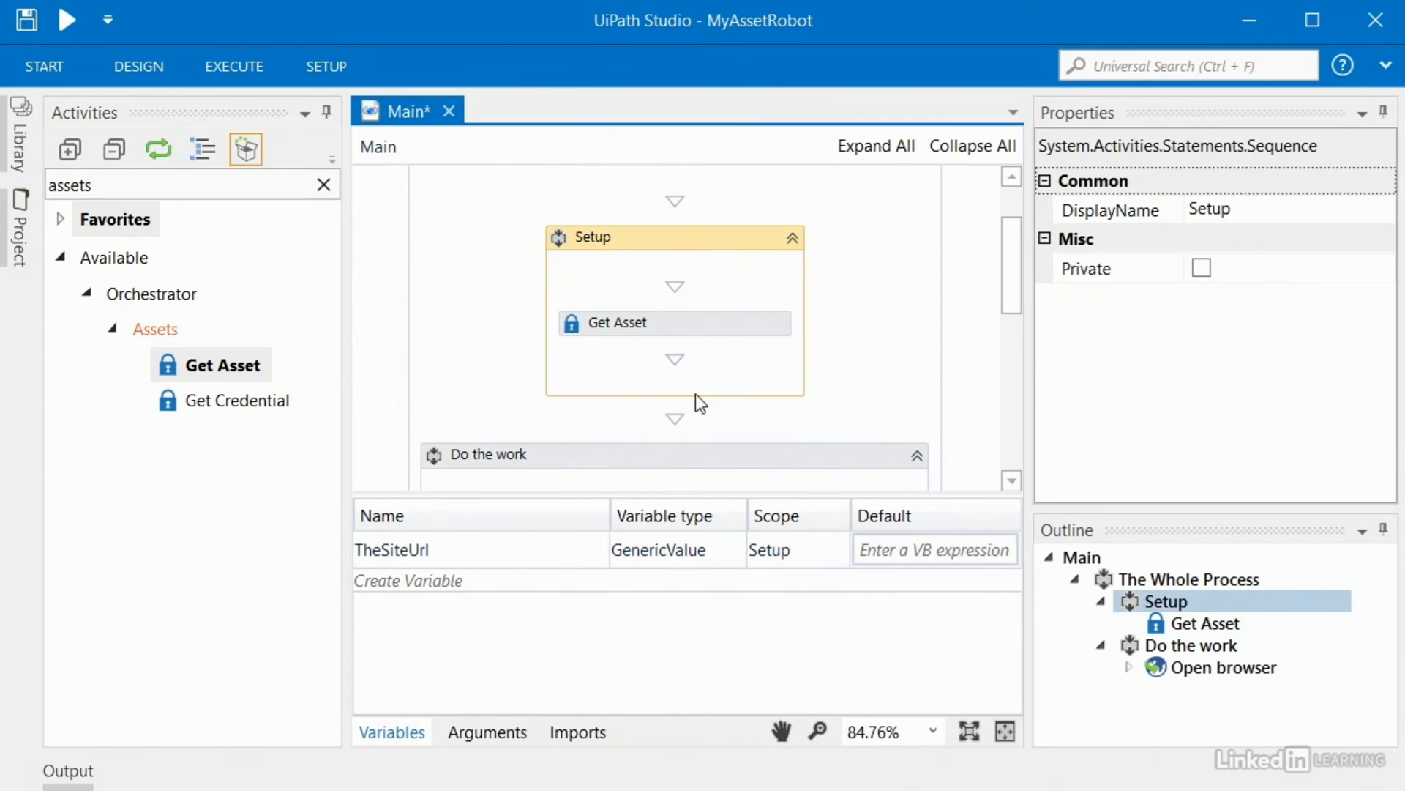
drag(1016, 276, 1013, 337)
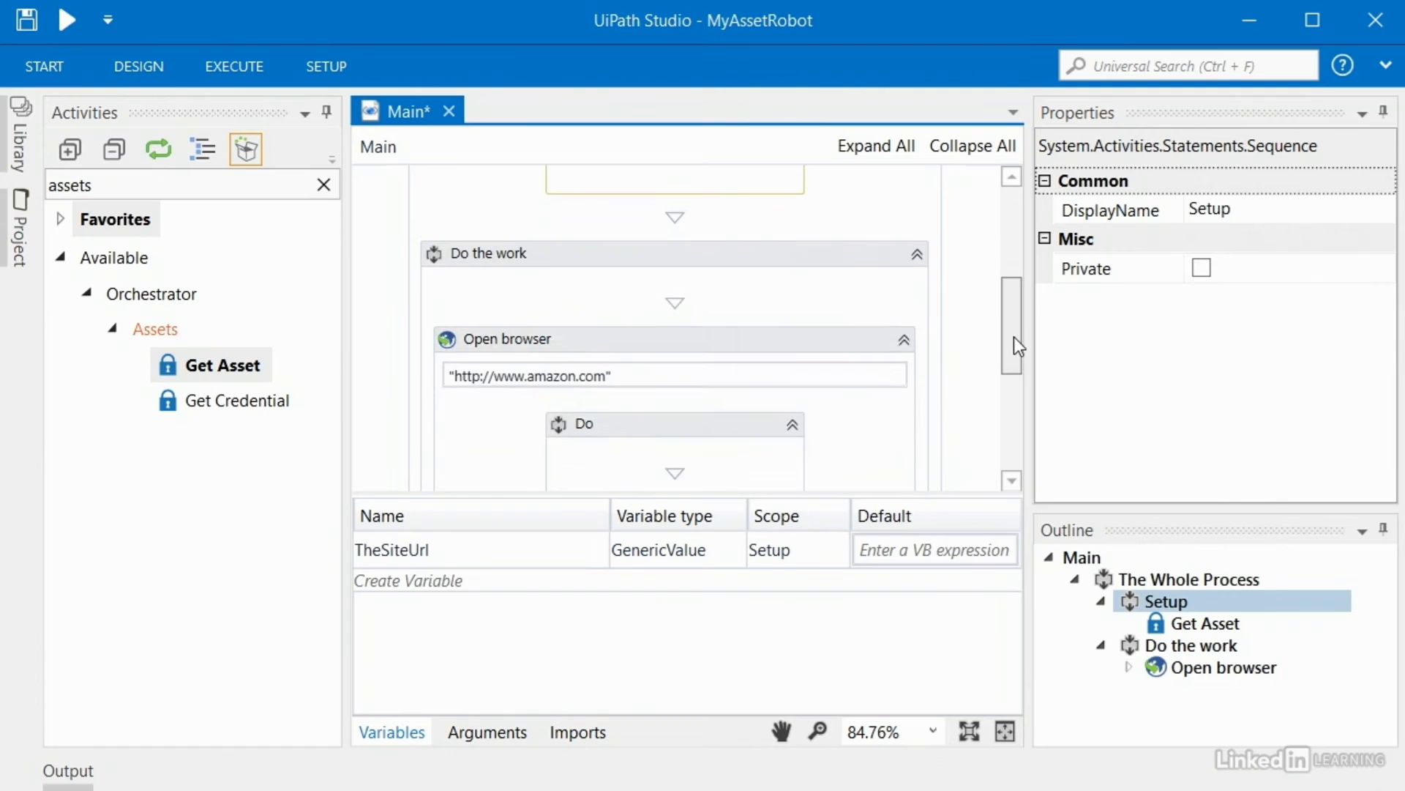
click(730, 250)
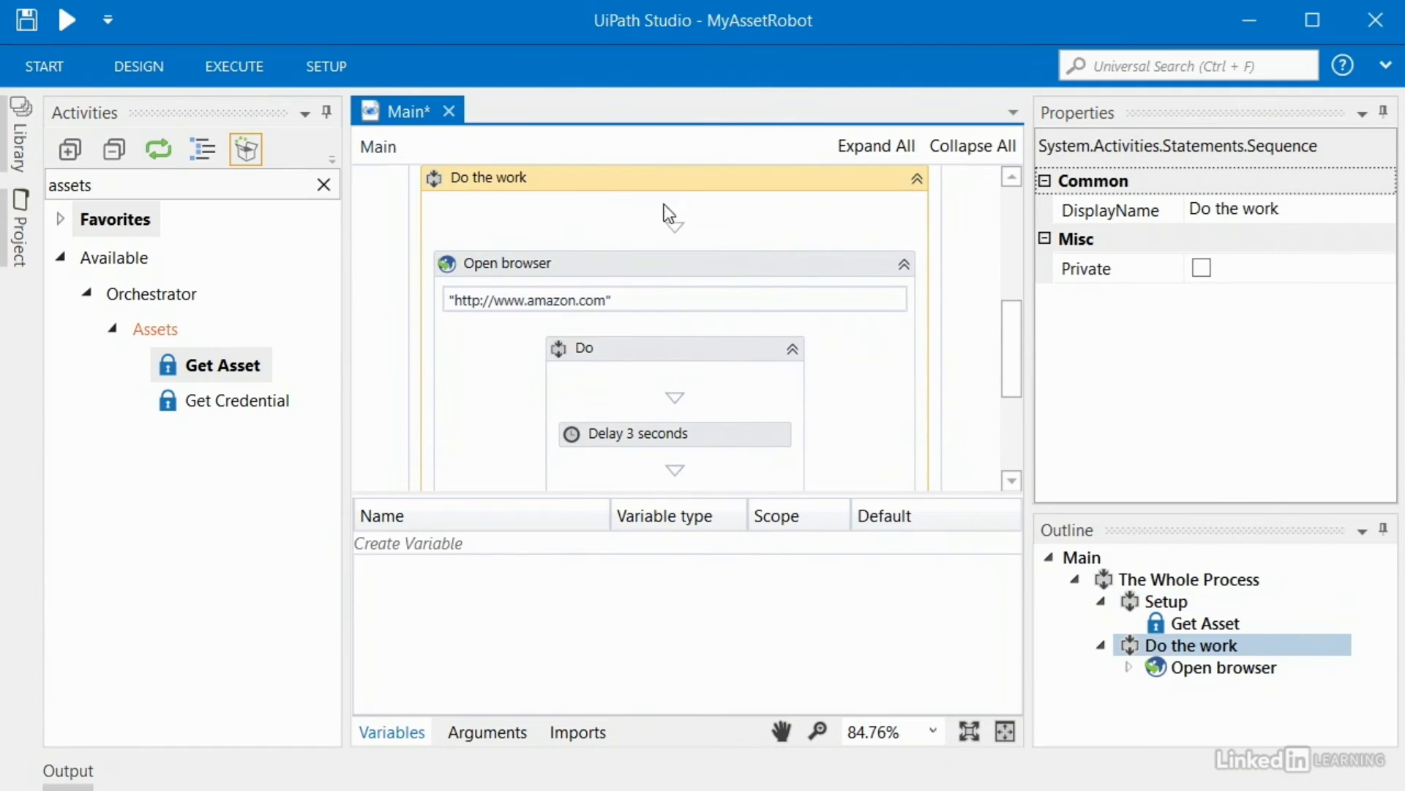
drag(1012, 354, 1017, 271)
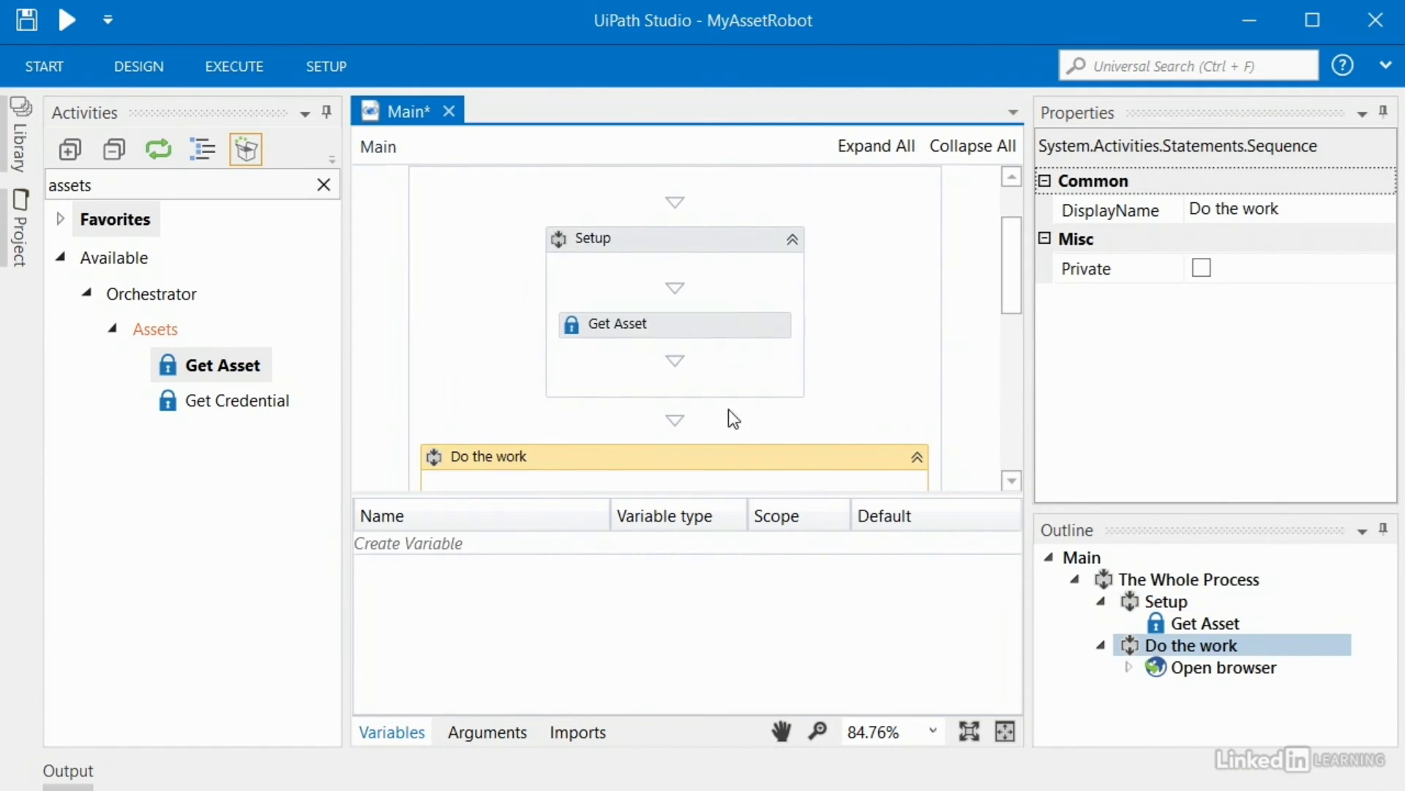
click(678, 328)
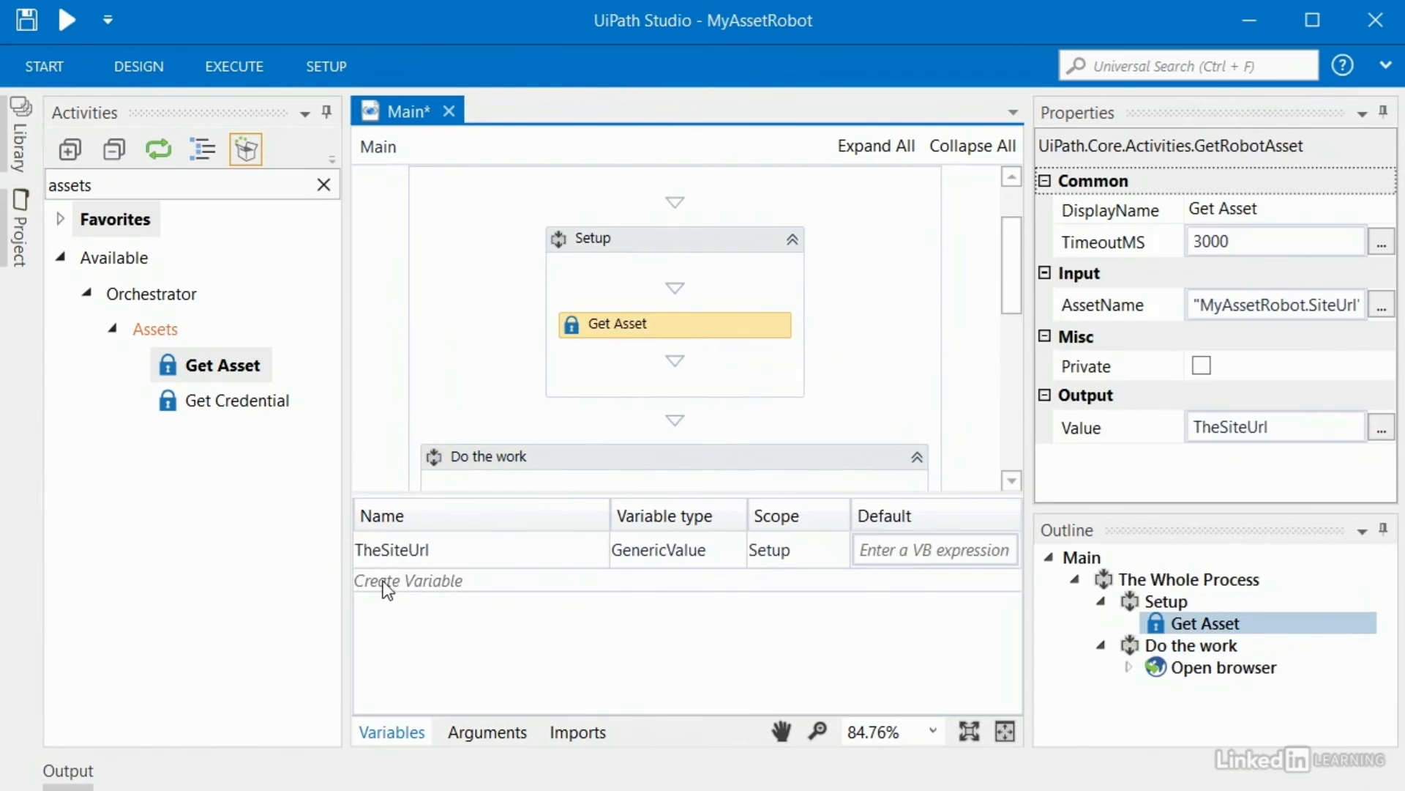
click(779, 543)
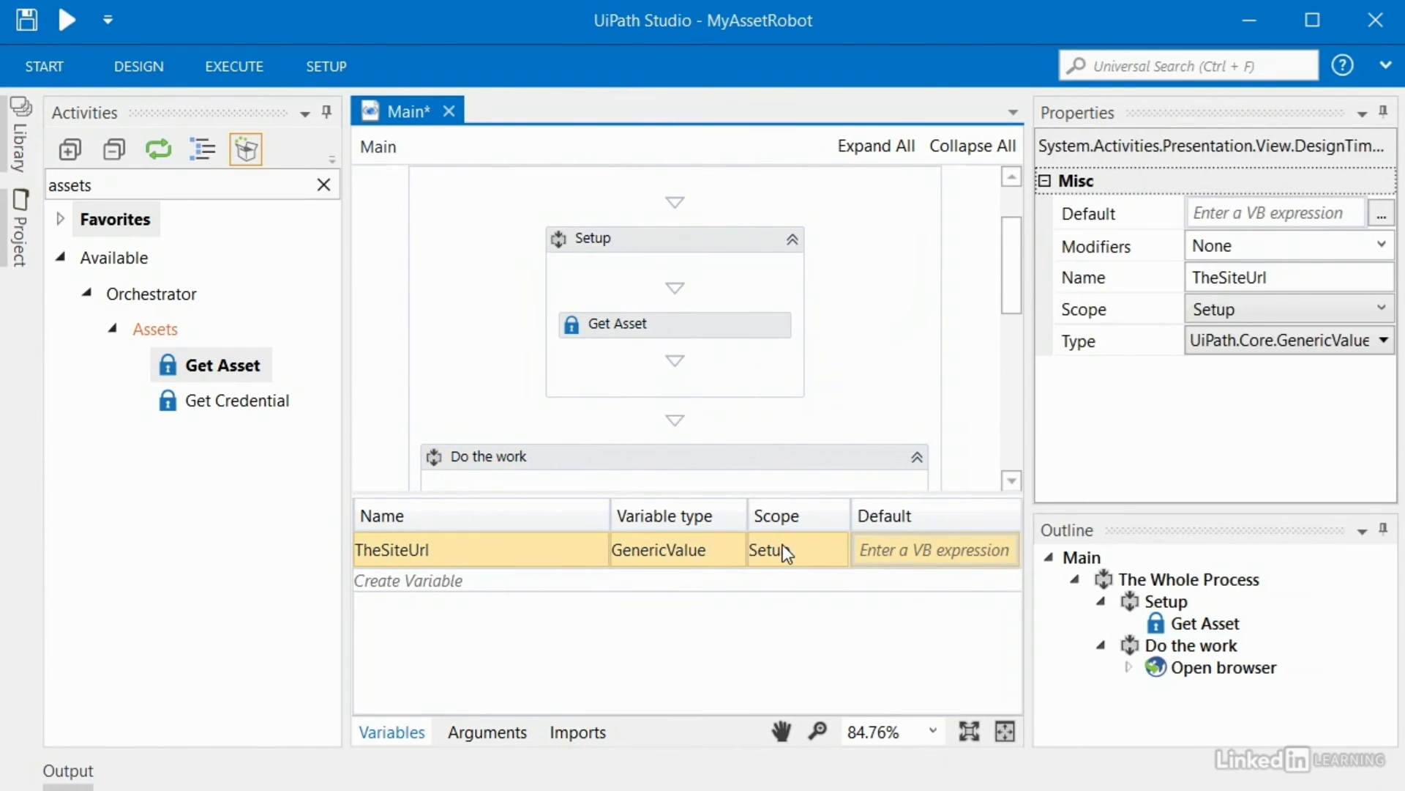
click(782, 544)
click(818, 551)
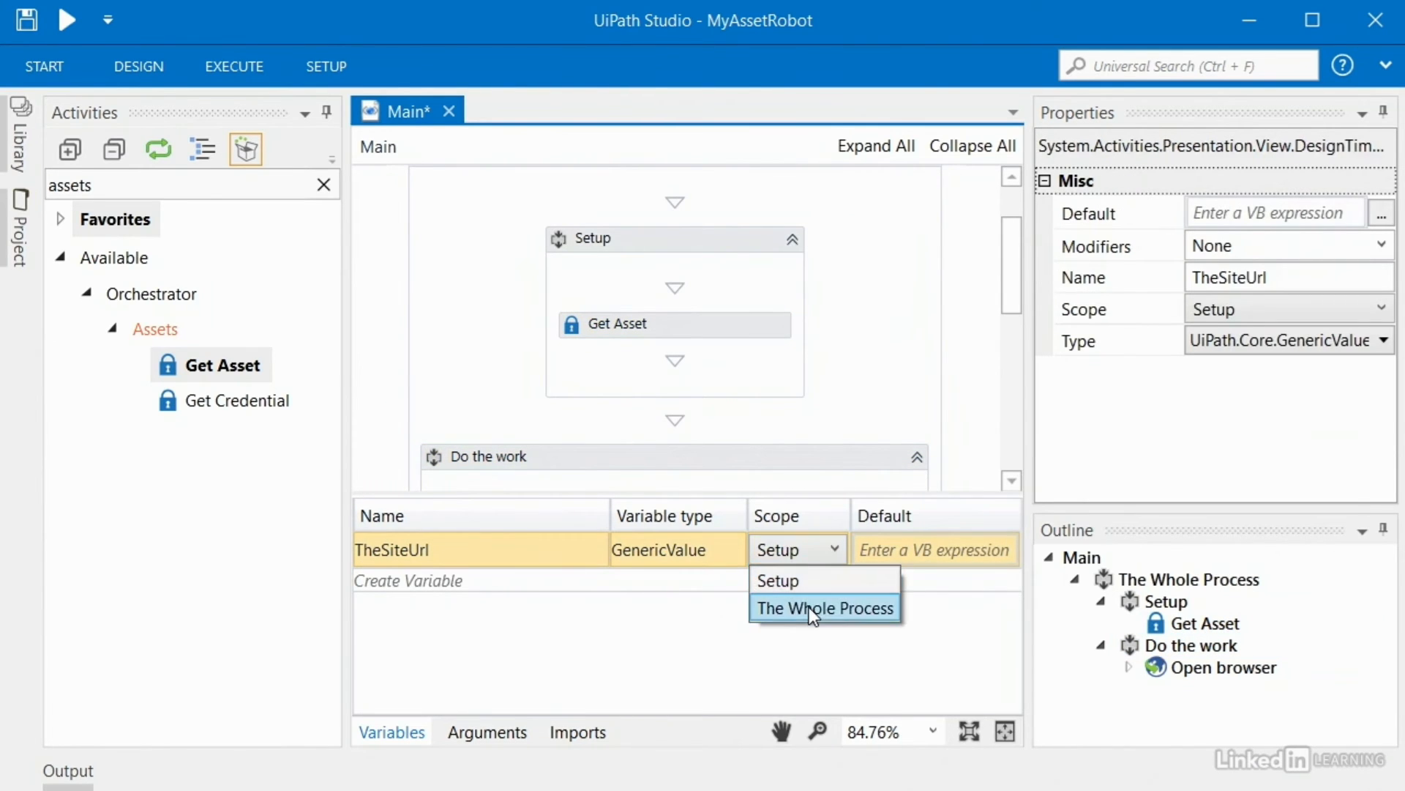
click(820, 607)
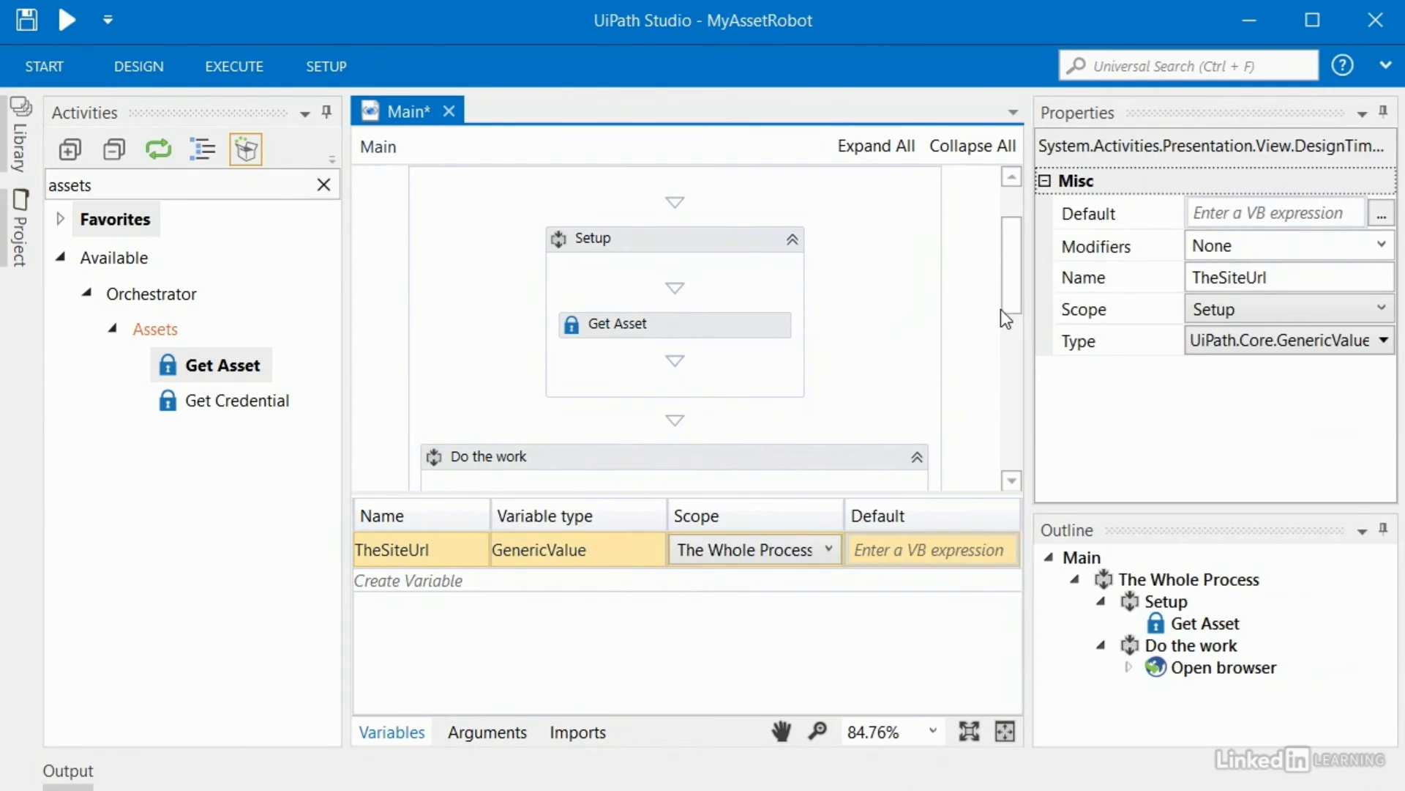
scroll(1009, 297, up, 1)
Step: Select the Open browser activity inside the Do the work sequence
click(603, 247)
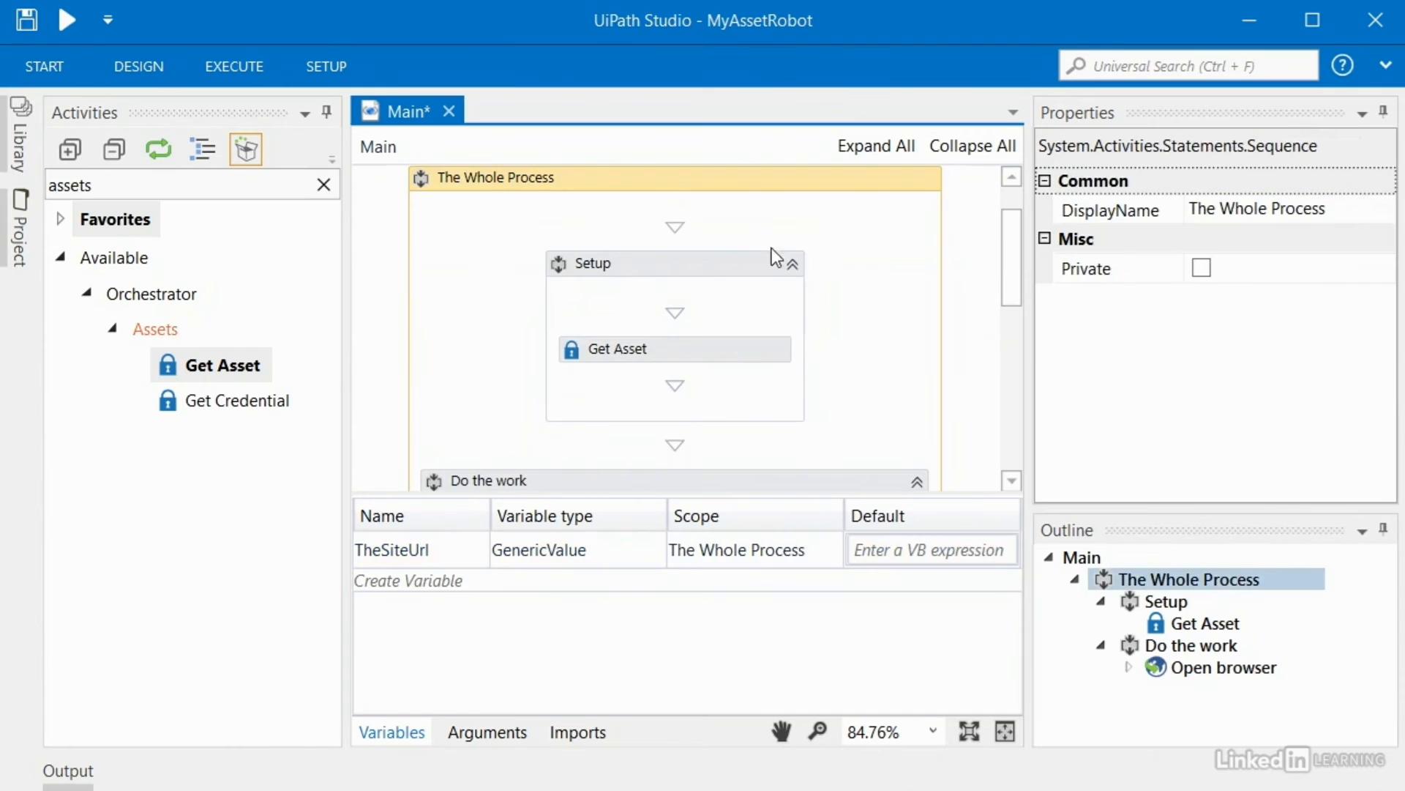
drag(1010, 248, 1013, 289)
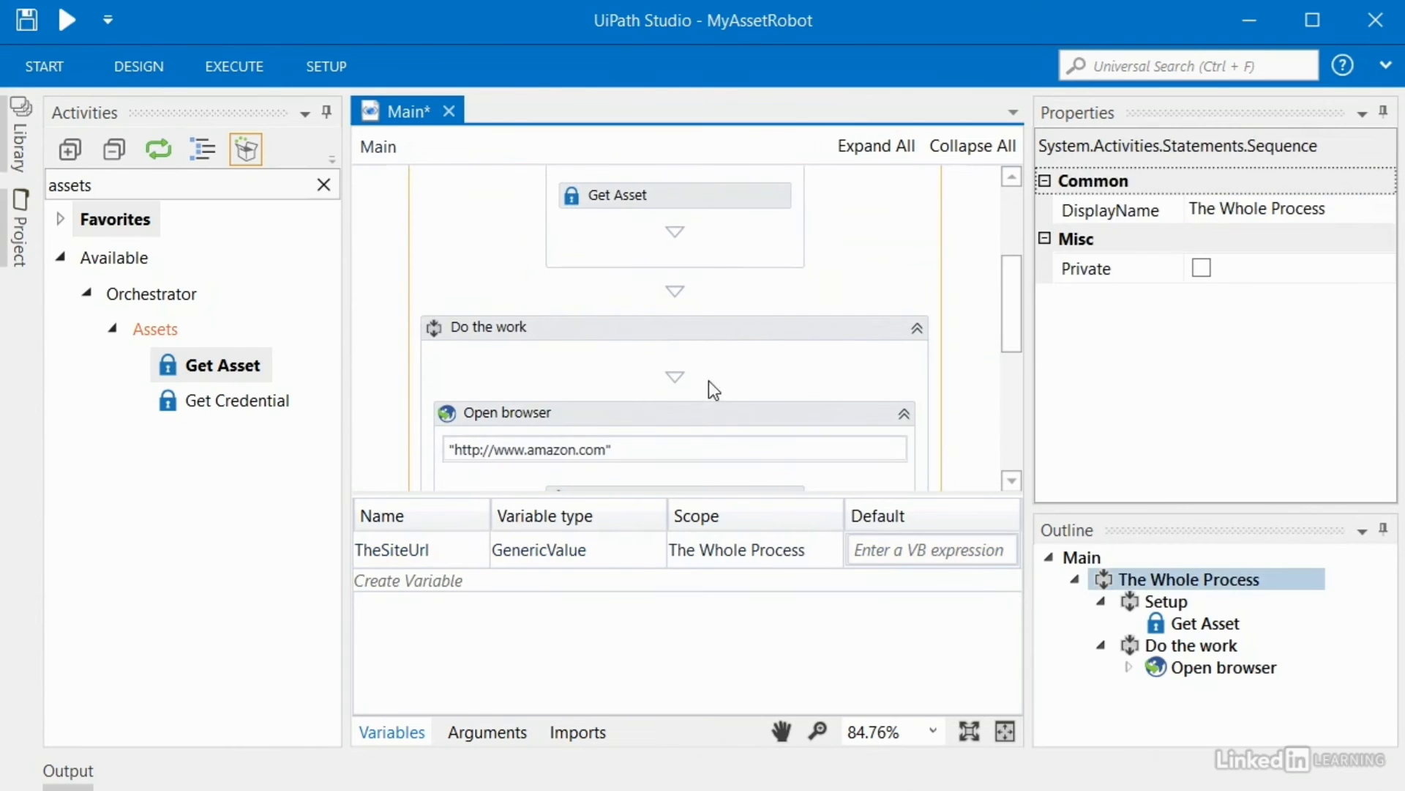
drag(1011, 295, 1011, 366)
click(754, 225)
click(645, 176)
click(525, 329)
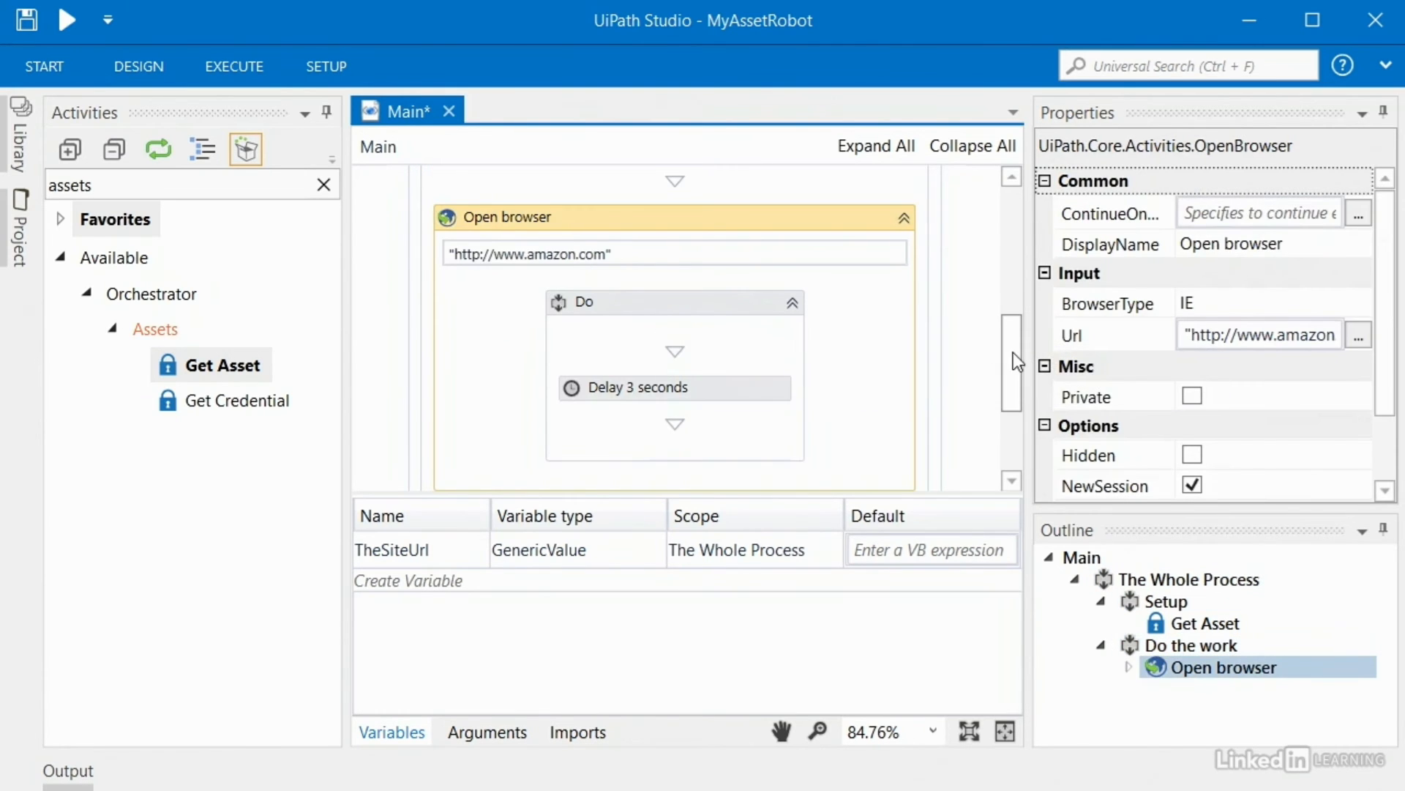
Step: Replace the hard-coded Amazon URL with the expression TheSiteUrl.ToString
click(635, 253)
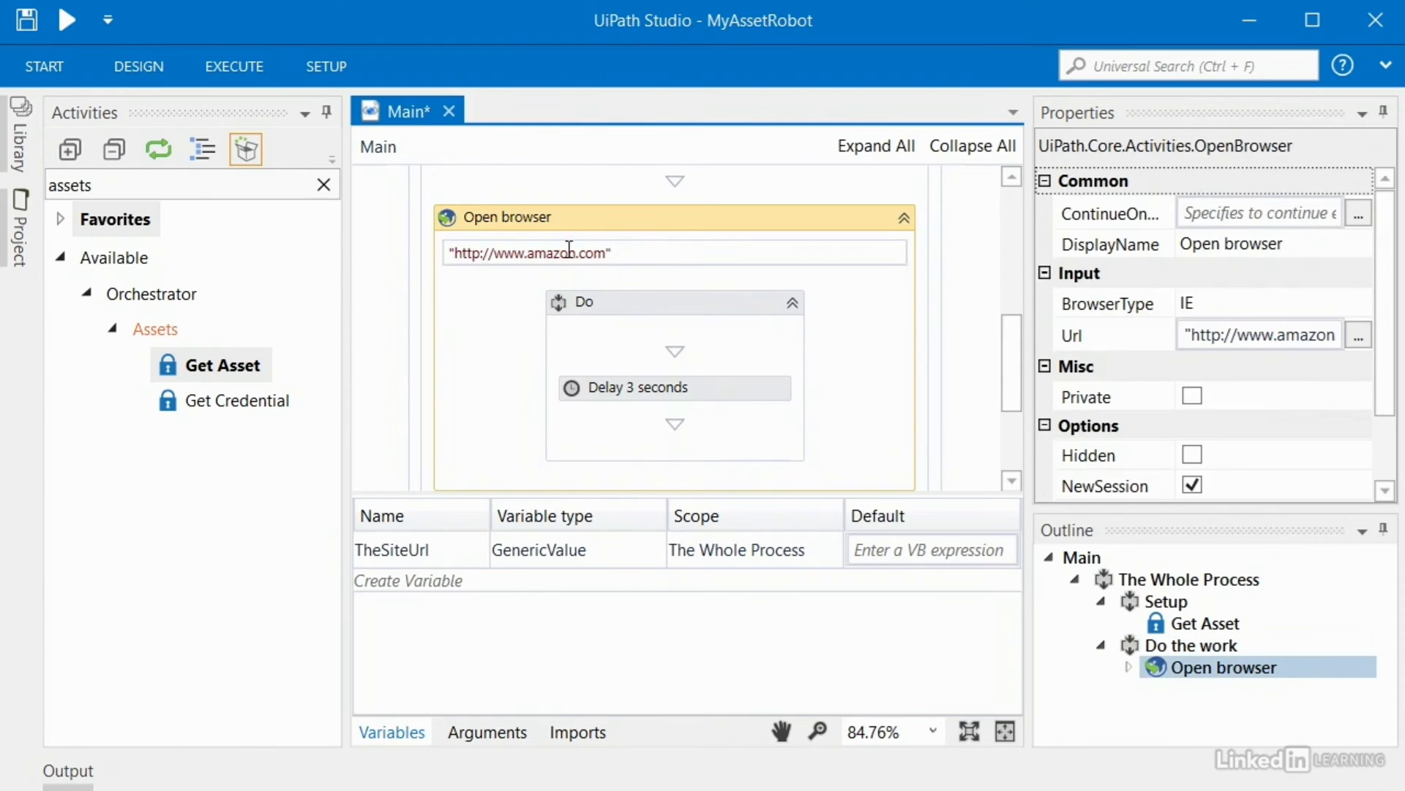
key(ctrl+a)
key(BackSpace)
text(the)
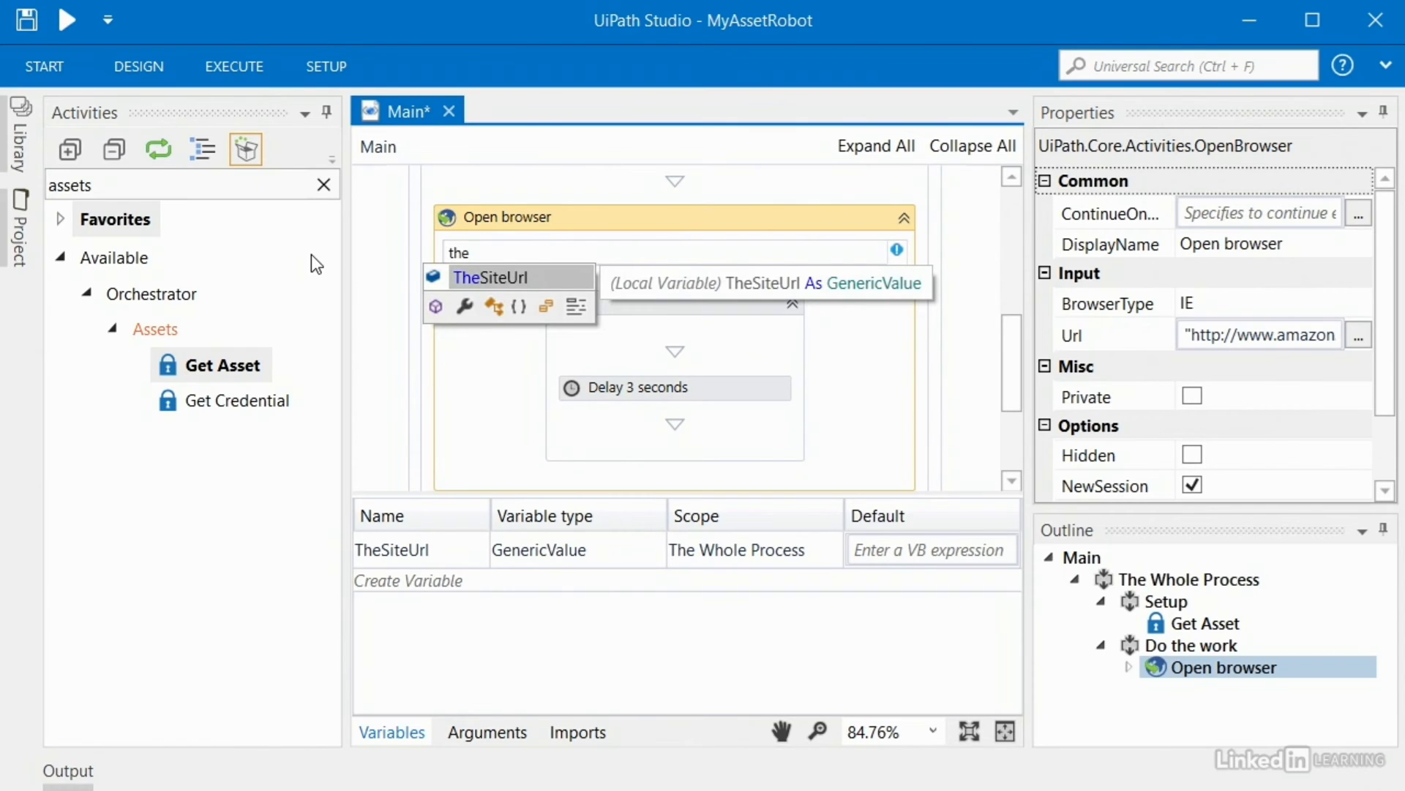
key(Tab)
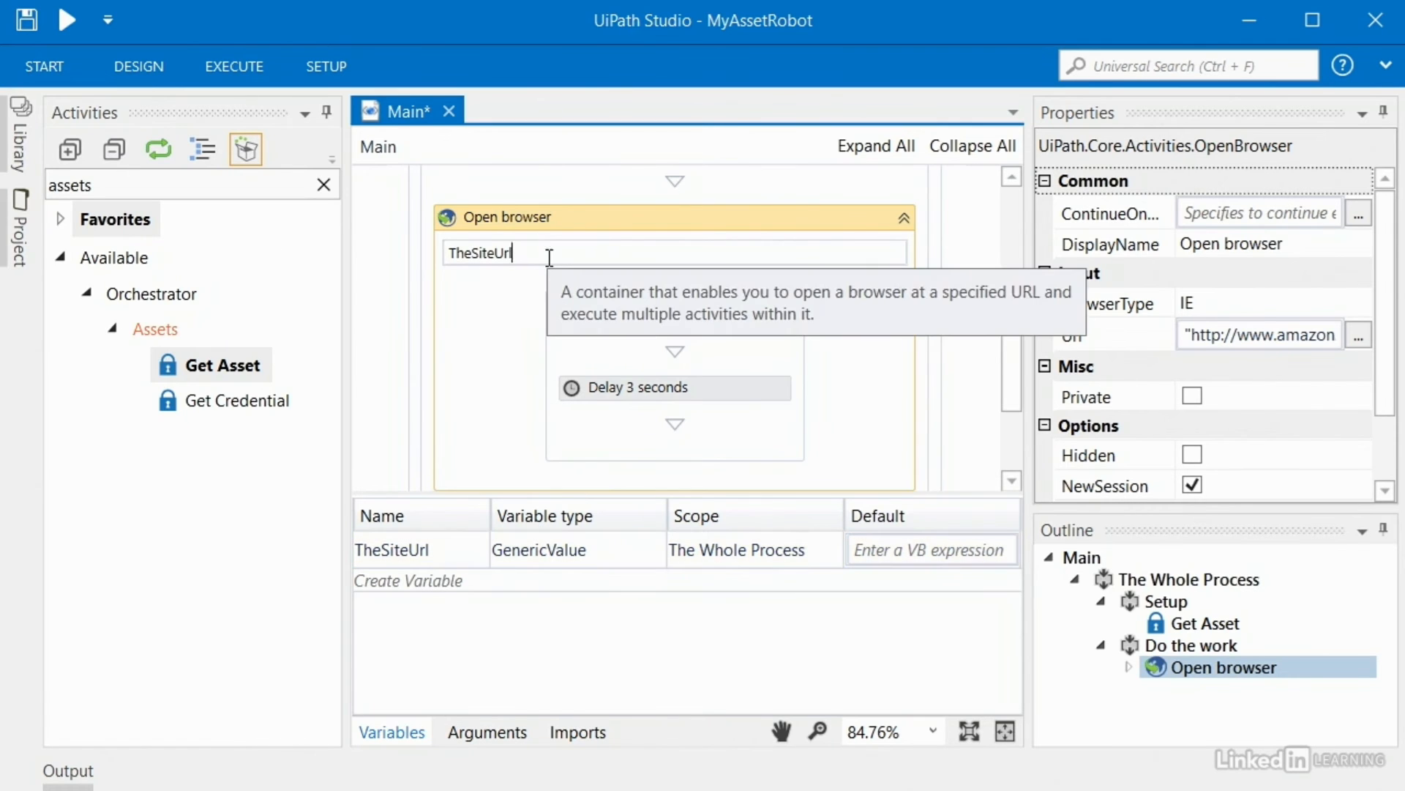
text(.t)
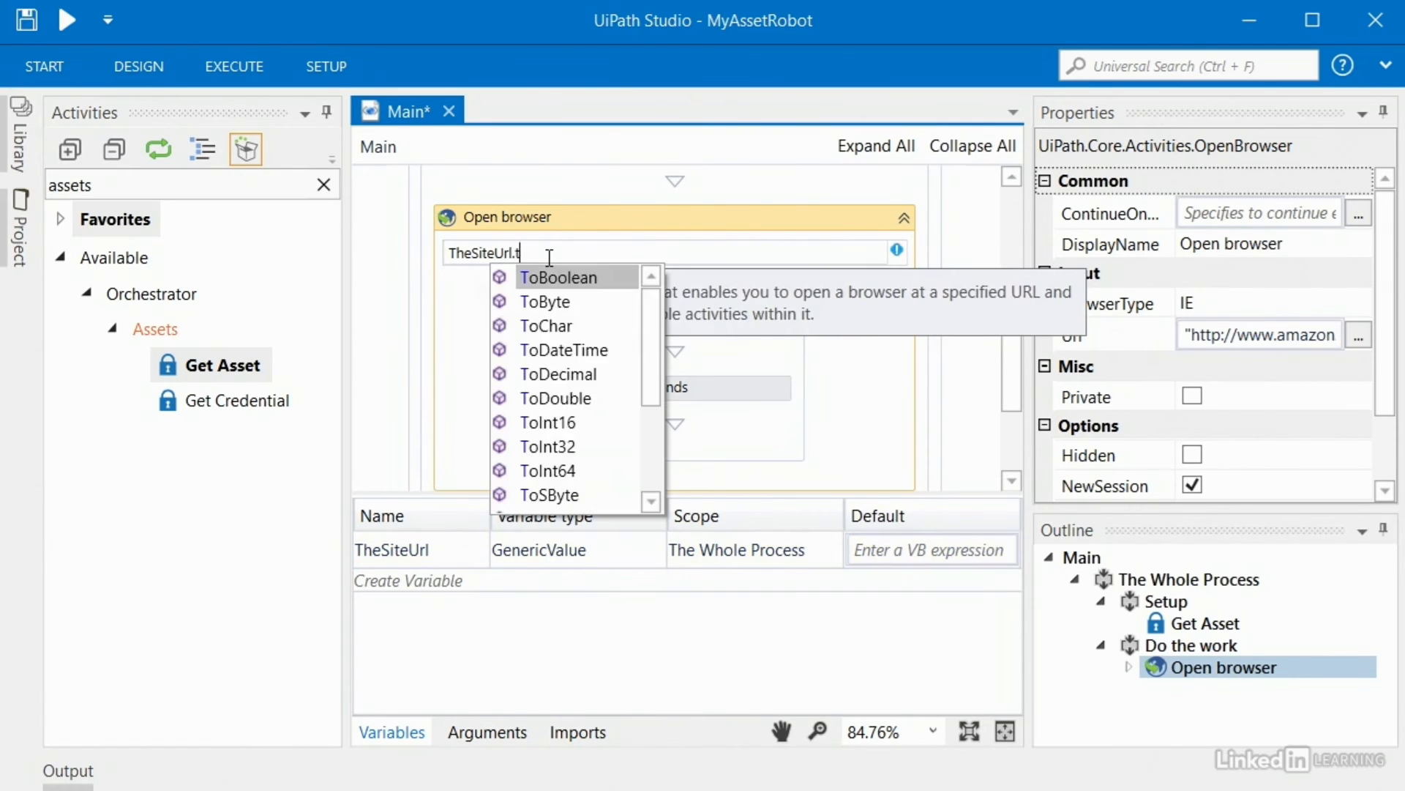
text(ostr)
key(Tab)
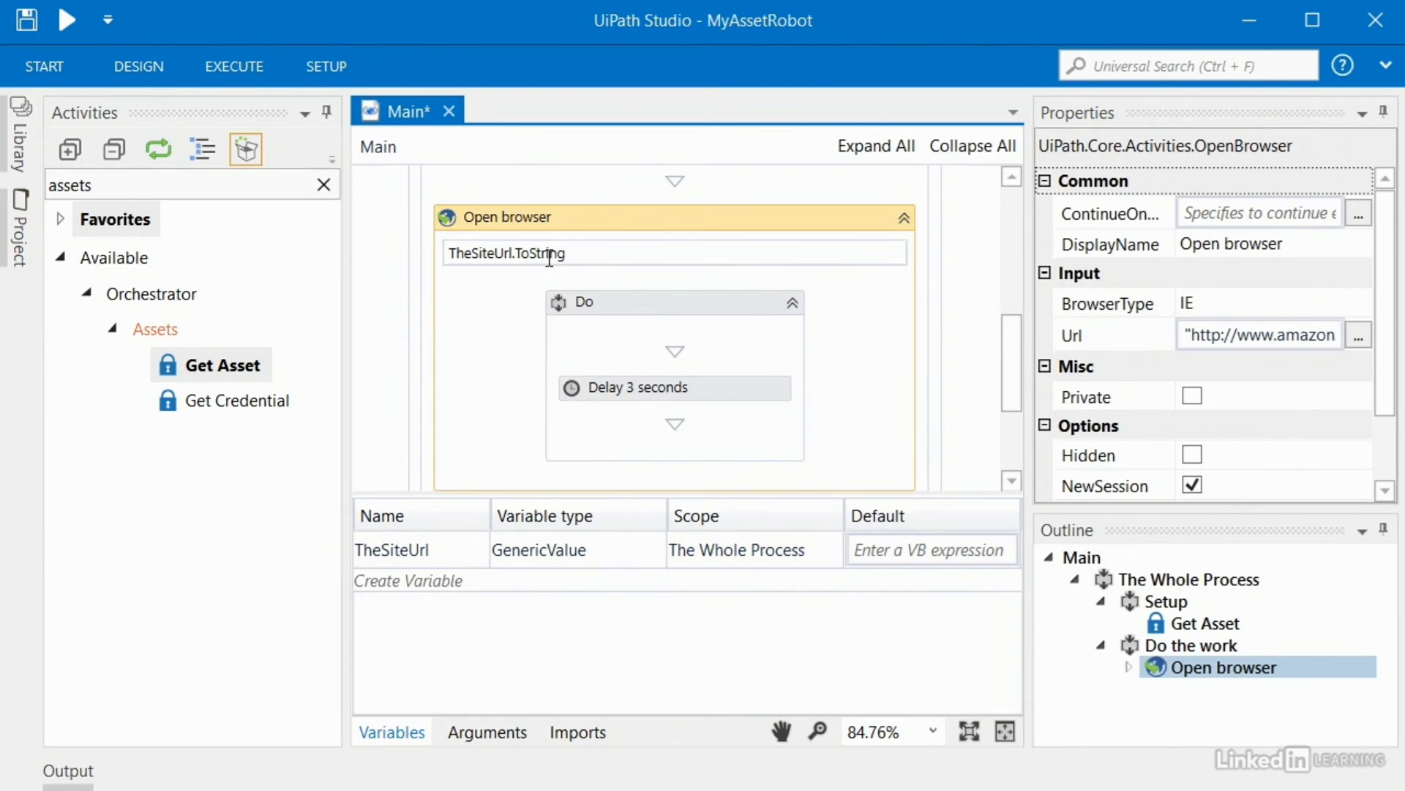
click(392, 732)
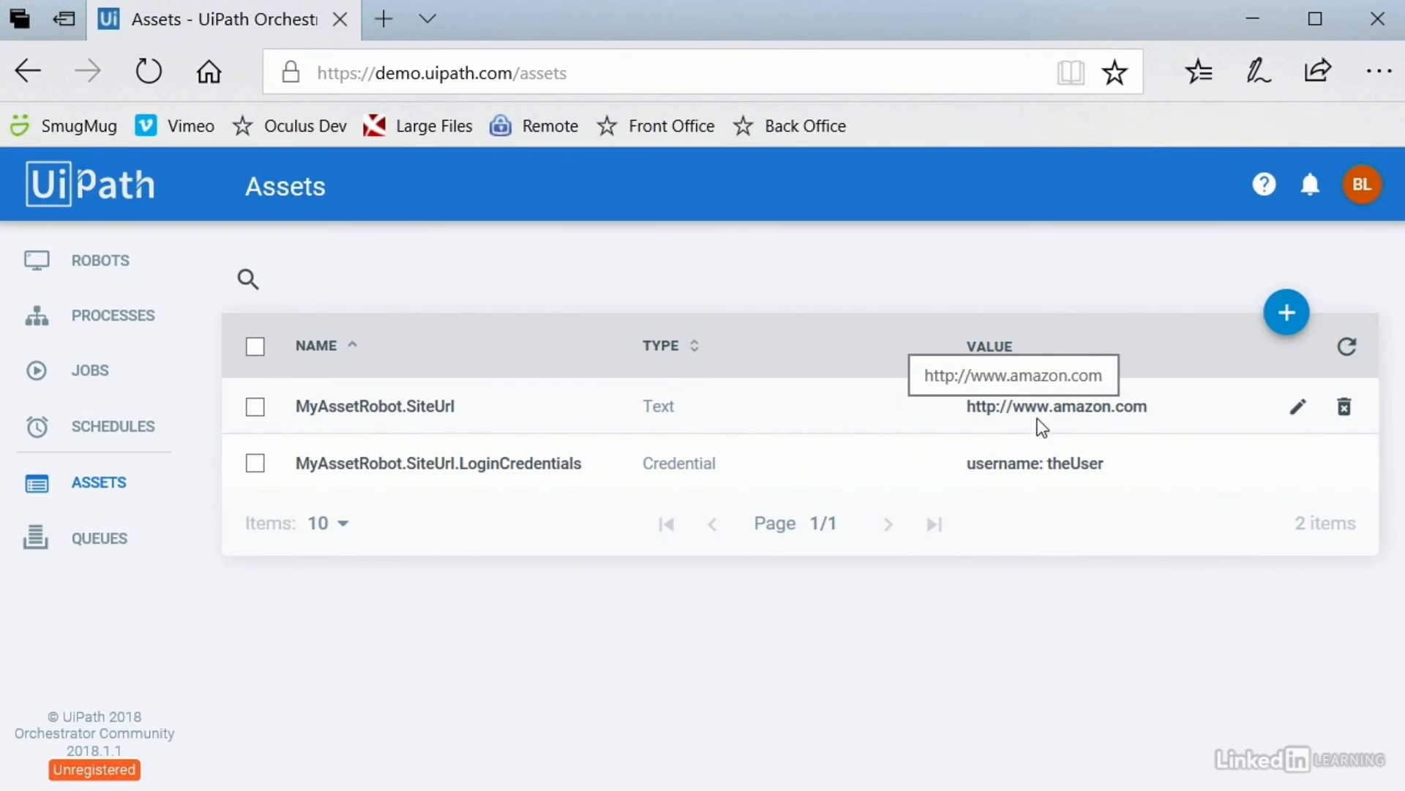
click(1253, 19)
click(732, 425)
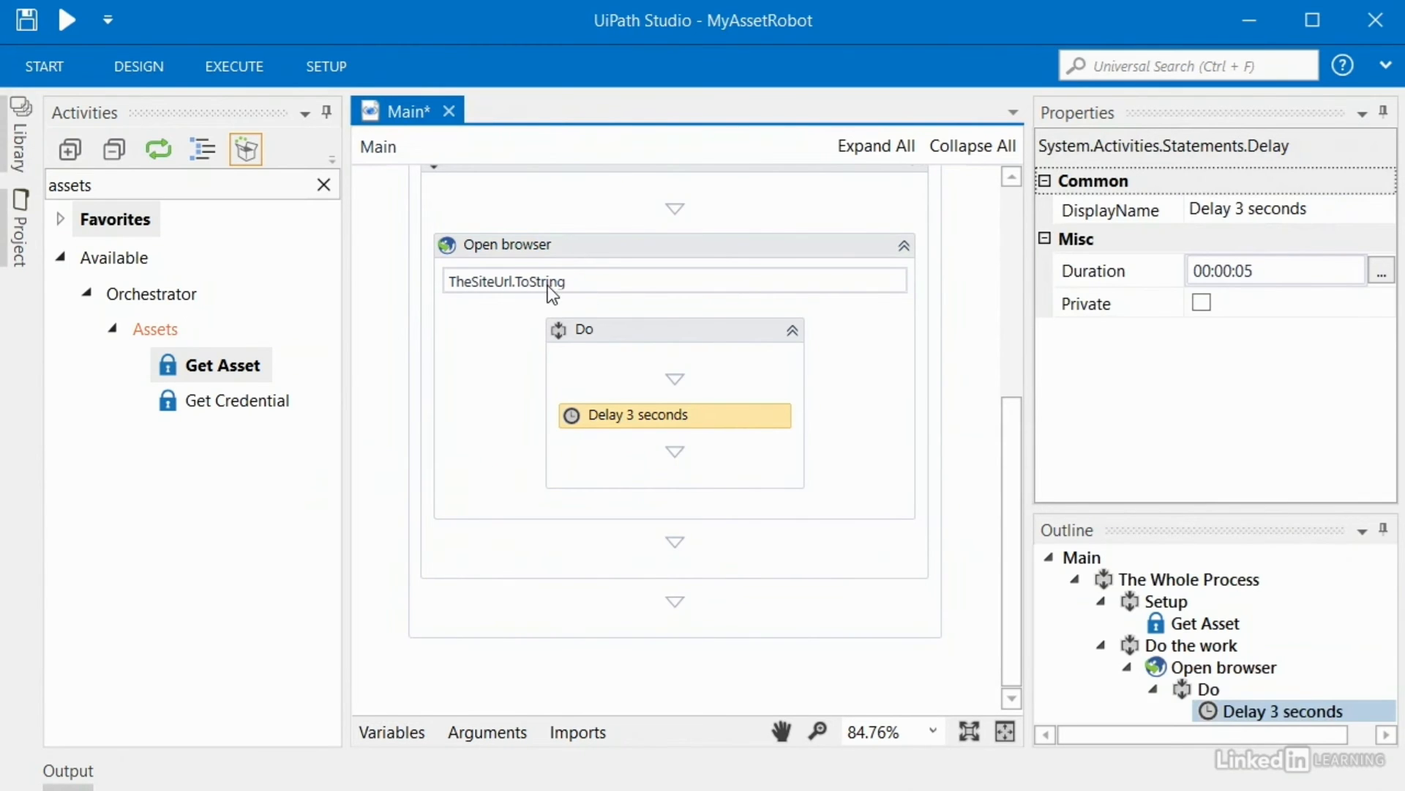
Step: Check that Get Asset reads the MyAssetRobot.SiteUrl asset into TheSiteUrl
scroll(1018, 439, up, 1)
scroll(1023, 448, up, 6)
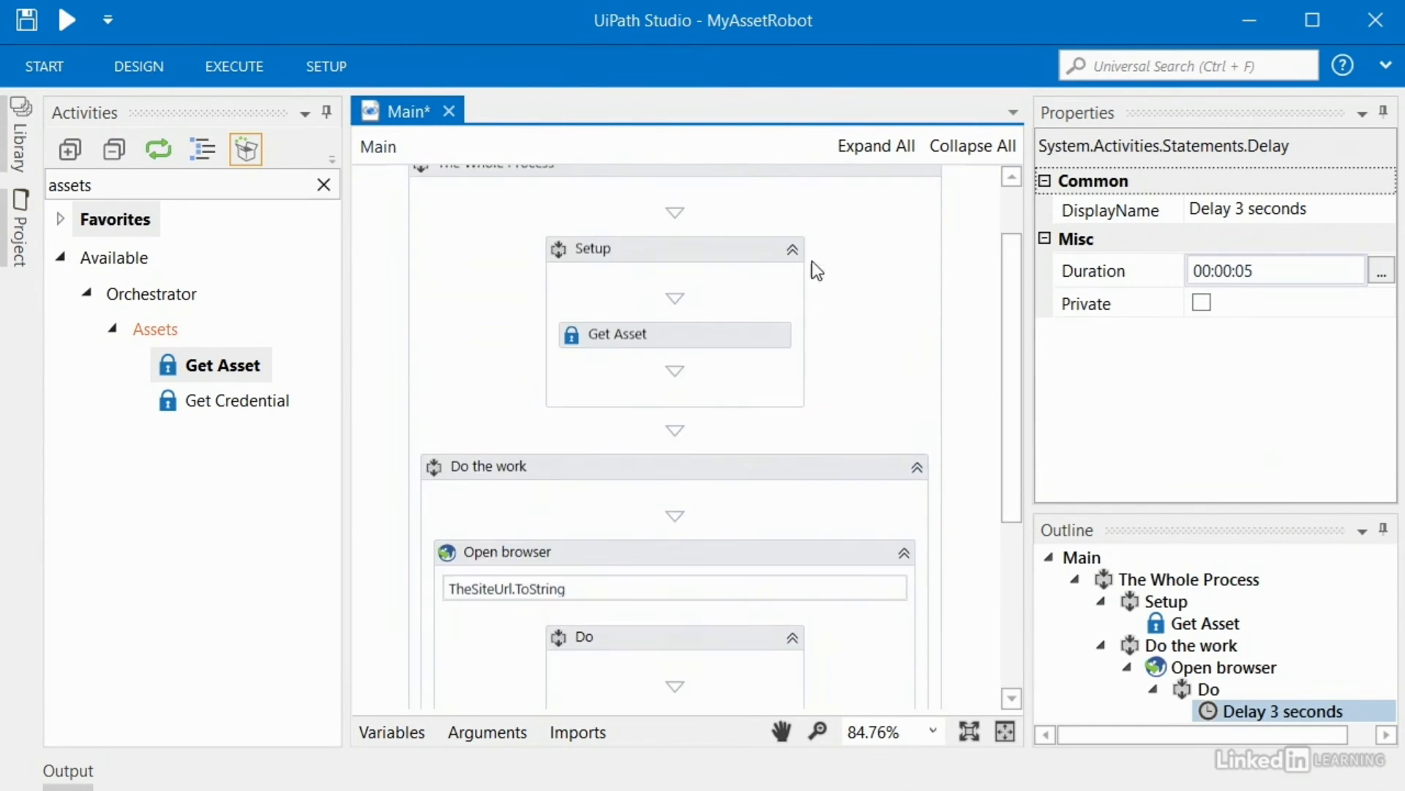
click(717, 247)
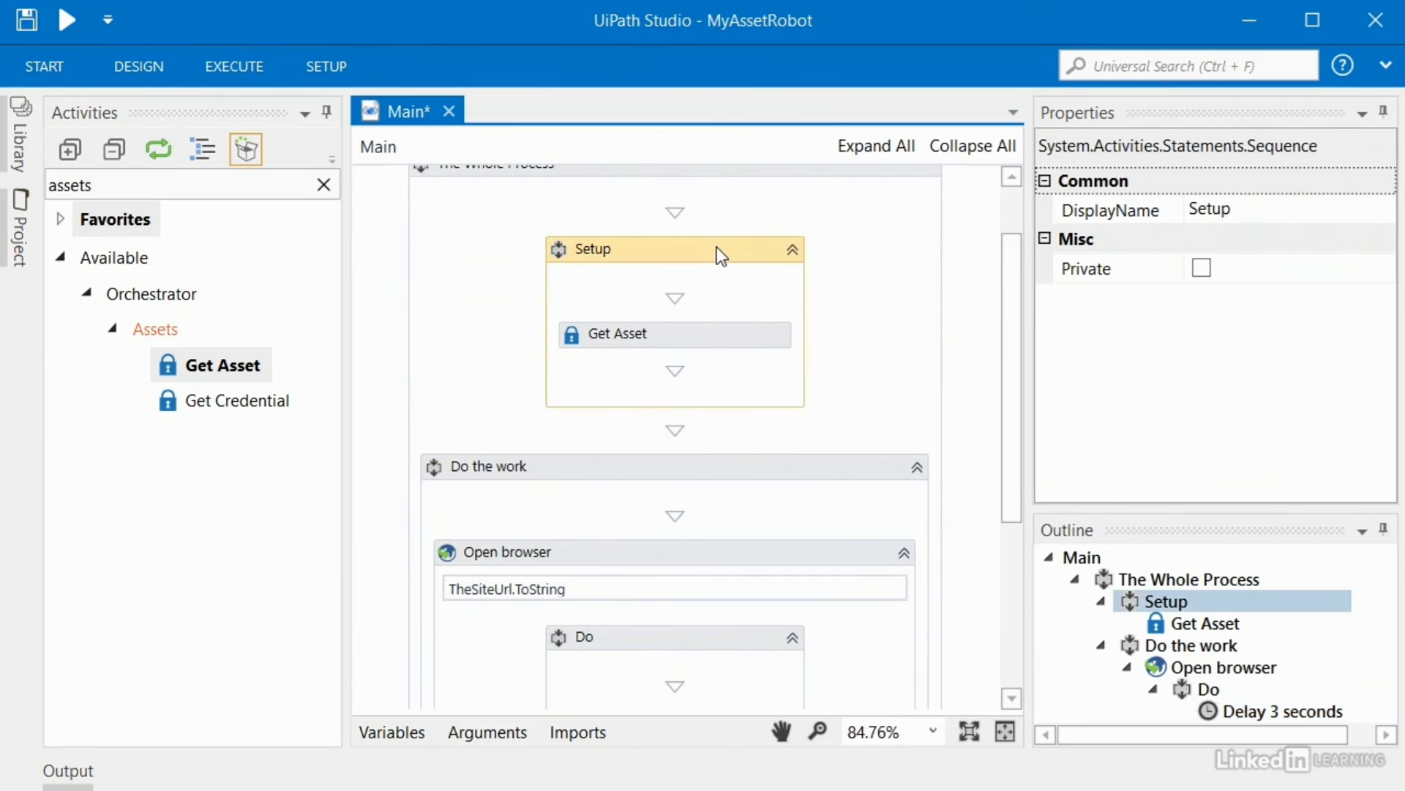
click(704, 339)
click(1382, 304)
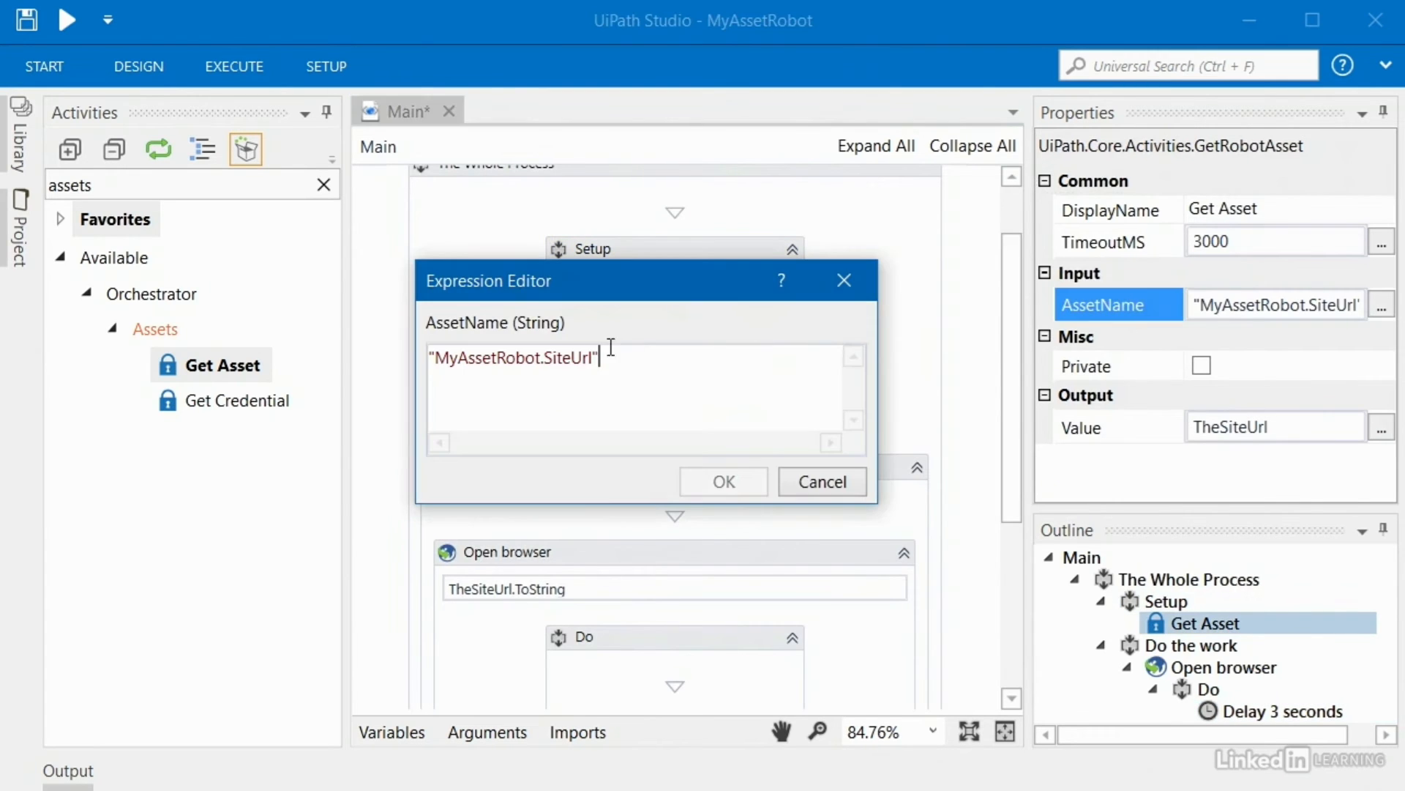
click(851, 288)
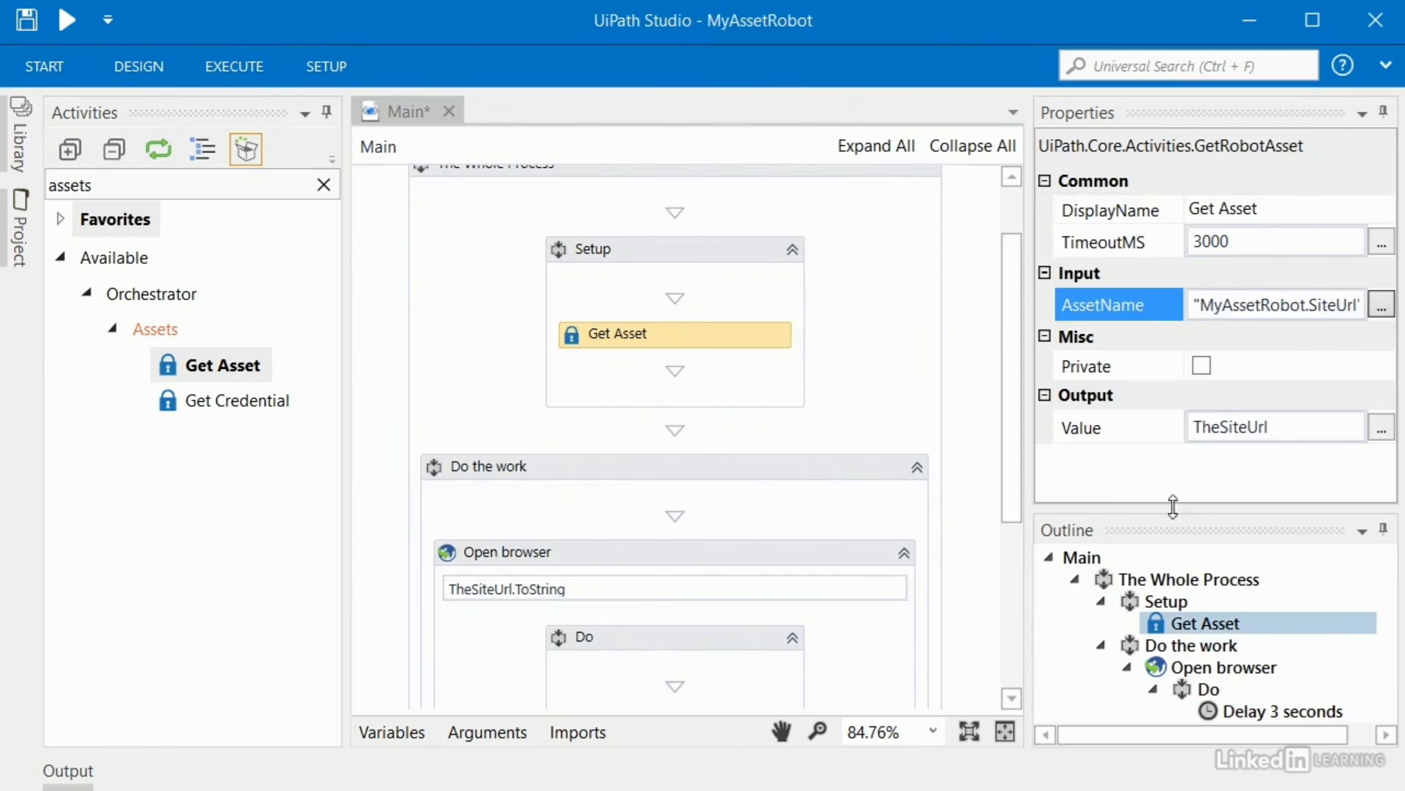
click(1292, 425)
Step: Run MyAssetRobot so it opens Amazon in Internet Explorer from the SiteUrl asset
drag(1014, 348, 1025, 487)
click(600, 293)
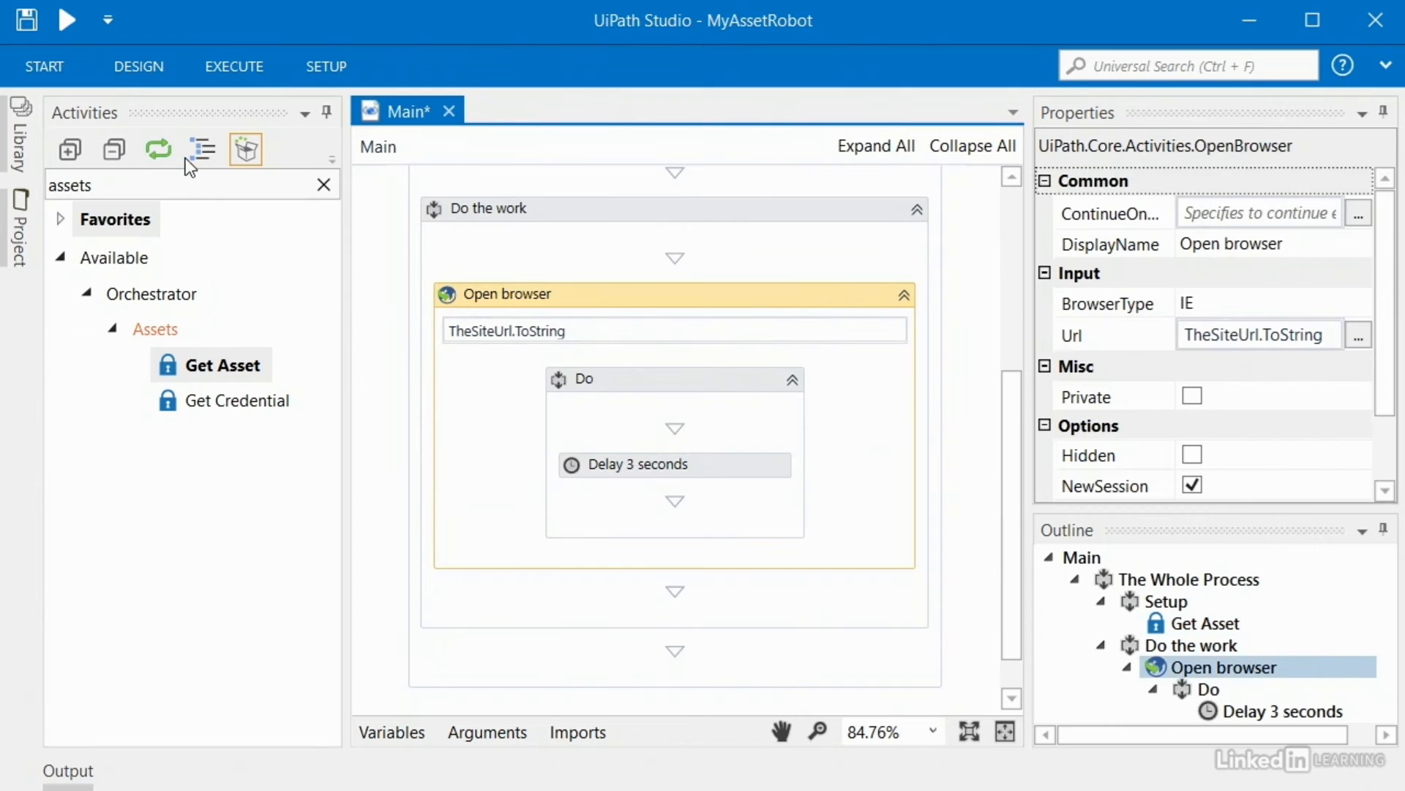
click(76, 32)
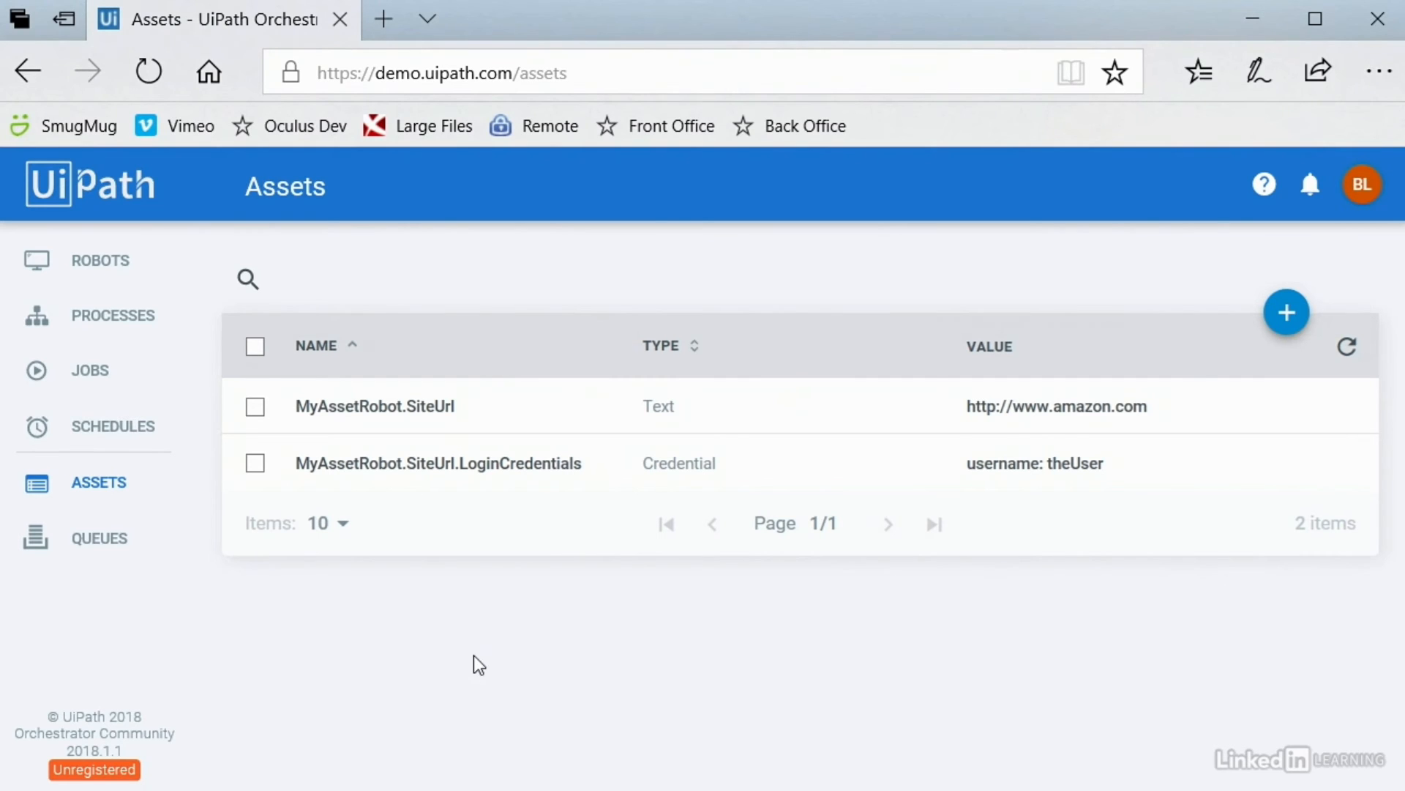
click(1300, 412)
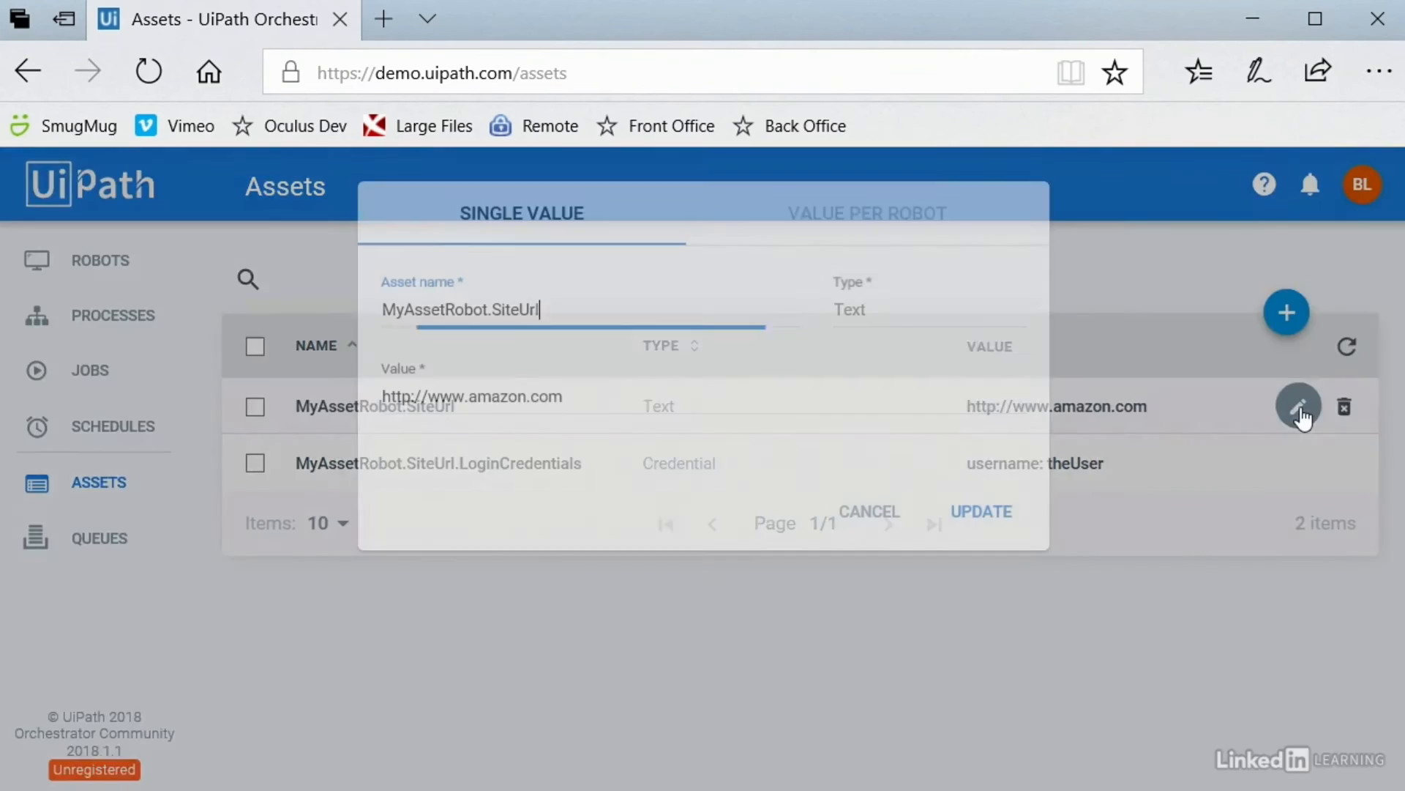
drag(469, 396, 525, 396)
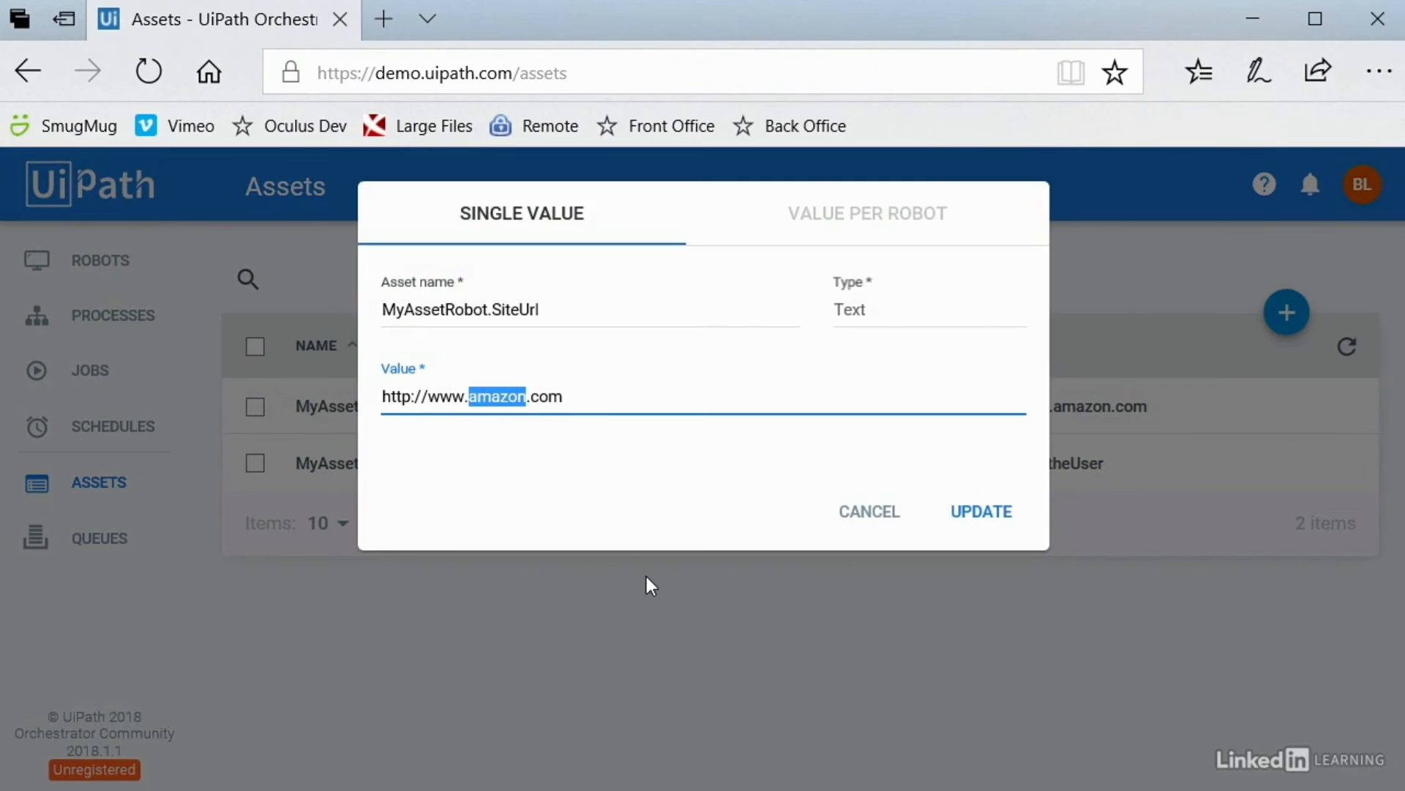
text(google)
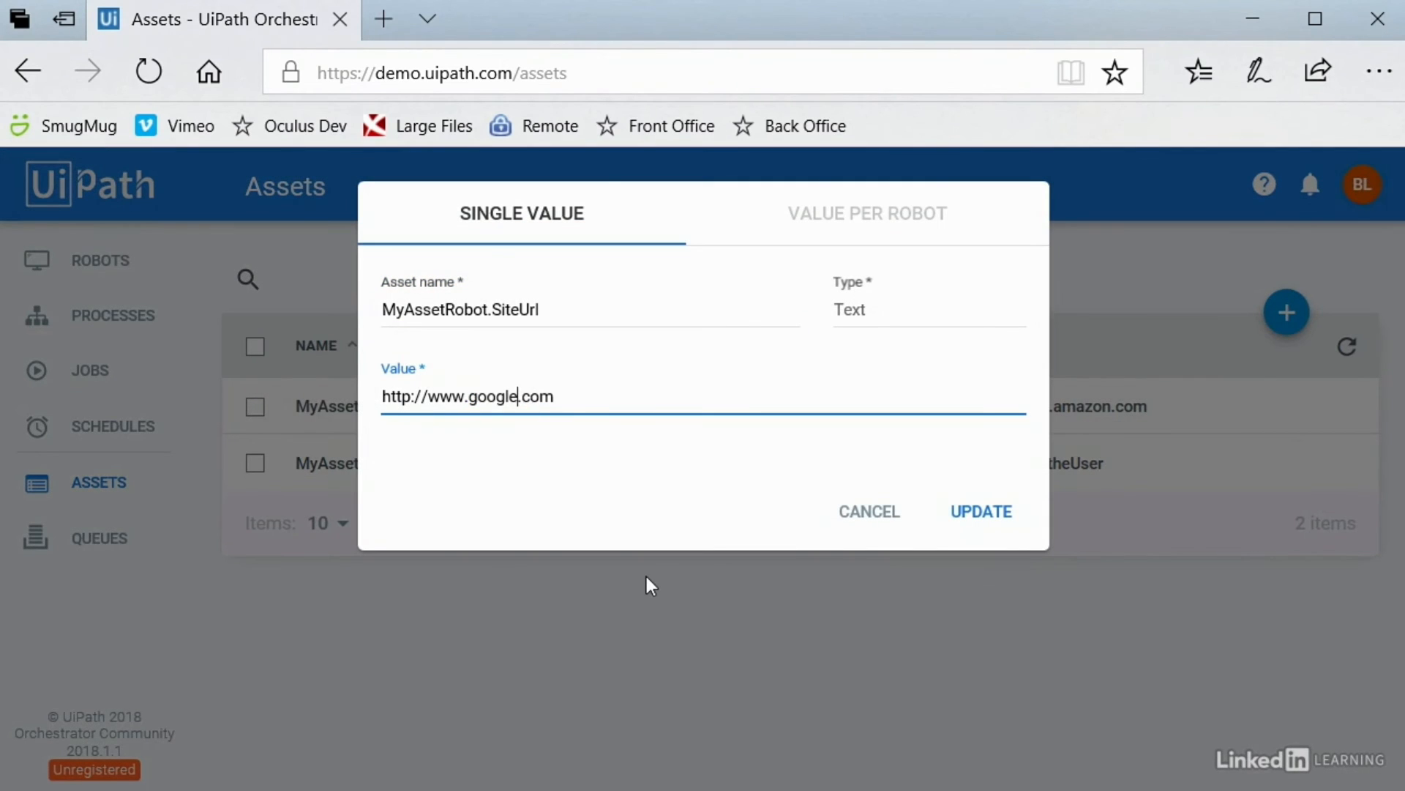
click(992, 514)
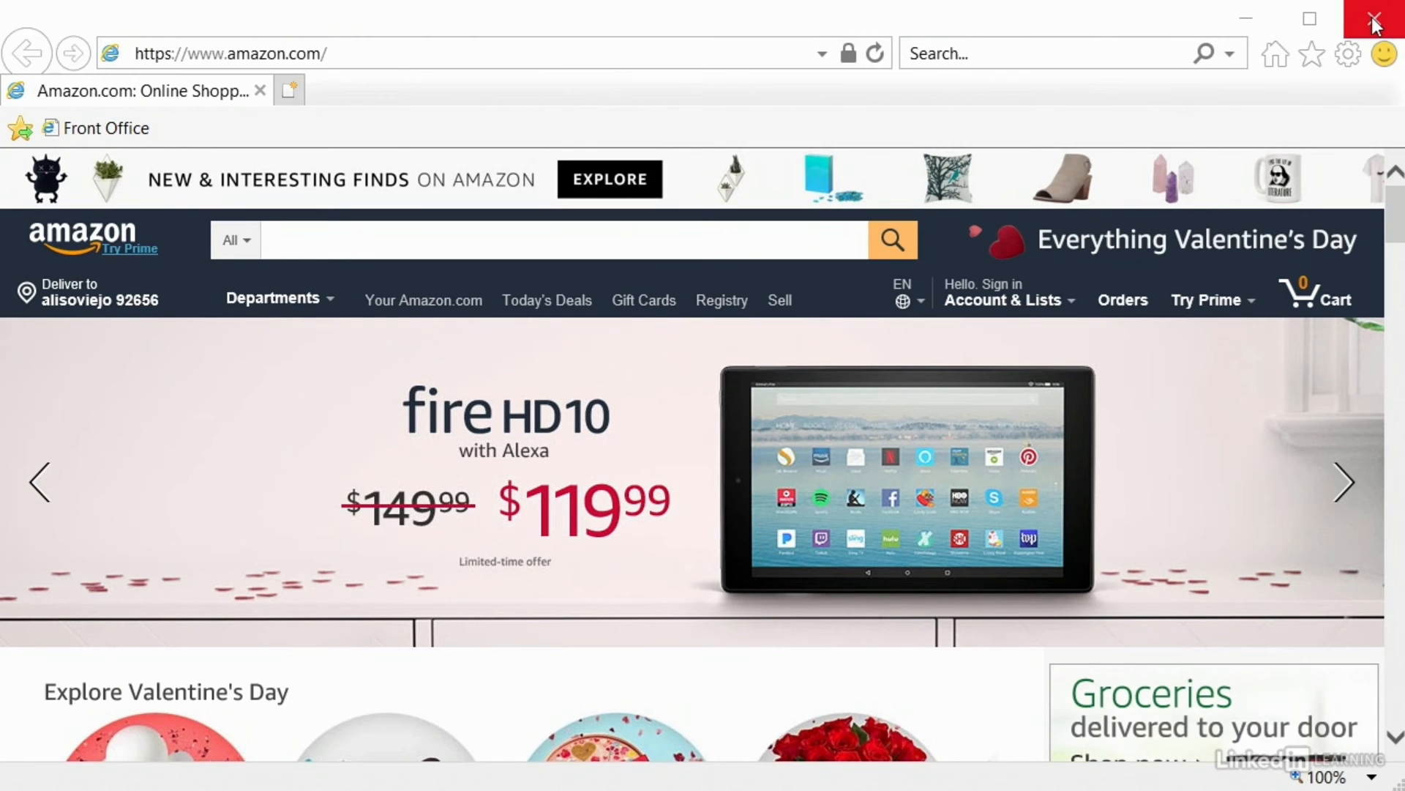
click(1373, 20)
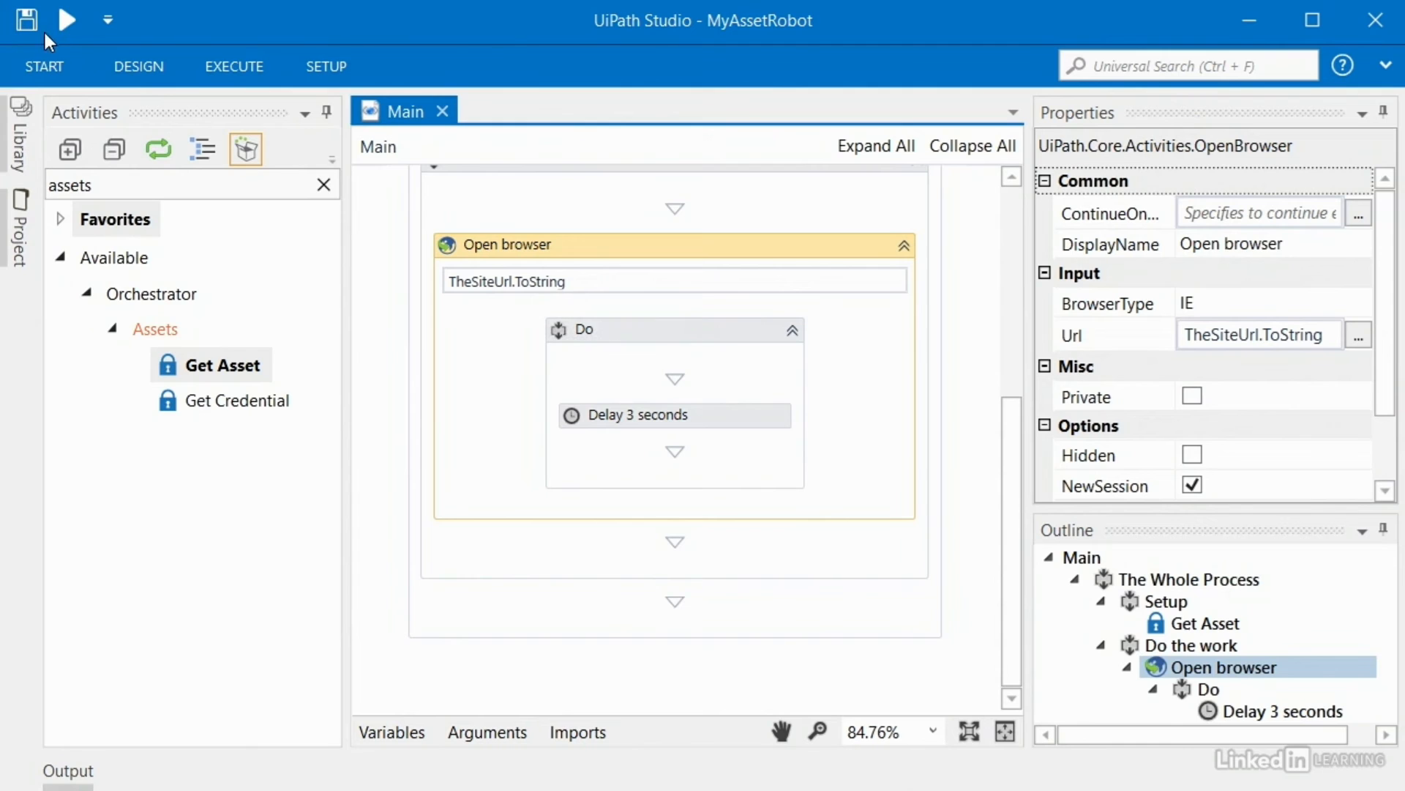
Step: Rerun the robot to open Google, then add Get Credential into Setup below Get Asset
click(67, 25)
scroll(934, 438, up, 5)
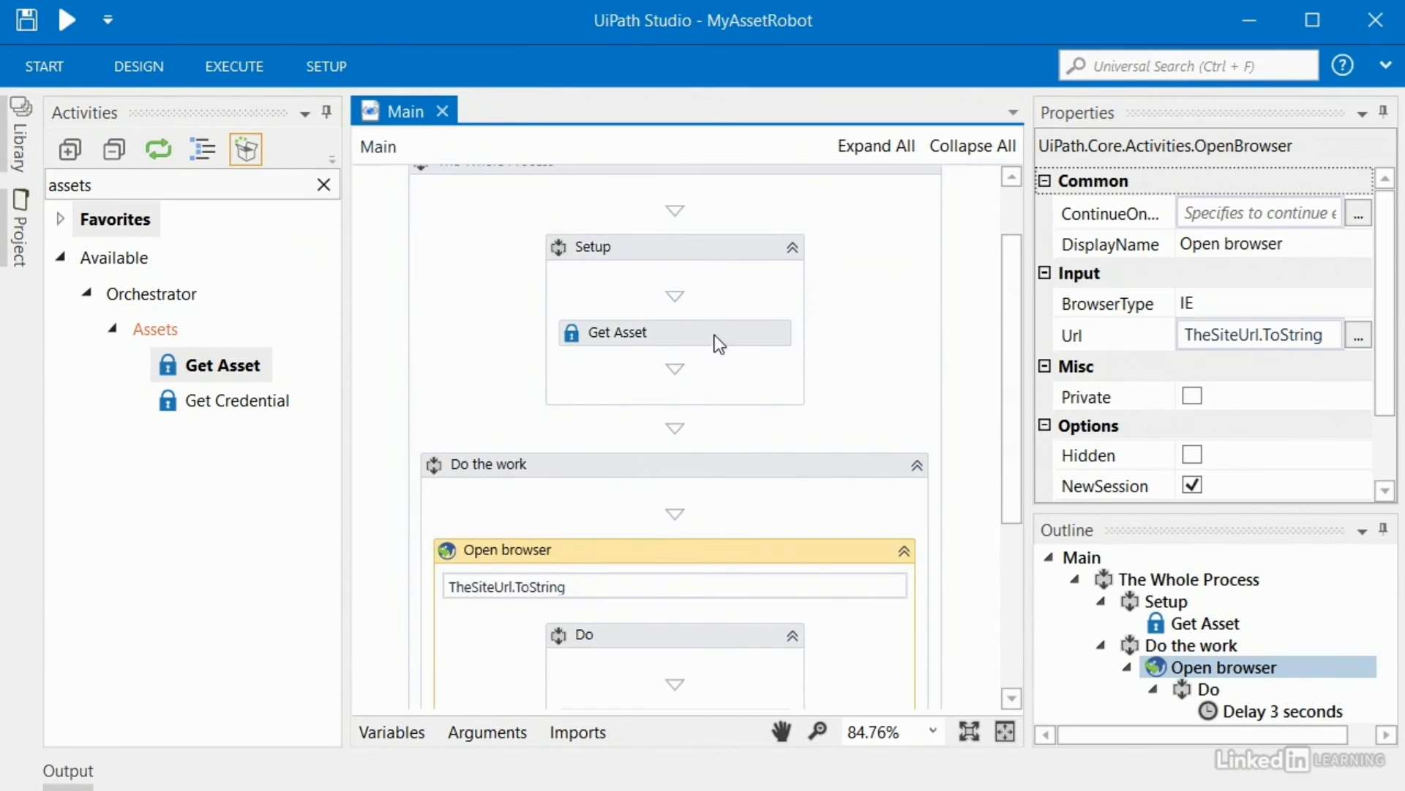
drag(226, 408, 682, 398)
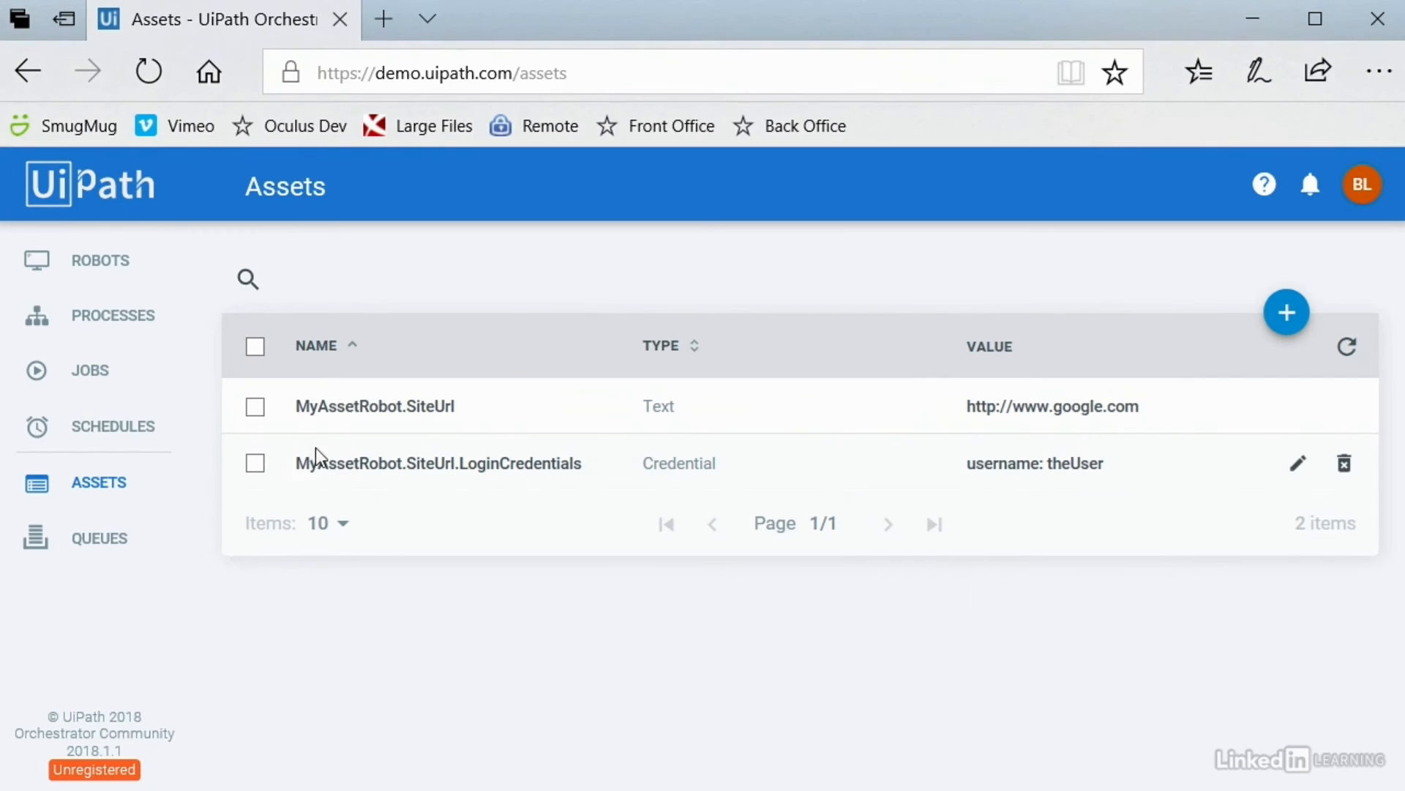
Step: Set Get Credential's asset name to the copied LoginCredentials asset name
drag(302, 464, 586, 471)
key(ctrl+c)
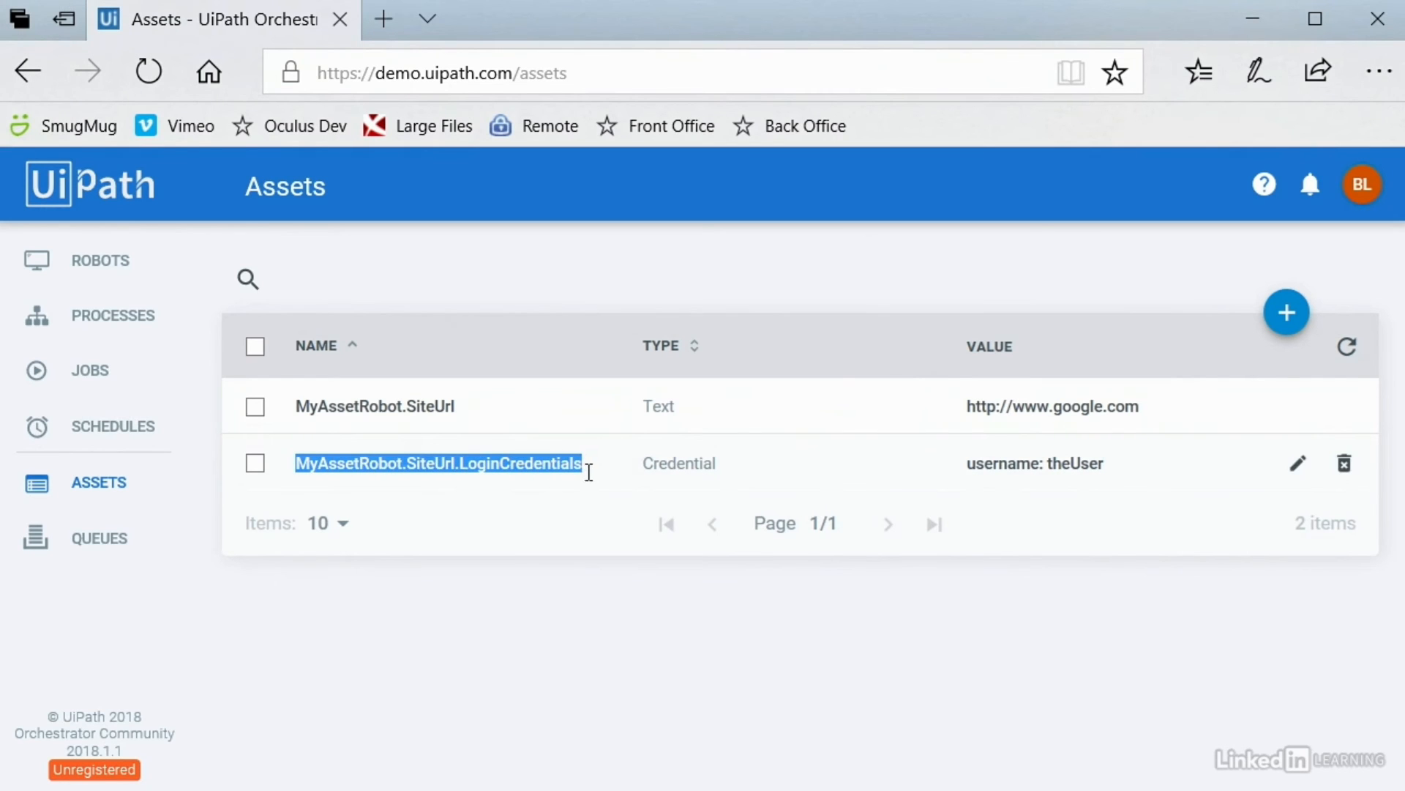
click(1258, 33)
click(1233, 305)
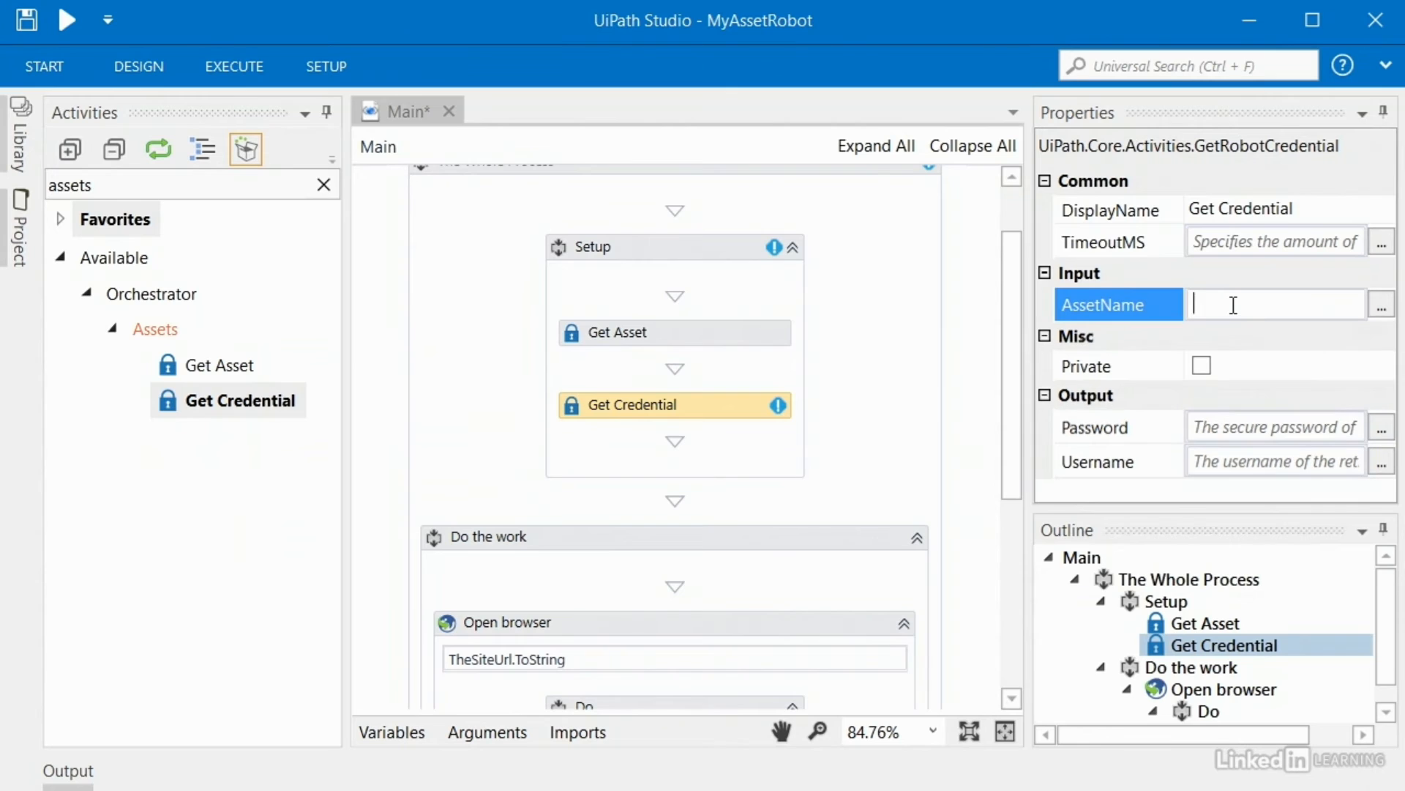
text("")
key(ctrl+v)
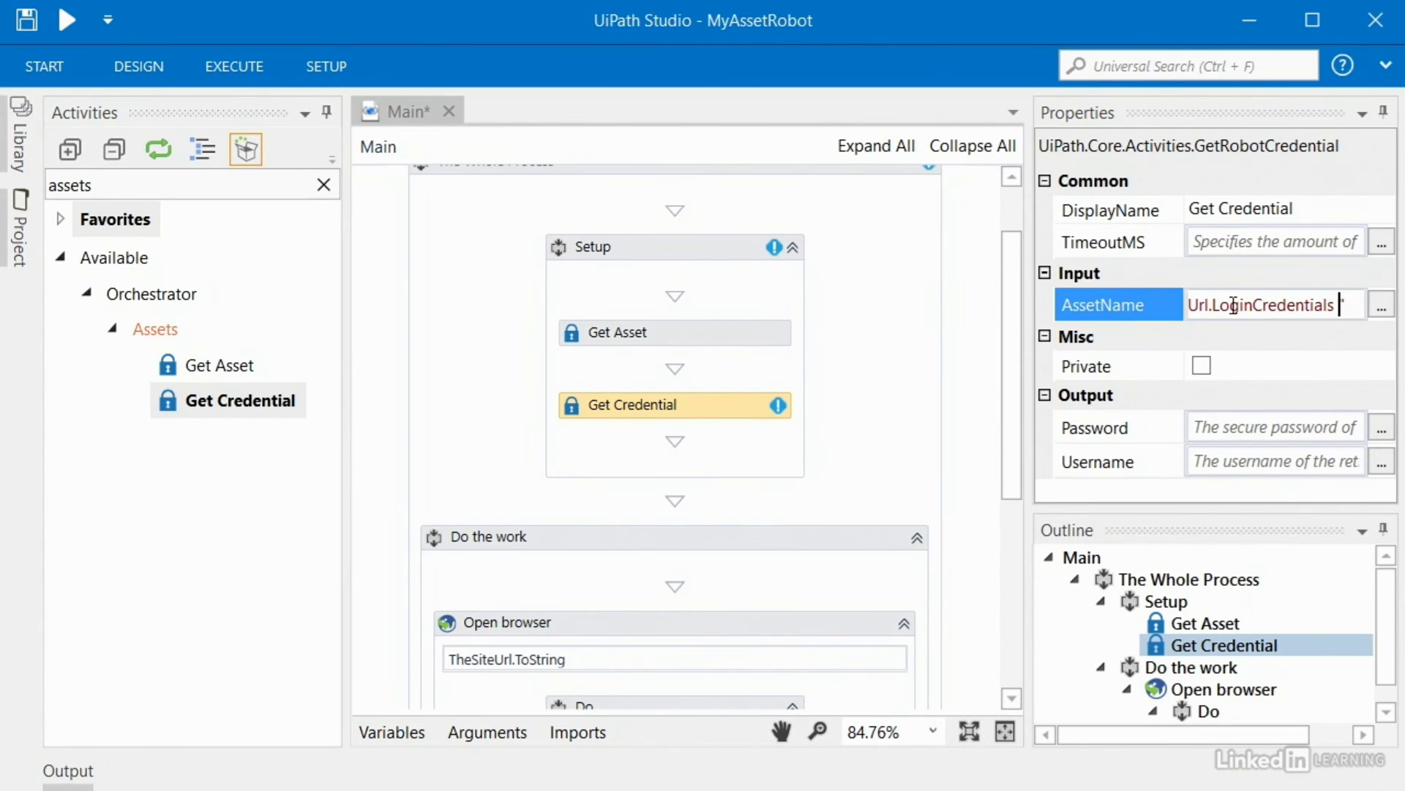
Step: Create ThePassword and TheUsername variables from Get Credential's Password and Username outputs
click(1208, 426)
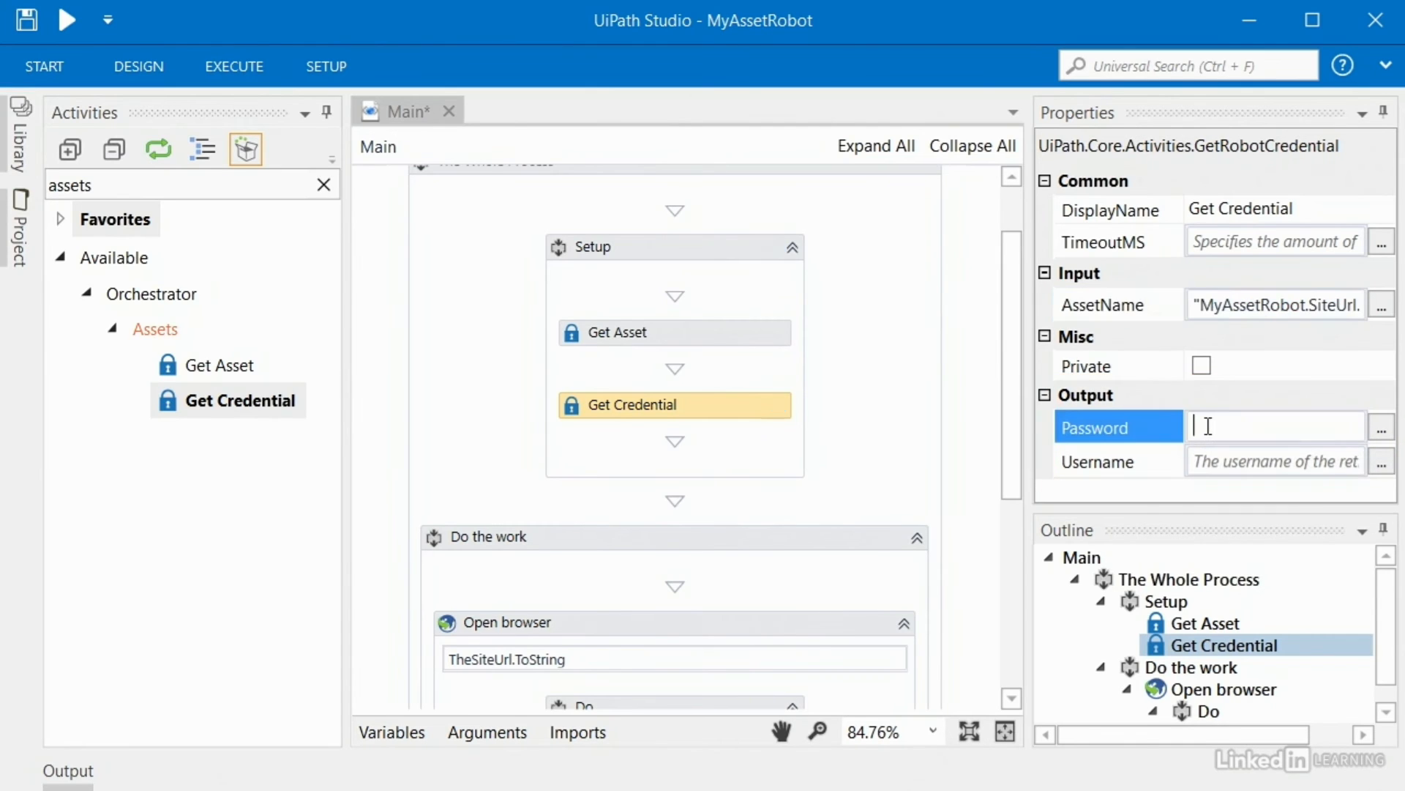
right_click(1208, 426)
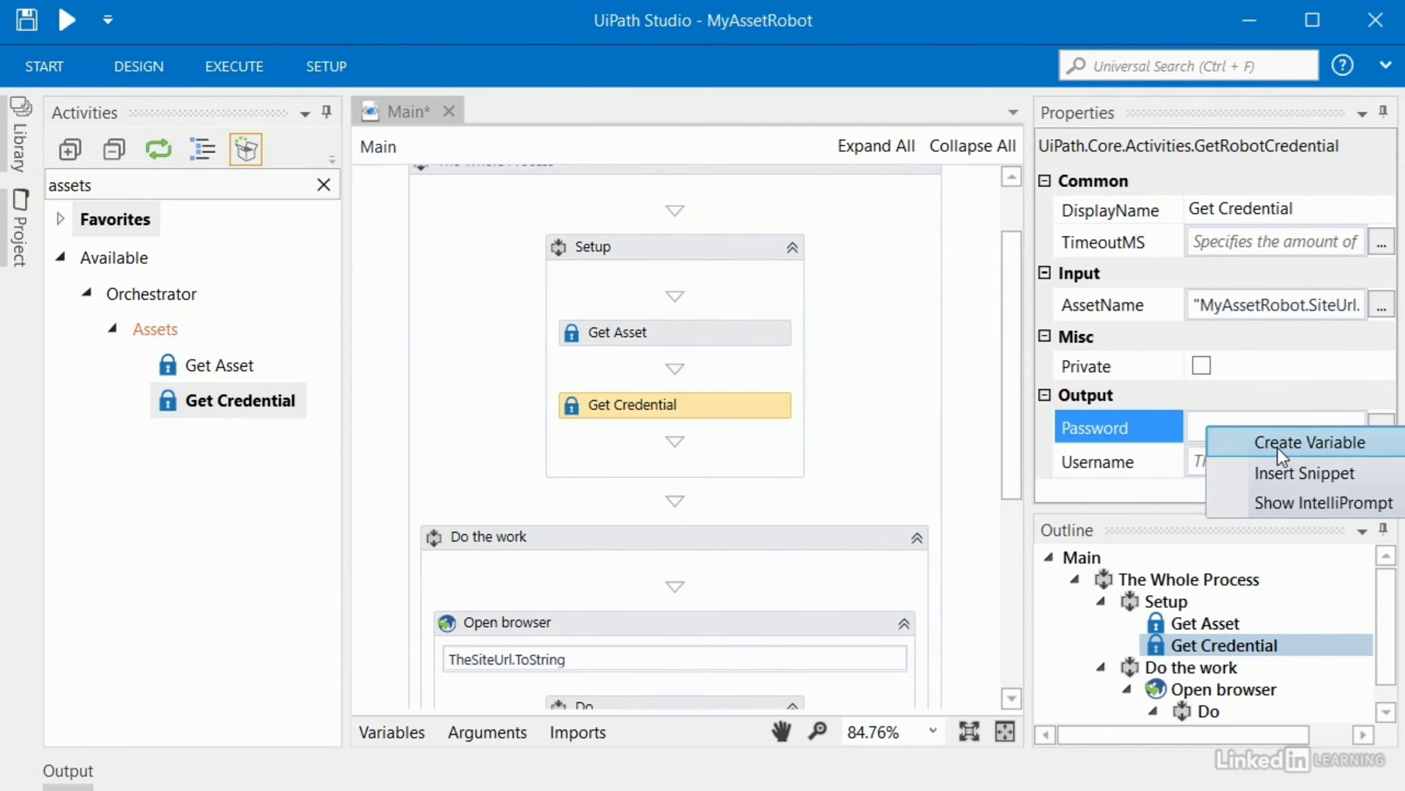
click(1278, 448)
text(ThePassword)
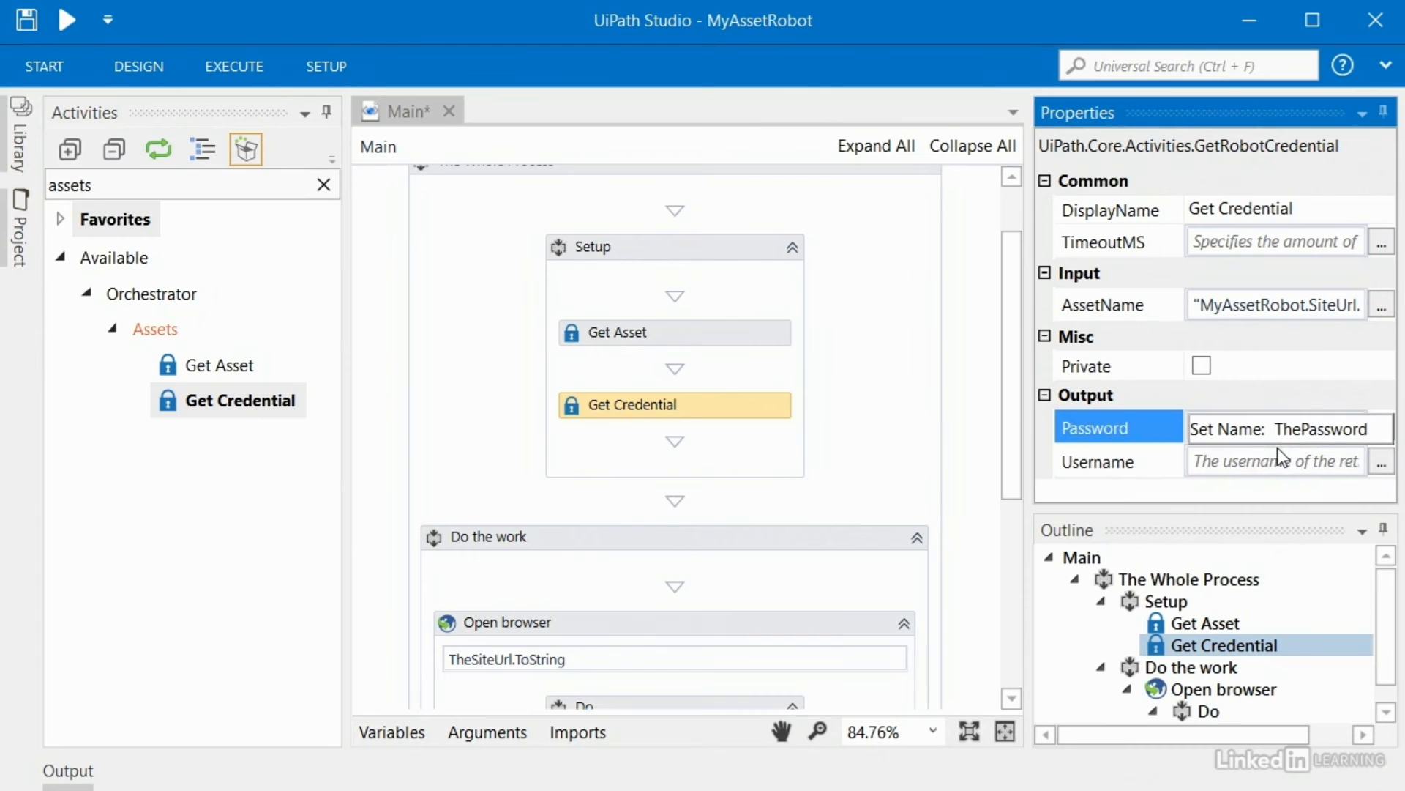
key(Return)
click(1233, 464)
right_click(1233, 464)
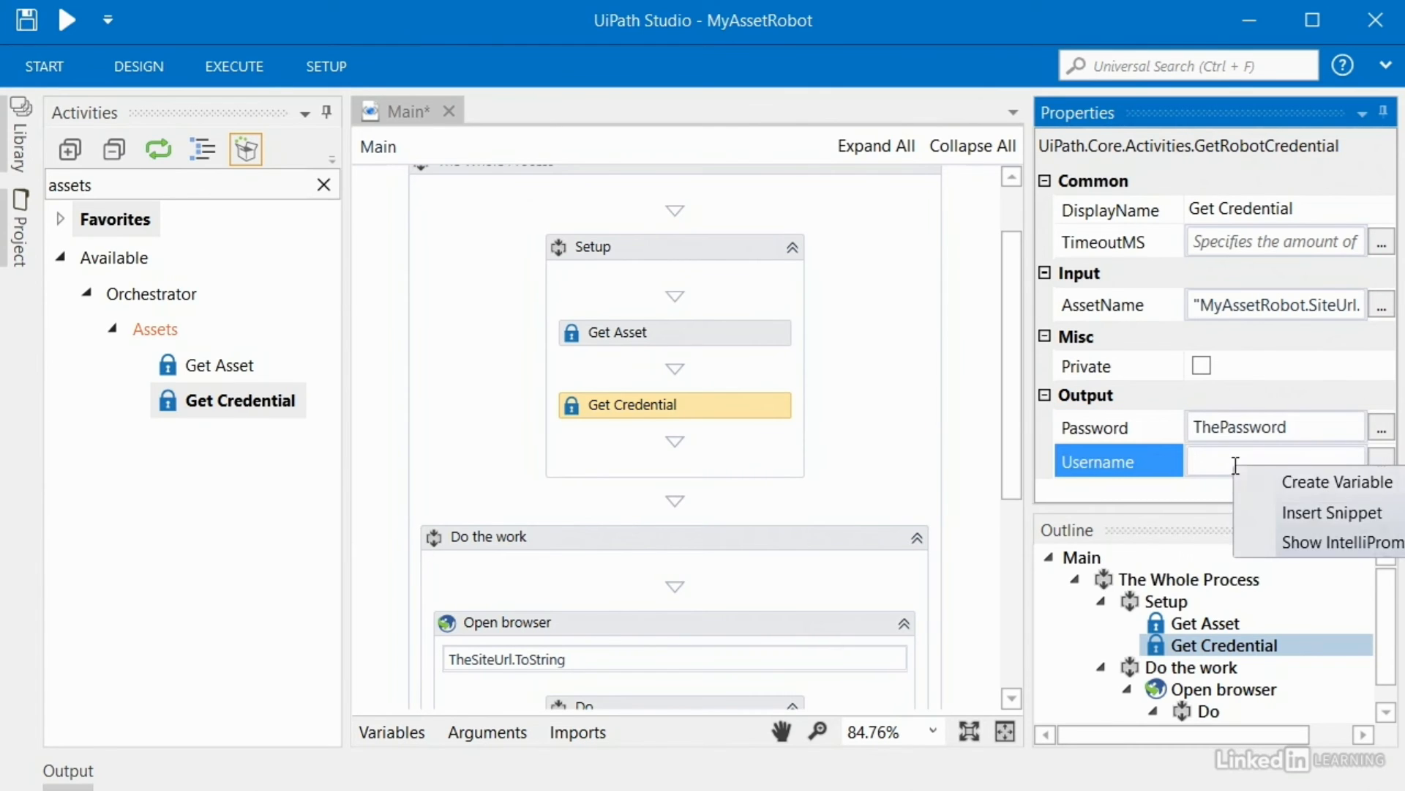
click(1301, 482)
text(TheUsernam)
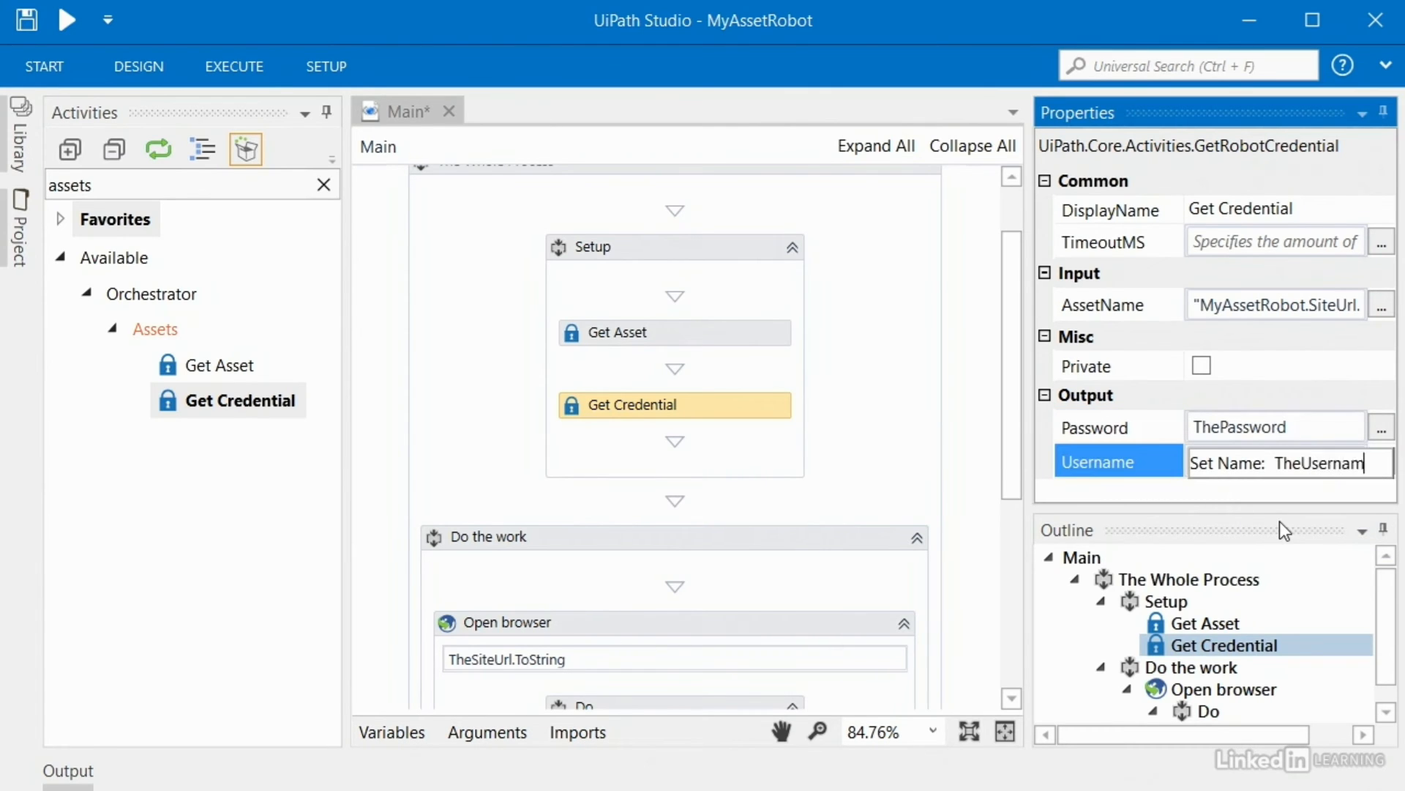
text(e)
key(Return)
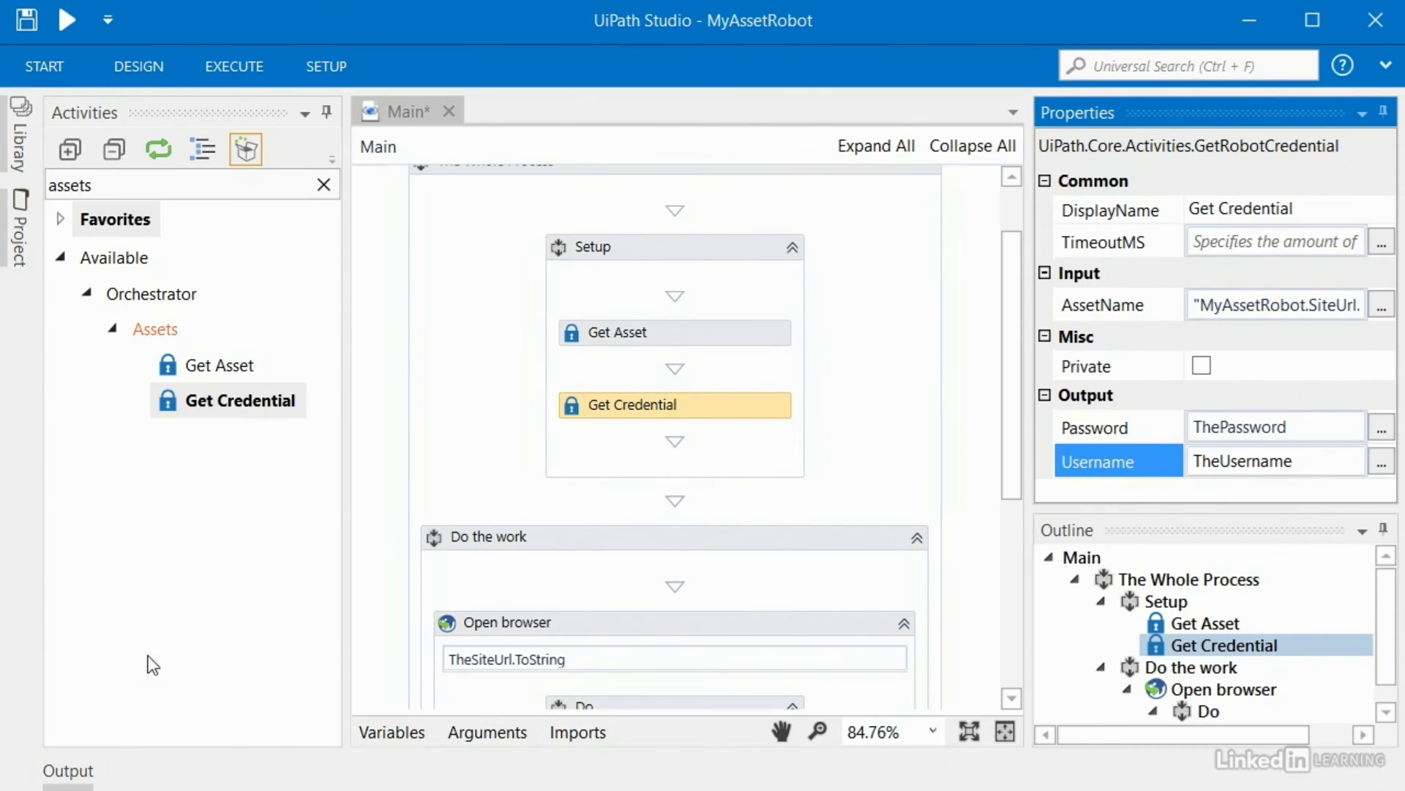
Step: Set the scope of ThePassword and TheUsername to The Whole Process
click(394, 730)
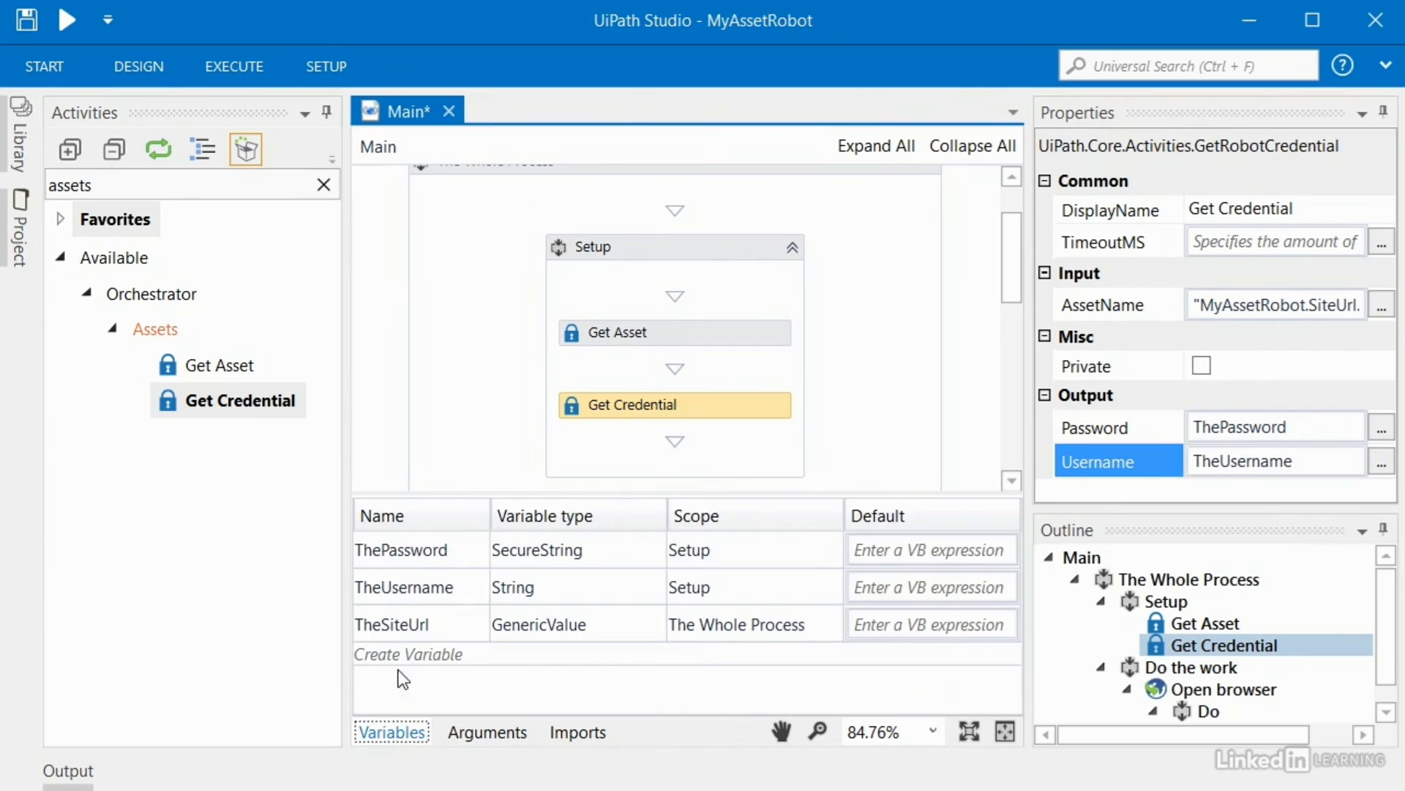
click(707, 548)
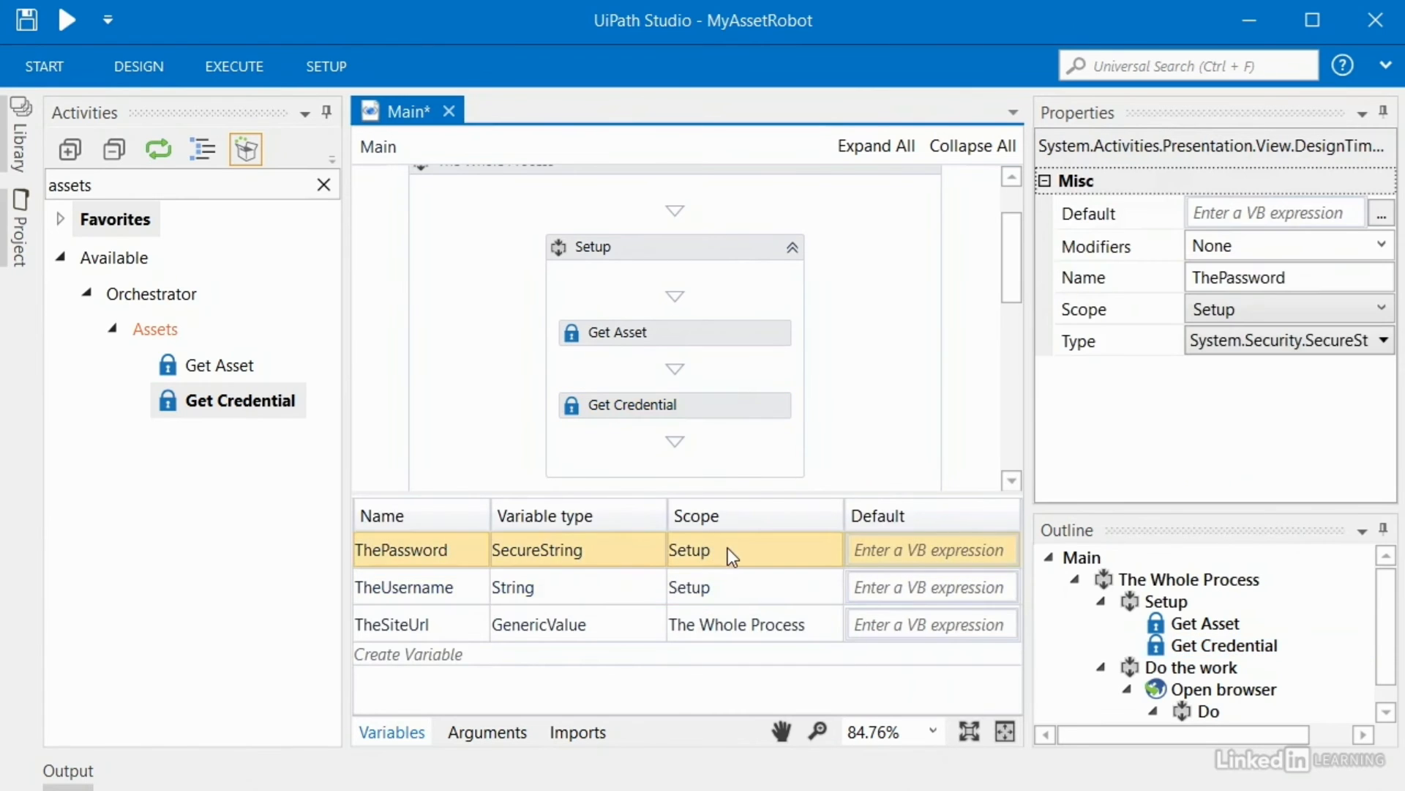
click(730, 592)
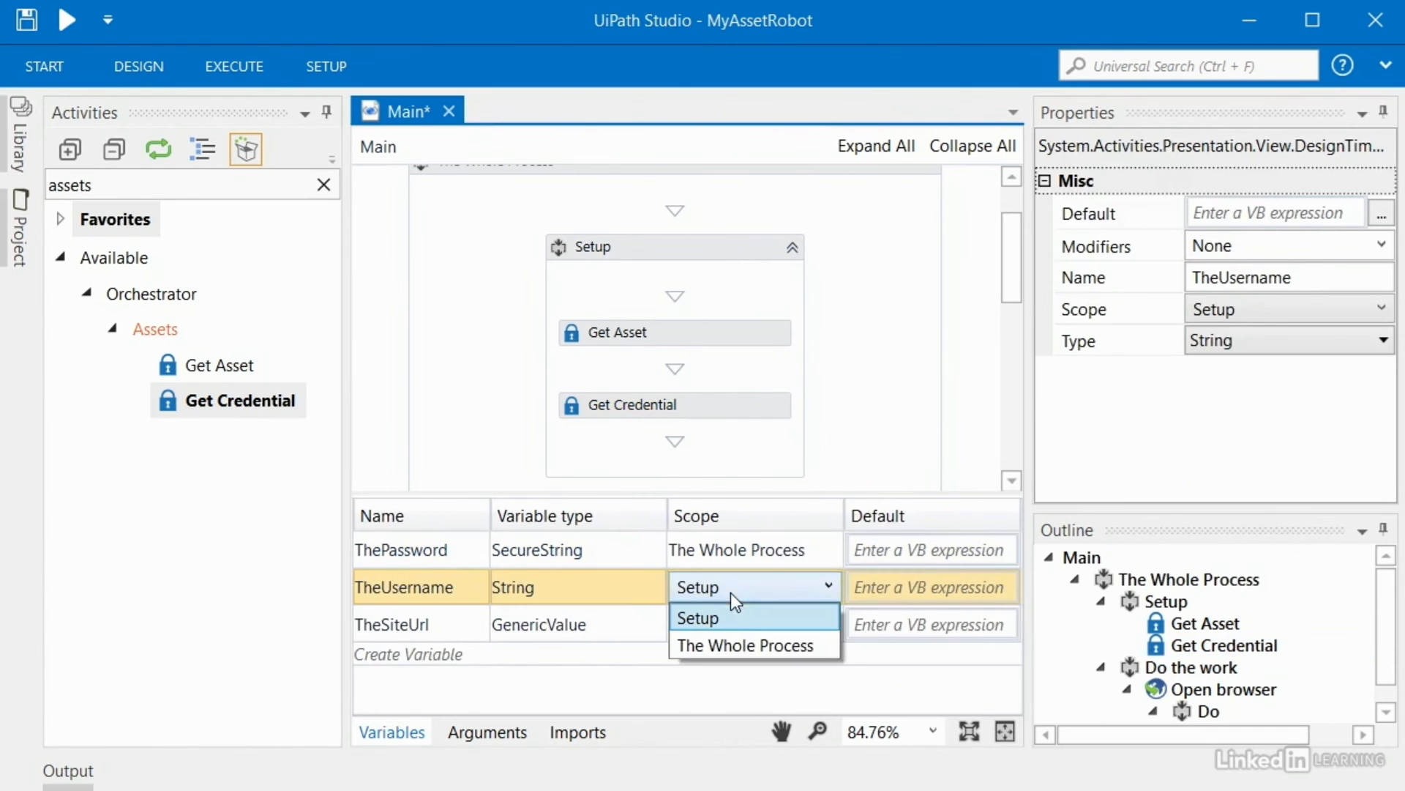
click(747, 645)
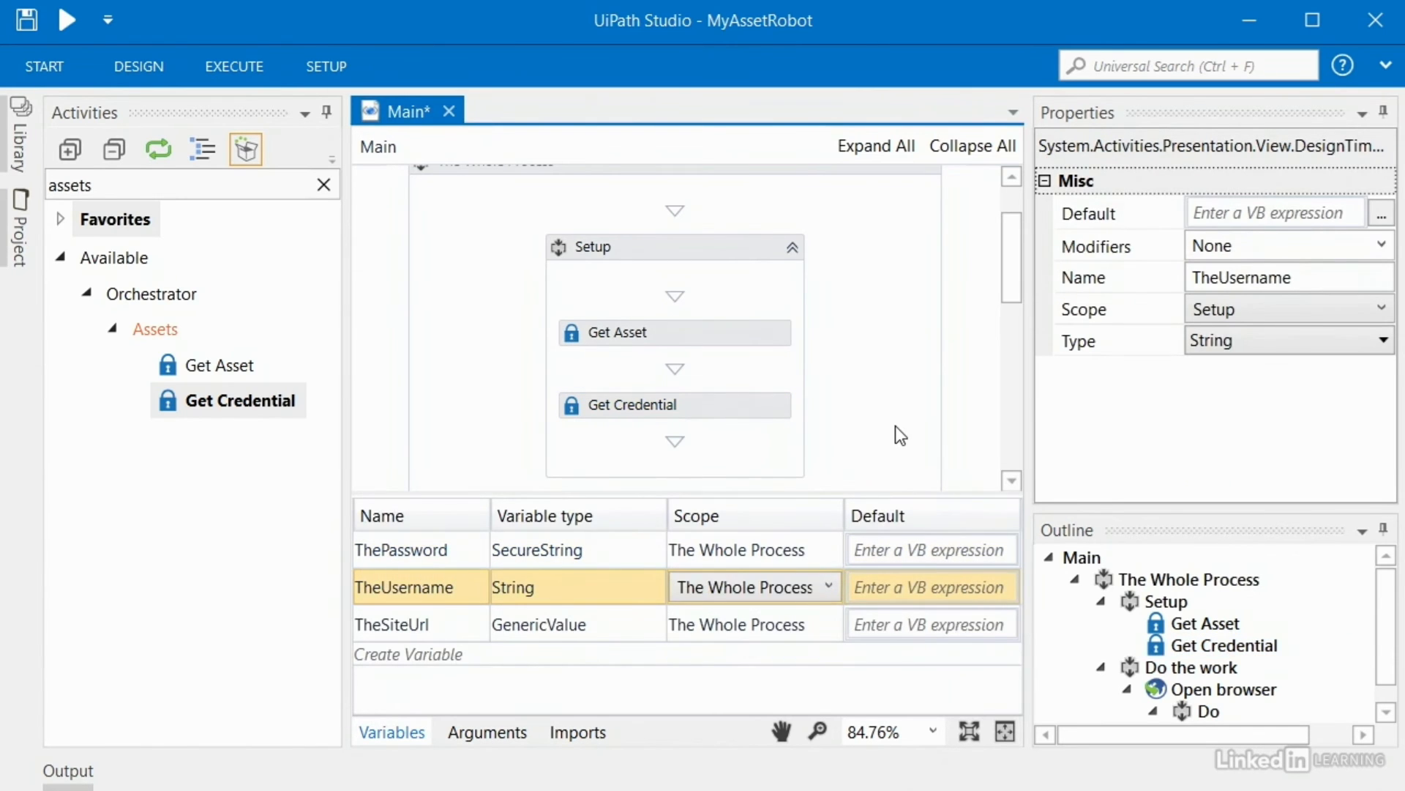
click(728, 414)
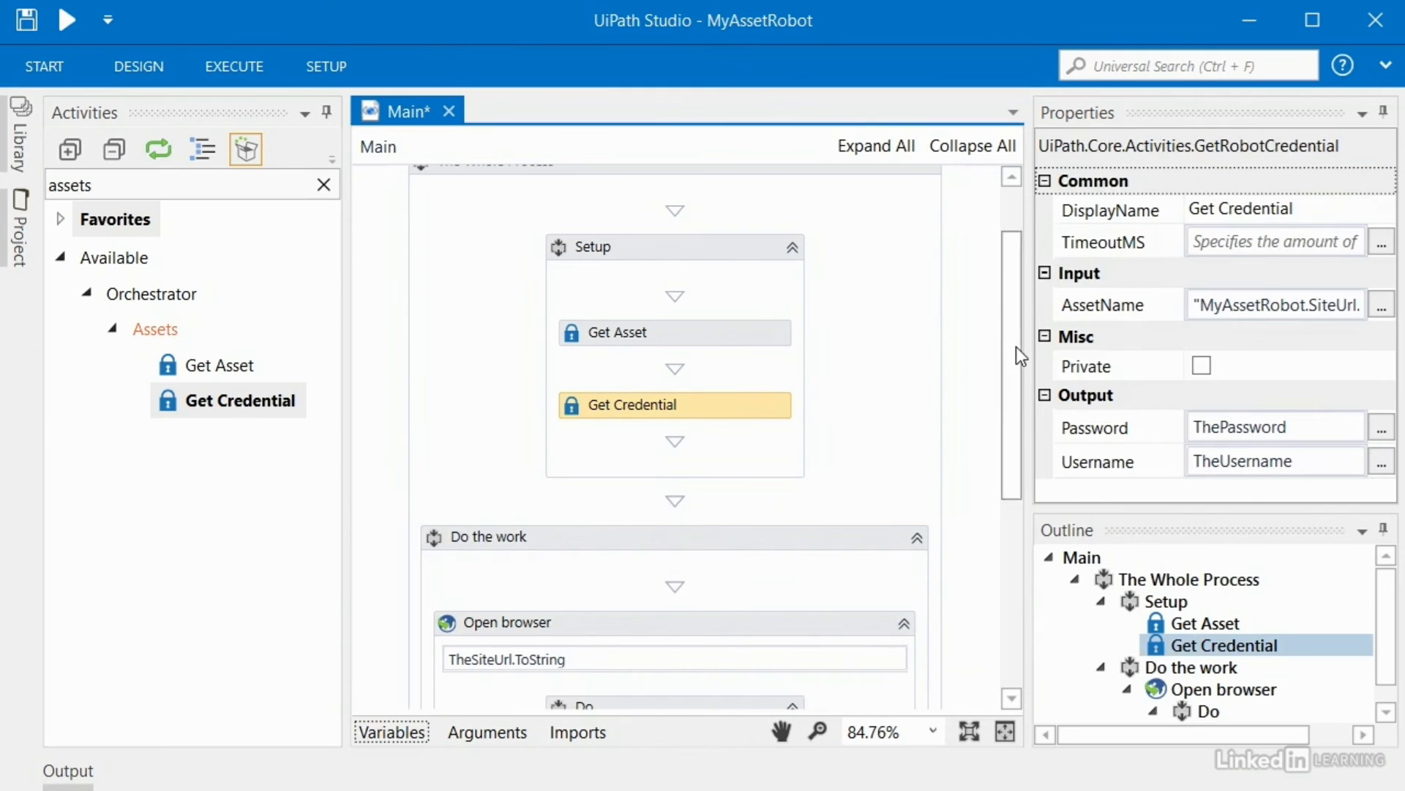
scroll(1016, 346, down, 5)
click(41, 183)
text(type)
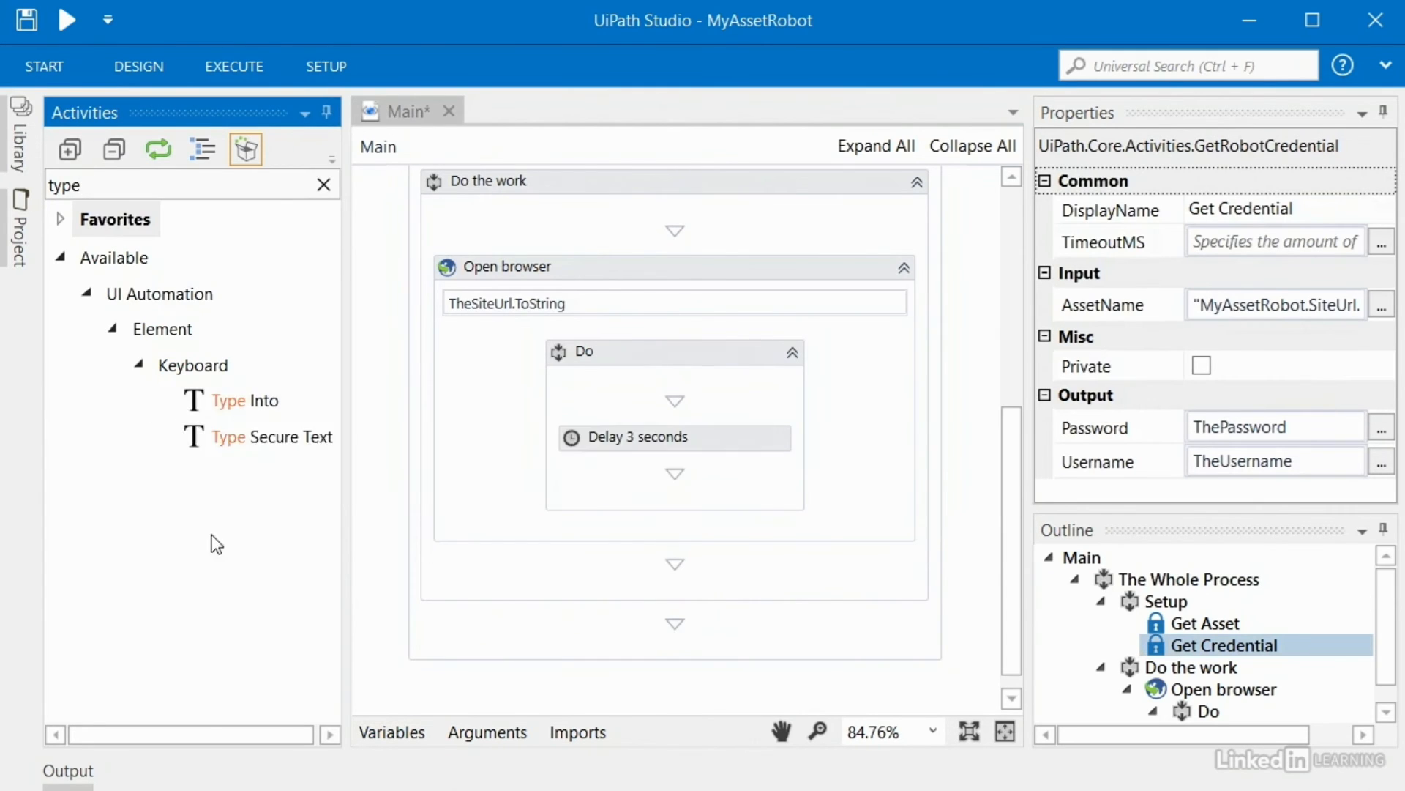
Step: Add a Type Into activity inside the browser's Do sequence after the delay
click(227, 411)
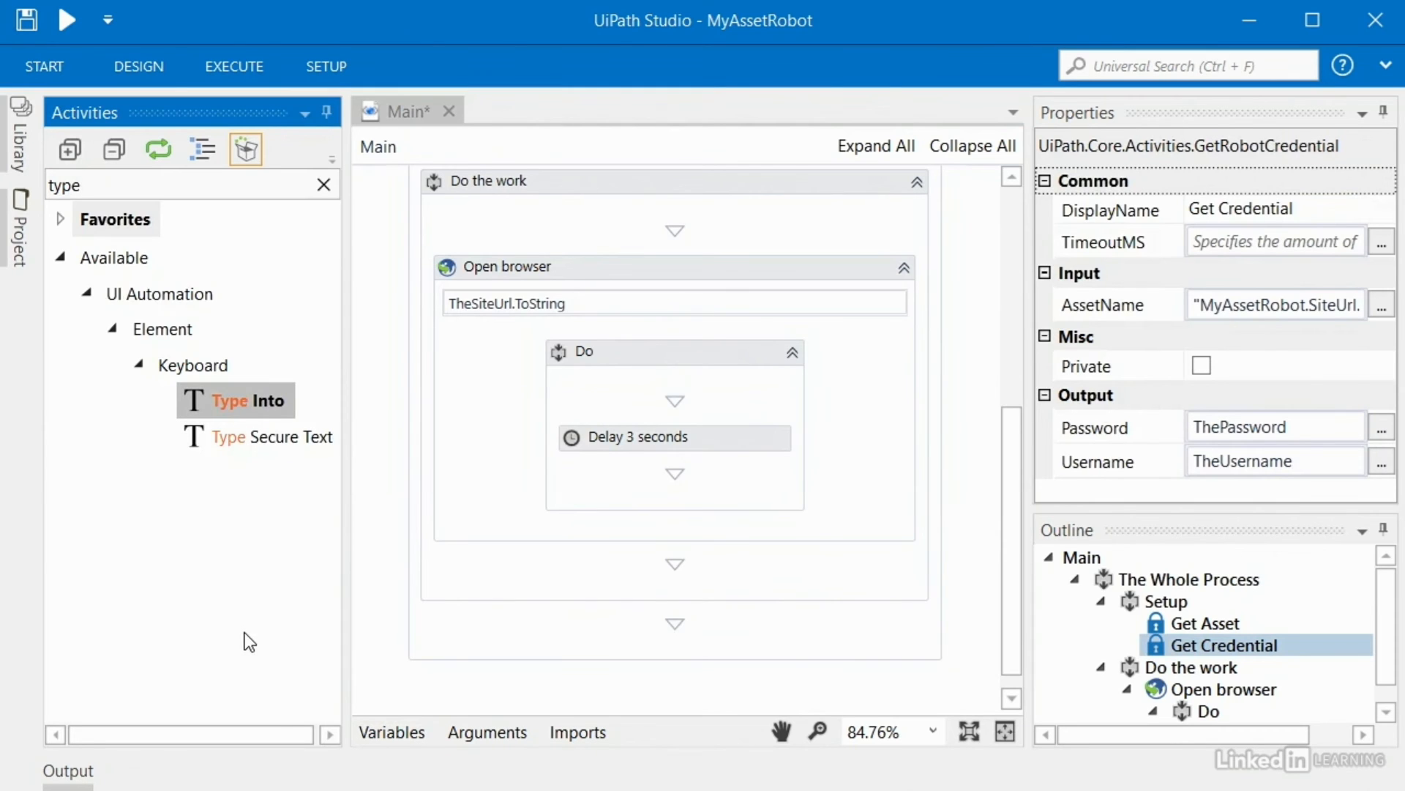
click(249, 438)
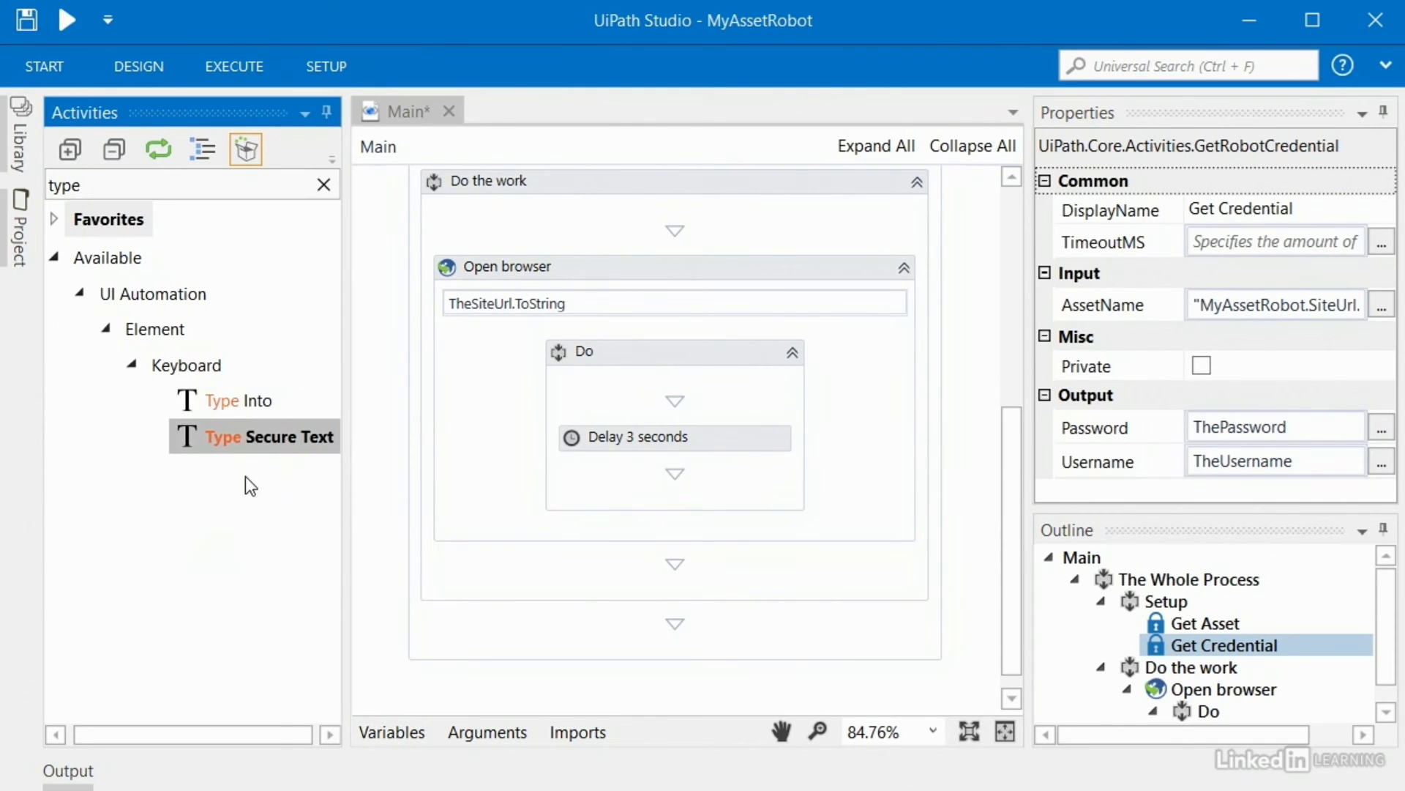
click(560, 269)
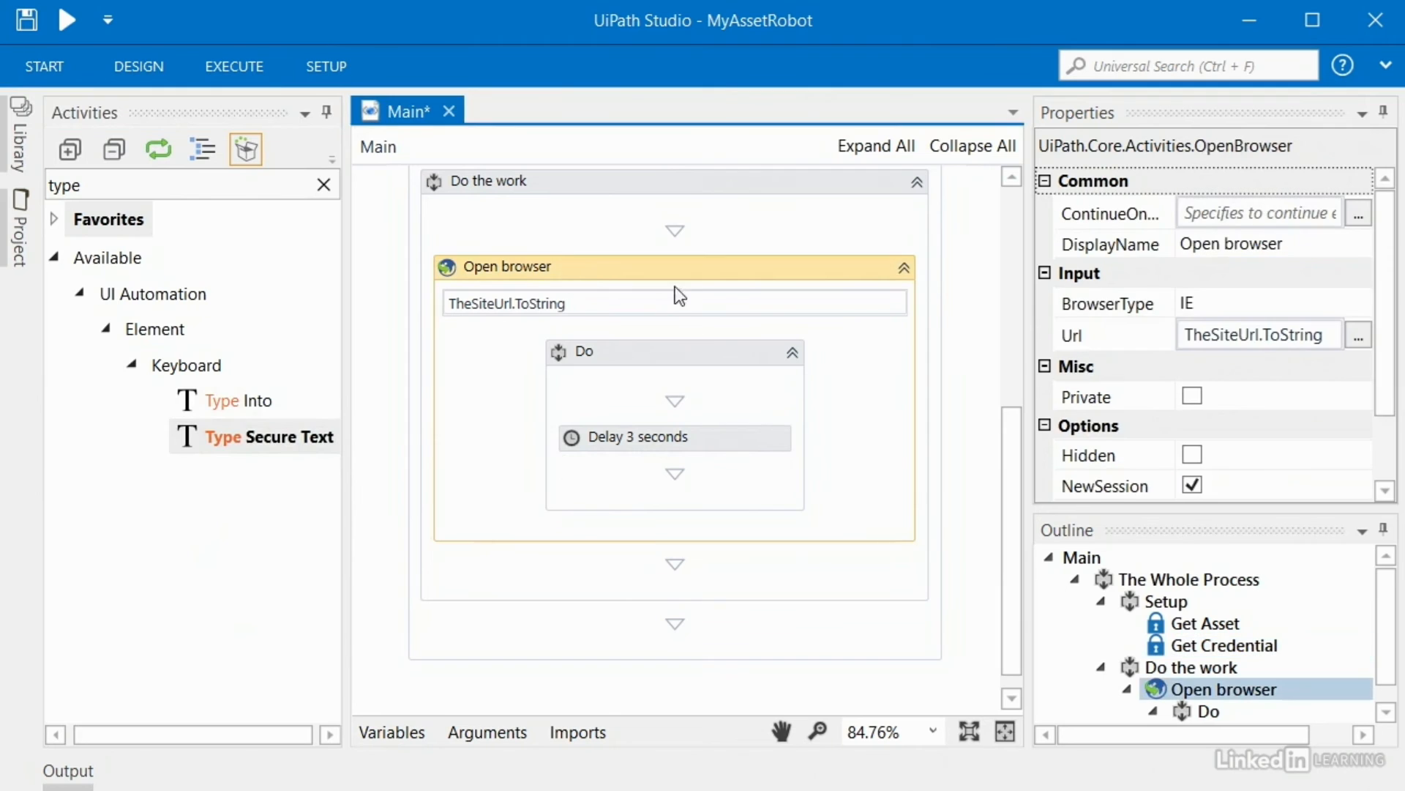
click(590, 366)
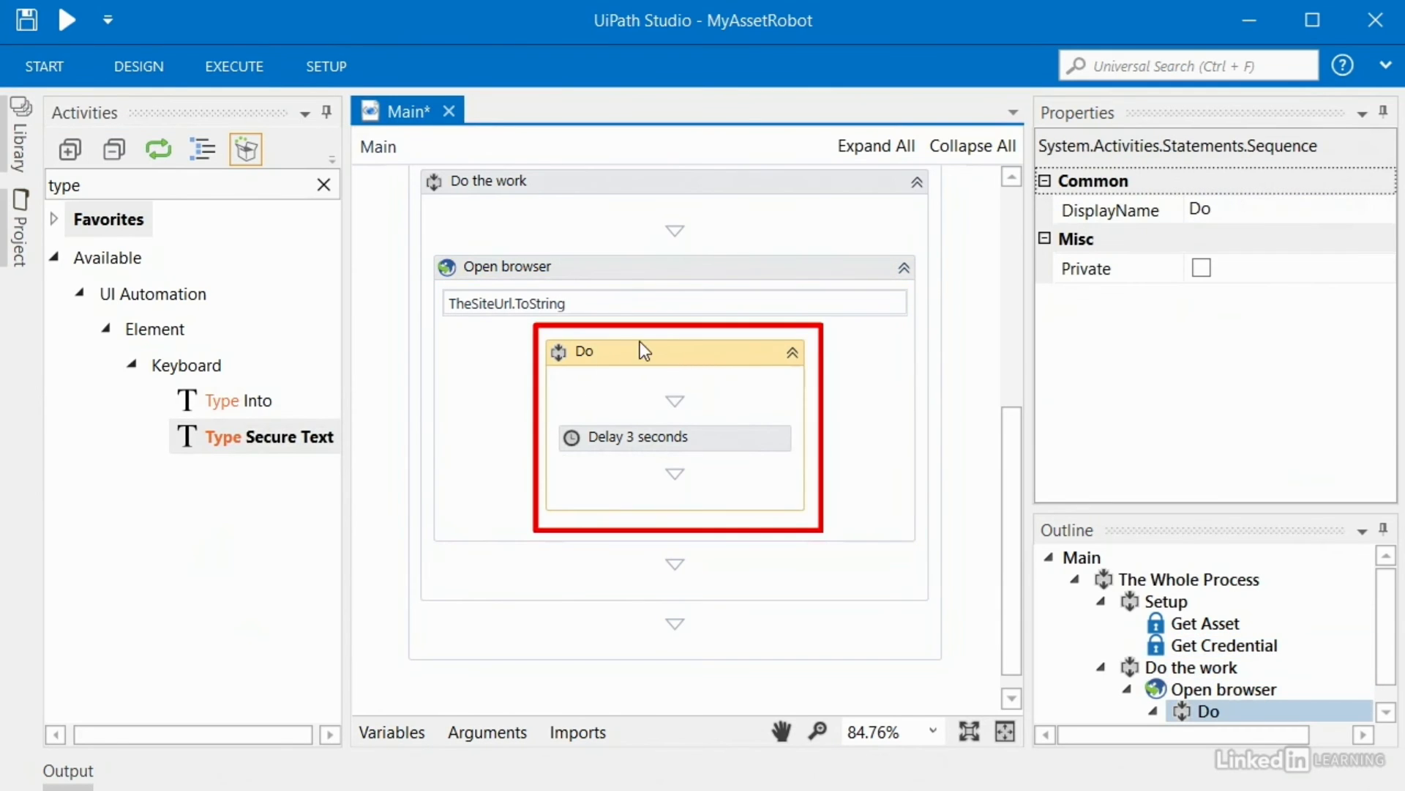
drag(249, 407, 640, 483)
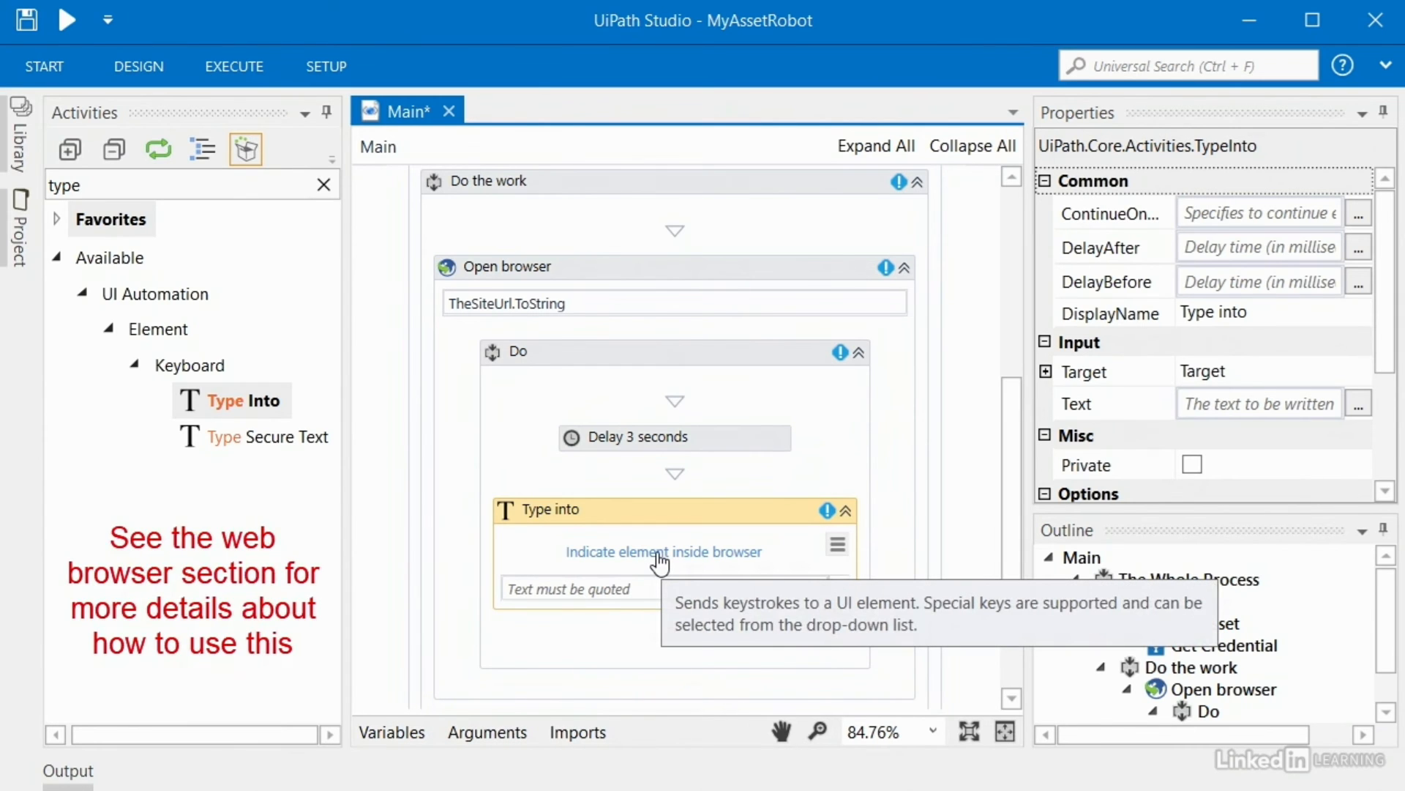
Step: Set Type Into's text to TheUsername.ToString and add Type Secure Text below it
click(640, 589)
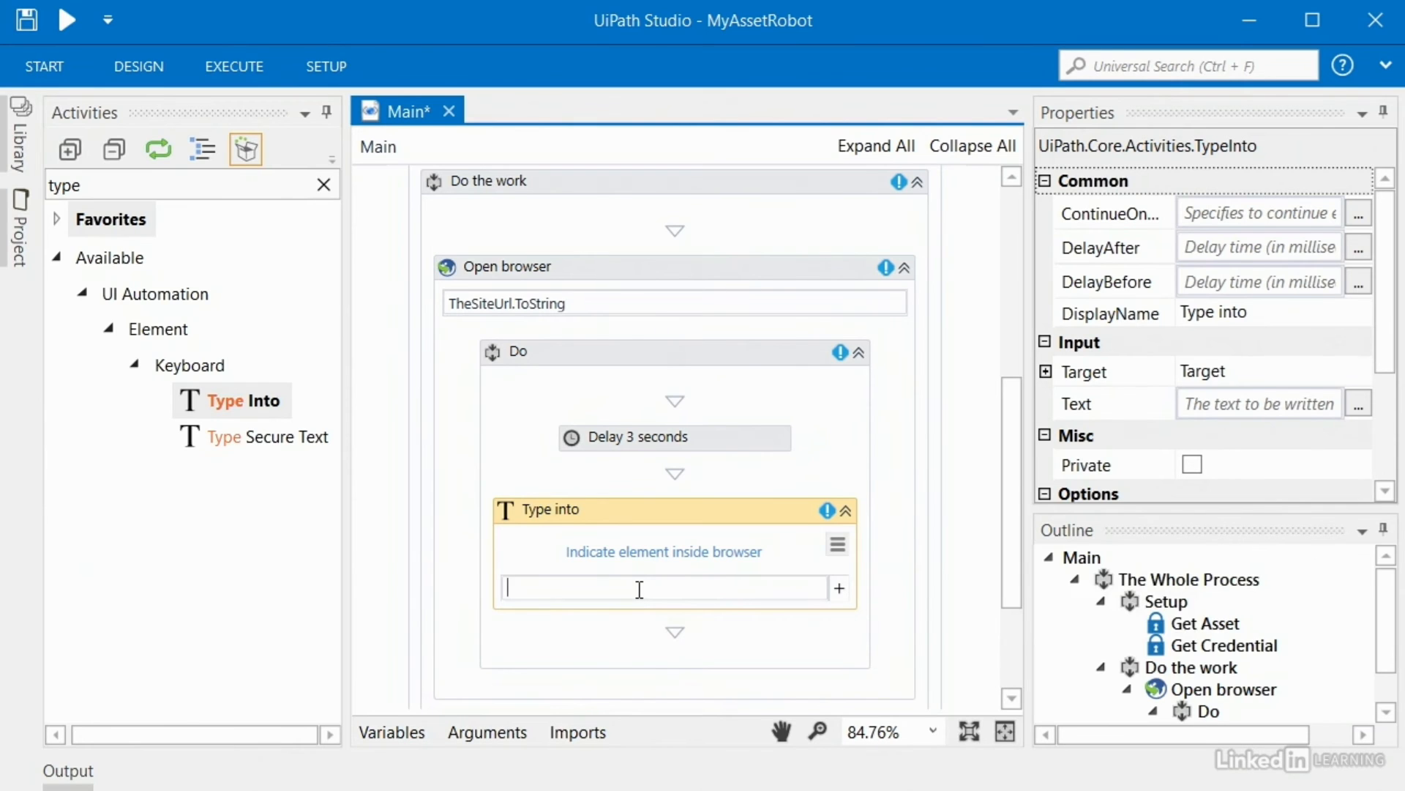
text(the)
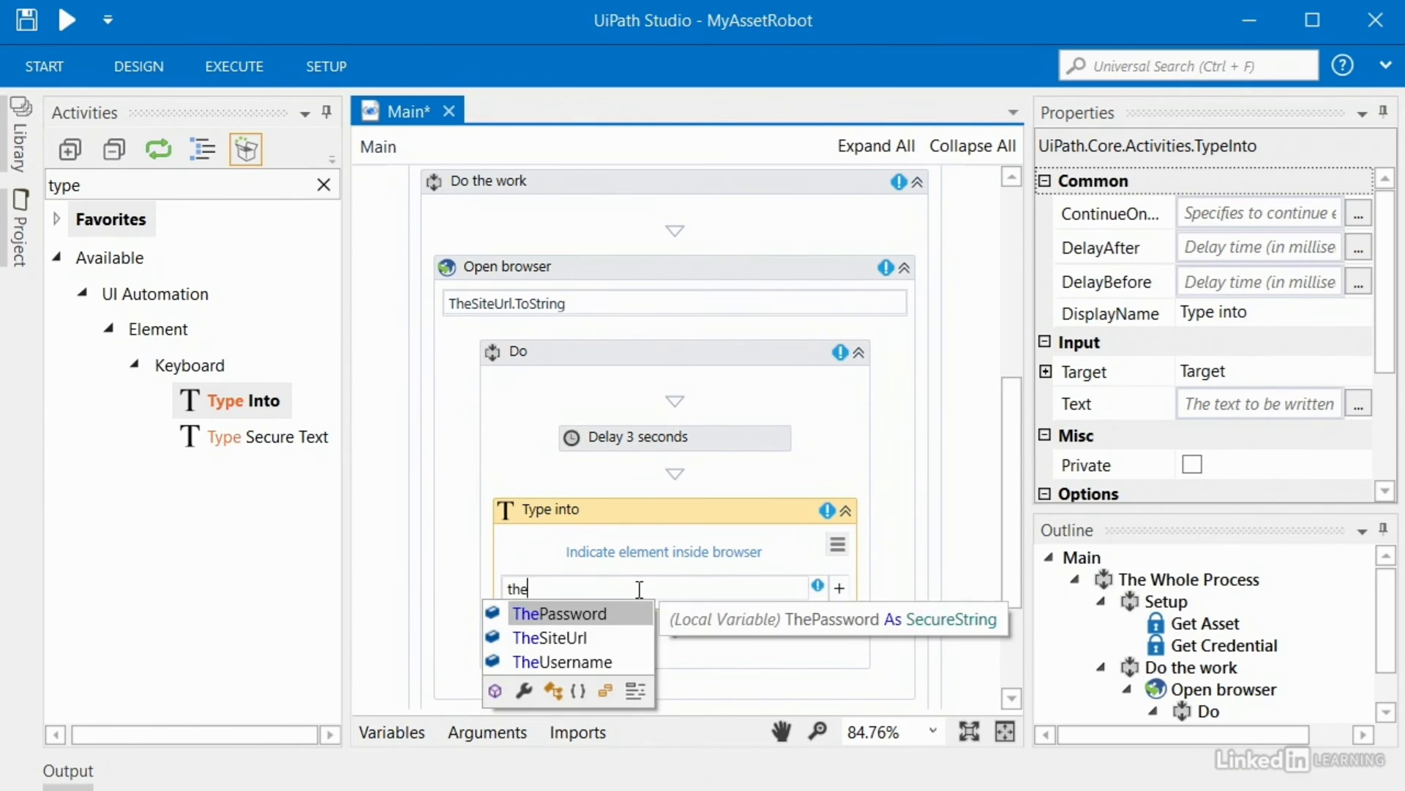
click(550, 662)
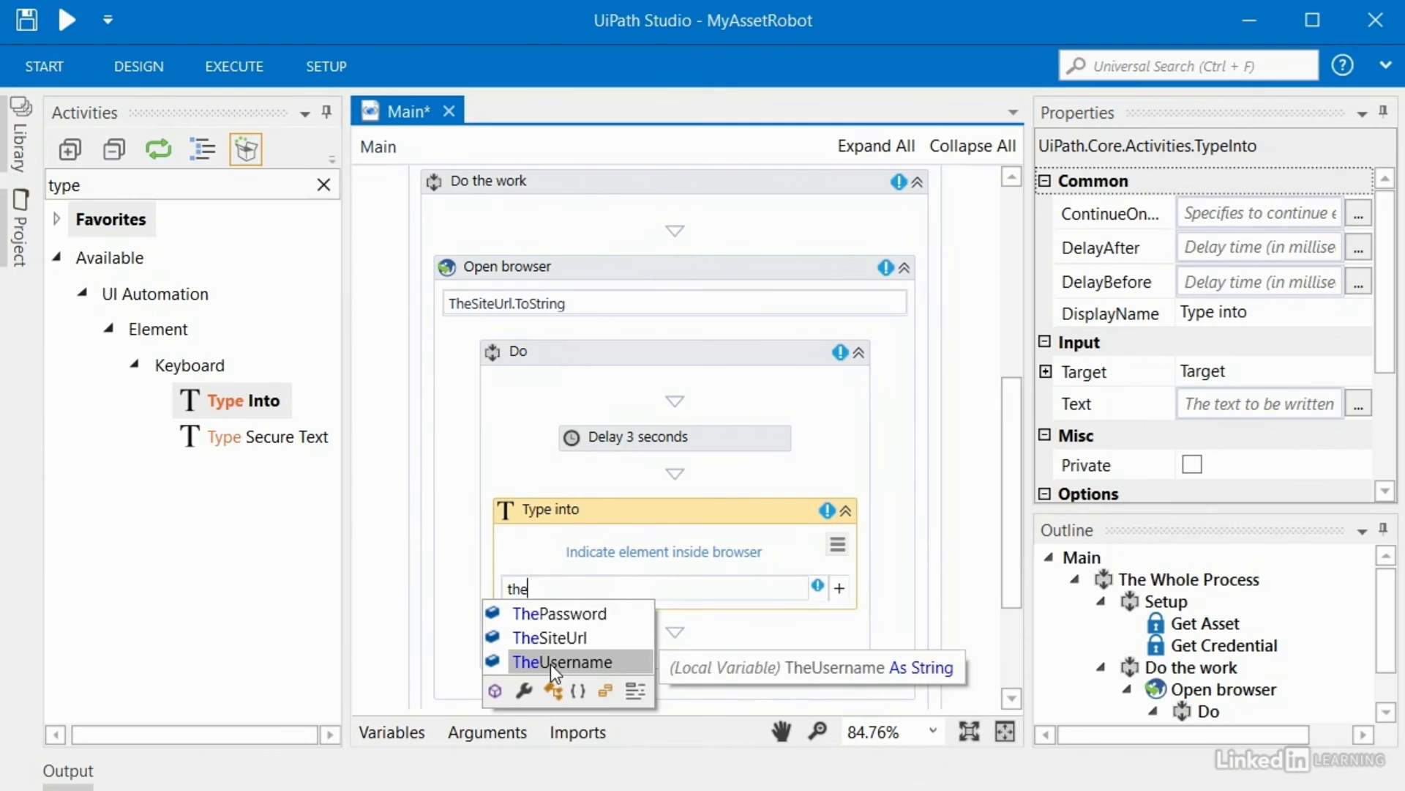
double_click(551, 662)
text(.ToString)
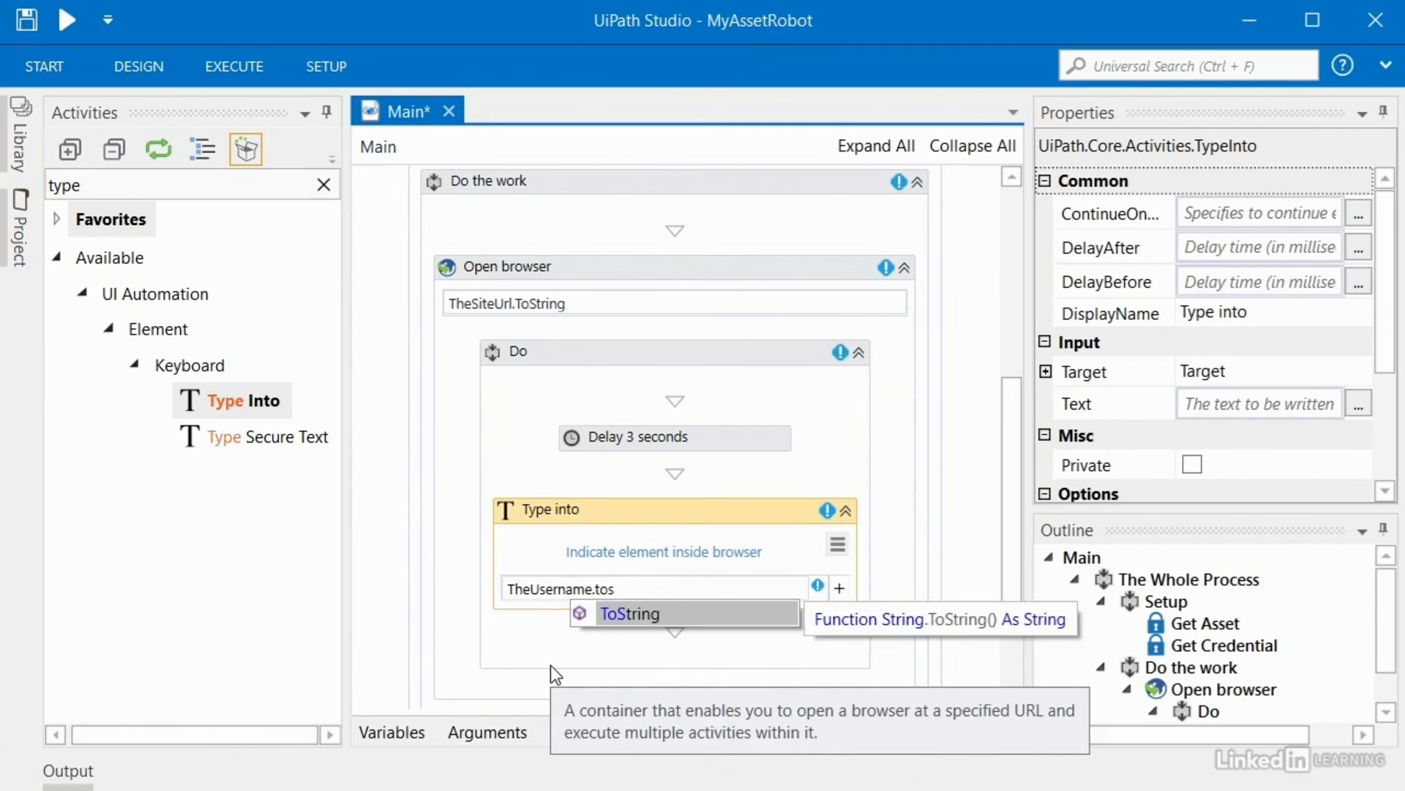
click(249, 447)
drag(248, 448, 672, 435)
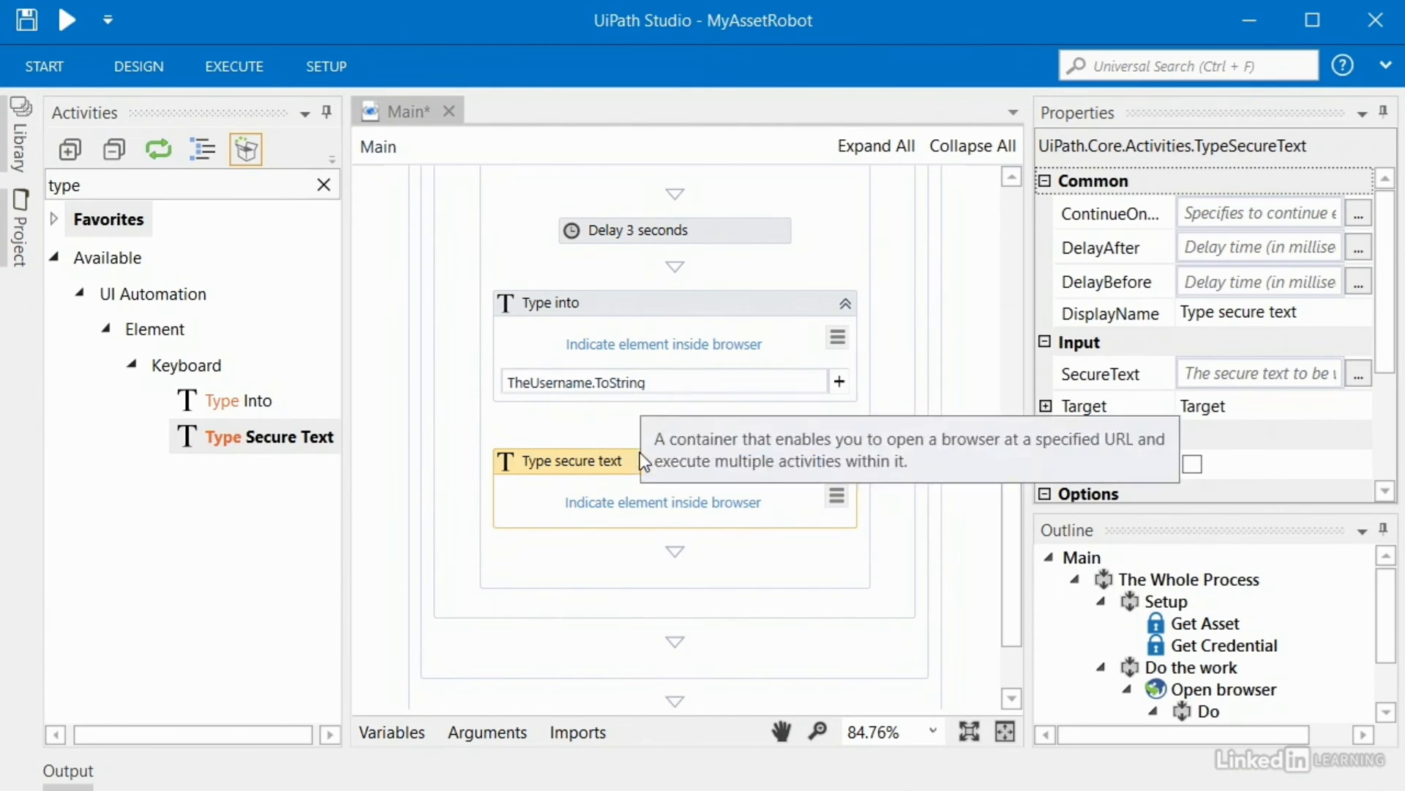
Step: Set the Type secure text activity's SecureText property to ThePassword
click(1230, 372)
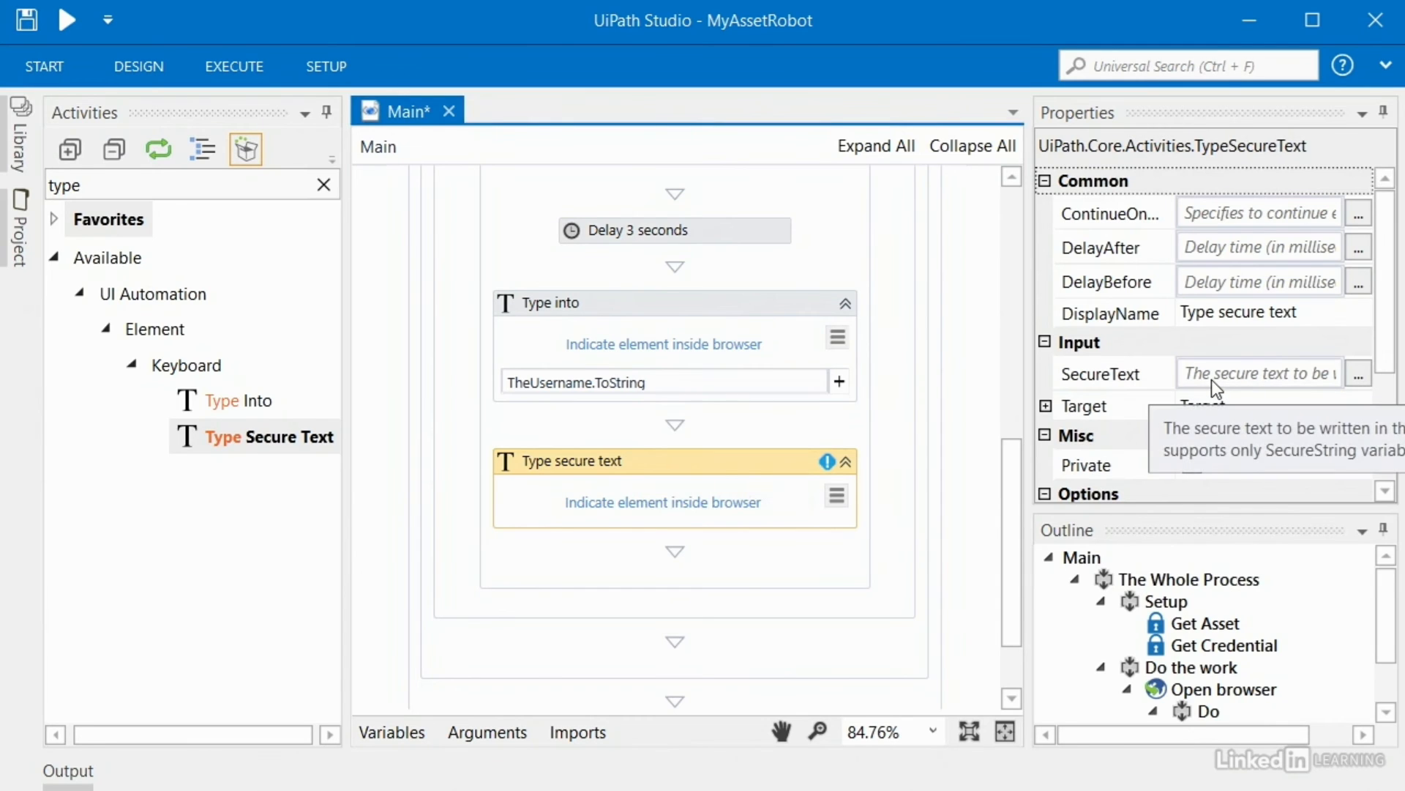
click(1211, 379)
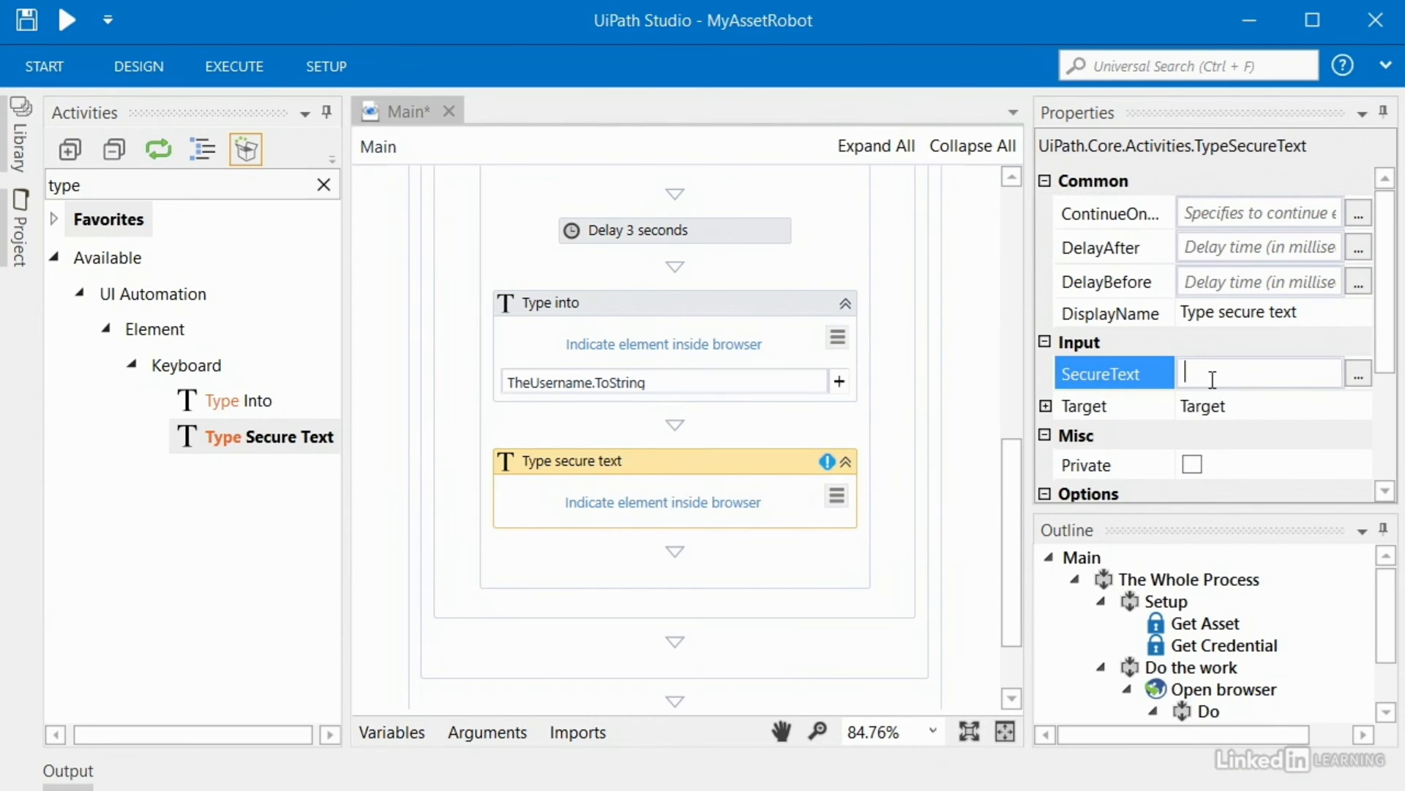
text(the)
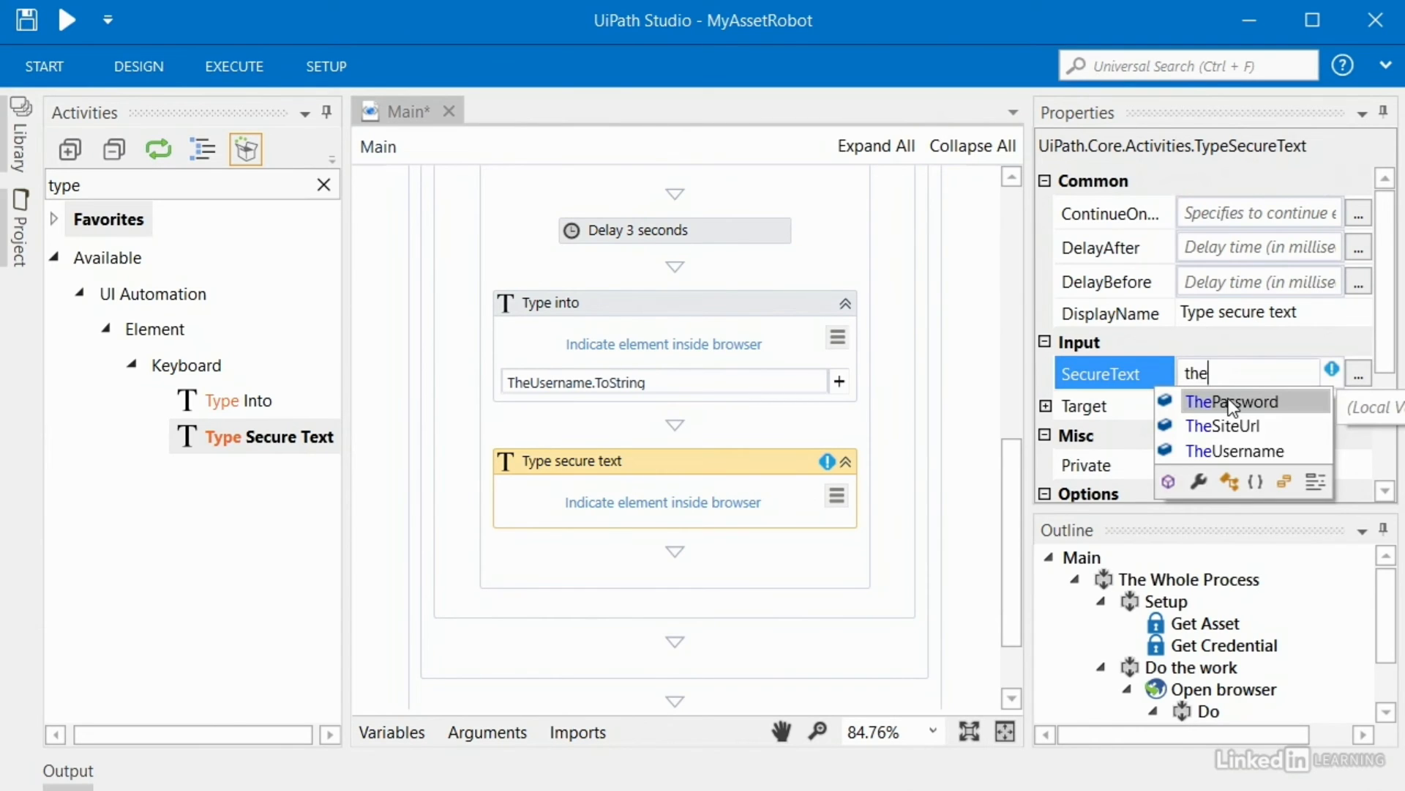
double_click(1228, 400)
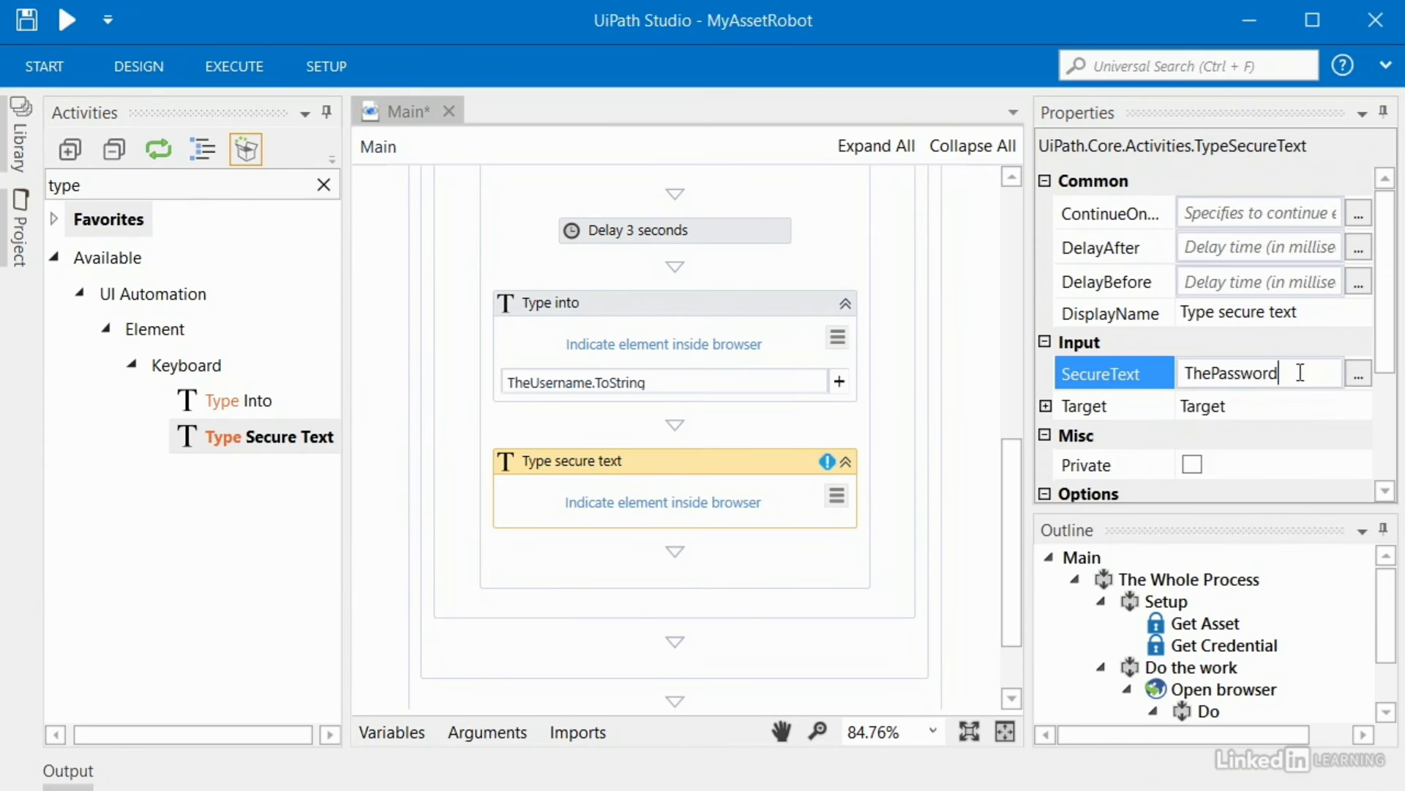
click(981, 410)
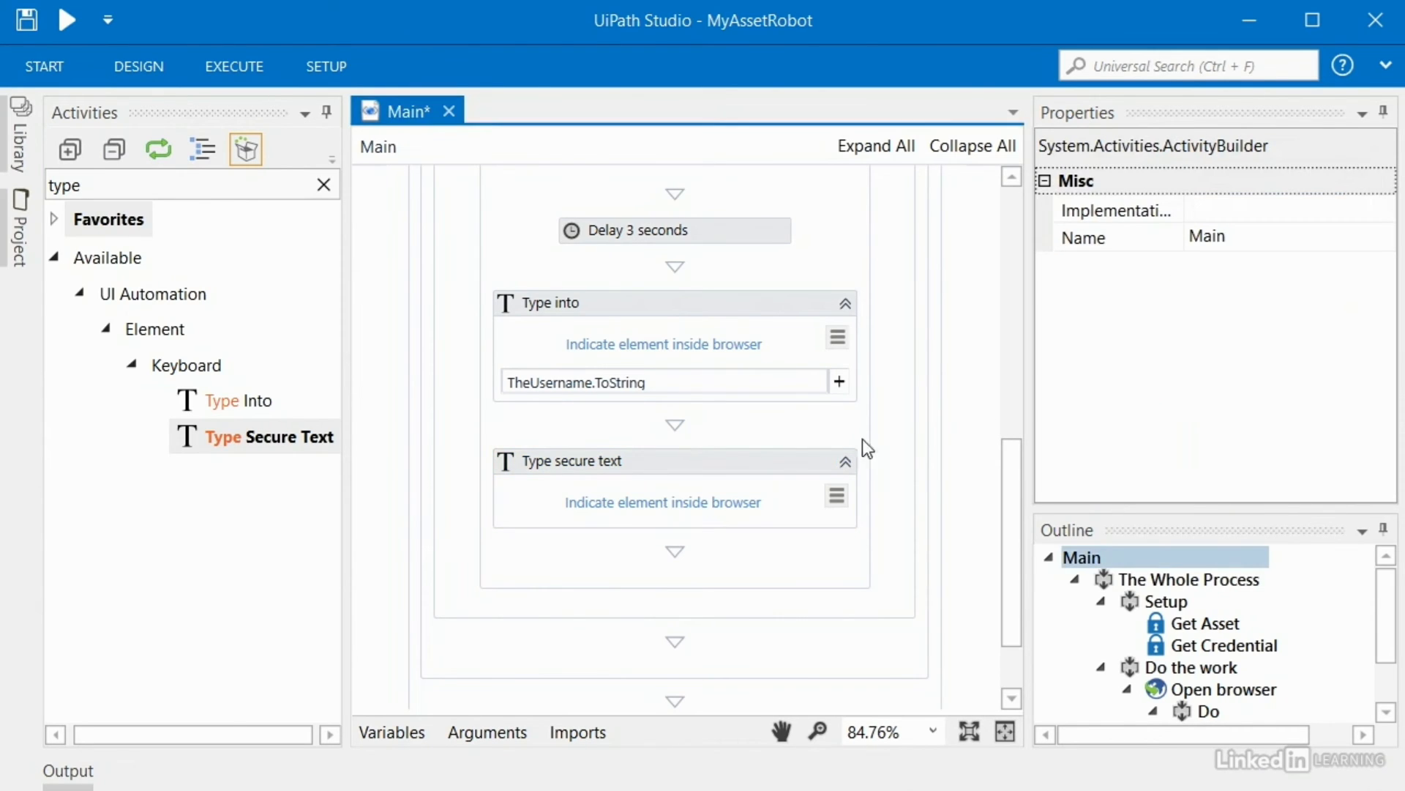
scroll(829, 472, down, 1)
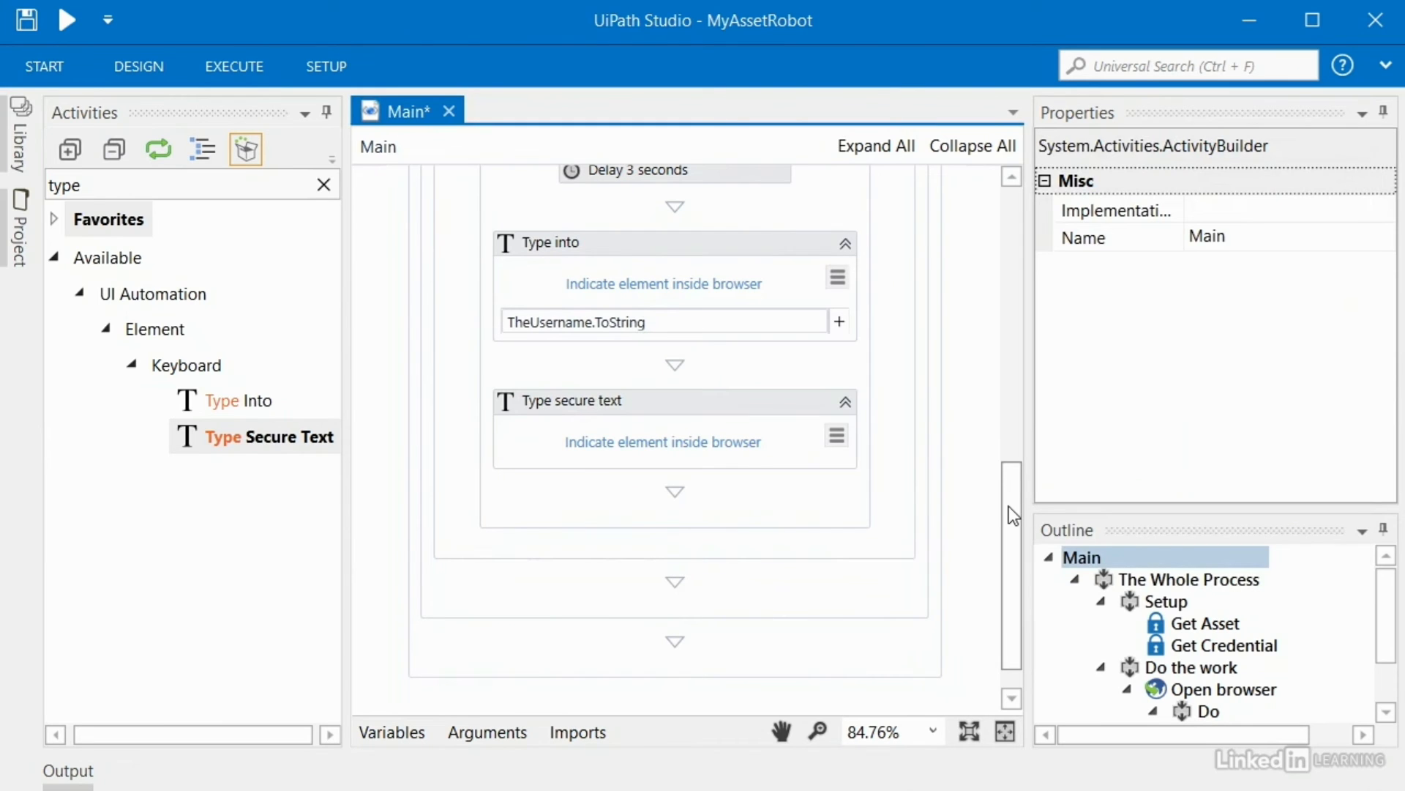
drag(1009, 506, 1022, 247)
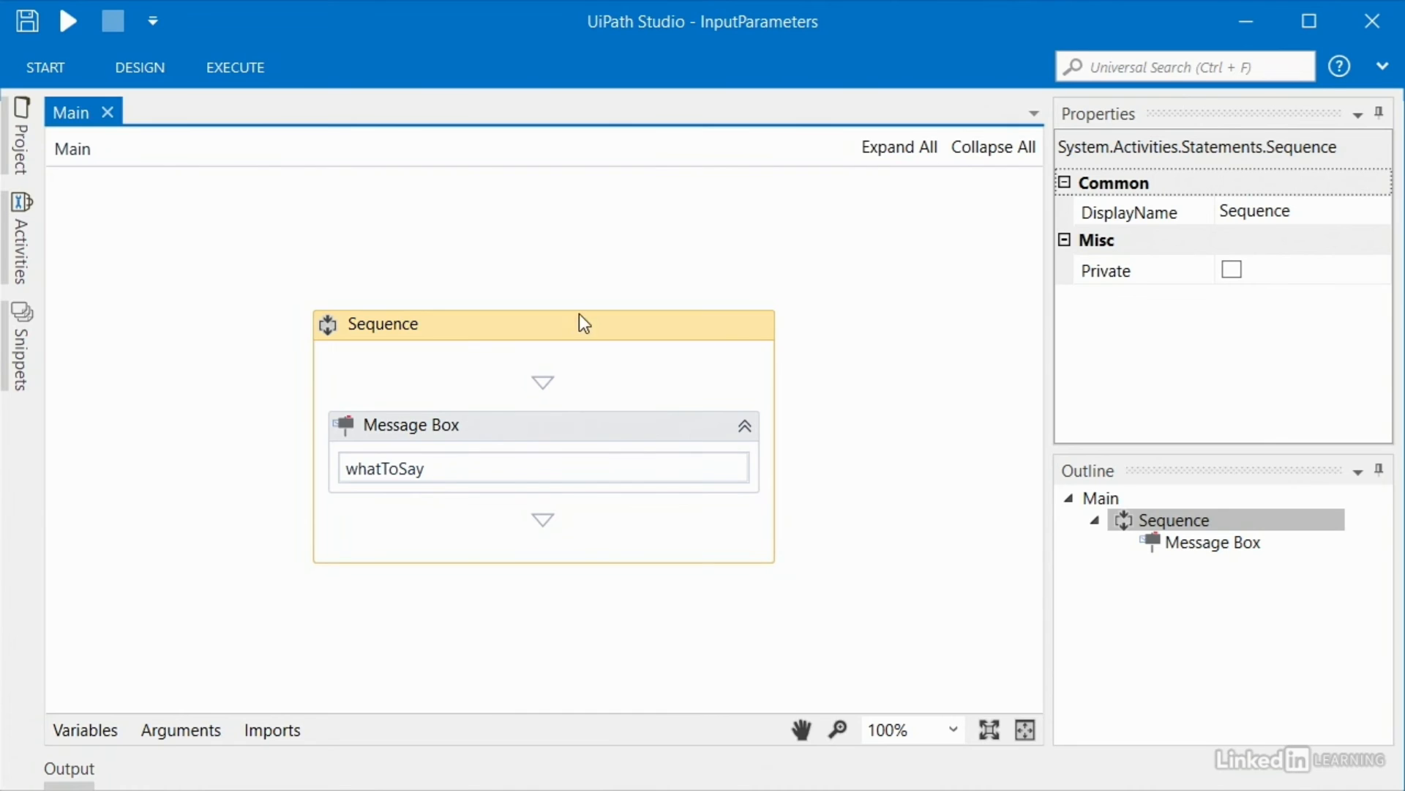
Step: Set the Message Box text to "Hello!" and test-run the workflow
click(581, 430)
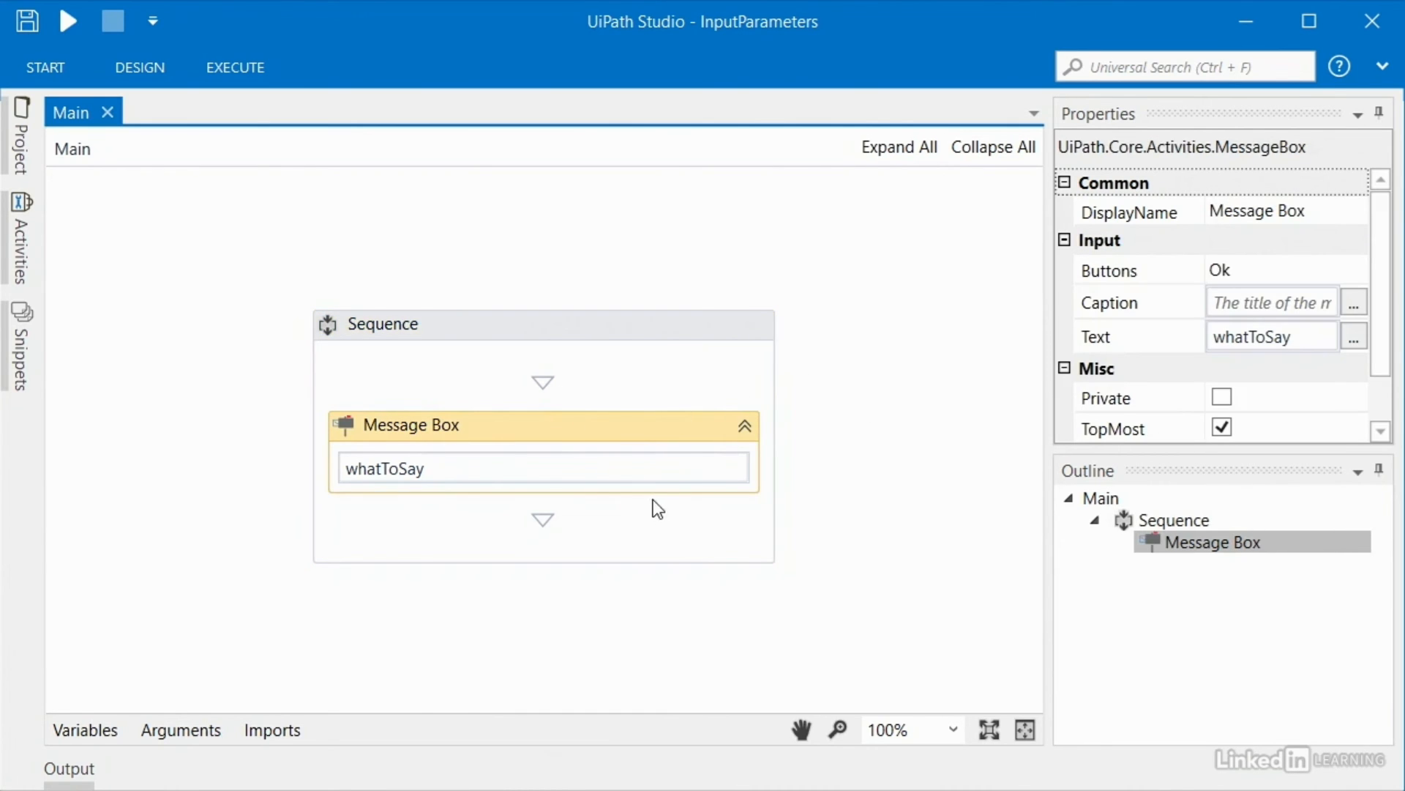
click(600, 473)
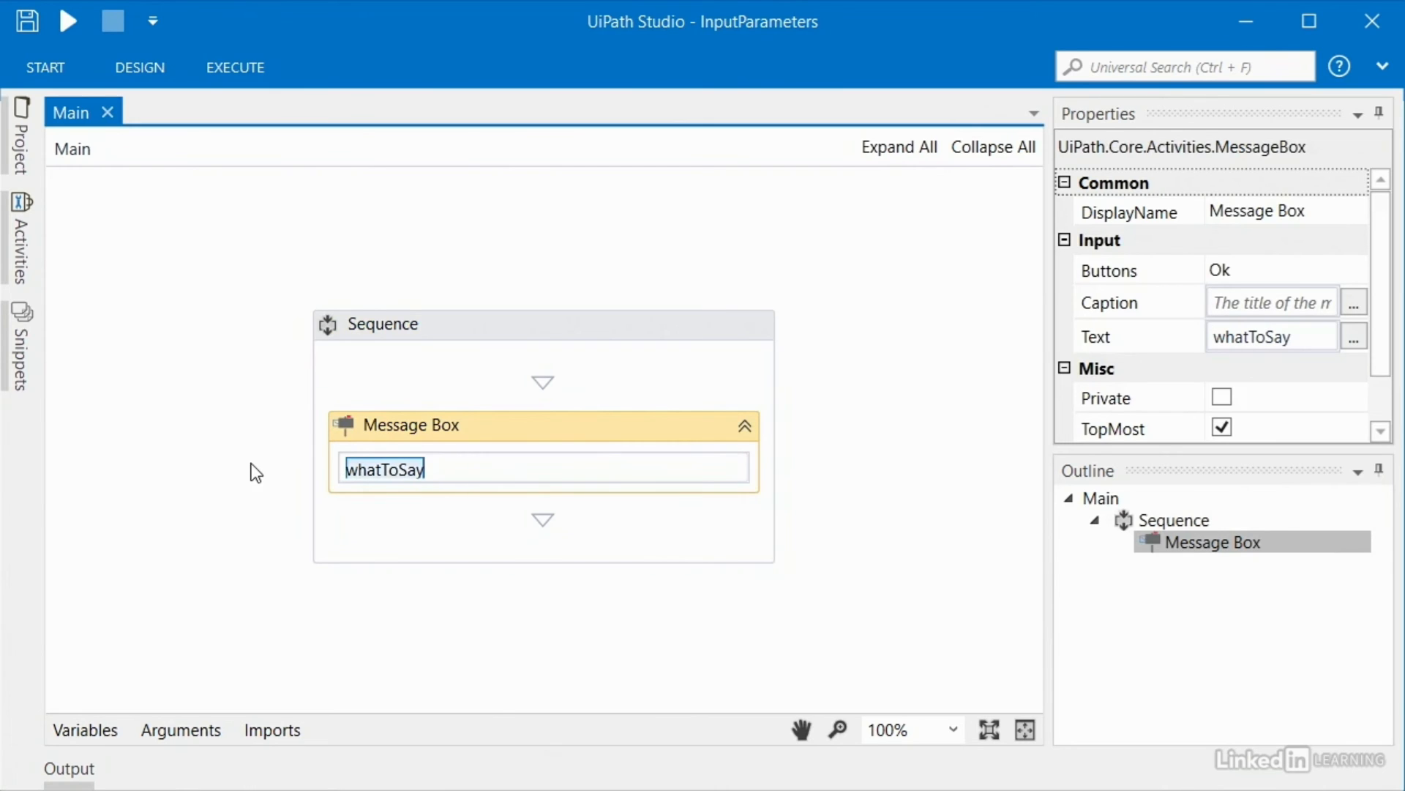
text("Hello!")
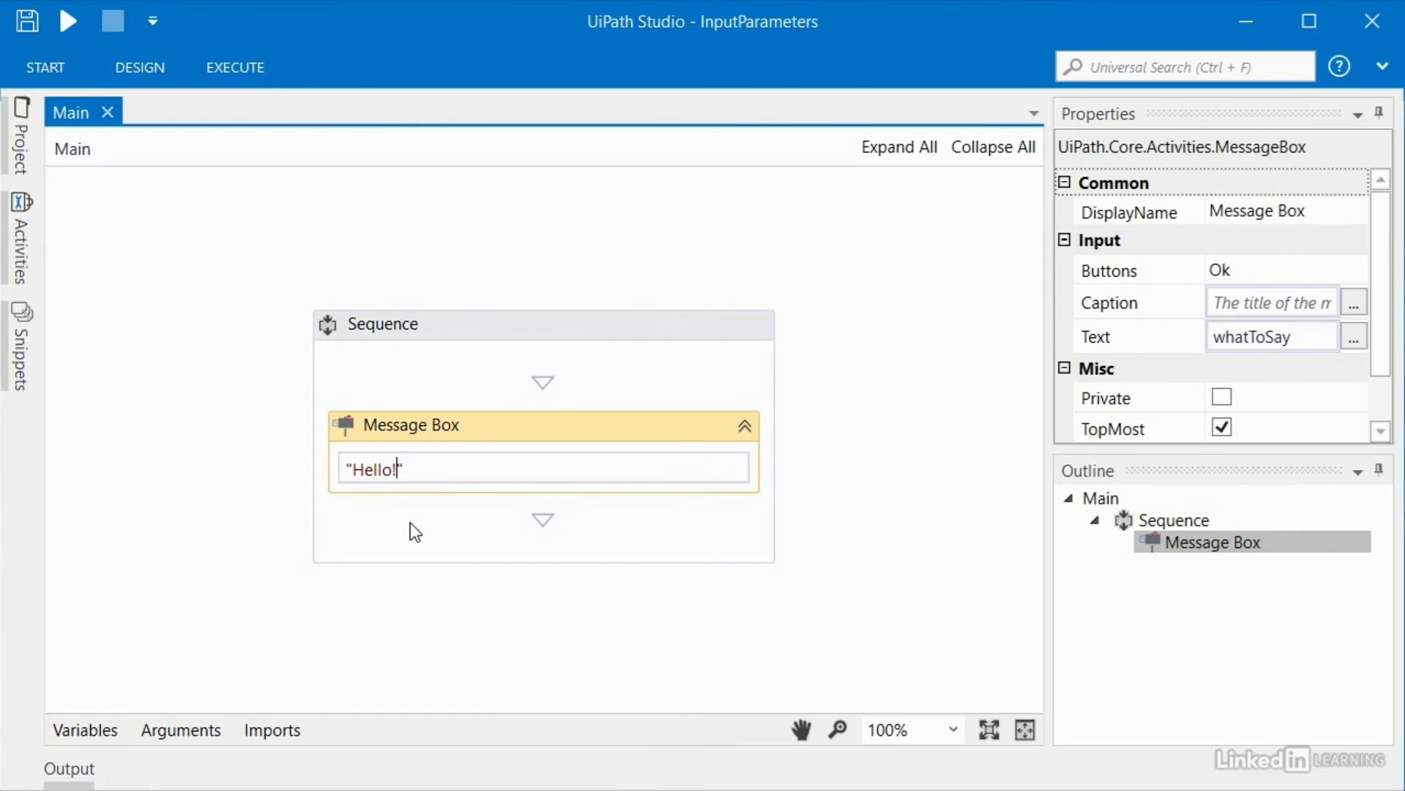
click(63, 16)
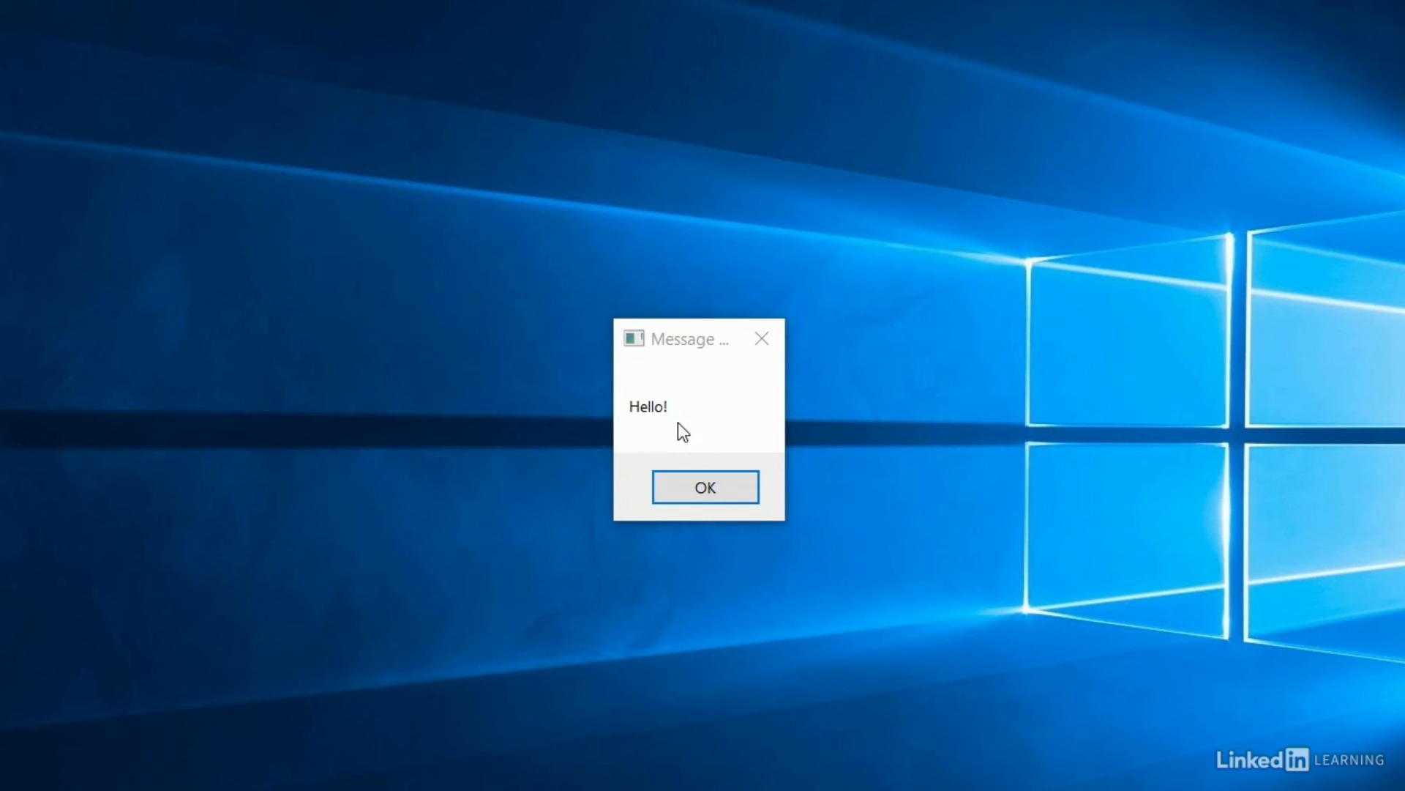
click(689, 484)
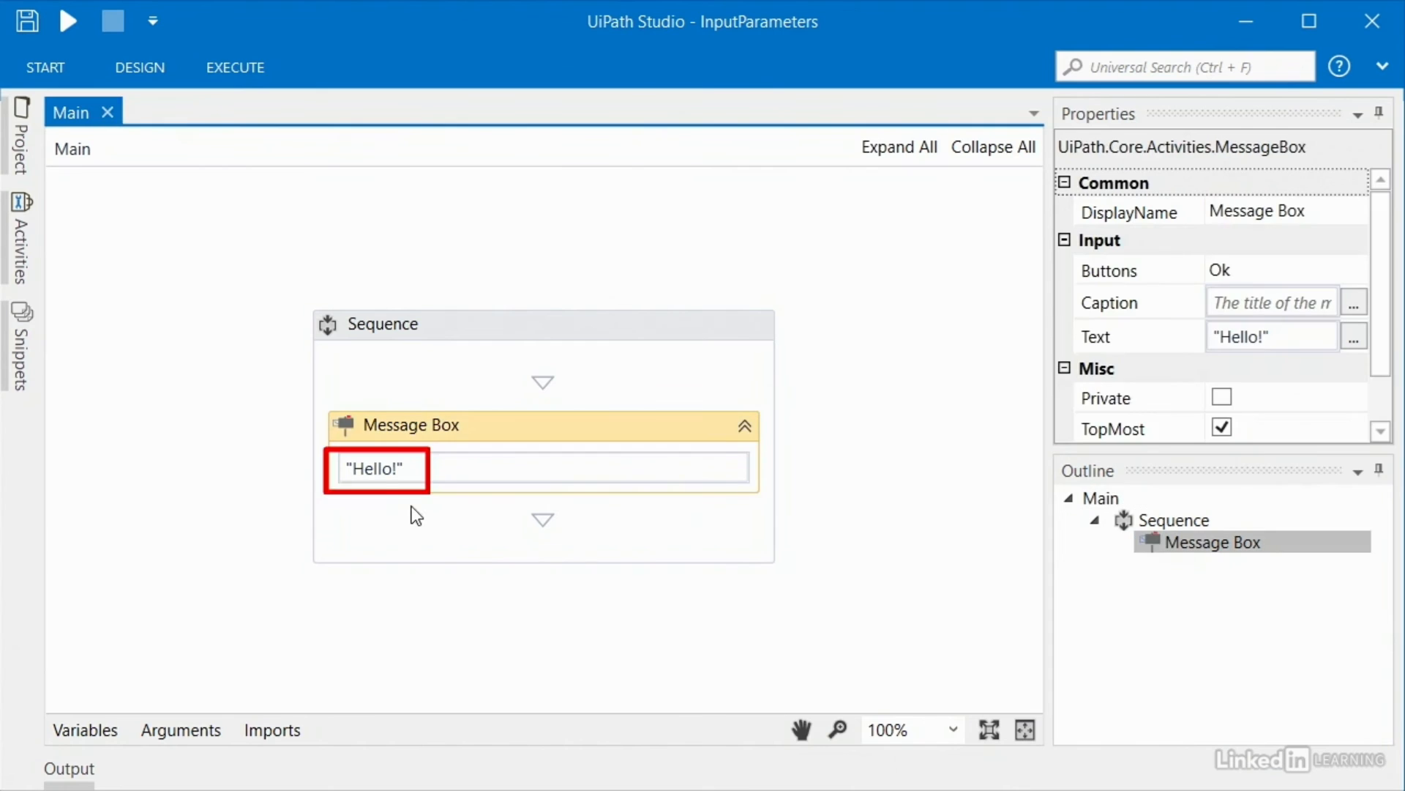
Step: Edit the Message Box text to read "Hello again!"
click(396, 472)
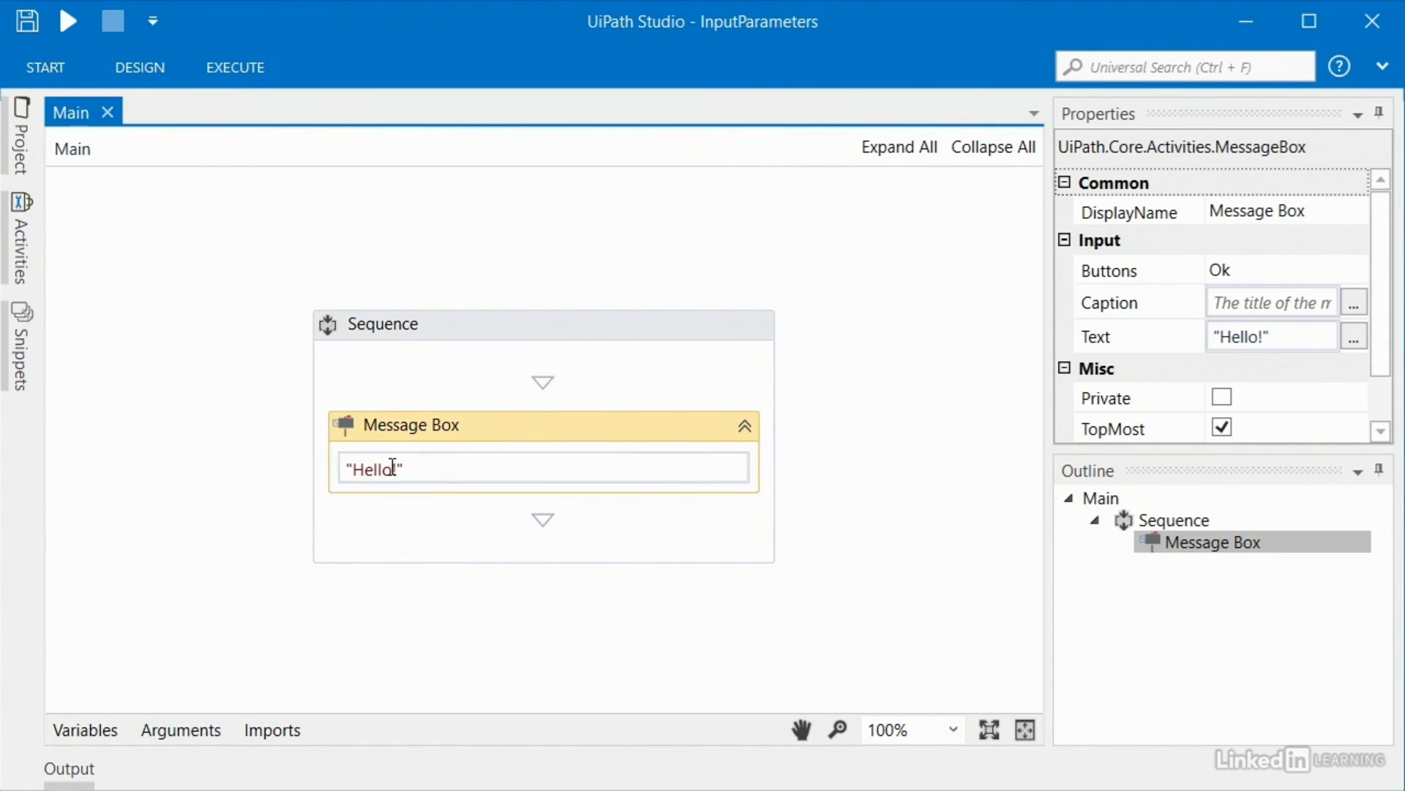
text(again)
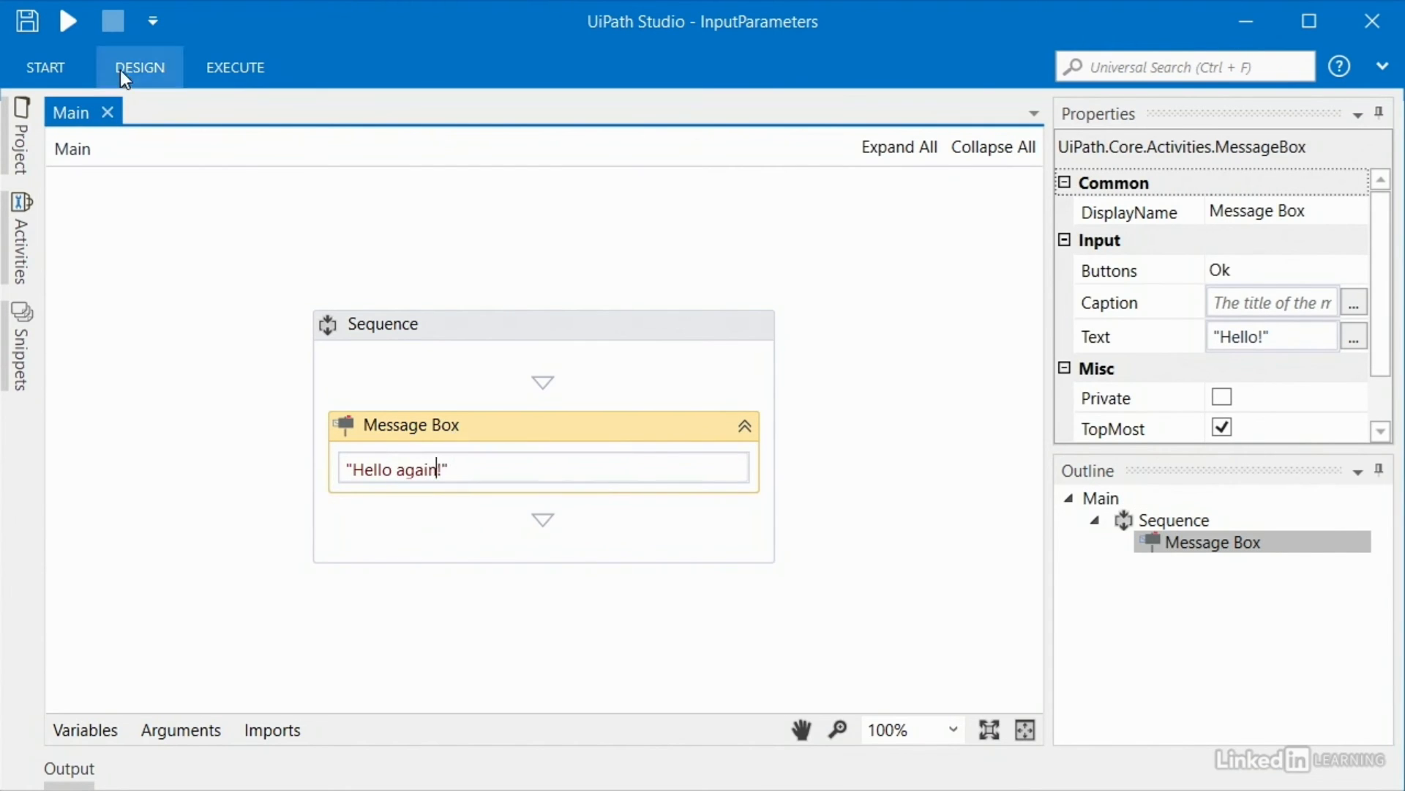
click(125, 68)
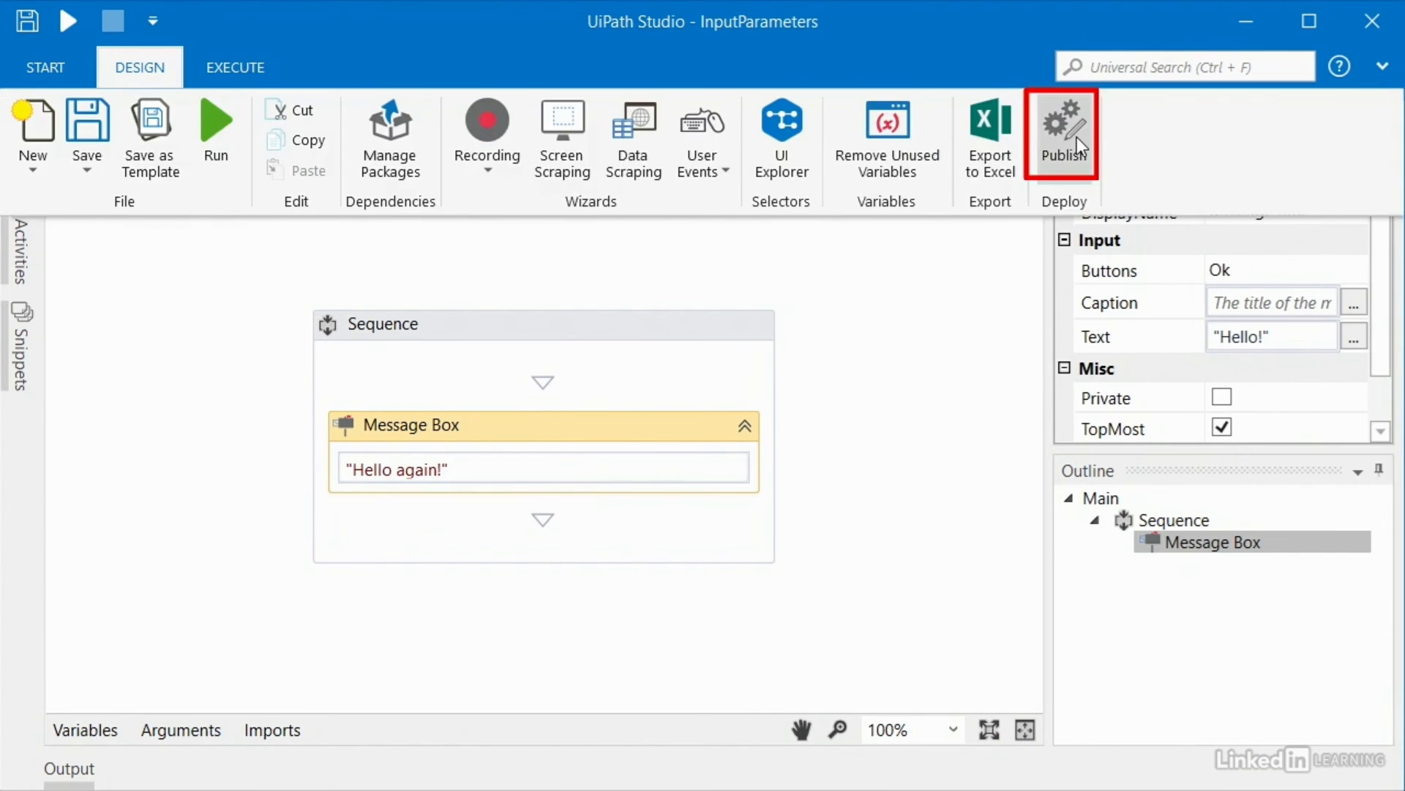
click(227, 635)
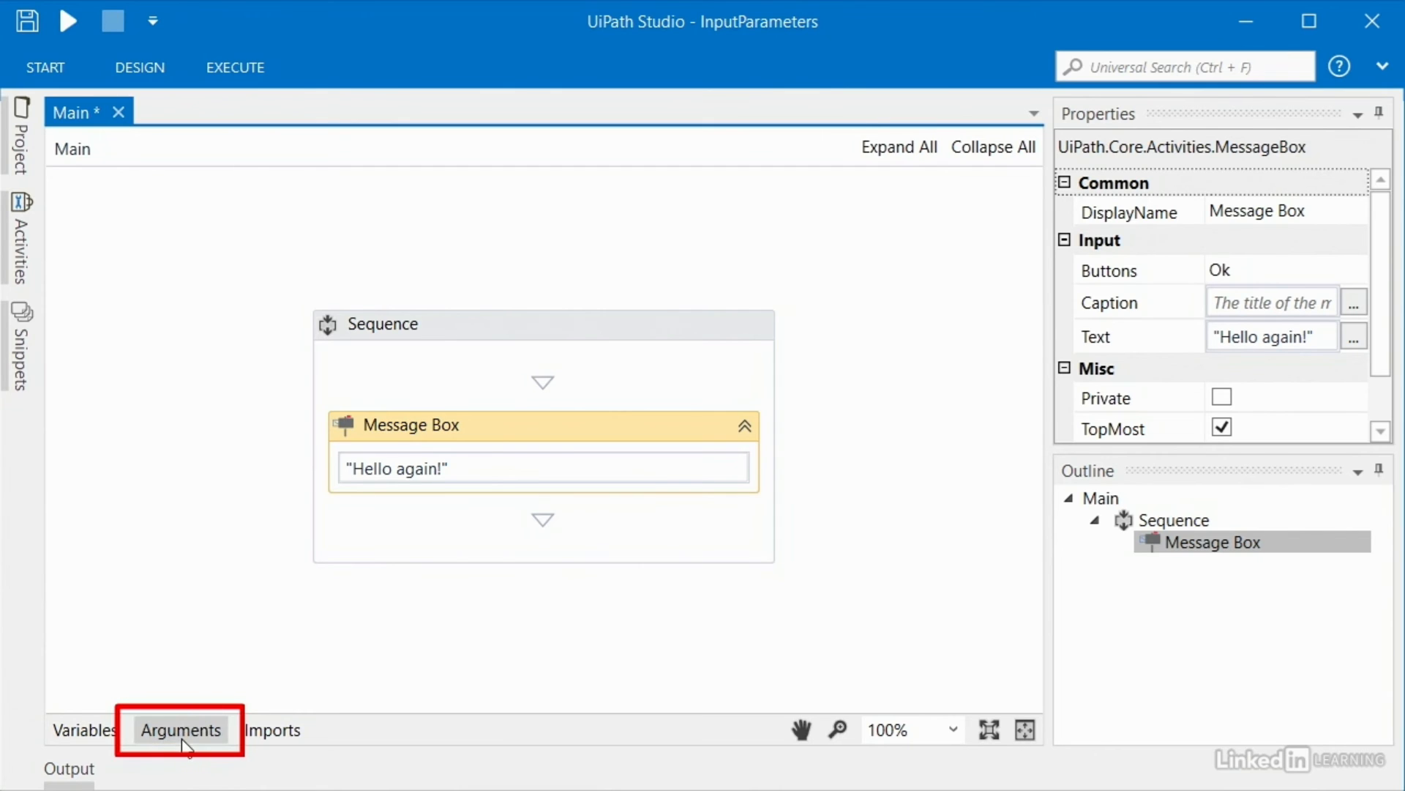
click(223, 675)
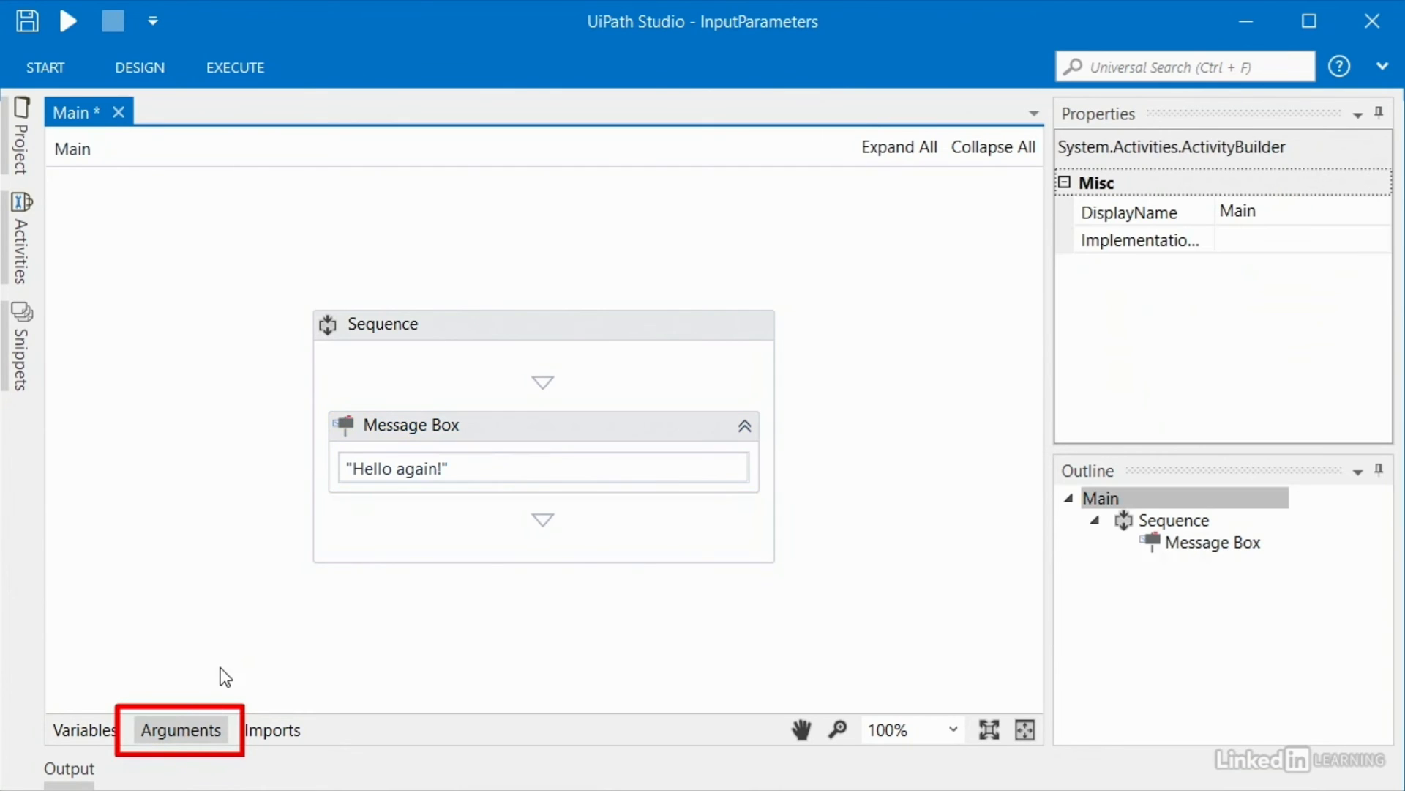
click(182, 730)
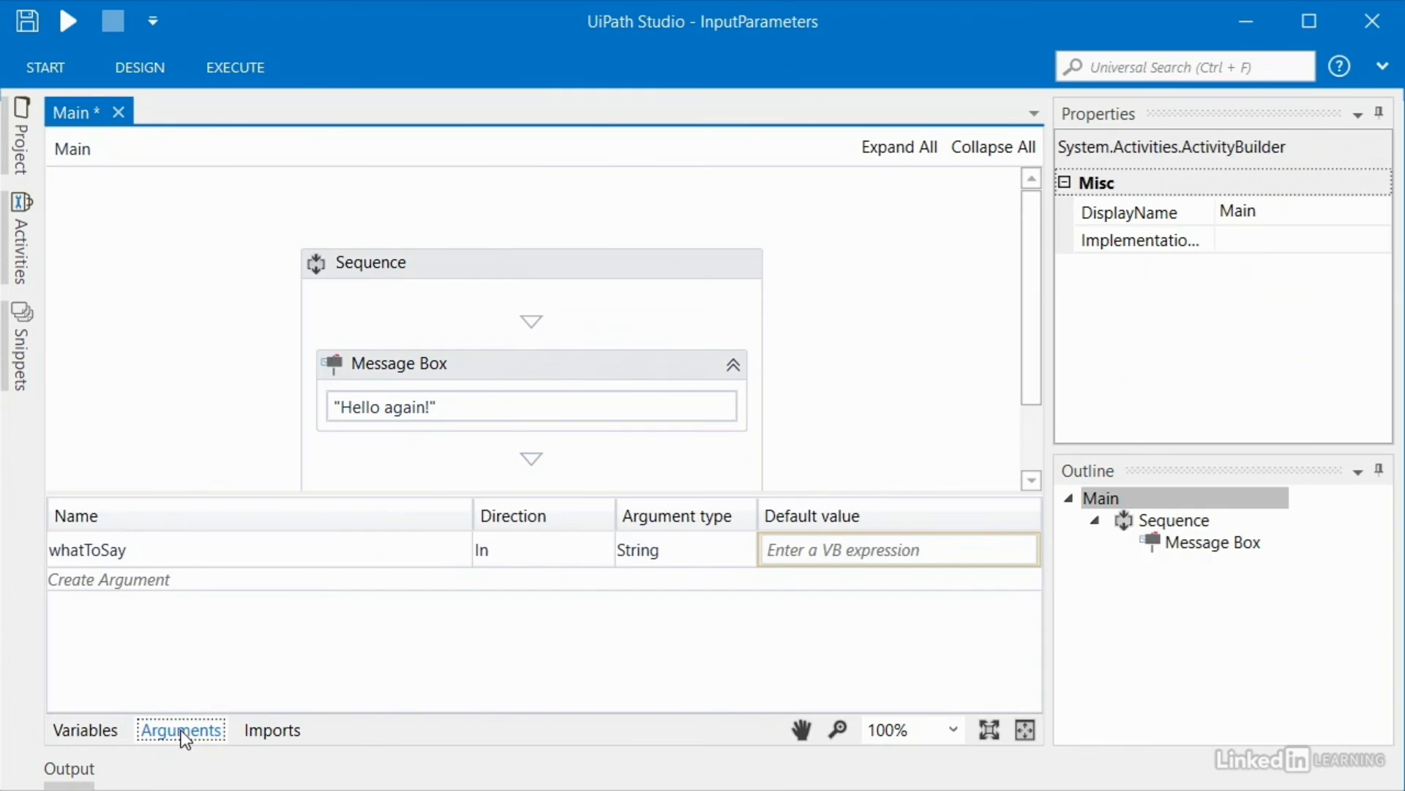
click(103, 564)
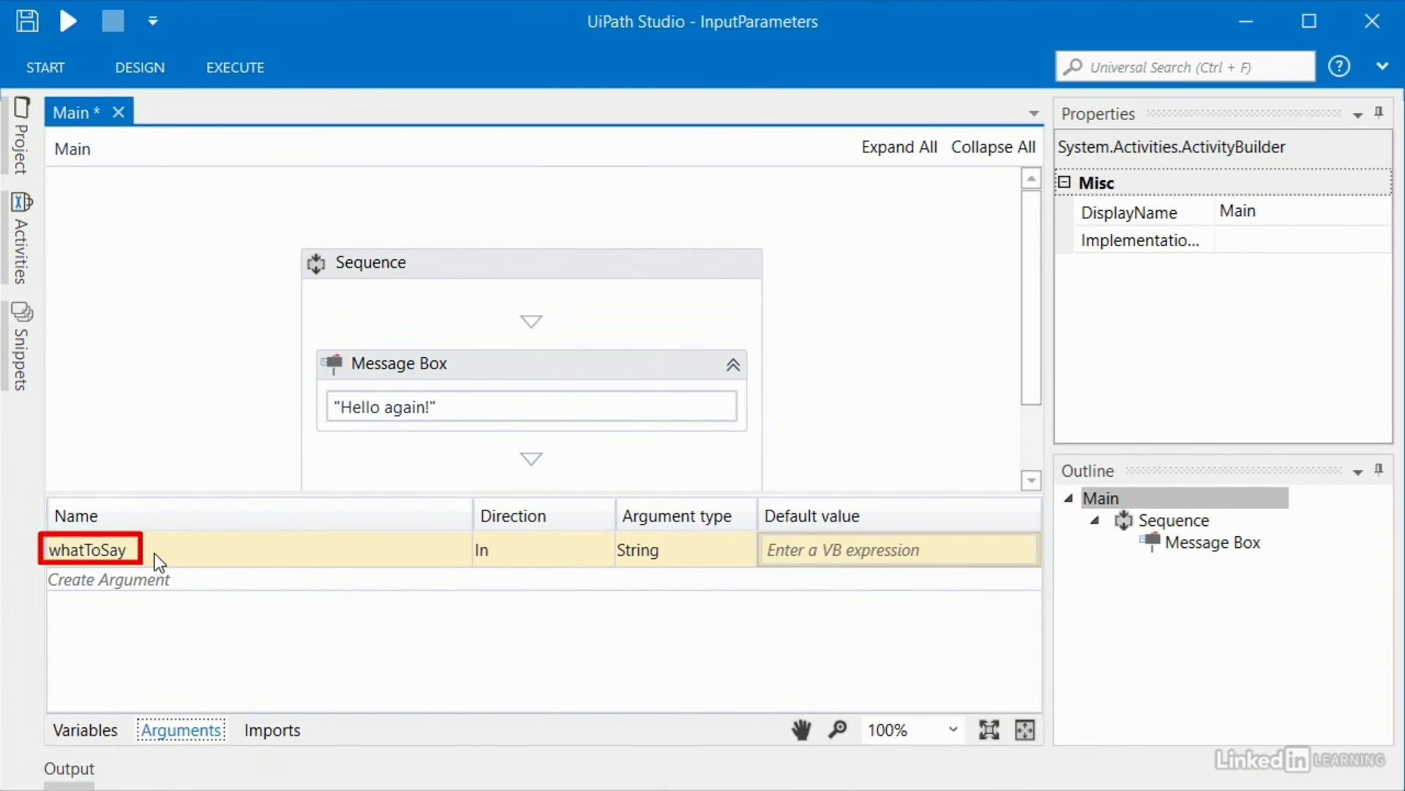
click(517, 547)
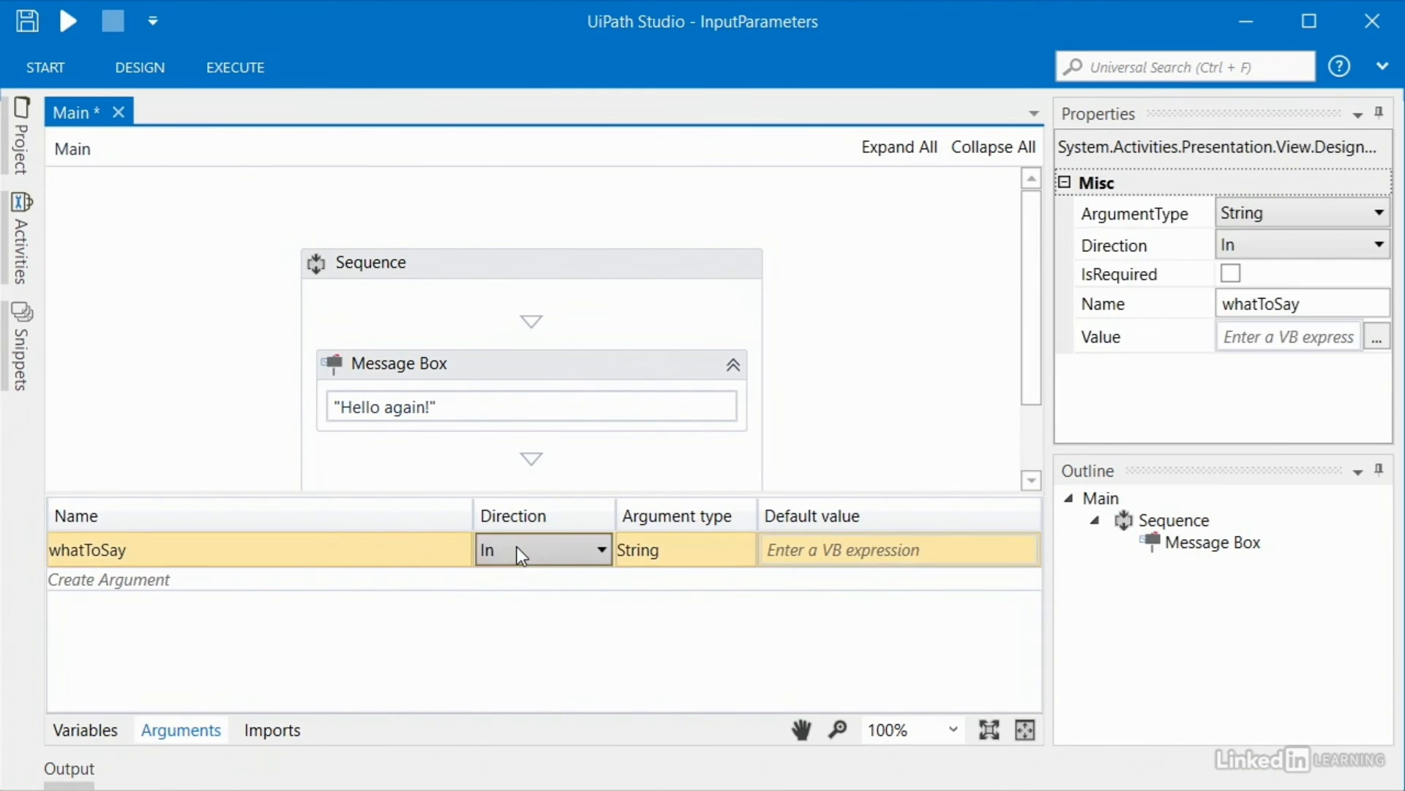
click(517, 547)
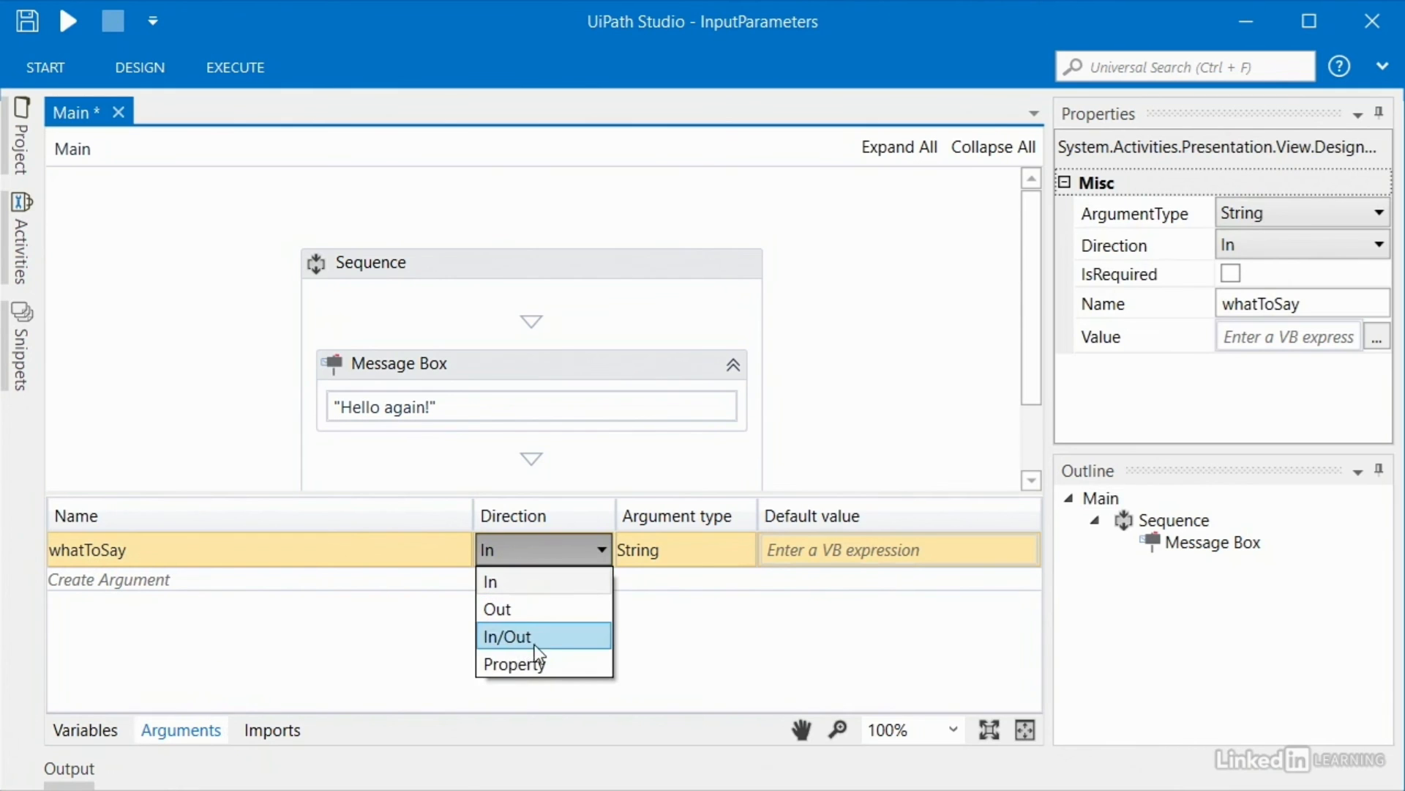
click(518, 585)
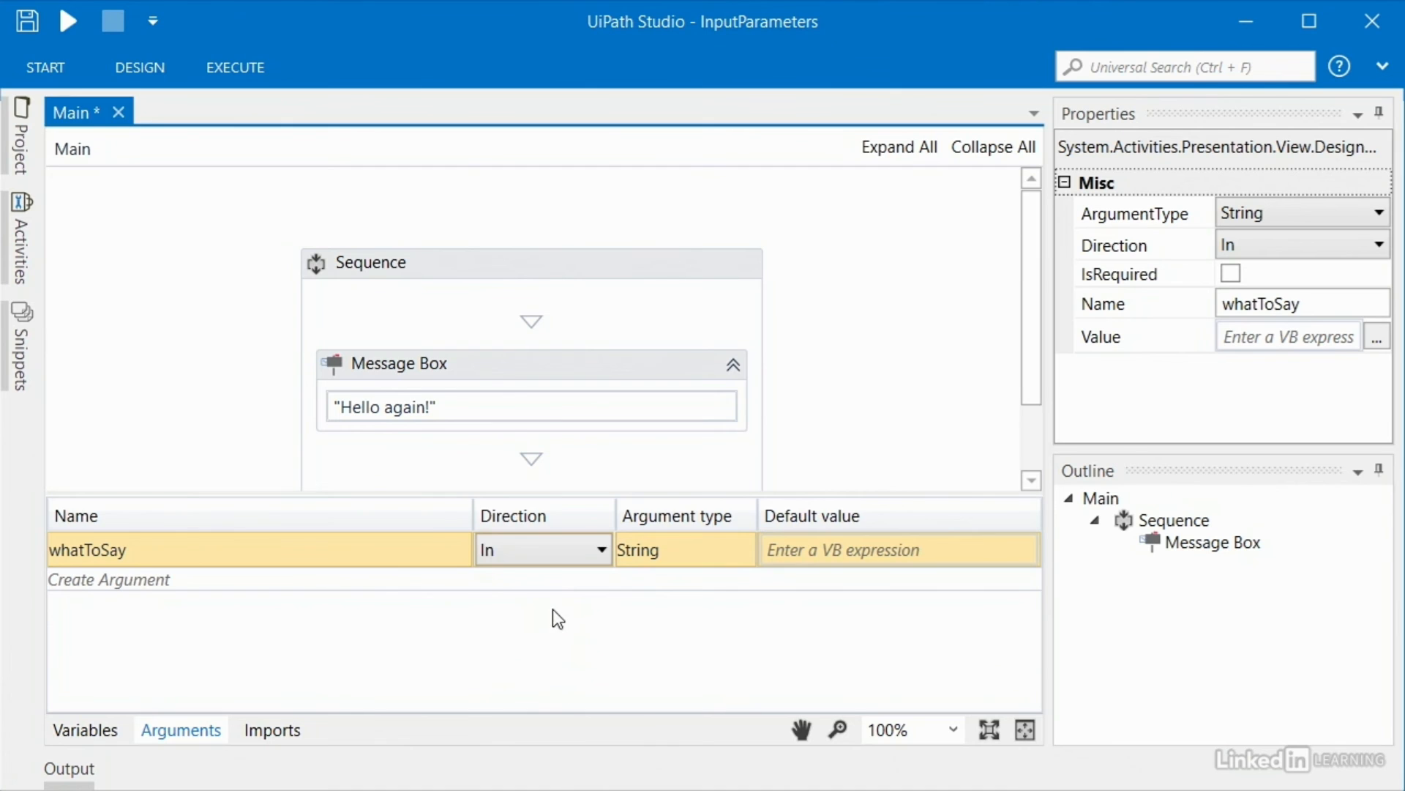
drag(473, 515, 367, 516)
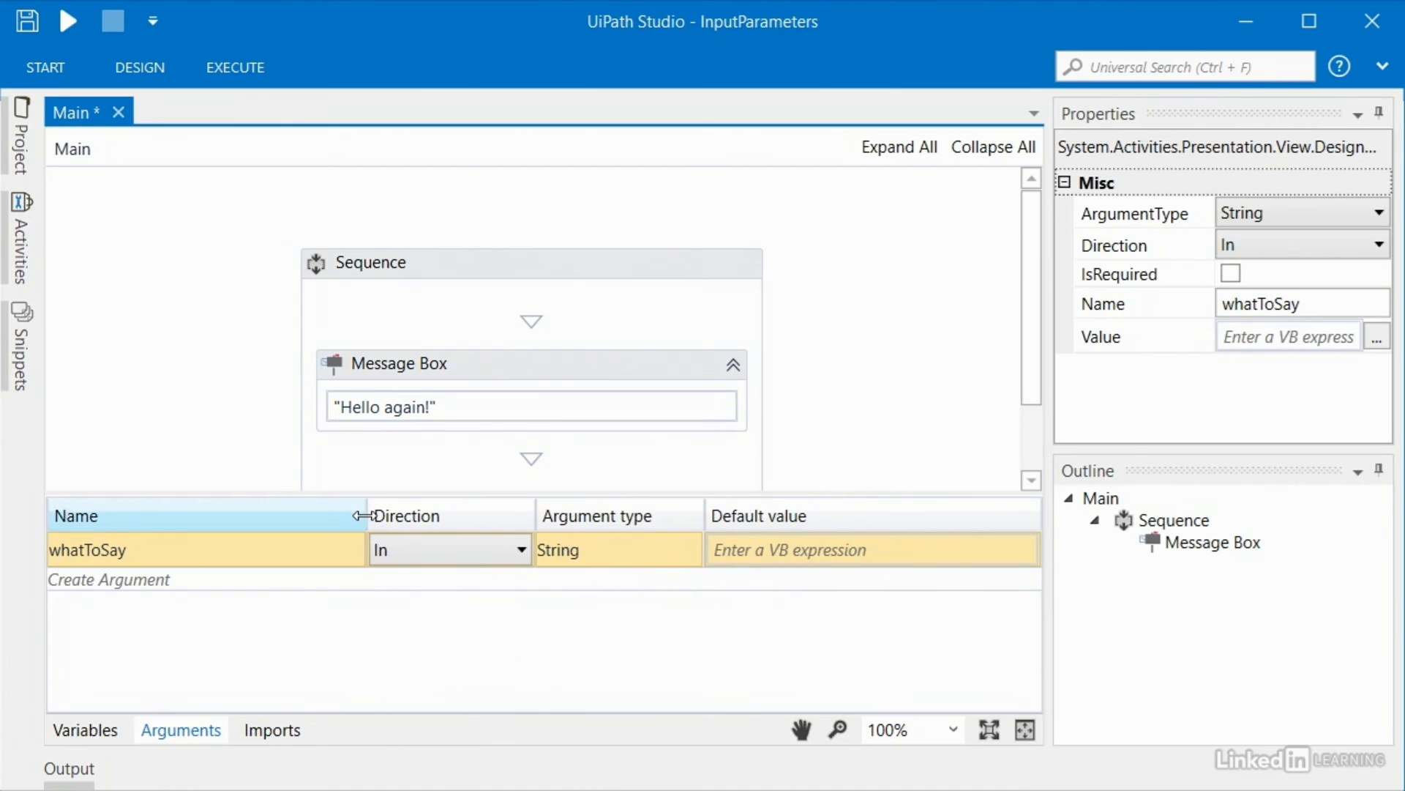
click(594, 552)
click(594, 551)
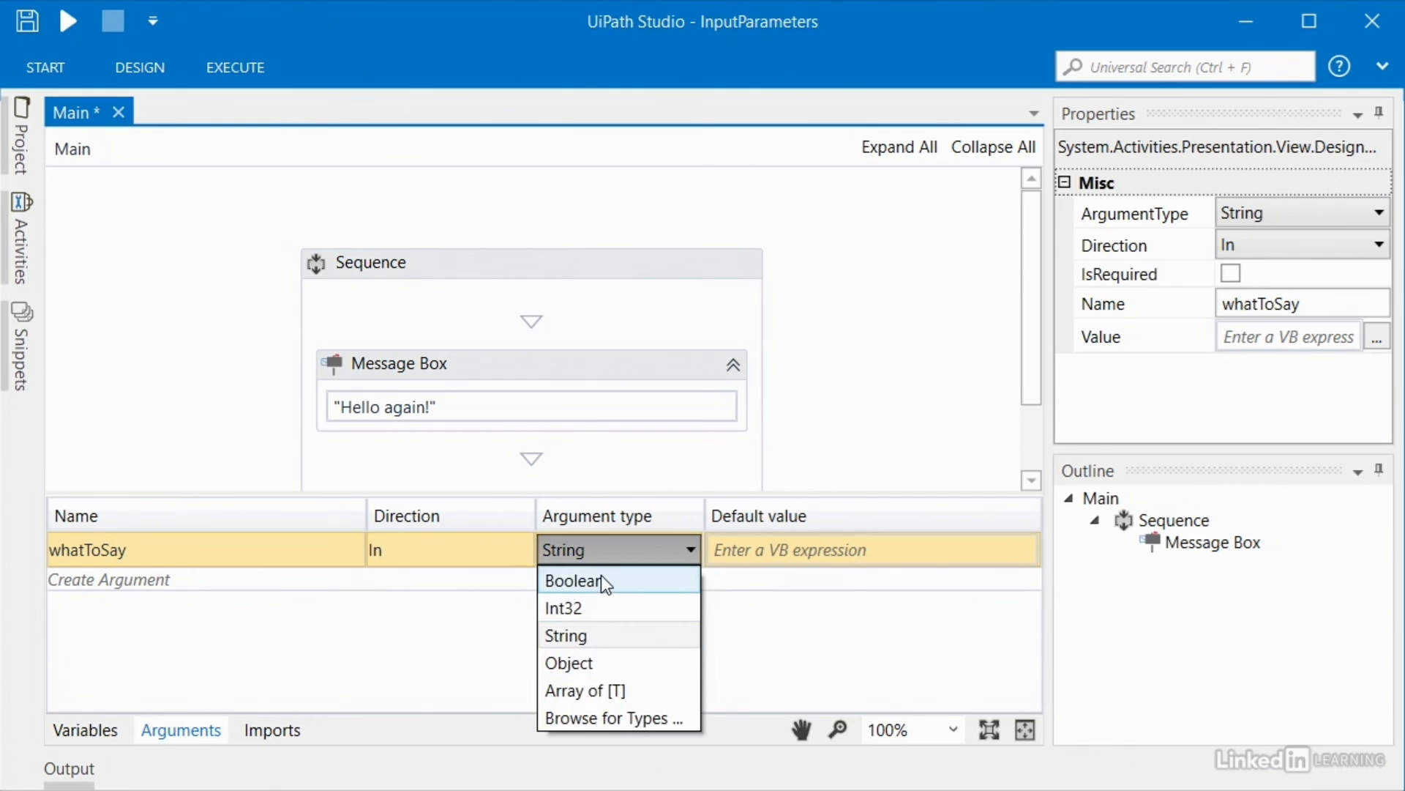
click(494, 623)
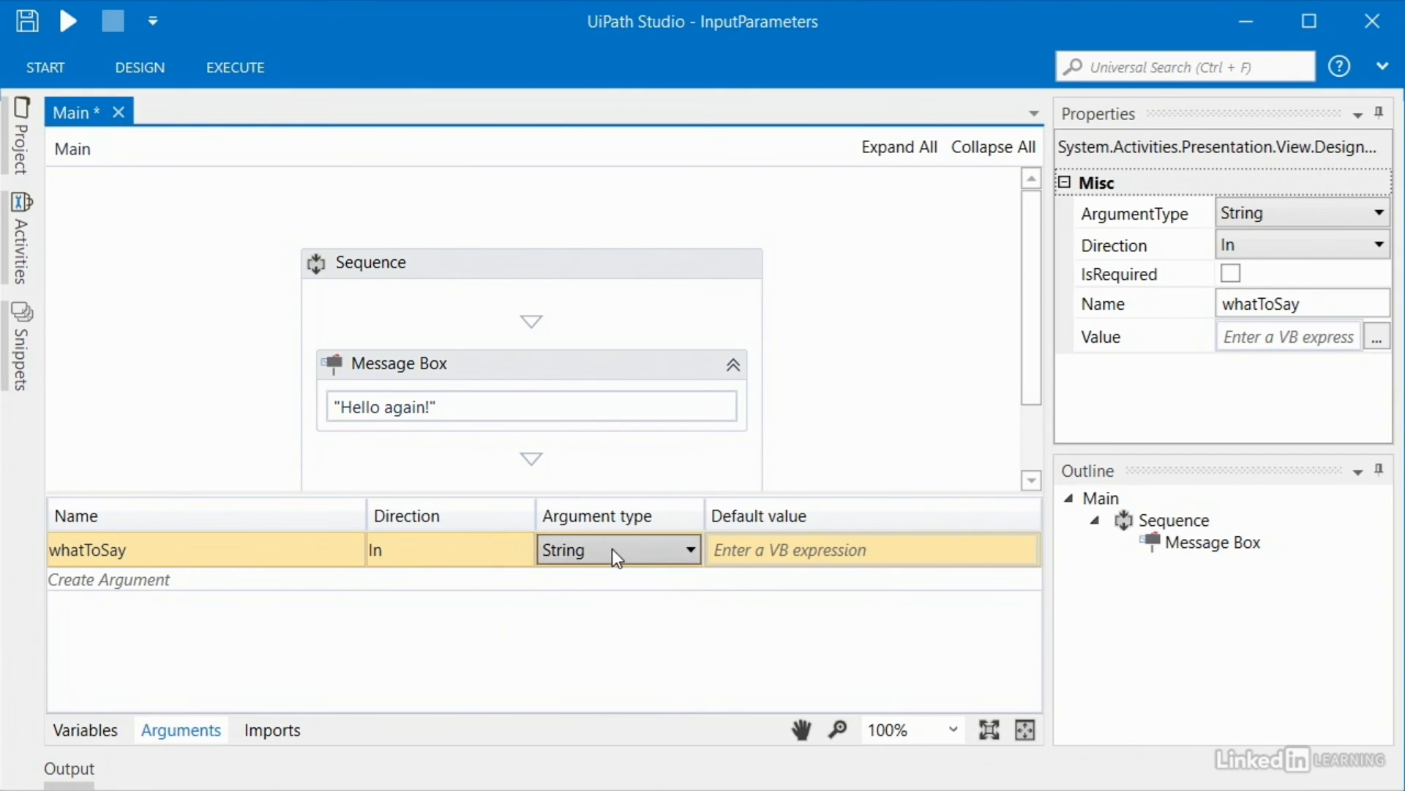
click(150, 550)
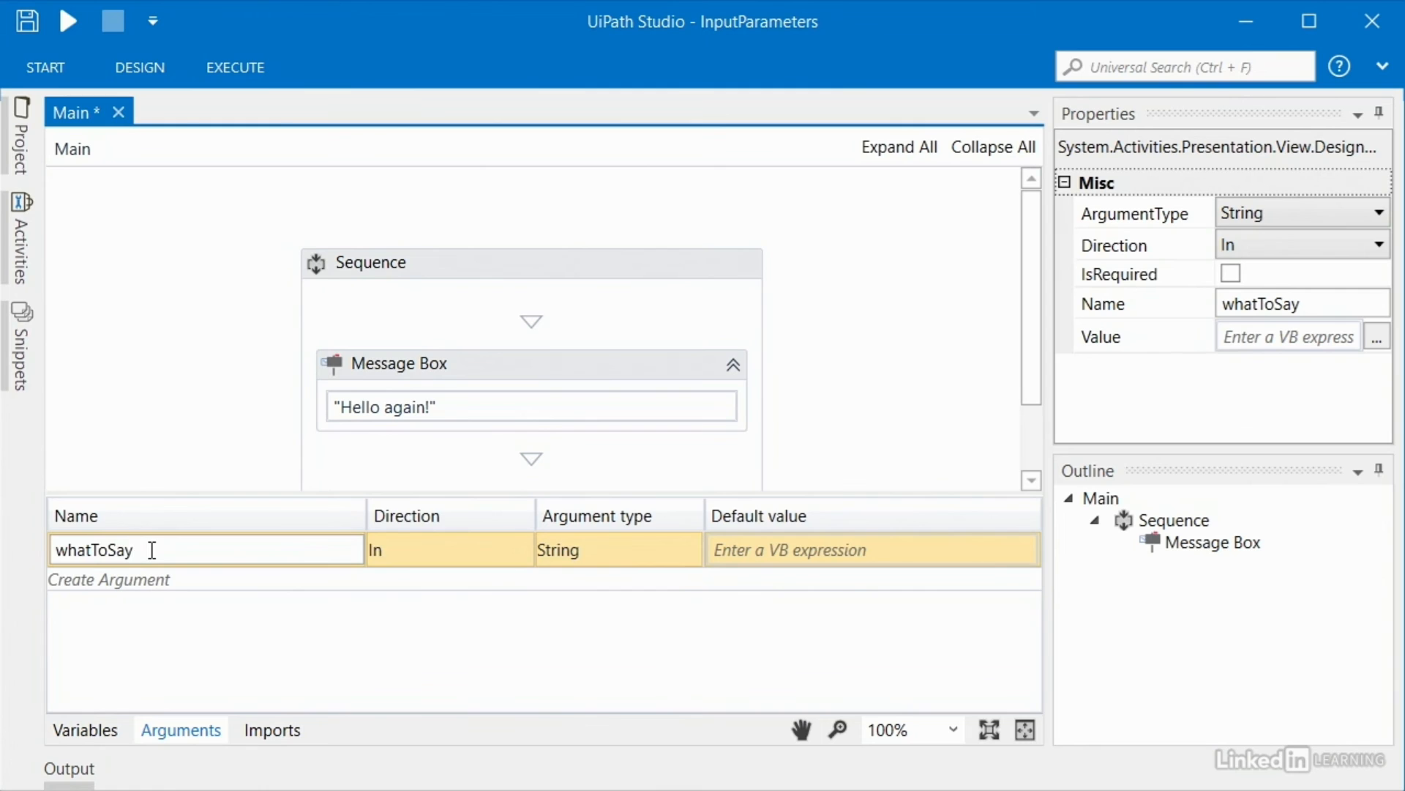
double_click(152, 551)
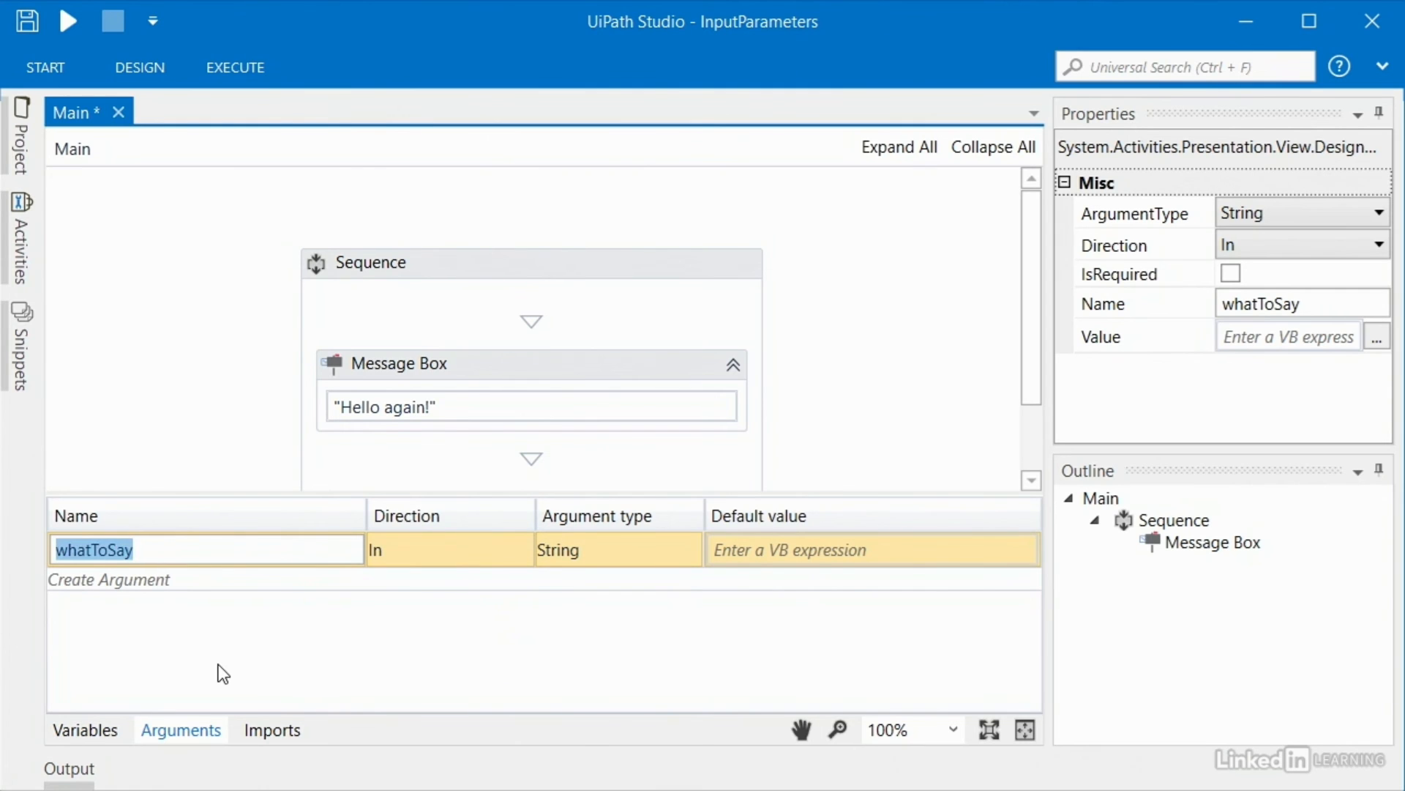
click(186, 732)
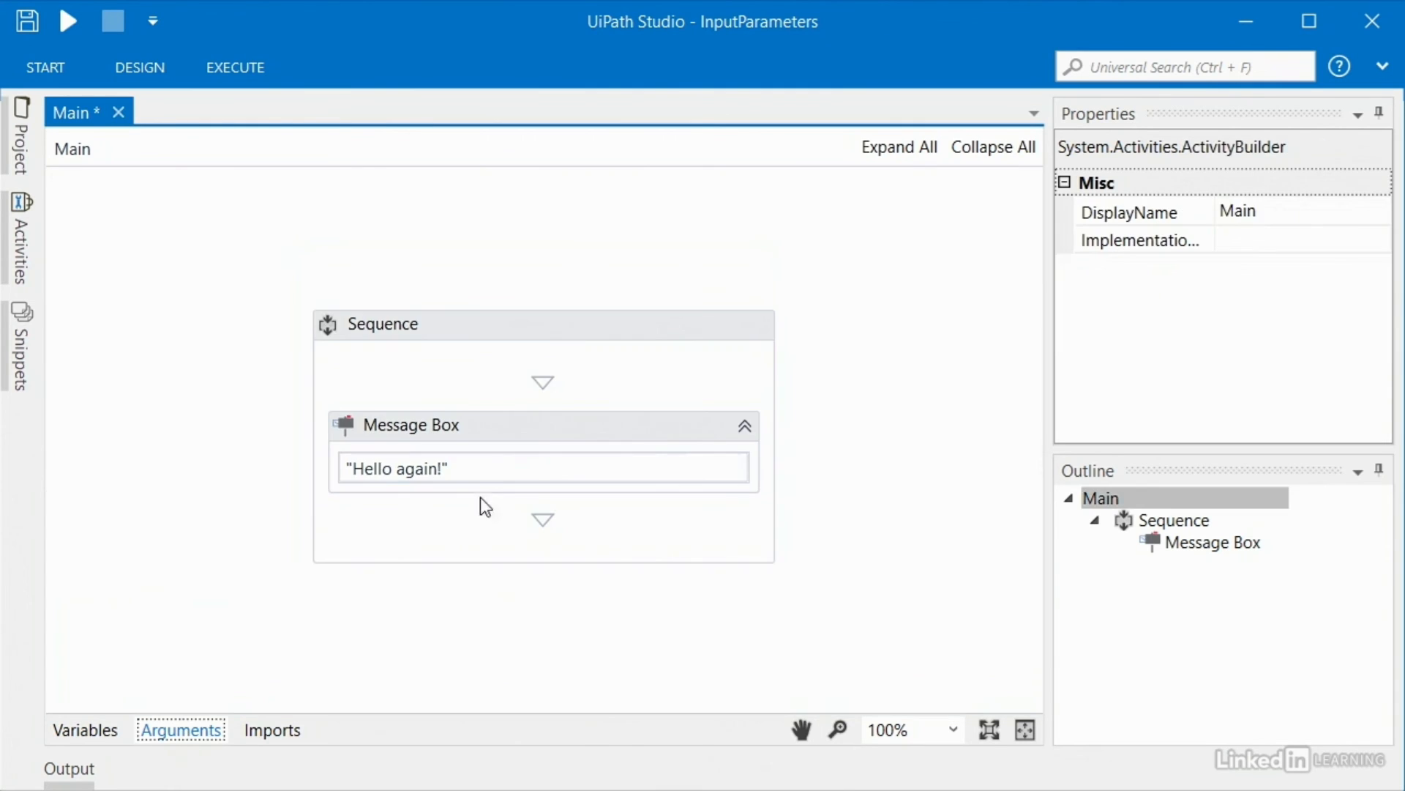
Step: Replace the Message Box's "Hello again!" text with the whatToSay argument
click(472, 469)
key(ctrl+a)
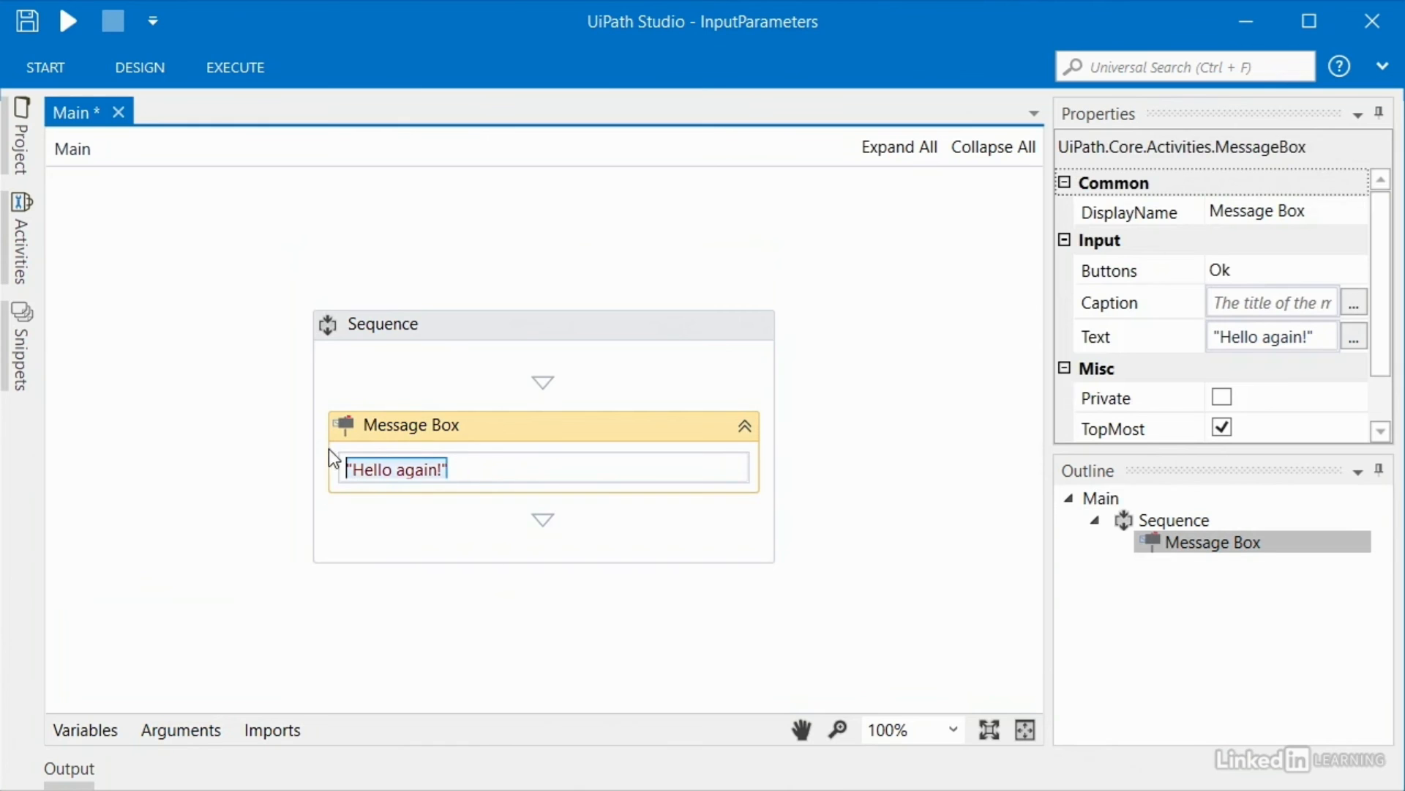
text(whatToSay)
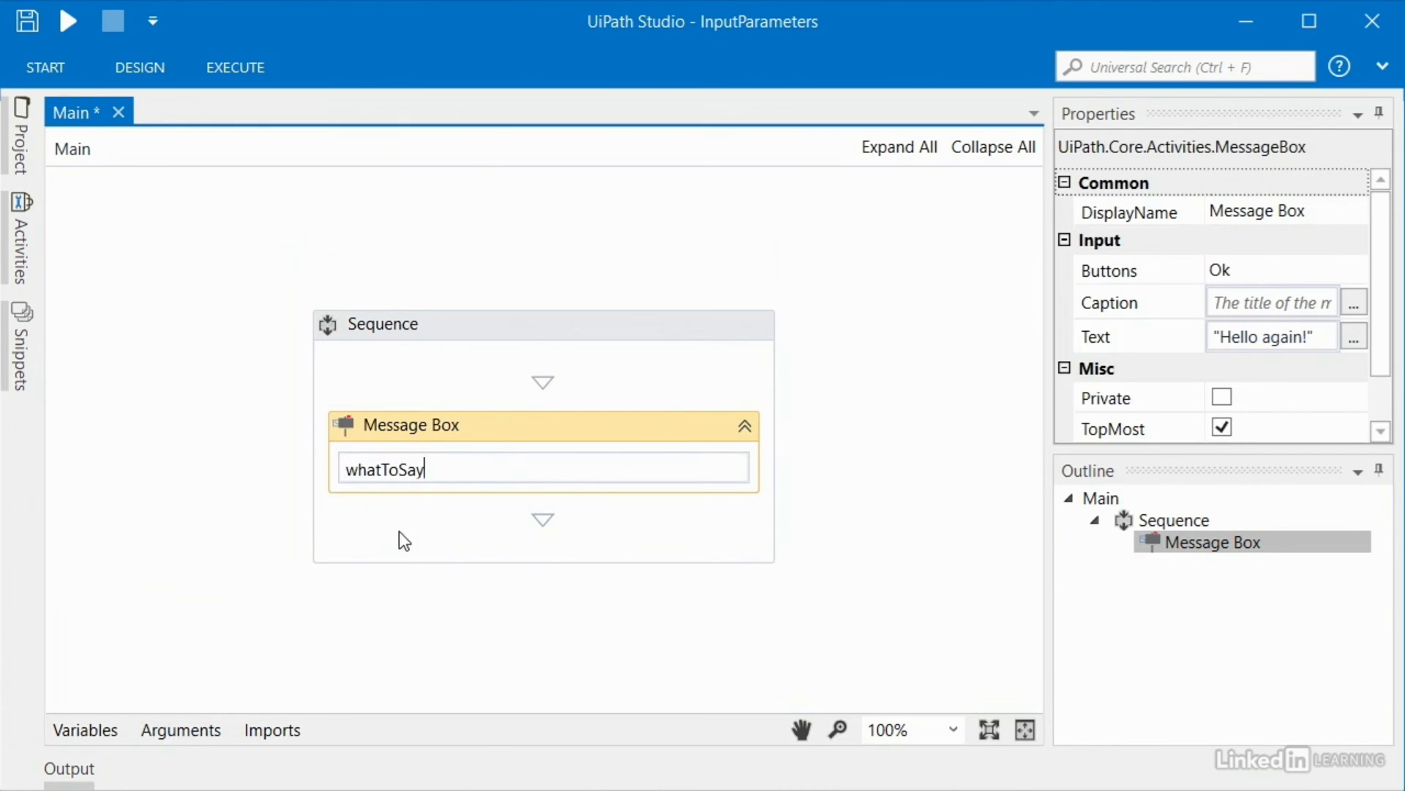
click(349, 631)
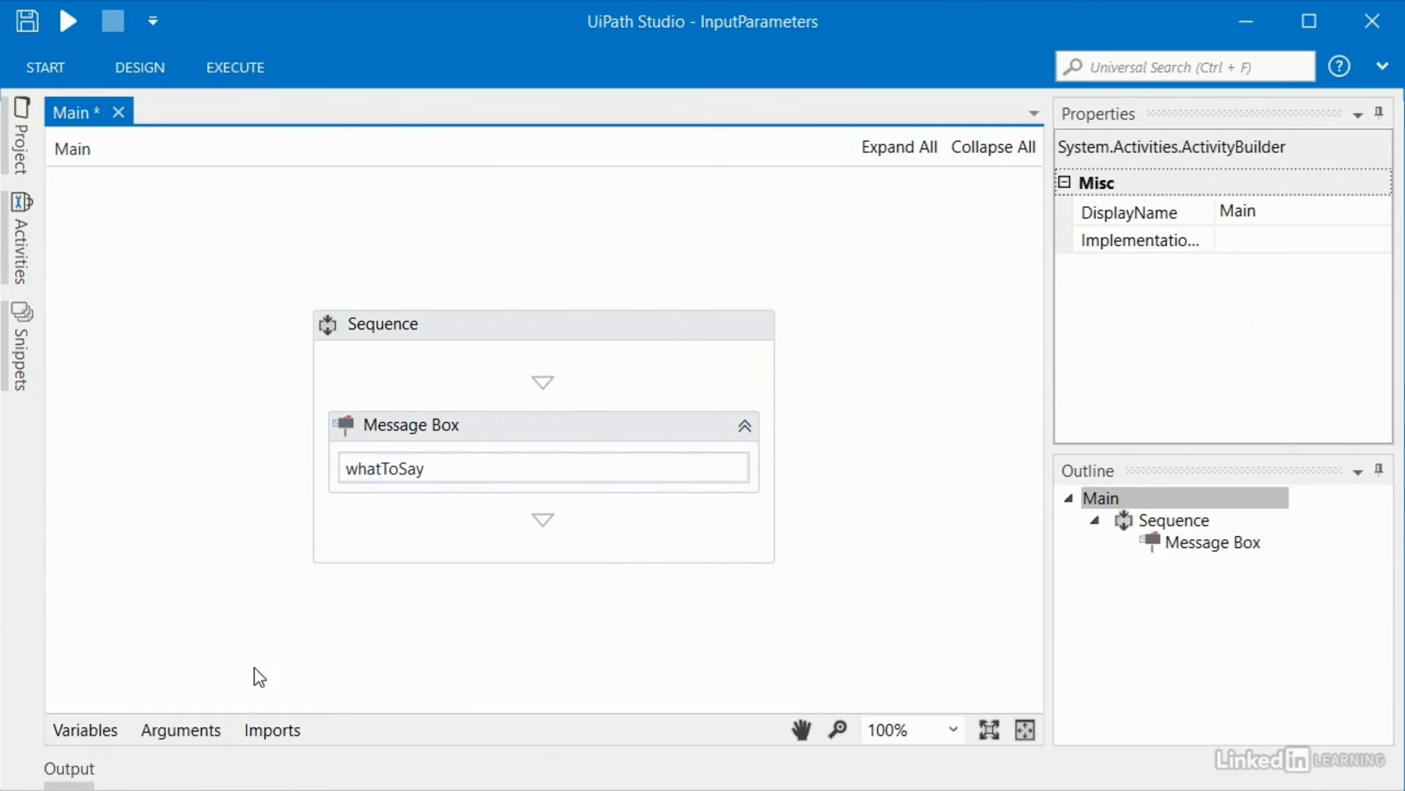
click(181, 730)
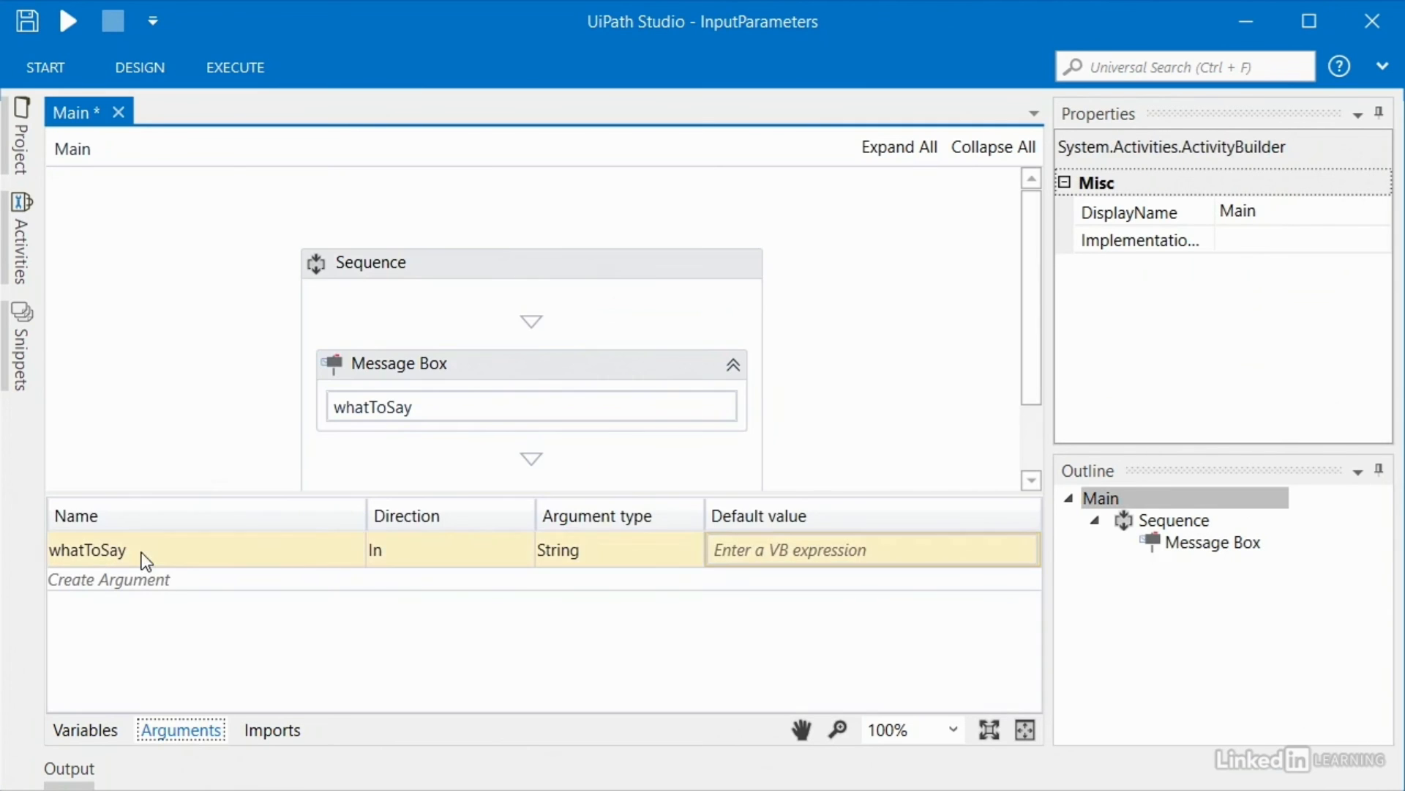
Step: Enter "Robot's default value" as whatToSay's default value in the Arguments panel
click(732, 552)
click(781, 549)
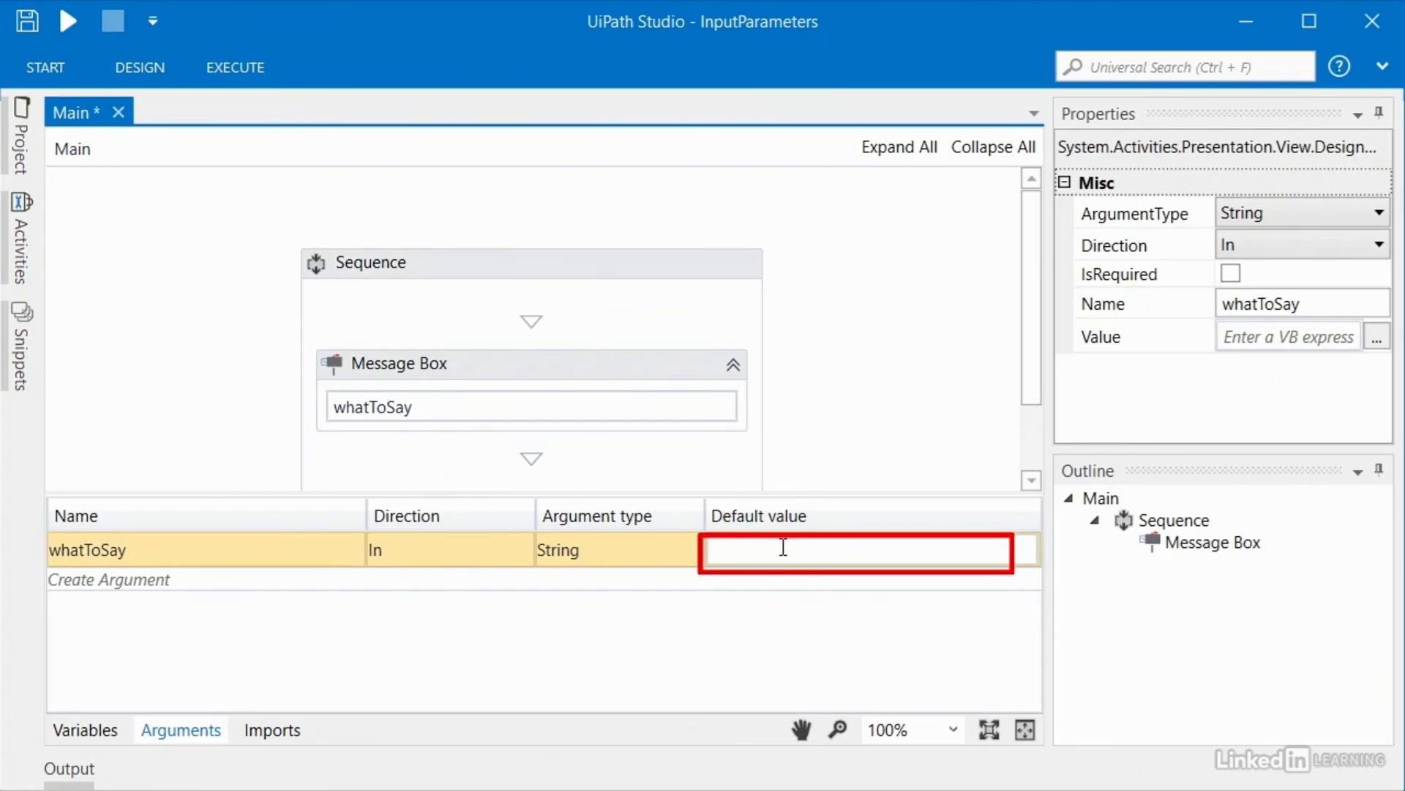
text("")
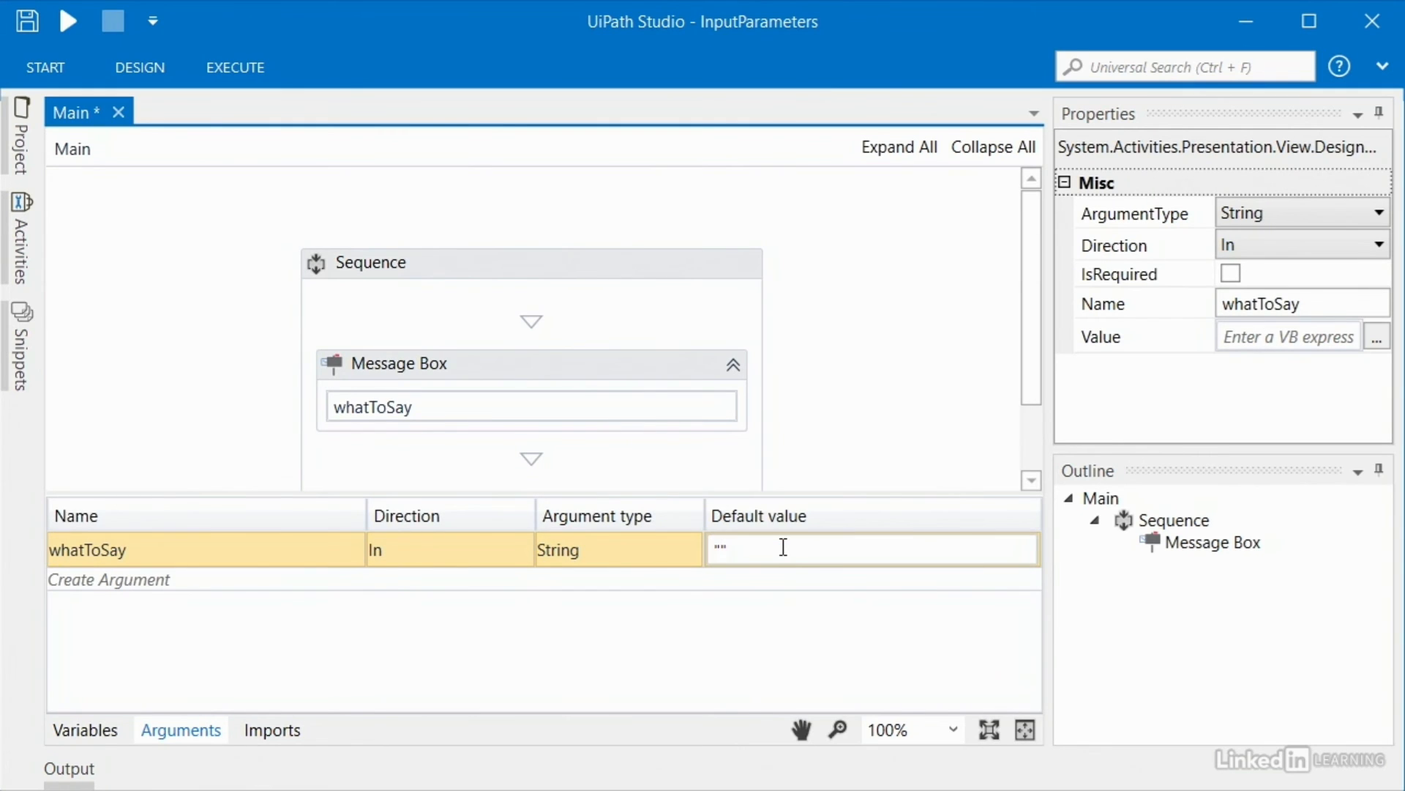
text(Robot's default value)
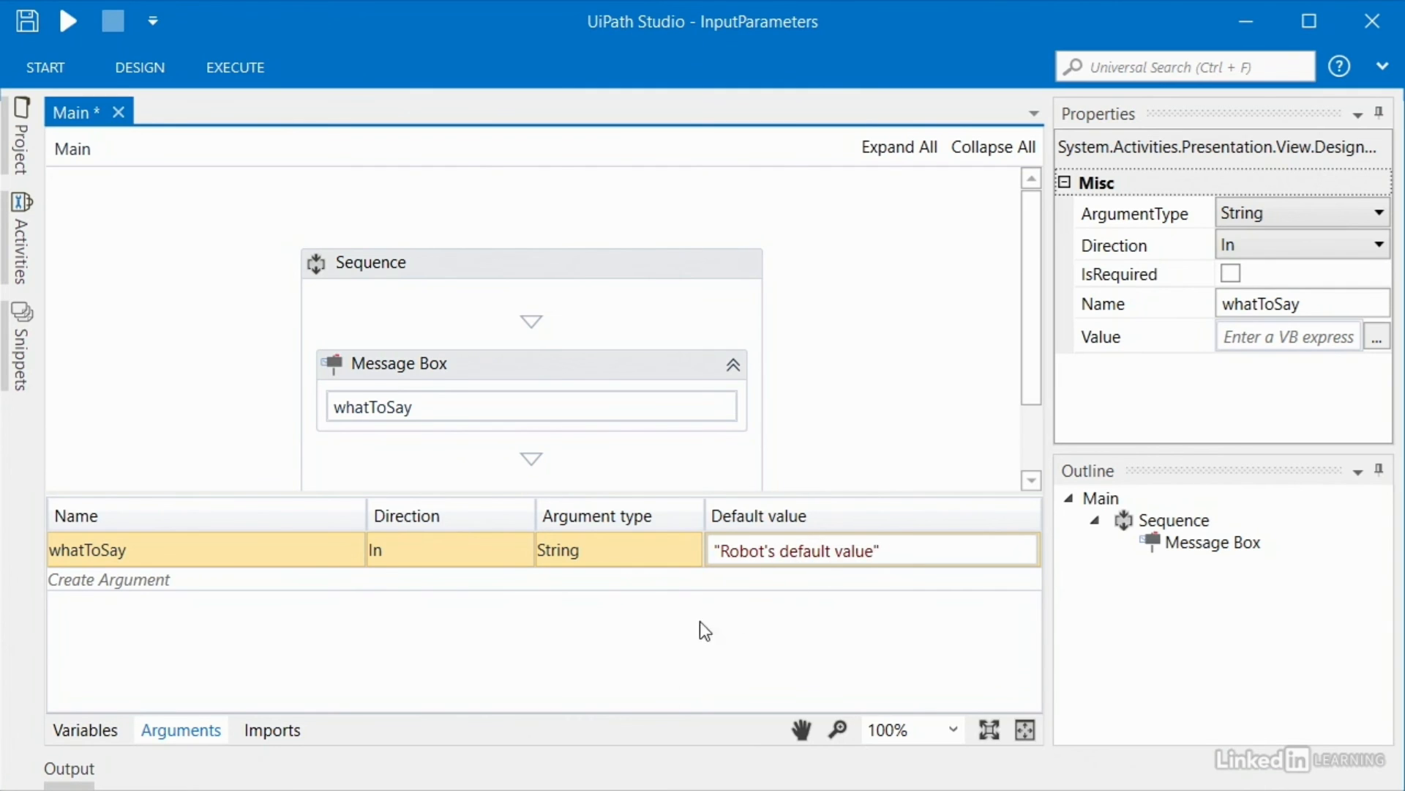
click(178, 735)
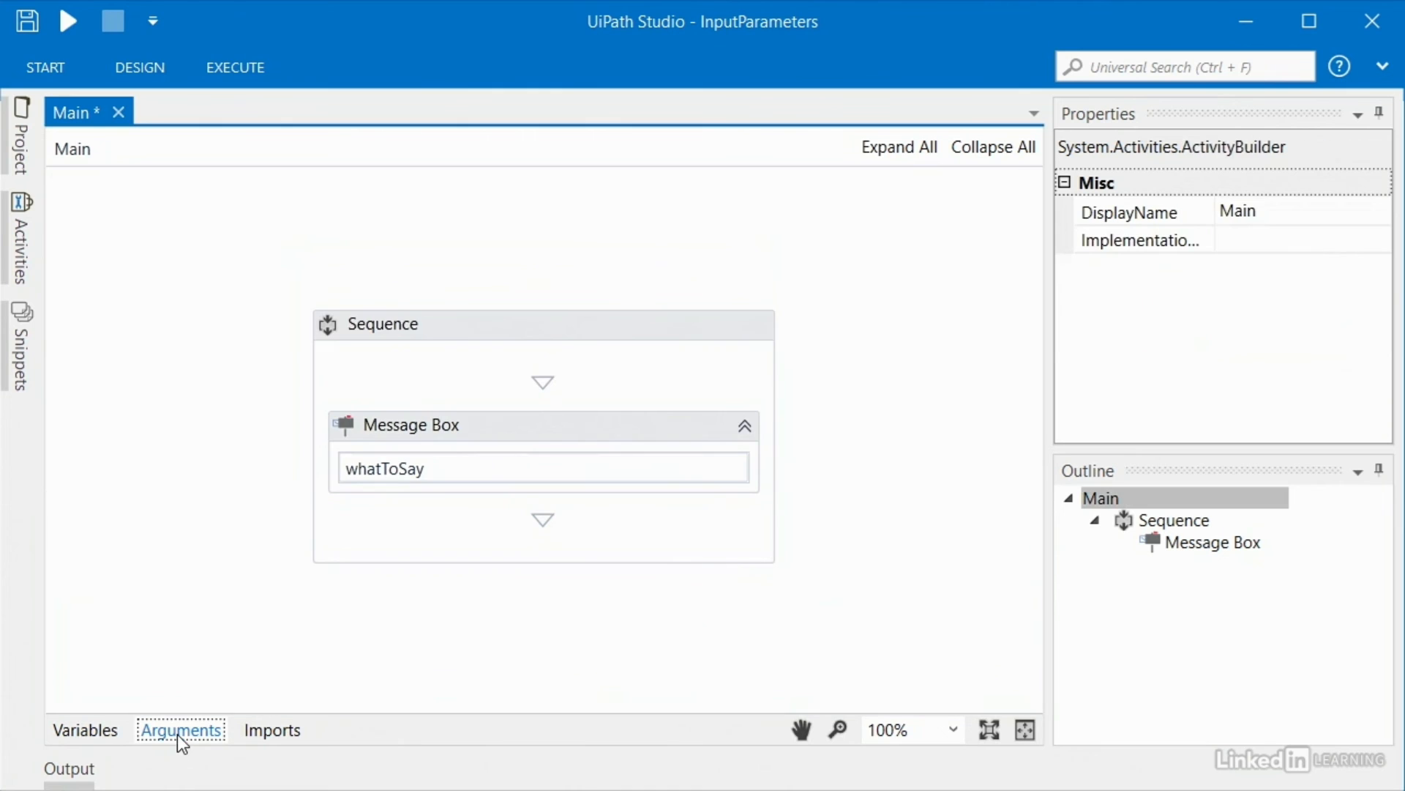
Step: Run the workflow to check the default value message, then dismiss it
click(64, 22)
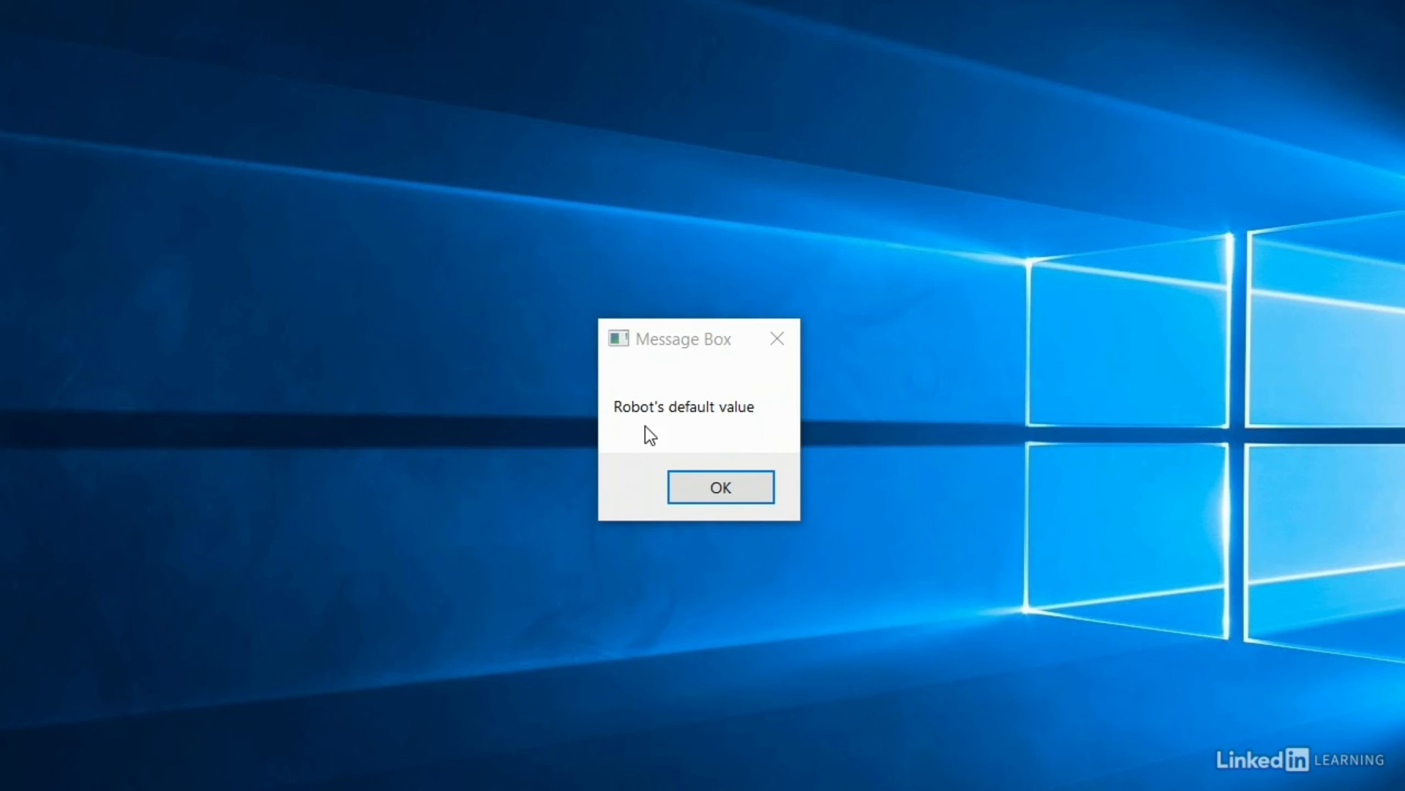
click(678, 343)
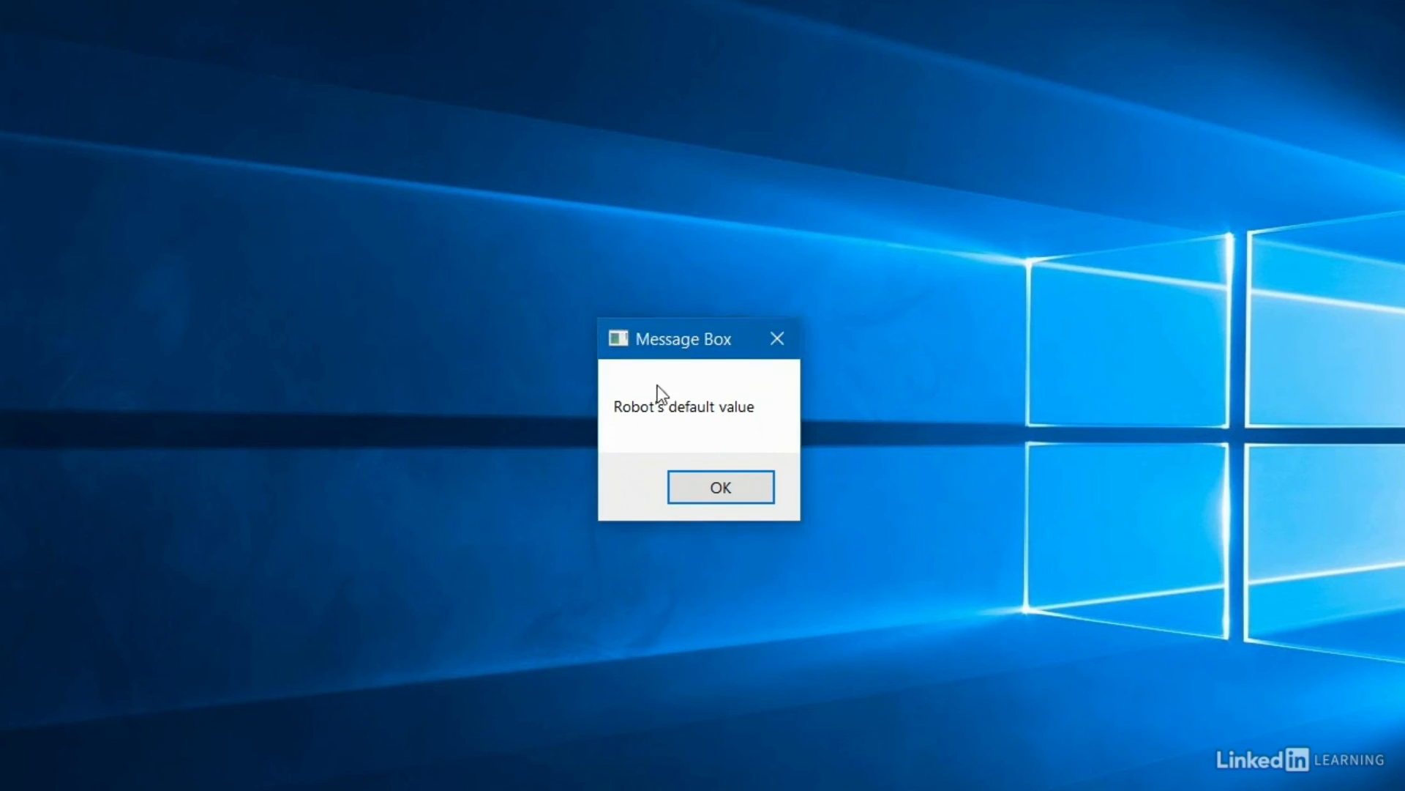
click(718, 488)
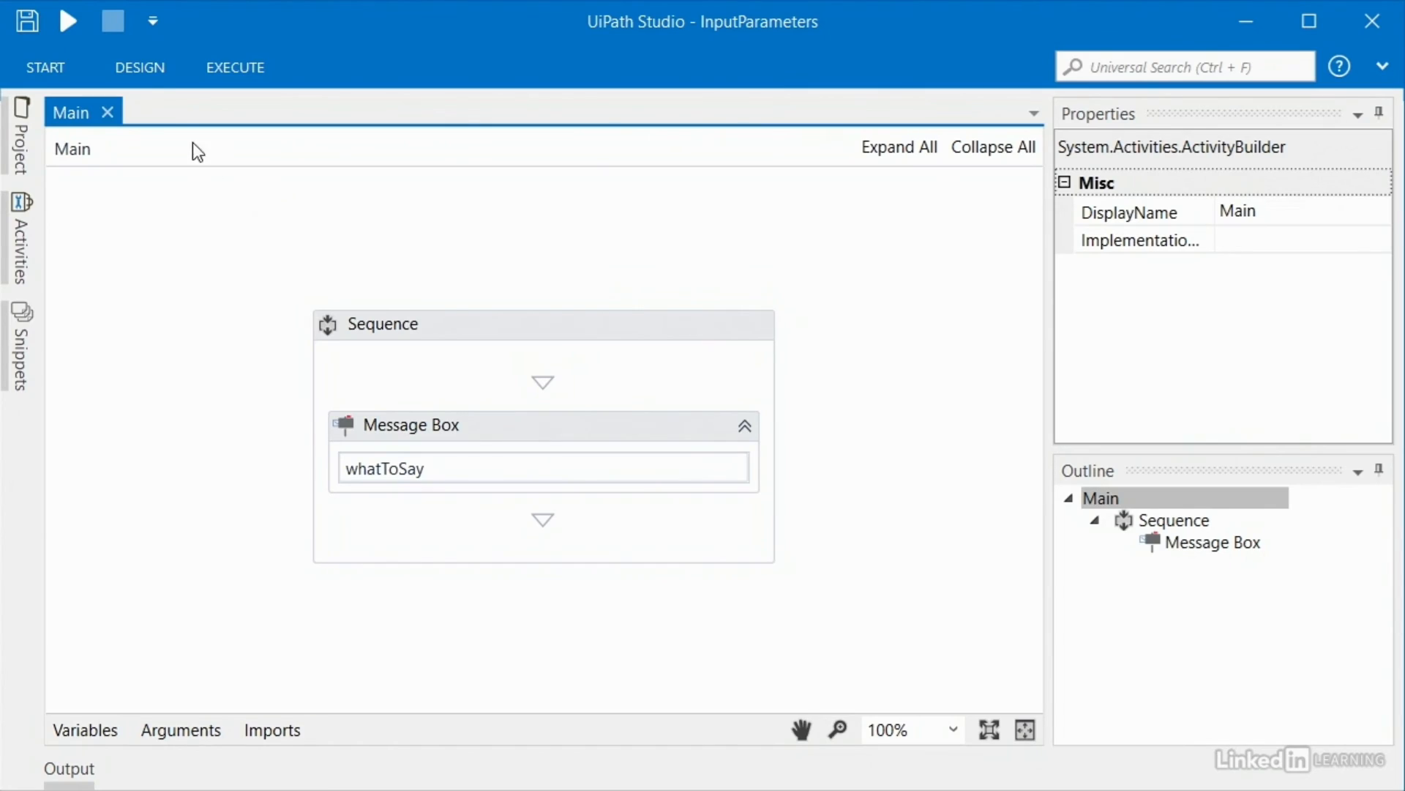
Step: Publish InputParameters to Orchestrator as version 1.0.6902.28703
click(144, 73)
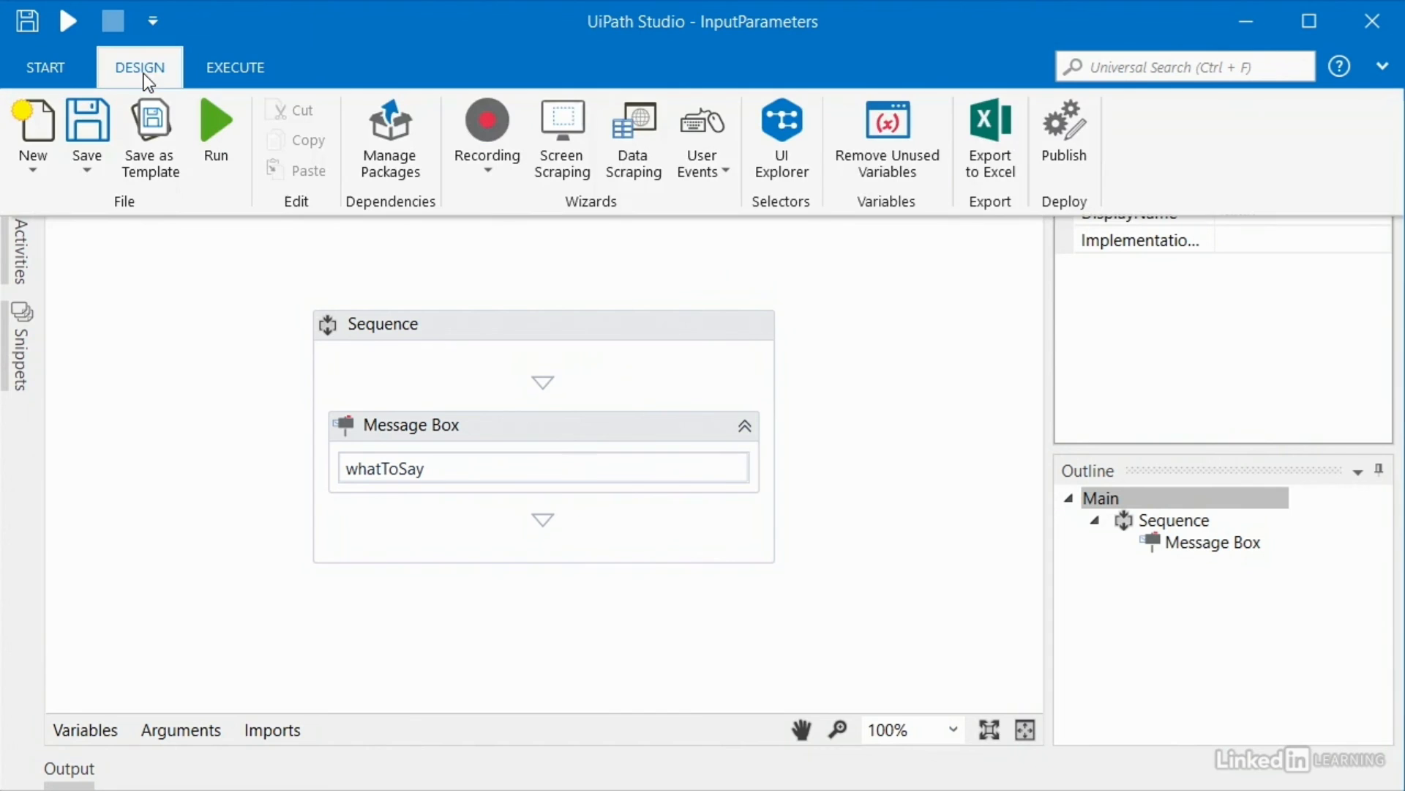
click(1071, 148)
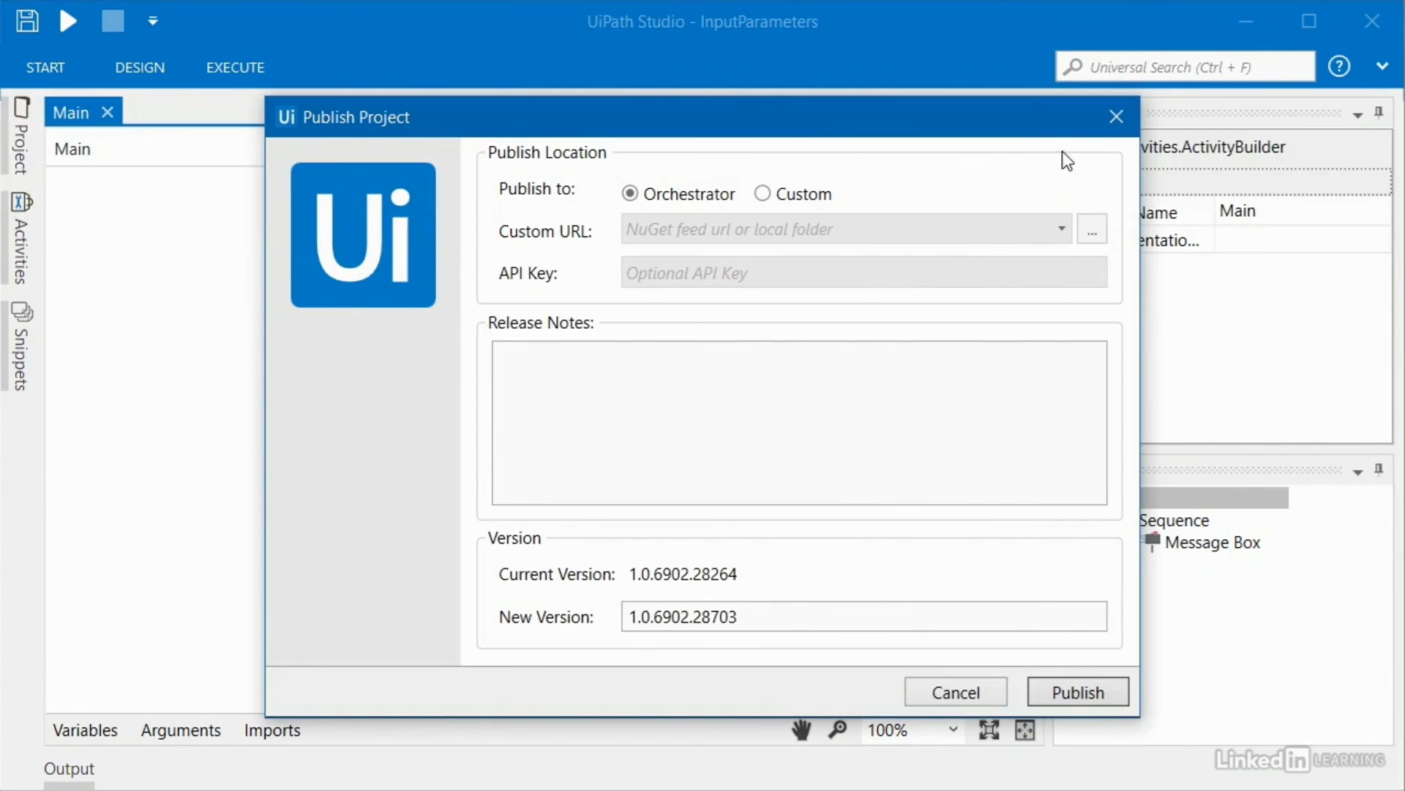
click(1079, 693)
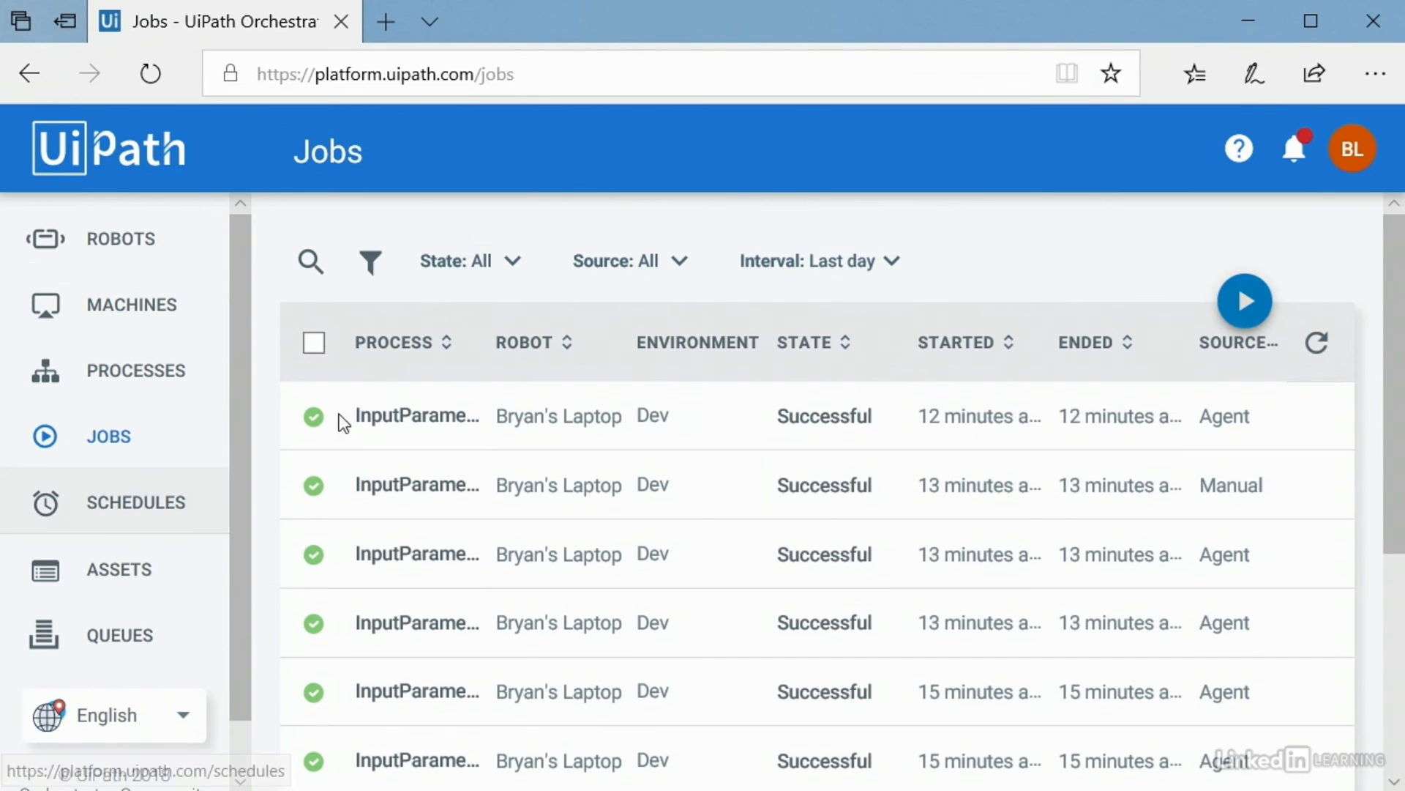
Step: Create a Dev process from the InputParameters package 1.0.6902.28703, keeping its whatToSay parameter
click(164, 378)
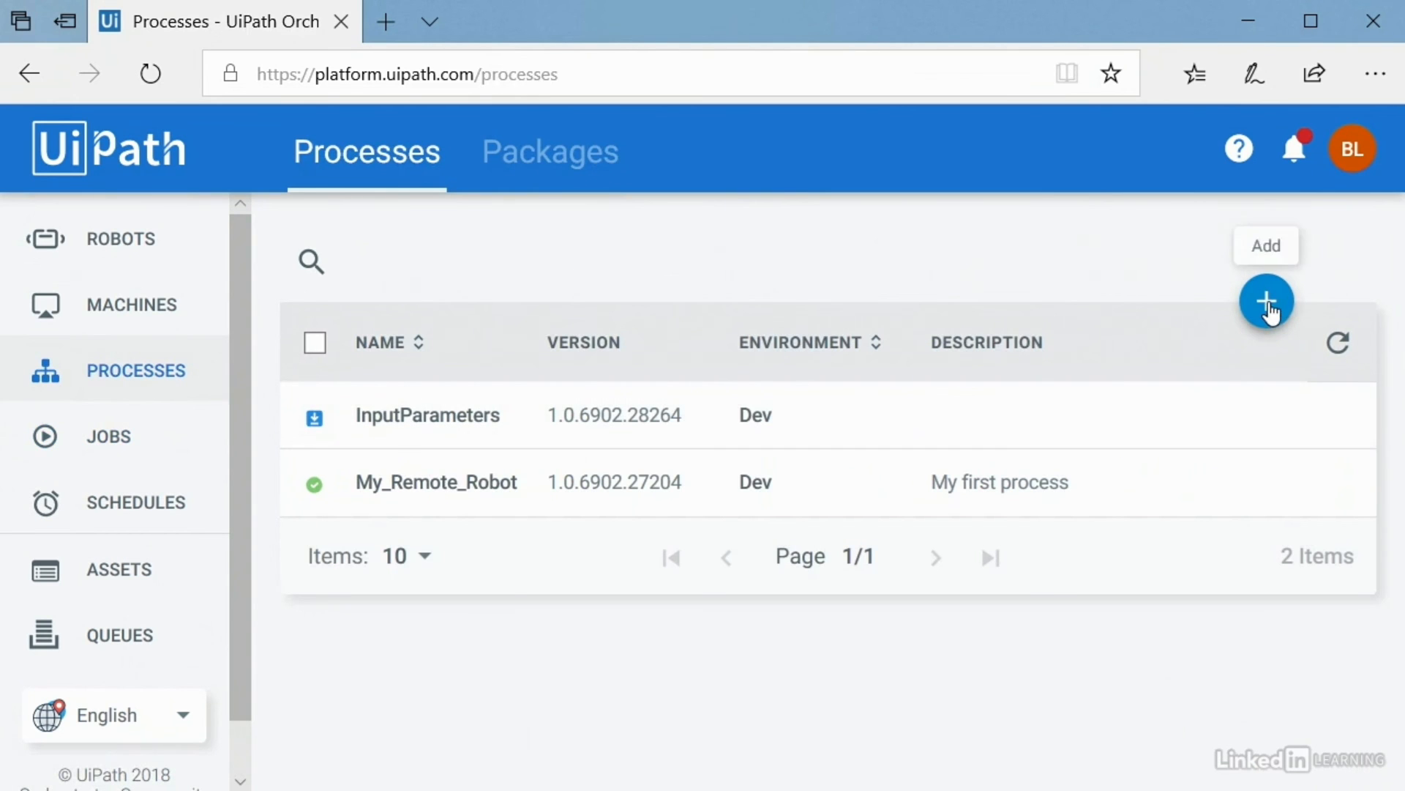
click(1269, 308)
click(386, 279)
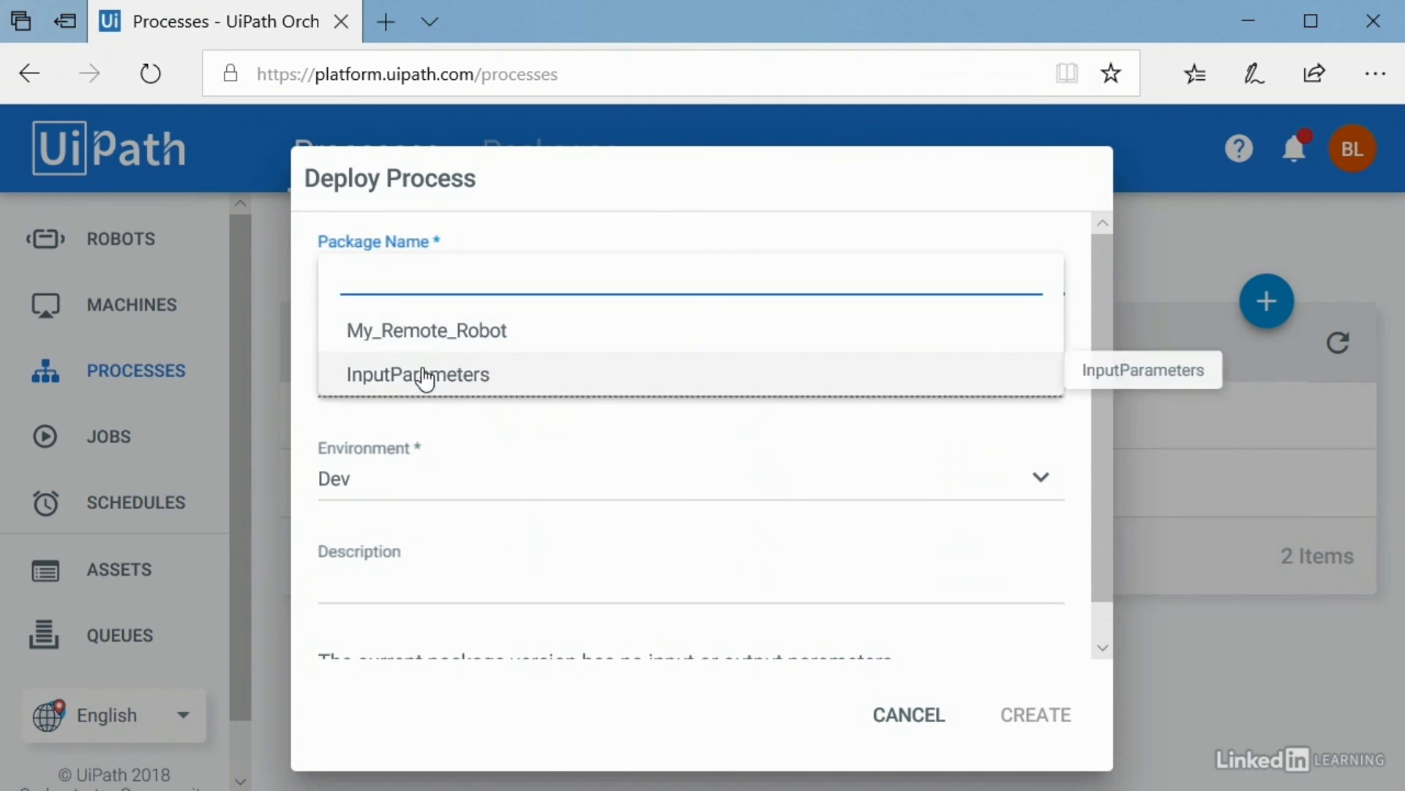
click(427, 374)
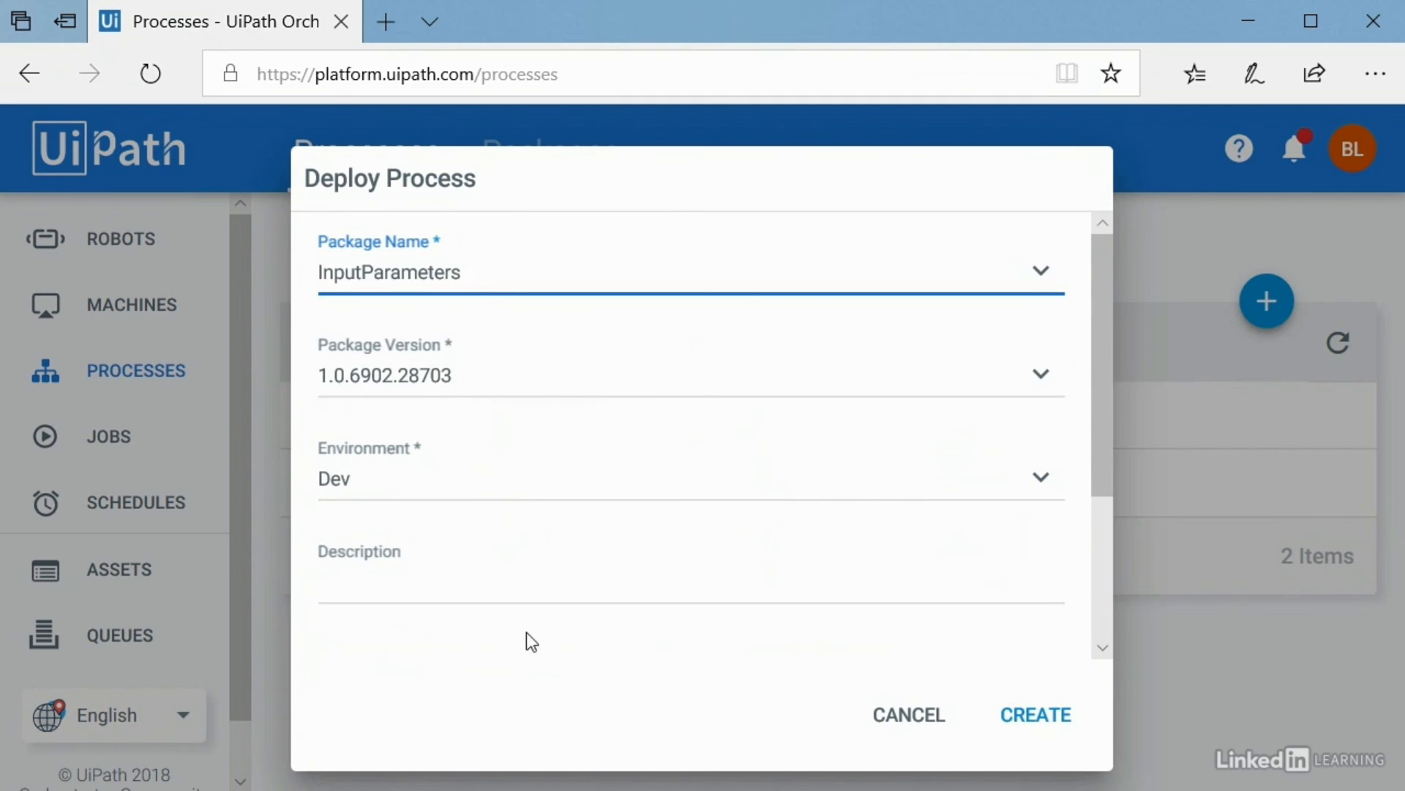
scroll(533, 662, down, 3)
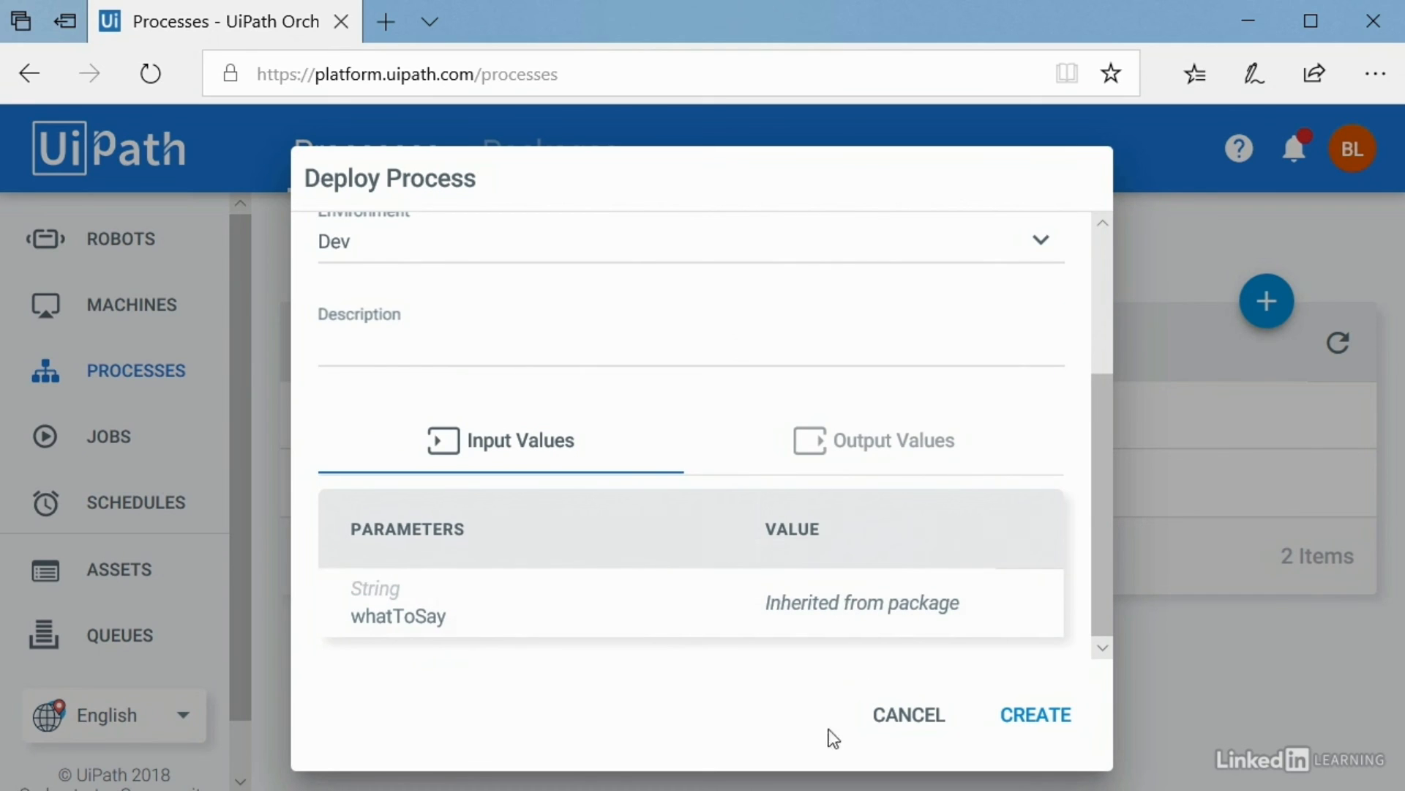
click(883, 720)
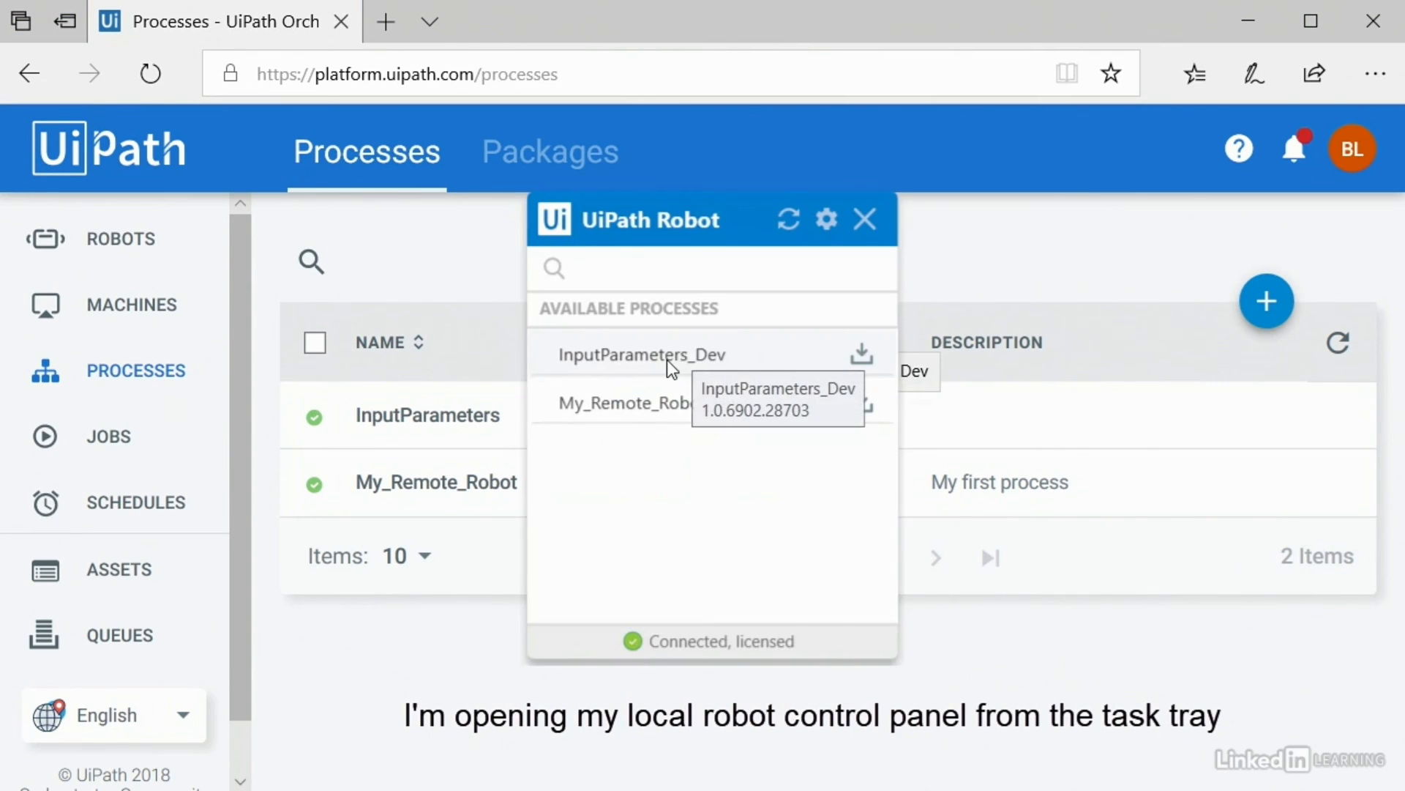
Step: Update and run InputParameters_Dev on the robot, then close its 'Robot's default value' message
click(858, 348)
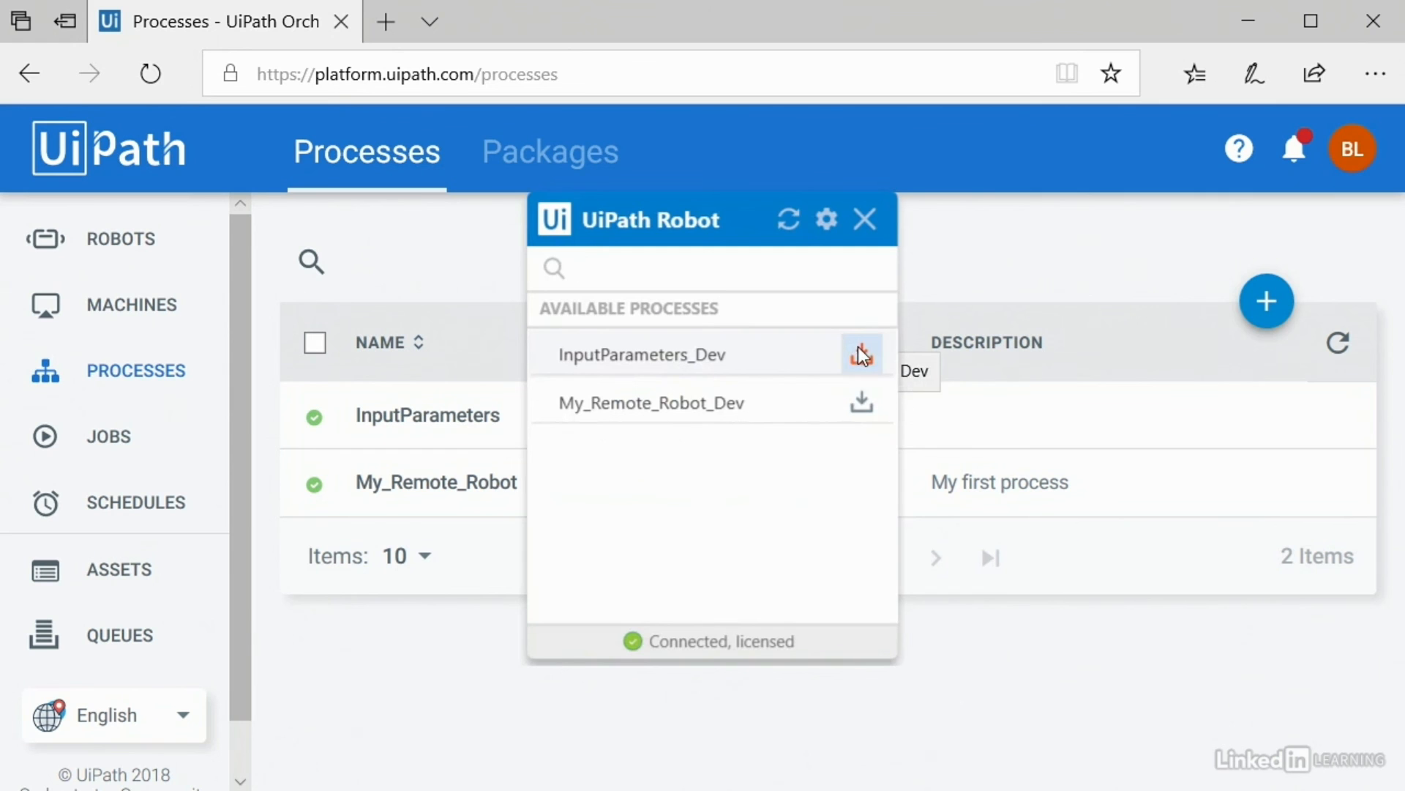
click(858, 348)
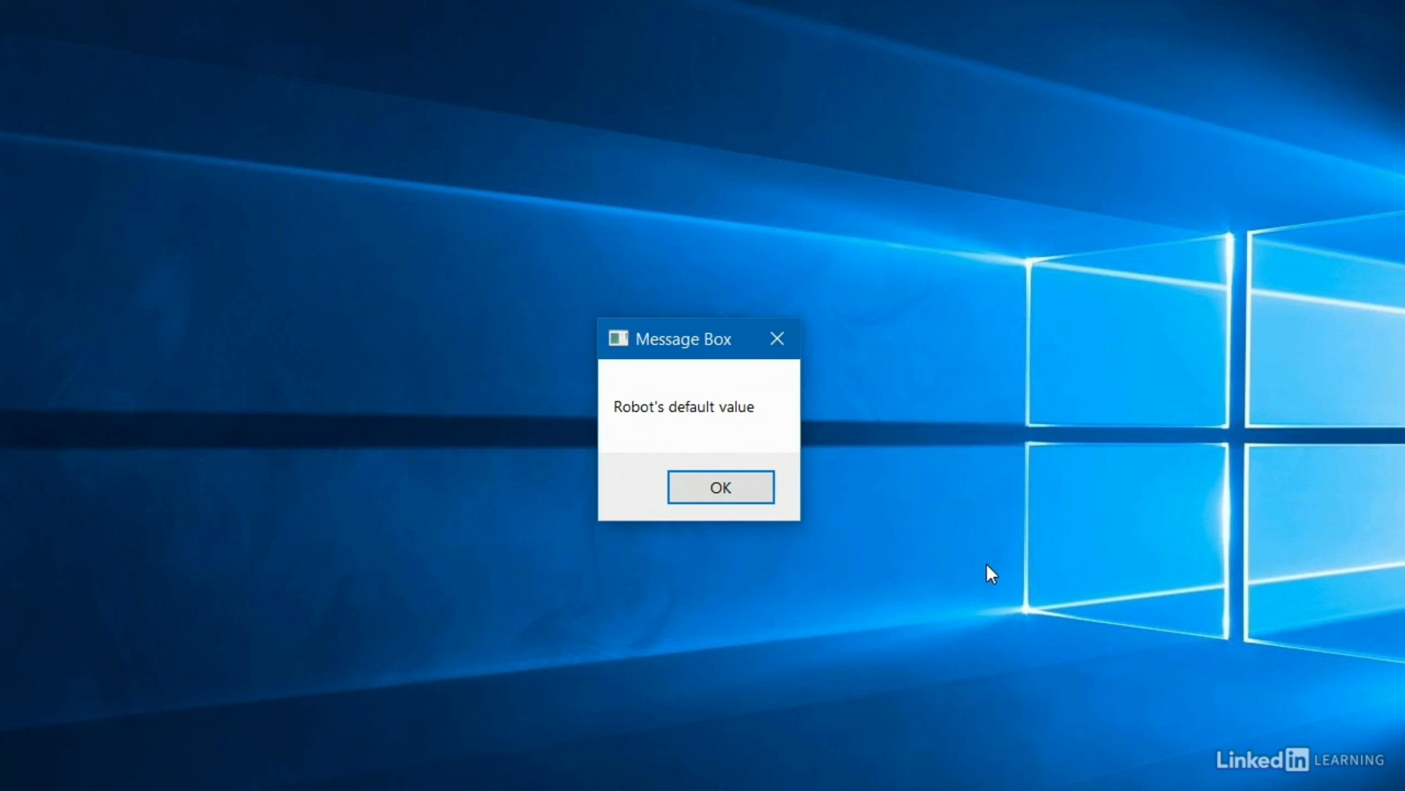
click(763, 489)
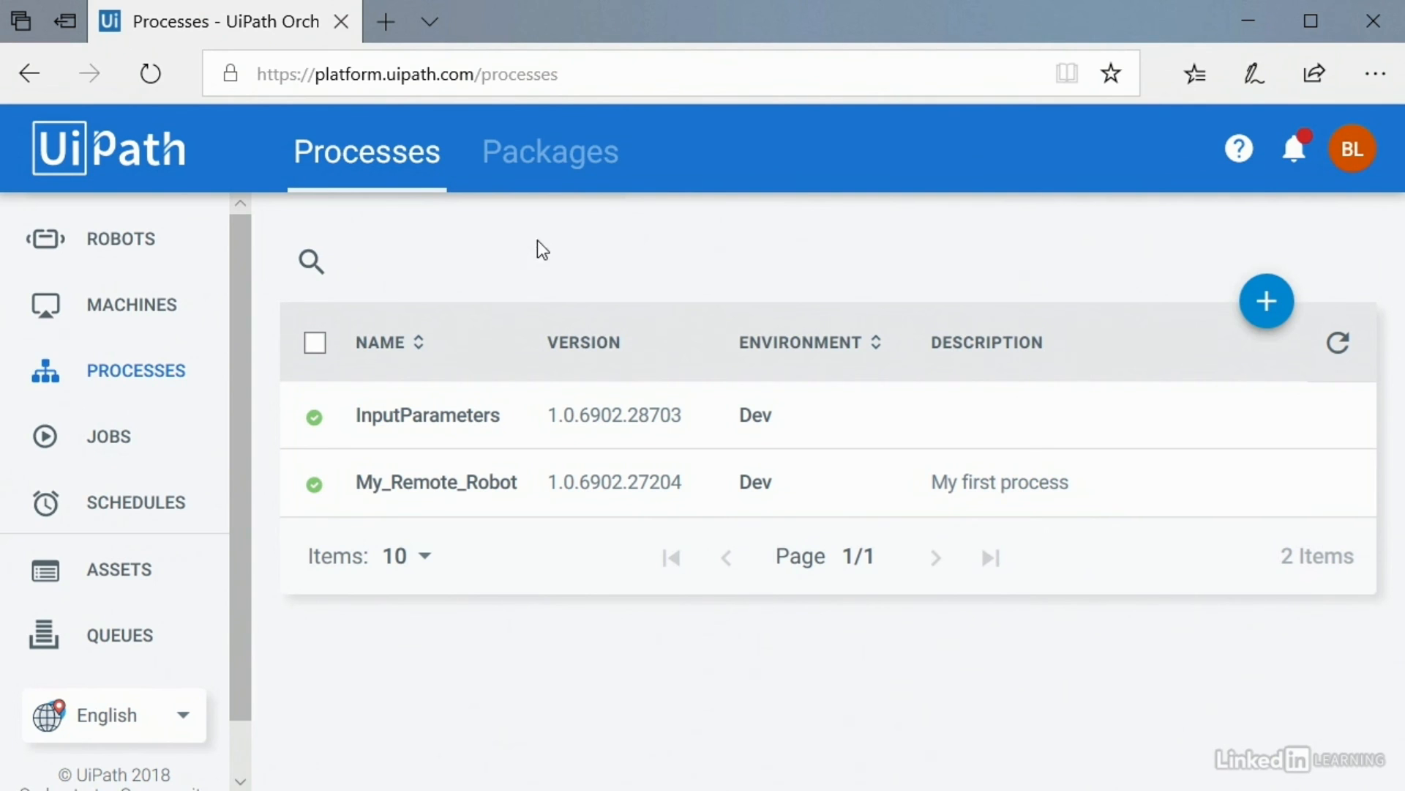
Step: Browse the Jobs and Schedules pages, then return to the Processes list
click(125, 437)
click(137, 511)
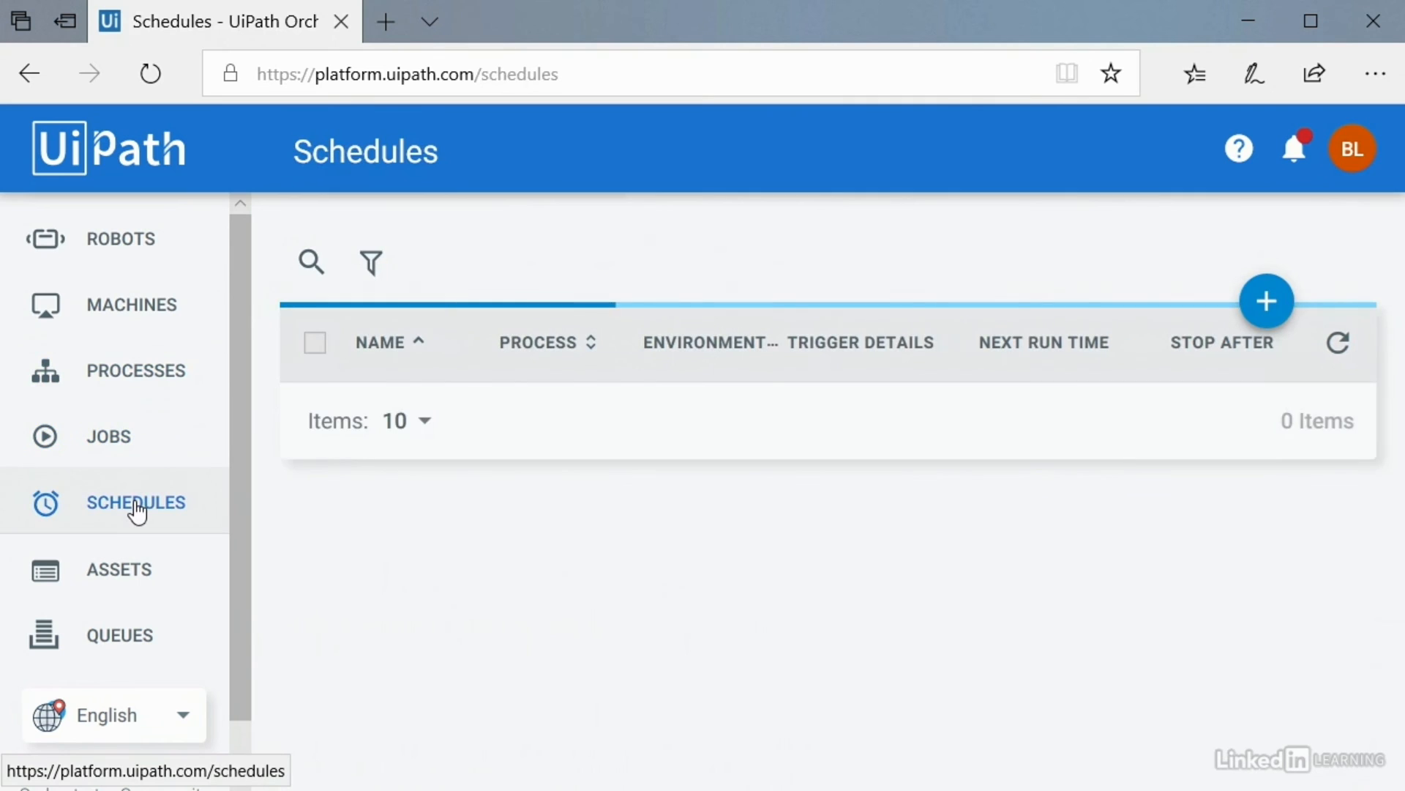
click(132, 381)
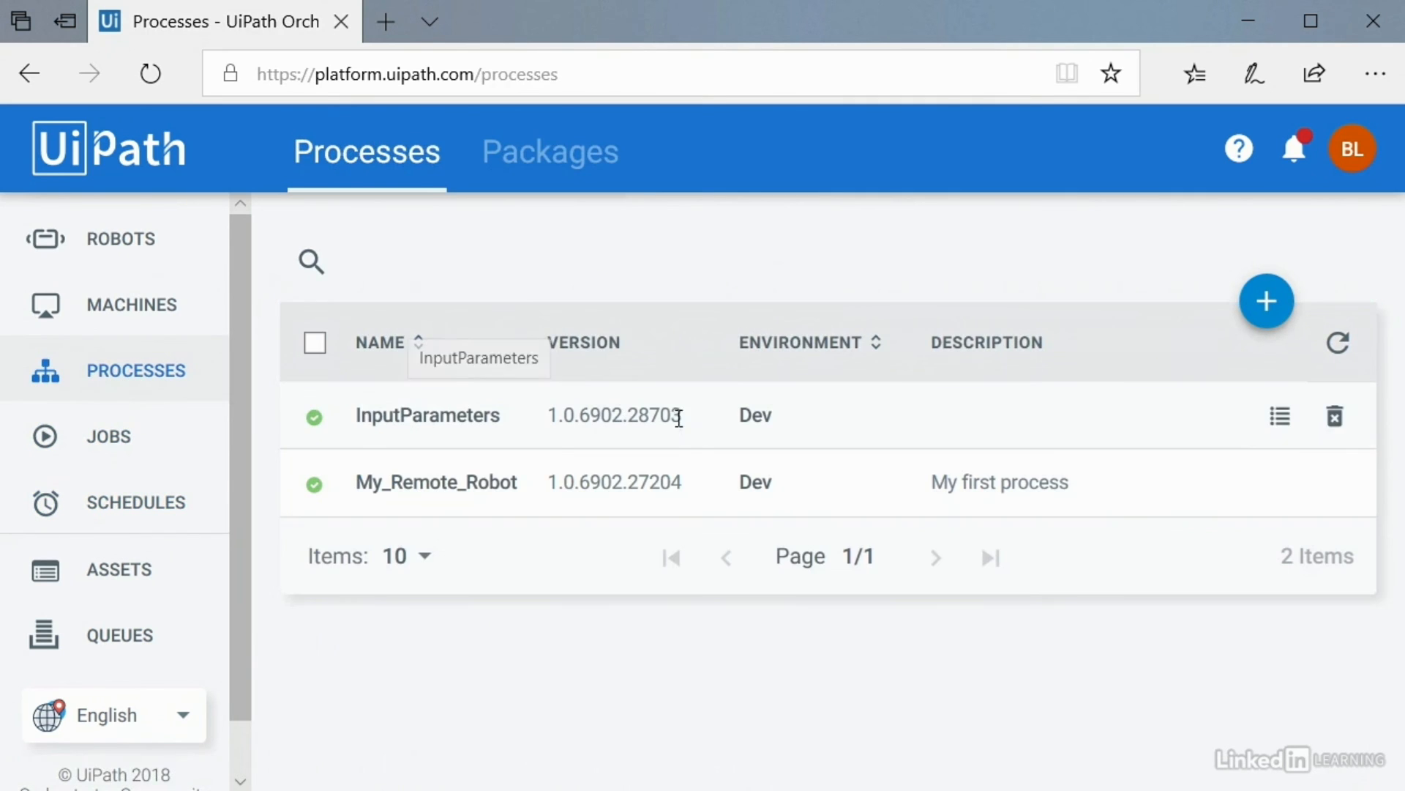
Step: Set the InputParameters process's whatToSay input to 'Job level value!' and save it
click(1280, 418)
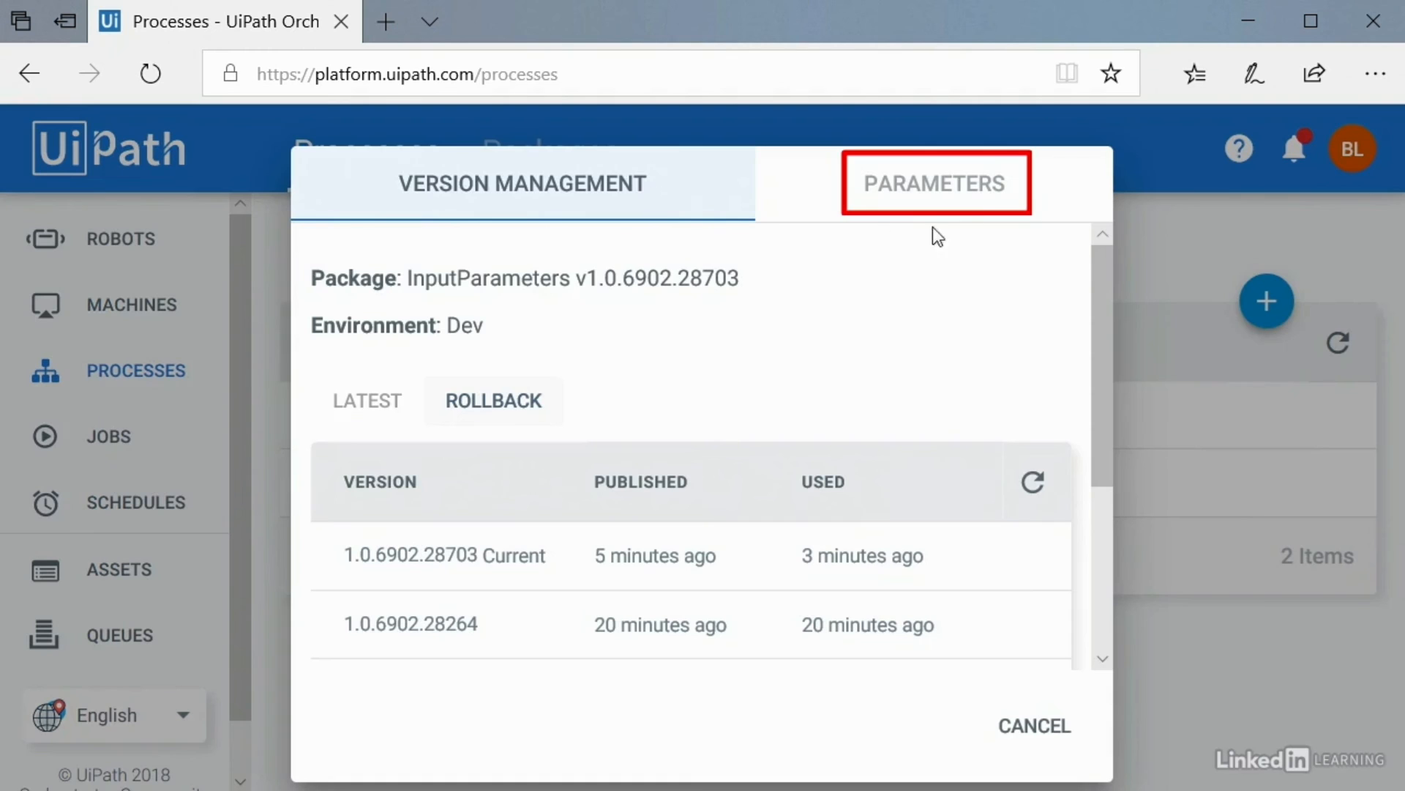
click(932, 194)
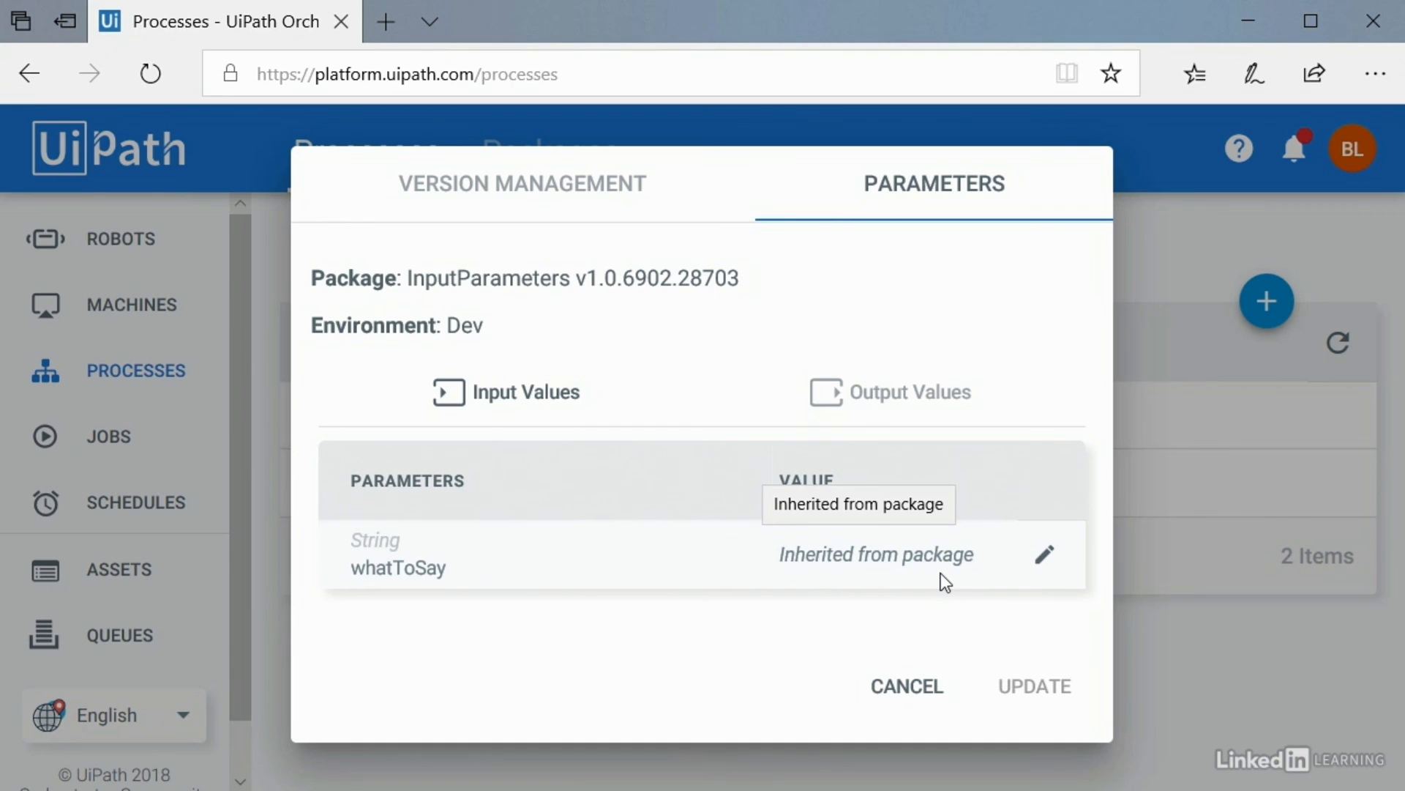
click(1047, 560)
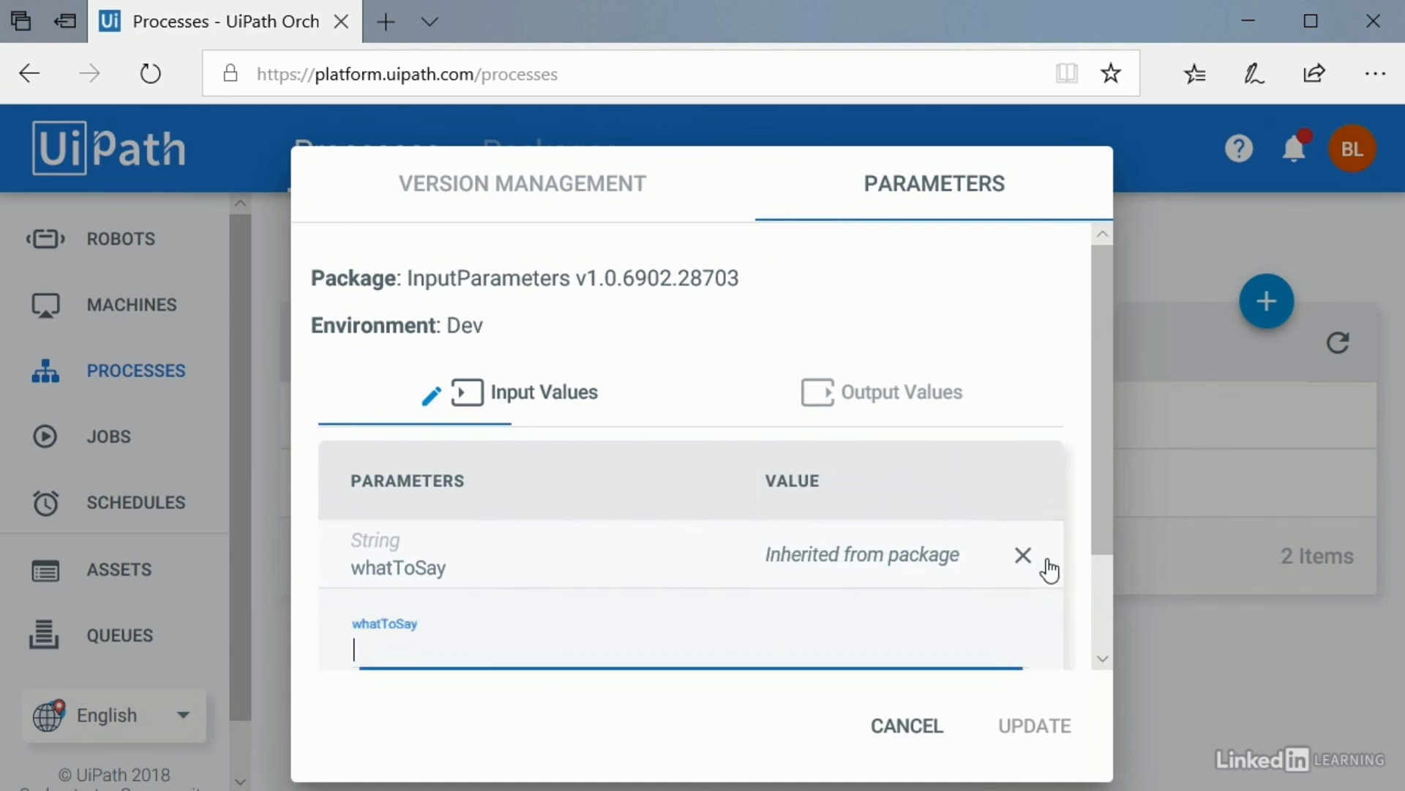
text(Job lev)
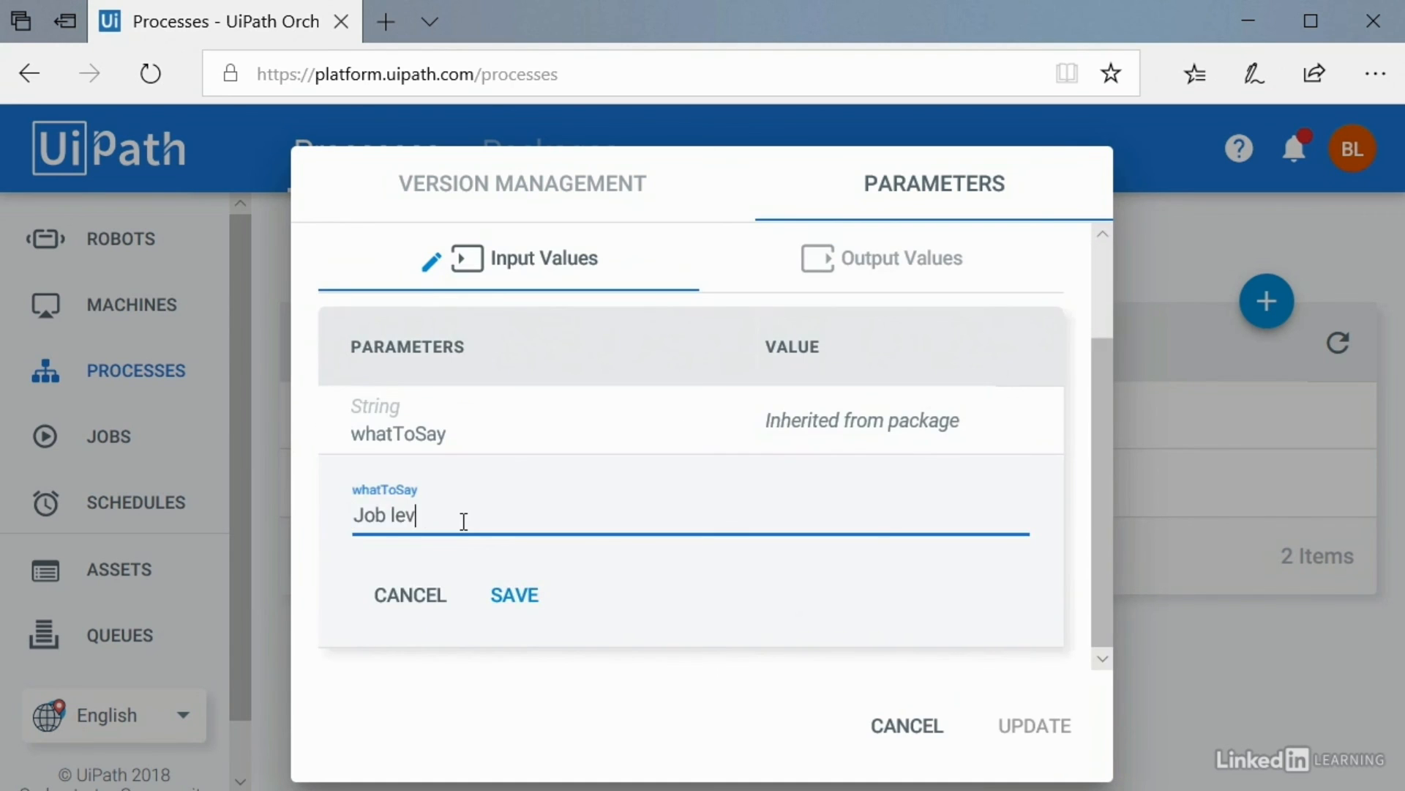
text(el value!)
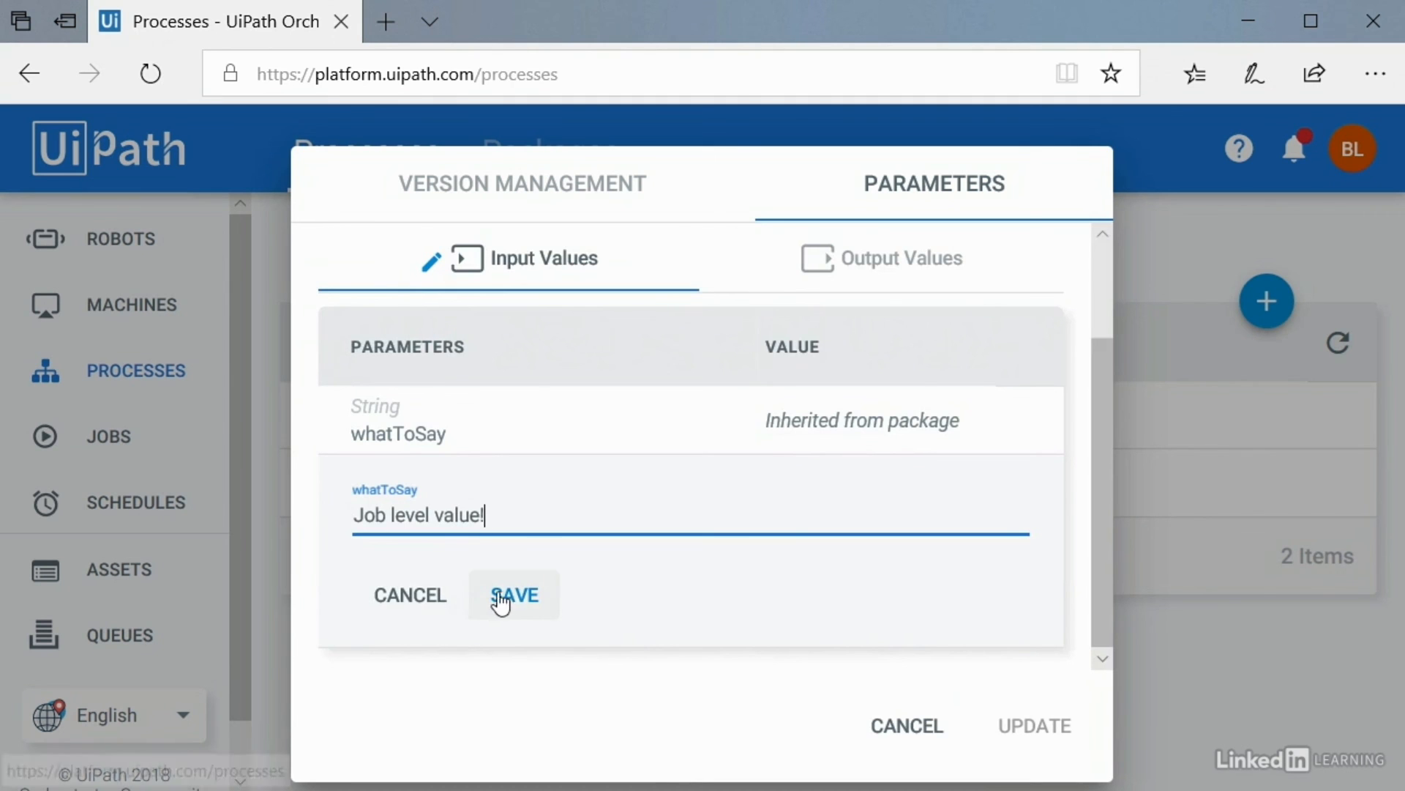
click(501, 602)
Step: Apply the process update and rerun InputParameters_Dev from the robot
click(1035, 689)
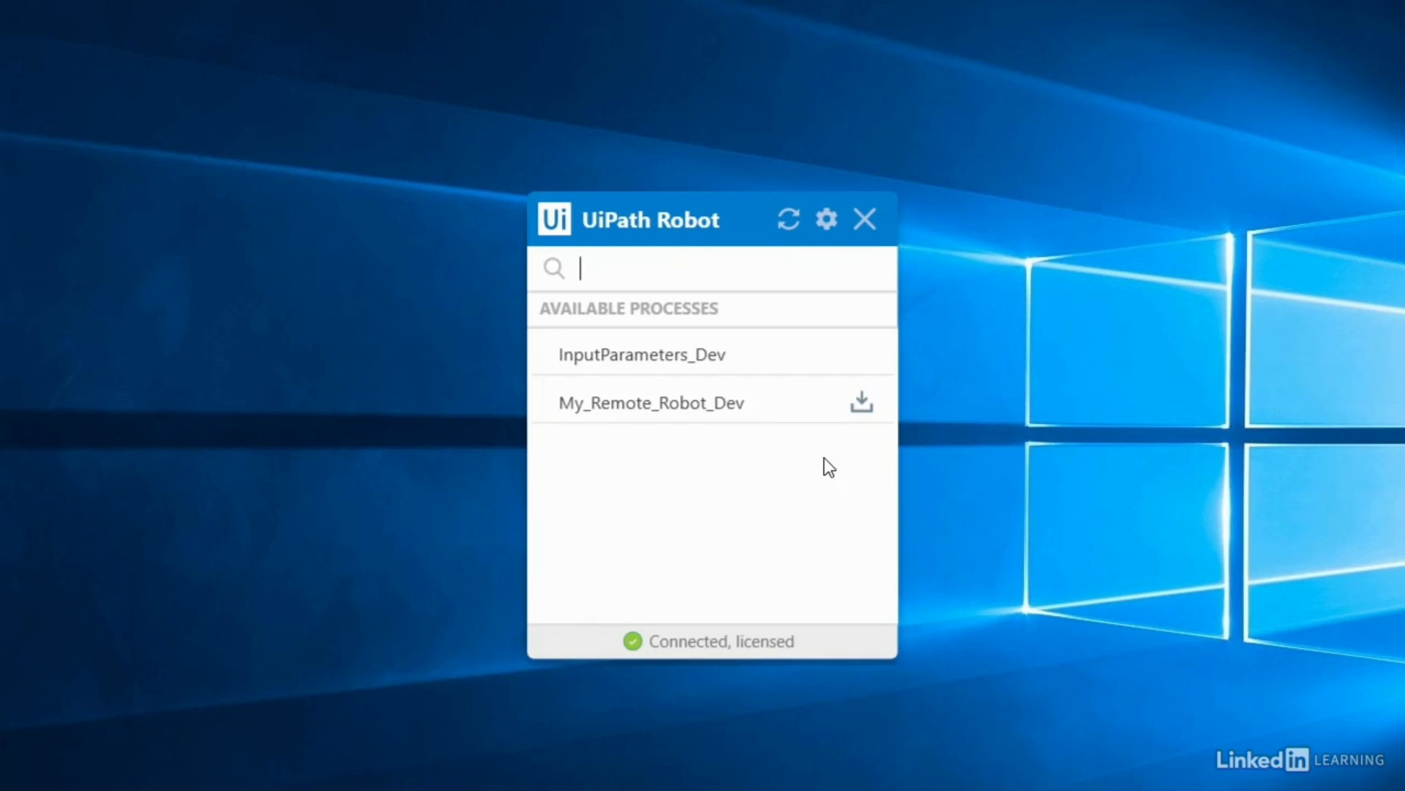
mouse_move(666, 361)
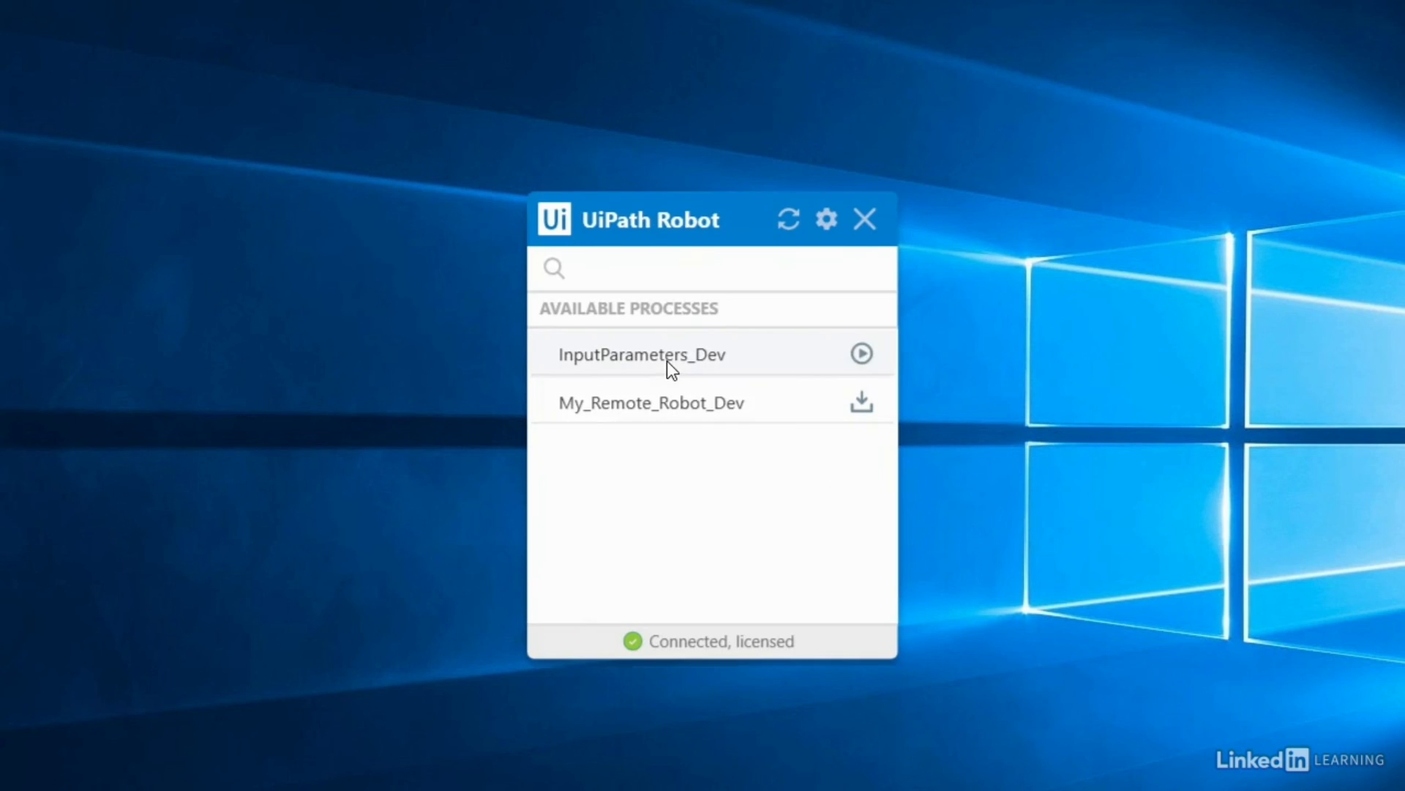
click(862, 355)
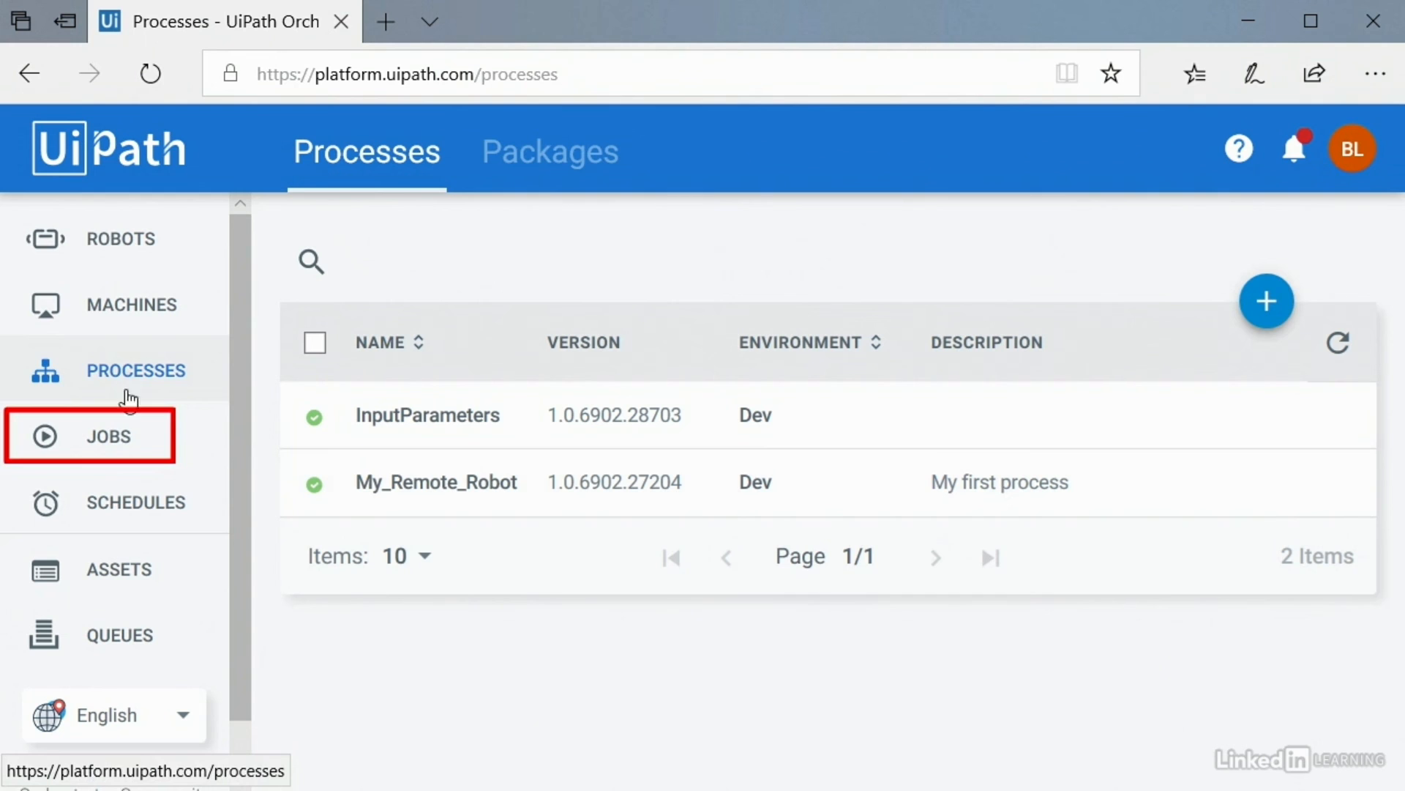
Step: Start an InputParameters_Dev job on the laptop robot from the Jobs page
click(115, 436)
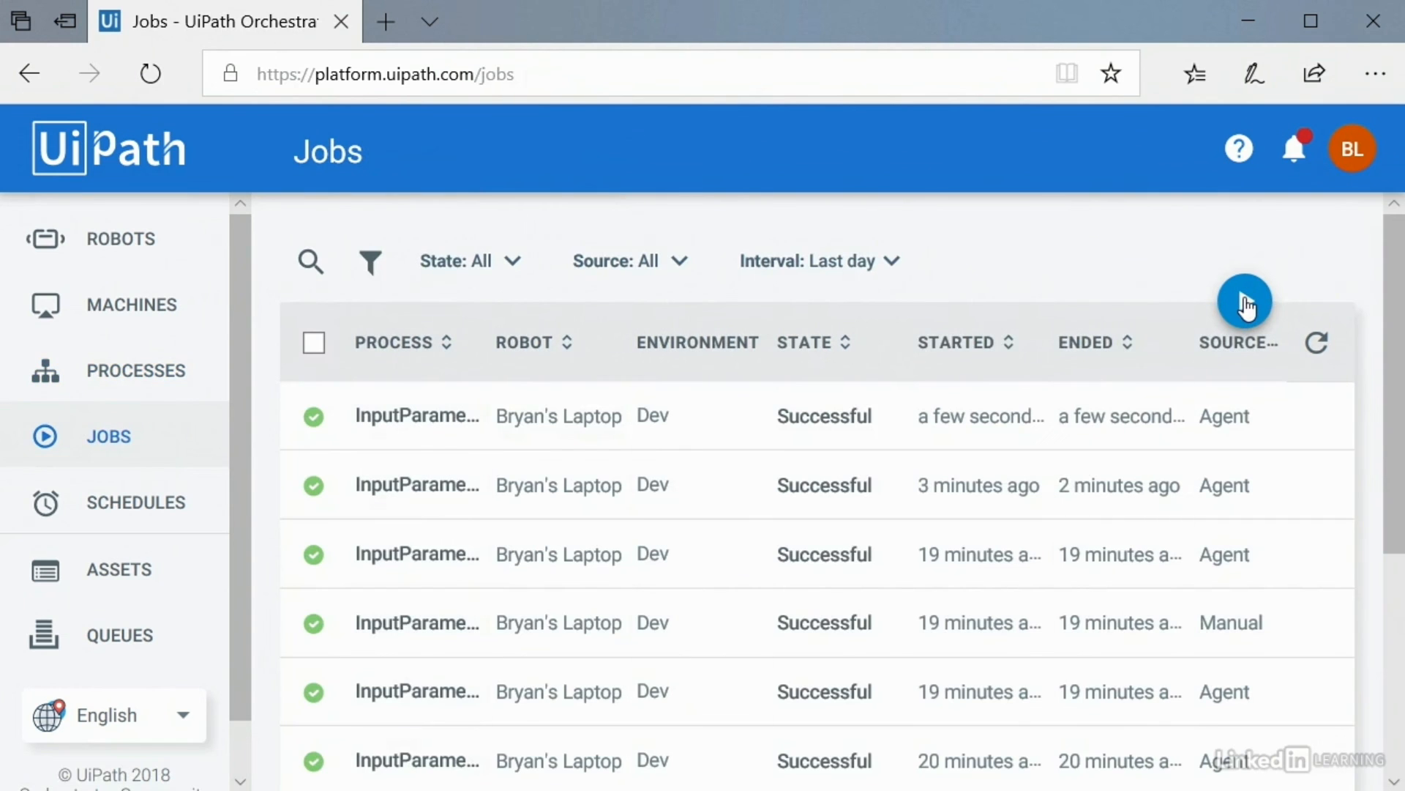
click(1245, 301)
click(444, 283)
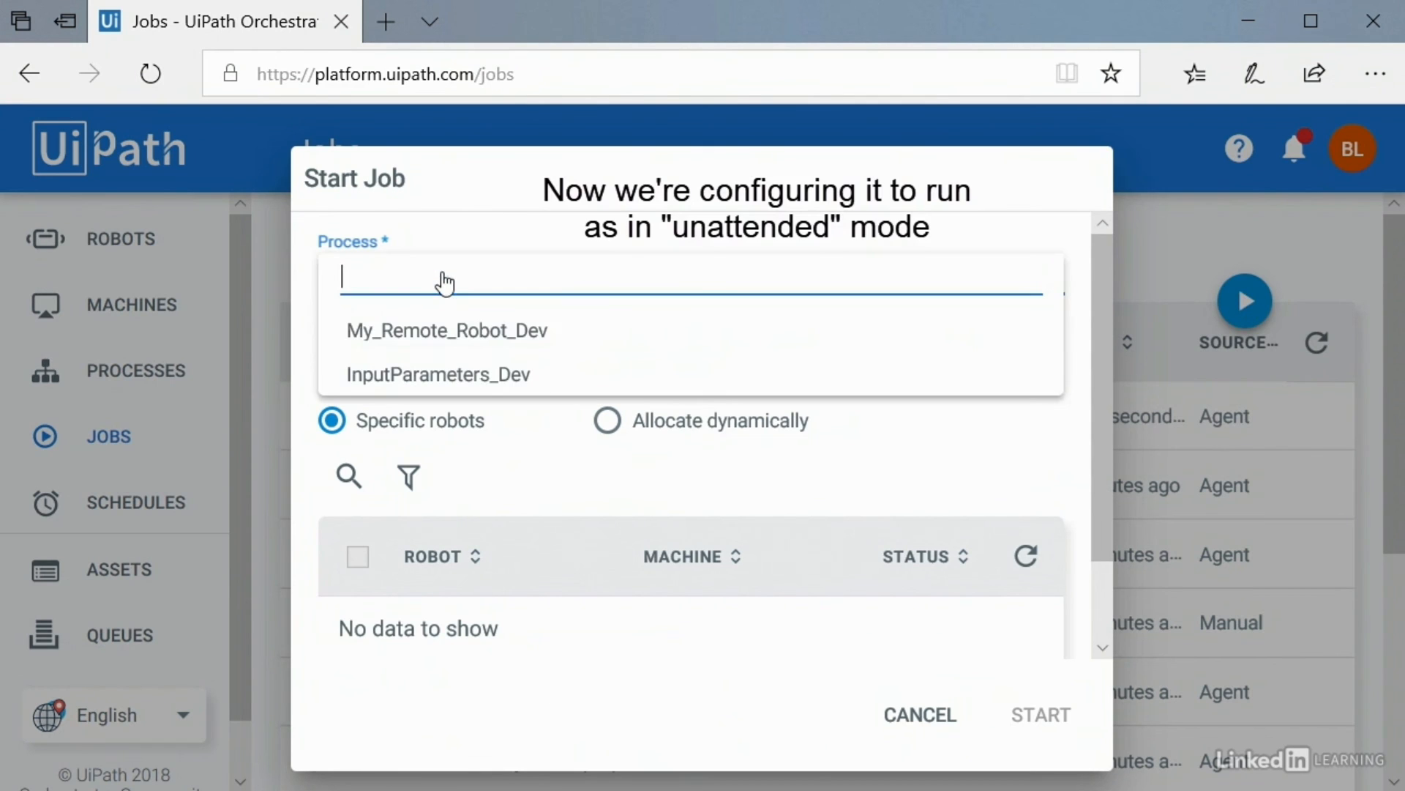
click(446, 376)
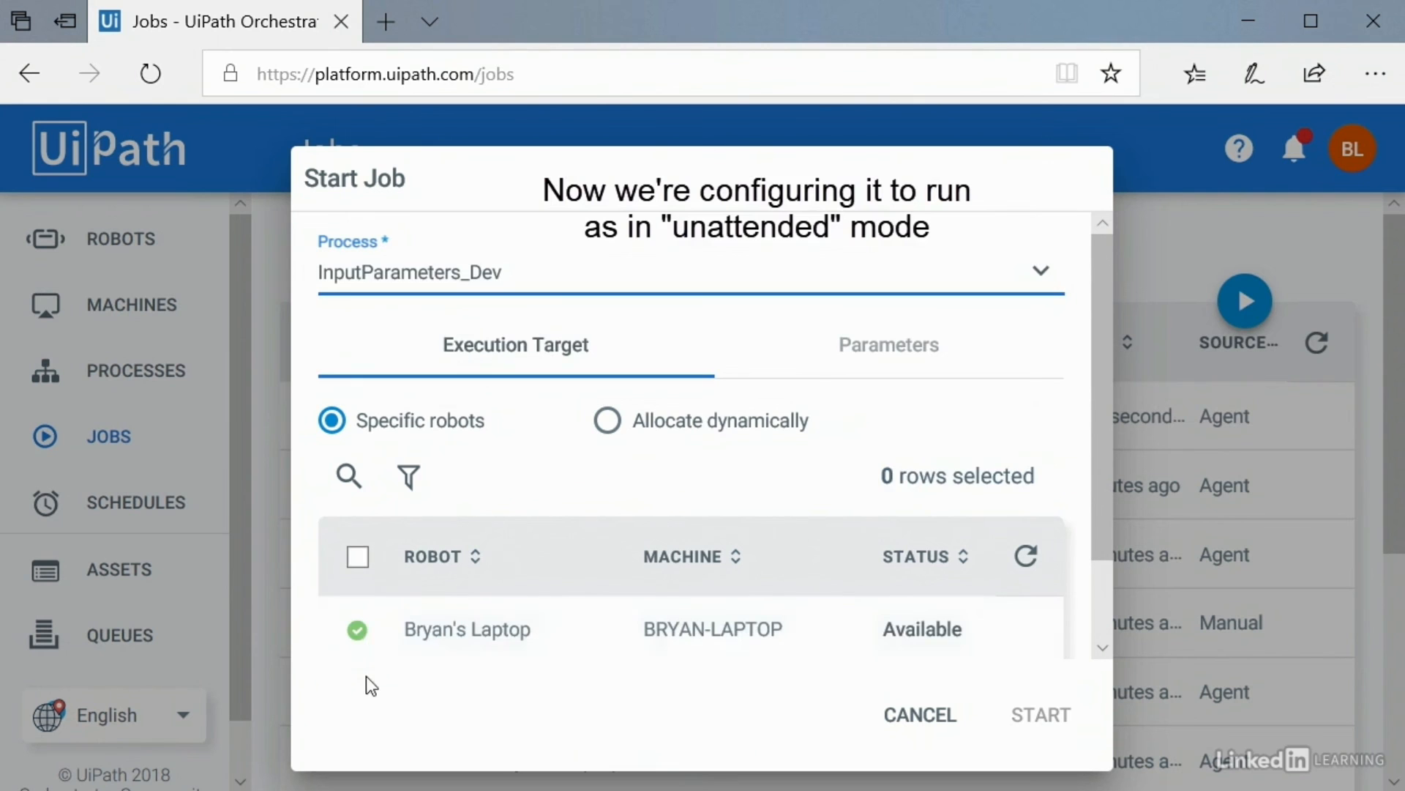
click(359, 634)
scroll(552, 639, down, 2)
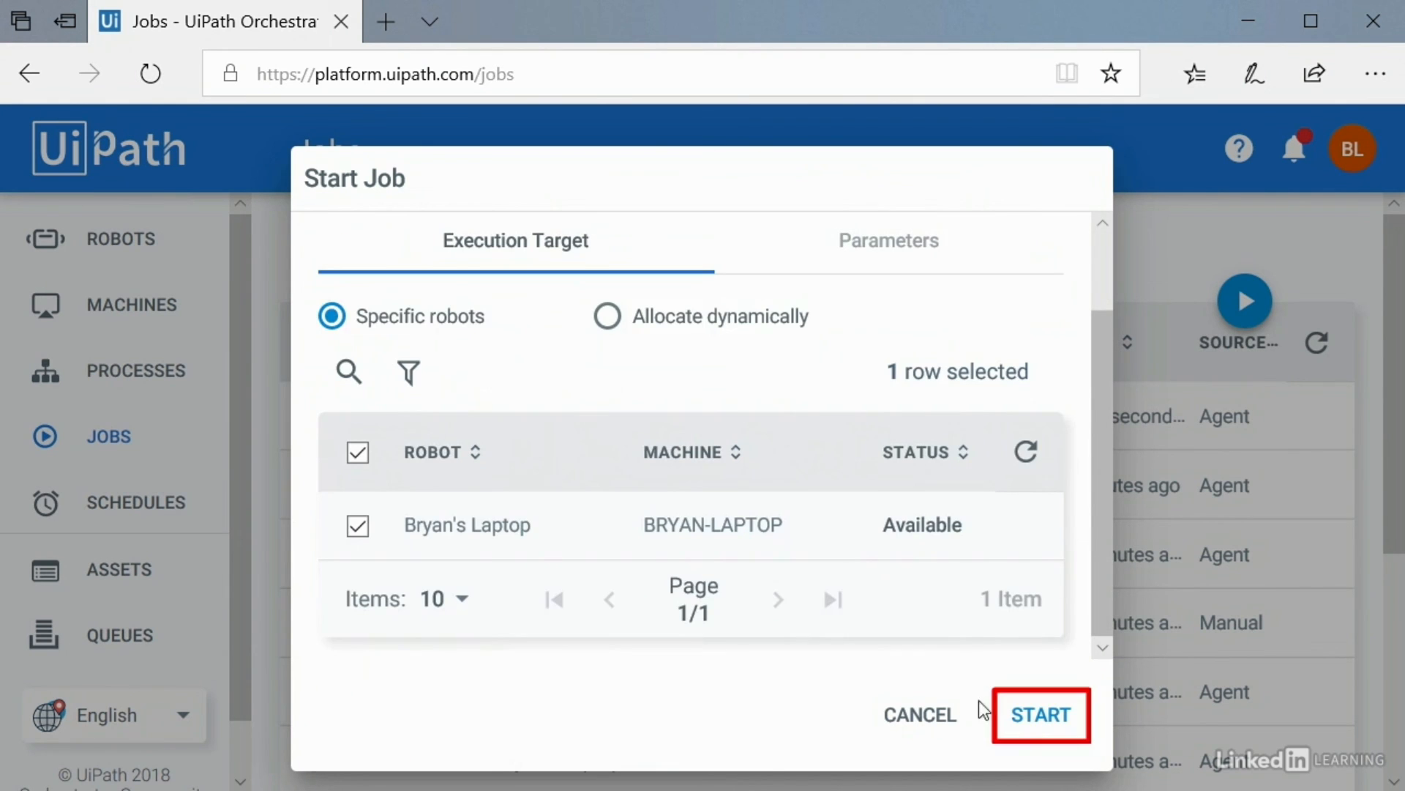
click(1031, 717)
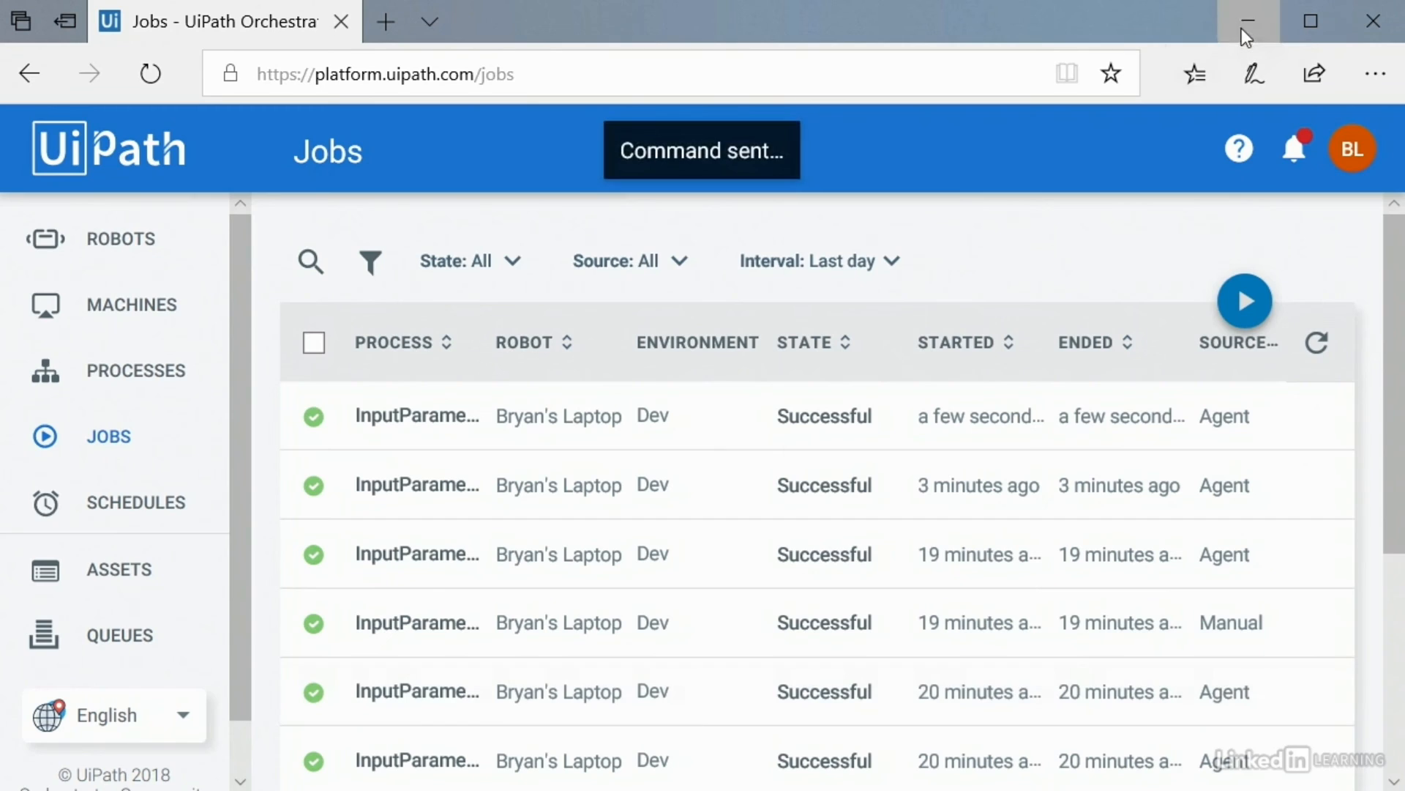
Step: Close the robot's 'Job level value!' message box
click(1244, 23)
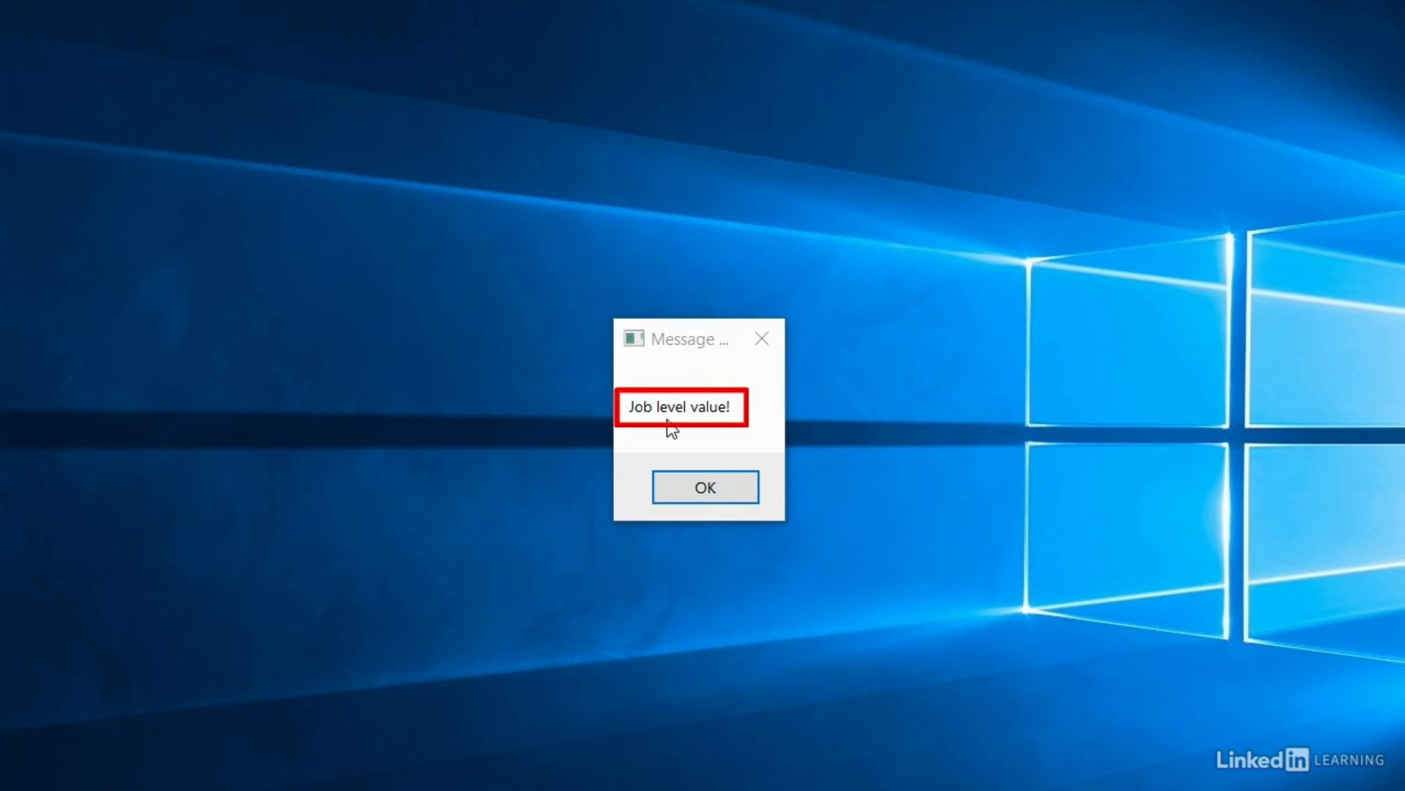
click(689, 354)
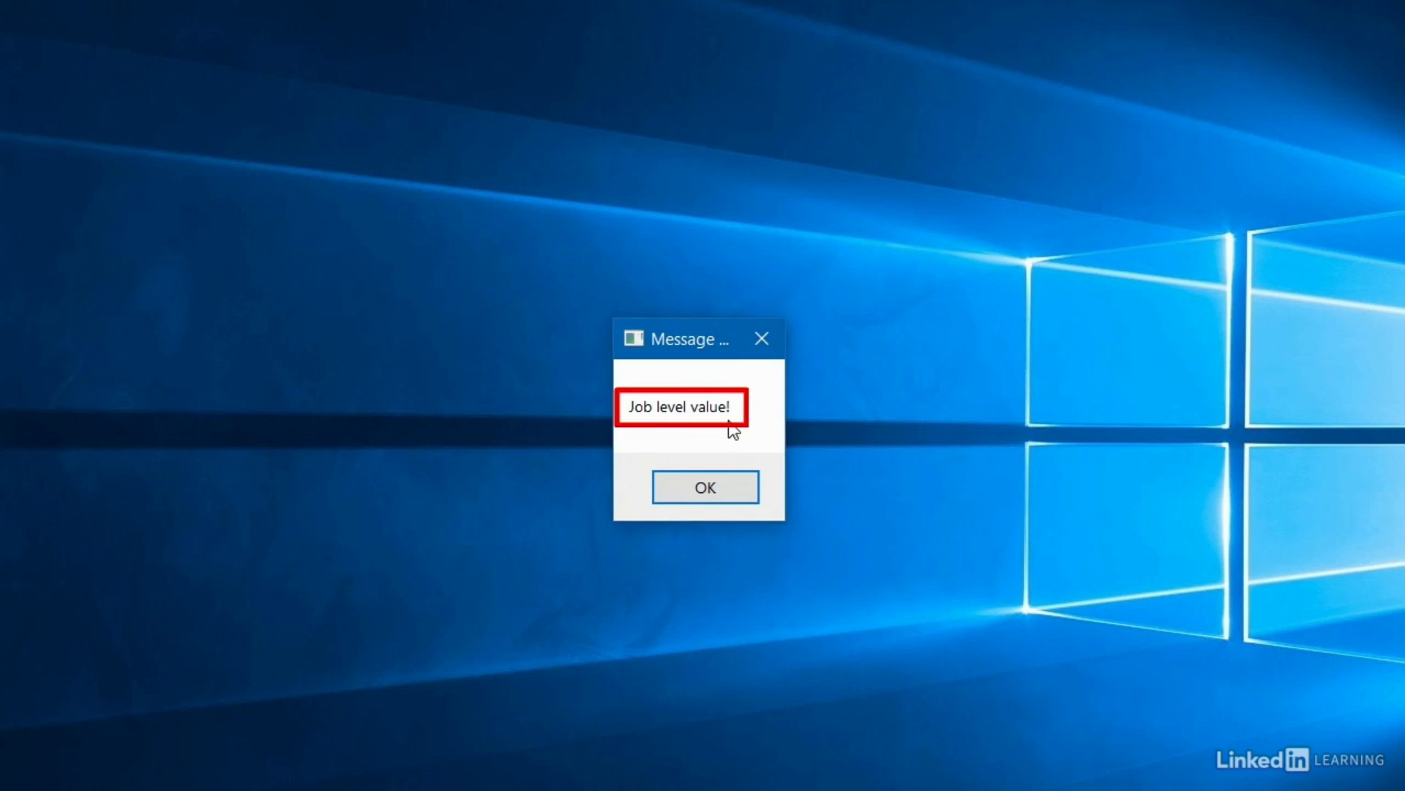
click(714, 489)
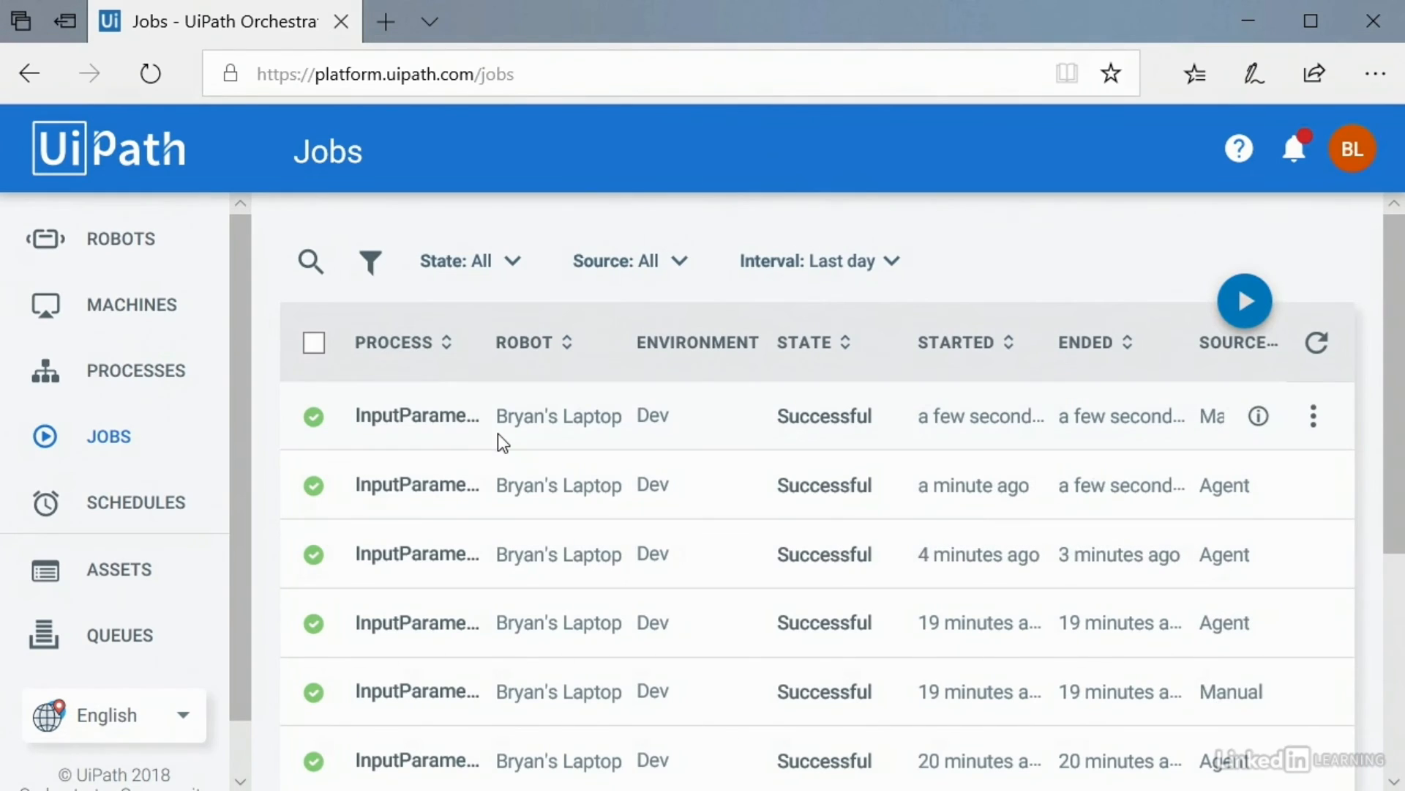
Step: Set up another InputParameters_Dev job targeting the laptop robot
click(1245, 303)
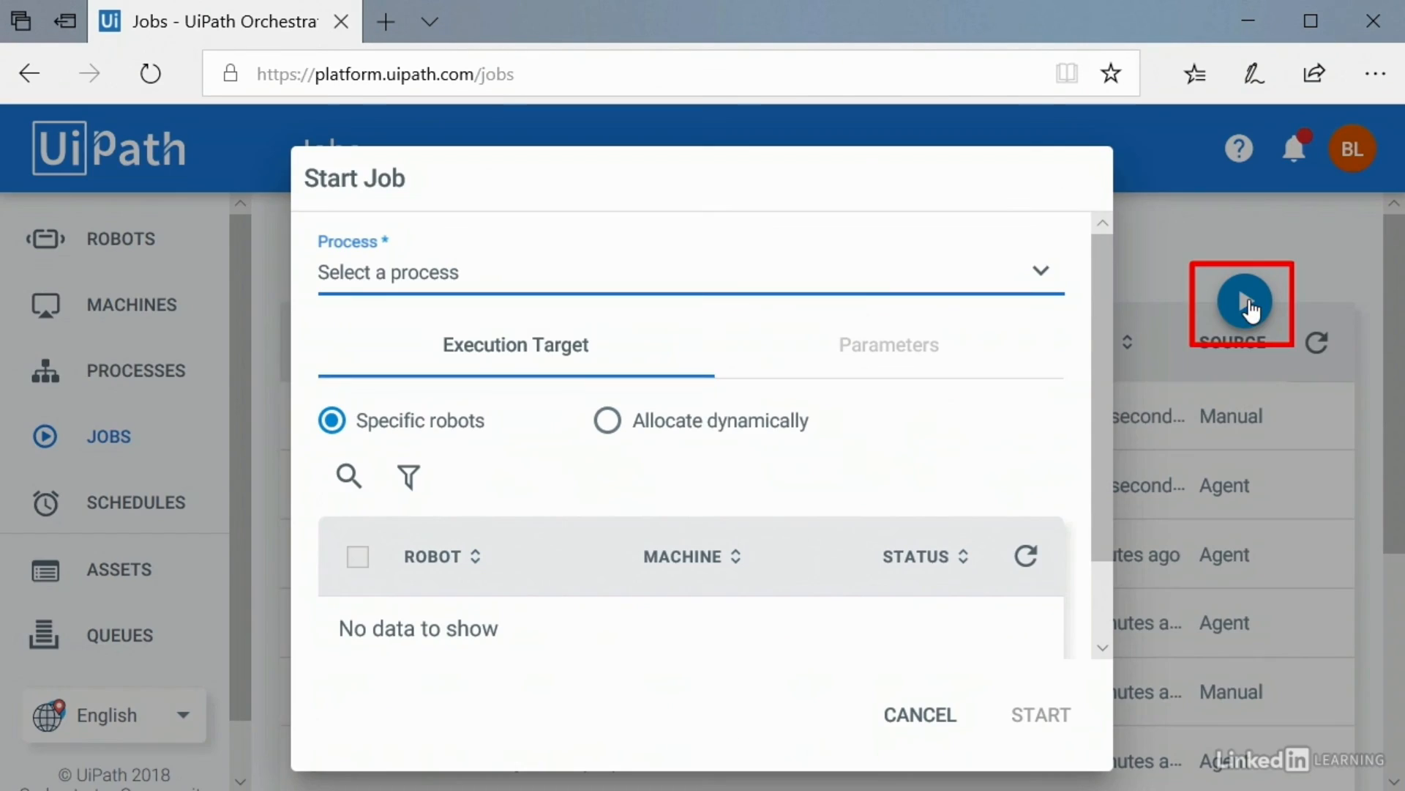
click(458, 287)
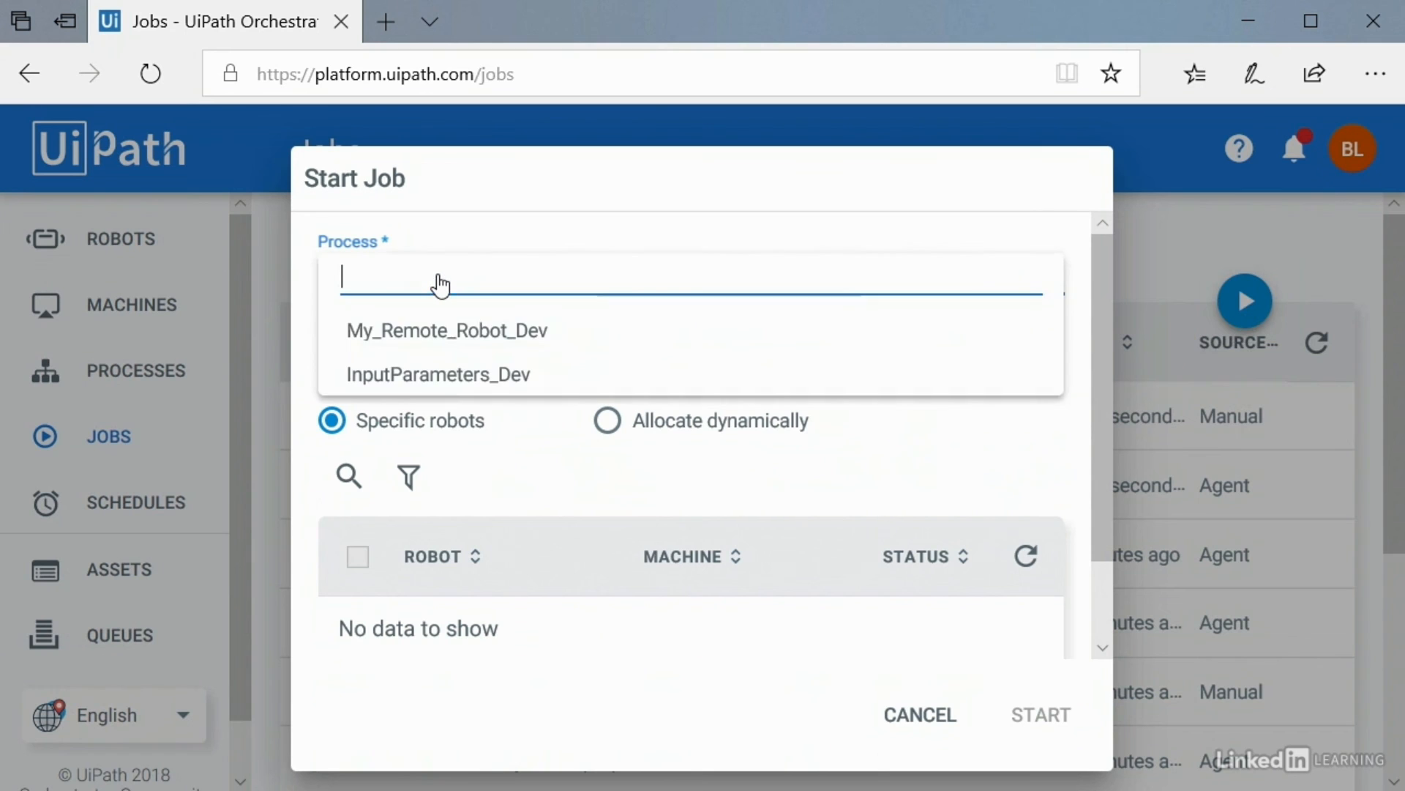
click(439, 378)
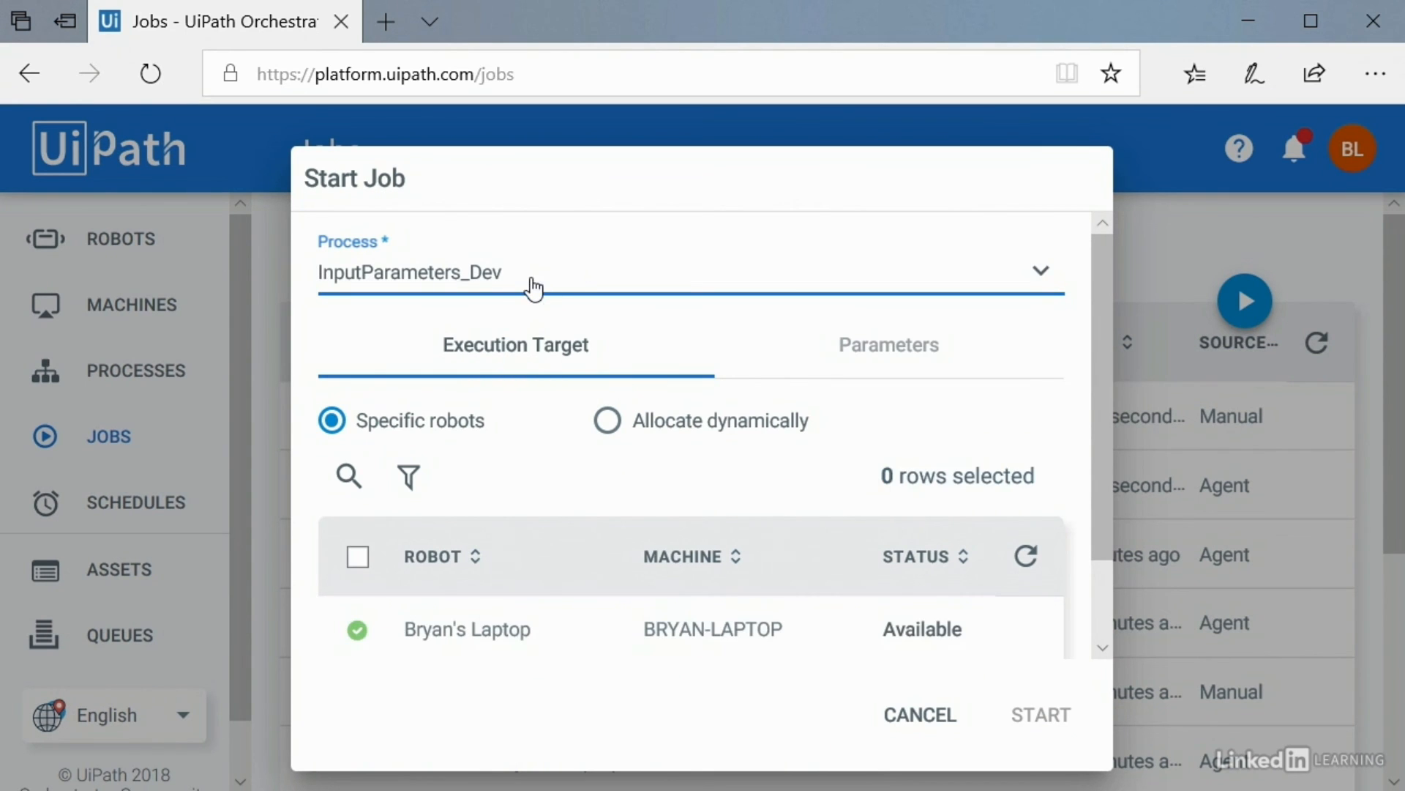
click(358, 630)
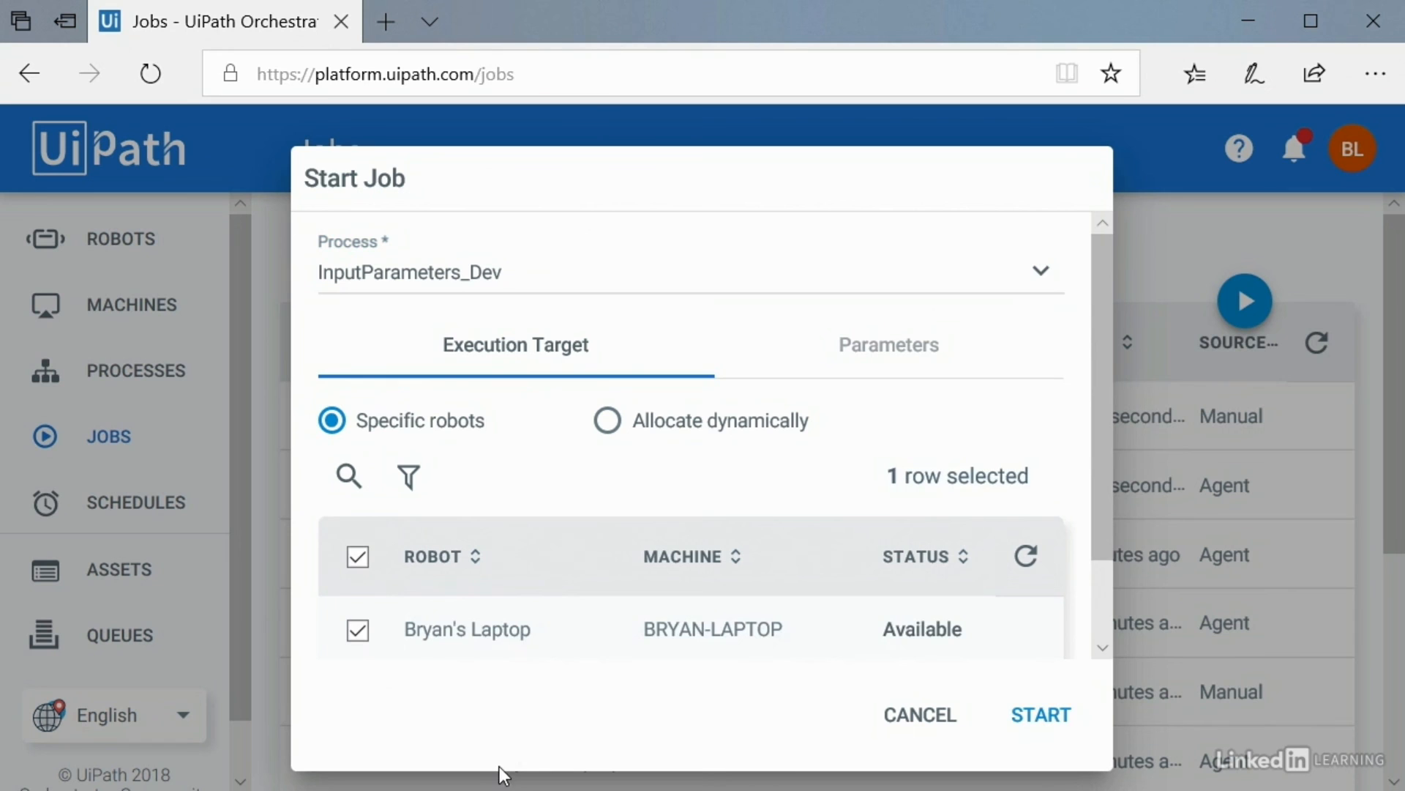
Step: Override the job's whatToSay to 'Something else!' and start the job
click(875, 350)
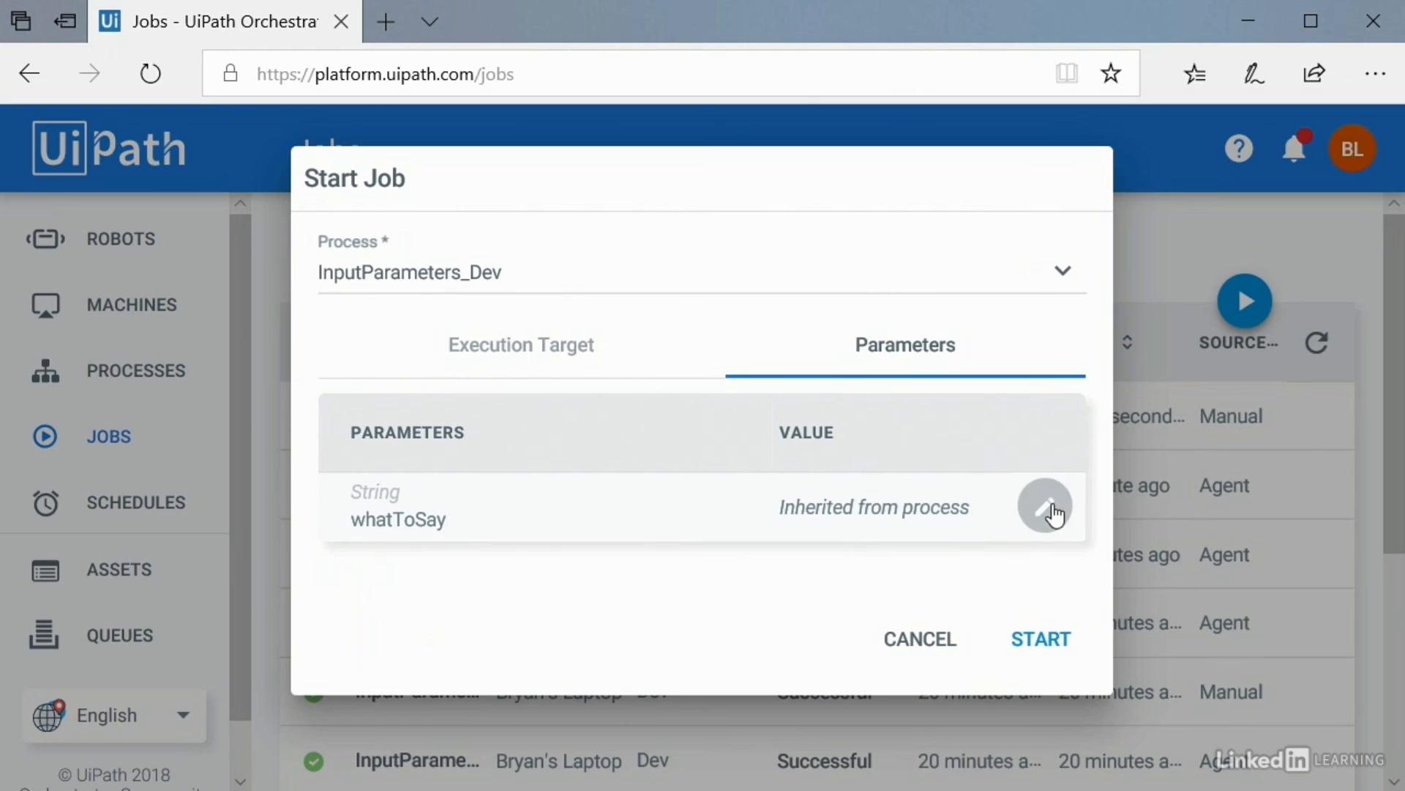
click(1046, 508)
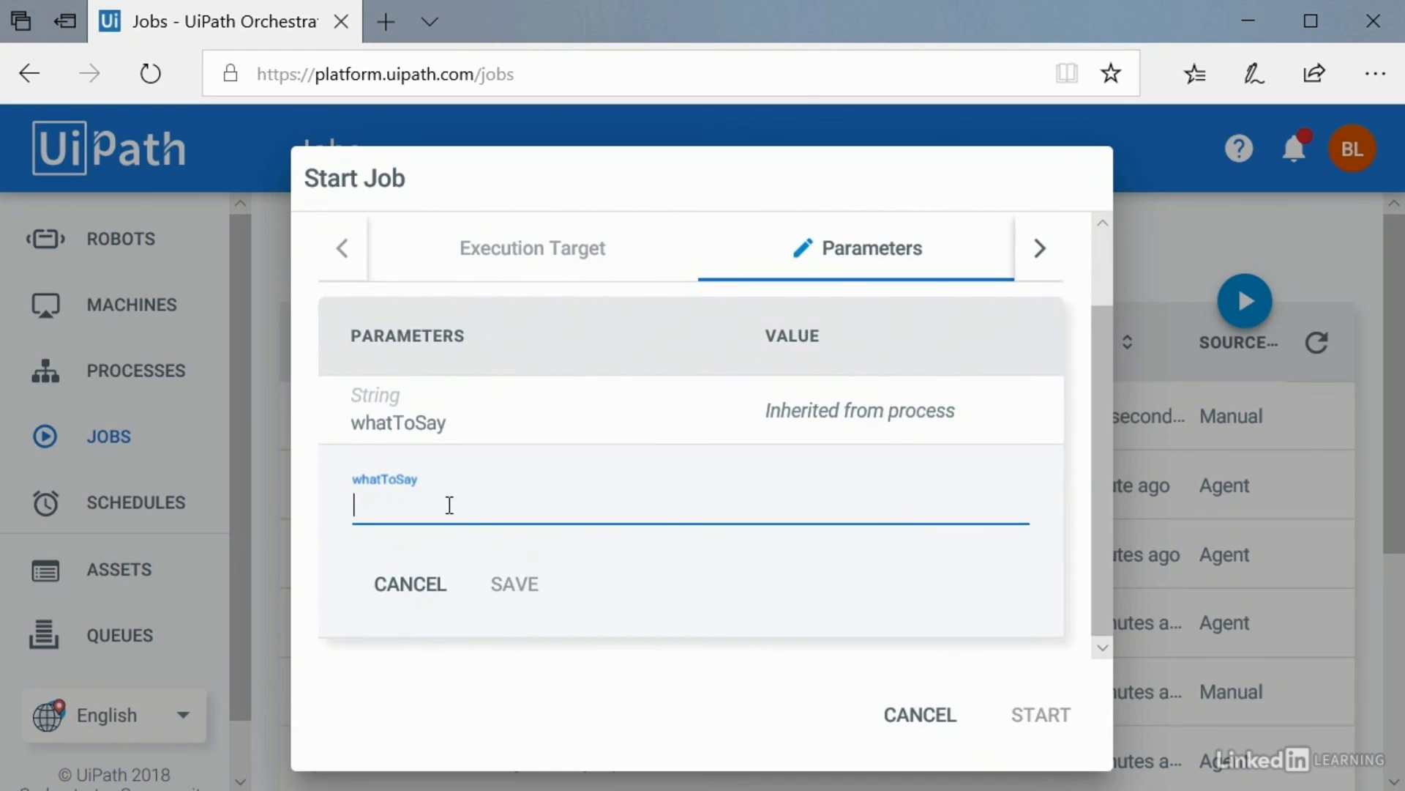
text(Something else!)
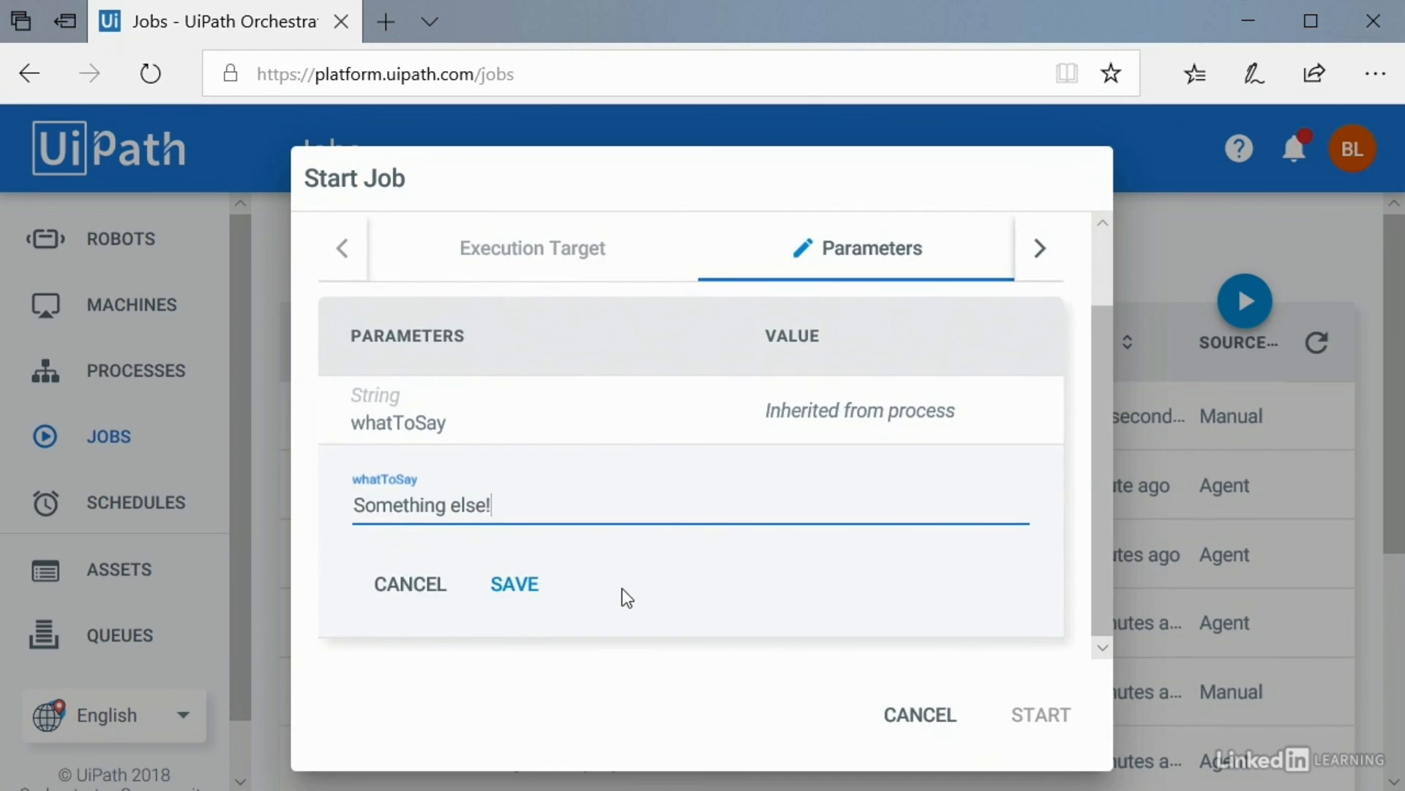
click(512, 585)
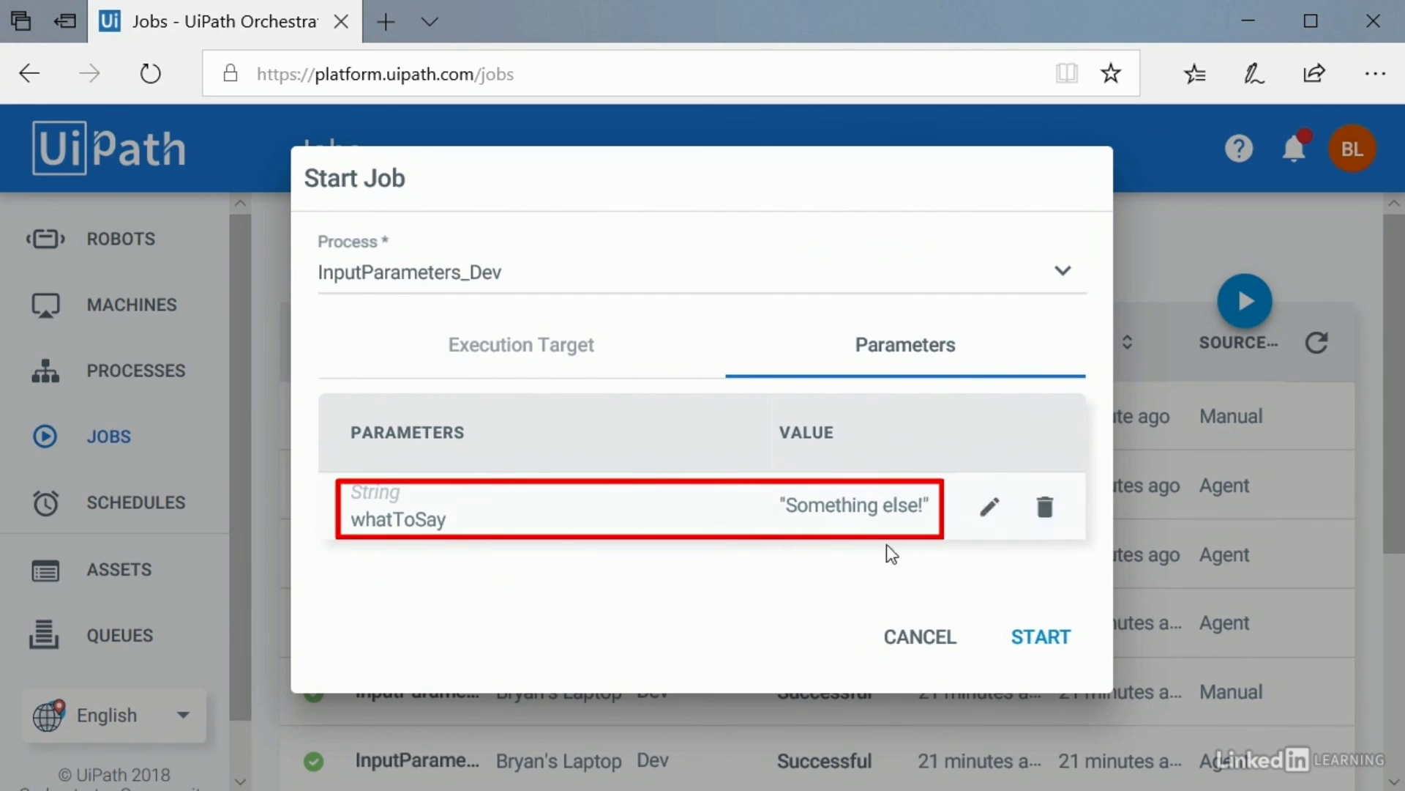
click(519, 350)
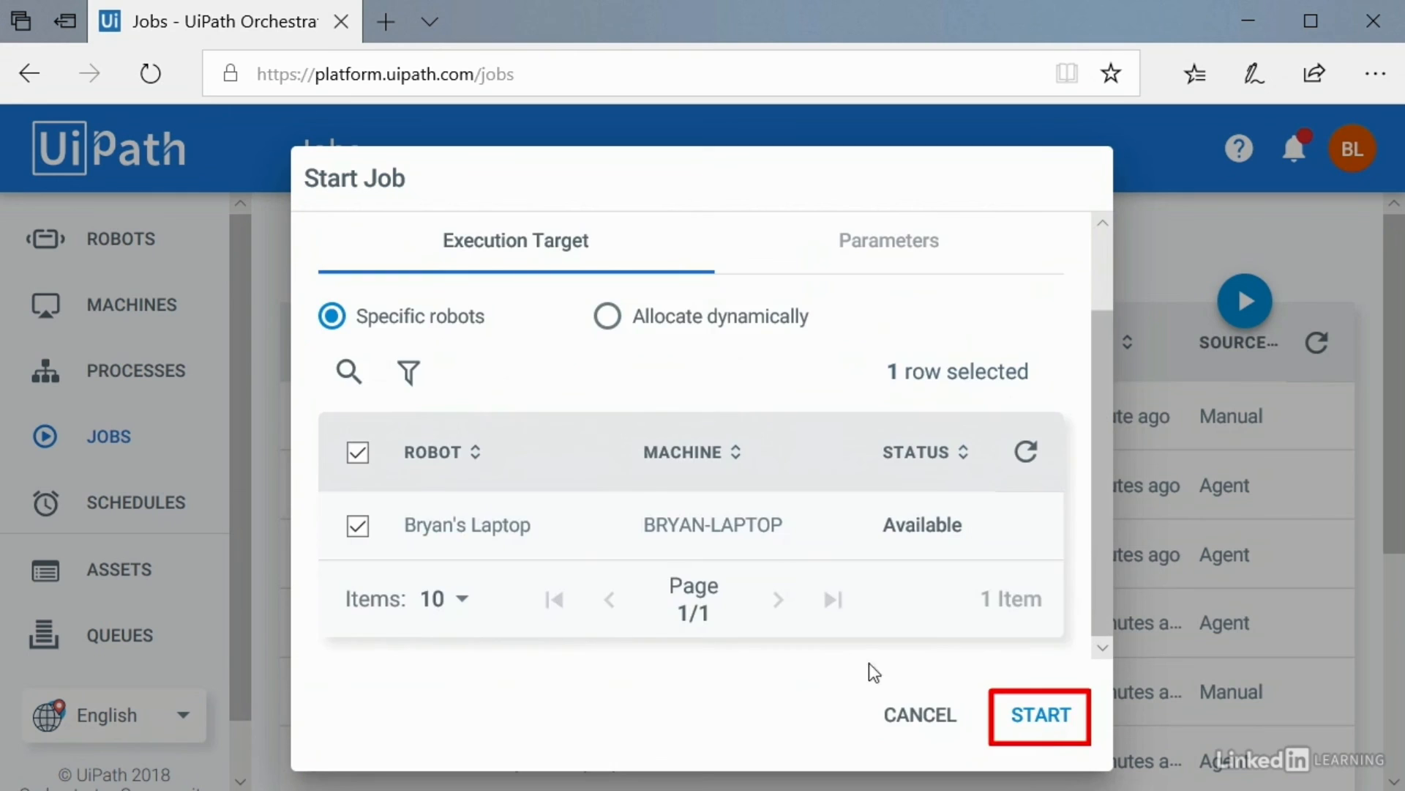
click(1045, 715)
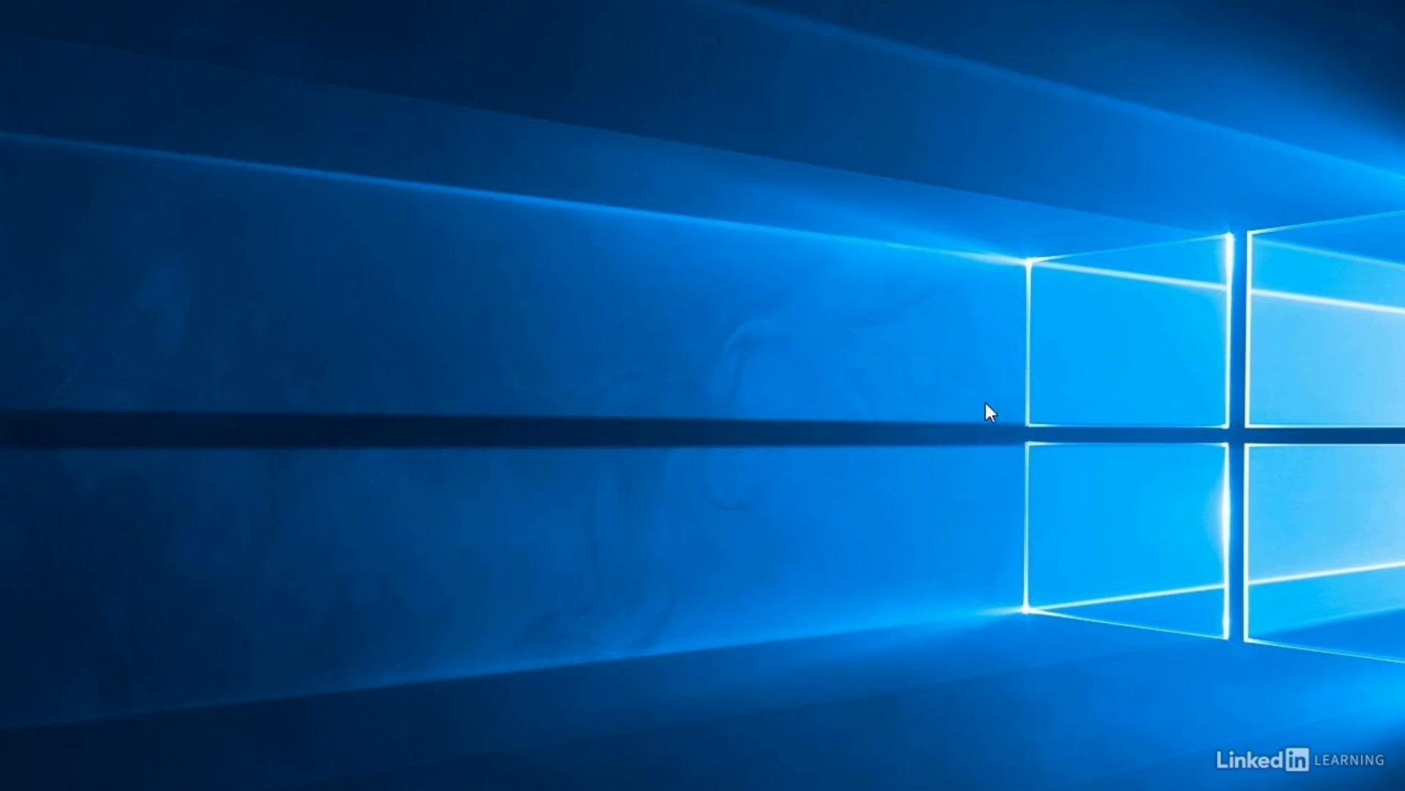
click(715, 338)
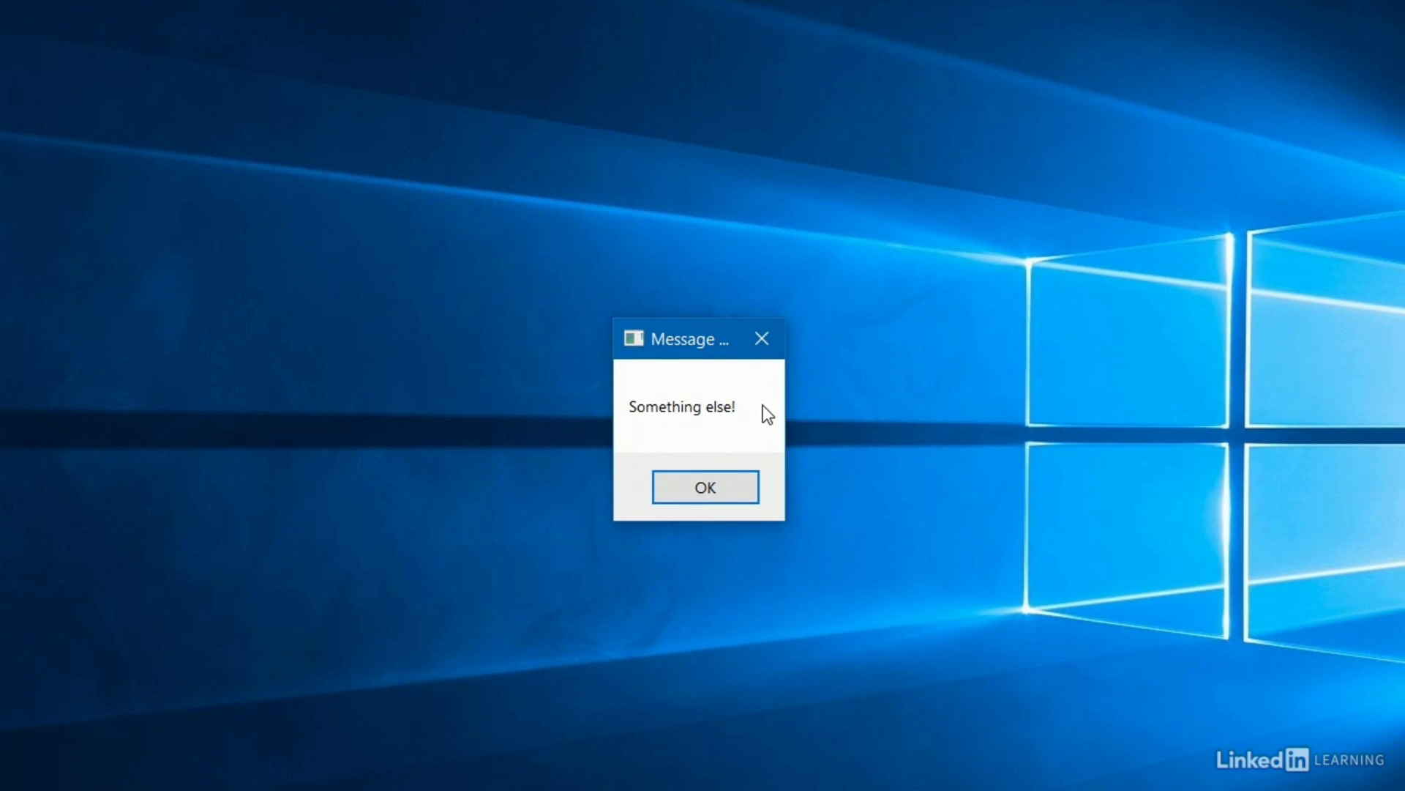
Step: Begin a new schedule named 'A variable input robot' for InputParameters_Dev
click(743, 486)
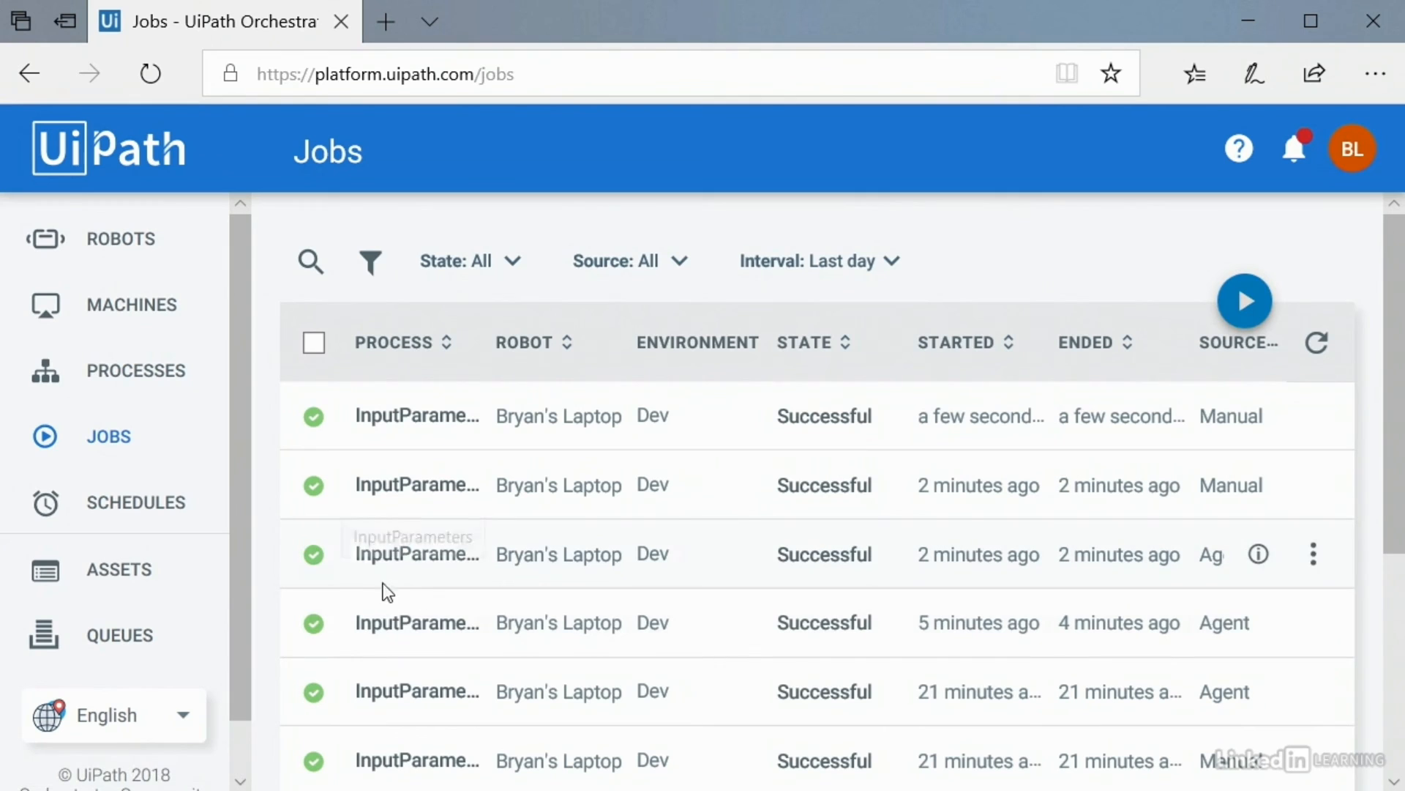
click(134, 507)
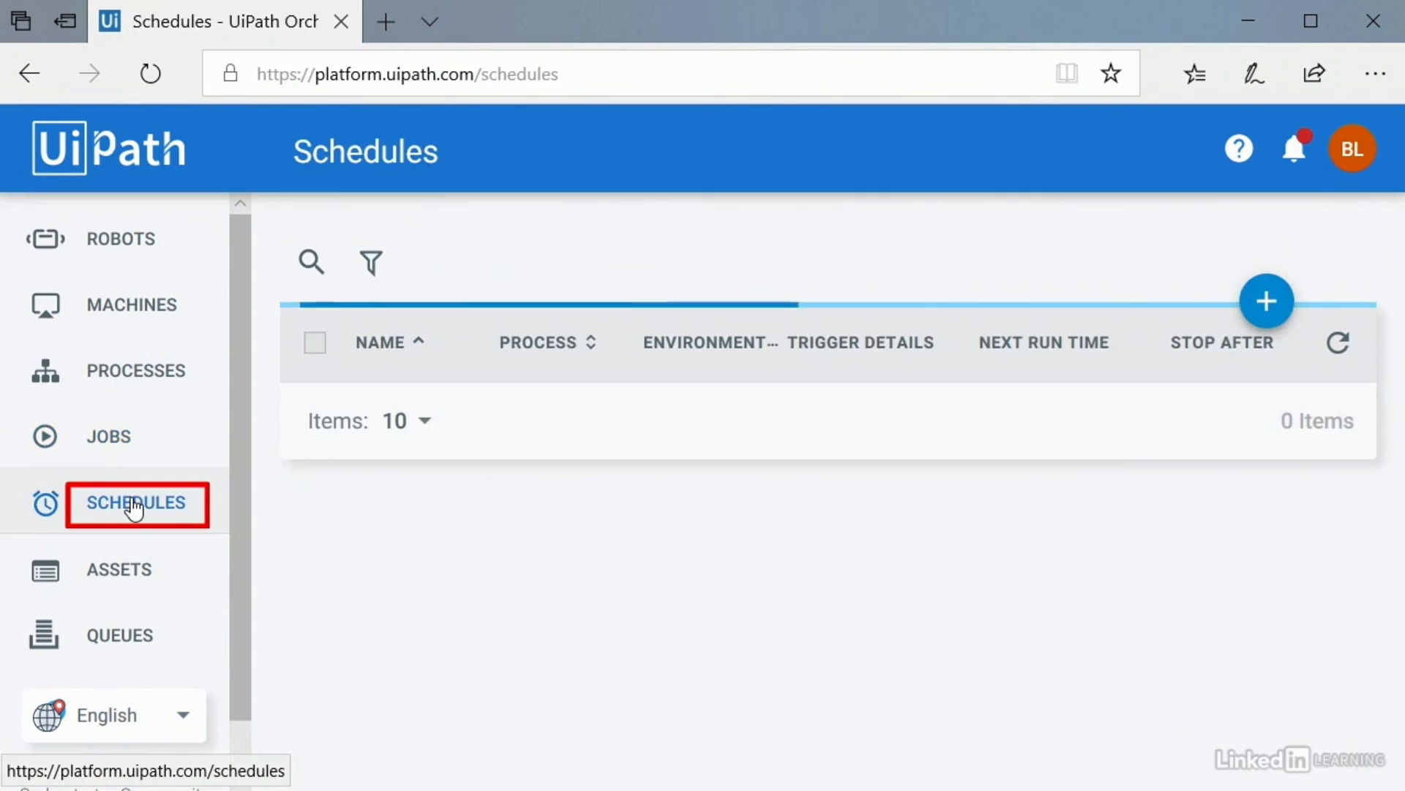
click(1265, 303)
click(467, 284)
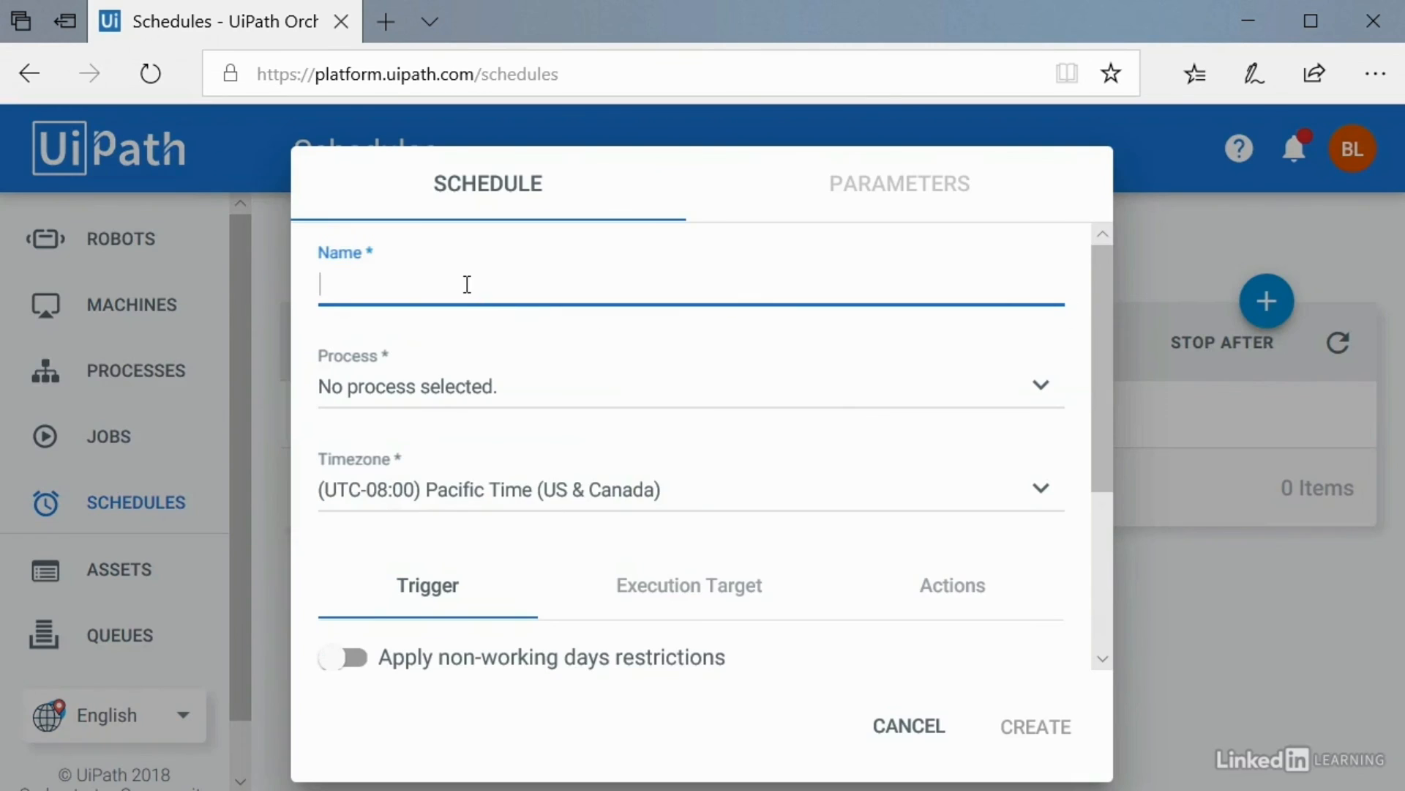
text(A variable input robot)
click(473, 393)
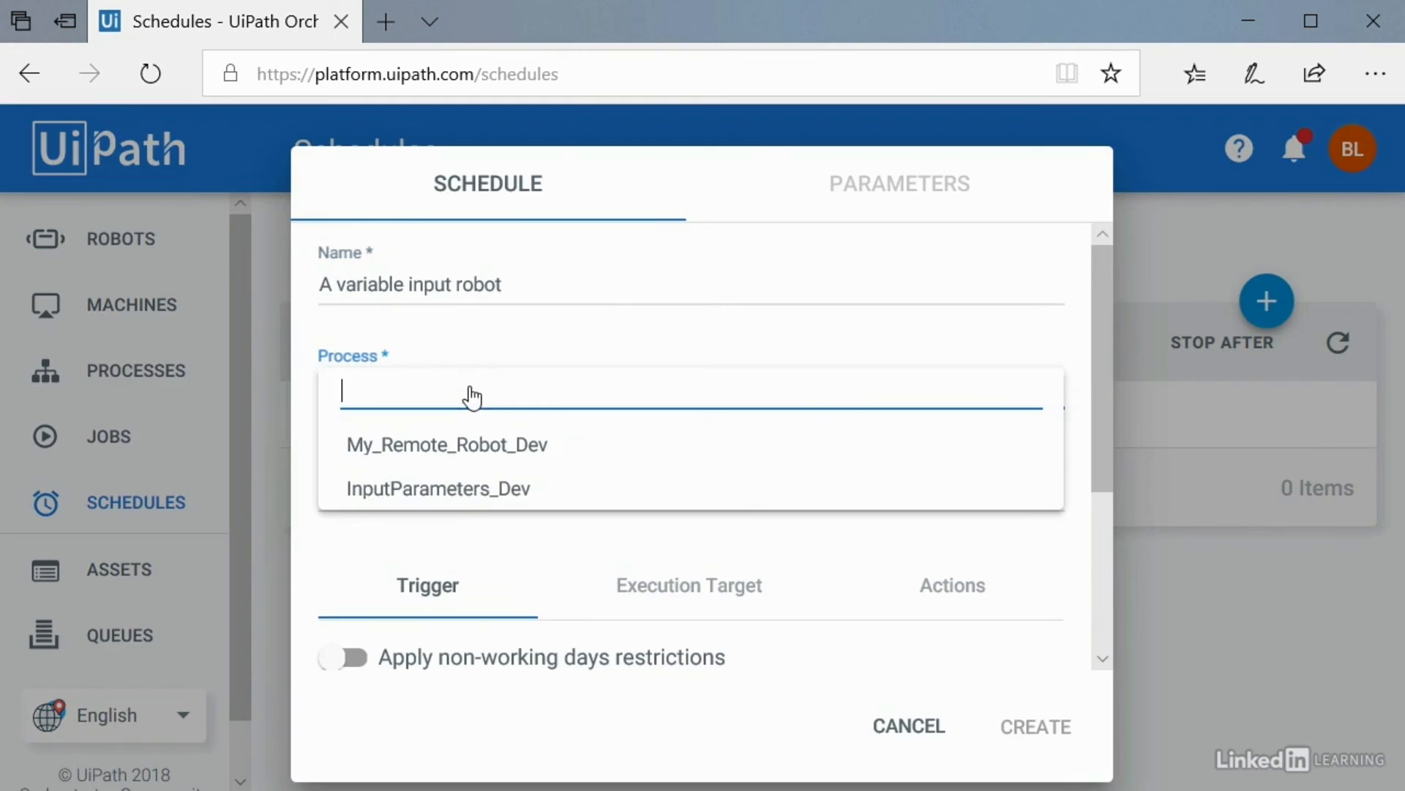
click(481, 491)
Step: Set the schedule's whatToSay to 'Schedule lvalue!', save it, and close the schedule form
scroll(511, 534, down, 3)
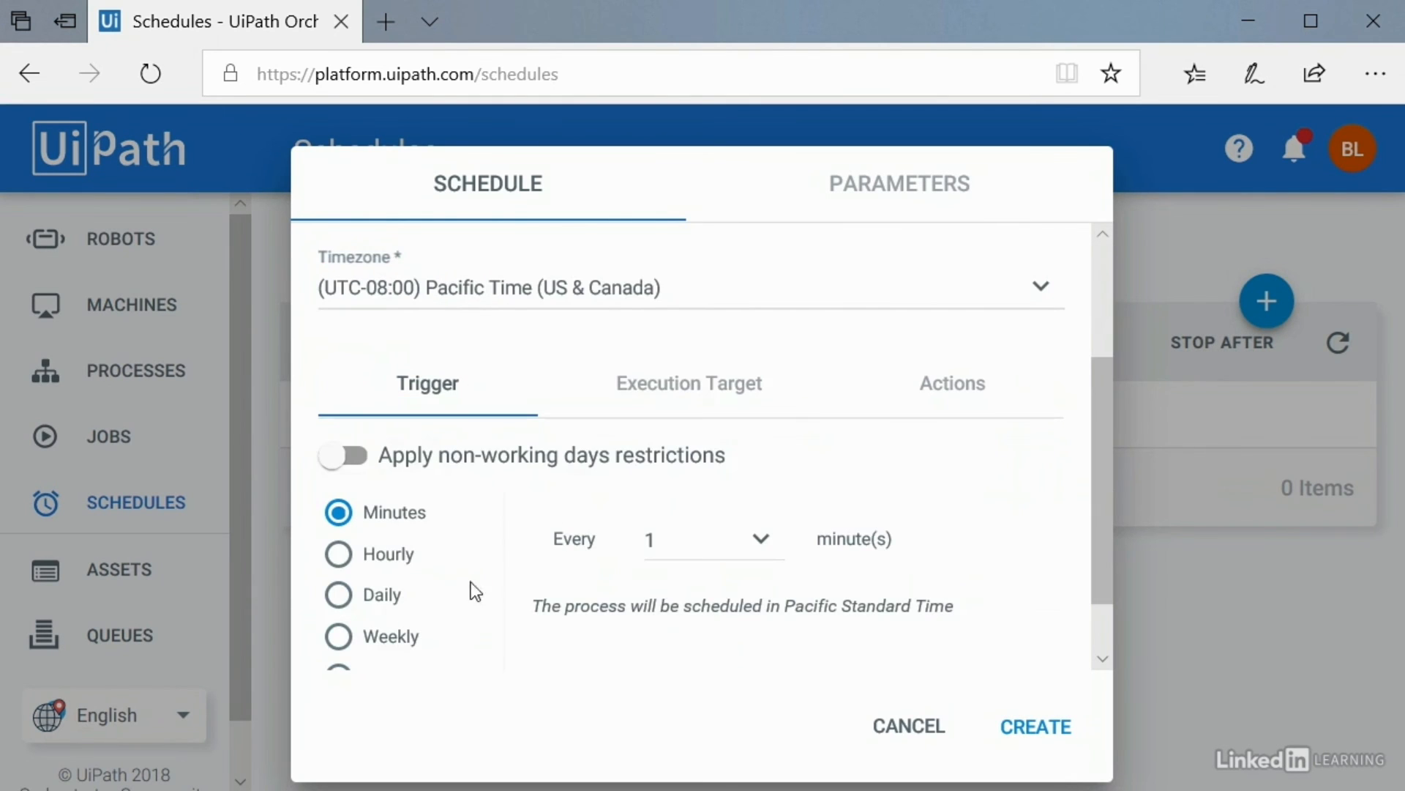
scroll(573, 489, up, 3)
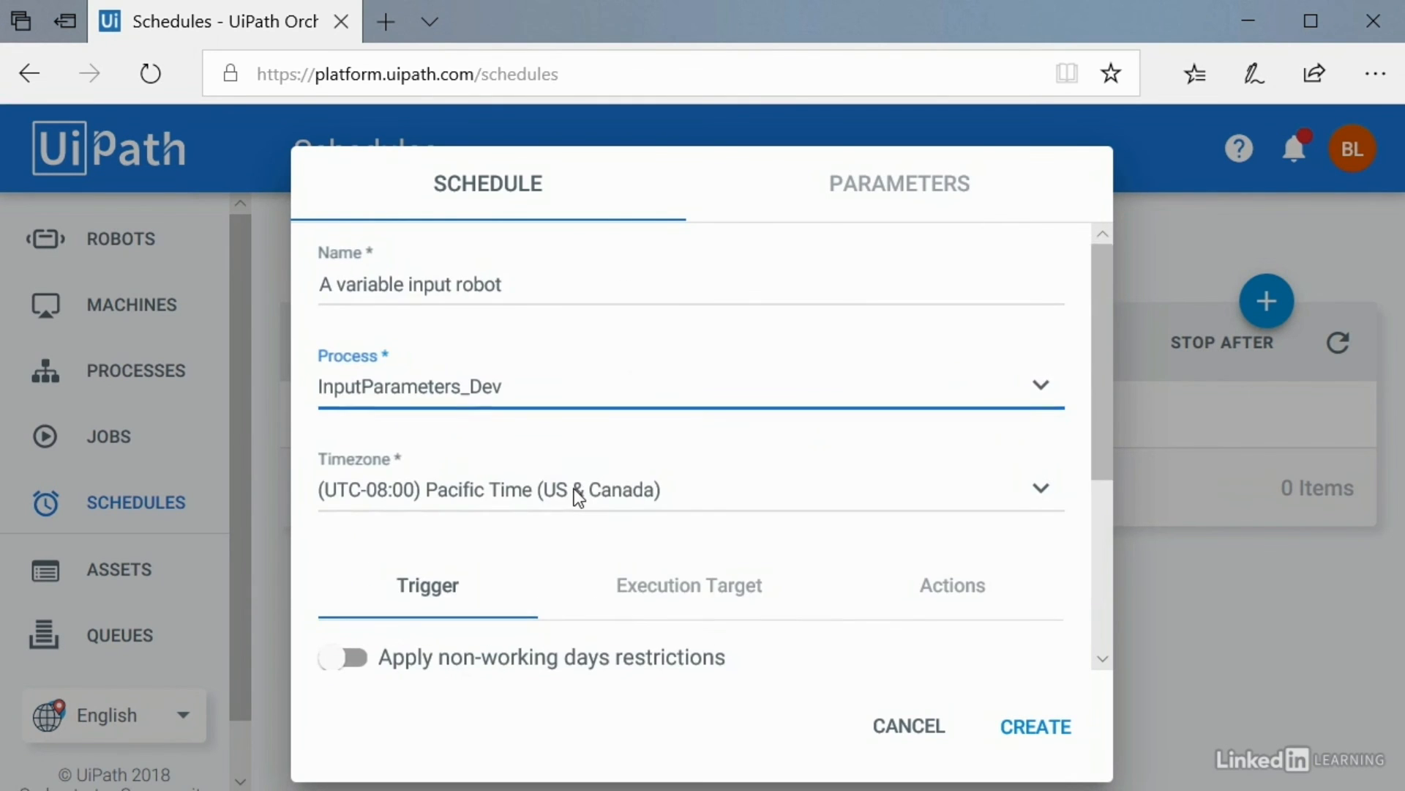
click(893, 183)
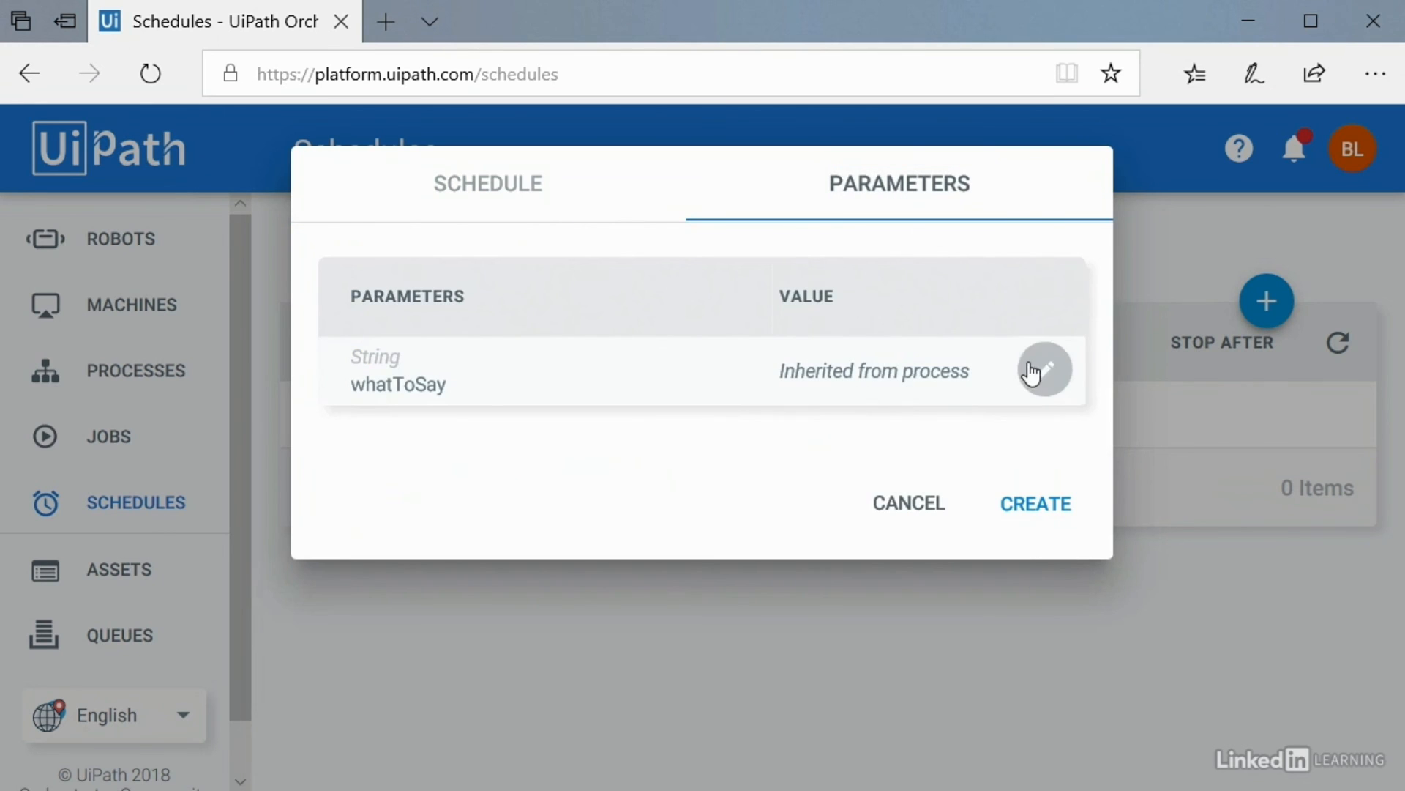
click(1042, 371)
text(Sche)
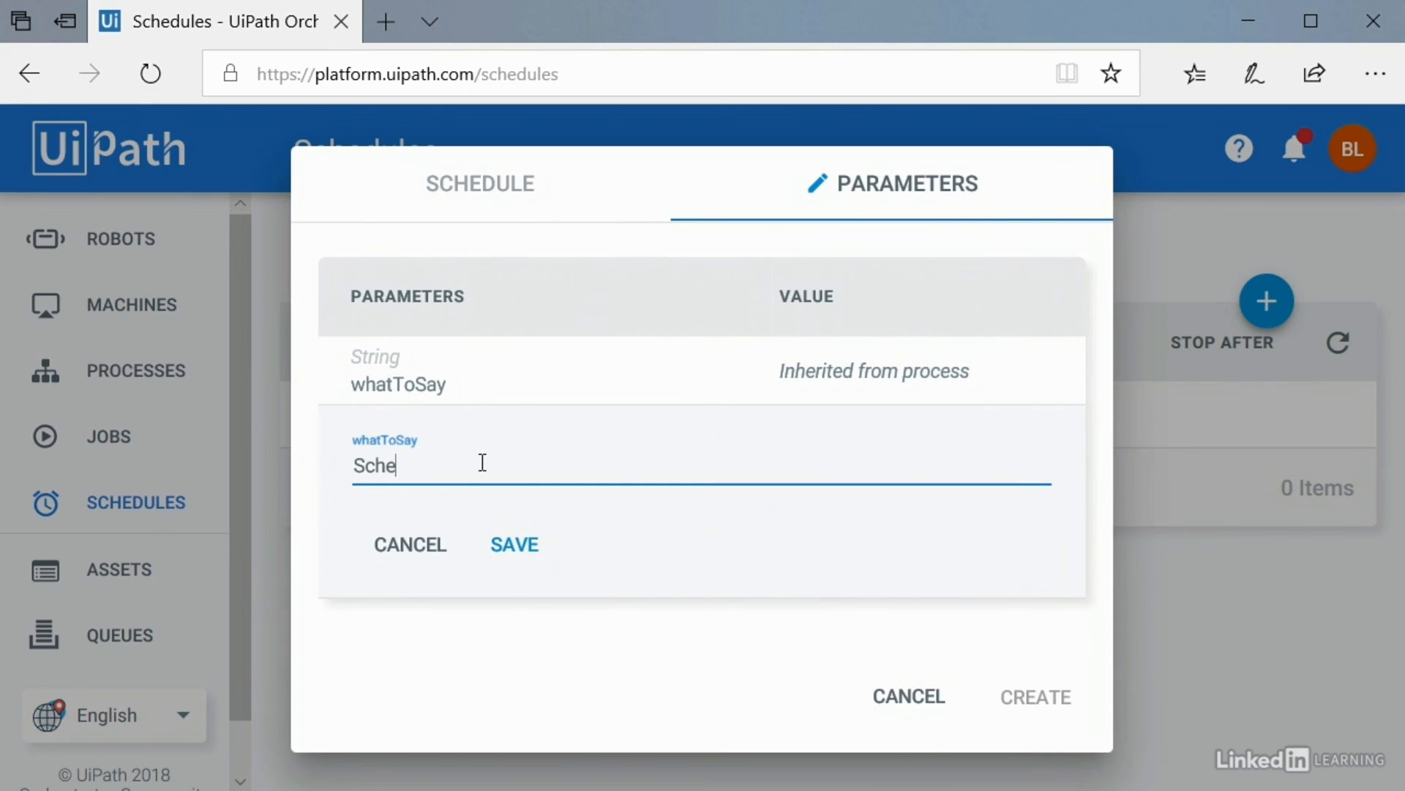
text(dule lvalue!)
click(526, 551)
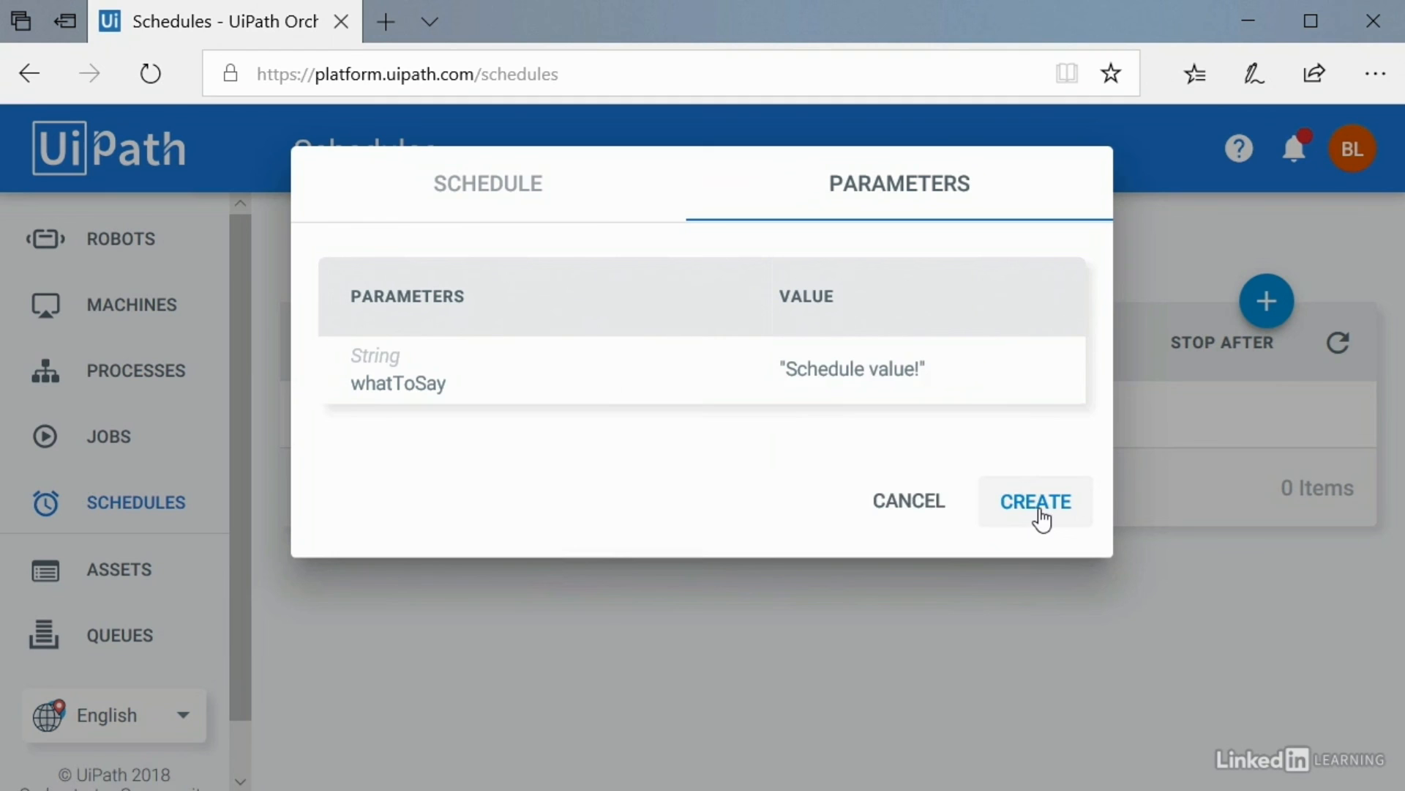
click(909, 504)
scroll(136, 518, down, 1)
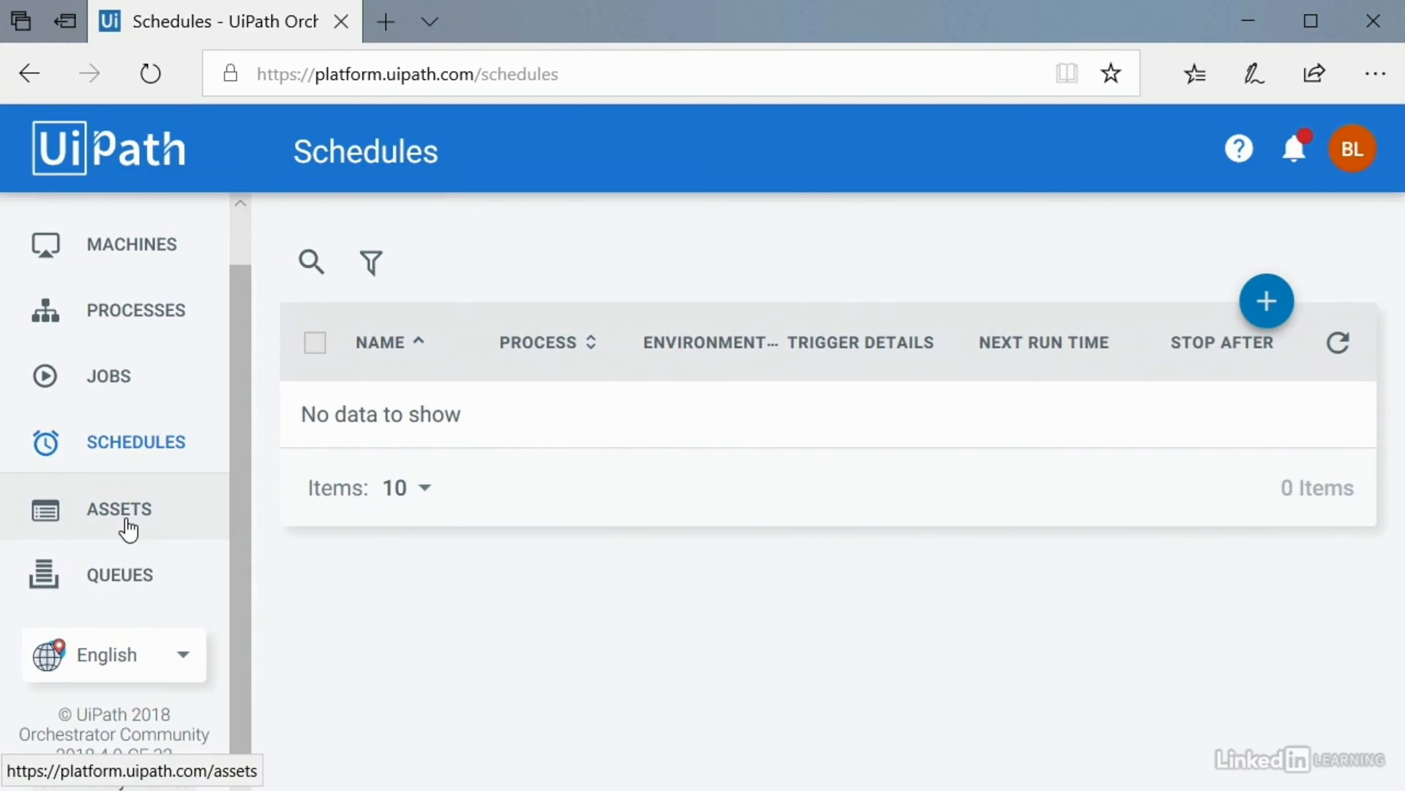
Step: Open Orchestrator's Assets page, then show the workflow's Arguments panel in Studio
click(129, 525)
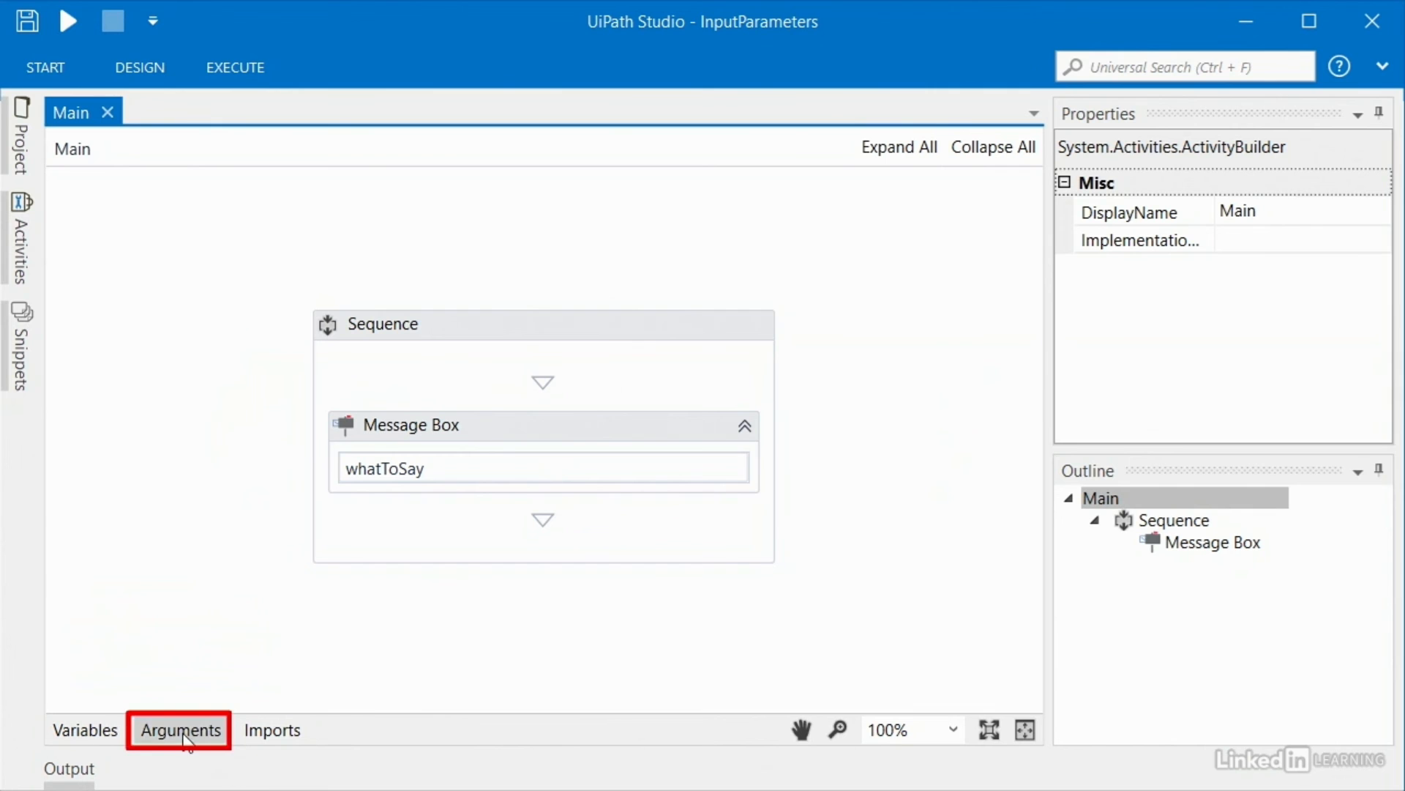
click(181, 730)
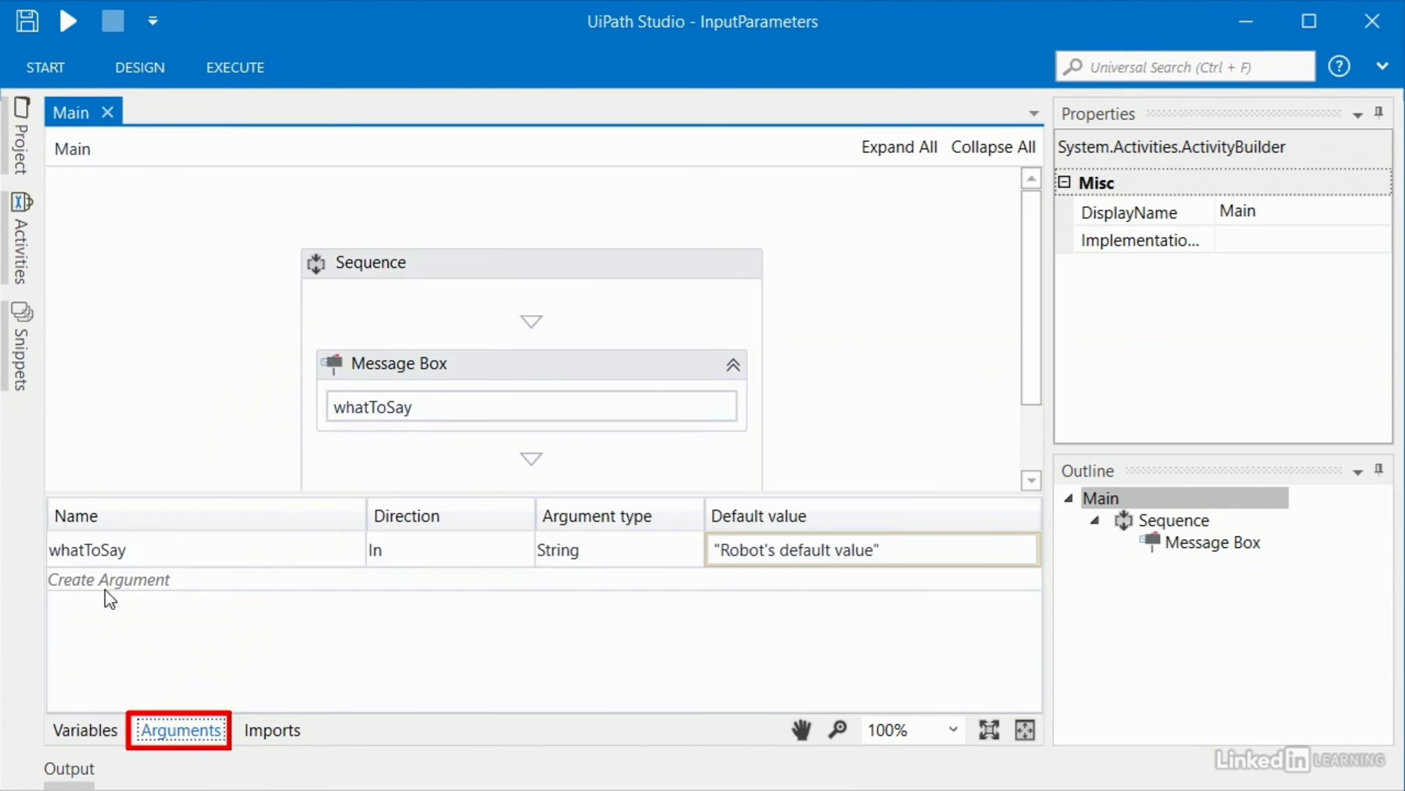
Step: Open and close the Design ribbon in Studio
click(152, 68)
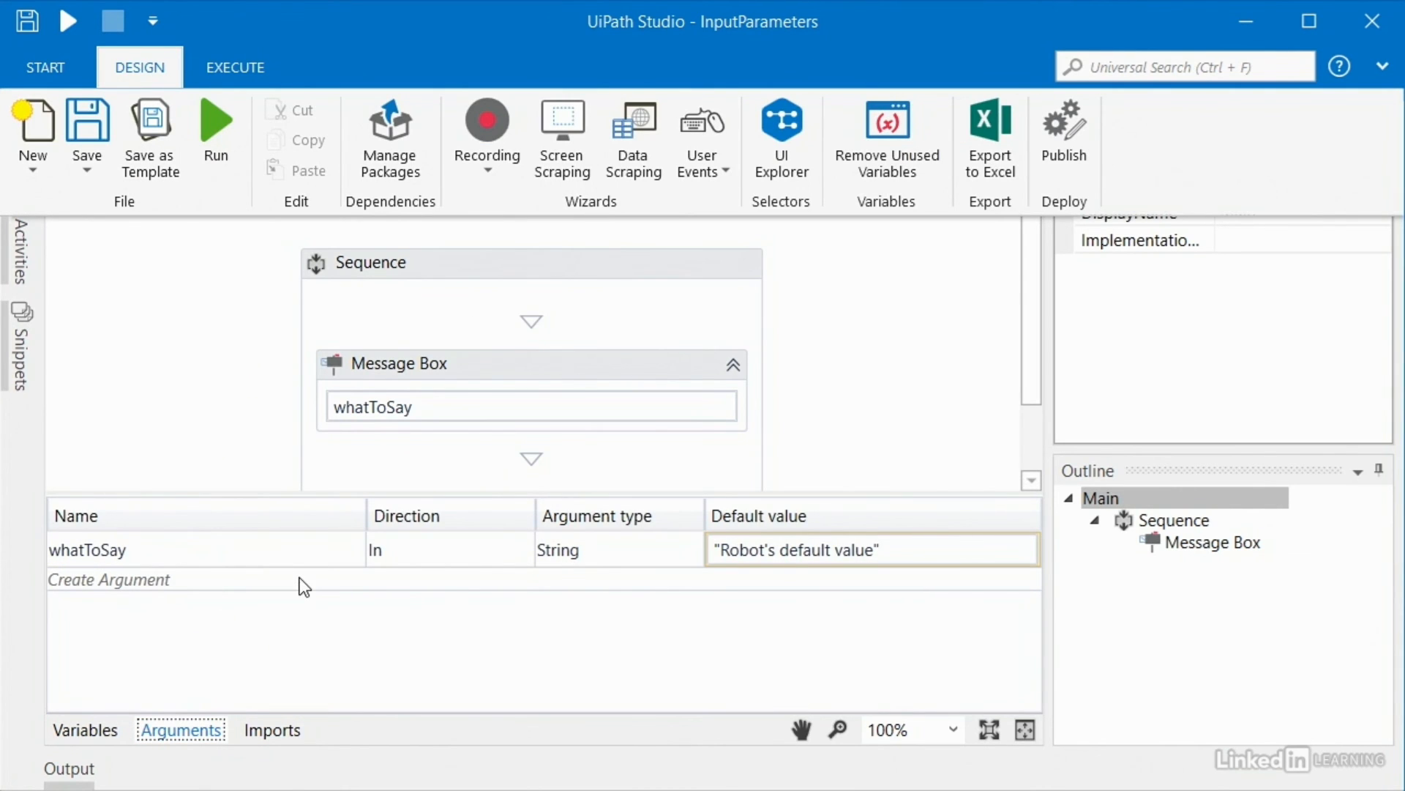
click(227, 434)
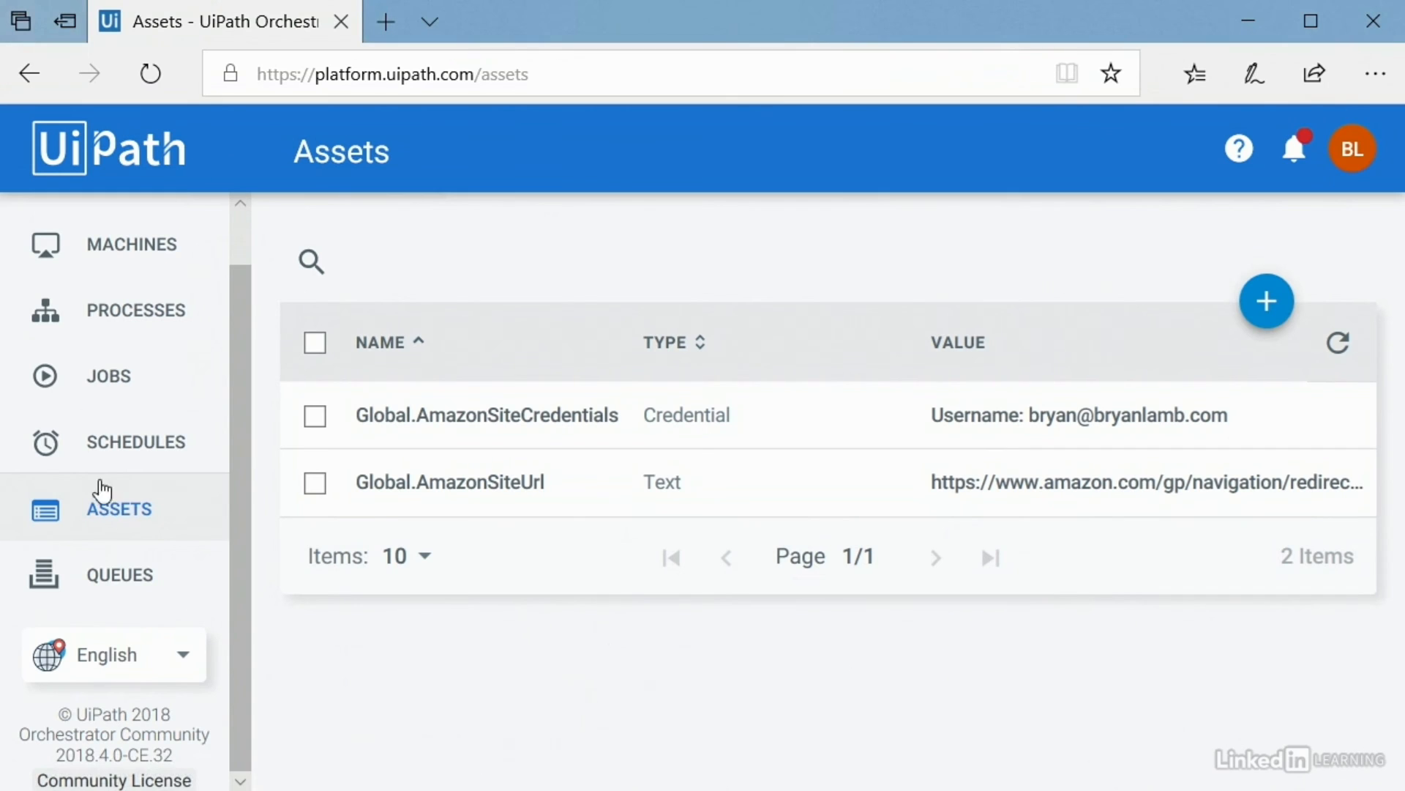
click(95, 377)
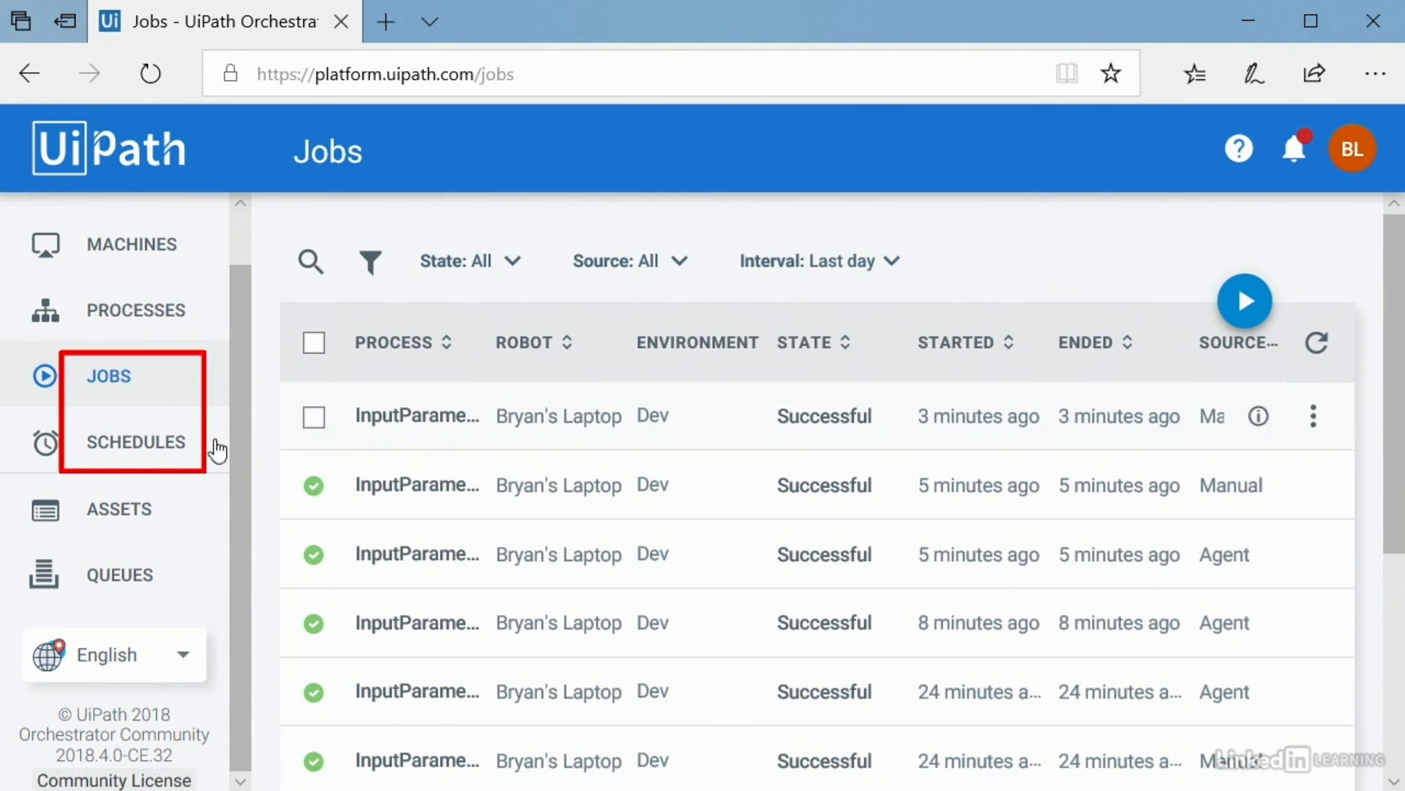
click(173, 447)
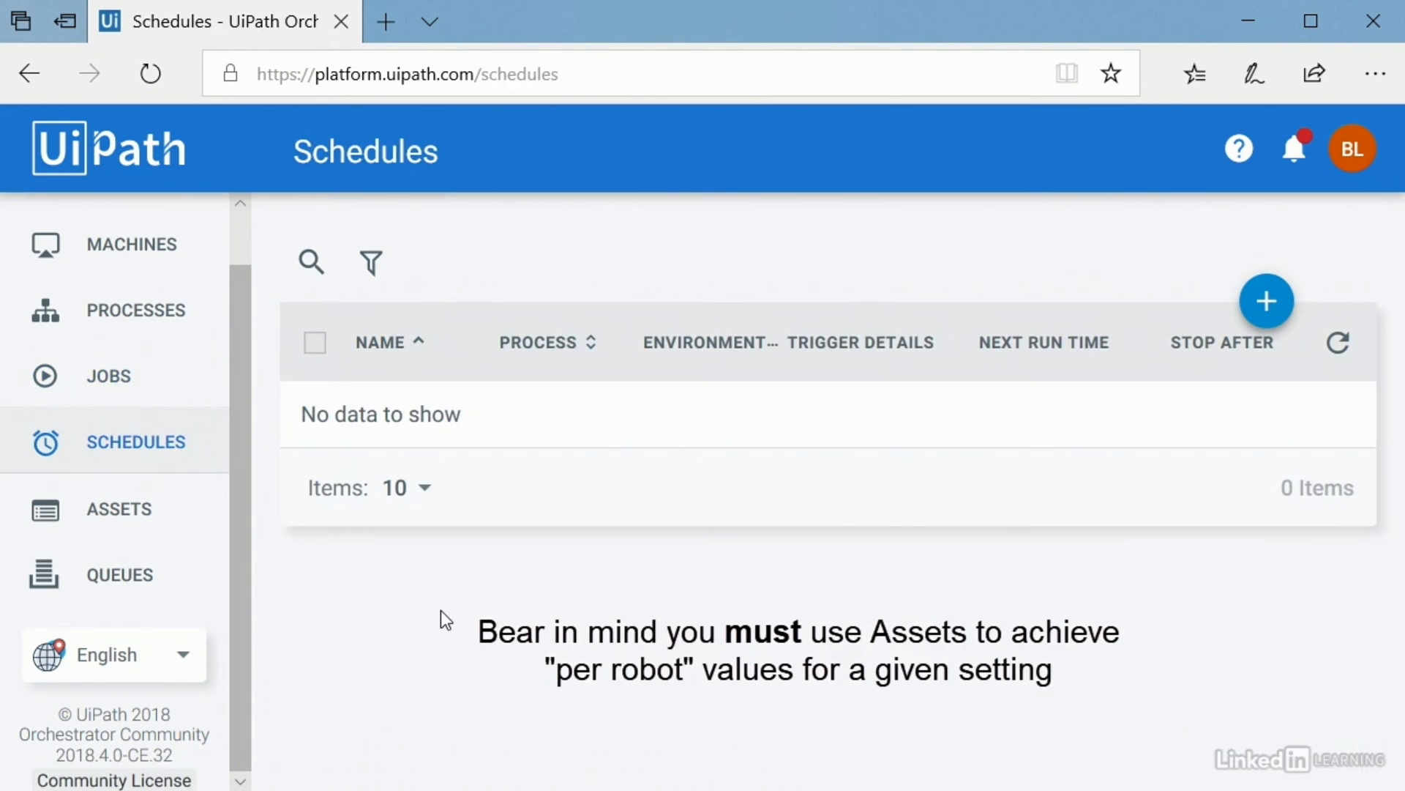
click(139, 513)
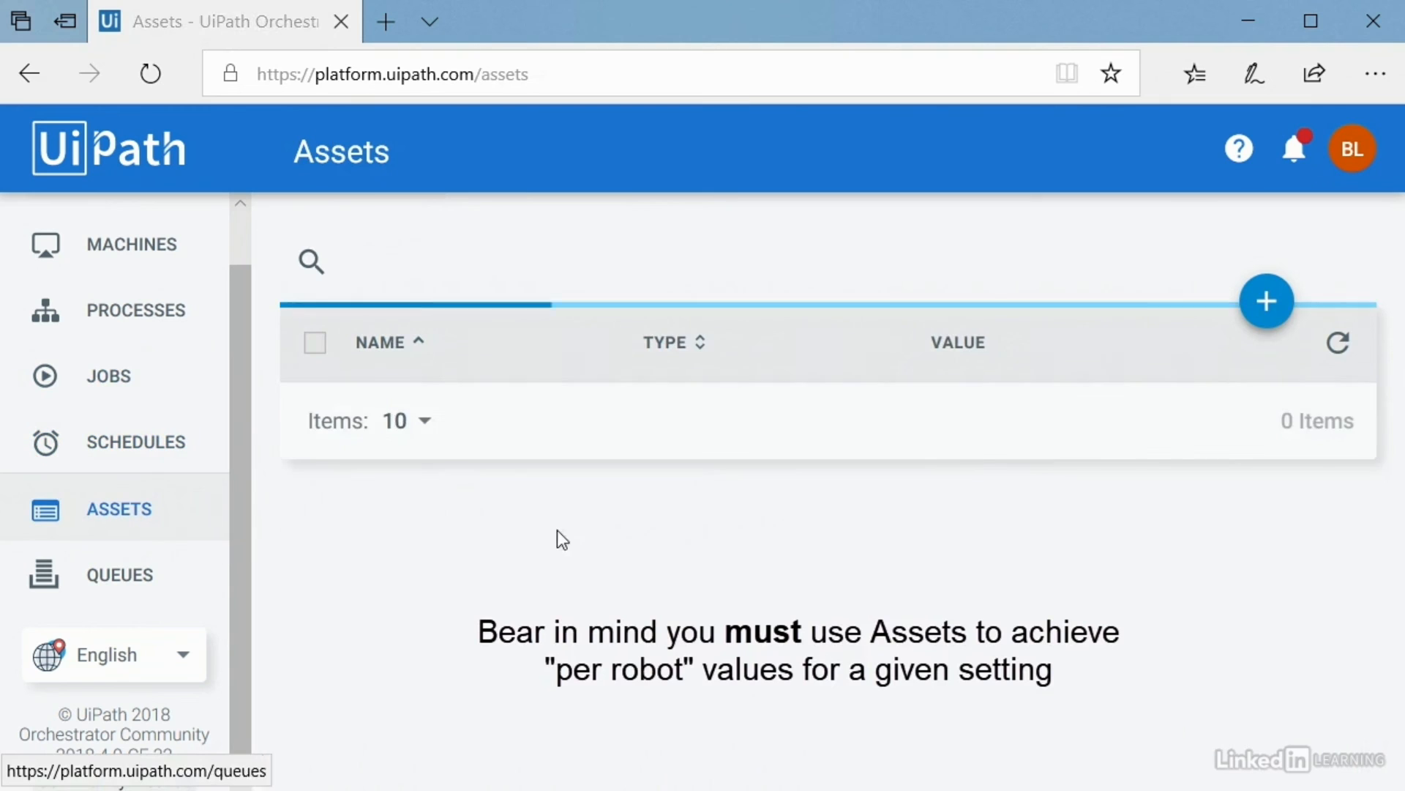
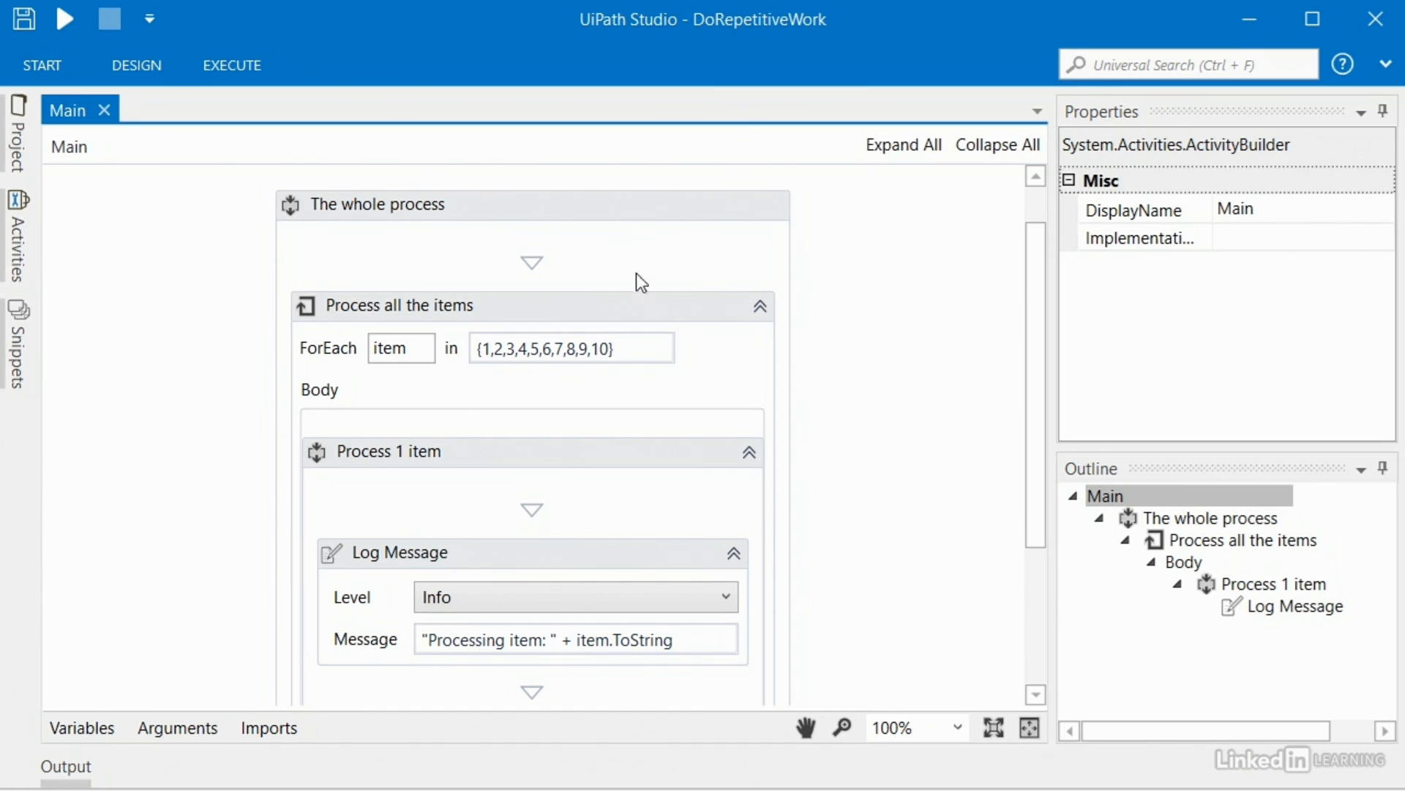
Step: Add the Delay 1 Second snippet below the Log Message in the Process all the items loop
click(640, 306)
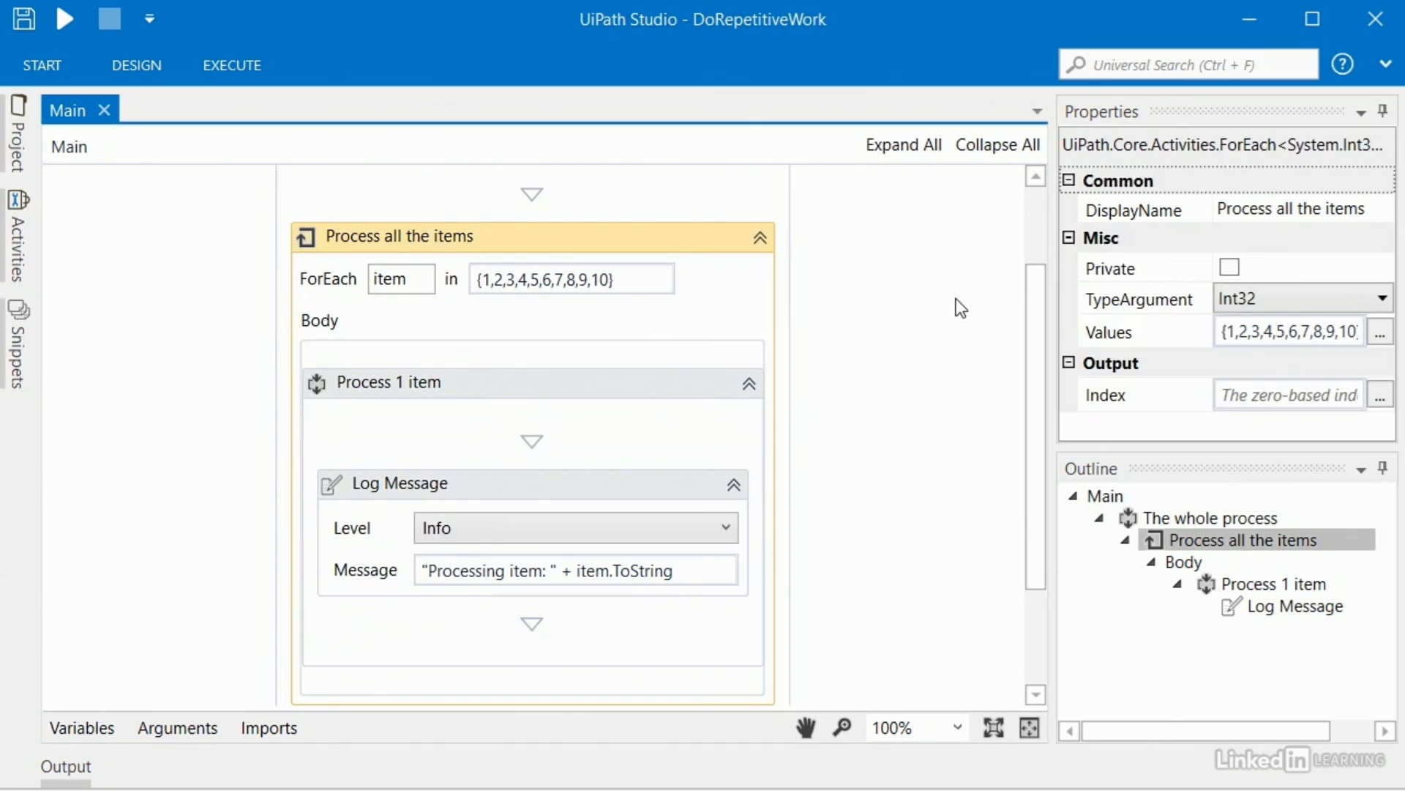
click(648, 481)
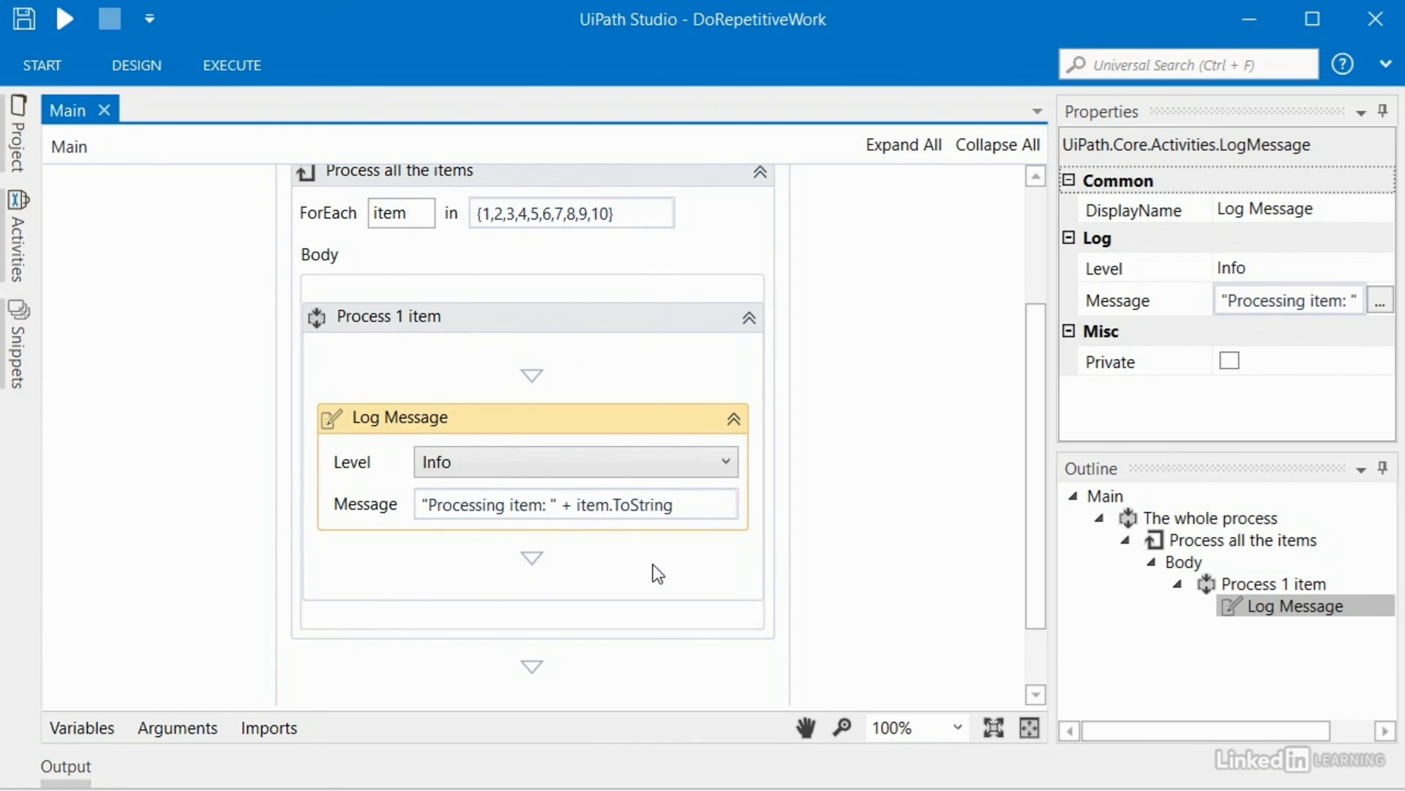
click(147, 380)
click(19, 350)
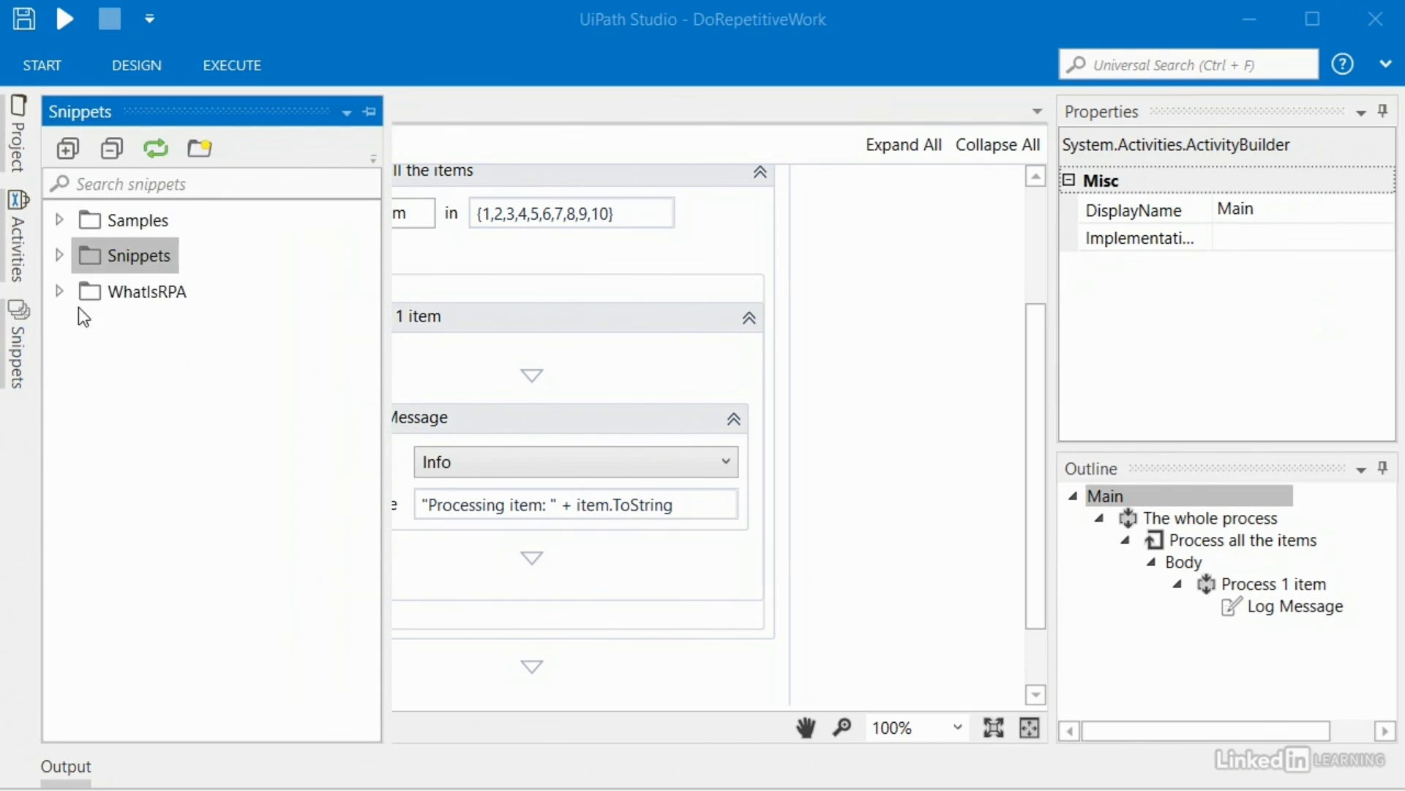
click(60, 256)
click(87, 291)
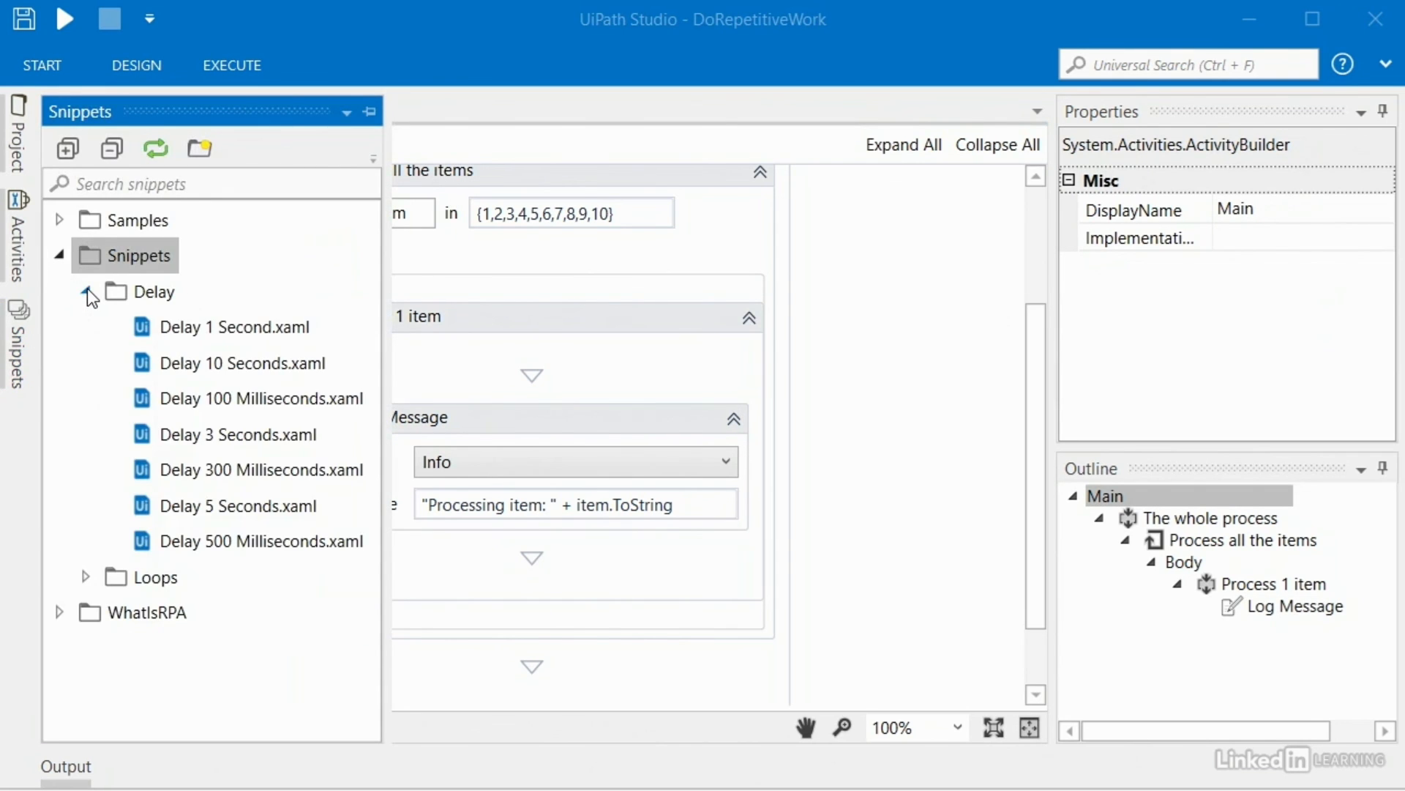
drag(146, 323, 560, 578)
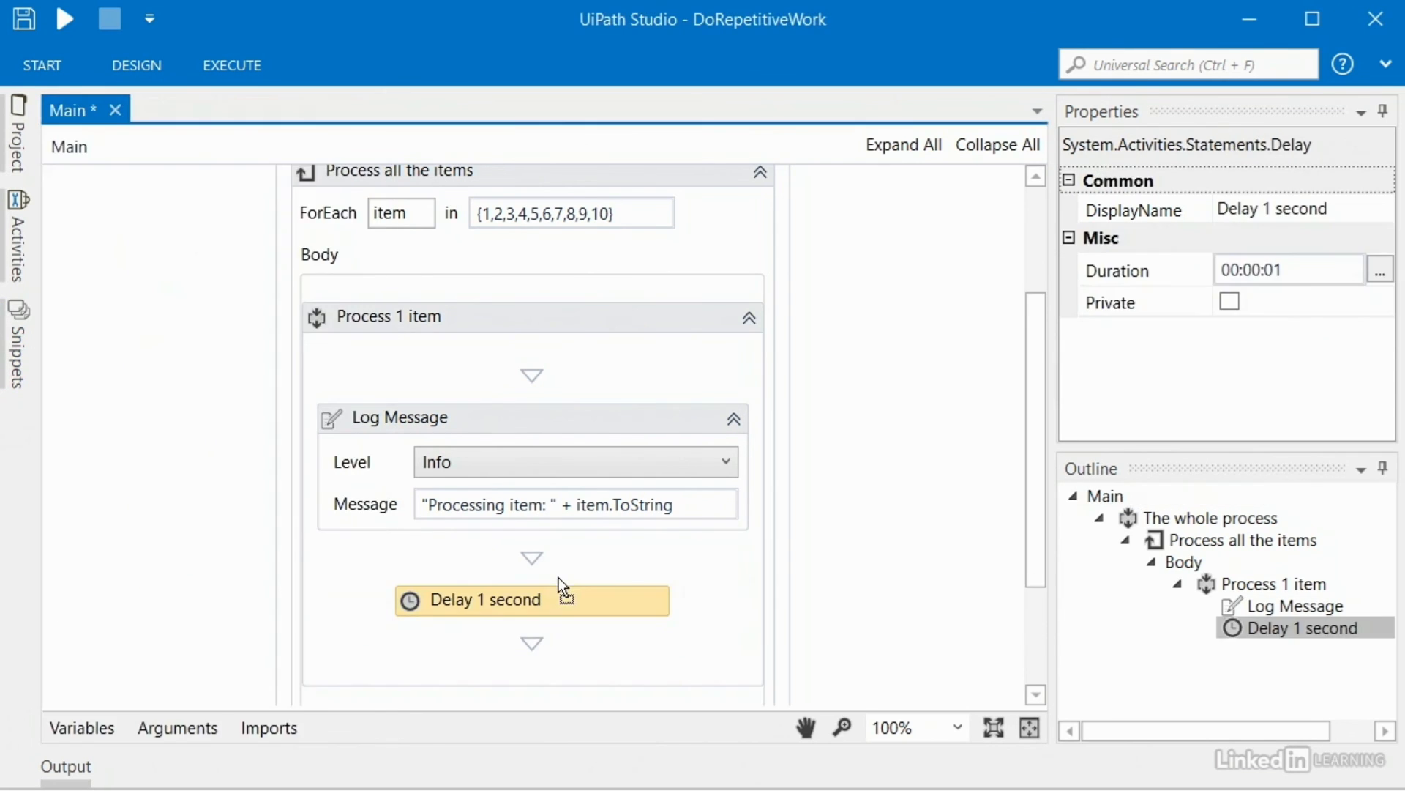
Step: Rename the delay to 'Delay 4 seconds' and set its Duration to 00:00:04
double_click(483, 599)
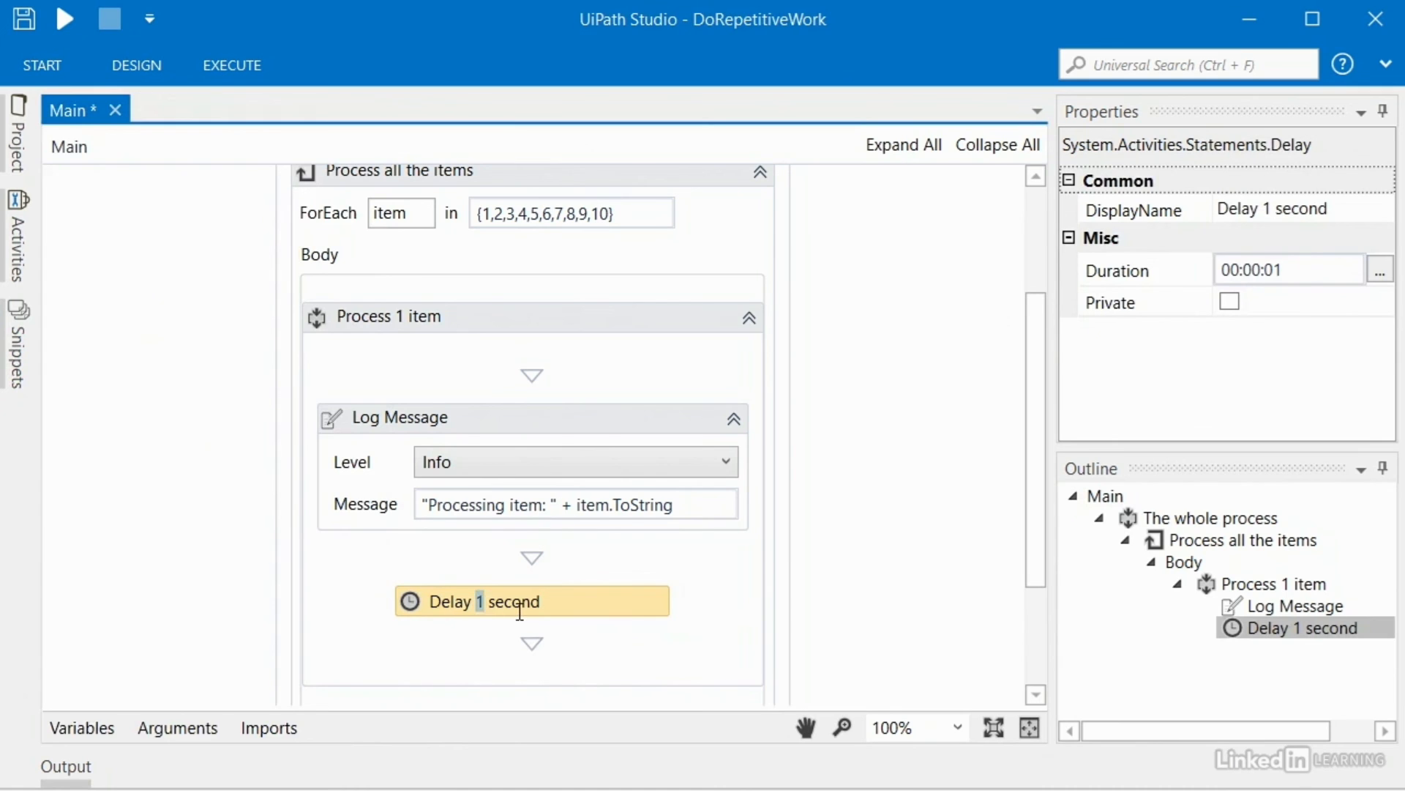
text(4 s)
key(Return)
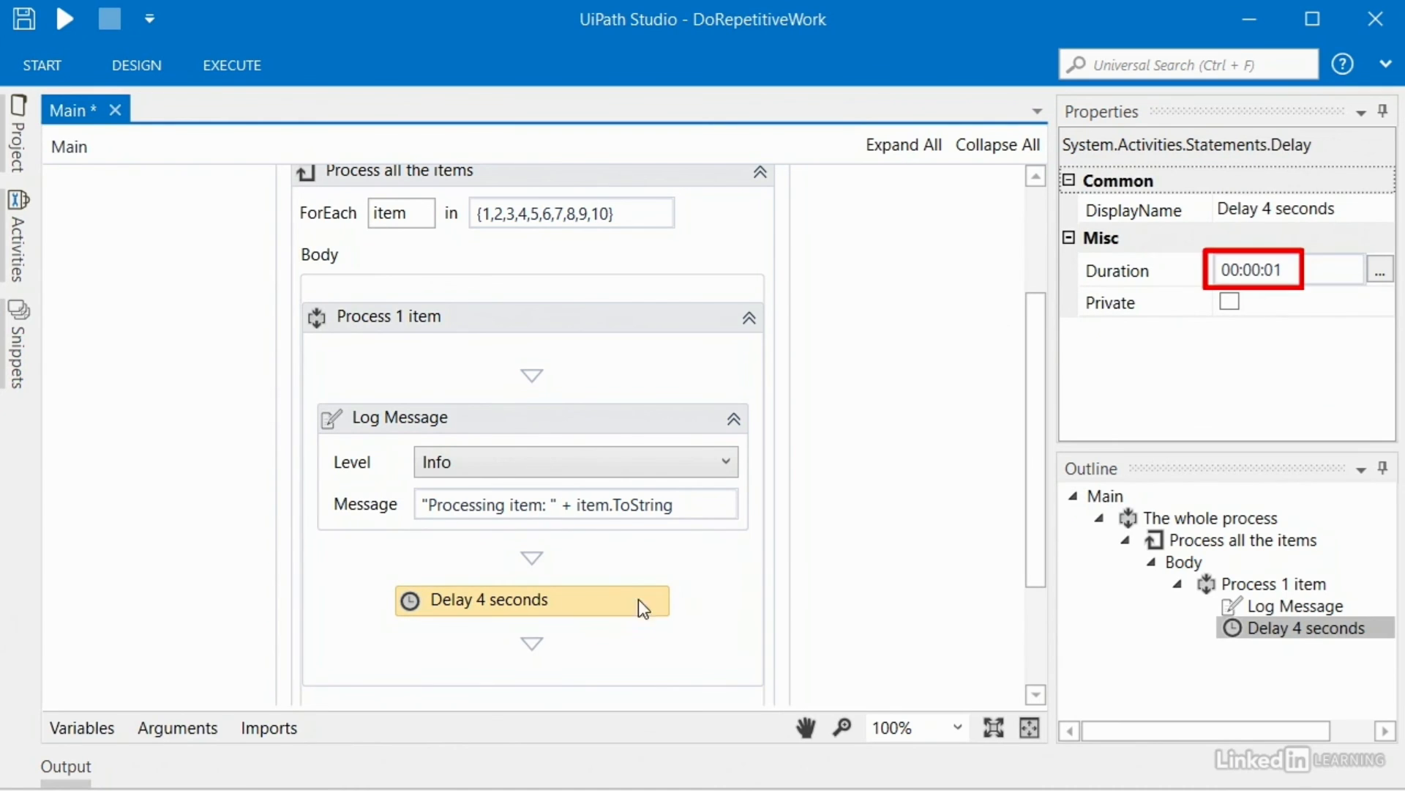
click(1317, 284)
key(BackSpace)
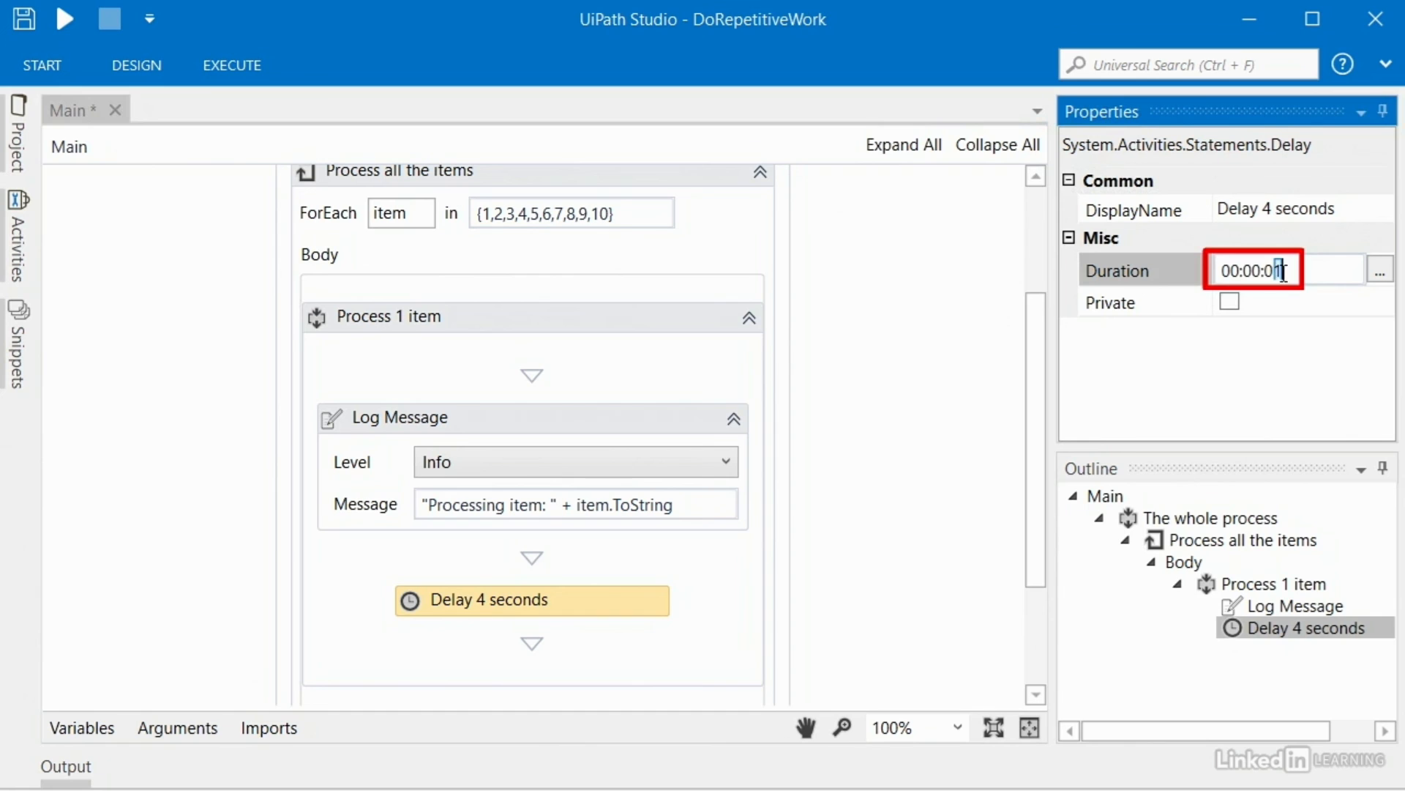
text(4)
click(697, 555)
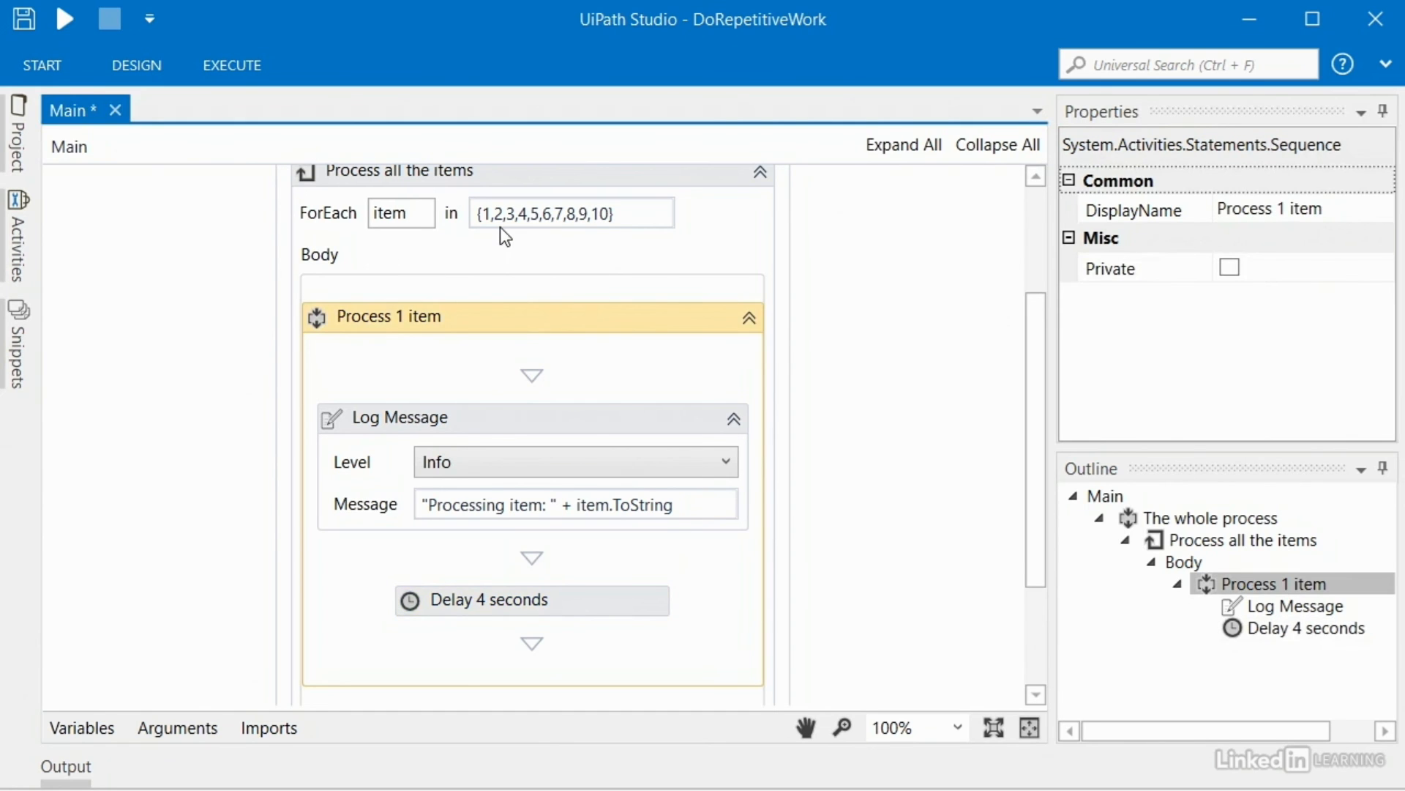
click(520, 420)
click(589, 612)
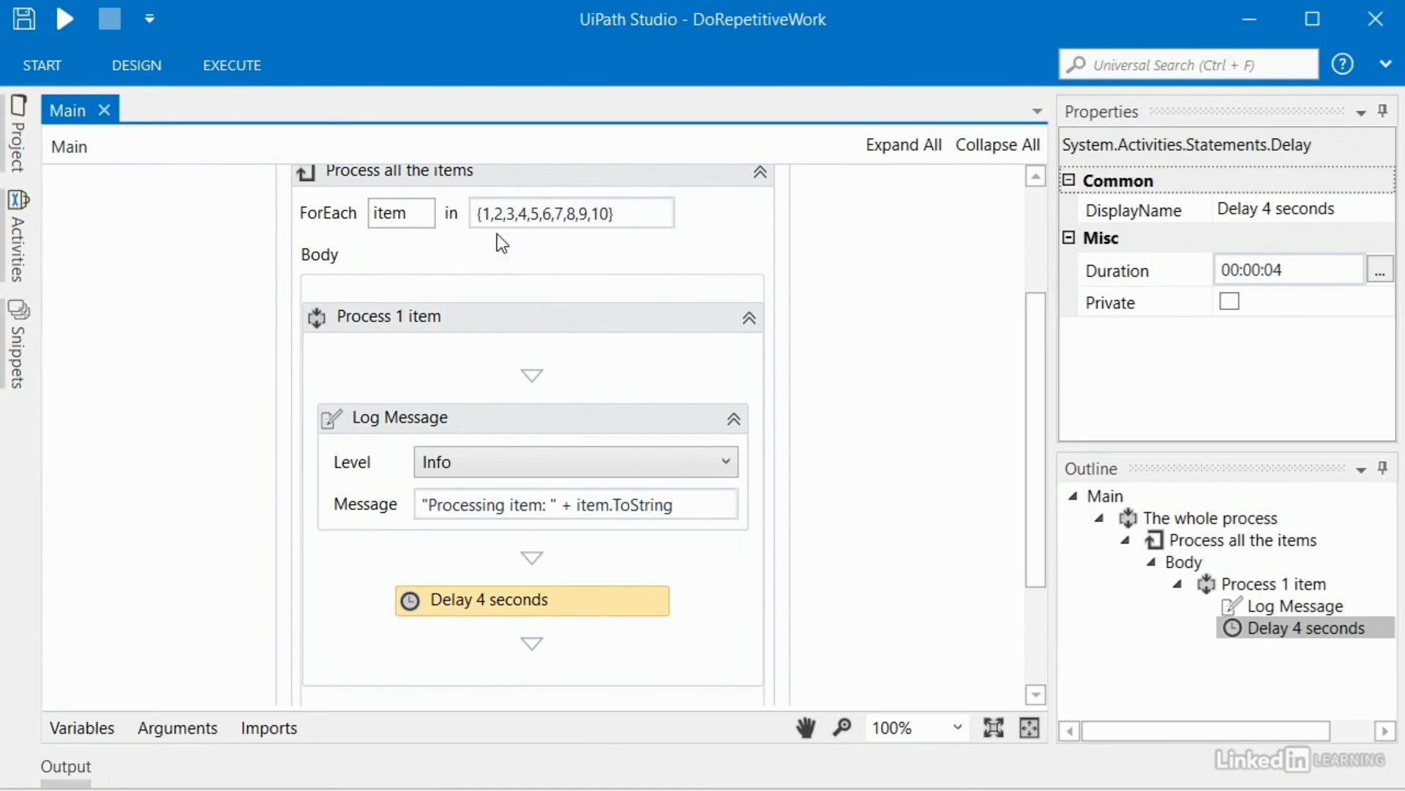
click(149, 70)
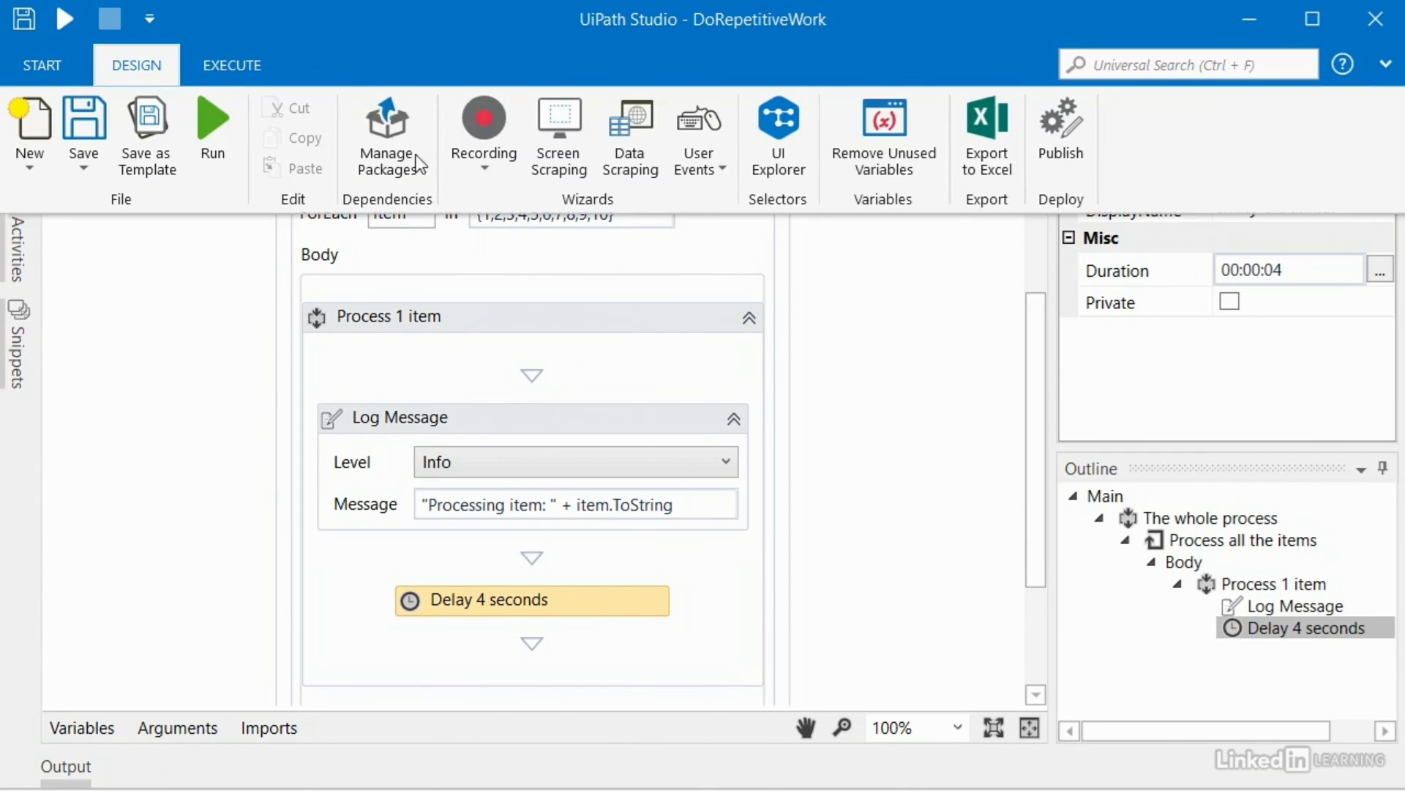
Step: Publish DoRepetitiveWork to Orchestrator as version 1.0.6903.24844 and acknowledge the success message
click(1064, 142)
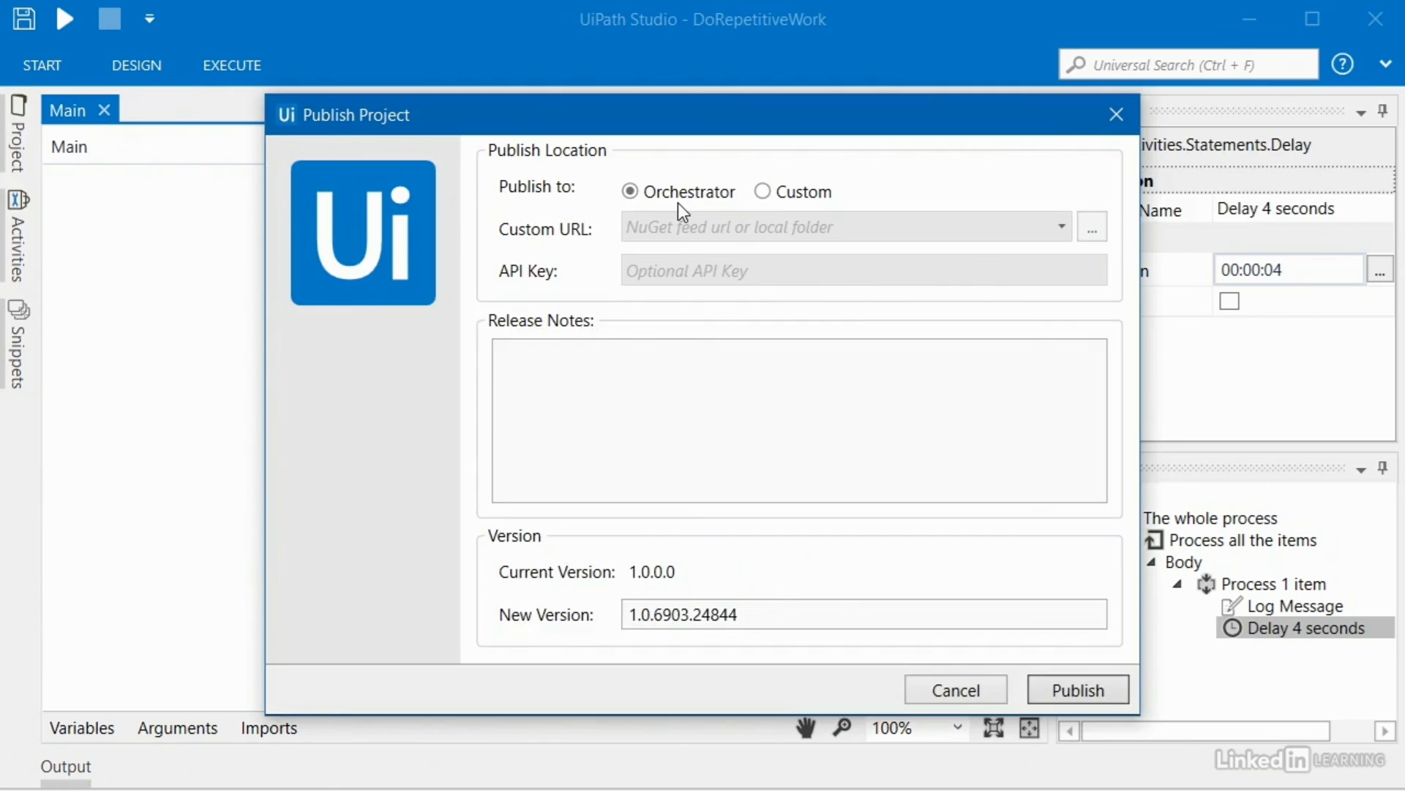
click(1057, 688)
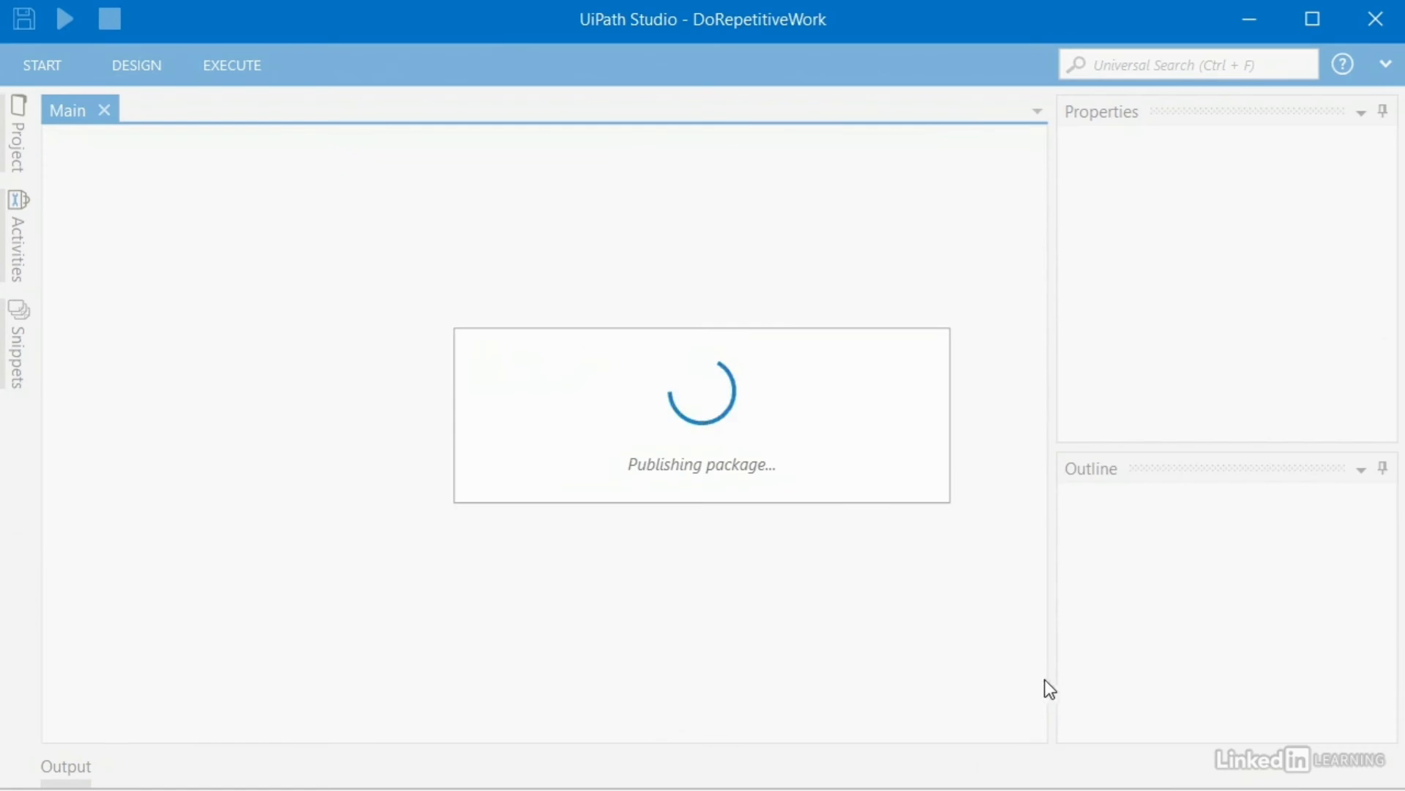
click(890, 485)
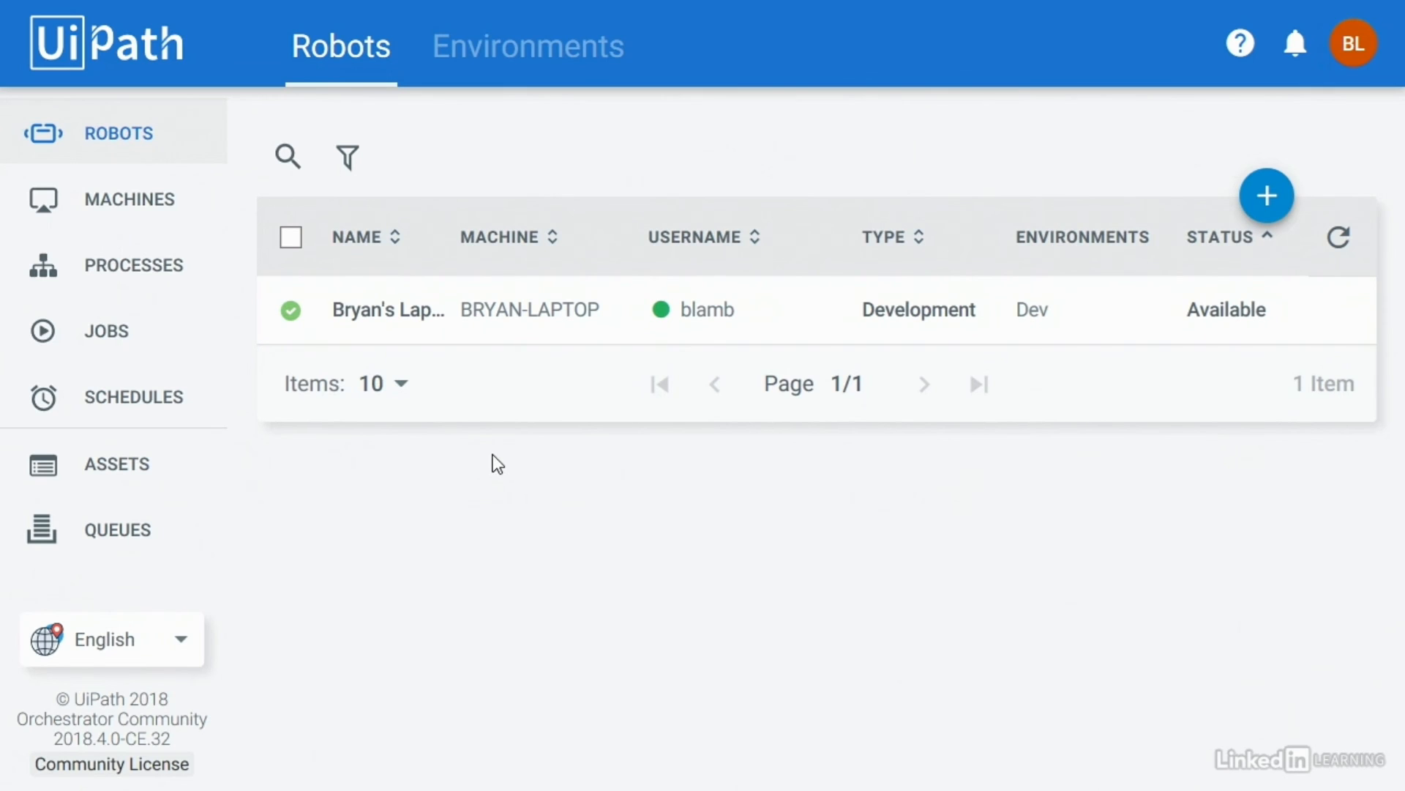
Step: Create a process from the DoRepetitiveWork package with description 'Test the robot pause button'
click(152, 276)
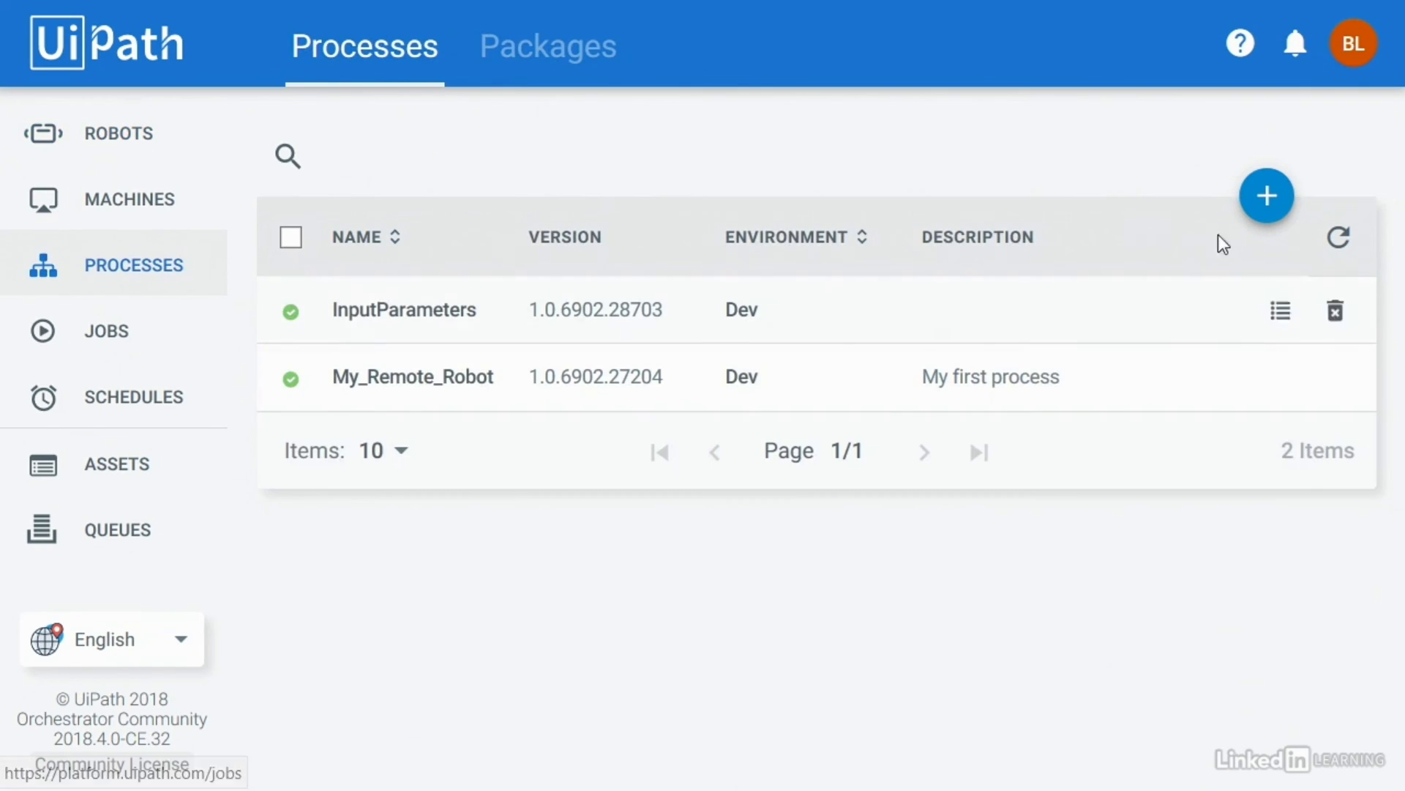
click(1267, 197)
click(464, 176)
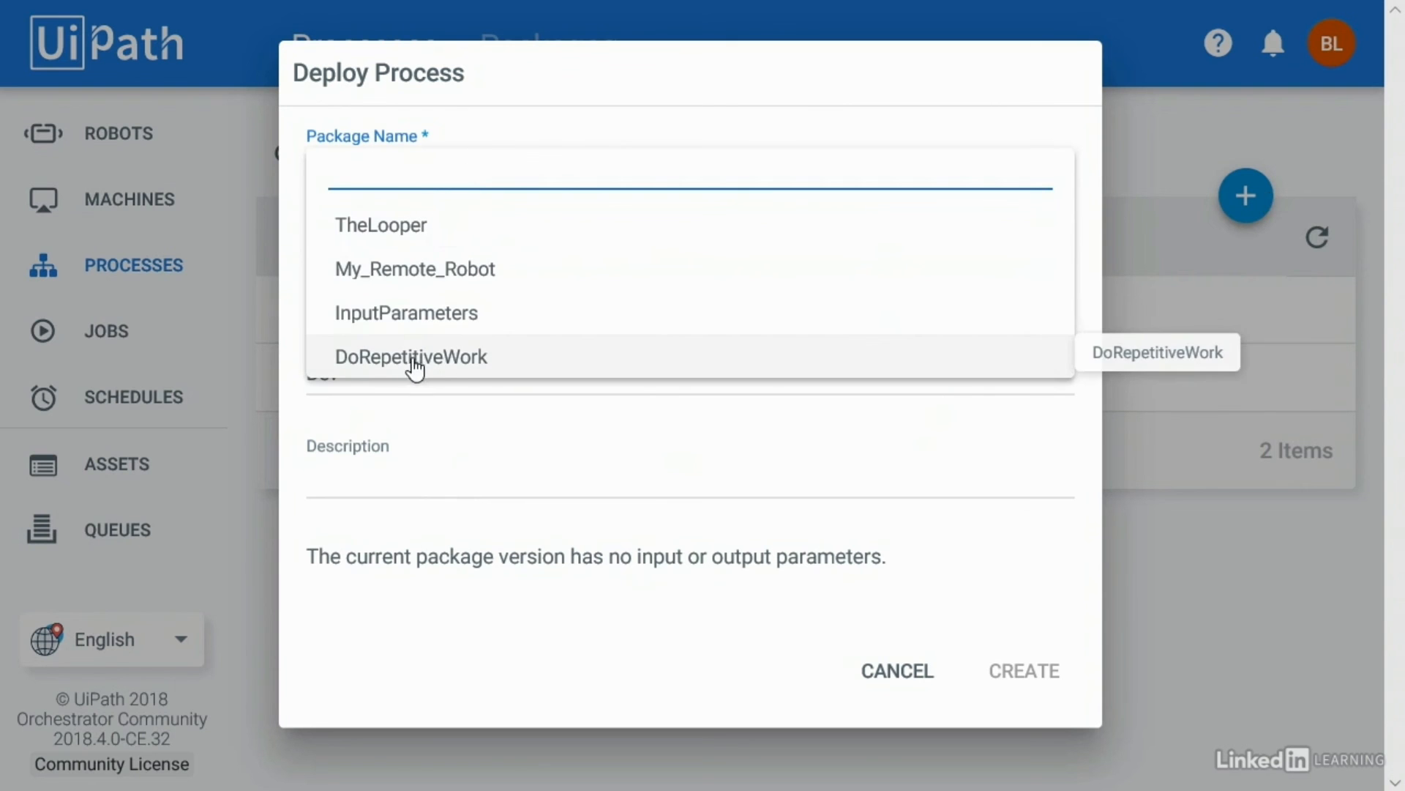
click(449, 364)
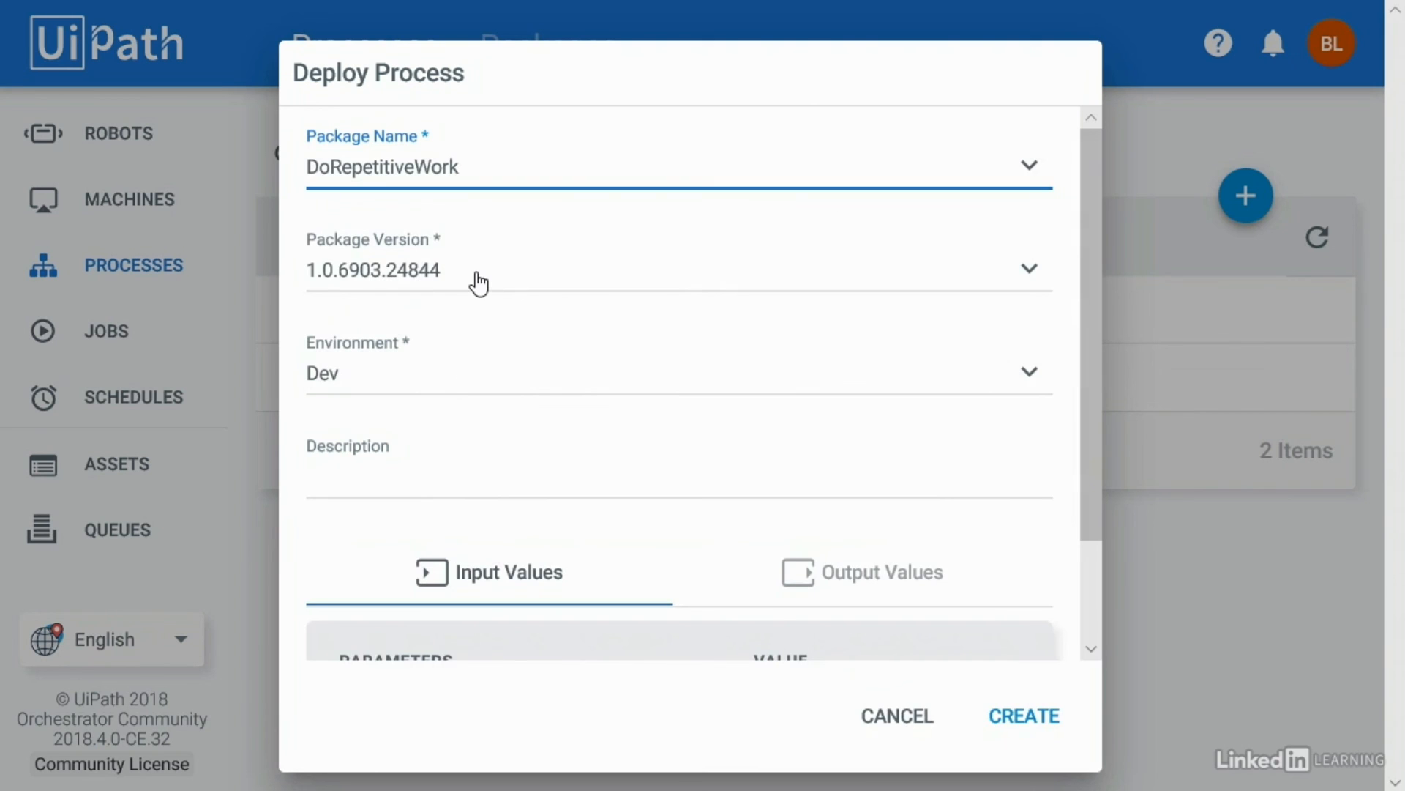
click(406, 487)
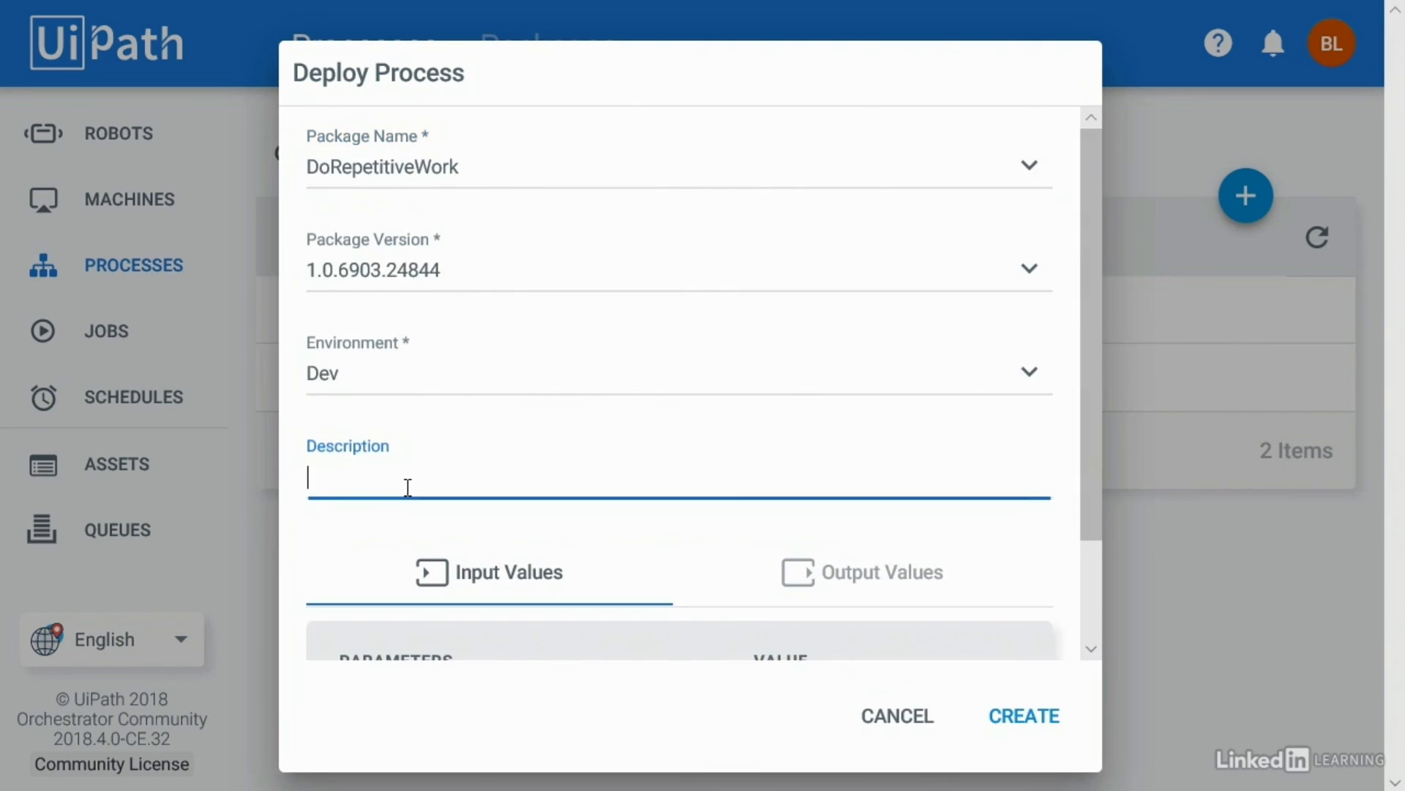
text(Test the robot pause button)
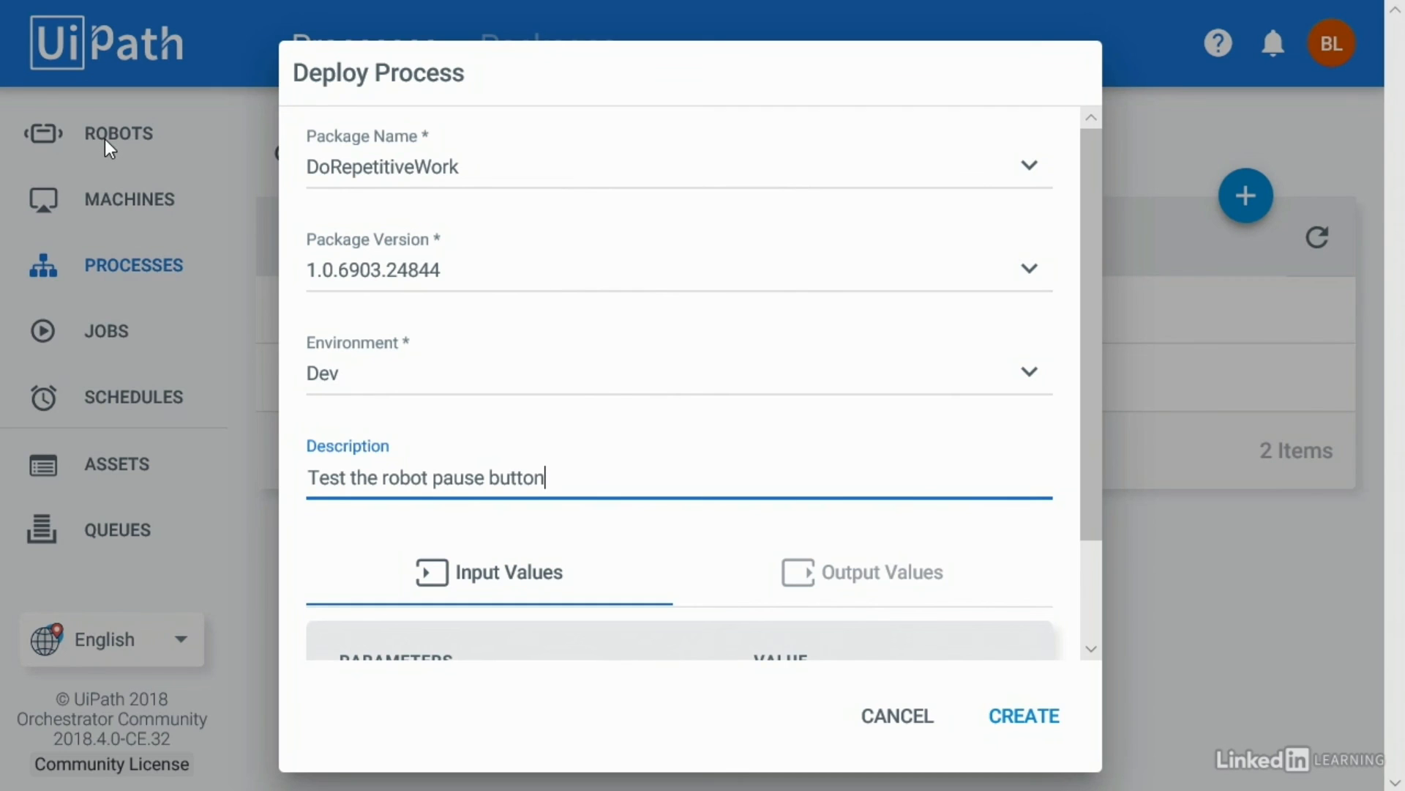
click(1043, 716)
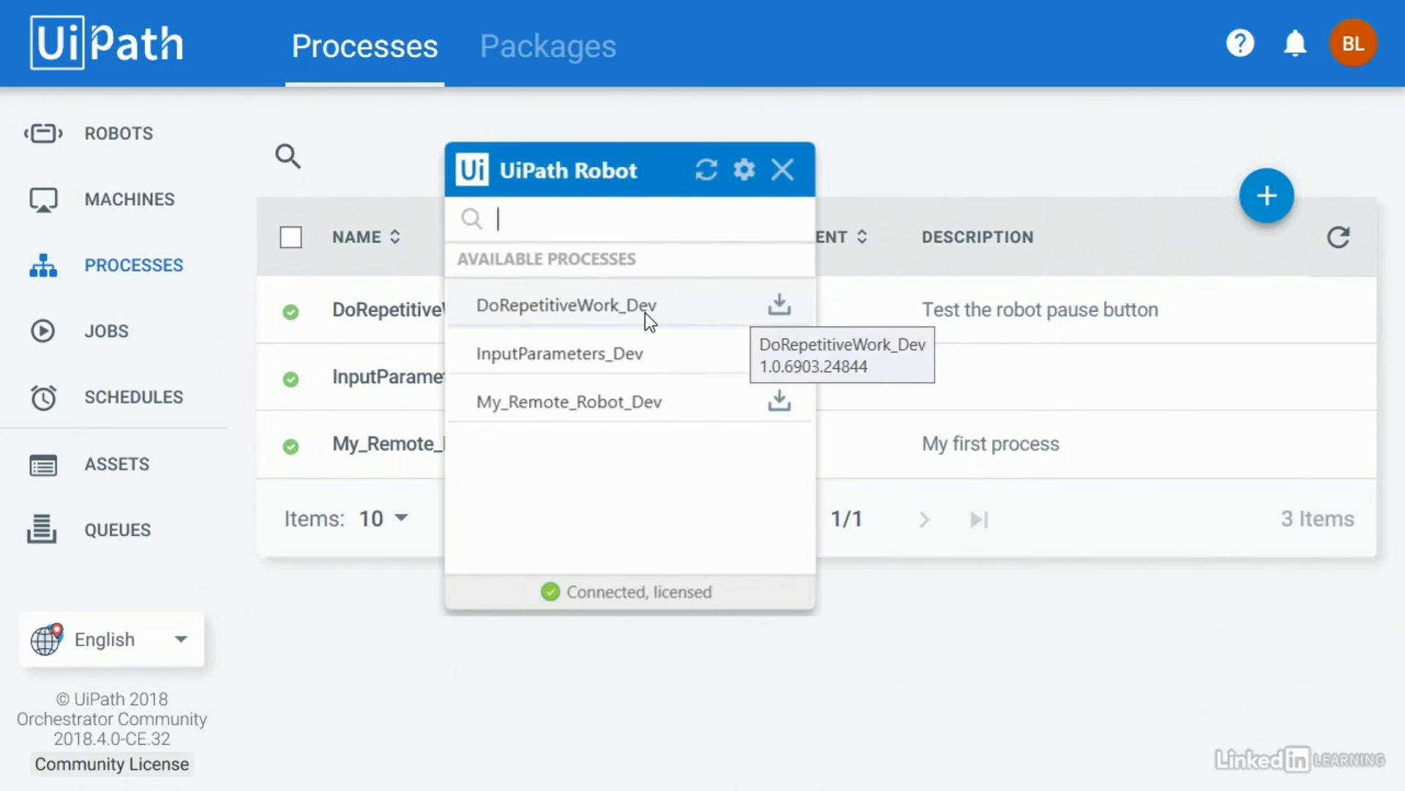
Step: Update and start DoRepetitiveWork_Dev from the Robot tray
click(781, 303)
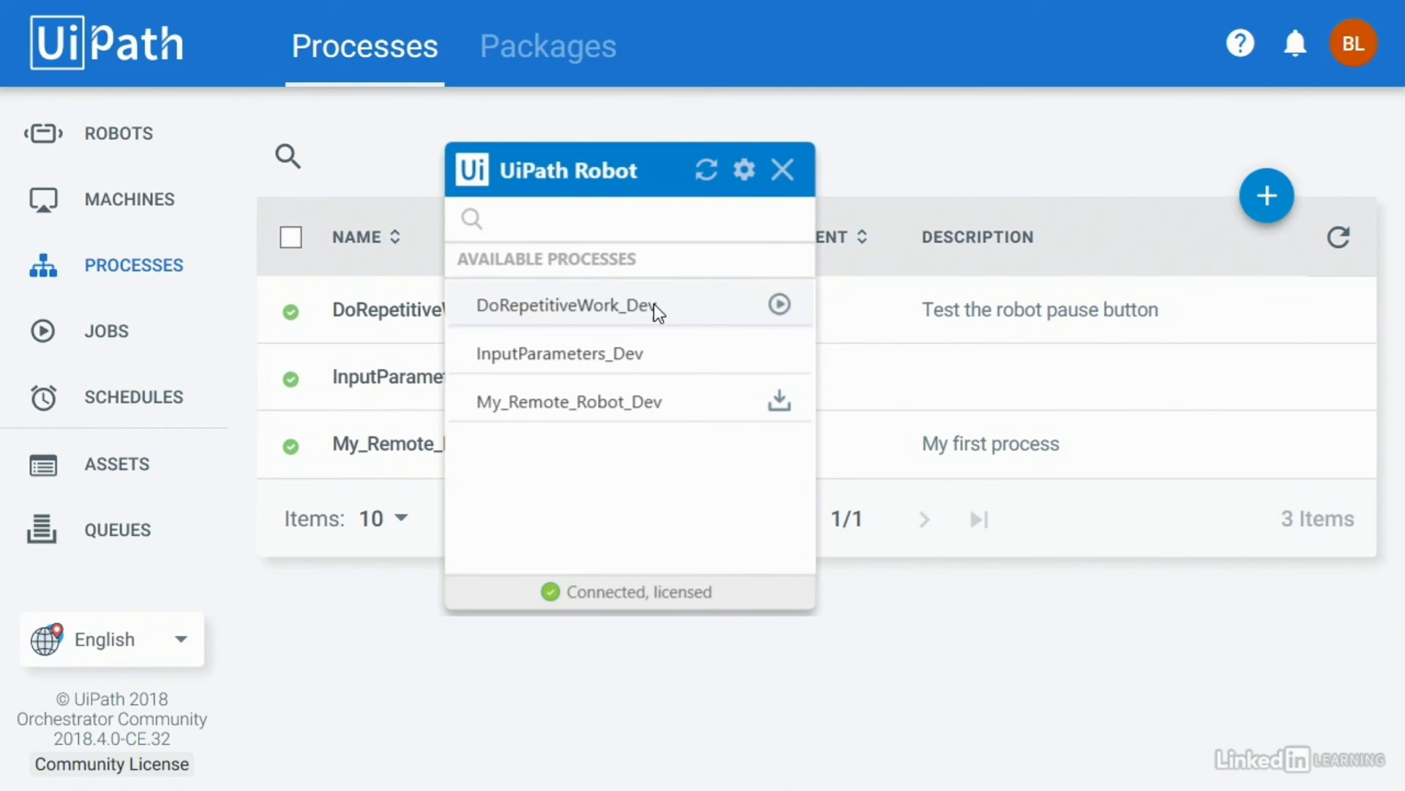
click(773, 308)
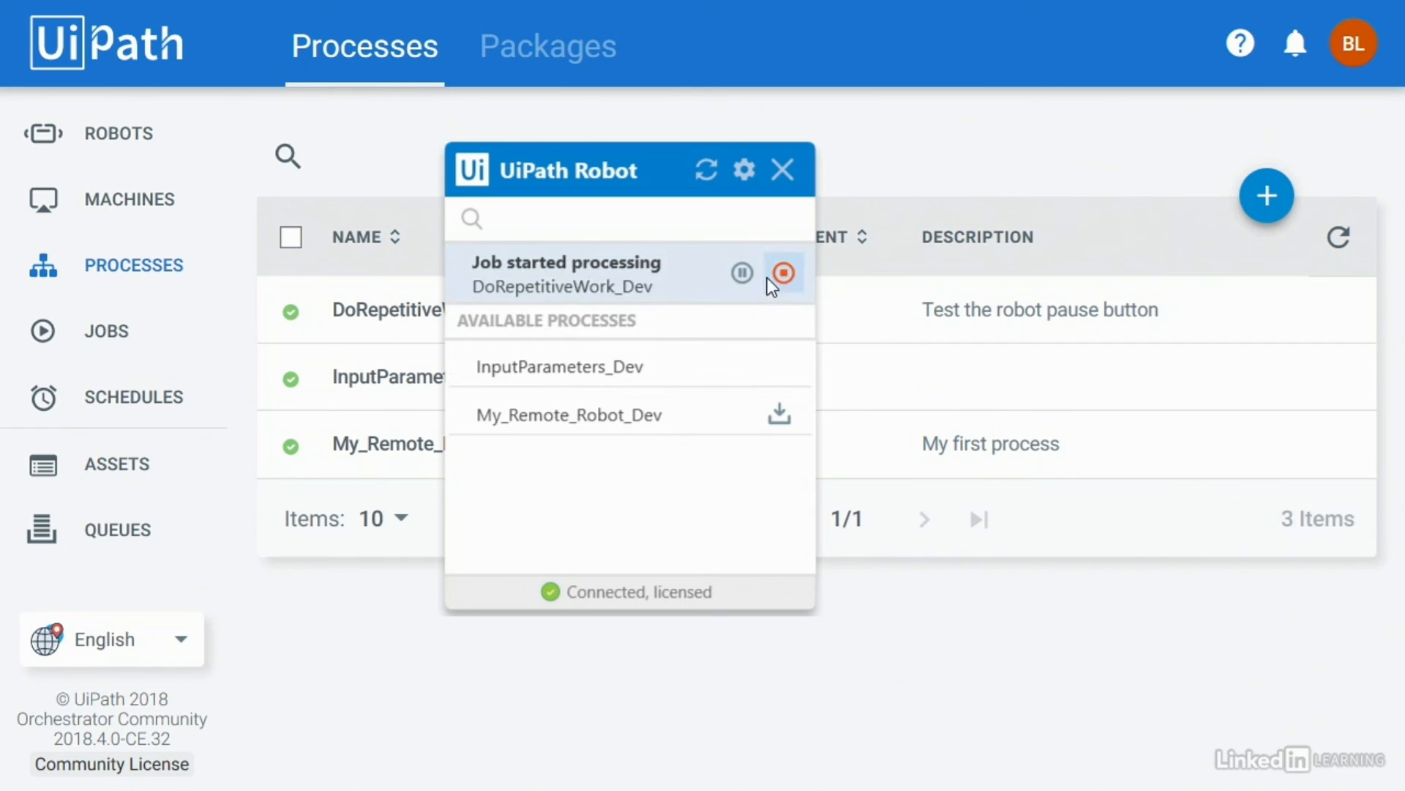
click(1184, 135)
Step: Open the busy robot's logs and refresh until items 1–10 and execution ended appear
click(99, 146)
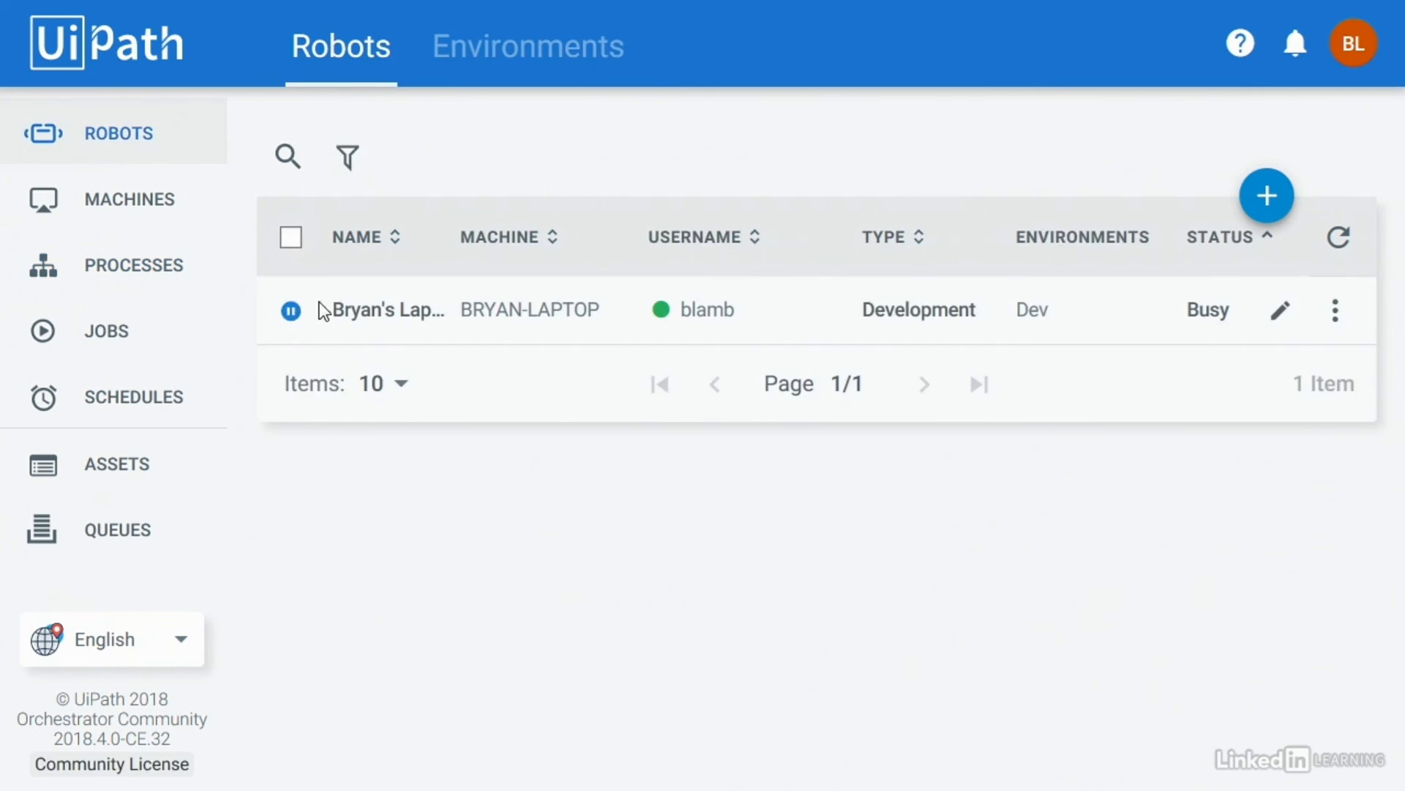
click(1339, 322)
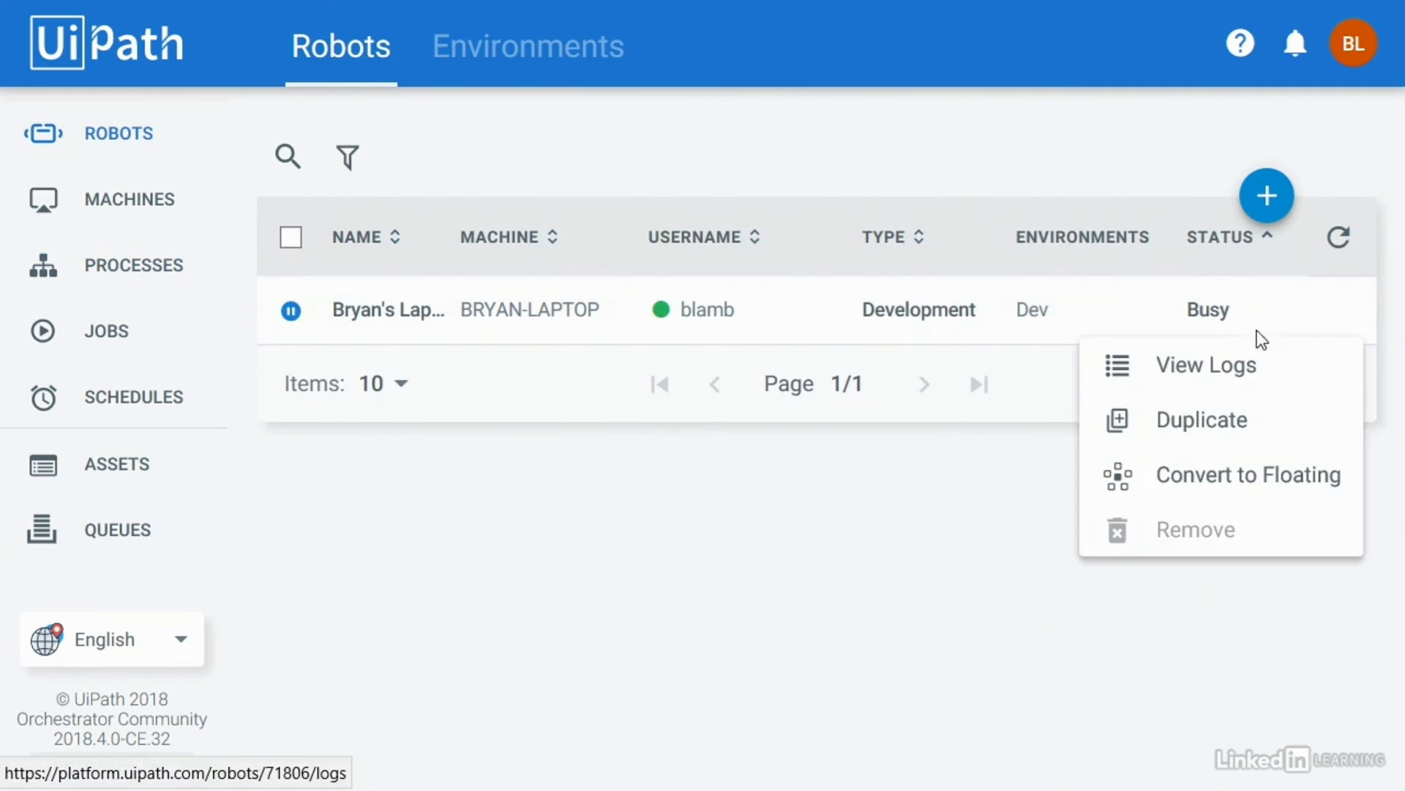
click(1228, 375)
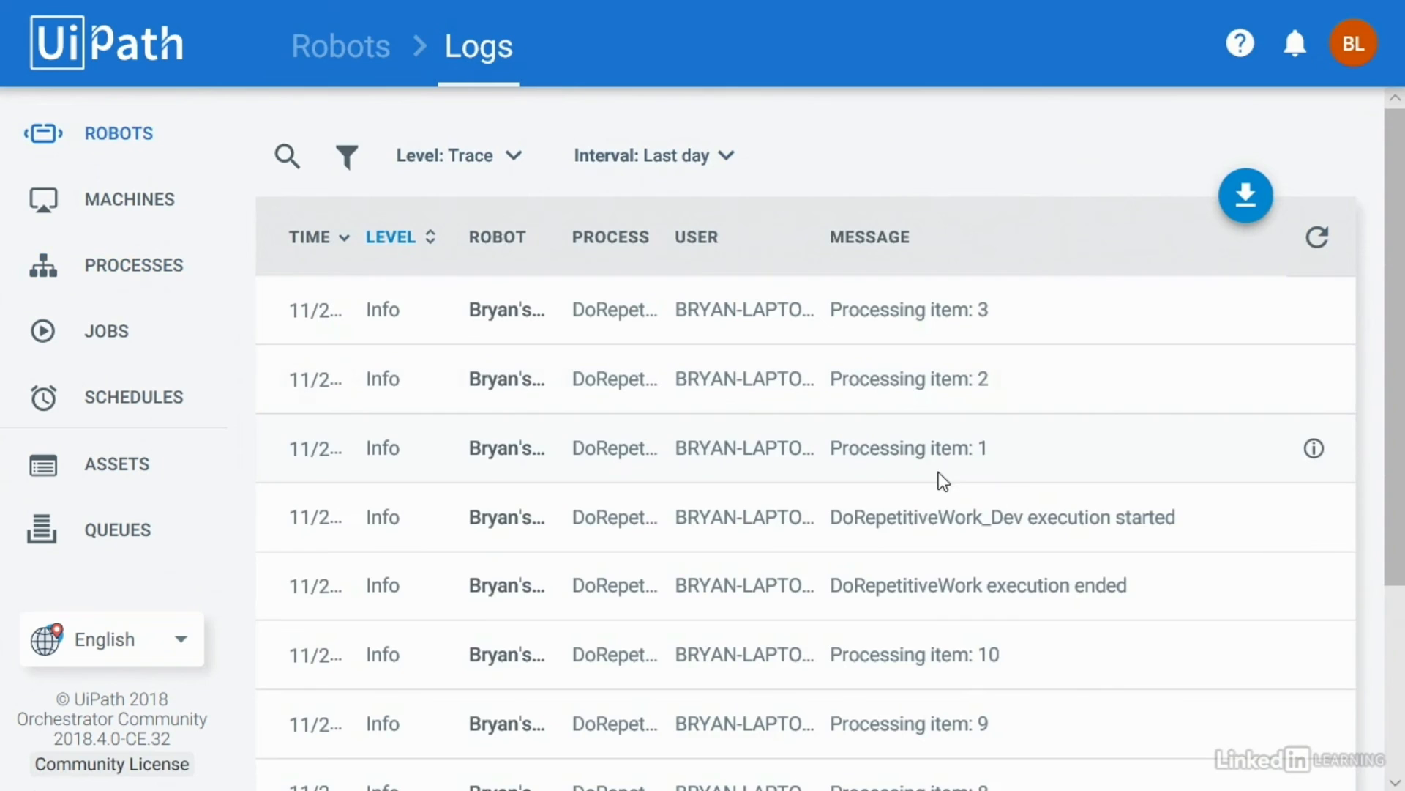
click(1314, 247)
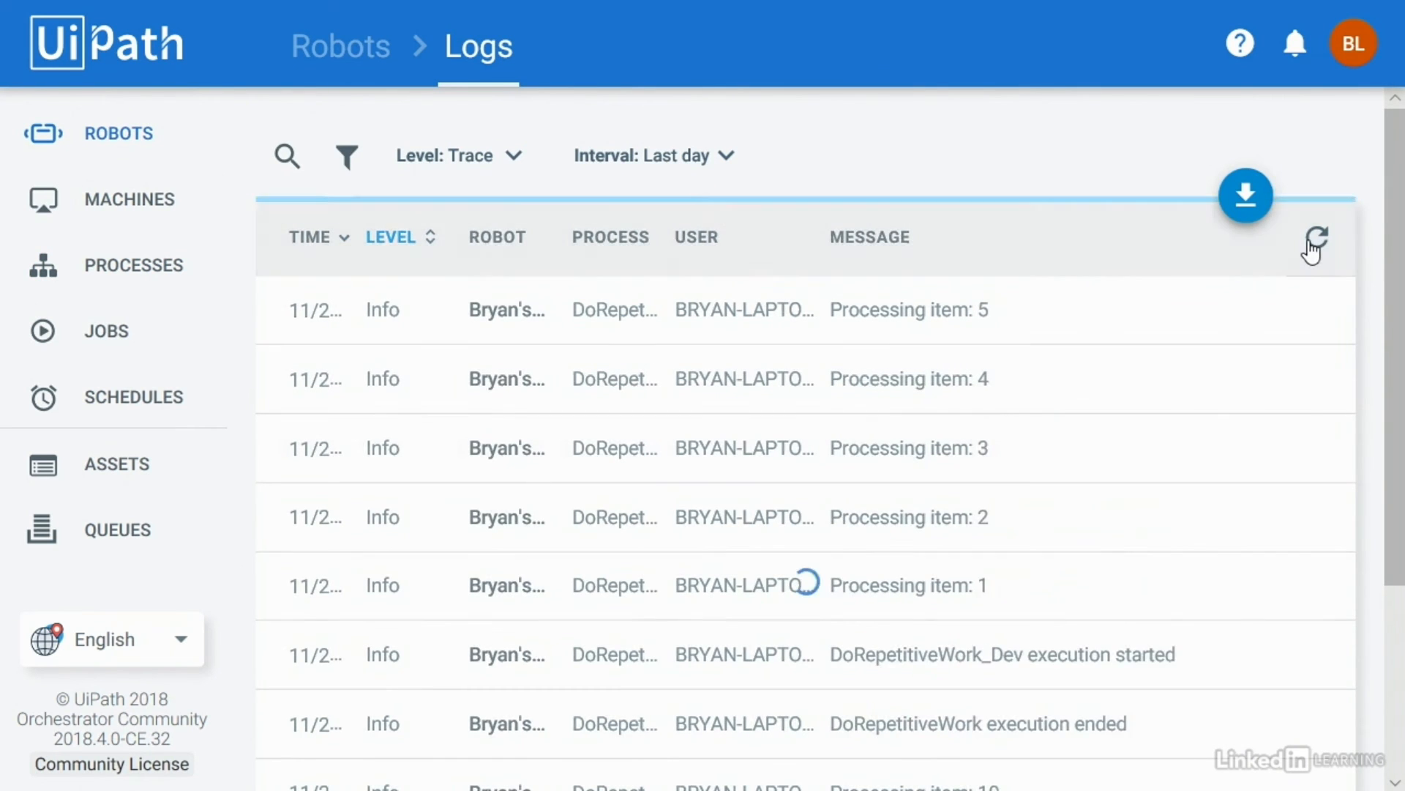
click(1314, 247)
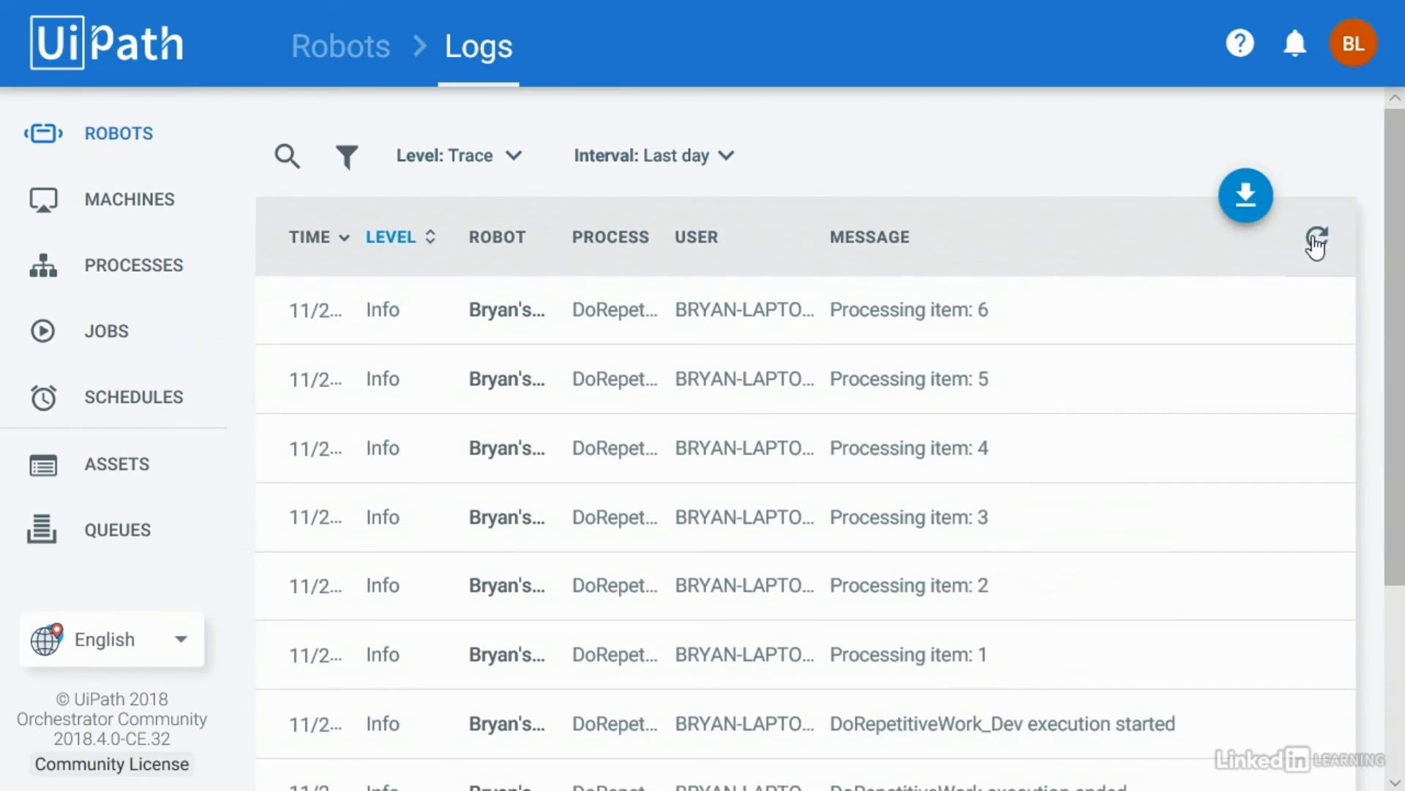
click(1315, 248)
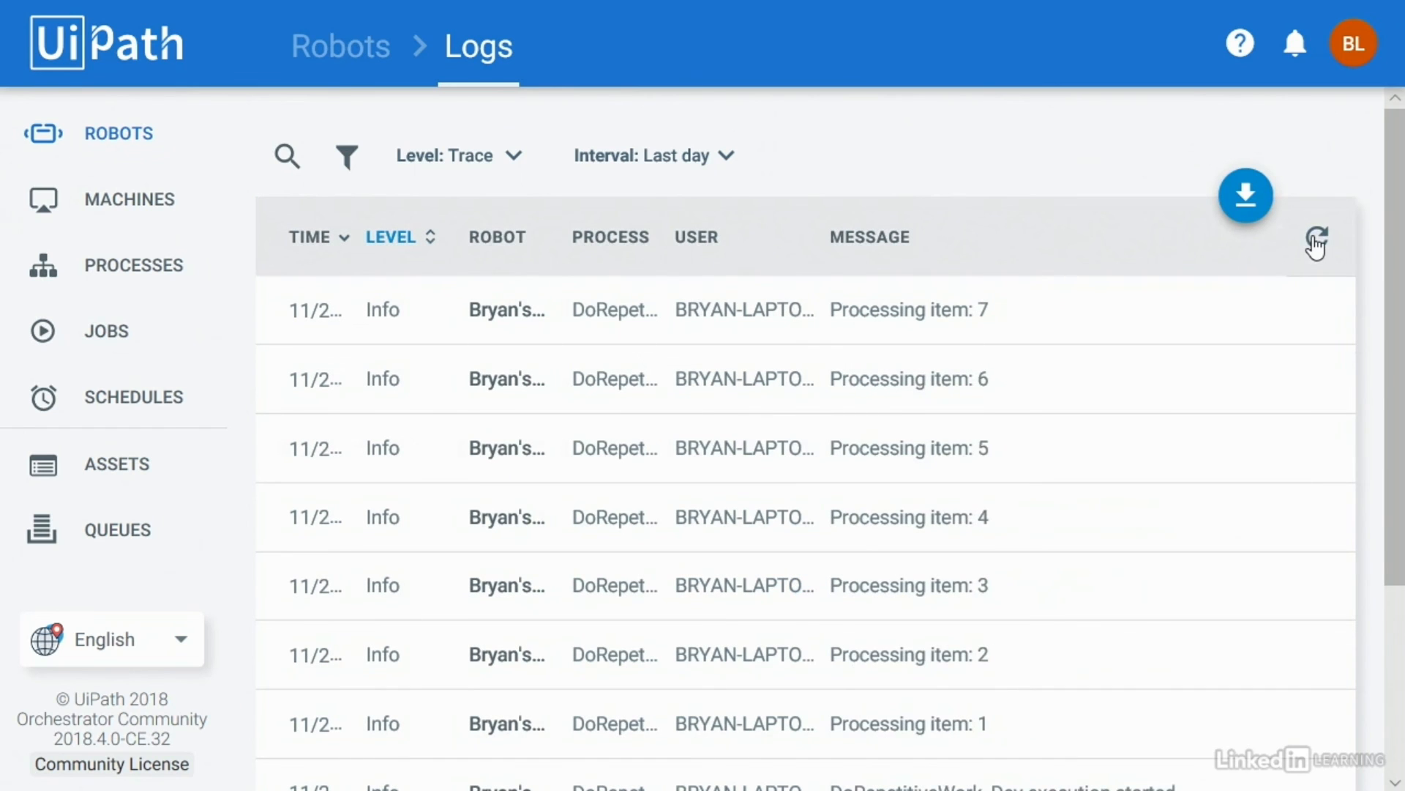
click(1316, 247)
click(1315, 247)
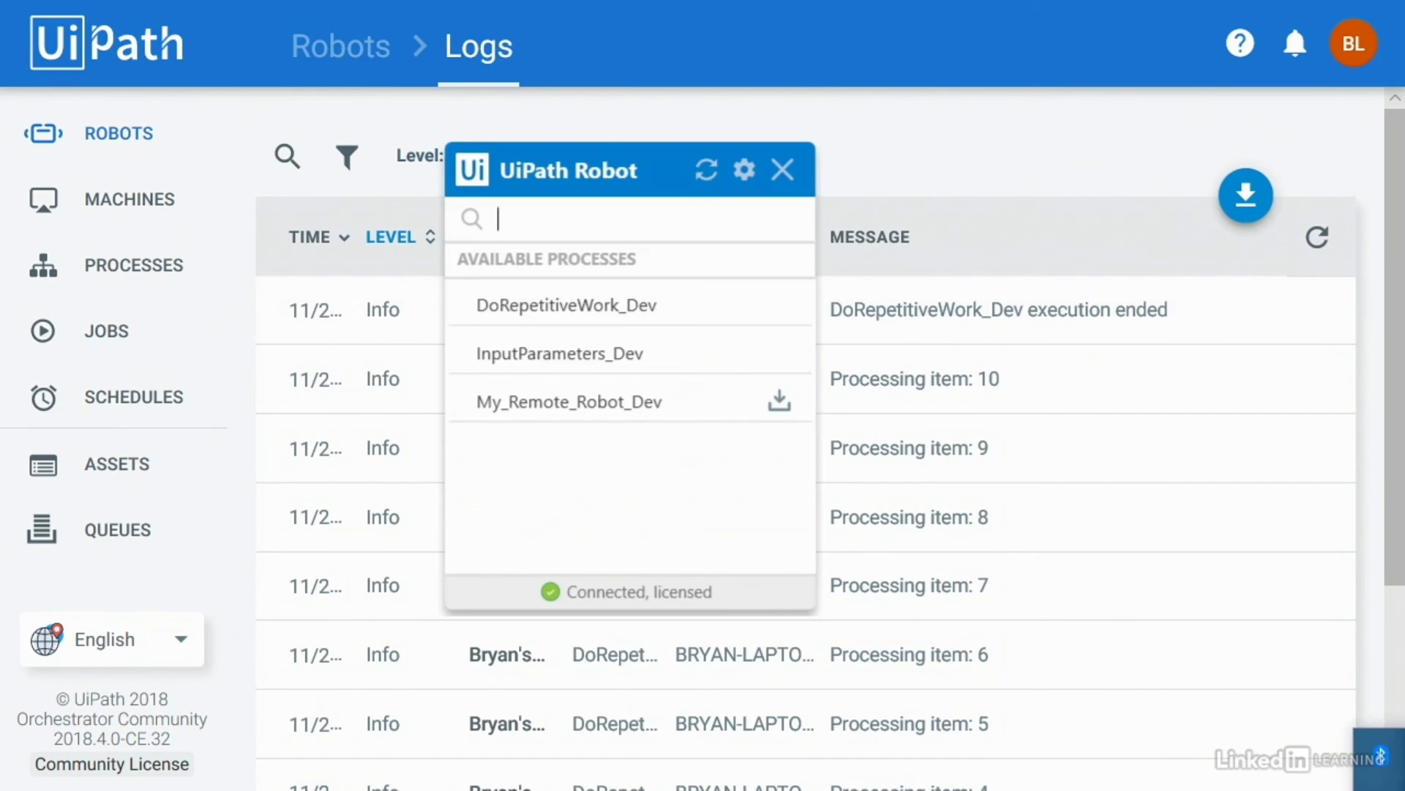
Step: Start DoRepetitiveWork_Dev again, pause it, and refresh the logs to show execution paused
mouse_move(599, 296)
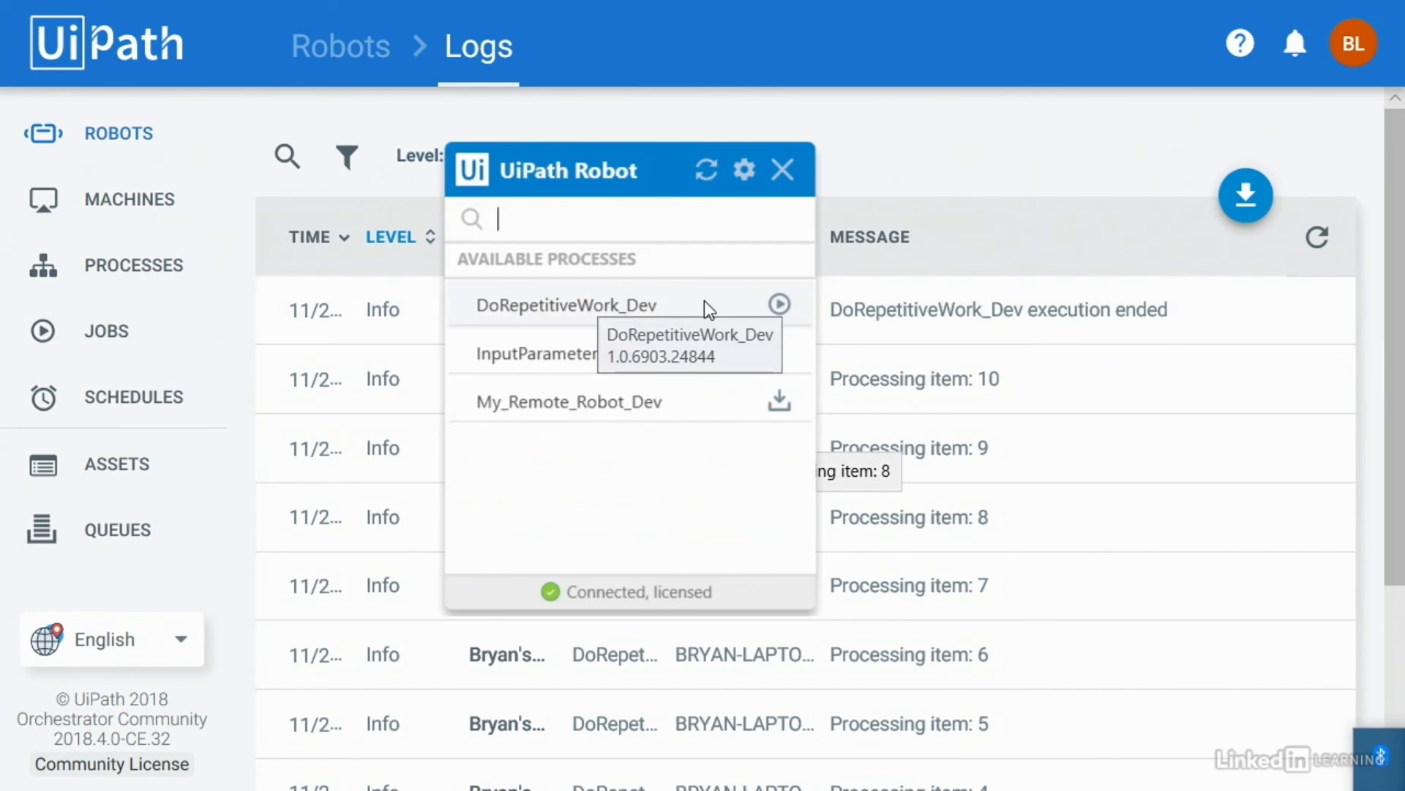
click(780, 306)
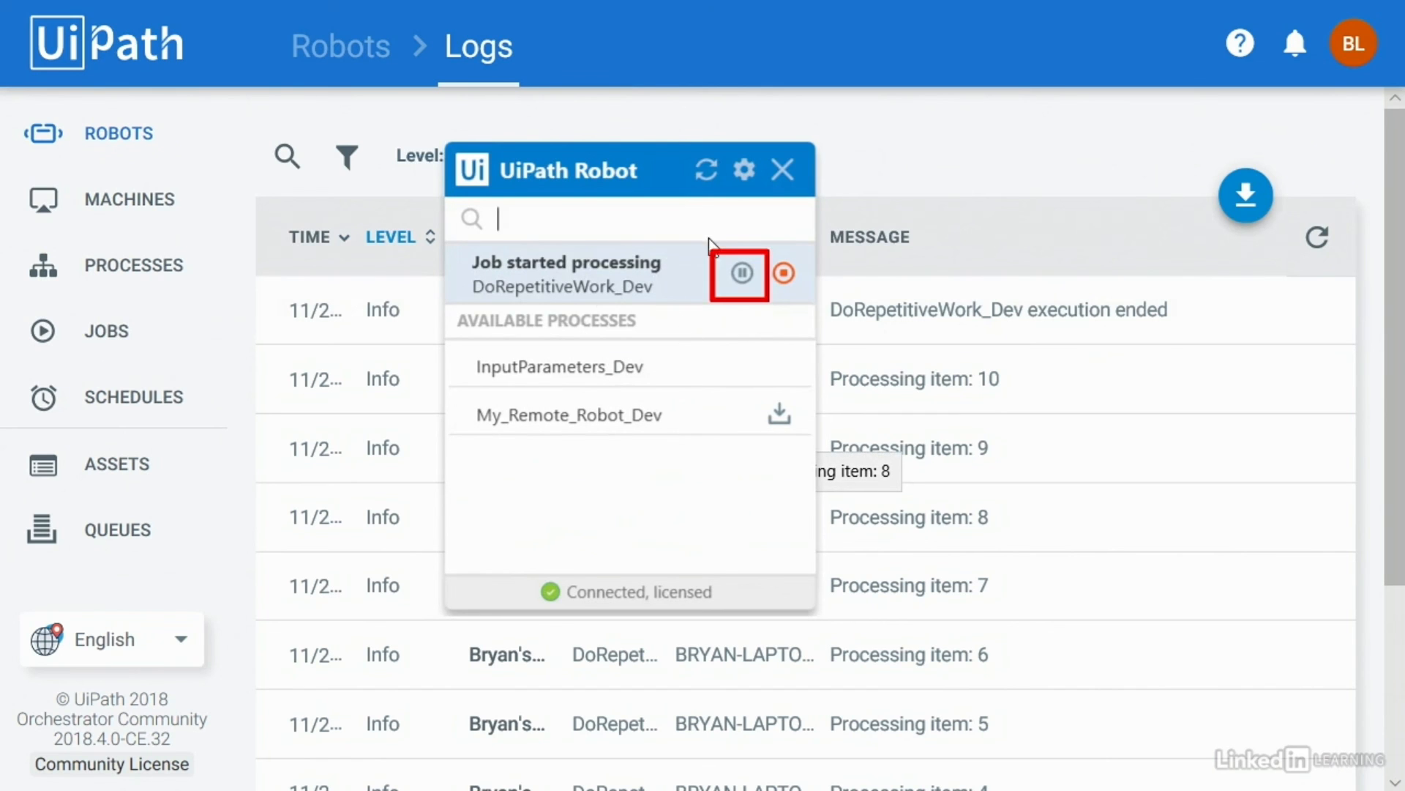
click(741, 269)
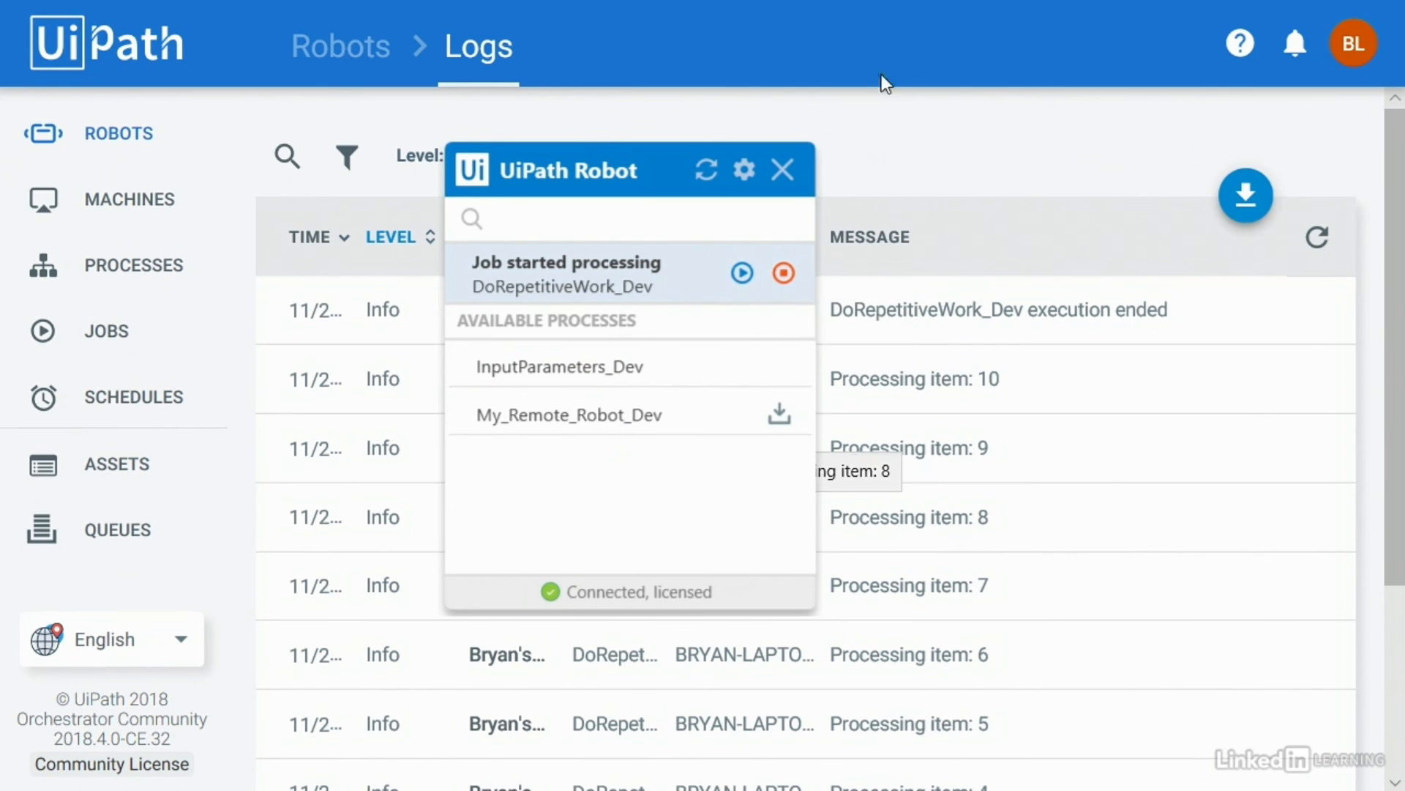
click(887, 0)
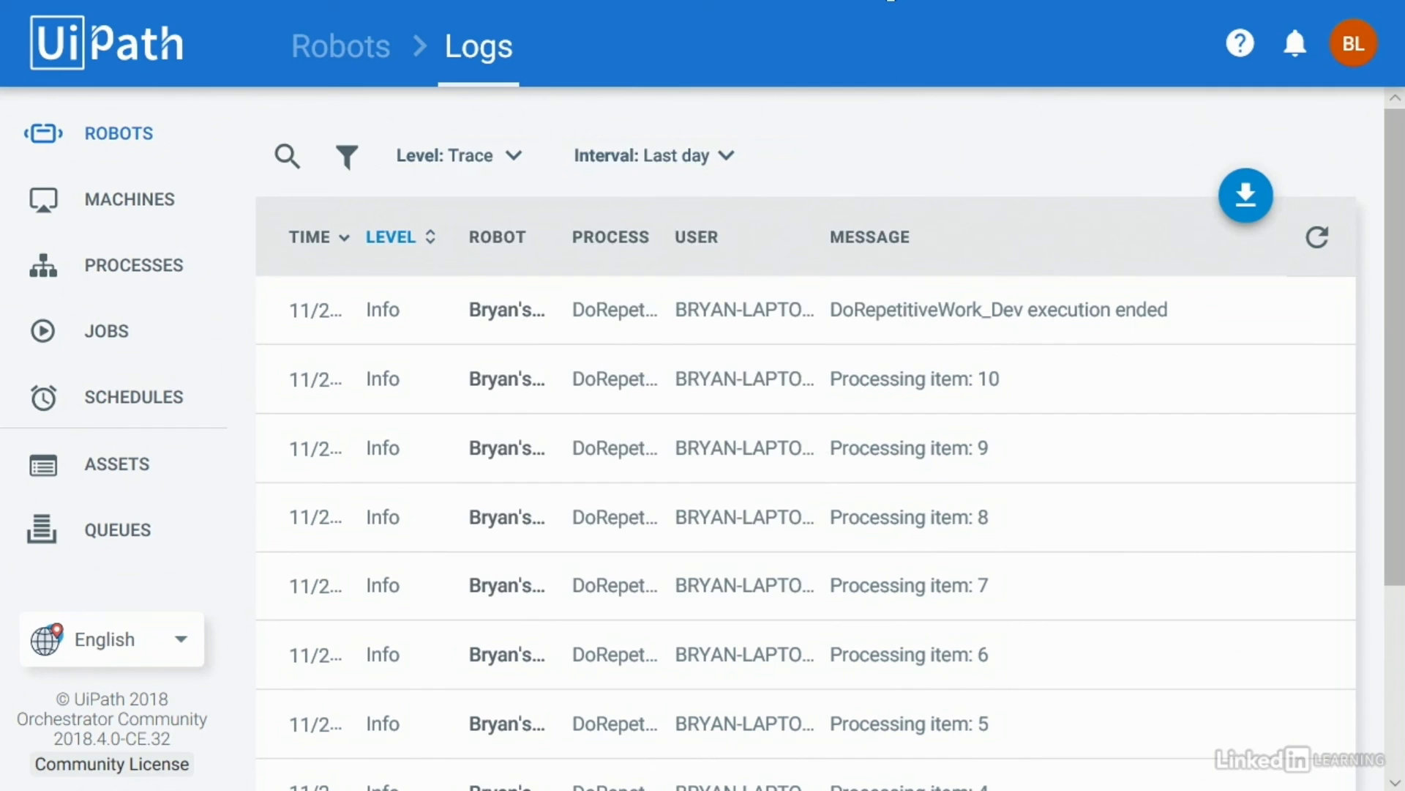
click(1317, 236)
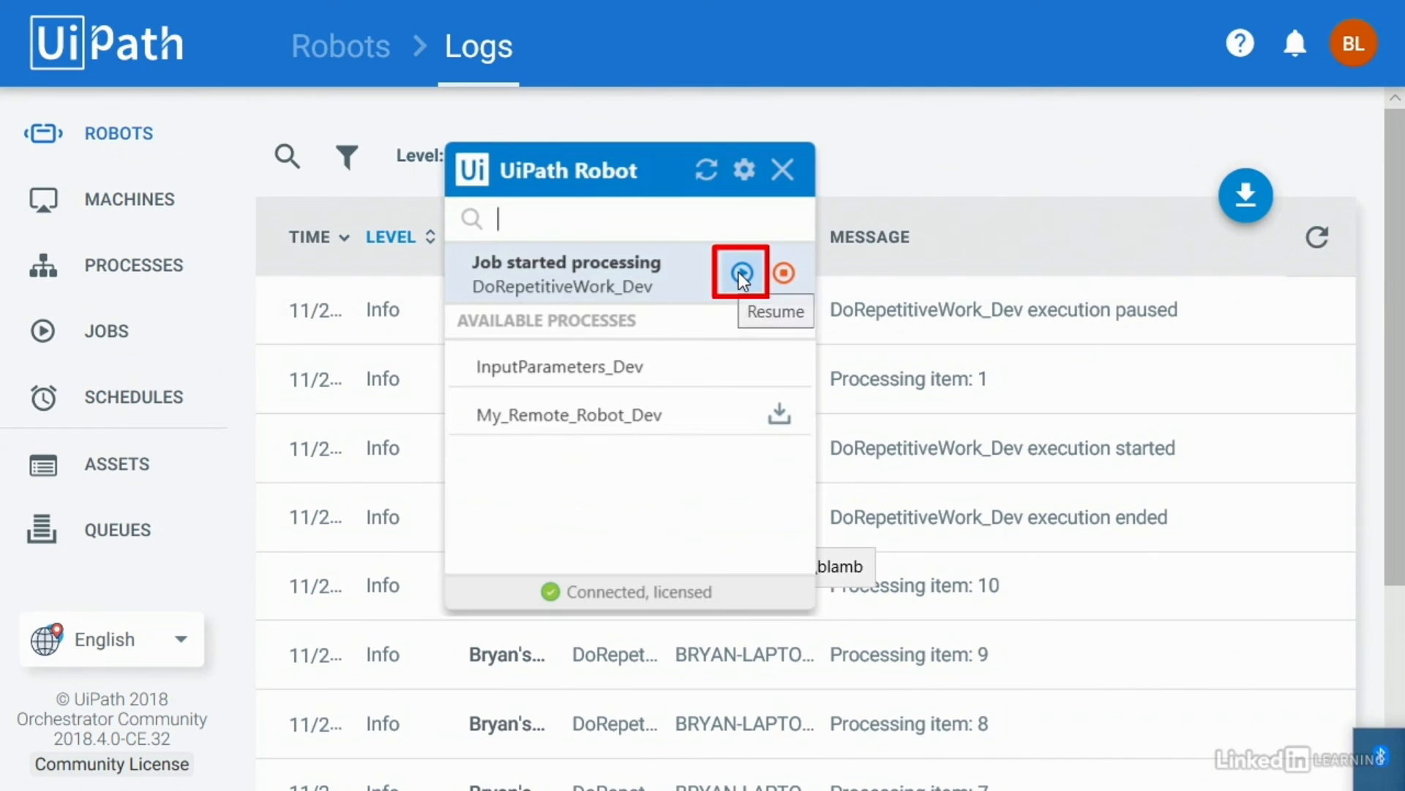
Step: Resume the job, refresh the logs through item 3, then pause it again
click(739, 270)
click(1317, 238)
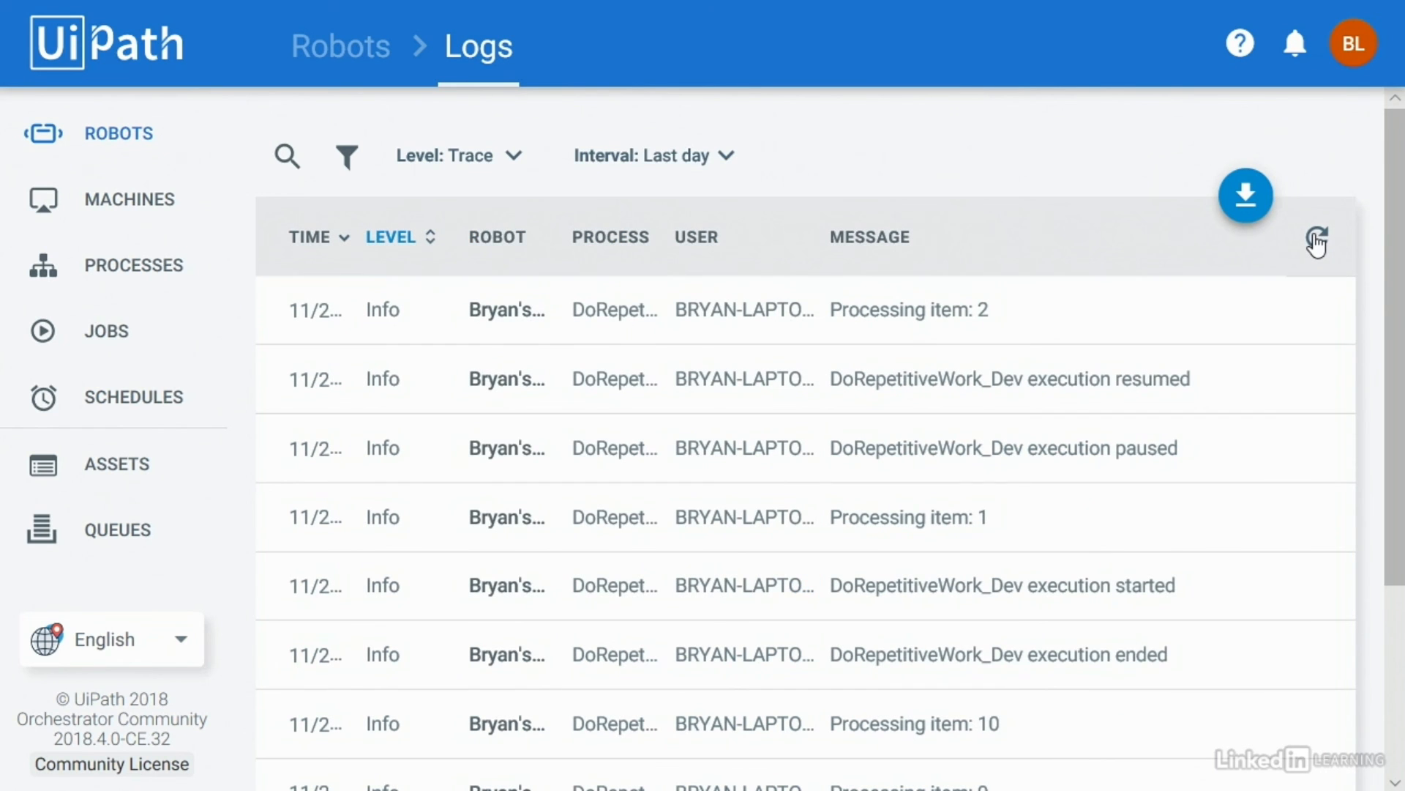
click(1317, 238)
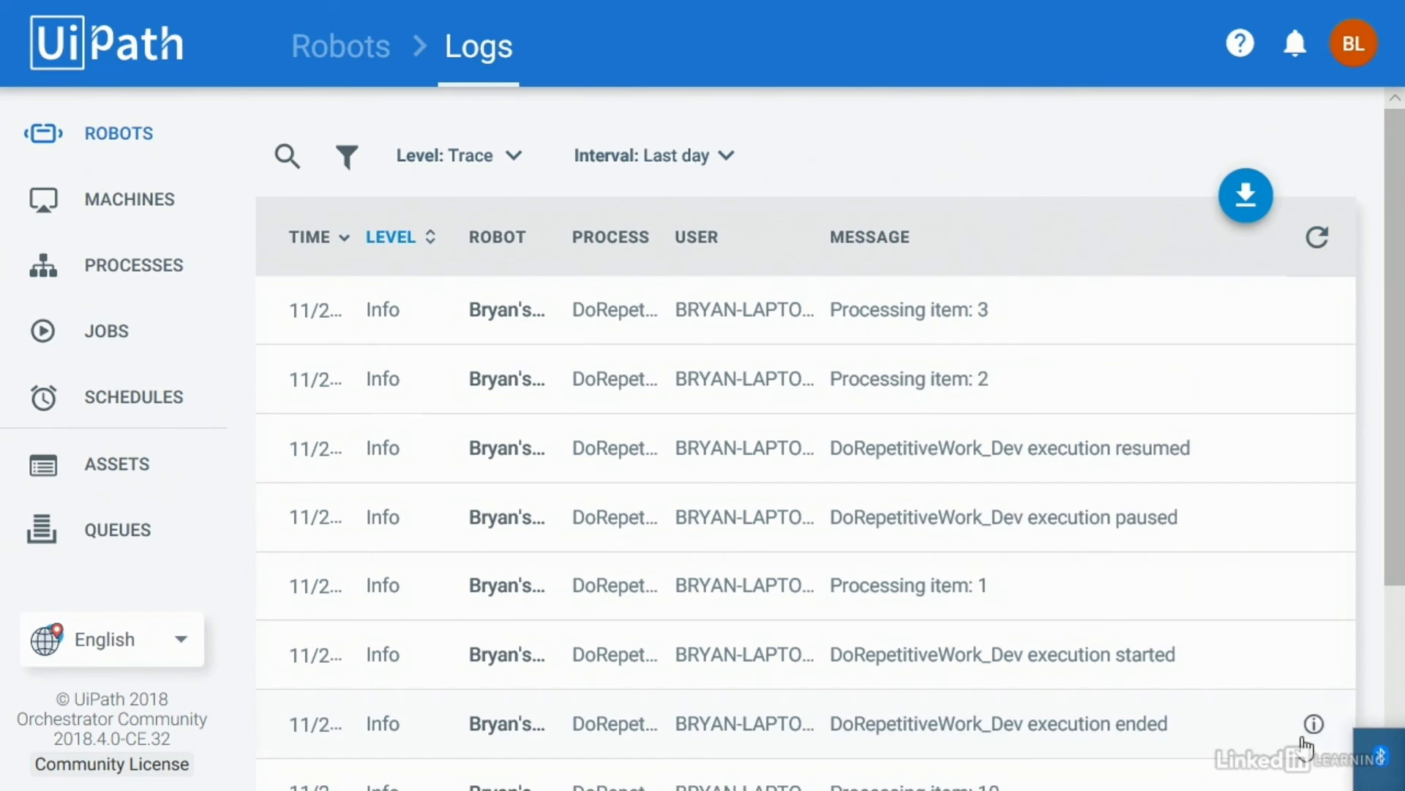
click(748, 272)
click(1318, 238)
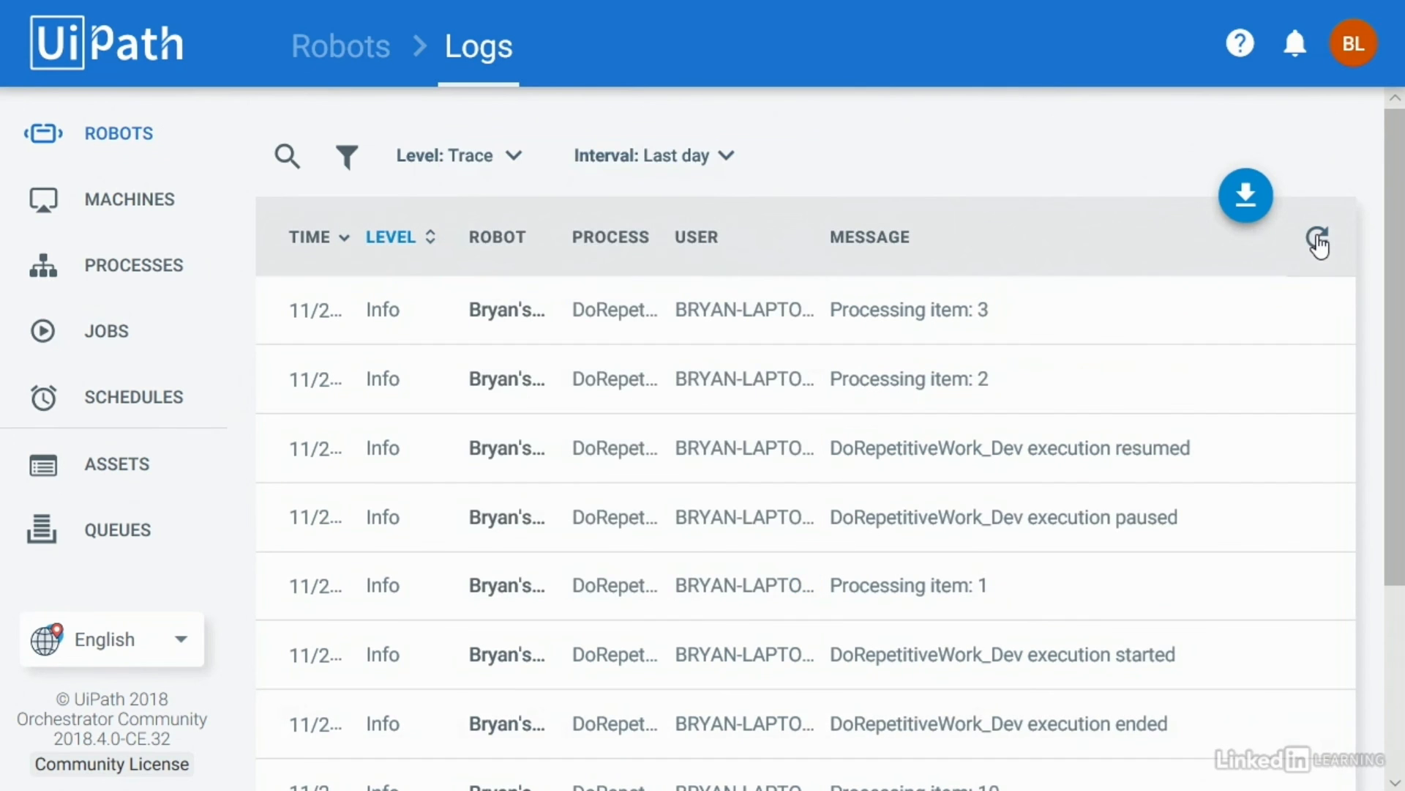
Step: Cancel the job paused after item 5 and refresh logs until execution ended shows
click(1318, 238)
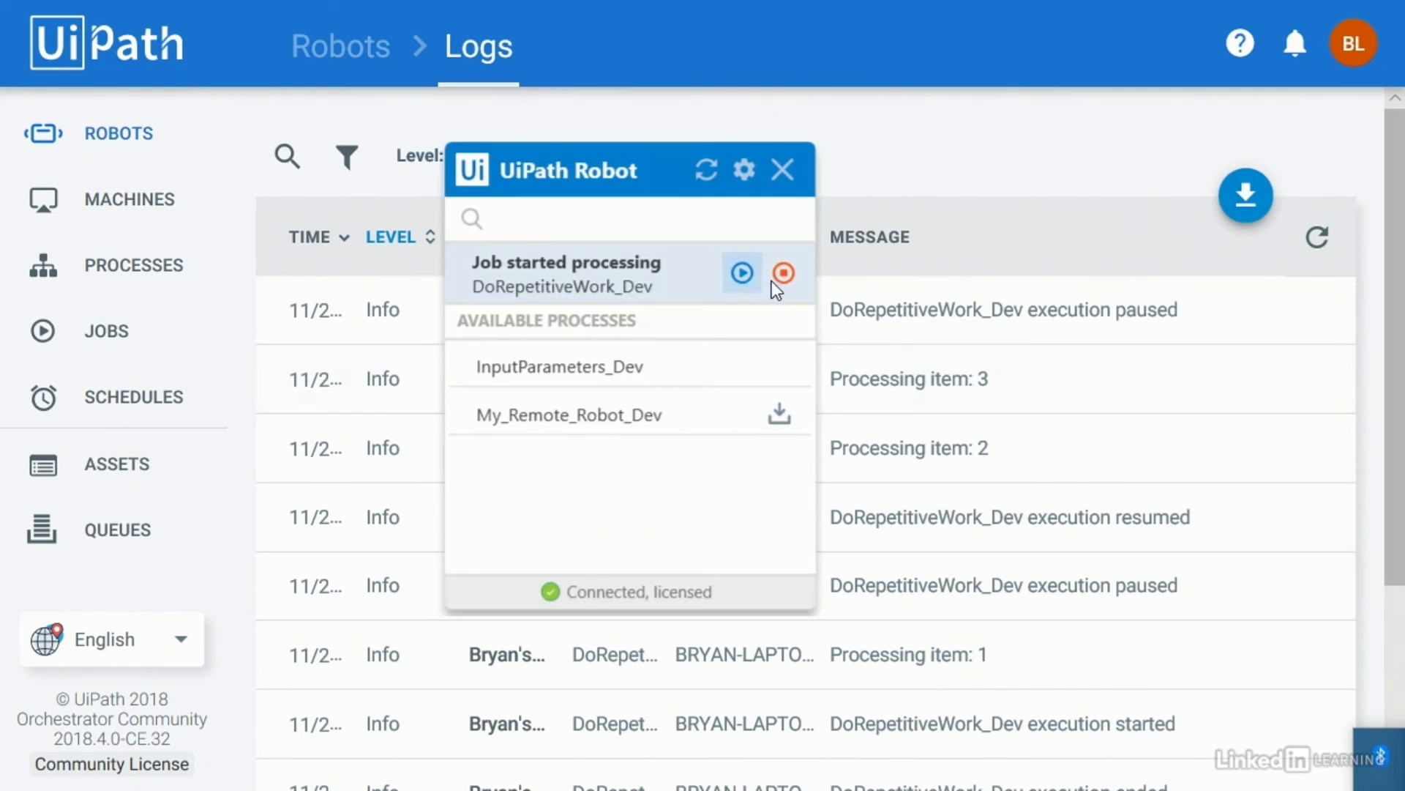
click(782, 274)
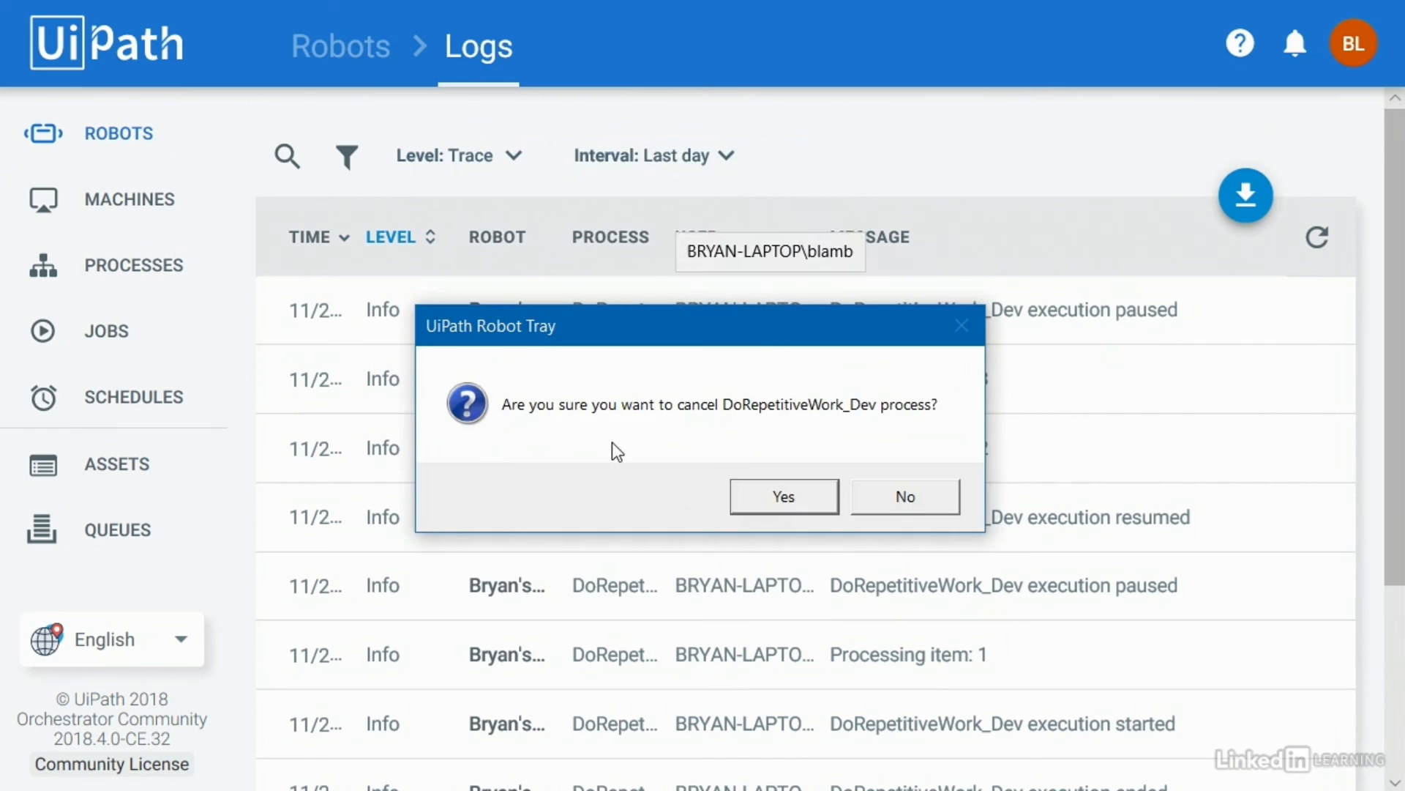
click(792, 496)
click(1322, 240)
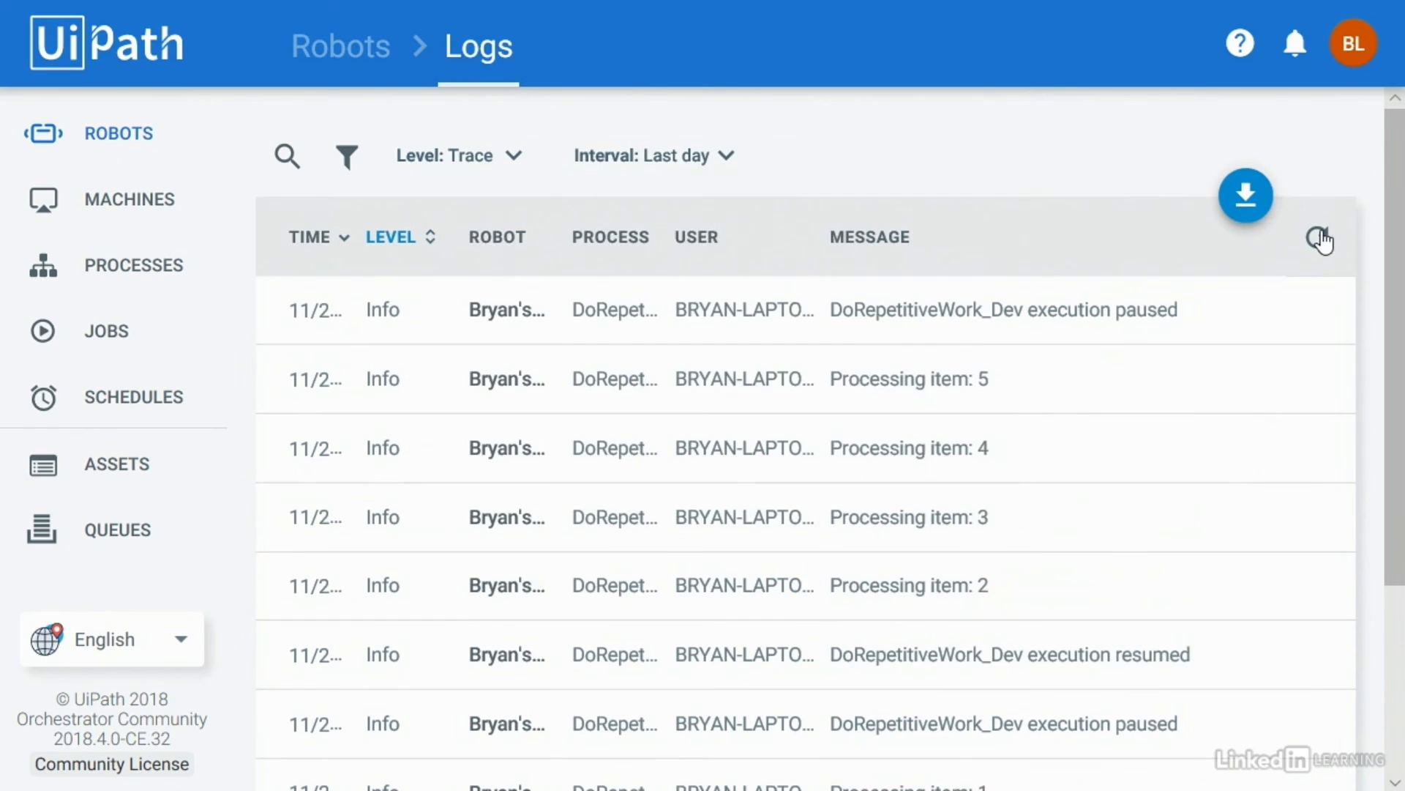
click(1321, 240)
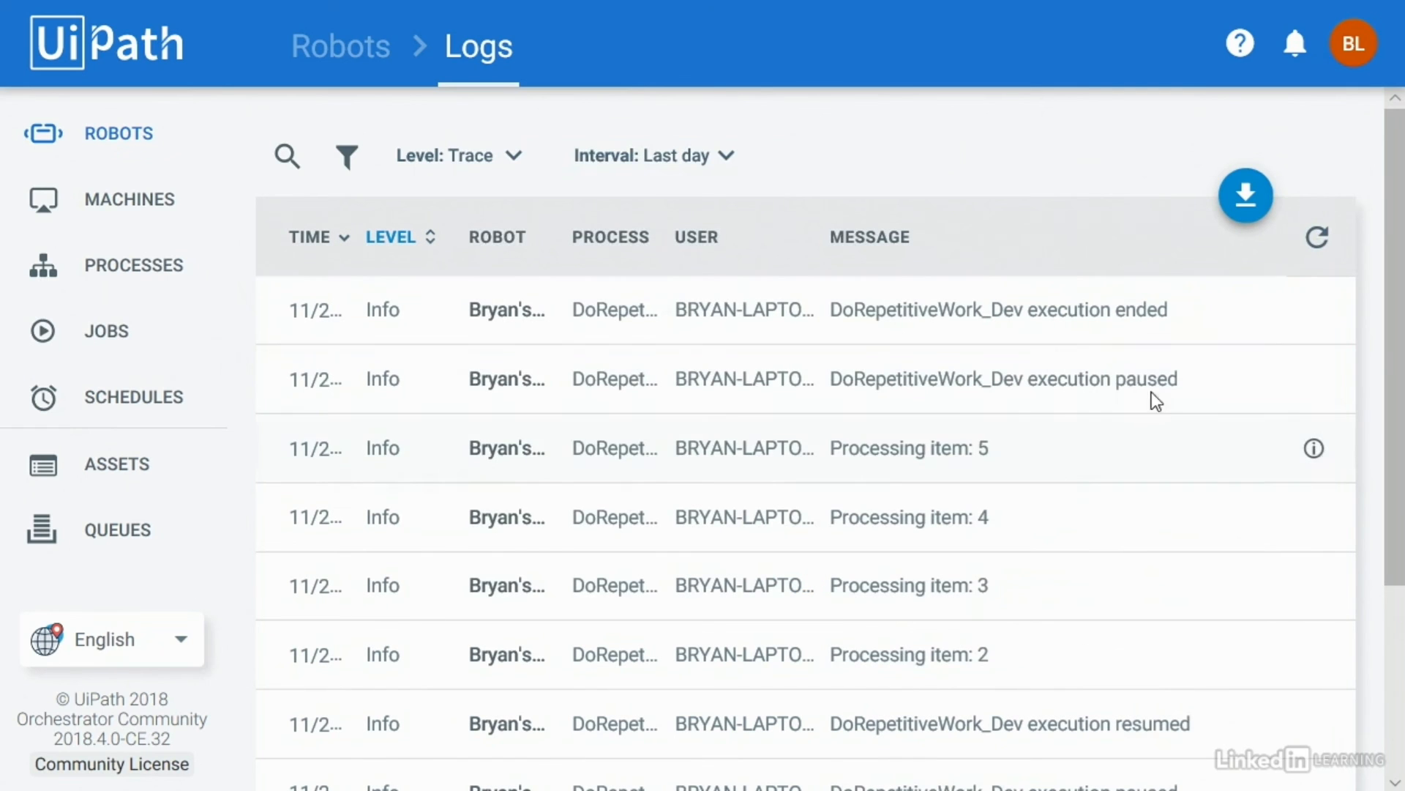